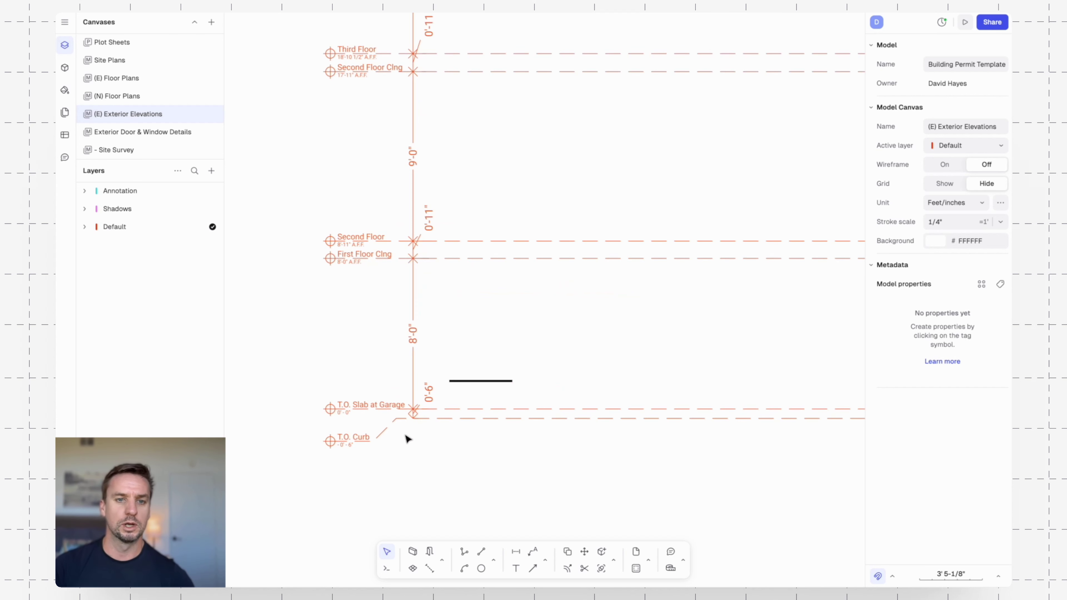
- Import the building photo 424066406_2.jpg onto the (E) Exterior Elevations canvas beside the level lines
{"action": "scroll", "coordinate": [476, 331], "scroll_direction": "down", "scroll_amount": 5}
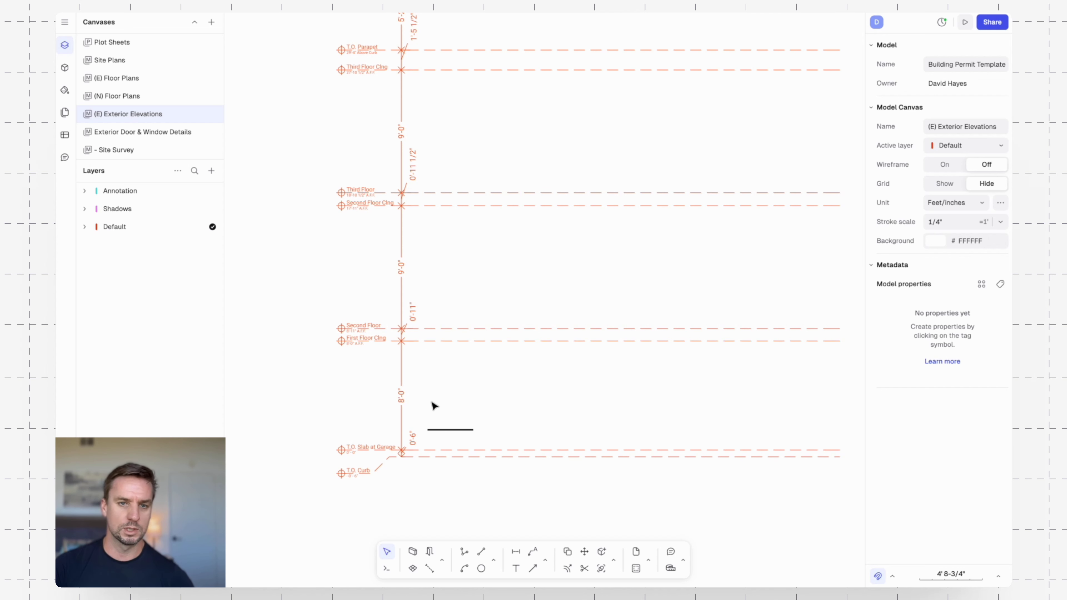
{"action": "scroll", "coordinate": [449, 275], "scroll_direction": "up", "scroll_amount": 3}
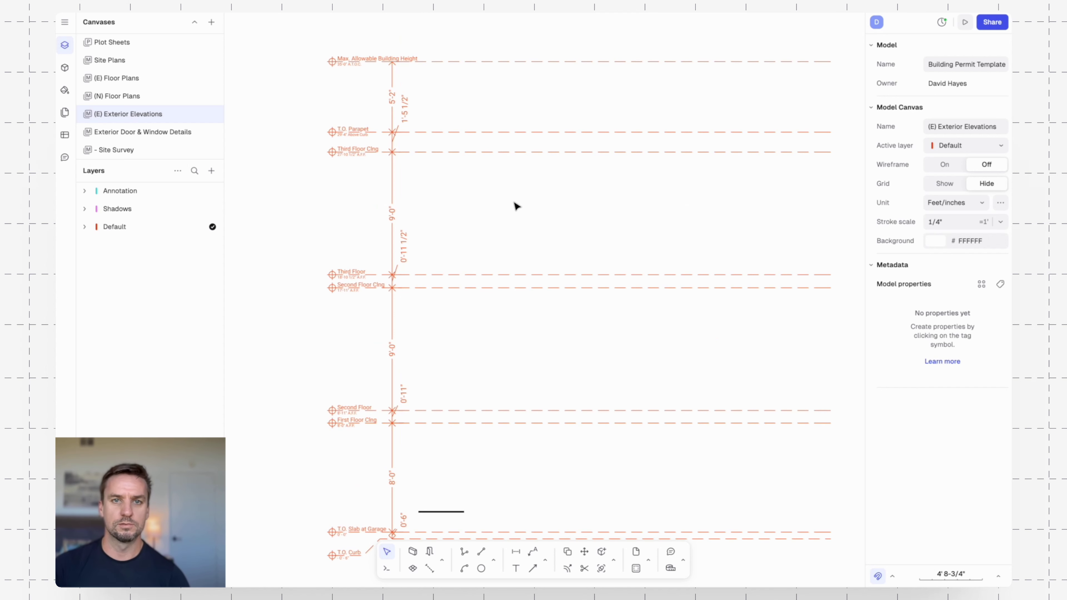
{"action": "scroll", "coordinate": [505, 160], "scroll_direction": "down", "scroll_amount": 3}
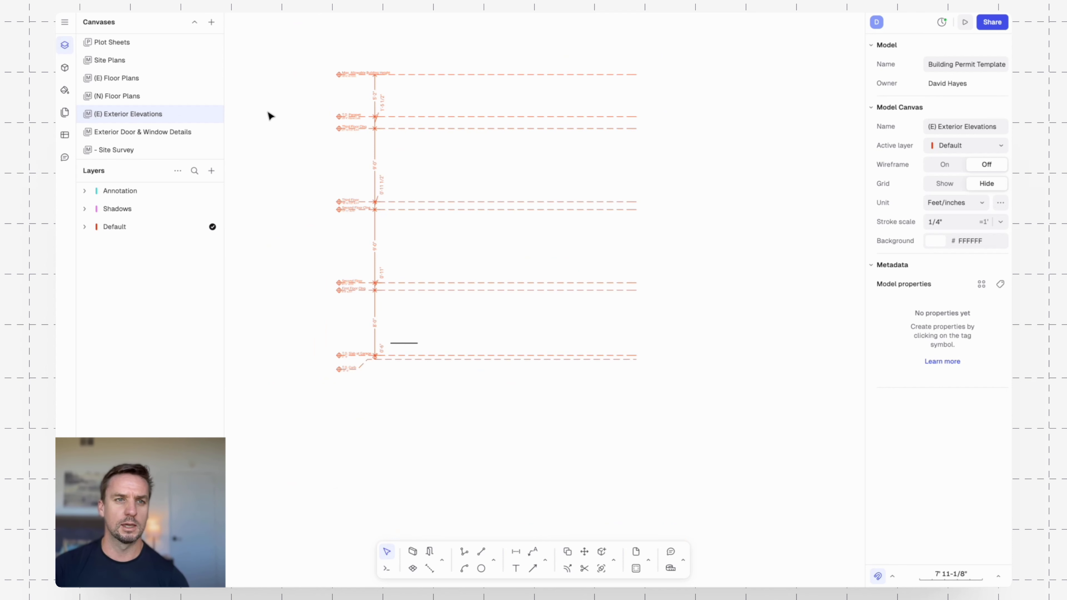
{"action": "middle_click_drag", "start_coordinate": [309, 131], "coordinate": [588, 131]}
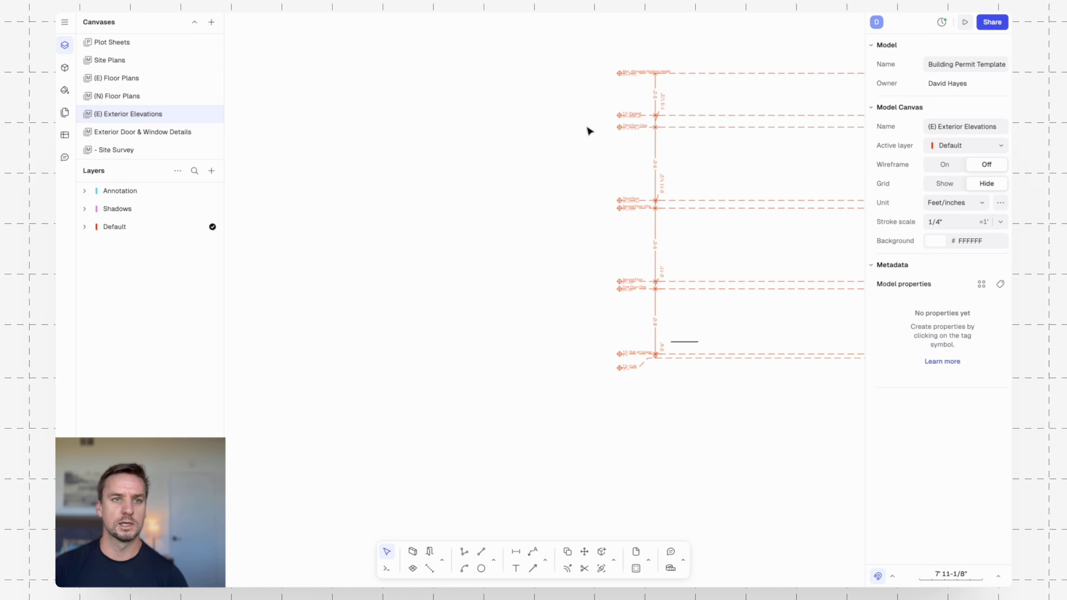
{"action": "left_click", "coordinate": [64, 22]}
{"action": "mouse_move", "coordinate": [112, 95]}
{"action": "left_click", "coordinate": [200, 98]}
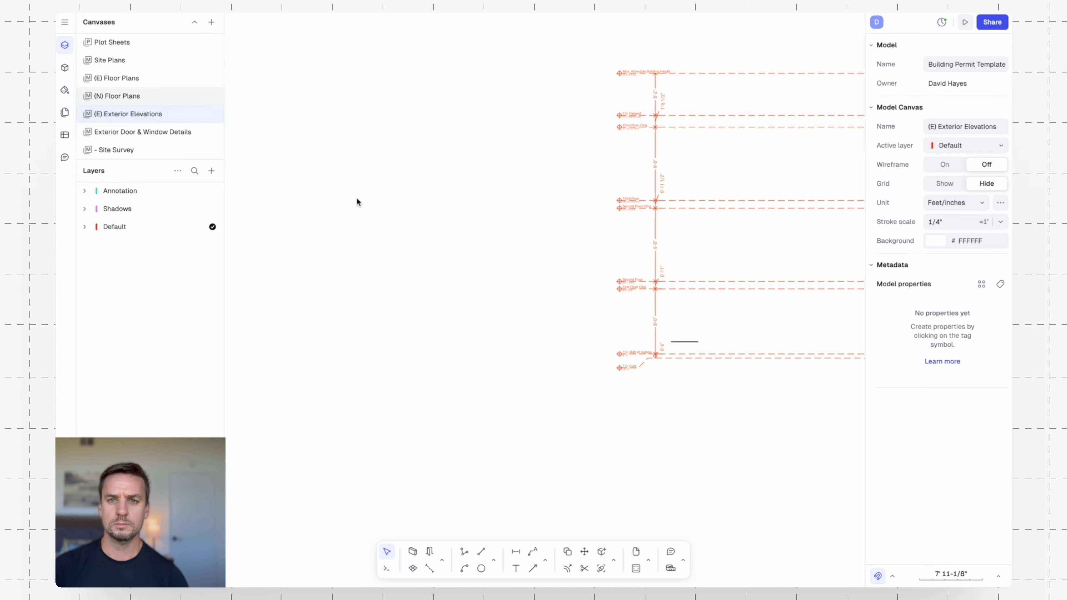
{"action": "left_click", "coordinate": [592, 277]}
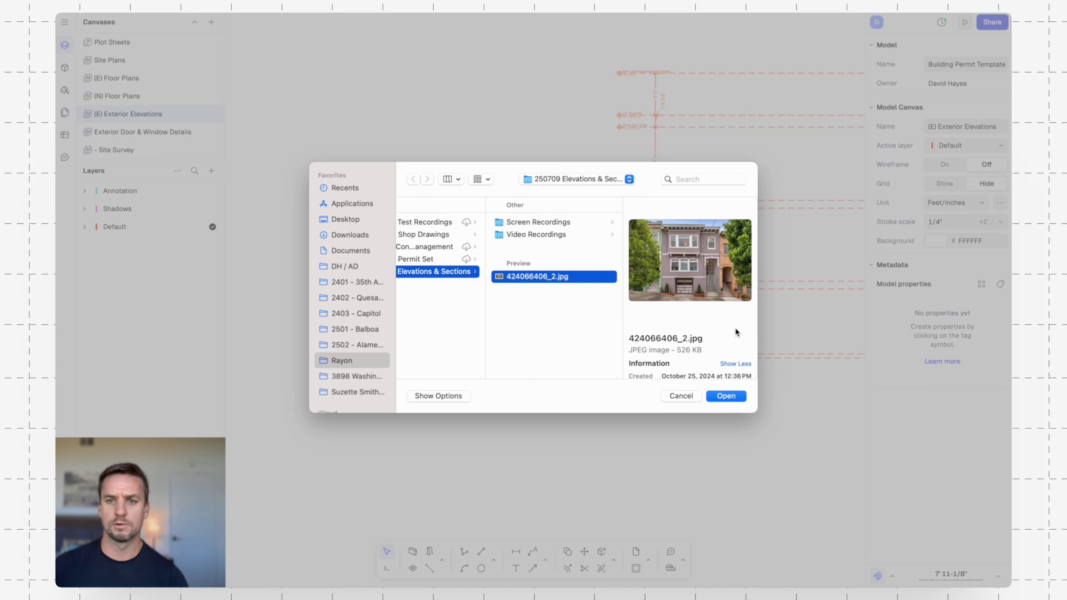
{"action": "left_click", "coordinate": [726, 396]}
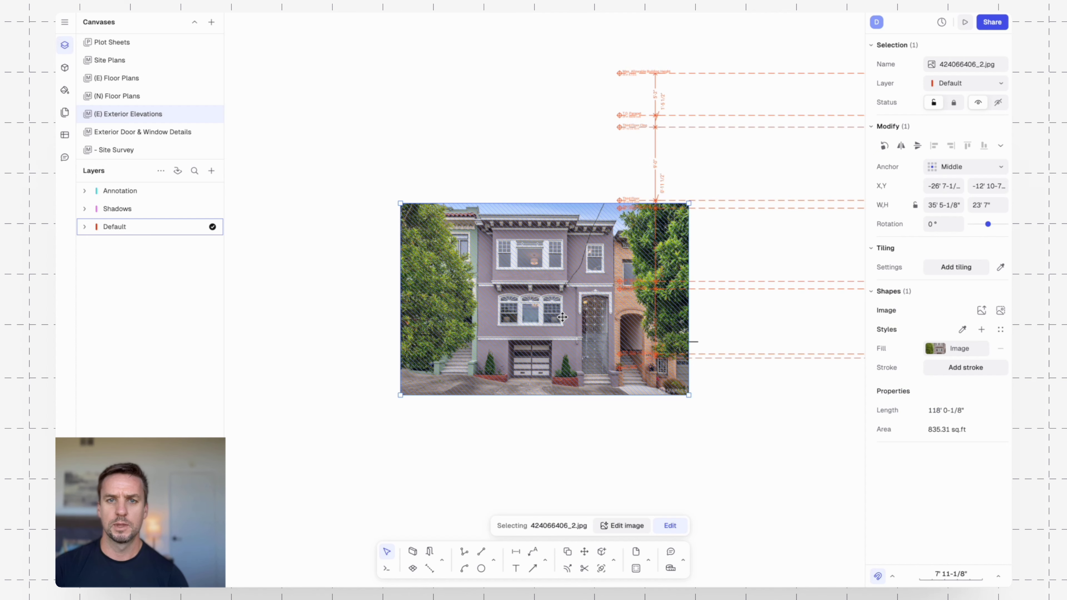
- Place the façade photo to the left of the level lines and enlarge it to about 53'-4" by 35'-6"
{"action": "scroll", "coordinate": [561, 336], "scroll_direction": "down", "scroll_amount": 3, "text": "ctrl"}
{"action": "left_click_drag", "start_coordinate": [562, 332], "coordinate": [408, 237]}
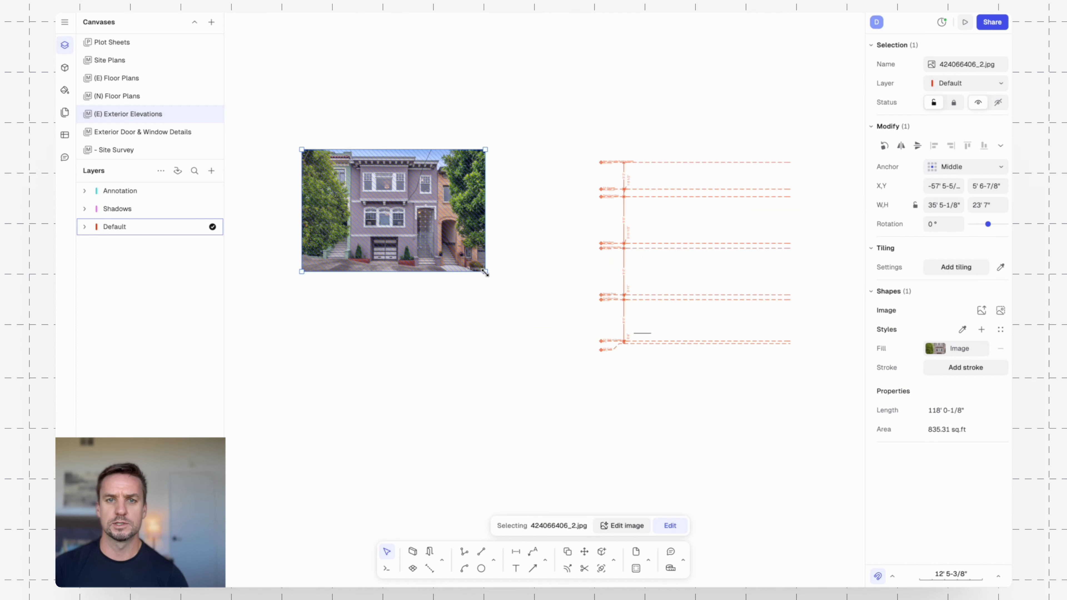
{"action": "left_click_drag", "start_coordinate": [485, 272], "coordinate": [577, 336]}
{"action": "left_click_drag", "start_coordinate": [517, 265], "coordinate": [492, 274]}
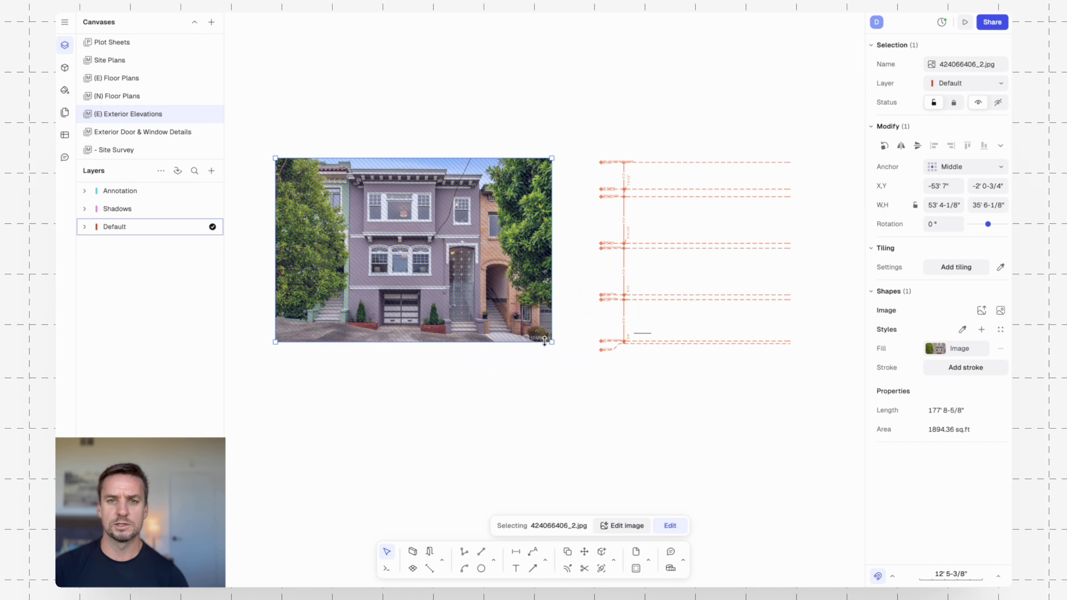
{"action": "left_click", "coordinate": [720, 408]}
- Create a view of the (E) Floor Plans canvas below the level lines, about 51'-1" wide by 25'-5" high
{"action": "middle_click_drag", "start_coordinate": [724, 409], "coordinate": [534, 350]}
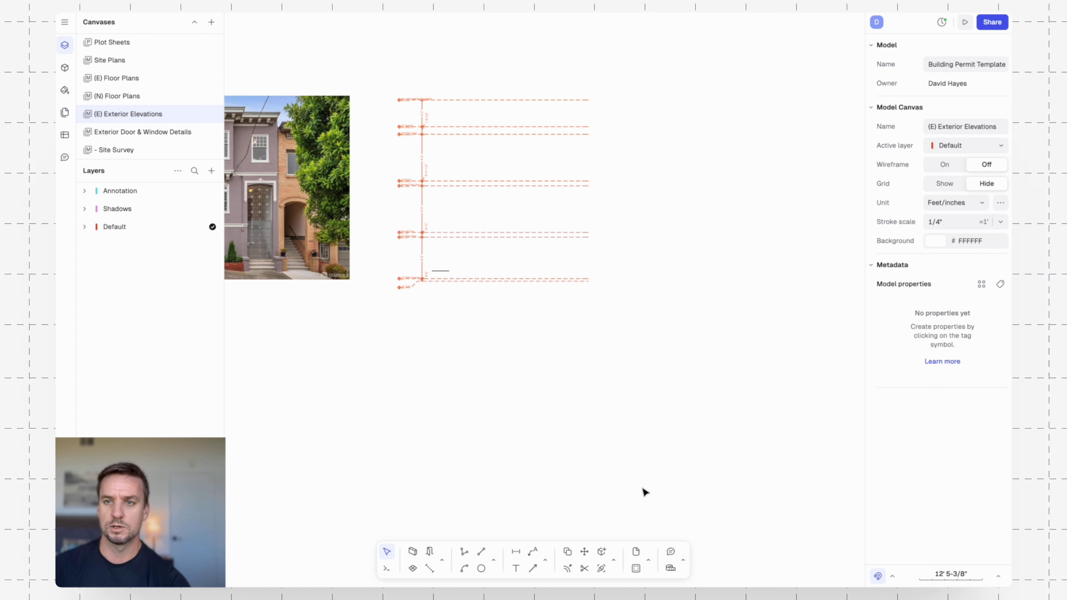
{"action": "left_click", "coordinate": [638, 569]}
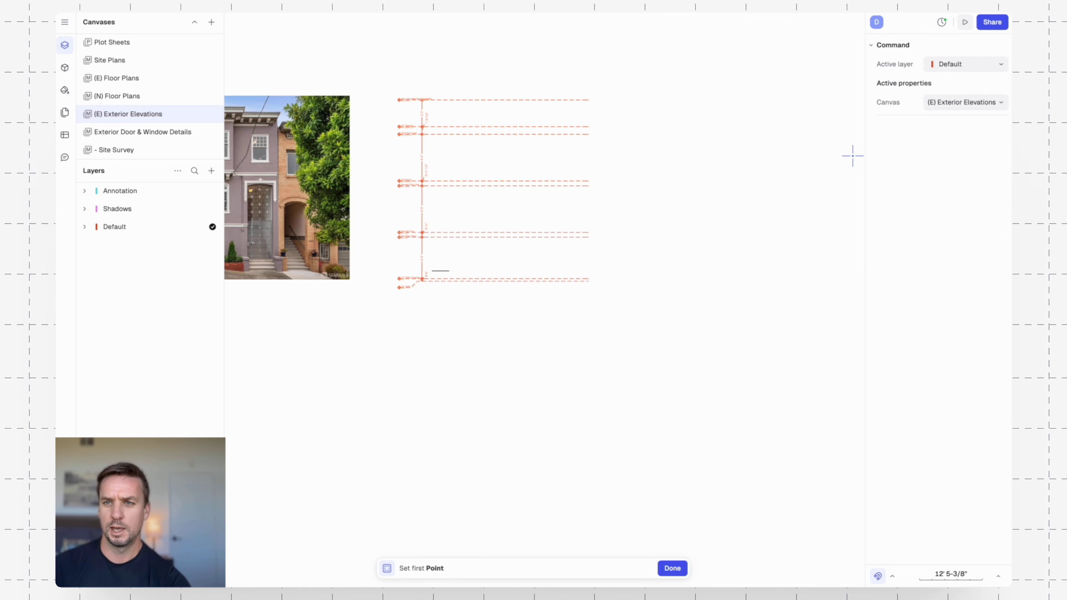
{"action": "left_click", "coordinate": [973, 102]}
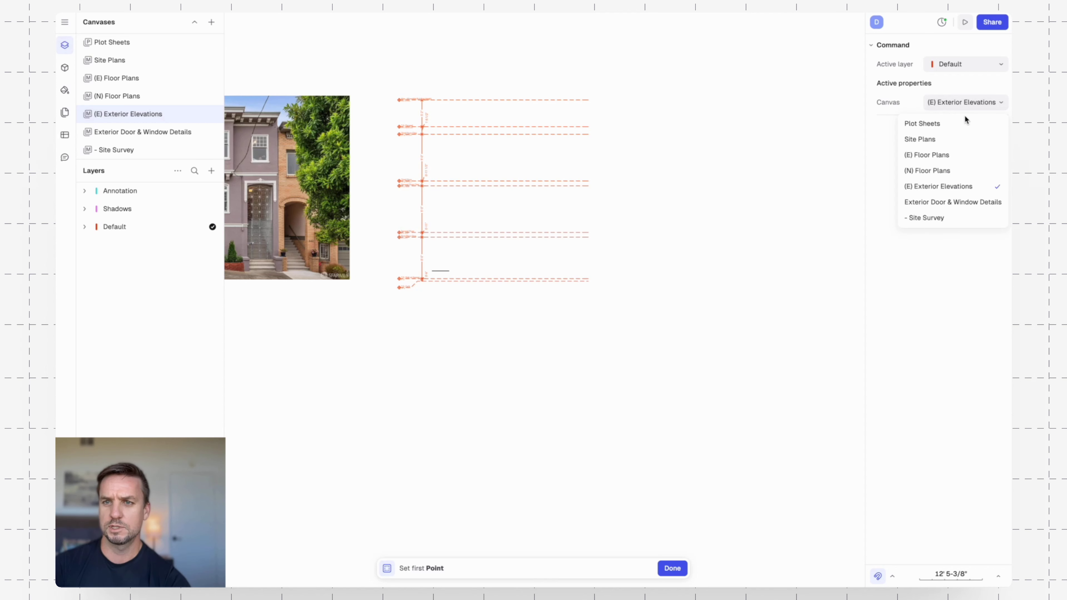
{"action": "left_click", "coordinate": [945, 154]}
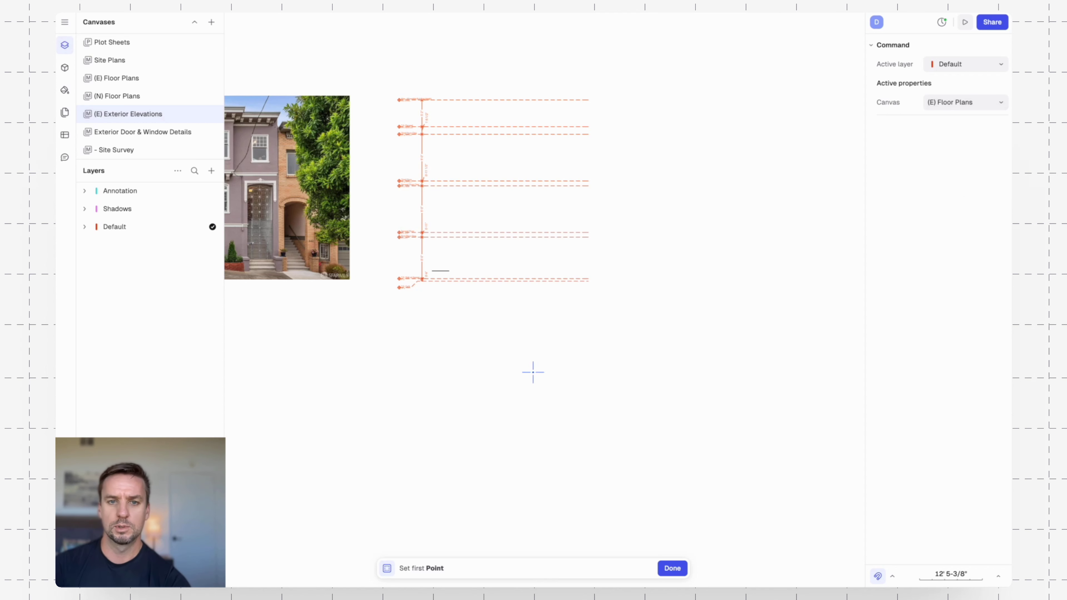
{"action": "left_click", "coordinate": [364, 453]}
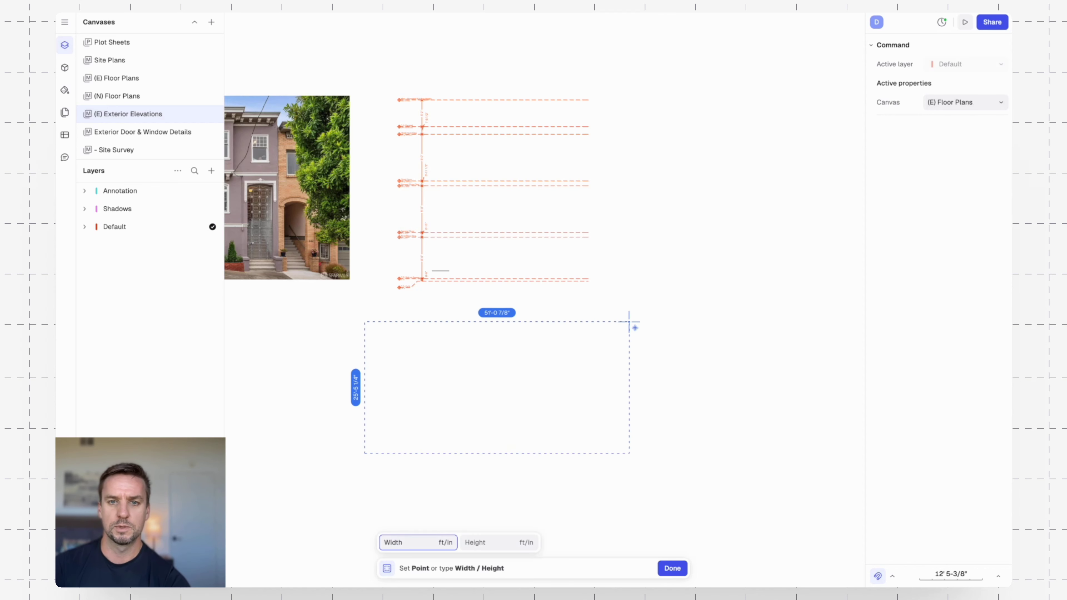
{"action": "left_click", "coordinate": [629, 321]}
{"action": "middle_click_drag", "start_coordinate": [681, 441], "coordinate": [646, 330]}
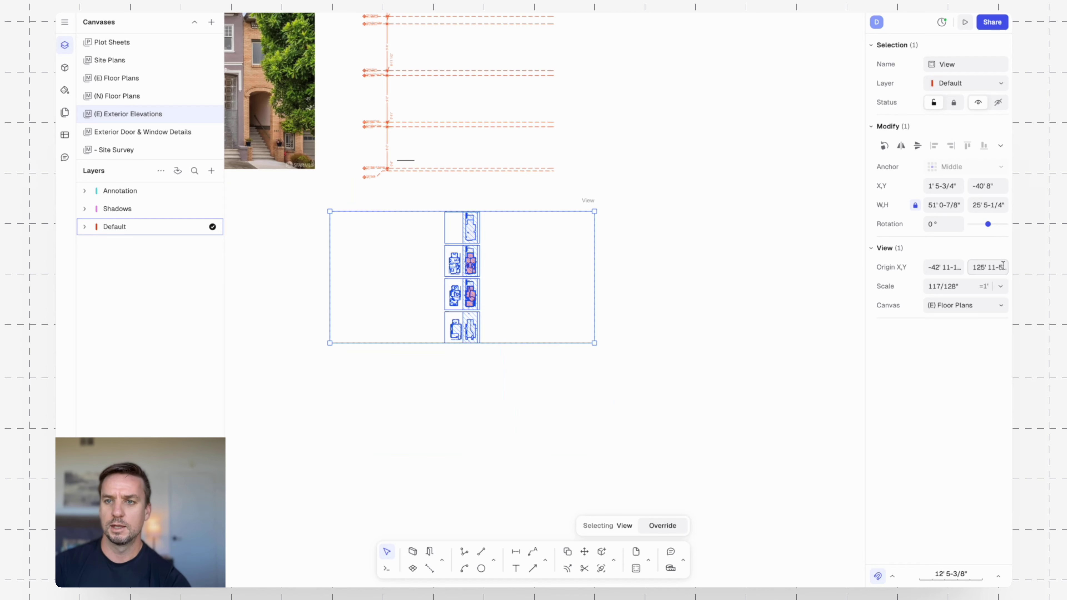
- Set the floor plan view's scale to 12" = 1'
{"action": "left_click", "coordinate": [1000, 286]}
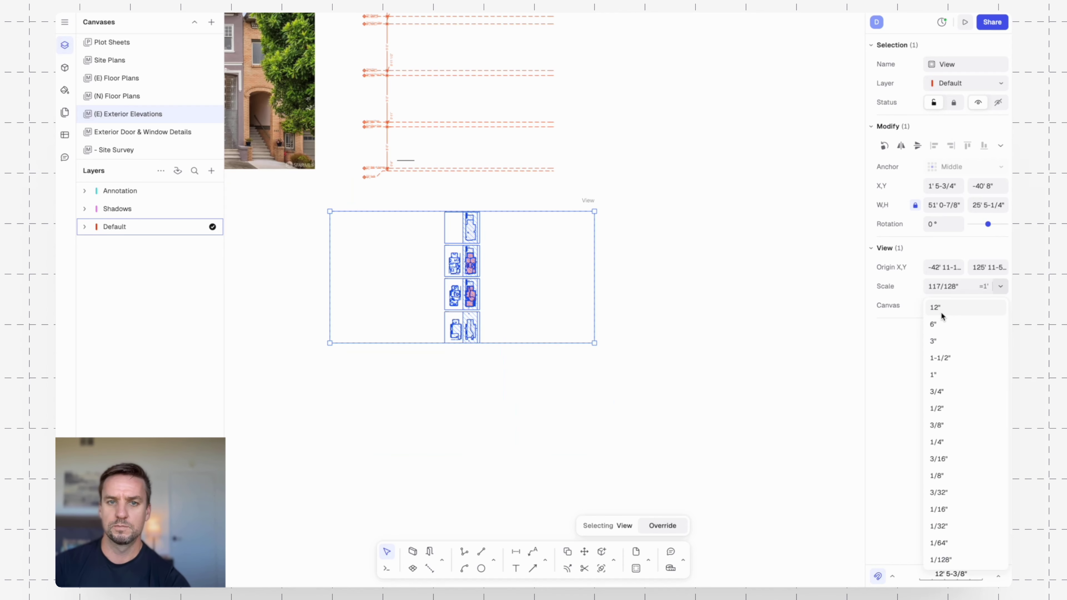
{"action": "left_click", "coordinate": [939, 311]}
{"action": "scroll", "coordinate": [575, 301], "scroll_direction": "down", "scroll_amount": 5}
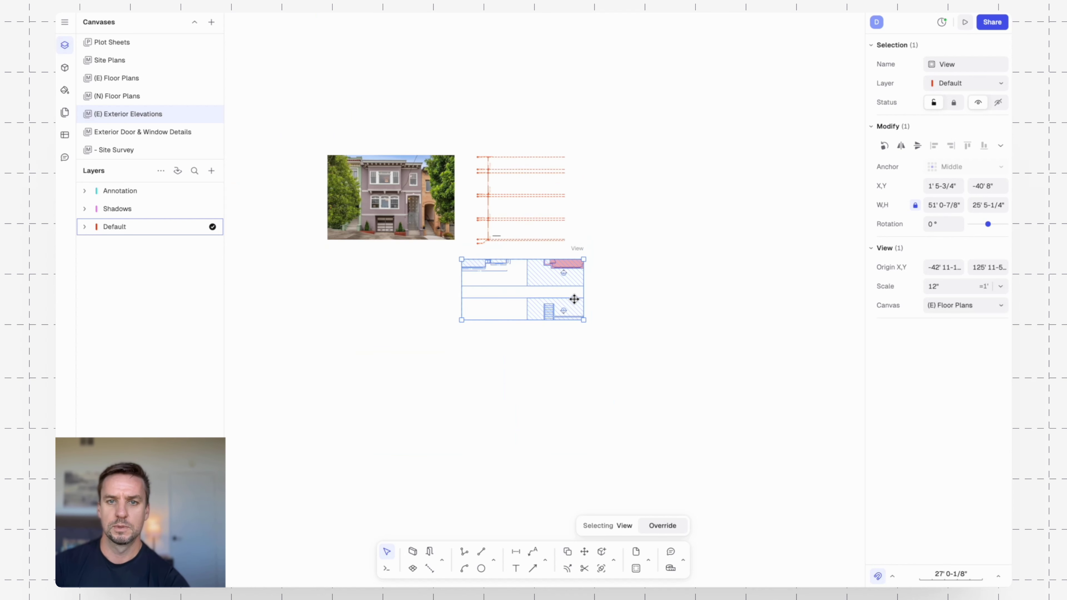
- Resize the view to frame only the right-hand column of plans, about 34'-5" wide by 184'-6" high
{"action": "left_click_drag", "start_coordinate": [564, 321], "coordinate": [630, 451]}
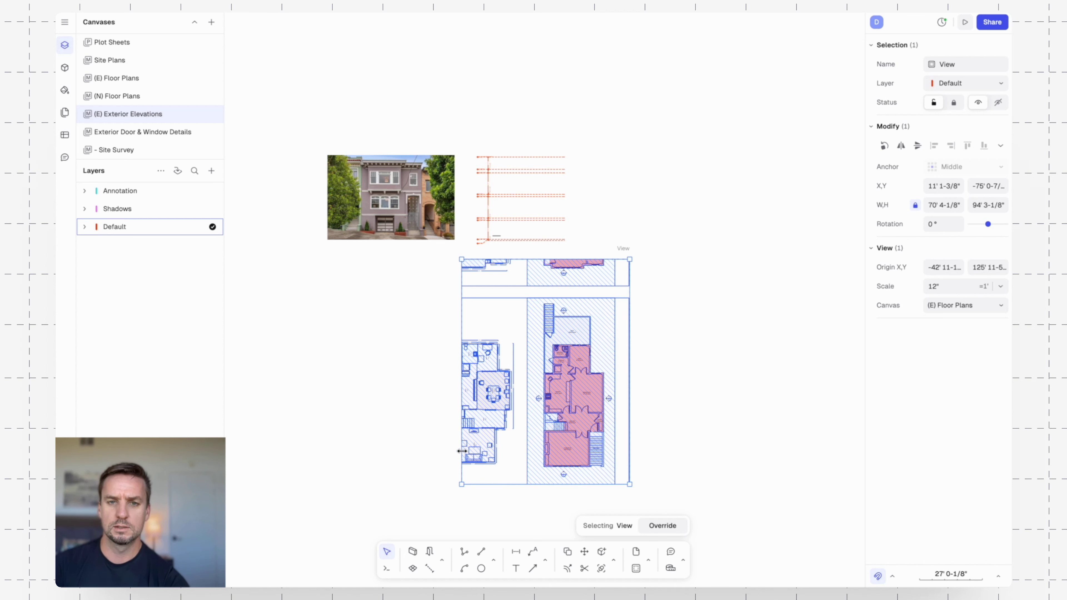
{"action": "left_click_drag", "start_coordinate": [462, 450], "coordinate": [530, 450]}
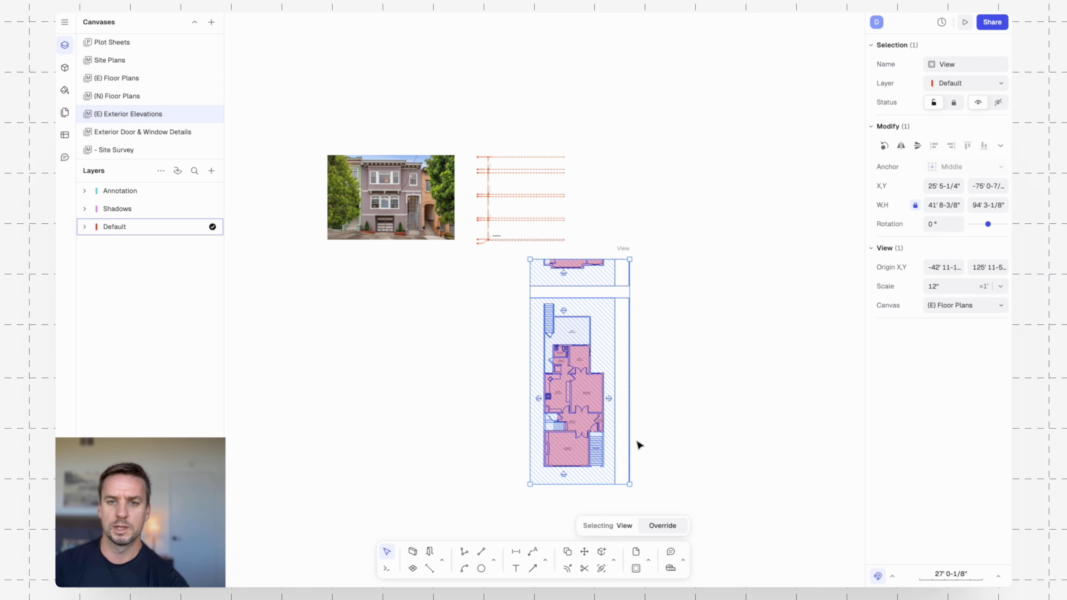
{"action": "left_click_drag", "start_coordinate": [630, 441], "coordinate": [614, 442]}
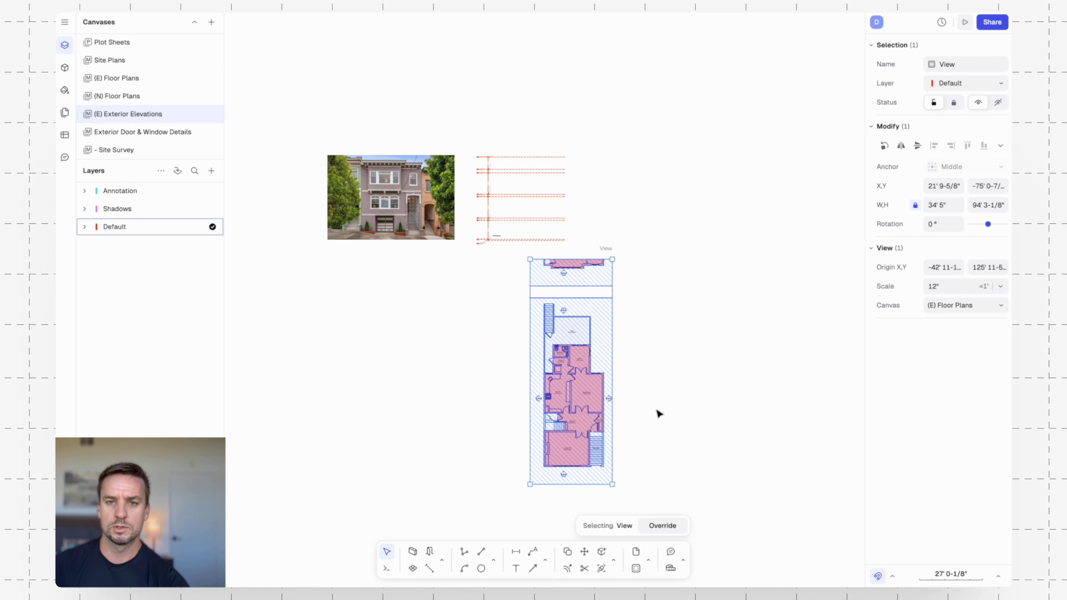
{"action": "middle_click_drag", "start_coordinate": [658, 412], "coordinate": [628, 218]}
{"action": "left_click_drag", "start_coordinate": [541, 274], "coordinate": [545, 476]}
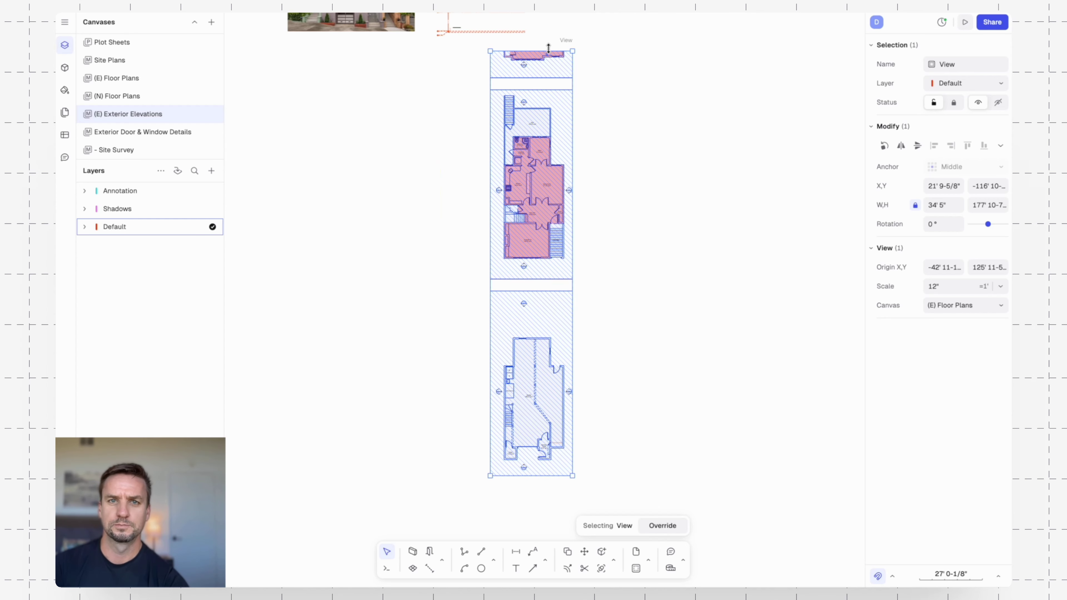
{"action": "left_click_drag", "start_coordinate": [548, 51], "coordinate": [548, 36]}
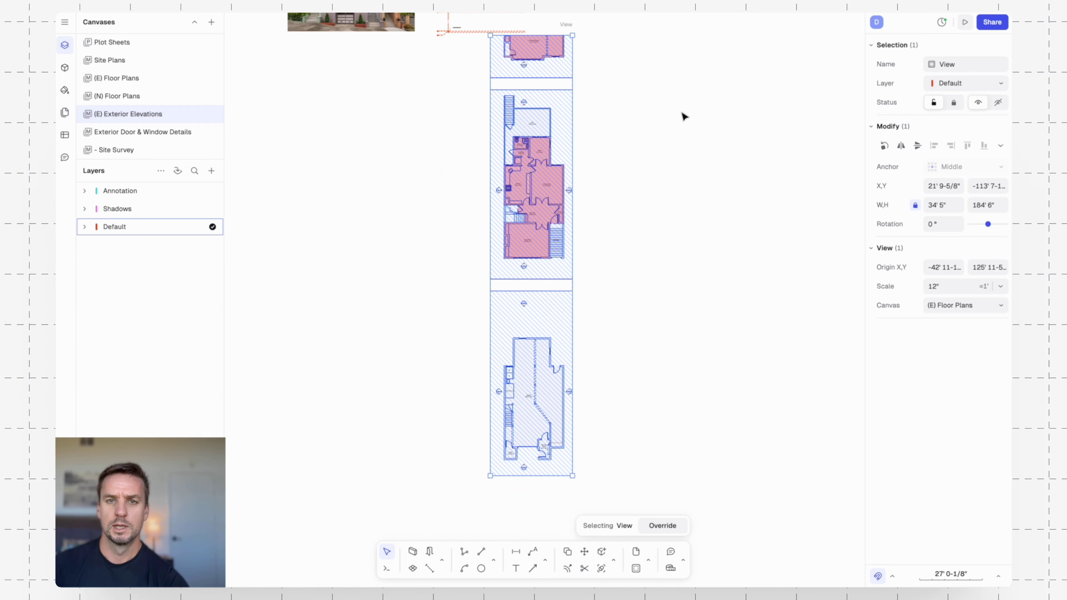
- Copy the view straight down and crop the copy to the front end of the lowest plan, about 18'-6" high
{"action": "key", "text": "c"}
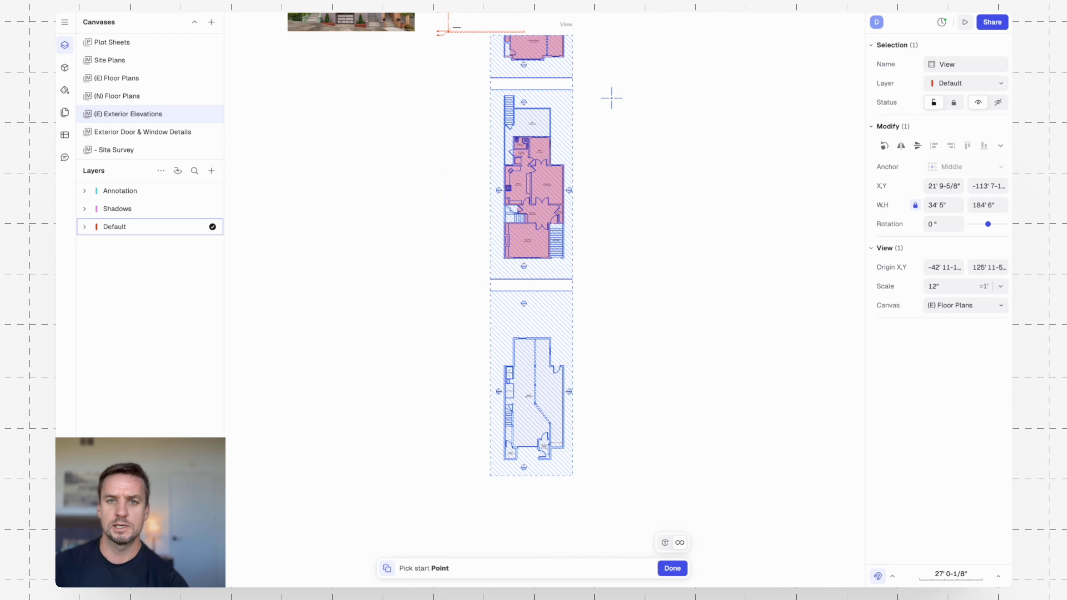
{"action": "left_click", "coordinate": [612, 97]}
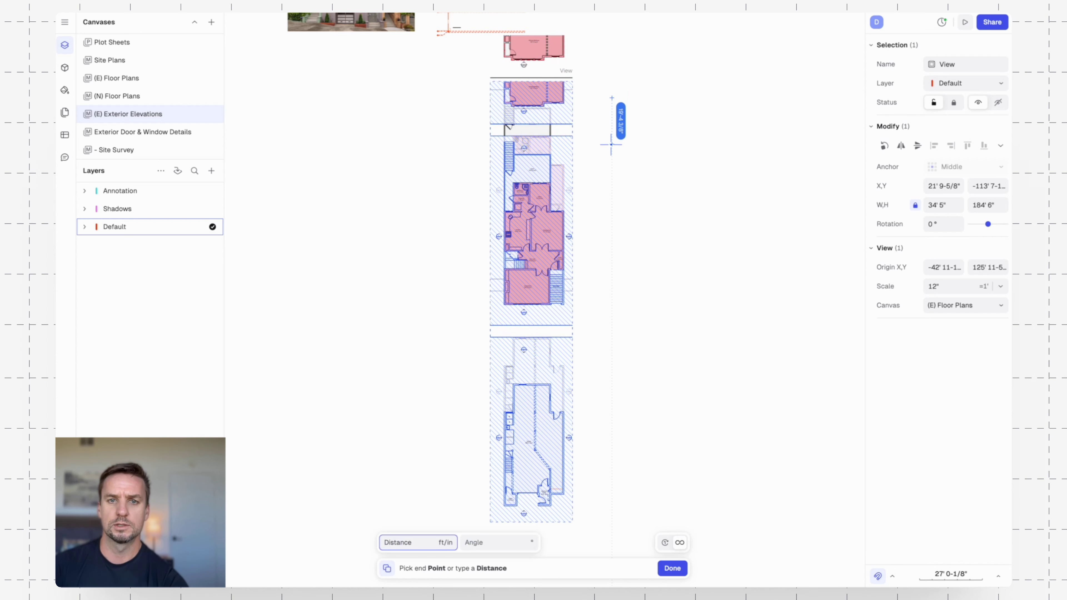
{"action": "key", "text": "Escape"}
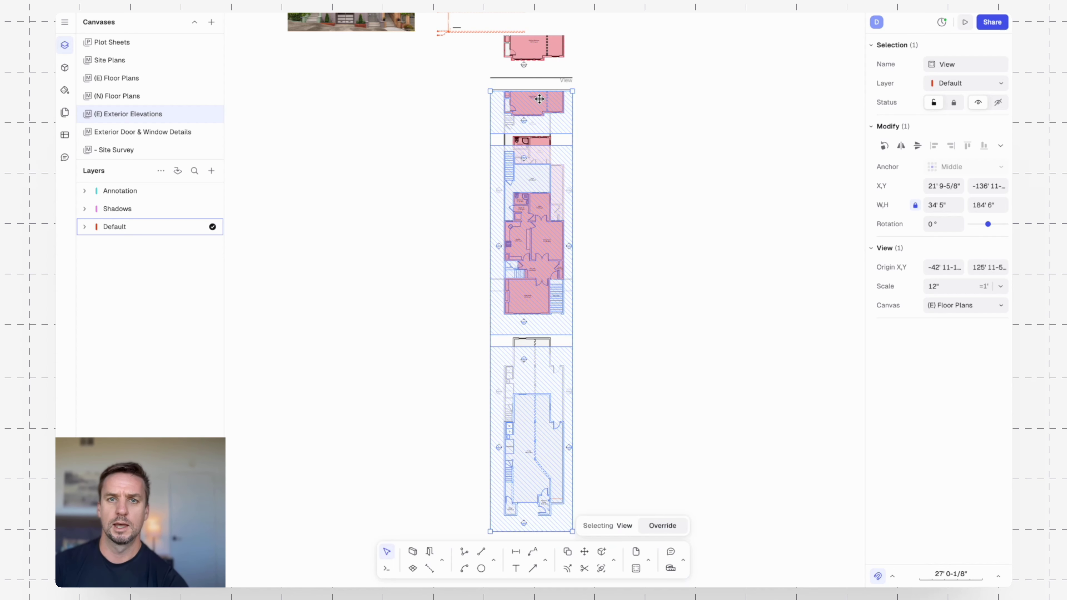
{"action": "left_click_drag", "start_coordinate": [539, 90], "coordinate": [540, 488]}
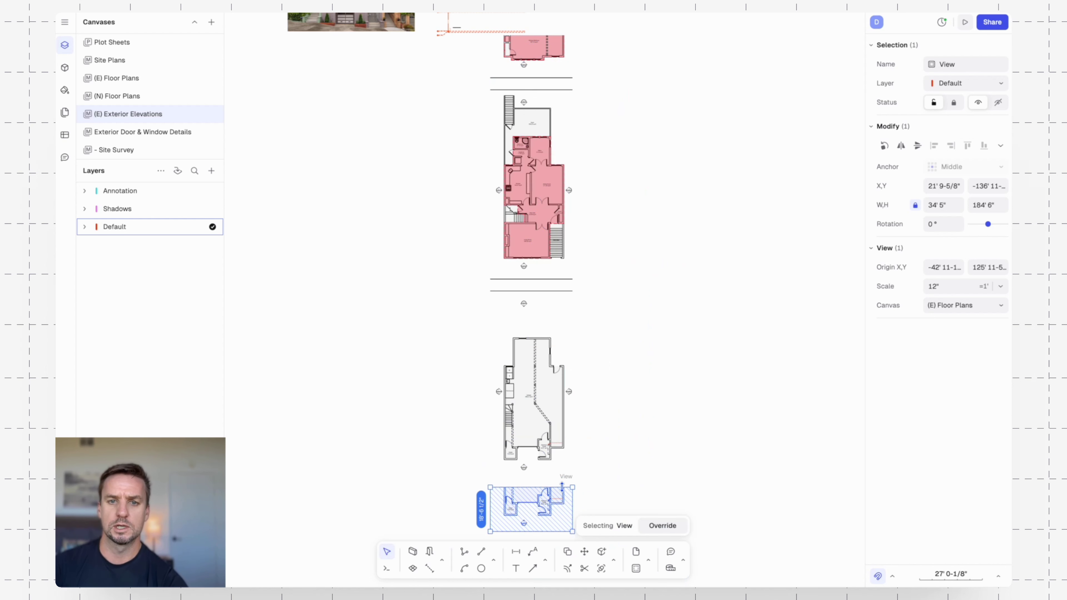
- Crop the original view to end just below the middle plan, about 98'-5" high, and copy it a short distance straight down
{"action": "left_click", "coordinate": [559, 445]}
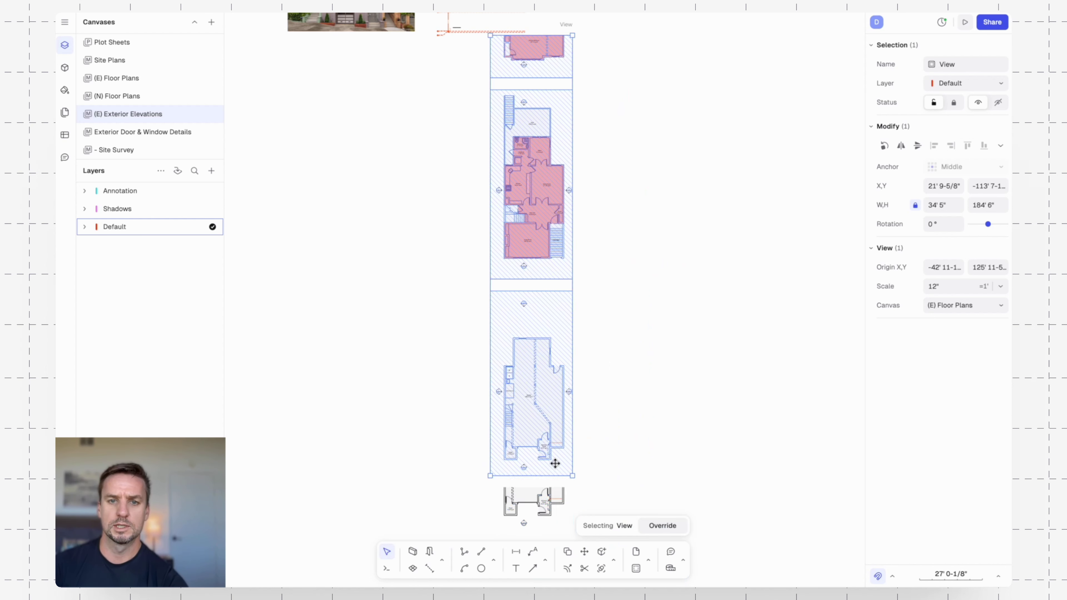
{"action": "left_click_drag", "start_coordinate": [554, 476], "coordinate": [555, 271]}
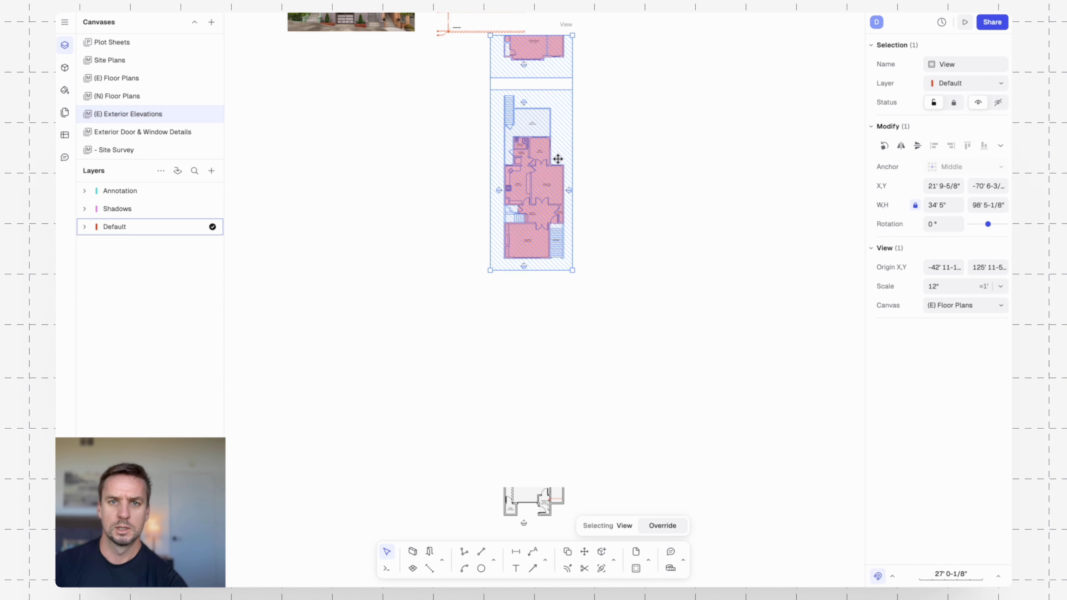
{"action": "middle_click_drag", "start_coordinate": [676, 108], "coordinate": [643, 148]}
{"action": "type", "text": "c"}
{"action": "key", "text": "Return"}
{"action": "left_click", "coordinate": [518, 186]}
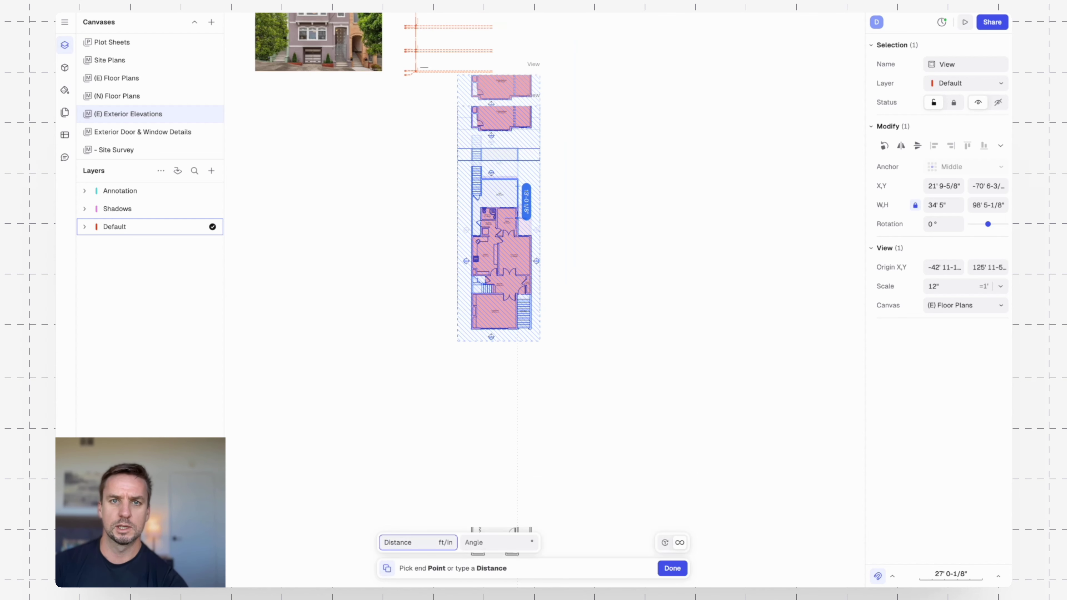
{"action": "left_click", "coordinate": [517, 226]}
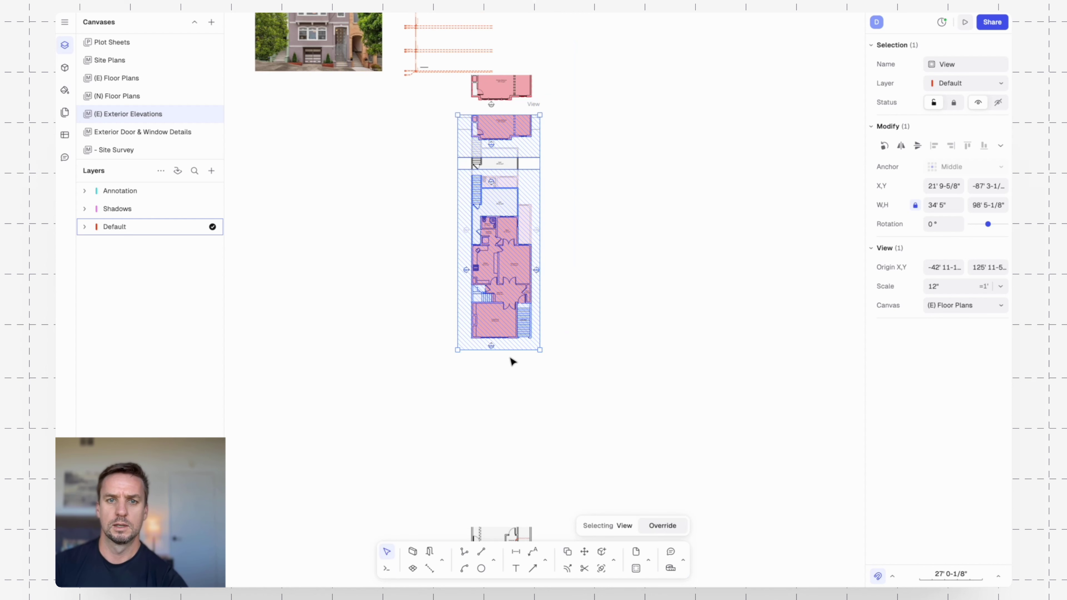
- Crop the new copy to the front of the uppermost plan, and the original to the front of the middle plan, about 20'-10" high
{"action": "left_click", "coordinate": [523, 99]}
{"action": "left_click_drag", "start_coordinate": [515, 74], "coordinate": [526, 201]}
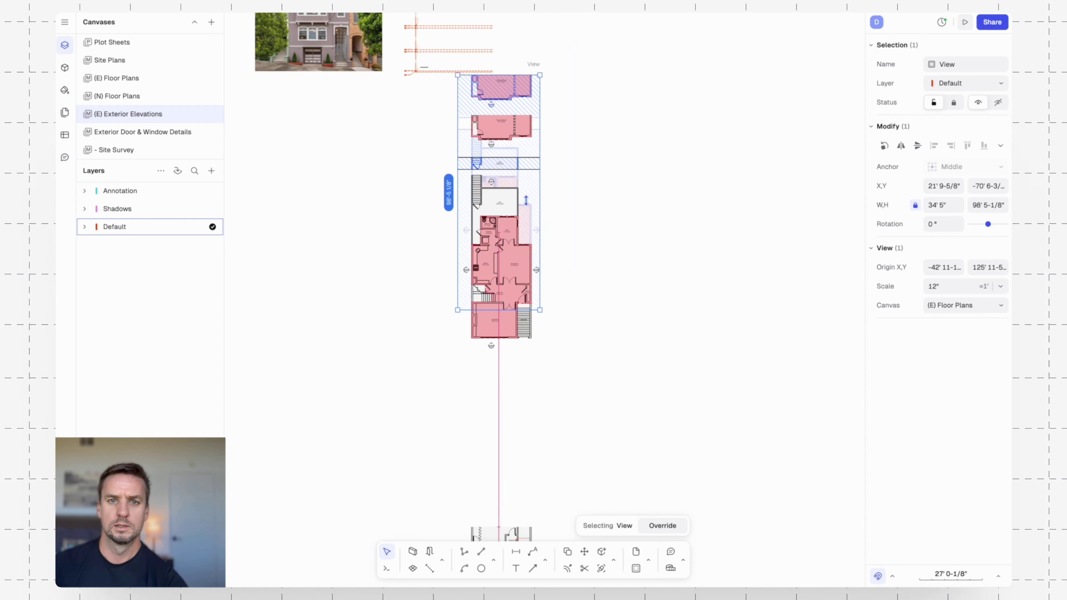
{"action": "left_click", "coordinate": [522, 332]}
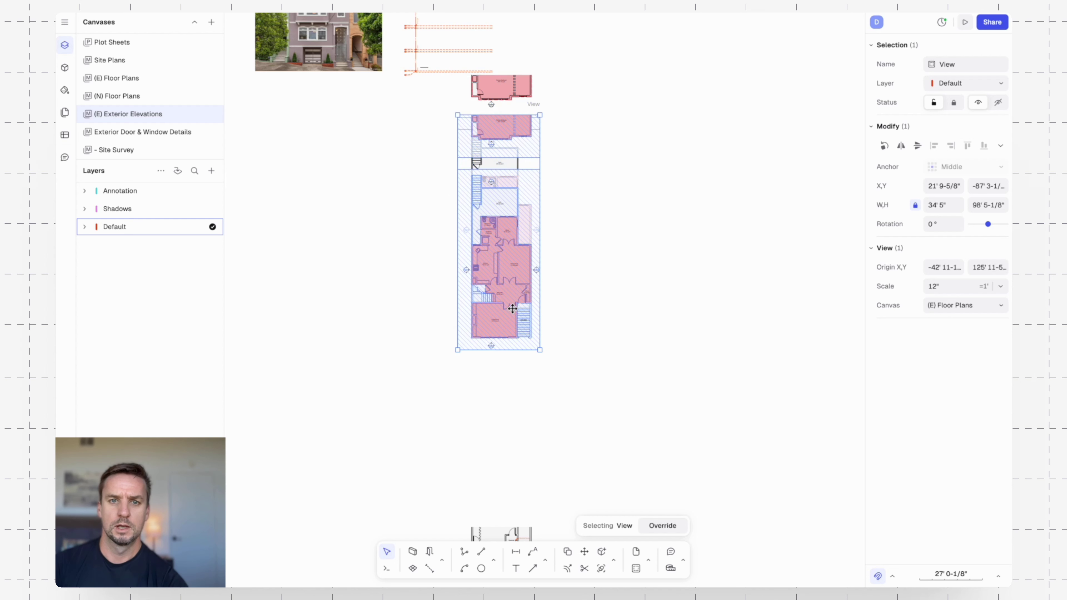
{"action": "left_click_drag", "start_coordinate": [510, 349], "coordinate": [516, 188]}
{"action": "left_click", "coordinate": [513, 229]}
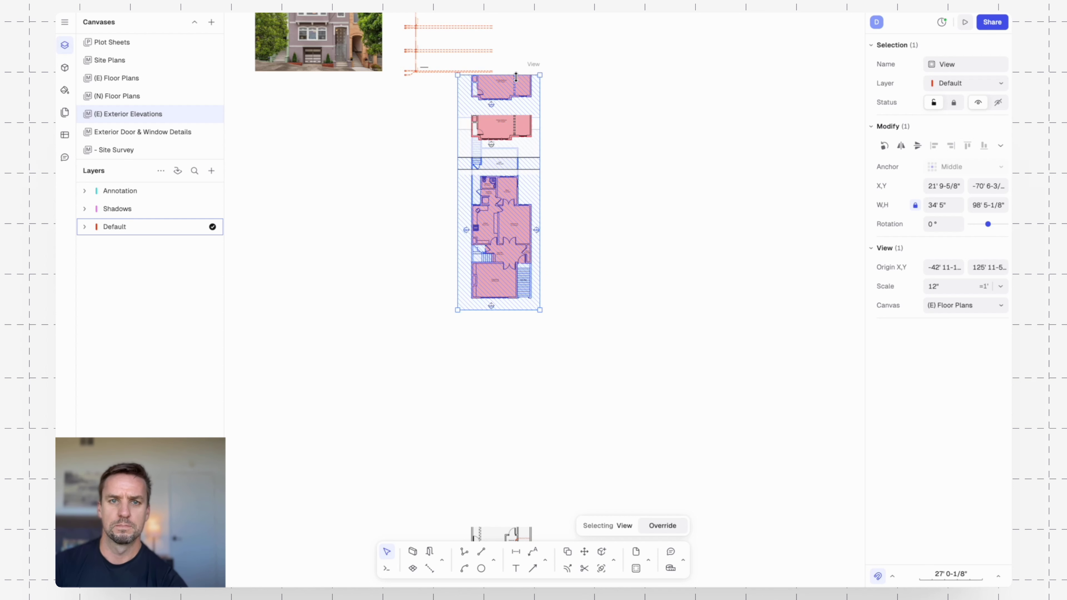
{"action": "left_click_drag", "start_coordinate": [516, 77], "coordinate": [516, 261]}
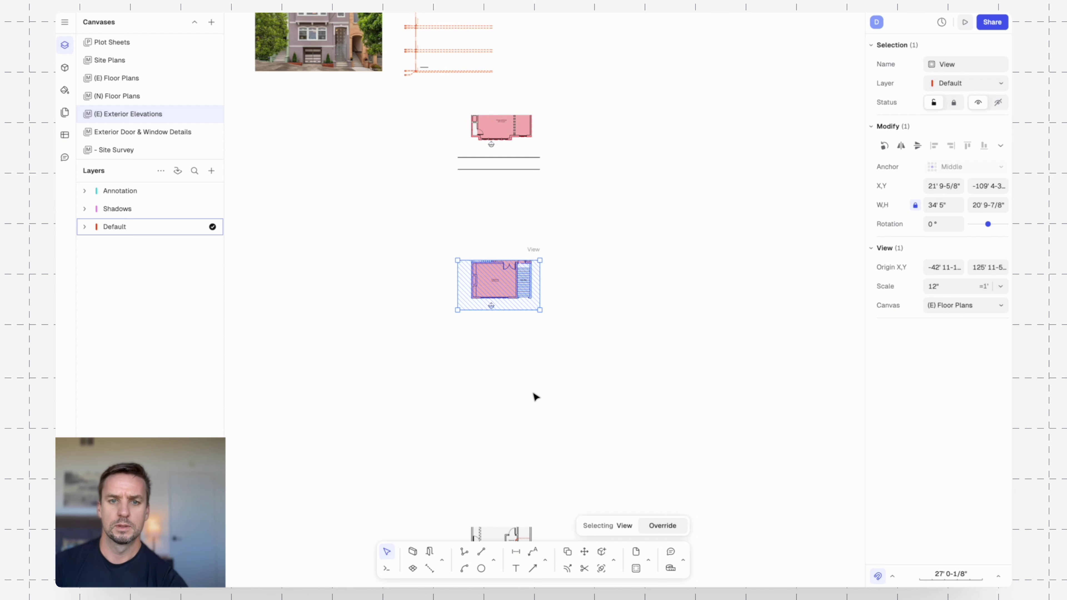
- Move the lowest plan's view up under the middle one, and move both up close beneath the uppermost plan's view
{"action": "left_click_drag", "start_coordinate": [487, 529], "coordinate": [497, 325]}
{"action": "left_click_drag", "start_coordinate": [585, 397], "coordinate": [508, 148]}
{"action": "left_click", "coordinate": [506, 167]}
{"action": "left_click_drag", "start_coordinate": [610, 311], "coordinate": [512, 173]}
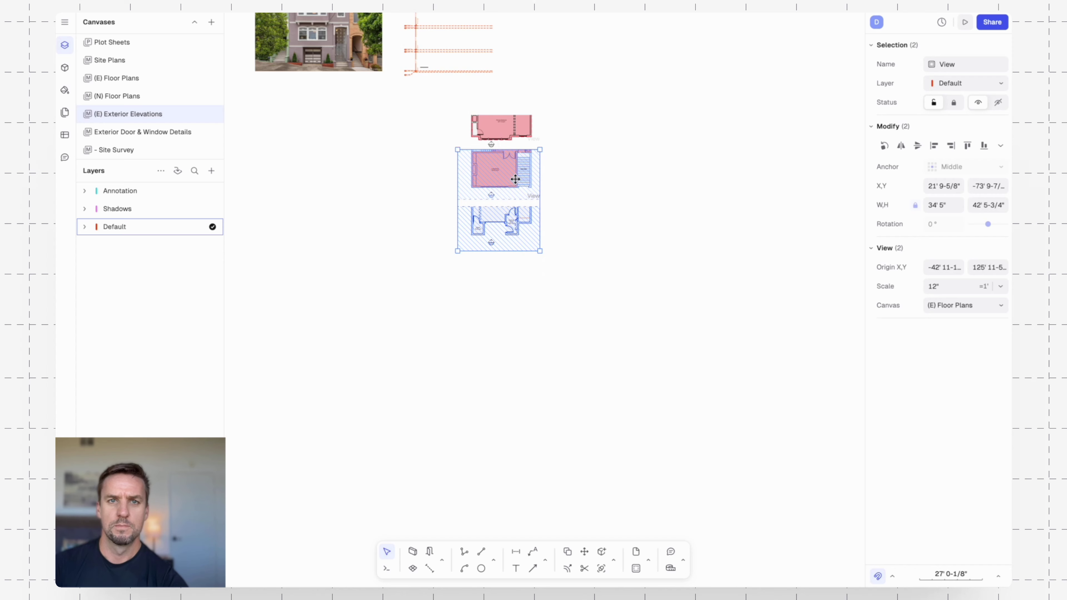
- Place a vertical guideline on the dimension string running through the floor level lines of the elevation
{"action": "scroll", "coordinate": [587, 180], "scroll_direction": "up", "scroll_amount": 3}
{"action": "scroll", "coordinate": [484, 170], "scroll_direction": "up", "scroll_amount": 3, "text": "ctrl"}
{"action": "scroll", "coordinate": [704, 171], "scroll_direction": "up", "scroll_amount": 3}
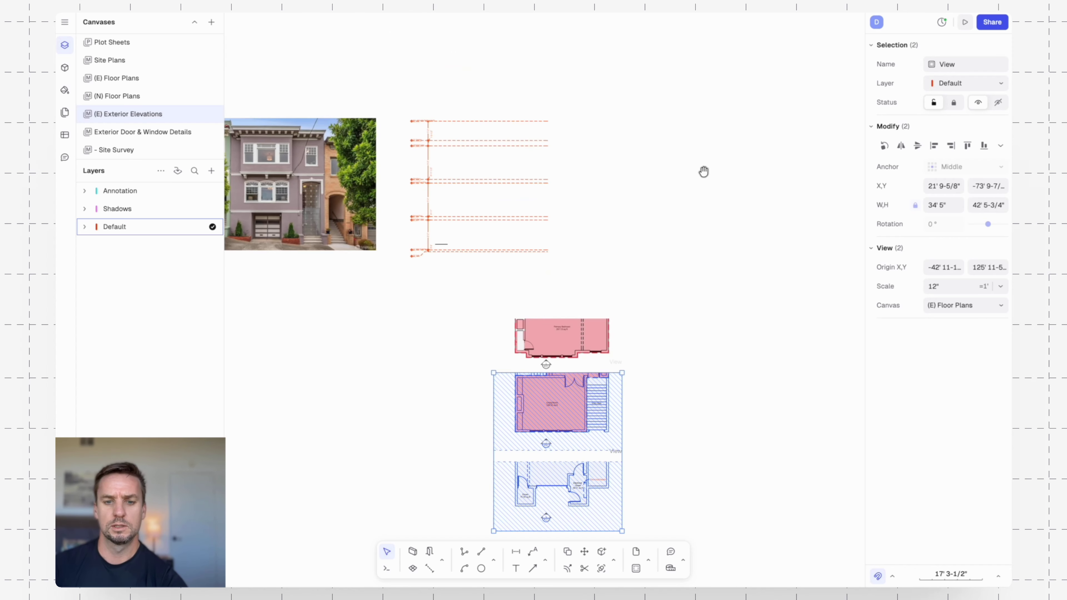
{"action": "scroll", "coordinate": [413, 143], "scroll_direction": "up", "scroll_amount": 5, "text": "ctrl"}
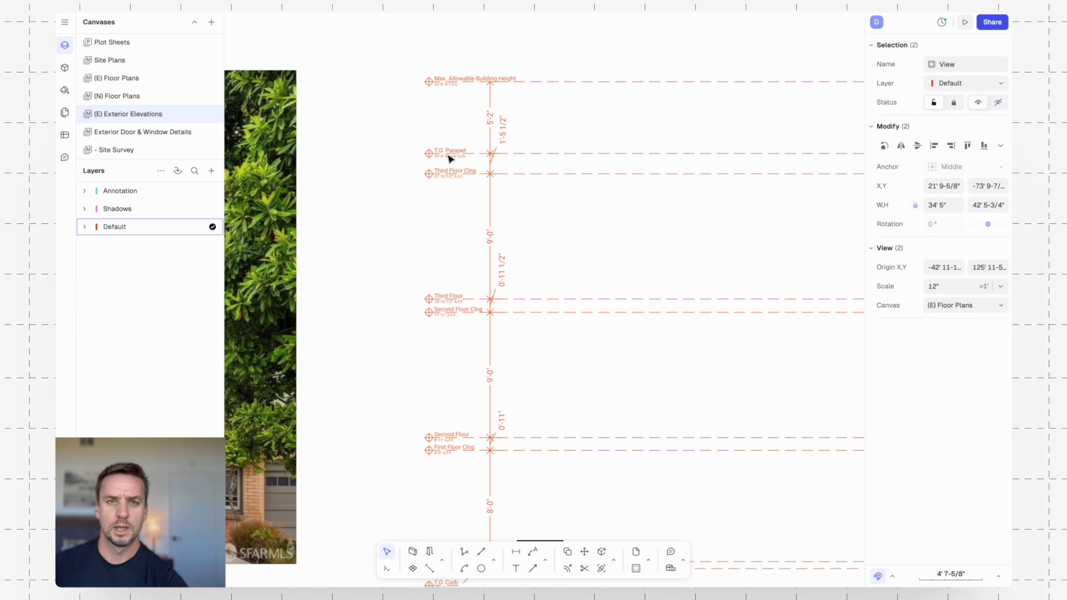
{"action": "middle_click_drag", "start_coordinate": [669, 192], "coordinate": [596, 98]}
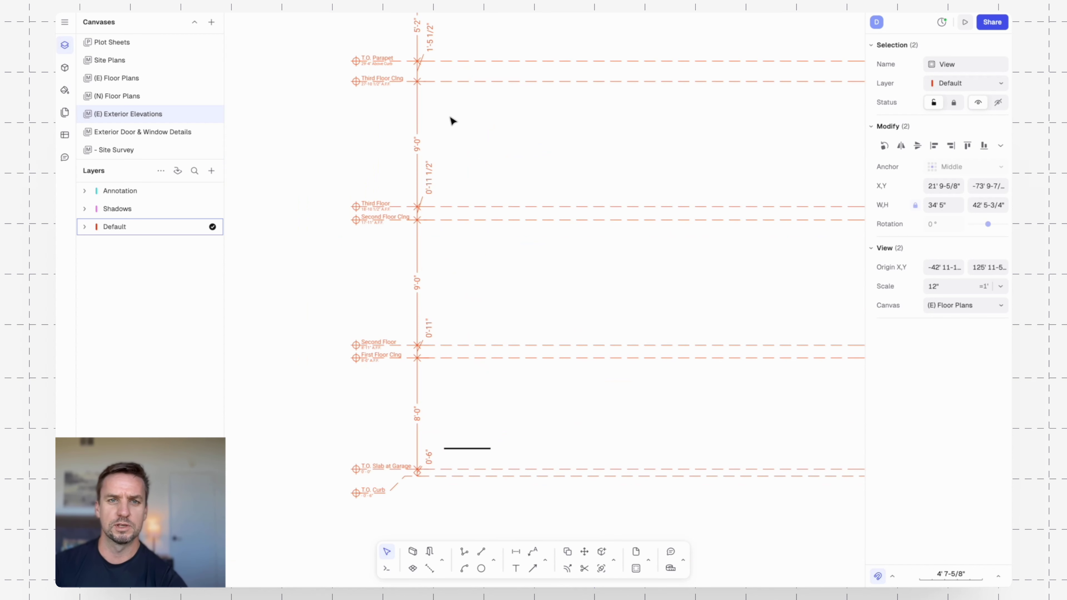
{"action": "scroll", "coordinate": [427, 105], "scroll_direction": "down", "scroll_amount": 3, "text": "ctrl"}
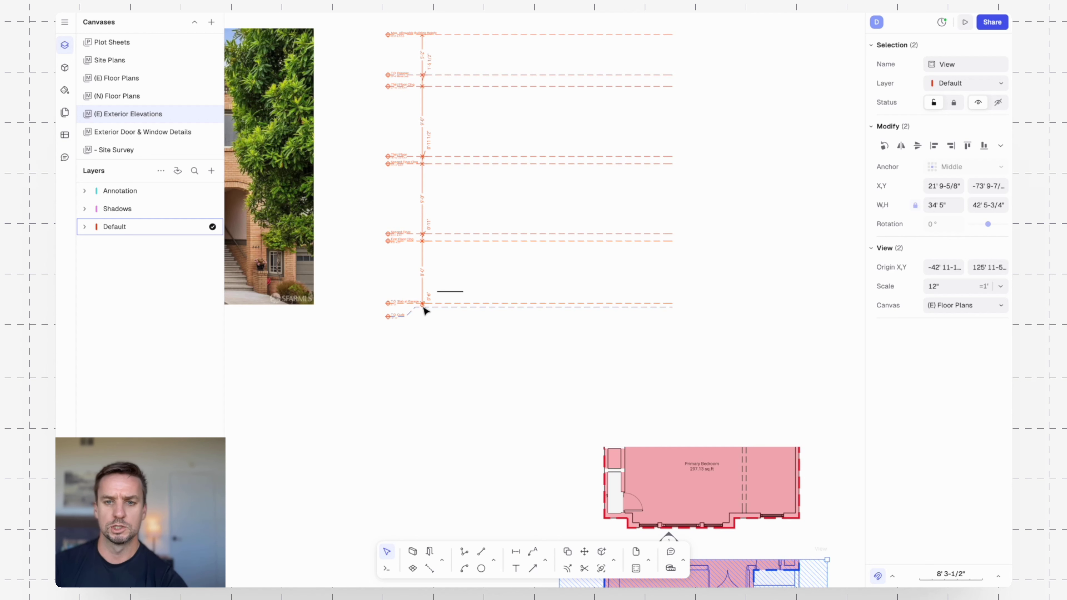
{"action": "type", "text": "g"}
{"action": "key", "text": "Return"}
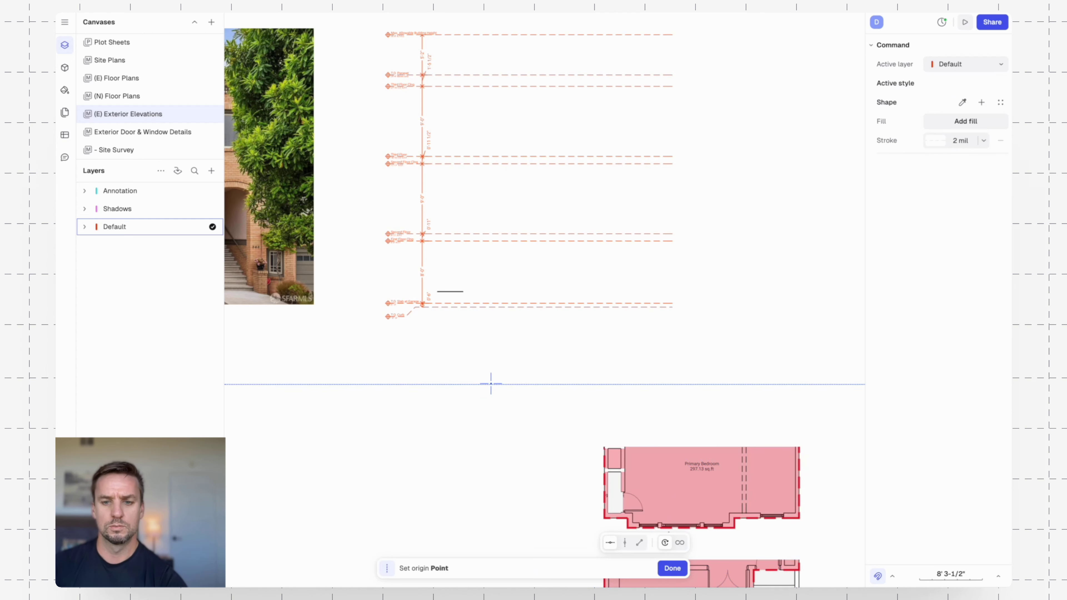
{"action": "key", "text": "v"}
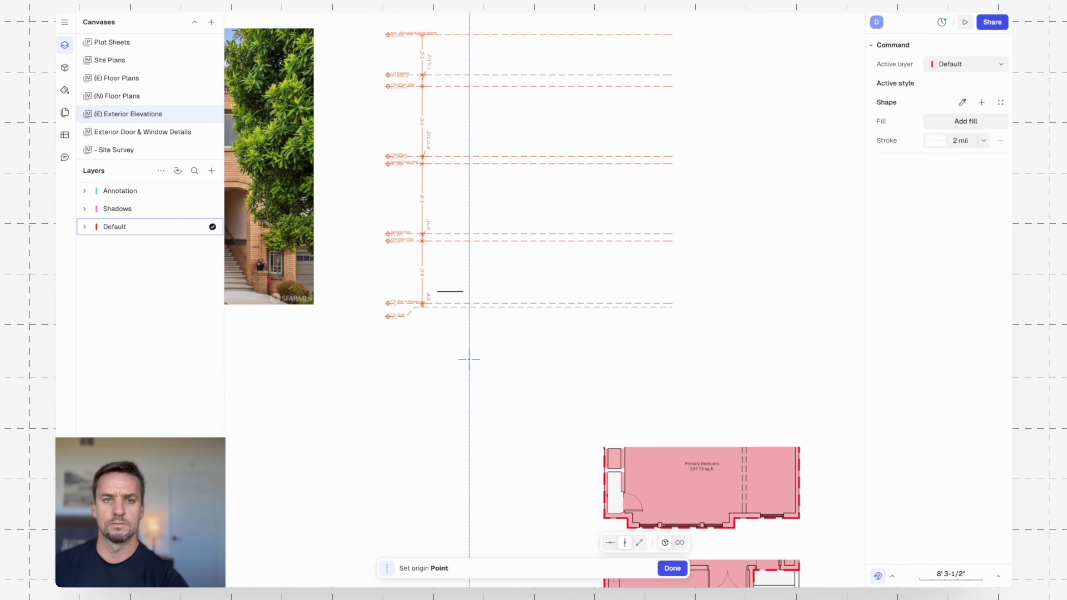
{"action": "scroll", "coordinate": [422, 254], "scroll_direction": "up", "scroll_amount": 2}
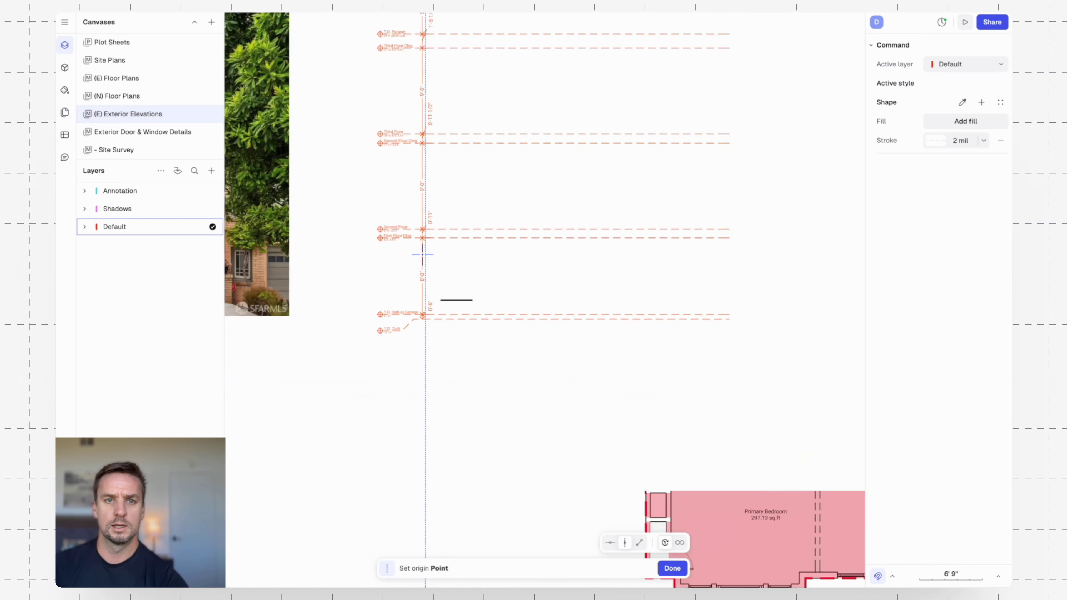
{"action": "left_click", "coordinate": [425, 252]}
{"action": "scroll", "coordinate": [504, 294], "scroll_direction": "up", "scroll_amount": 1}
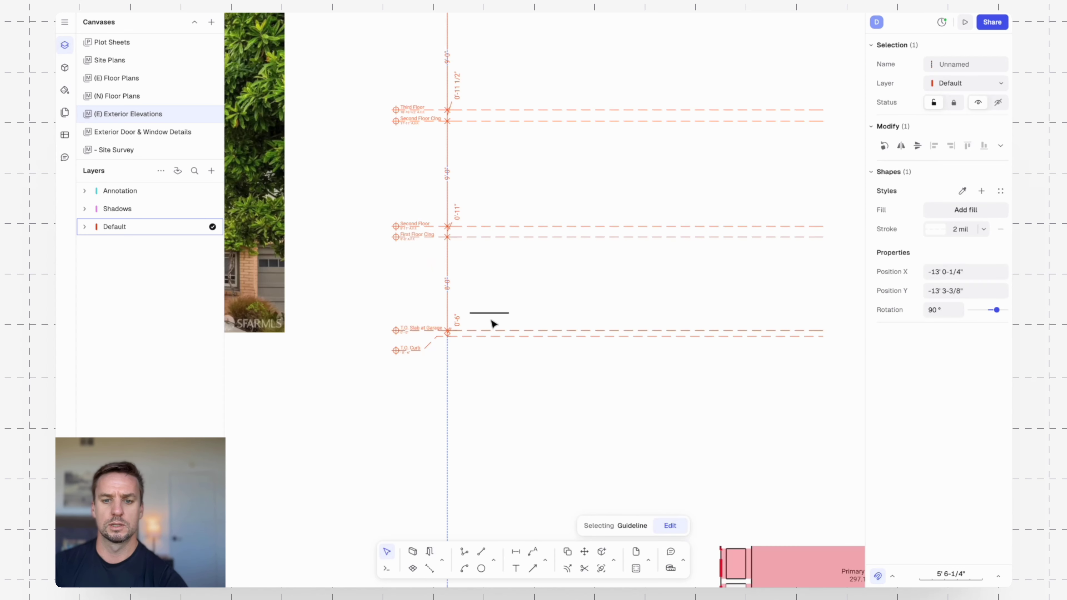
- Move the vertical guideline 2' horizontally to the right, away from the dimension string
{"action": "type", "text": "m"}
{"action": "key", "text": "Return"}
{"action": "left_click", "coordinate": [480, 392]}
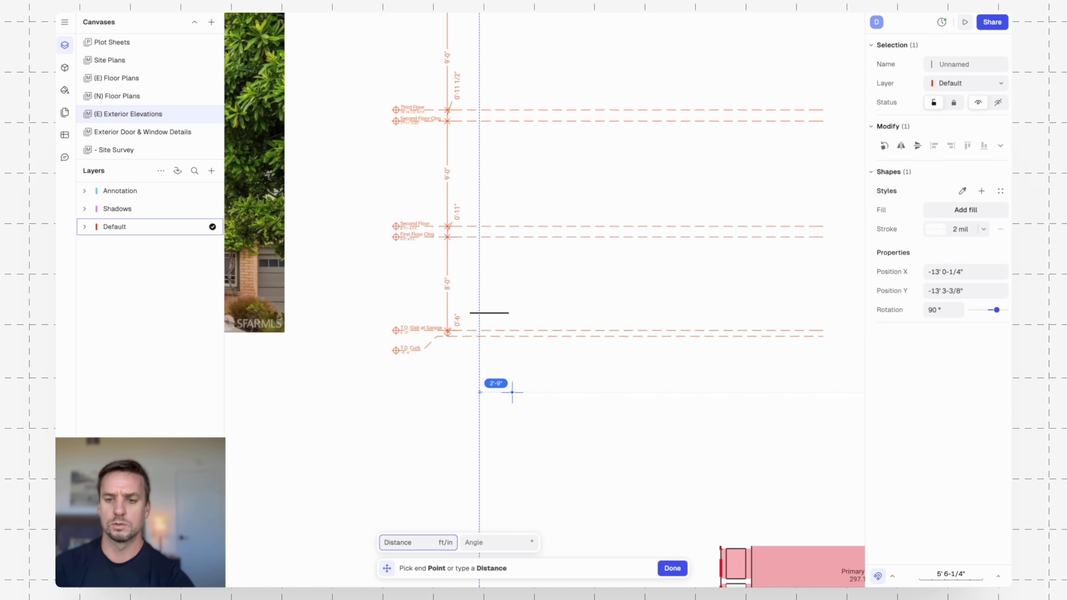
{"action": "type", "text": "2"}
{"action": "key", "text": "Tab"}
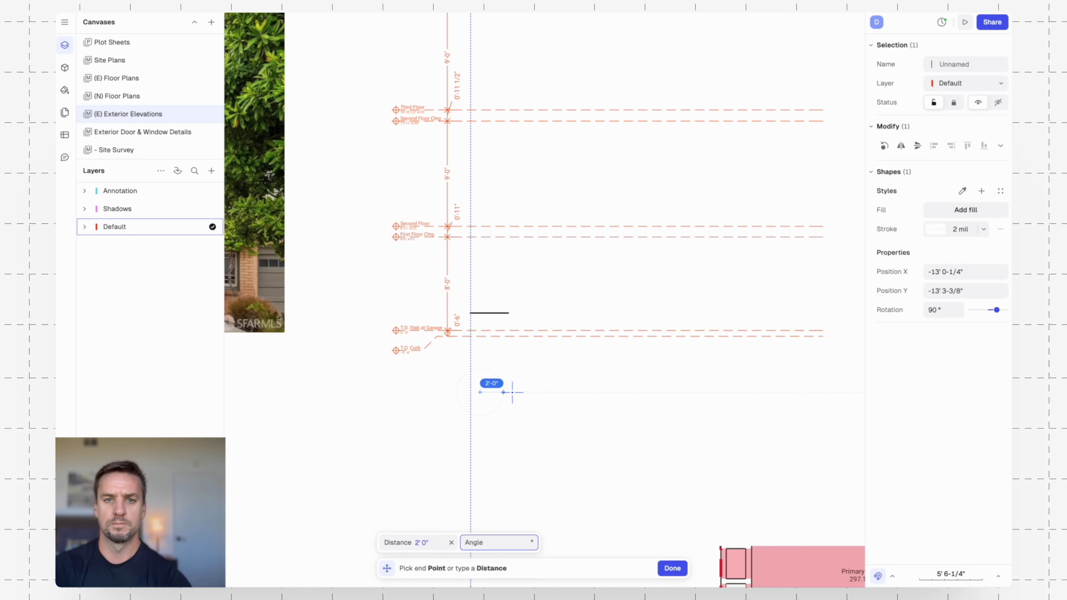
{"action": "key", "text": "Return"}
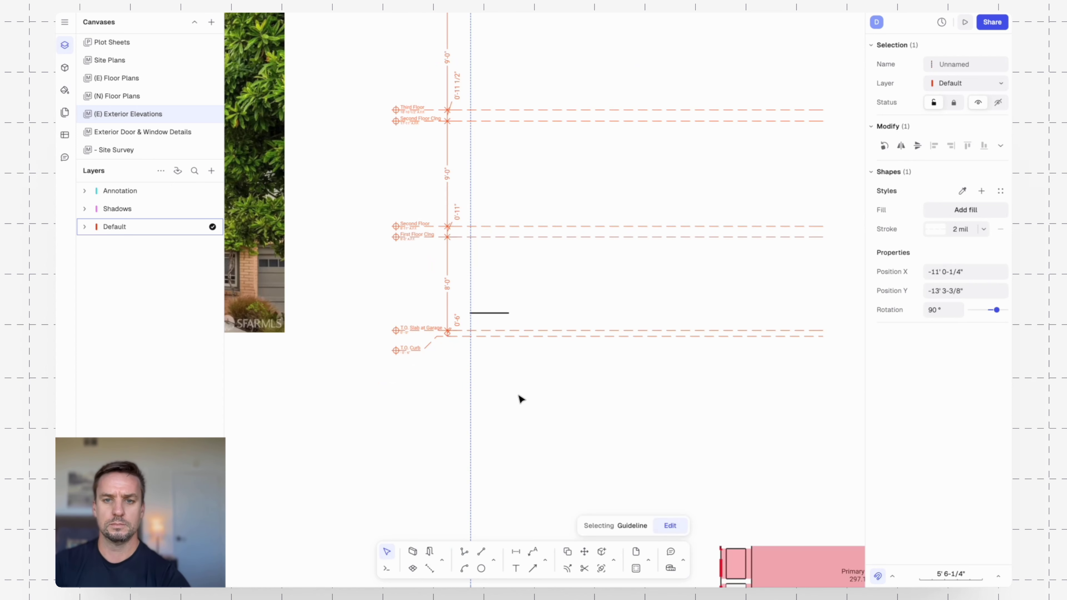
- Move all three plan views together so the closet's outer left wall face aligns with the vertical guideline
{"action": "scroll", "coordinate": [709, 448], "scroll_direction": "down", "scroll_amount": 10}
{"action": "scroll", "coordinate": [710, 448], "scroll_direction": "right", "scroll_amount": 6}
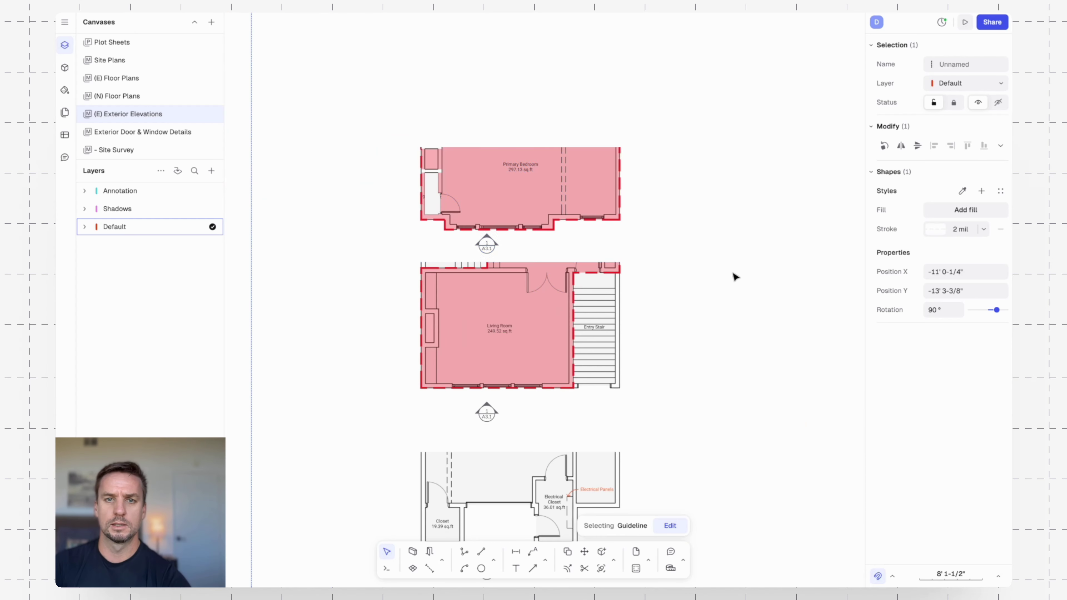
{"action": "scroll", "coordinate": [755, 193], "scroll_direction": "down", "scroll_amount": 5, "text": "ctrl"}
{"action": "left_click_drag", "start_coordinate": [735, 185], "coordinate": [605, 352]}
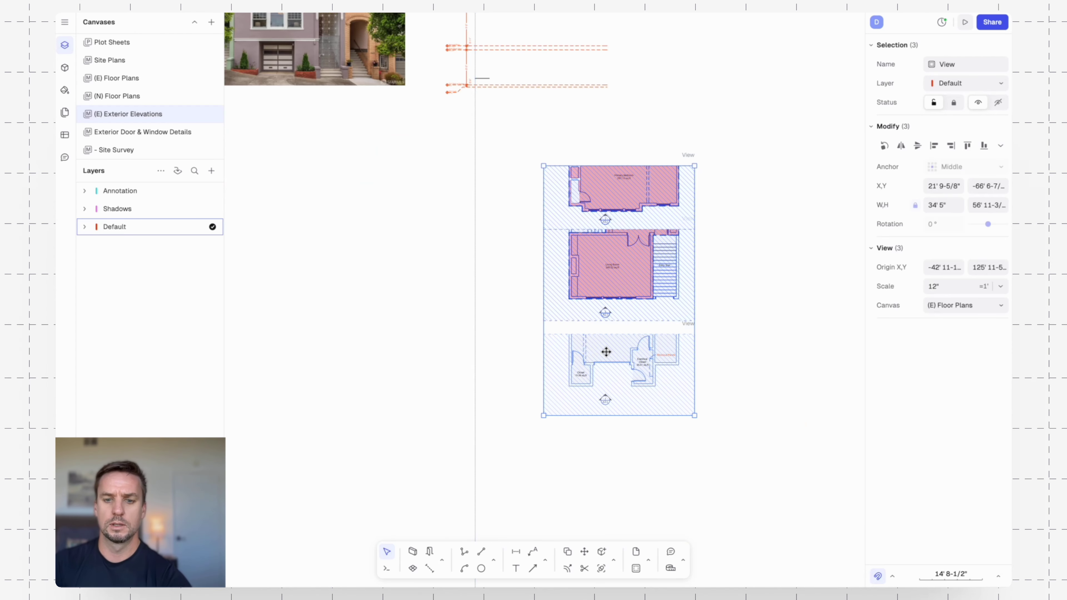
{"action": "key", "text": "m"}
{"action": "key", "text": "Return"}
{"action": "scroll", "coordinate": [594, 363], "scroll_direction": "up", "scroll_amount": 10, "text": "ctrl"}
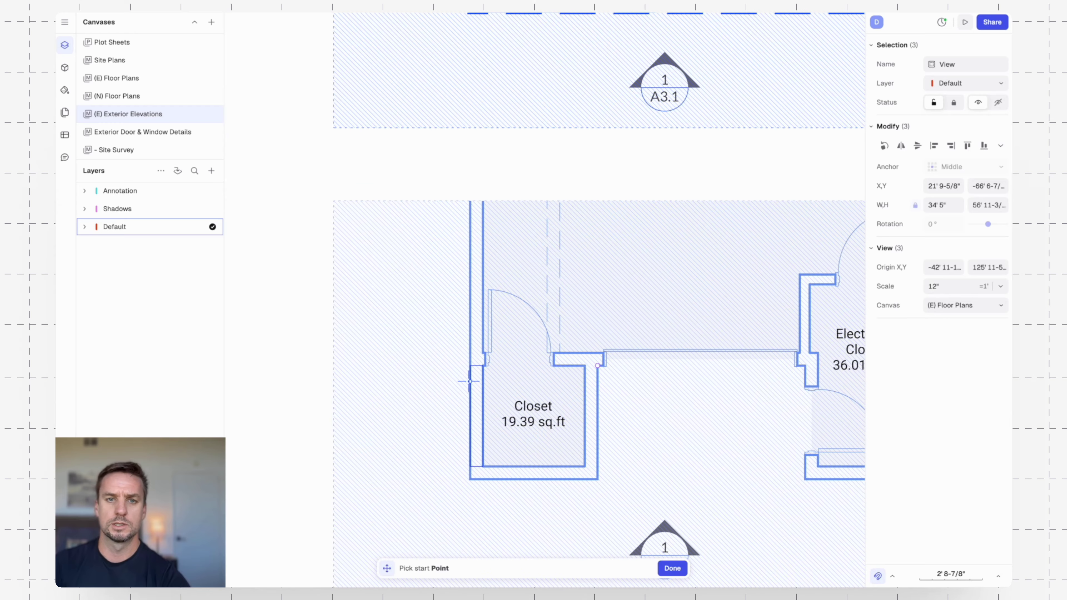
{"action": "left_click", "coordinate": [470, 380]}
{"action": "scroll", "coordinate": [471, 380], "scroll_direction": "down", "scroll_amount": 10, "text": "ctrl"}
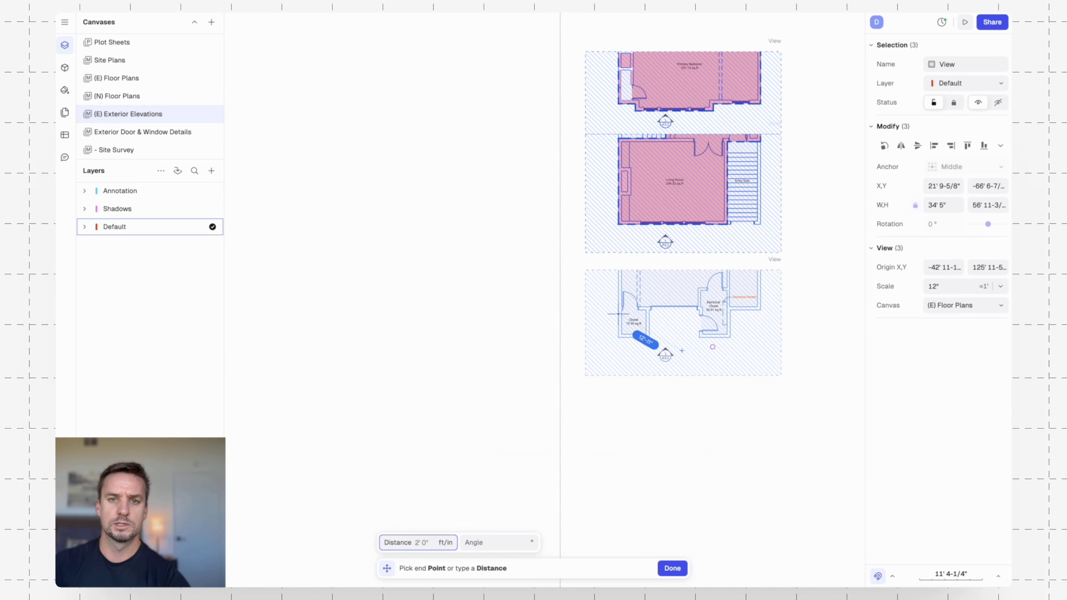
{"action": "left_click", "coordinate": [559, 325]}
{"action": "middle_click_drag", "start_coordinate": [772, 154], "coordinate": [680, 244]}
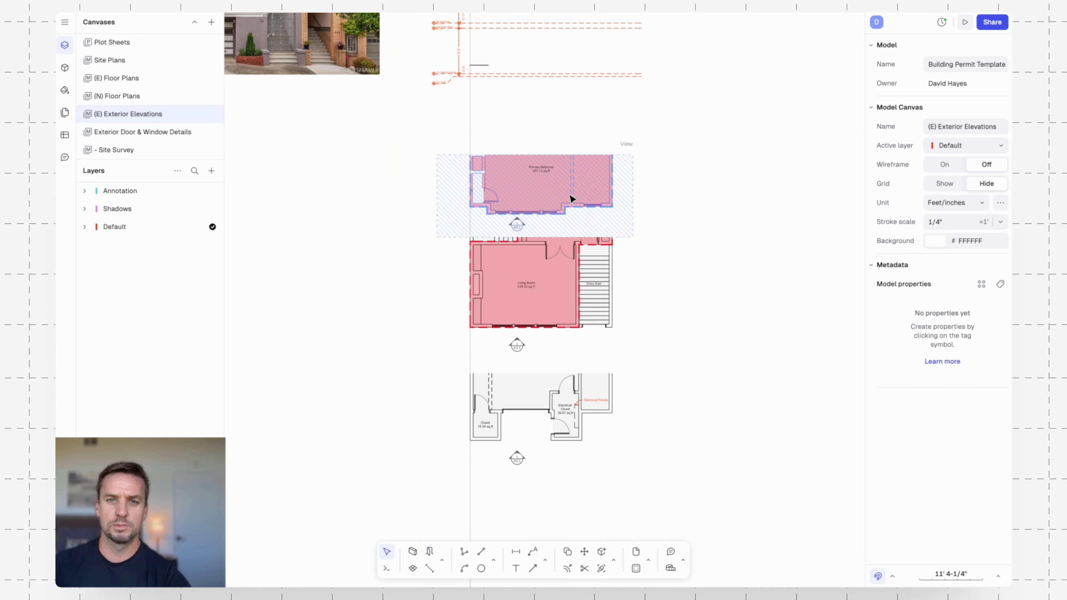
- Override the Primary Bedroom and Living Room plan views to hide their Square Footage layers
{"action": "double_click", "coordinate": [554, 184]}
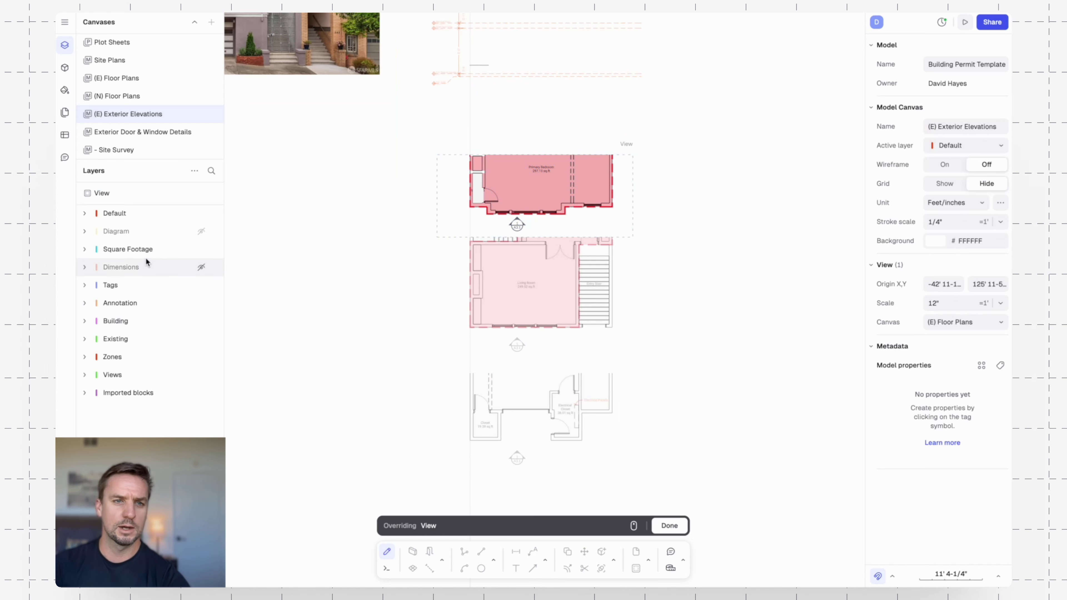
{"action": "left_click", "coordinate": [201, 252]}
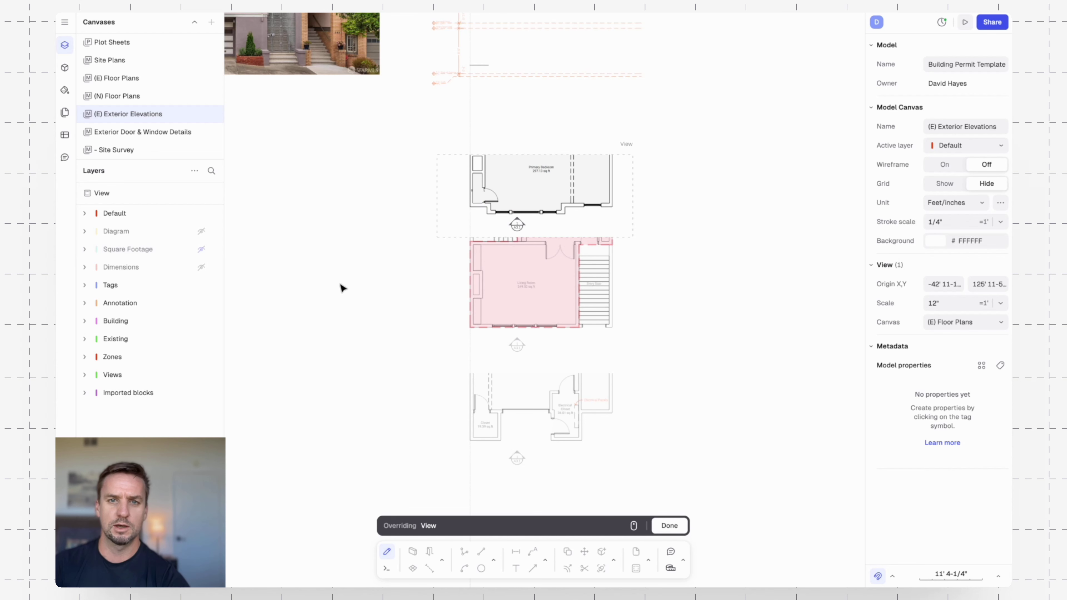
{"action": "key", "text": "Escape"}
{"action": "double_click", "coordinate": [536, 286]}
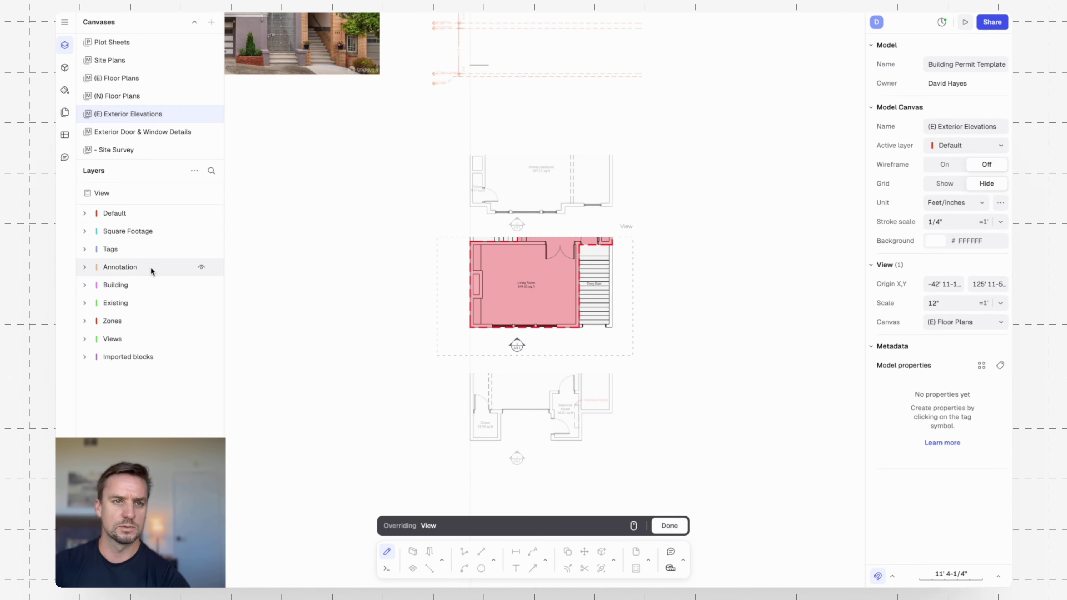
{"action": "left_click", "coordinate": [201, 233]}
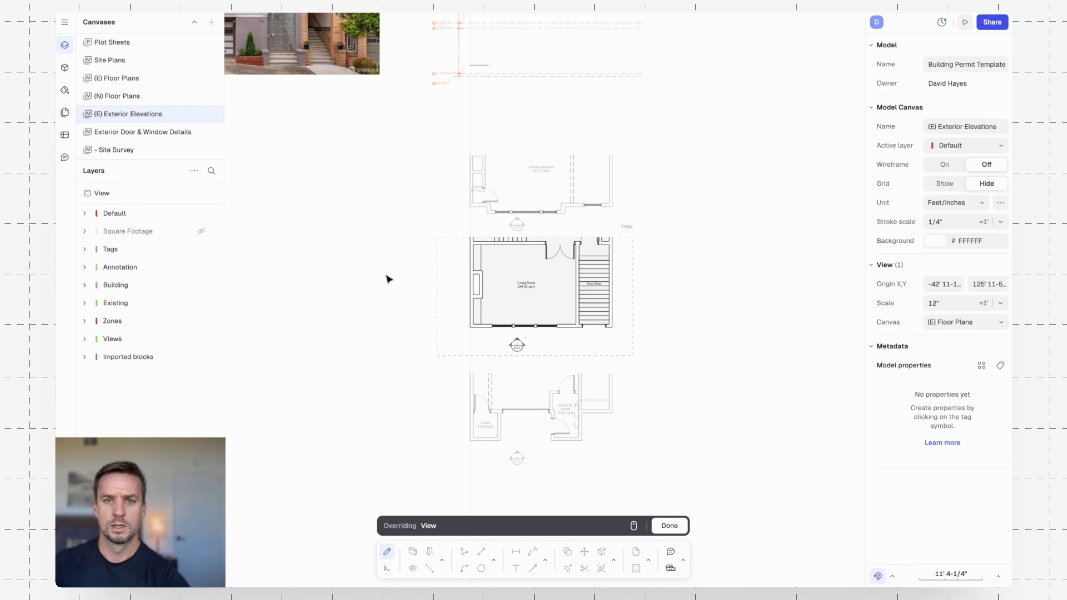
{"action": "key", "text": "Escape"}
{"action": "key", "text": "Escape"}
{"action": "scroll", "coordinate": [609, 202], "scroll_direction": "right", "scroll_amount": 2}
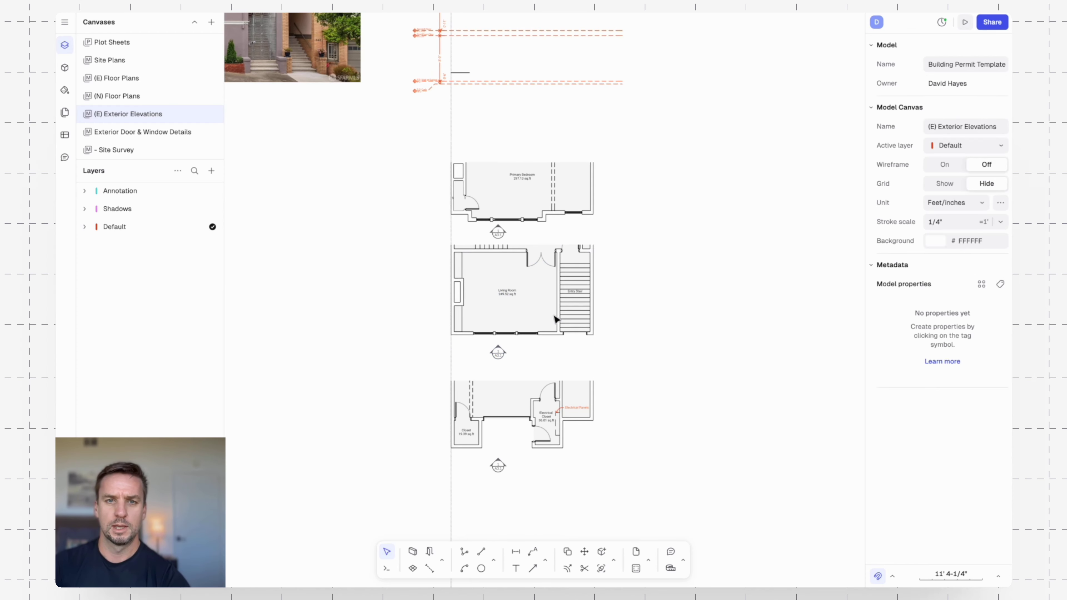
- Override each of the three plan views to hide its Tags layer, removing the elevation markers
{"action": "double_click", "coordinate": [505, 206]}
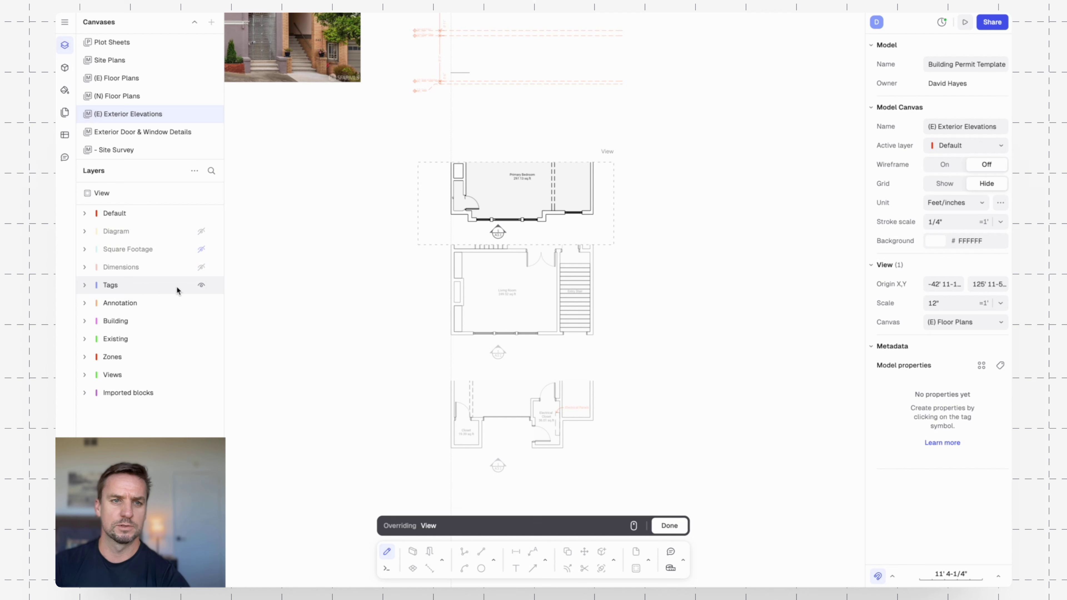
{"action": "left_click", "coordinate": [202, 285]}
{"action": "key", "text": "Escape"}
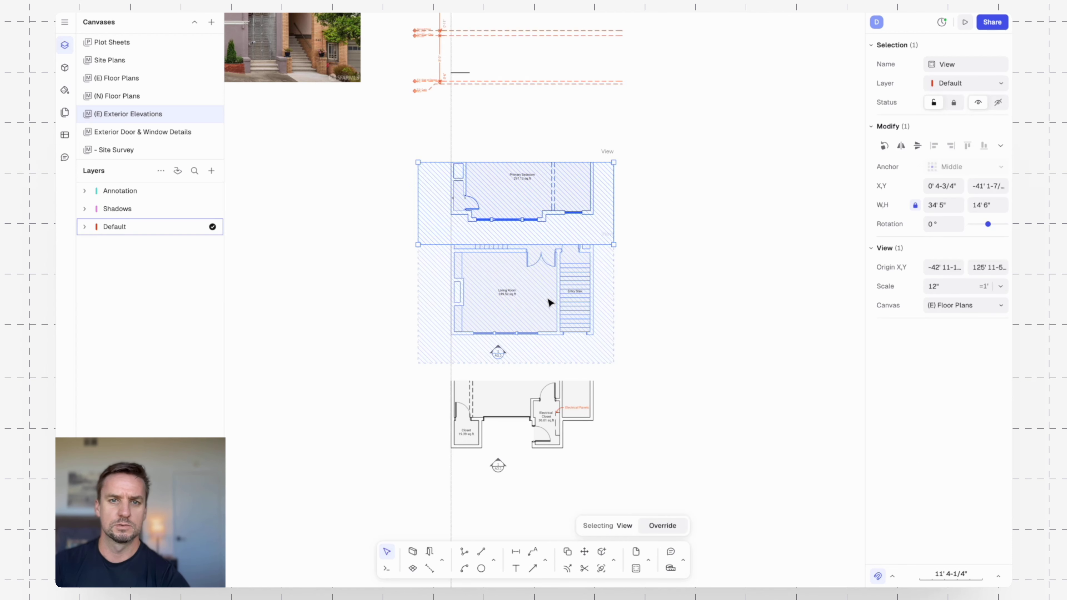
{"action": "double_click", "coordinate": [548, 300]}
{"action": "left_click", "coordinate": [196, 251]}
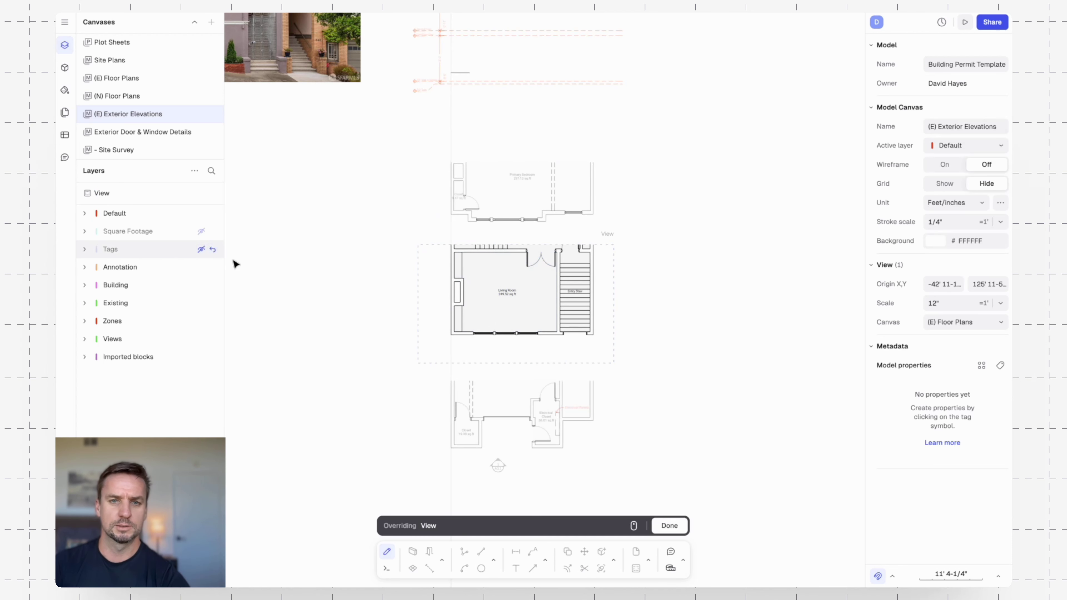
{"action": "double_click", "coordinate": [521, 407]}
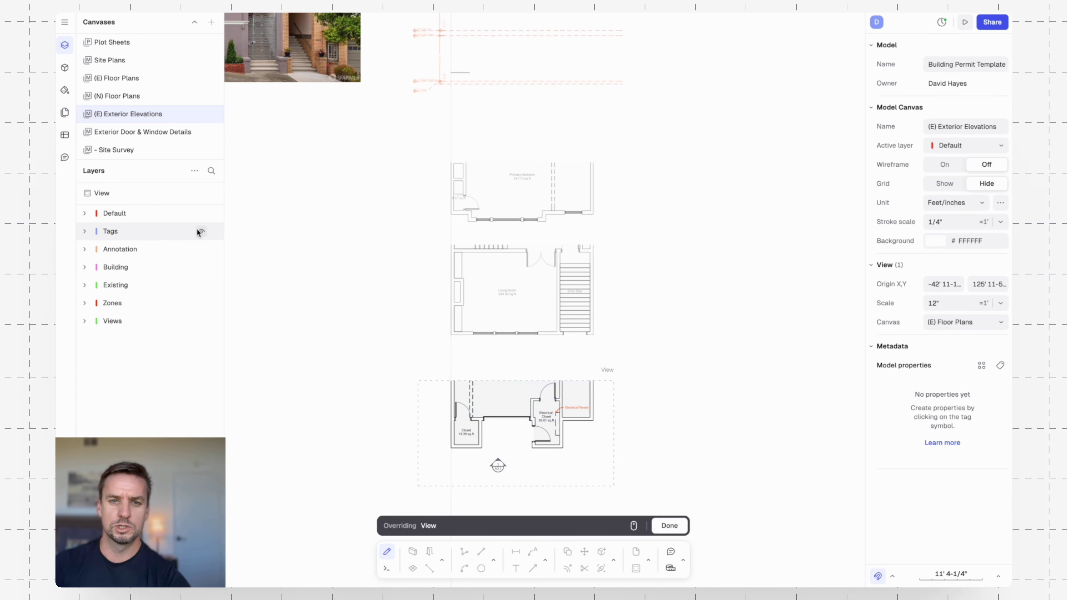
{"action": "left_click", "coordinate": [201, 232]}
{"action": "key", "text": "Escape"}
{"action": "left_click", "coordinate": [700, 348]}
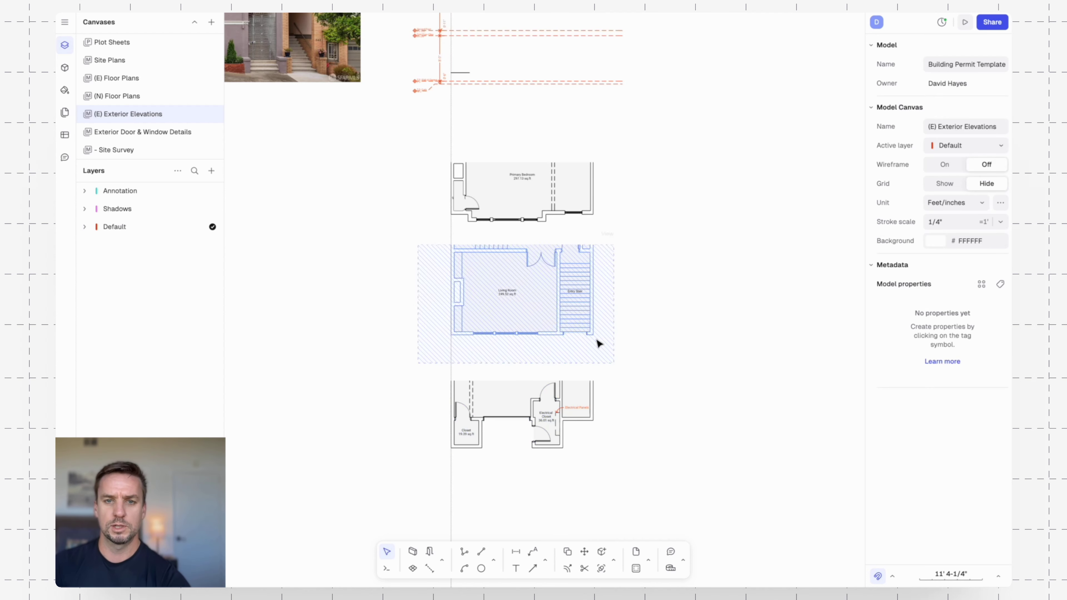
- Move the lowest plan view straight up closer to the Living Room plan, and shift the Living Room view slightly up
{"action": "left_click", "coordinate": [553, 391]}
{"action": "key", "text": "m"}
{"action": "left_click", "coordinate": [508, 398]}
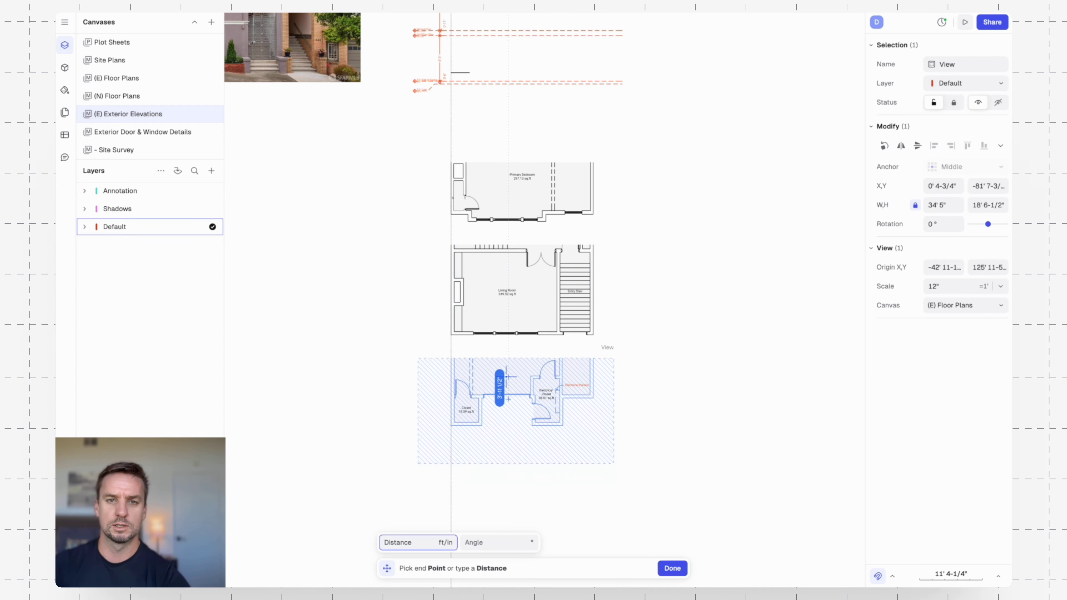
{"action": "left_click", "coordinate": [510, 364]}
{"action": "left_click_drag", "start_coordinate": [510, 365], "coordinate": [499, 306]}
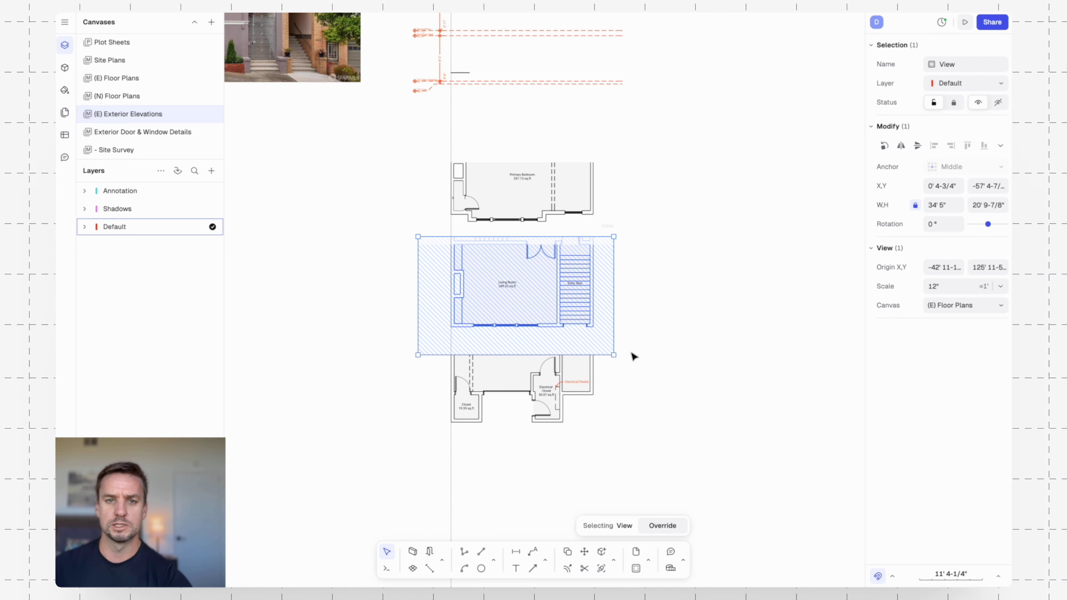
- Start a repeating vertical guideline command and place a guideline along the right outer wall face of the Primary Bedroom plan
{"action": "scroll", "coordinate": [689, 169], "scroll_direction": "up", "scroll_amount": 2}
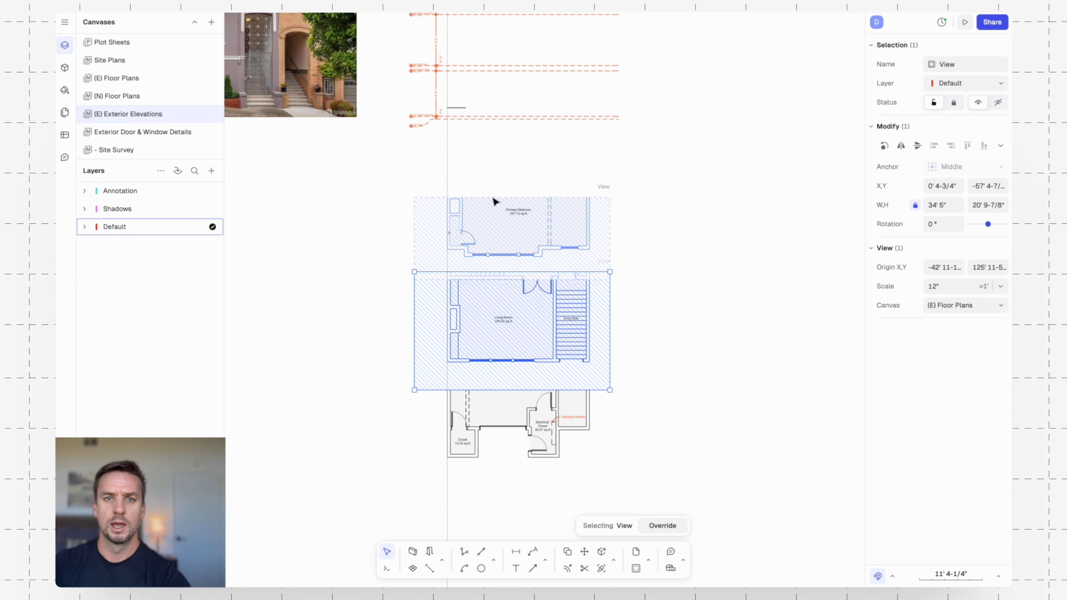
{"action": "scroll", "coordinate": [440, 178], "scroll_direction": "up", "scroll_amount": 5}
{"action": "scroll", "coordinate": [464, 148], "scroll_direction": "right", "scroll_amount": 3}
{"action": "left_click", "coordinate": [395, 157]}
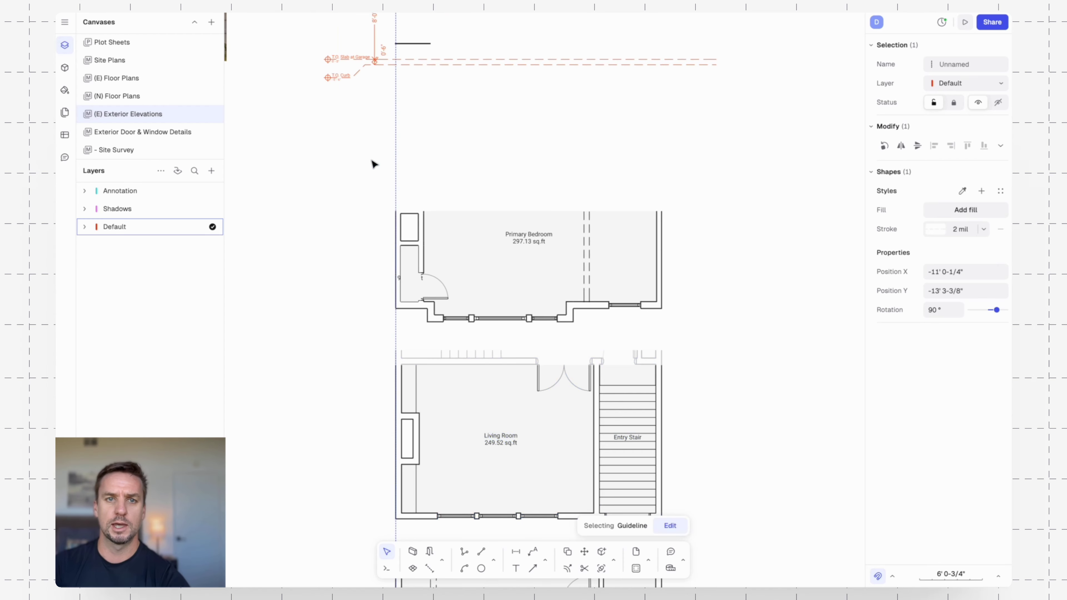
{"action": "scroll", "coordinate": [428, 199], "scroll_direction": "up", "scroll_amount": 3}
{"action": "left_click", "coordinate": [435, 182]}
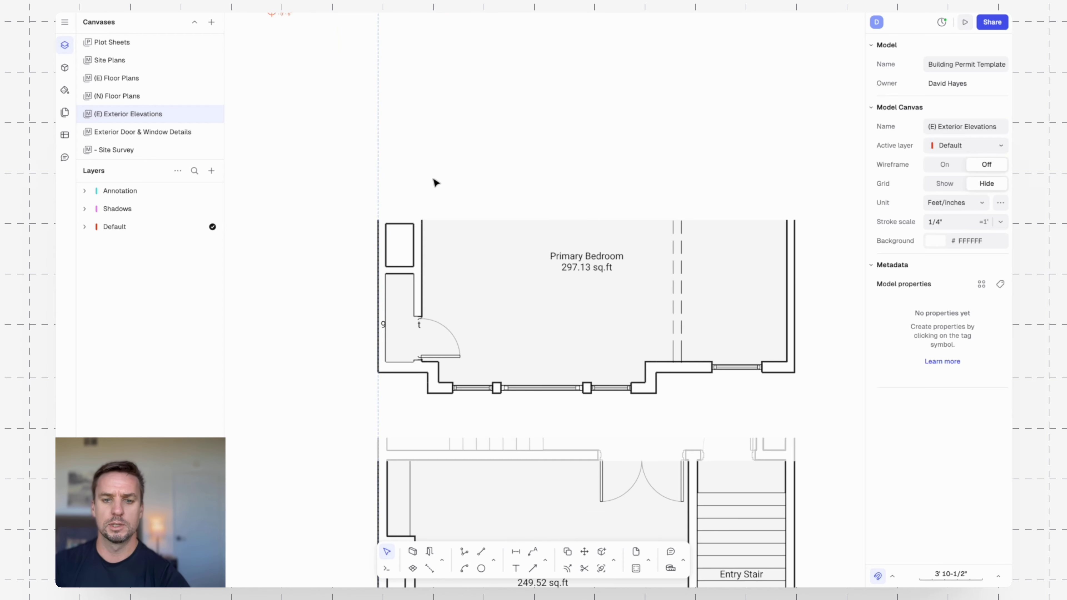
{"action": "key", "text": "g"}
{"action": "key", "text": "Return"}
{"action": "middle_click_drag", "start_coordinate": [675, 260], "coordinate": [530, 122]}
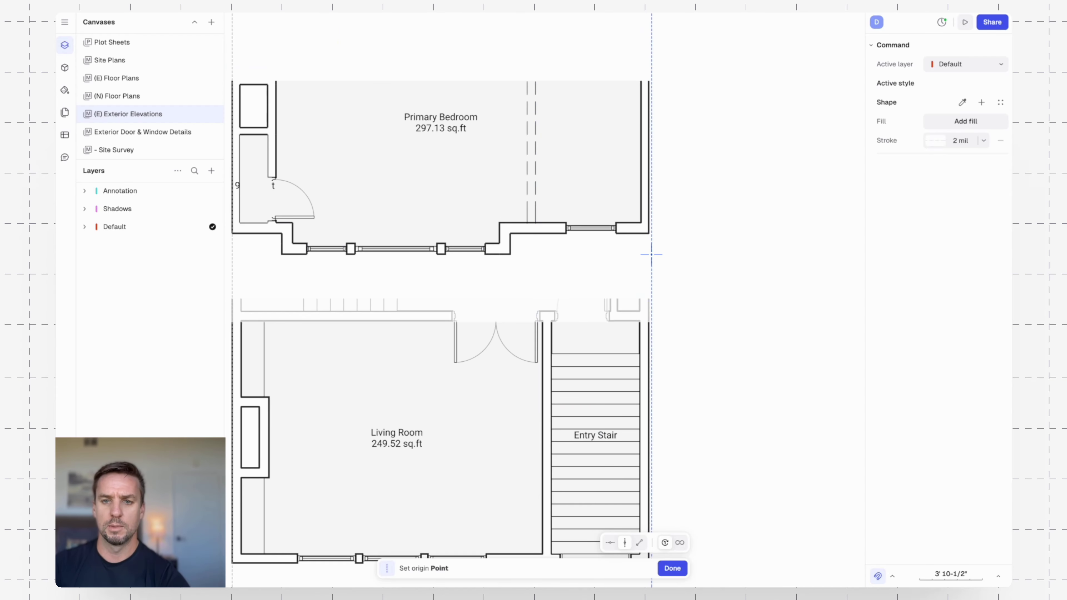
{"action": "left_click", "coordinate": [680, 543]}
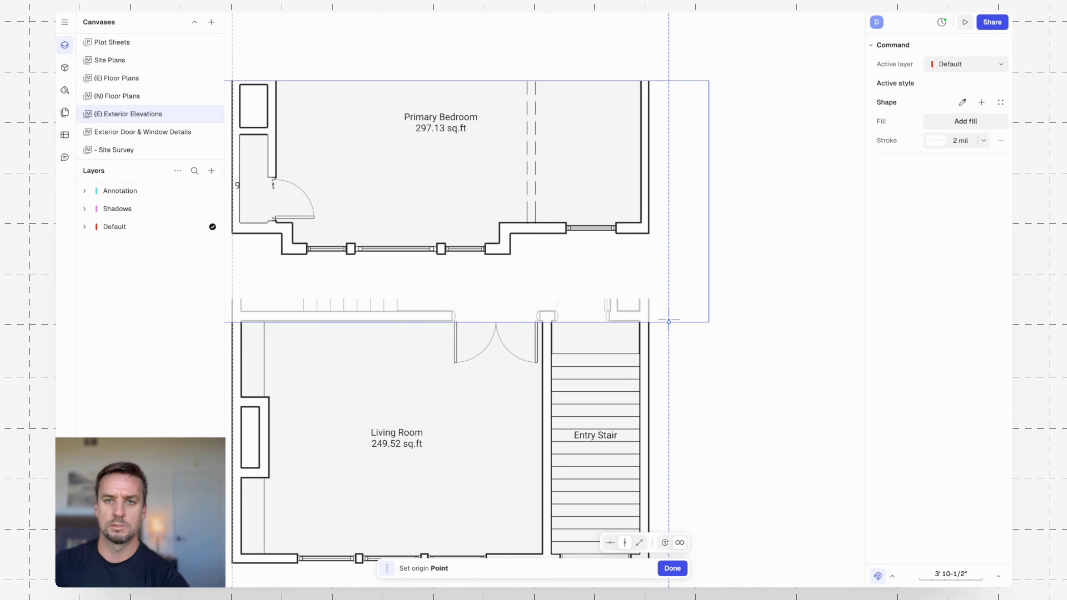
{"action": "left_click", "coordinate": [649, 233]}
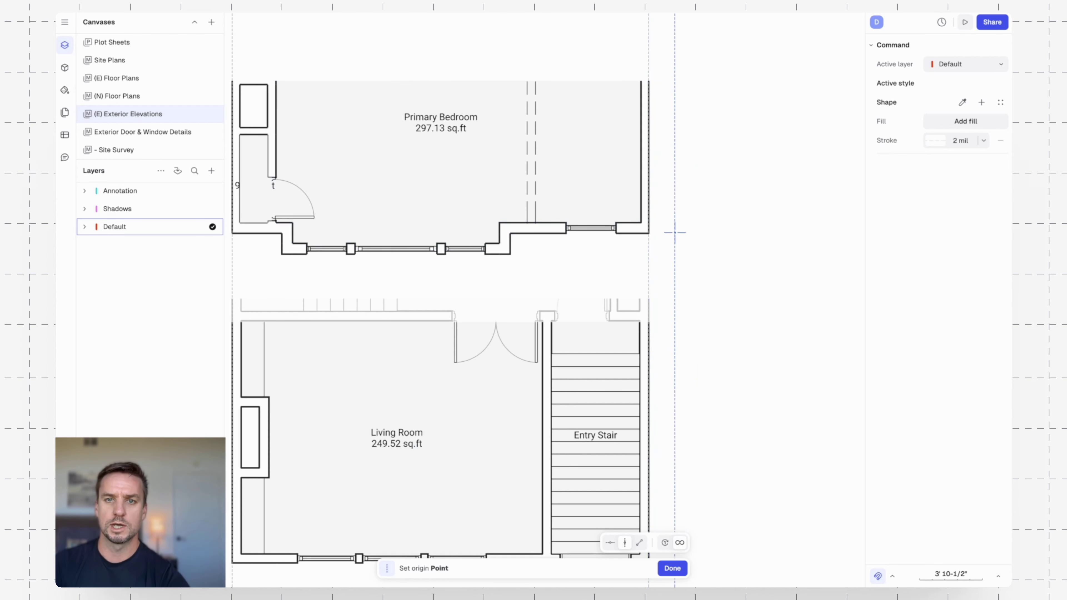
- Place vertical guidelines at the right and left outer corners of the Primary Bedroom's projecting window bay
{"action": "left_click", "coordinate": [510, 254]}
{"action": "middle_click_drag", "start_coordinate": [550, 279], "coordinate": [734, 205]}
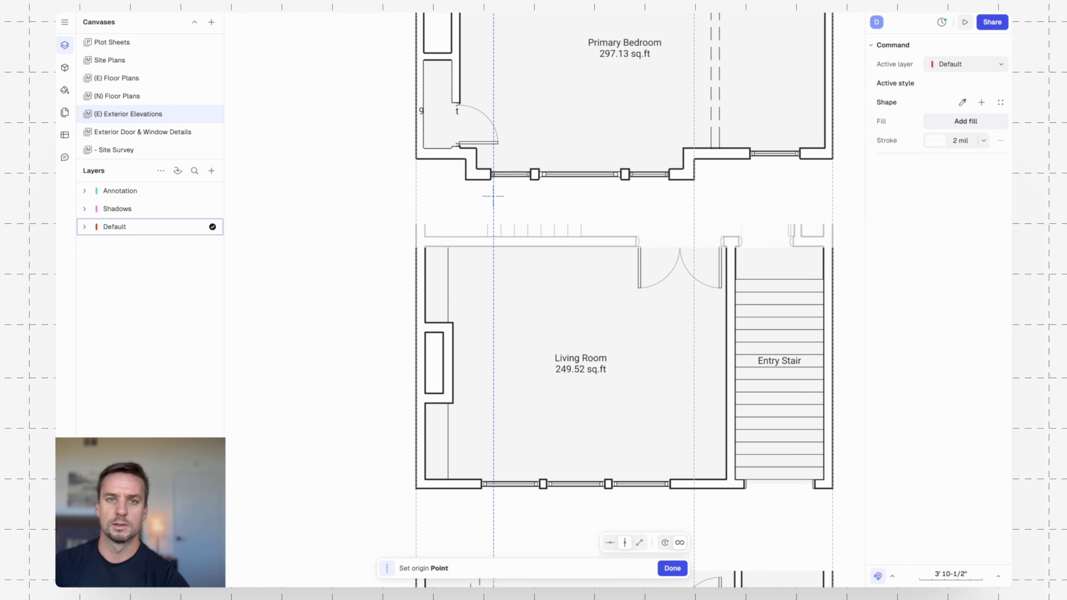
{"action": "left_click", "coordinate": [466, 180]}
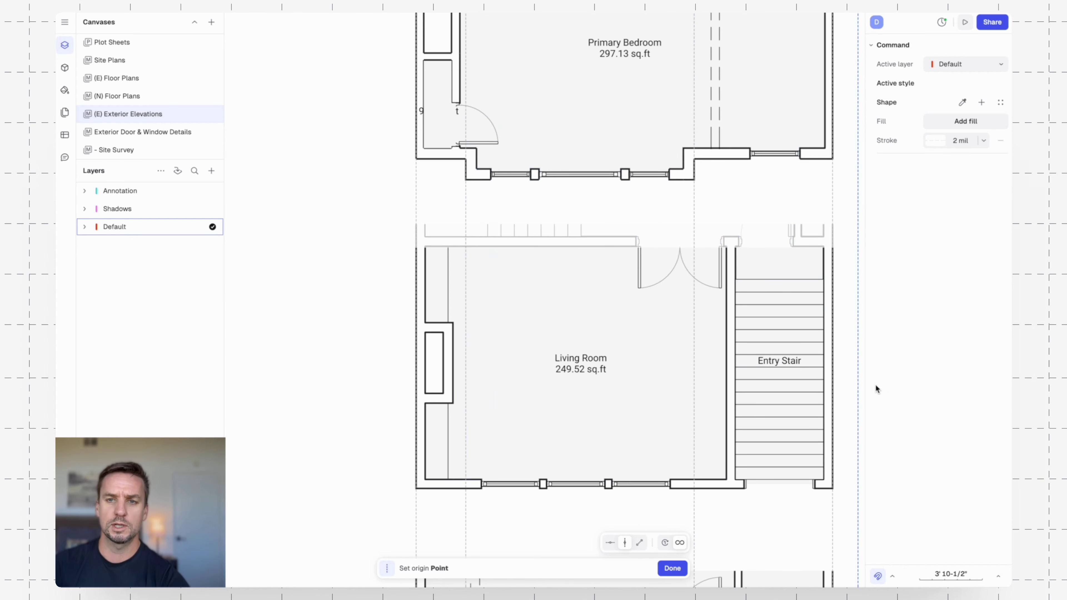
- Place vertical guidelines at the Closet's right outer wall face and at both outer wall faces of the Electrical Closet, ending the command
{"action": "middle_click_drag", "start_coordinate": [779, 379], "coordinate": [677, 294]}
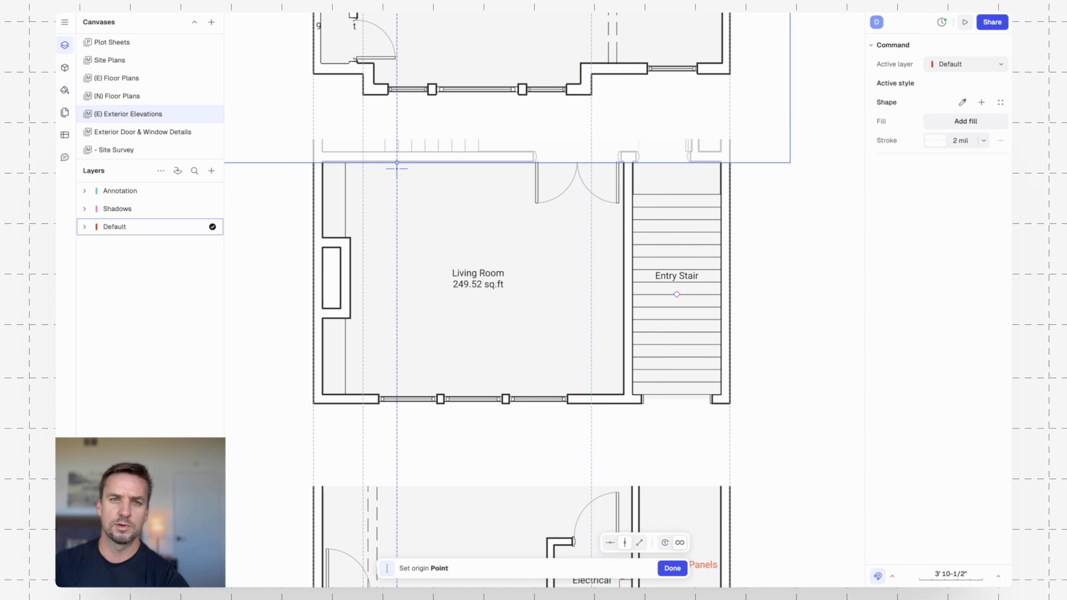
{"action": "scroll", "coordinate": [596, 100], "scroll_direction": "down", "scroll_amount": 1}
{"action": "scroll", "coordinate": [597, 100], "scroll_direction": "down", "scroll_amount": 5}
{"action": "middle_click_drag", "start_coordinate": [671, 290], "coordinate": [647, 179]}
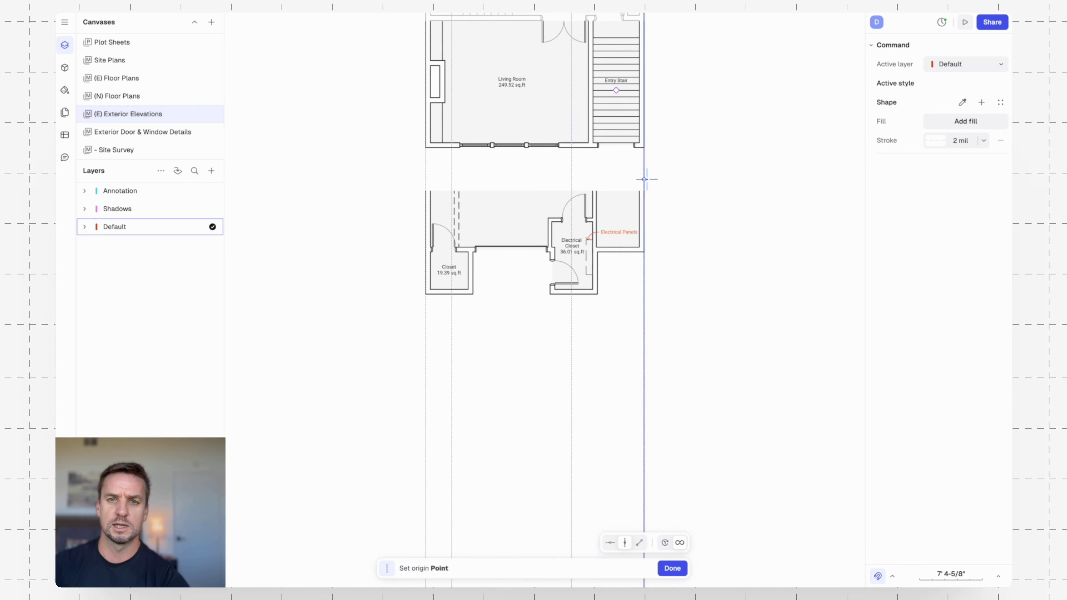
{"action": "scroll", "coordinate": [610, 289], "scroll_direction": "up", "scroll_amount": 5}
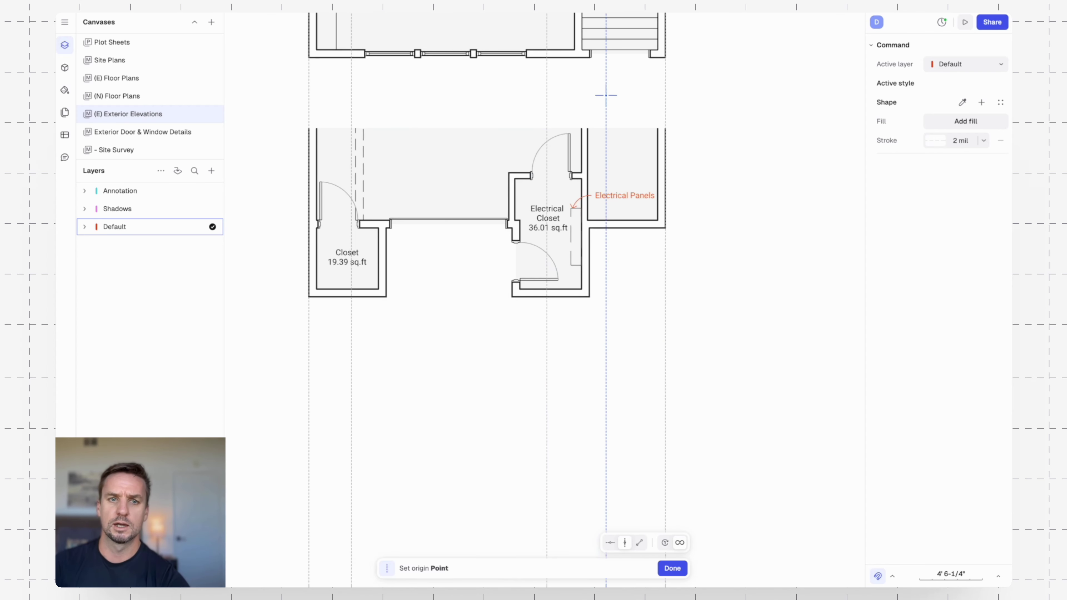
{"action": "middle_click_drag", "start_coordinate": [608, 95], "coordinate": [615, 258]}
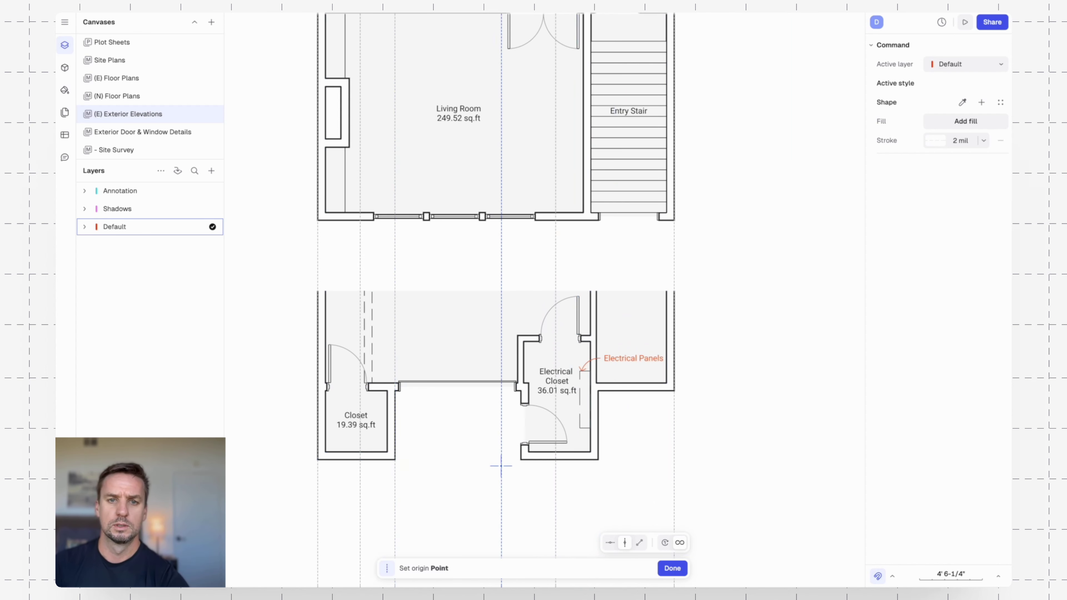
{"action": "left_click", "coordinate": [520, 459]}
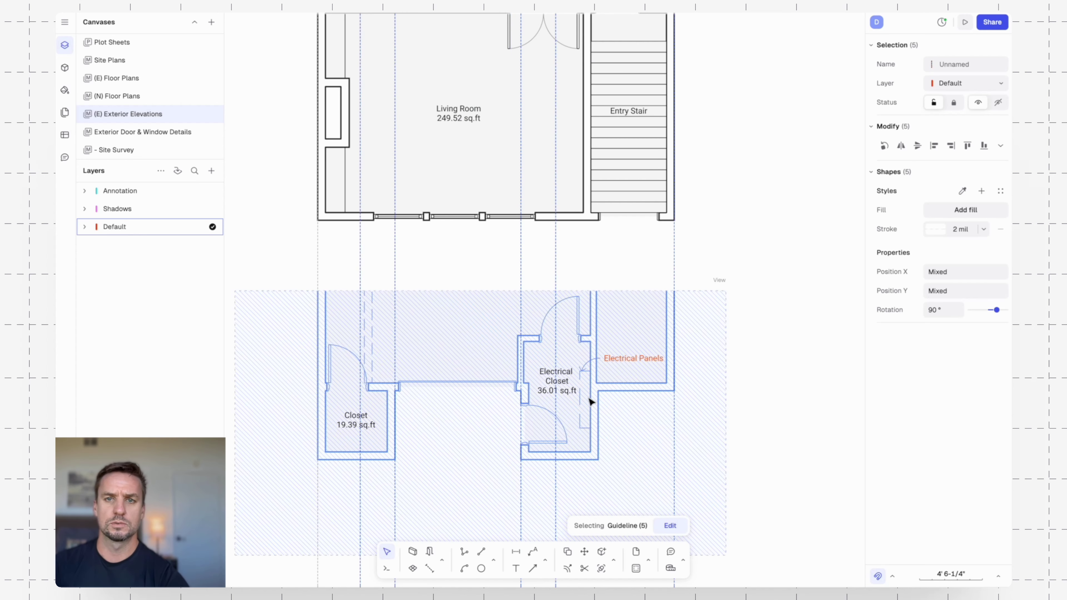
{"action": "scroll", "coordinate": [719, 228], "scroll_direction": "down", "scroll_amount": 5}
{"action": "left_click", "coordinate": [783, 173]}
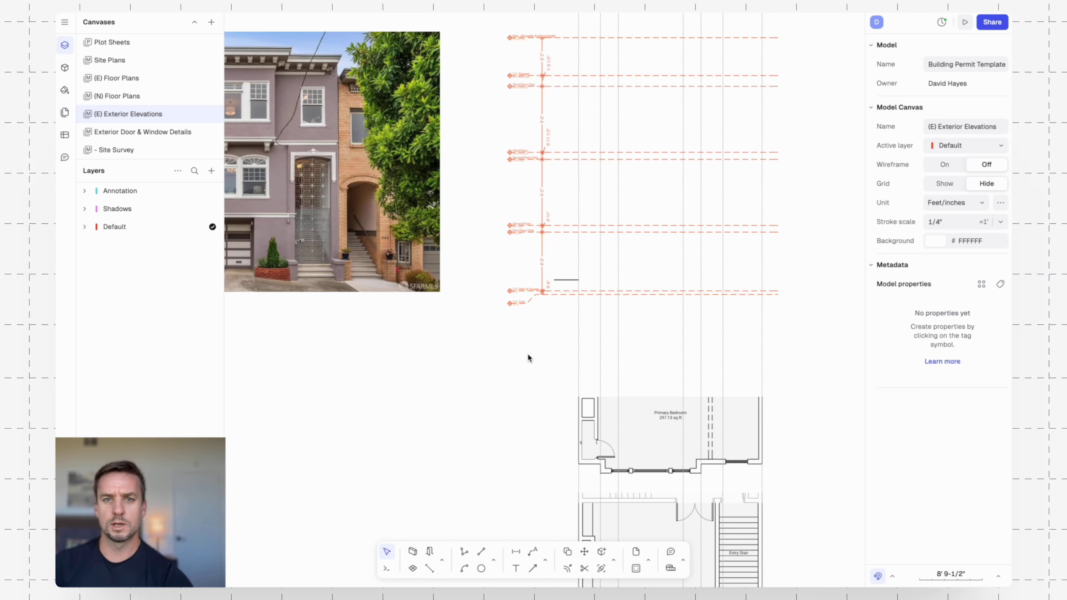
- Examine the ground slope and entry in the facade photo against the T.O. Slab at Garage and T.O. Curb lines and the plan guidelines
{"action": "middle_click_drag", "start_coordinate": [533, 326], "coordinate": [489, 335]}
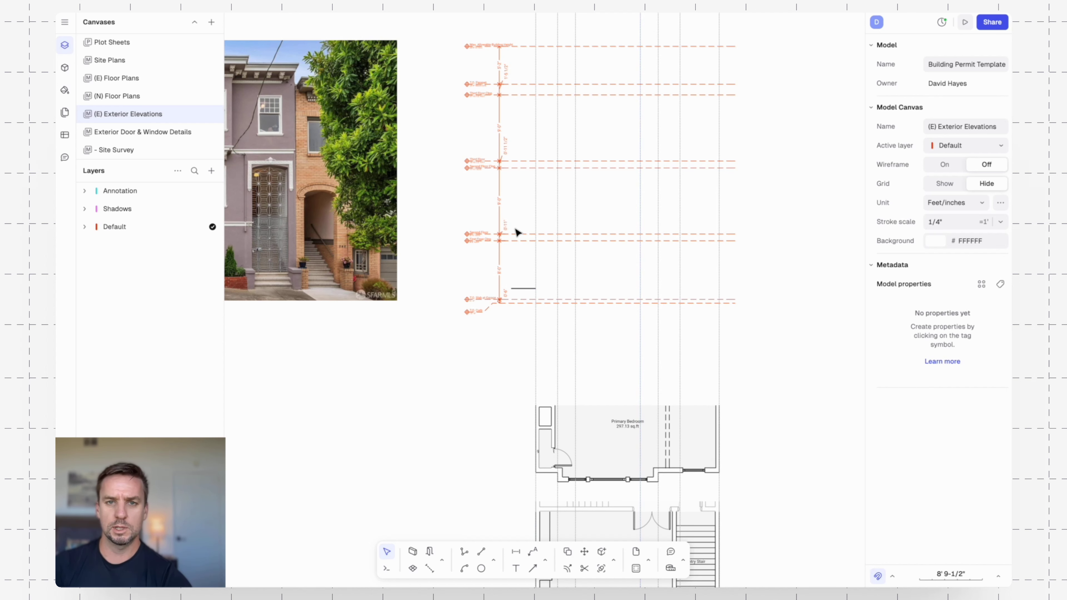
{"action": "scroll", "coordinate": [515, 293], "scroll_direction": "up", "scroll_amount": 5}
{"action": "middle_click_drag", "start_coordinate": [383, 345], "coordinate": [565, 340]}
{"action": "scroll", "coordinate": [524, 369], "scroll_direction": "down", "scroll_amount": 5}
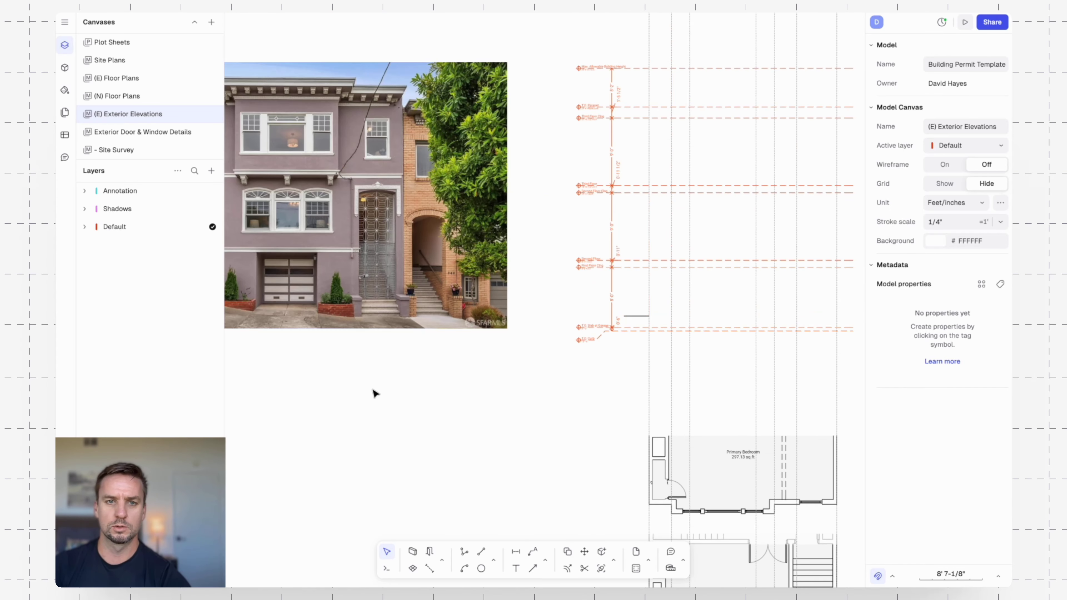
{"action": "middle_click_drag", "start_coordinate": [404, 388], "coordinate": [557, 367]}
{"action": "scroll", "coordinate": [542, 310], "scroll_direction": "up", "scroll_amount": 5}
{"action": "left_click", "coordinate": [316, 319]}
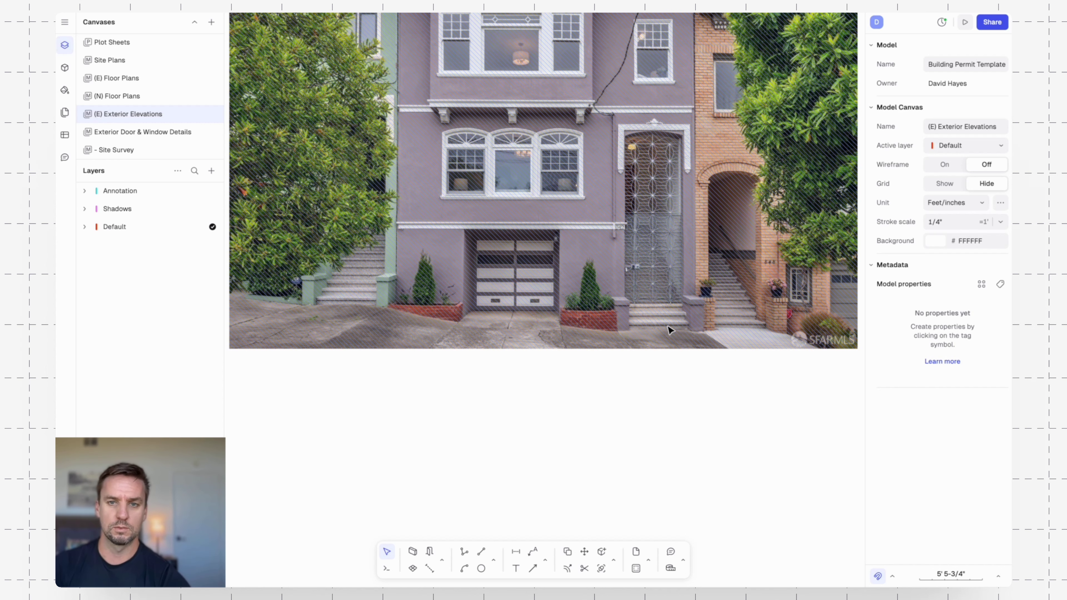
{"action": "scroll", "coordinate": [736, 344], "scroll_direction": "right", "scroll_amount": 15}
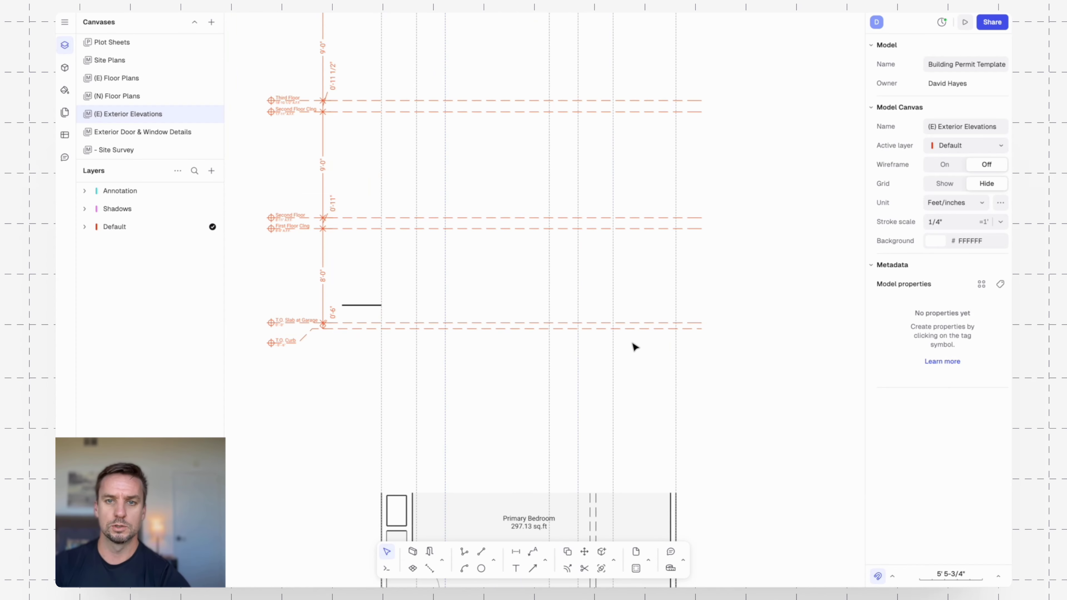
{"action": "left_click", "coordinate": [659, 333]}
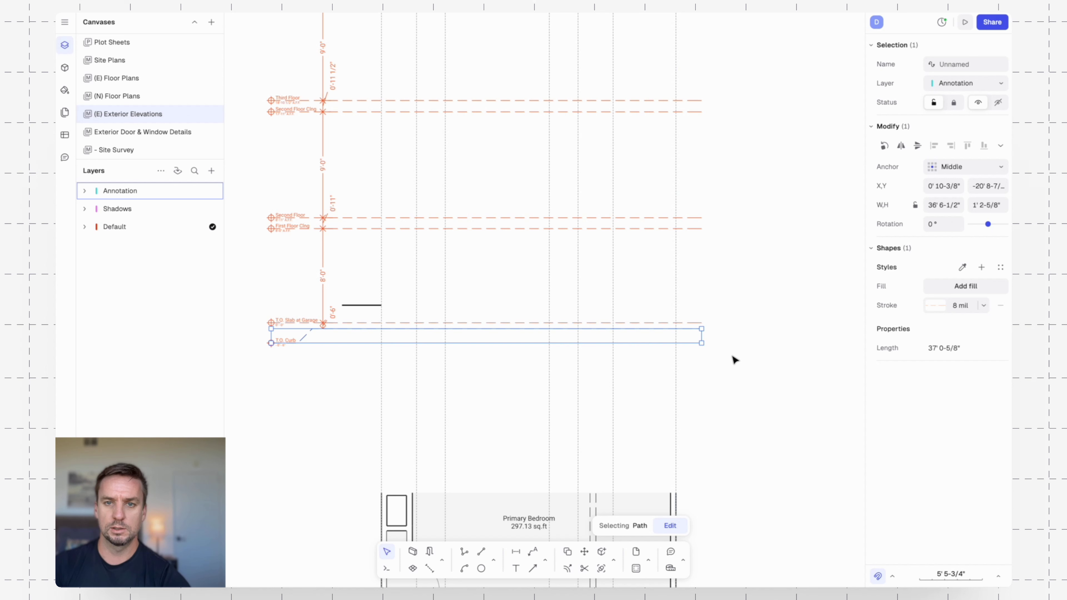
{"action": "left_click", "coordinate": [597, 363]}
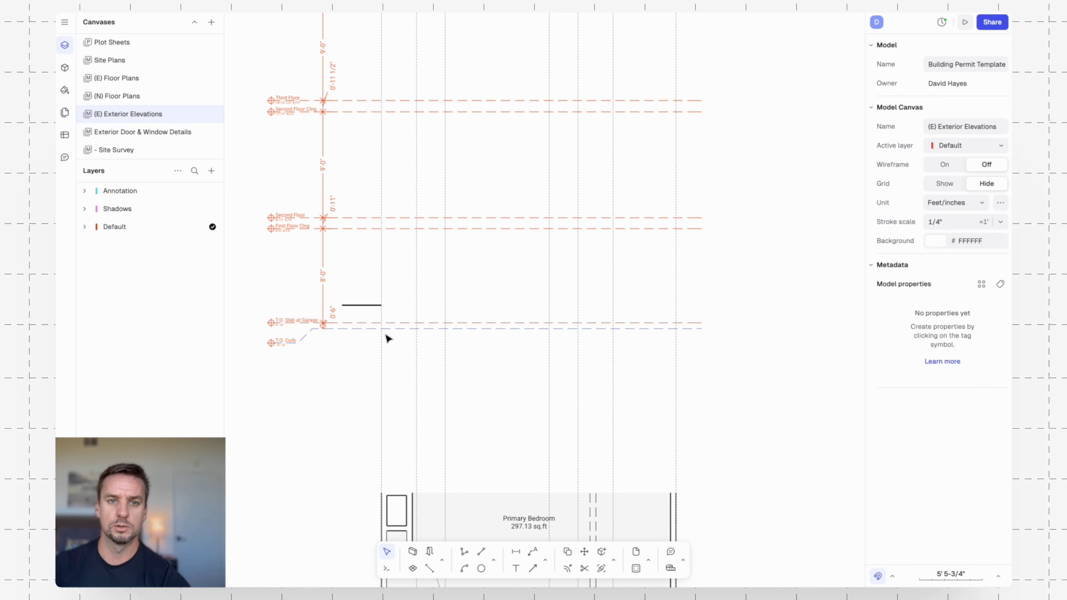
{"action": "scroll", "coordinate": [542, 429], "scroll_direction": "down", "scroll_amount": 10}
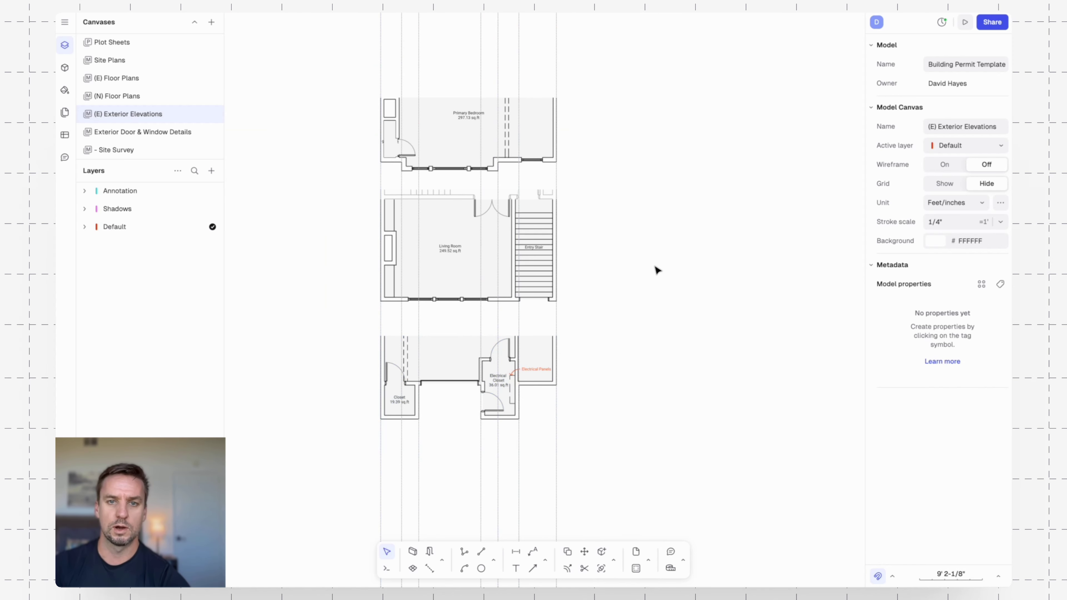
{"action": "middle_click_drag", "start_coordinate": [653, 165], "coordinate": [735, 388]}
{"action": "scroll", "coordinate": [478, 194], "scroll_direction": "up", "scroll_amount": 5}
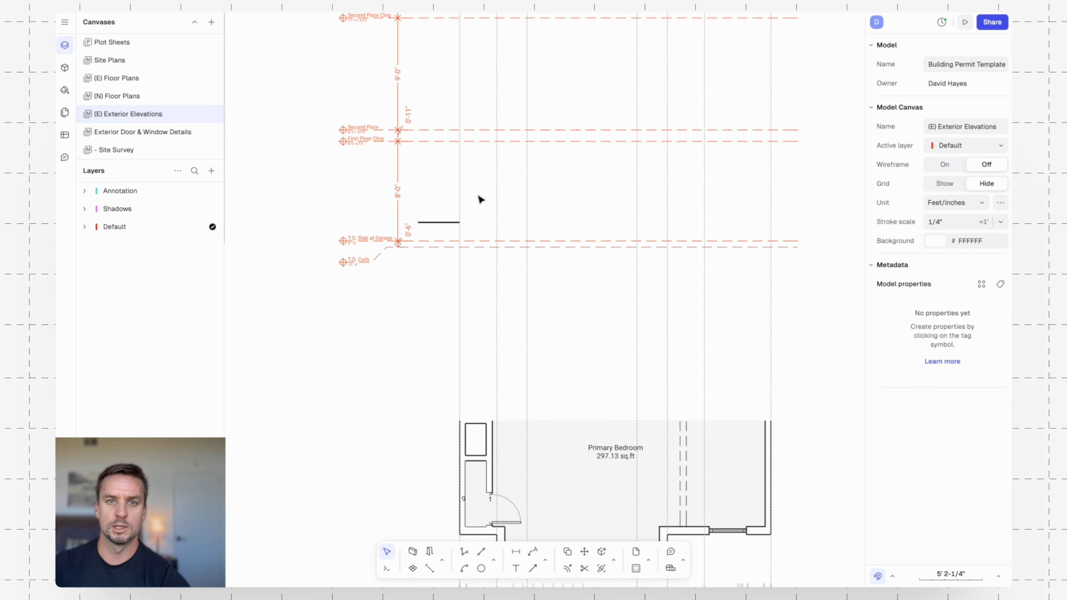
- Create a style named Ground Line from the short 28 mil black line above the T.O. Slab at Garage level
{"action": "middle_click_drag", "start_coordinate": [797, 295], "coordinate": [756, 307]}
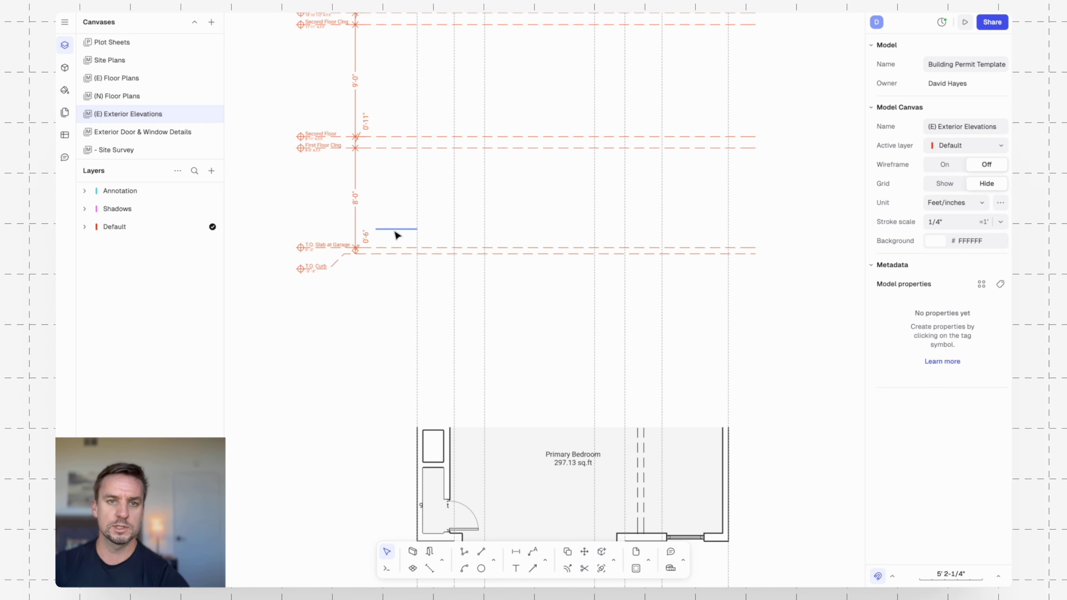
{"action": "scroll", "coordinate": [403, 234], "scroll_direction": "up", "scroll_amount": 2}
{"action": "left_click_drag", "start_coordinate": [399, 237], "coordinate": [394, 236]}
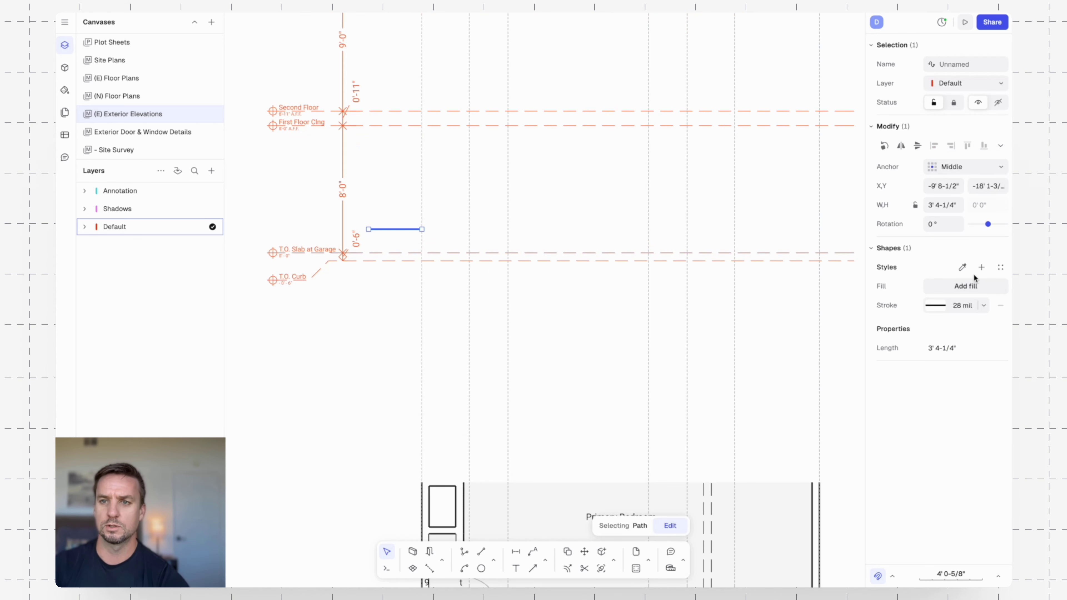
{"action": "left_click", "coordinate": [981, 268]}
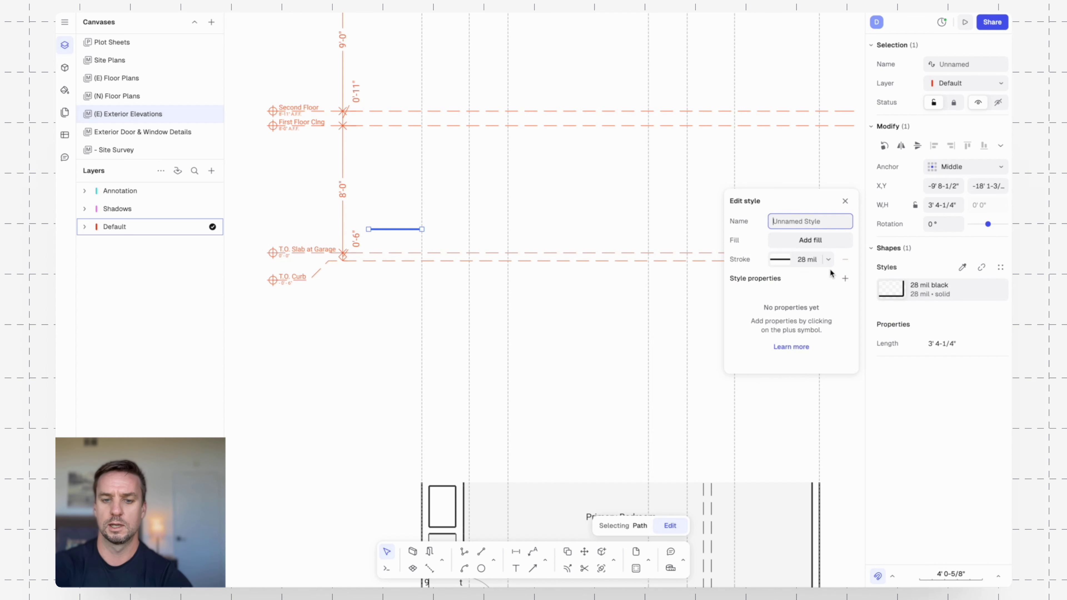
{"action": "type", "text": "Ground Line"}
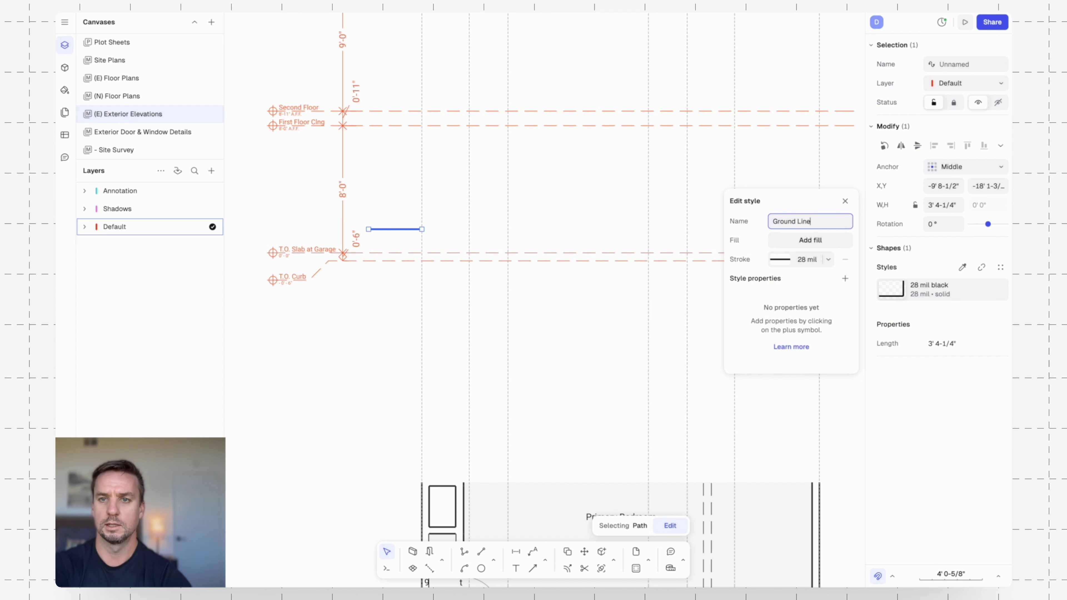
{"action": "key", "text": "Return"}
{"action": "left_click", "coordinate": [381, 341]}
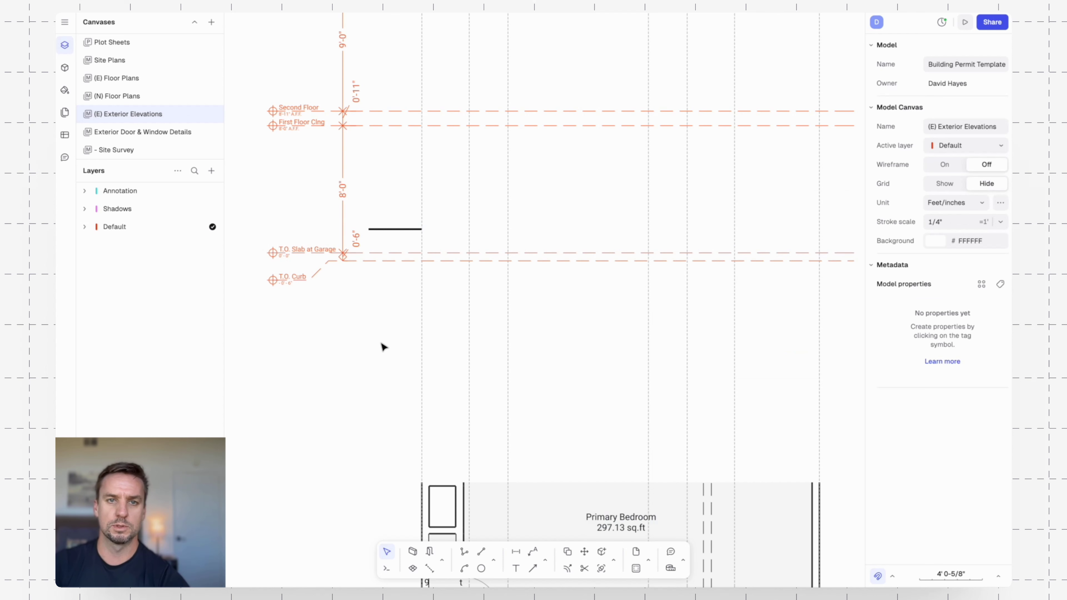
- Begin a polyline in the Ground Line style, tracing the short line from its left end to the building's left guideline
{"action": "type", "text": "pl"}
{"action": "key", "text": "Return"}
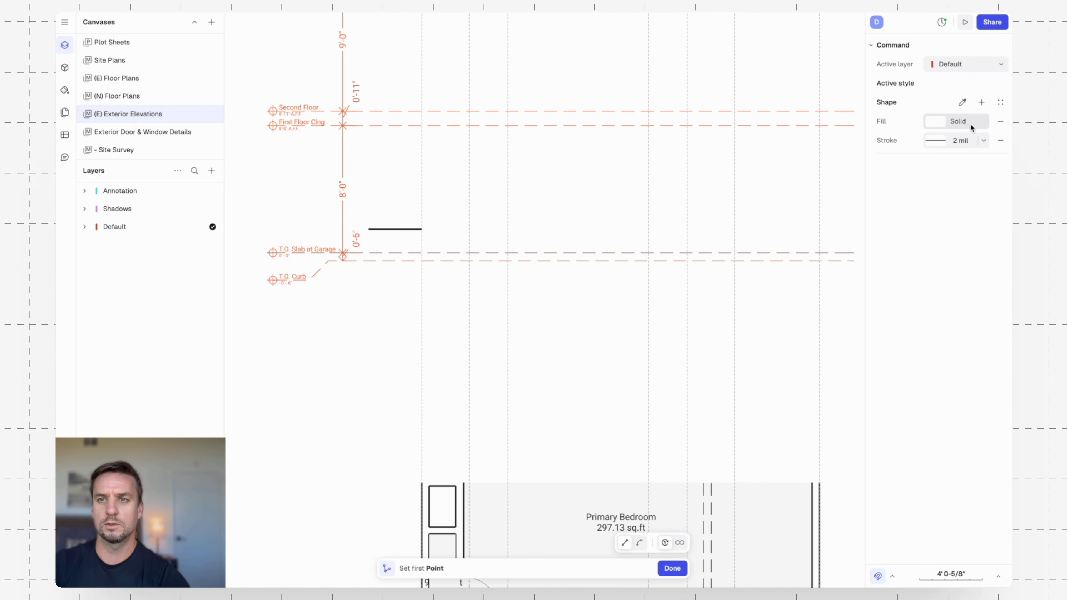
{"action": "left_click", "coordinate": [1000, 102]}
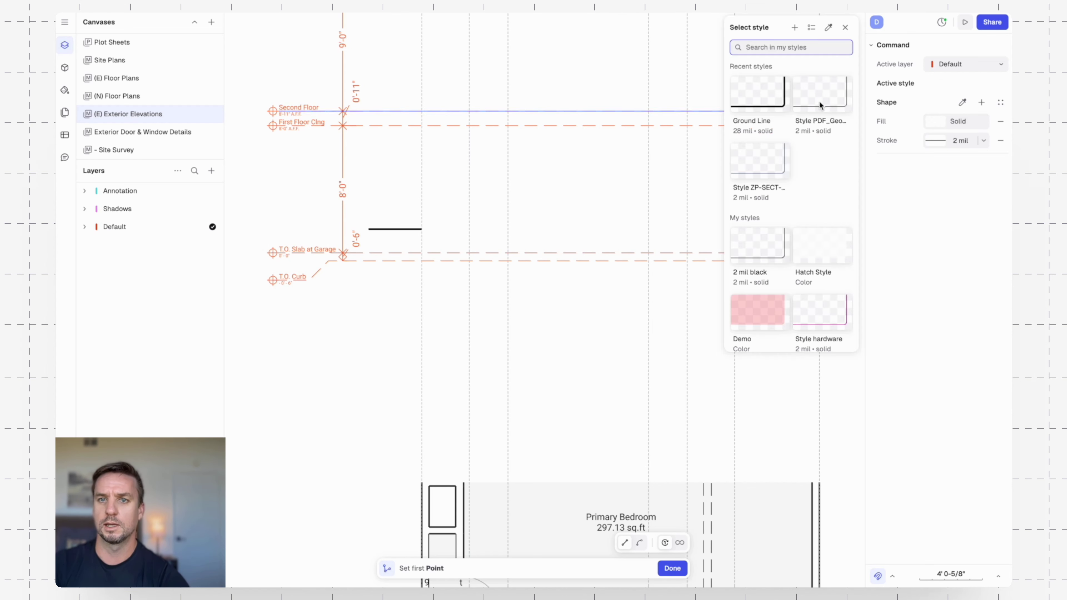
{"action": "left_click", "coordinate": [761, 97]}
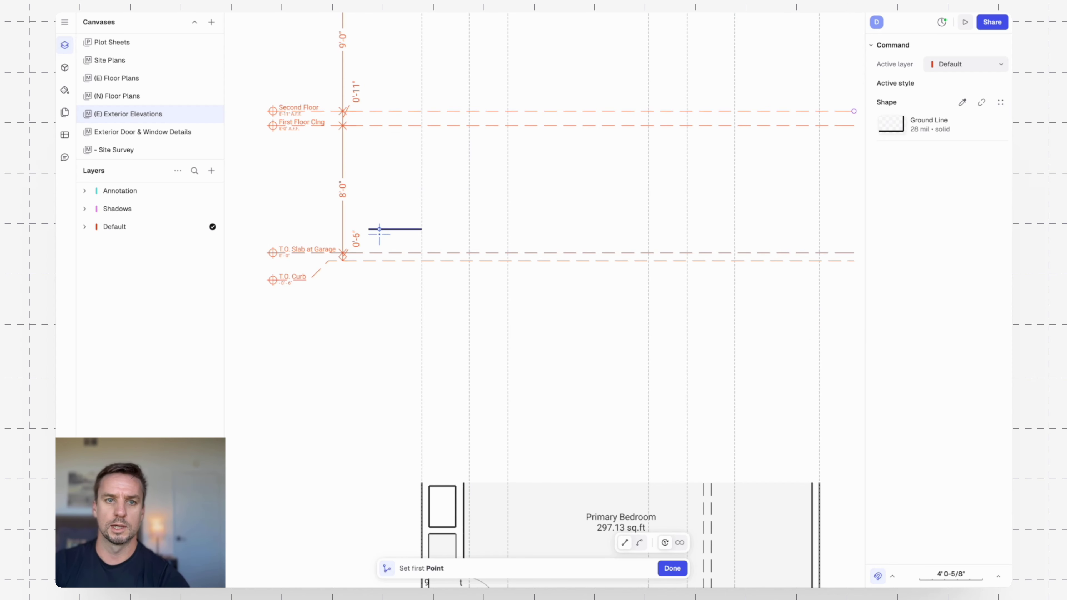
{"action": "left_click", "coordinate": [369, 230]}
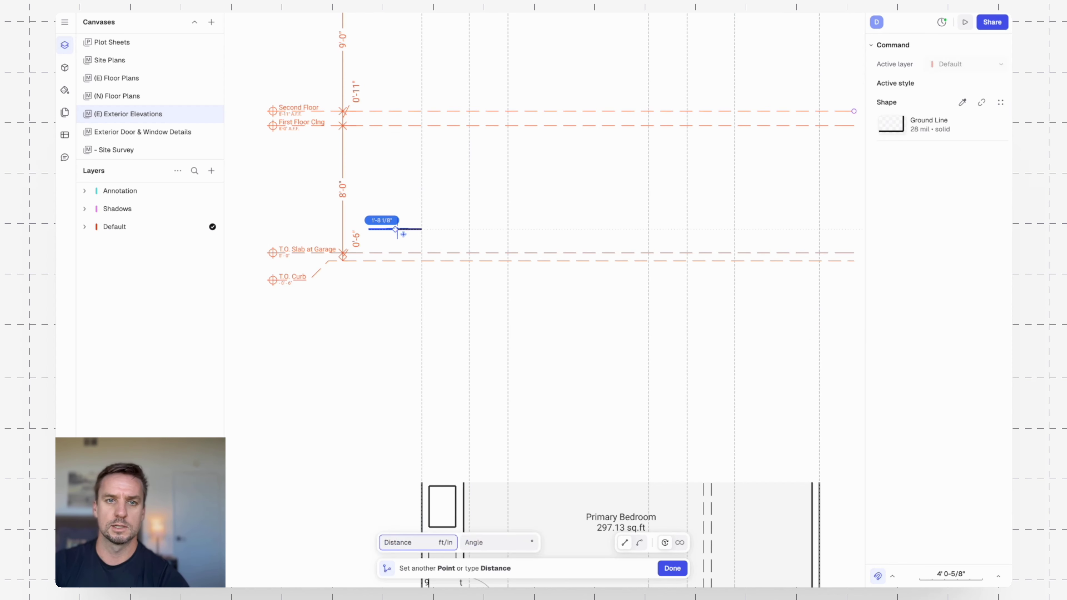
{"action": "left_click", "coordinate": [422, 229]}
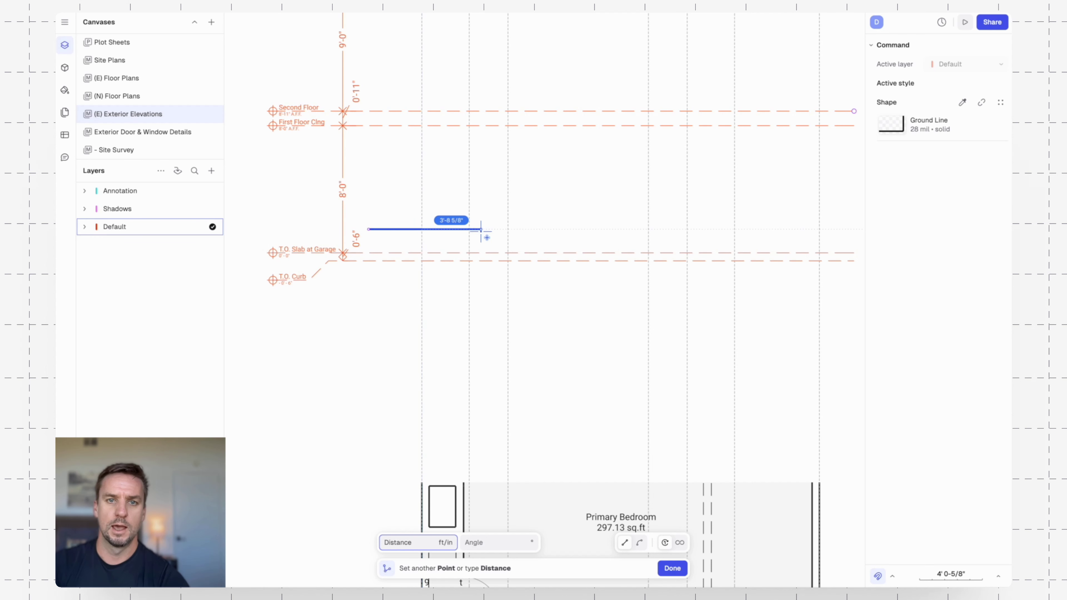
- Continue the ground polyline down to T.O. Slab at Garage, level along it to the entry guideline, and down to T.O. Curb
{"action": "left_click", "coordinate": [507, 252]}
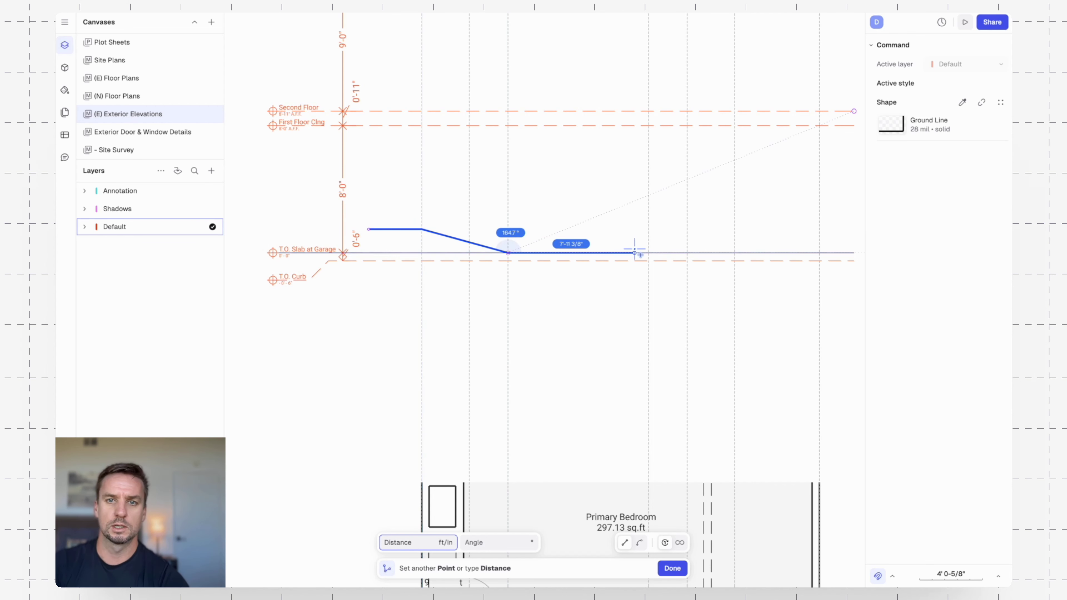
{"action": "left_click", "coordinate": [649, 252]}
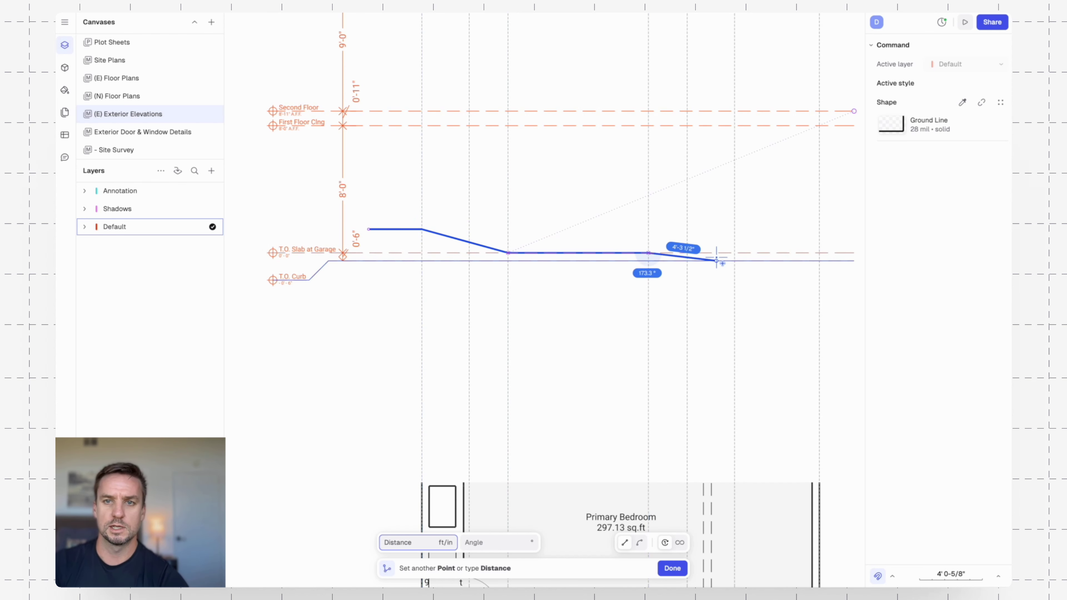
{"action": "left_click", "coordinate": [735, 261]}
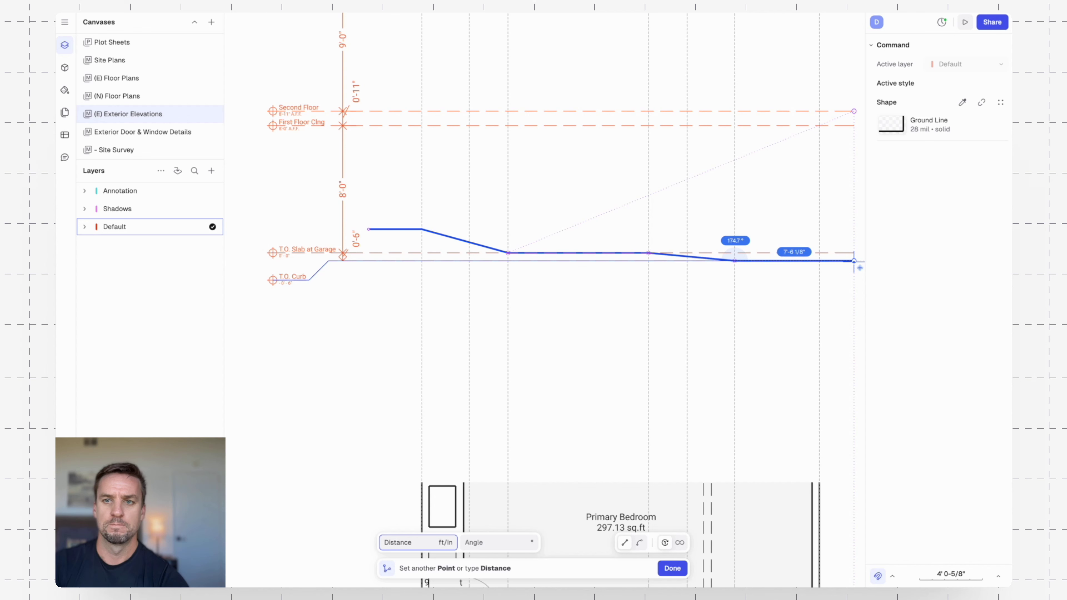
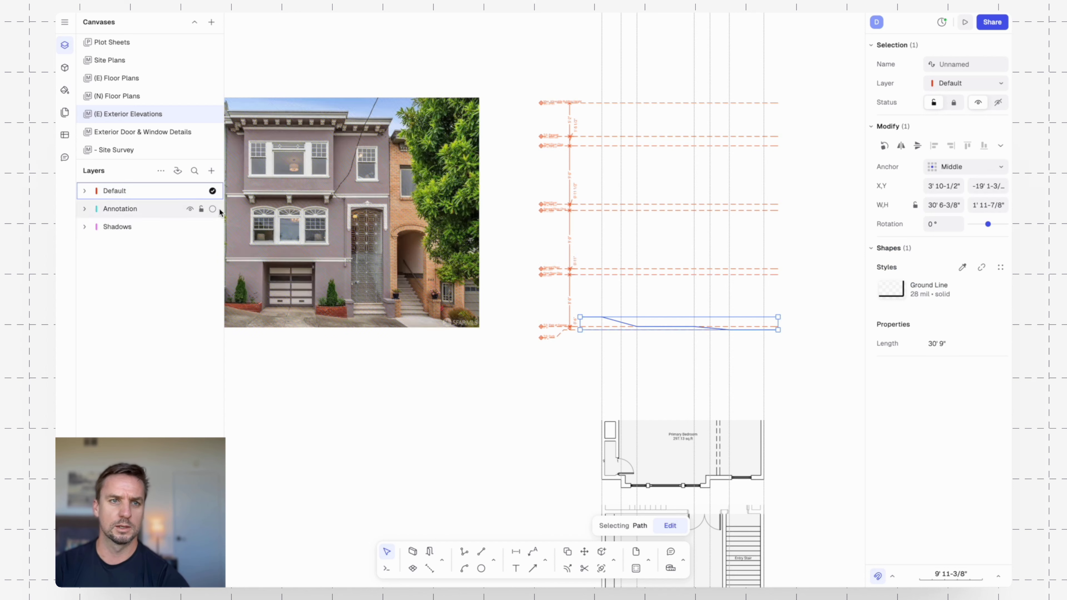
- Create a layer named Ground Line and order the layers so it sits below Default and Annotation
{"action": "left_click", "coordinate": [212, 172]}
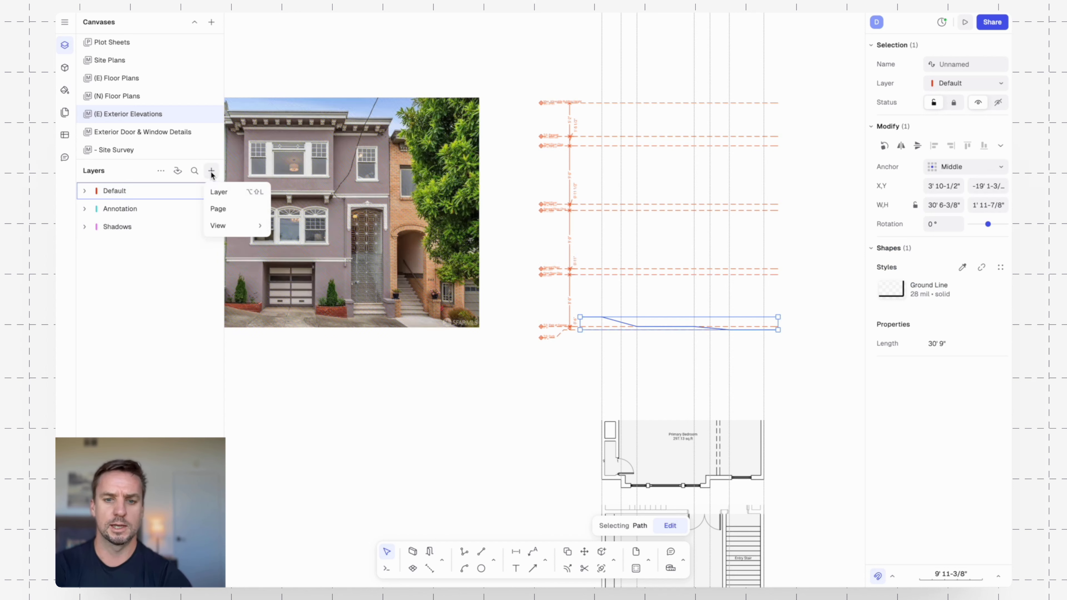
{"action": "left_click", "coordinate": [215, 187]}
{"action": "type", "text": "Ground"}
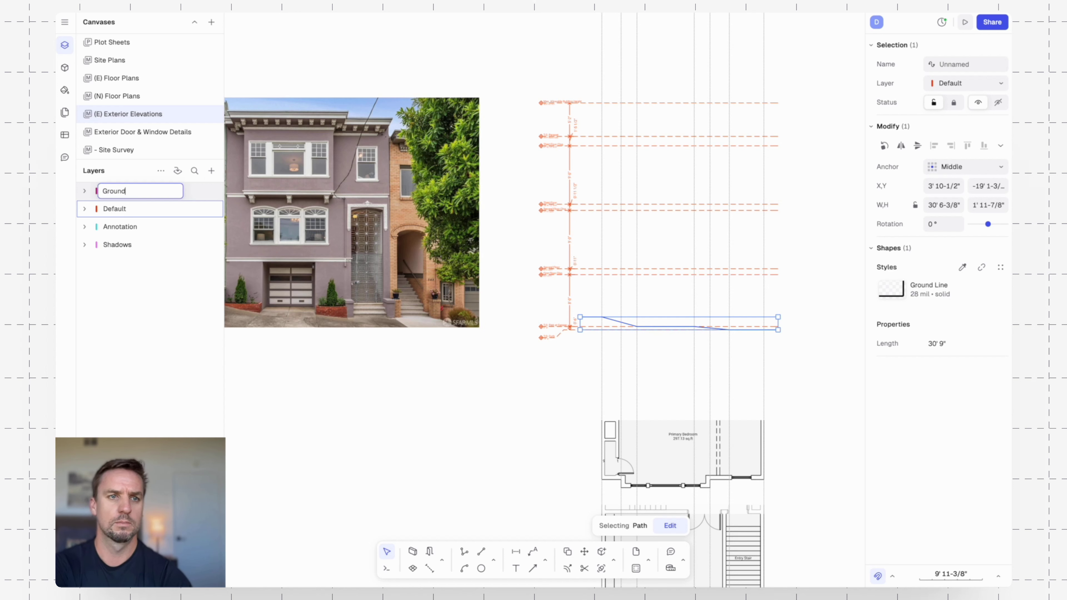
{"action": "type", "text": " Line"}
{"action": "key", "text": "Return"}
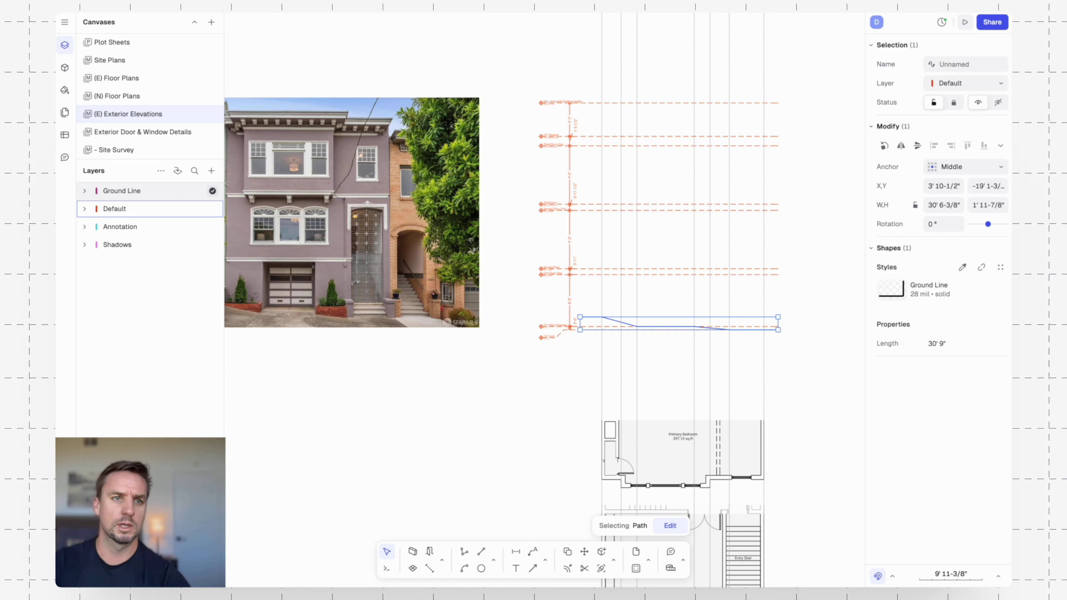
{"action": "left_click_drag", "start_coordinate": [163, 199], "coordinate": [161, 215]}
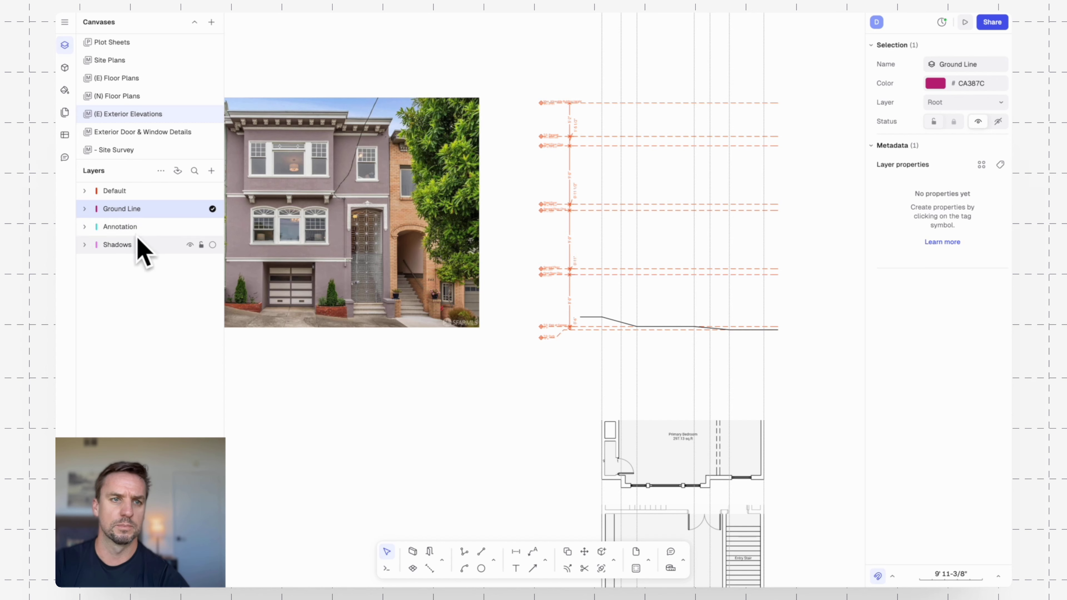
{"action": "left_click", "coordinate": [149, 229]}
{"action": "left_click_drag", "start_coordinate": [150, 229], "coordinate": [139, 201]}
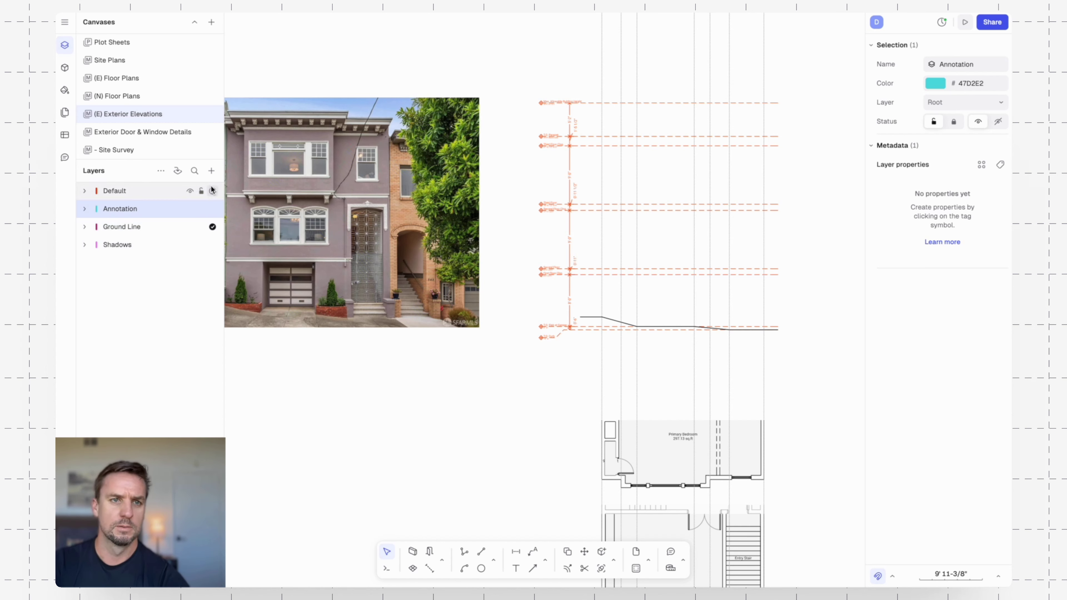
- Create a layer named Building and place it last in the layer order, below Shadows
{"action": "left_click", "coordinate": [211, 170]}
{"action": "left_click", "coordinate": [246, 206]}
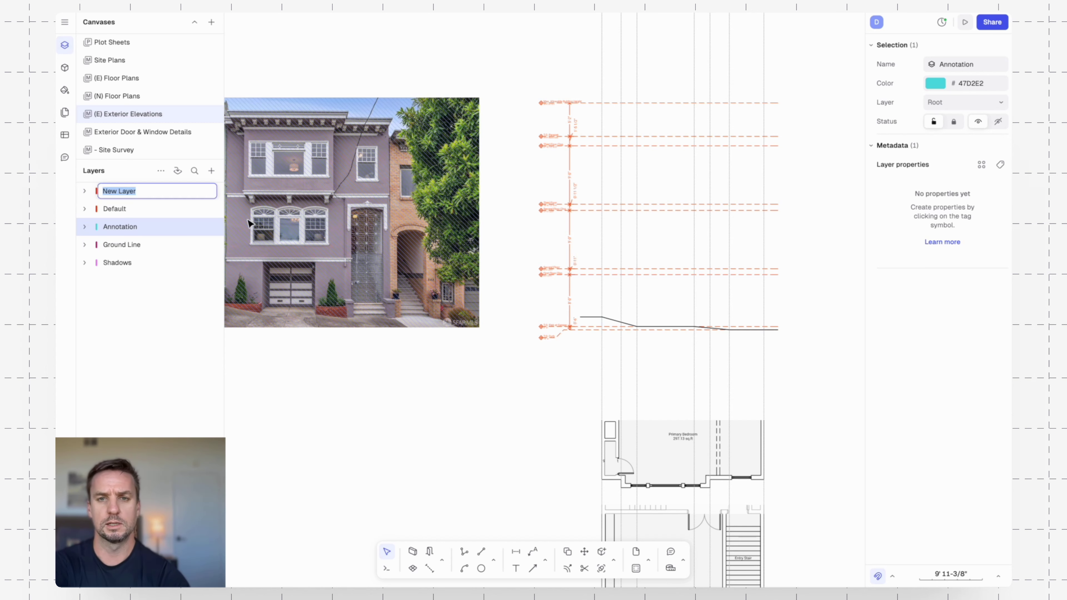
{"action": "type", "text": "Building"}
{"action": "key", "text": "Return"}
{"action": "mouse_move", "coordinate": [163, 193]}
{"action": "left_mouse_down"}
{"action": "mouse_move", "coordinate": [155, 254]}
{"action": "mouse_move", "coordinate": [160, 237]}
{"action": "left_mouse_up"}
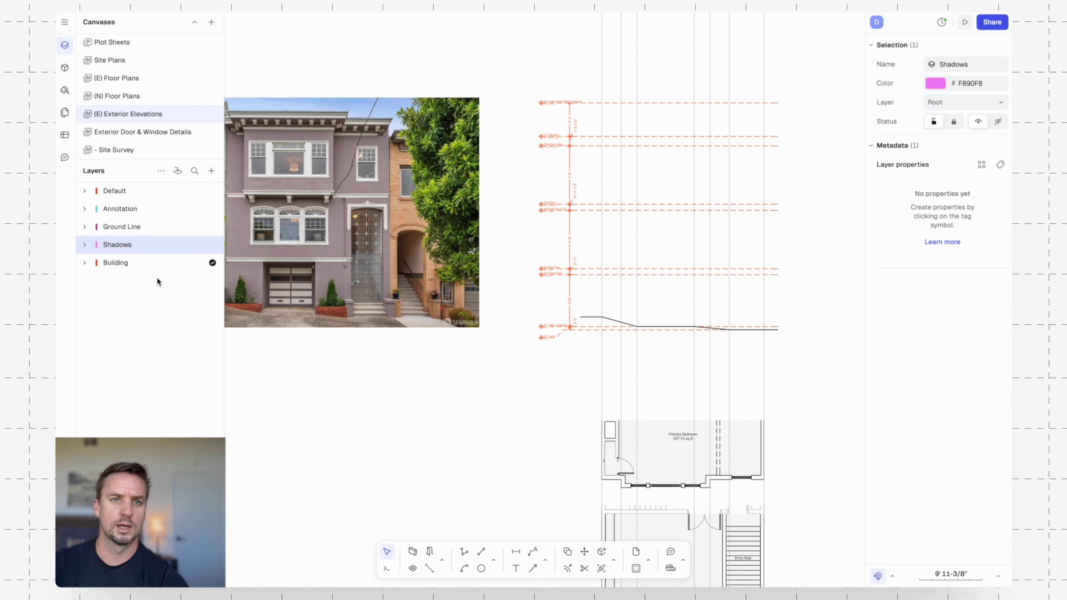
- Add two layers named Doors & Windows and Trim
{"action": "left_click", "coordinate": [211, 171]}
{"action": "left_click", "coordinate": [234, 192]}
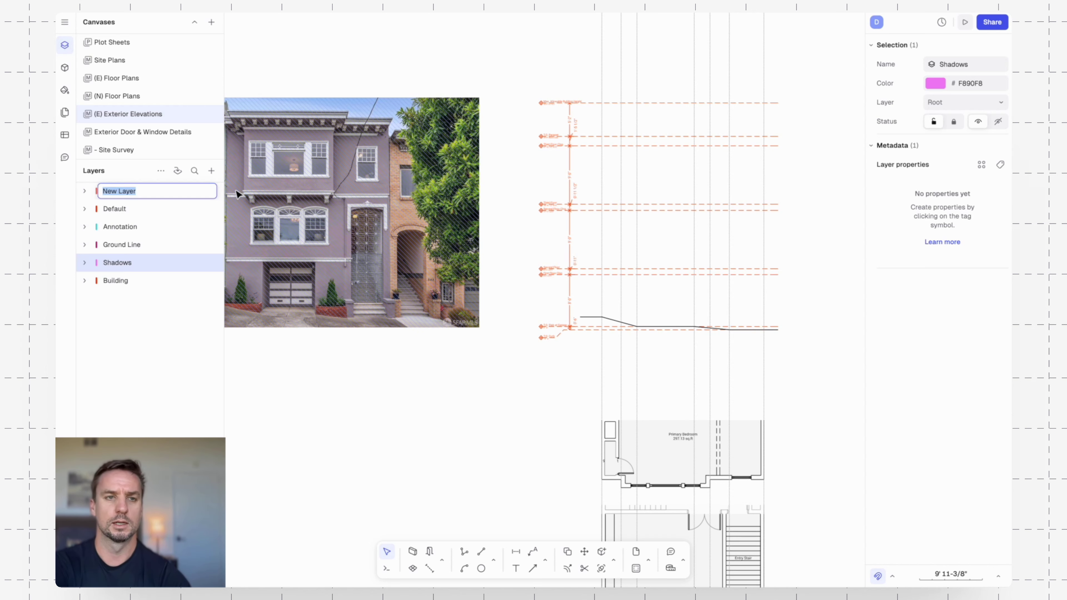
{"action": "type", "text": "Doors & Windows"}
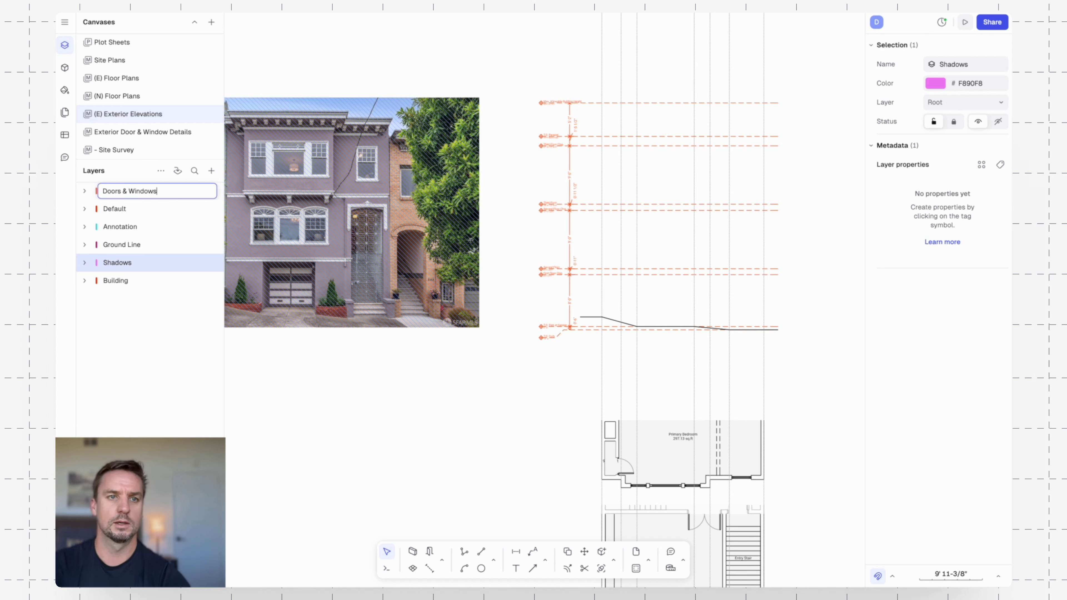
{"action": "key", "text": "Return"}
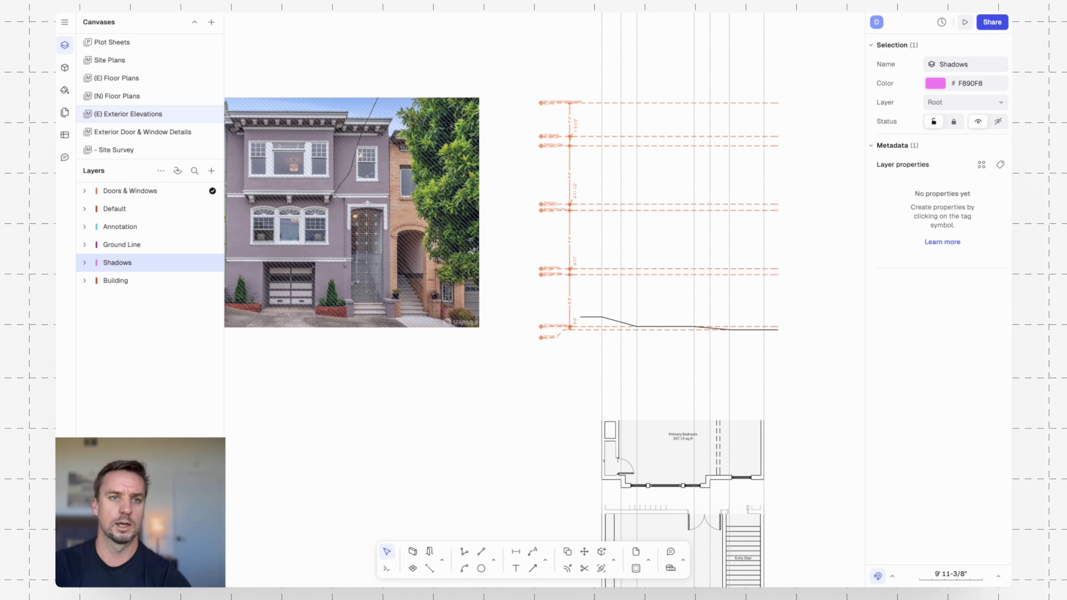
{"action": "left_click", "coordinate": [211, 171]}
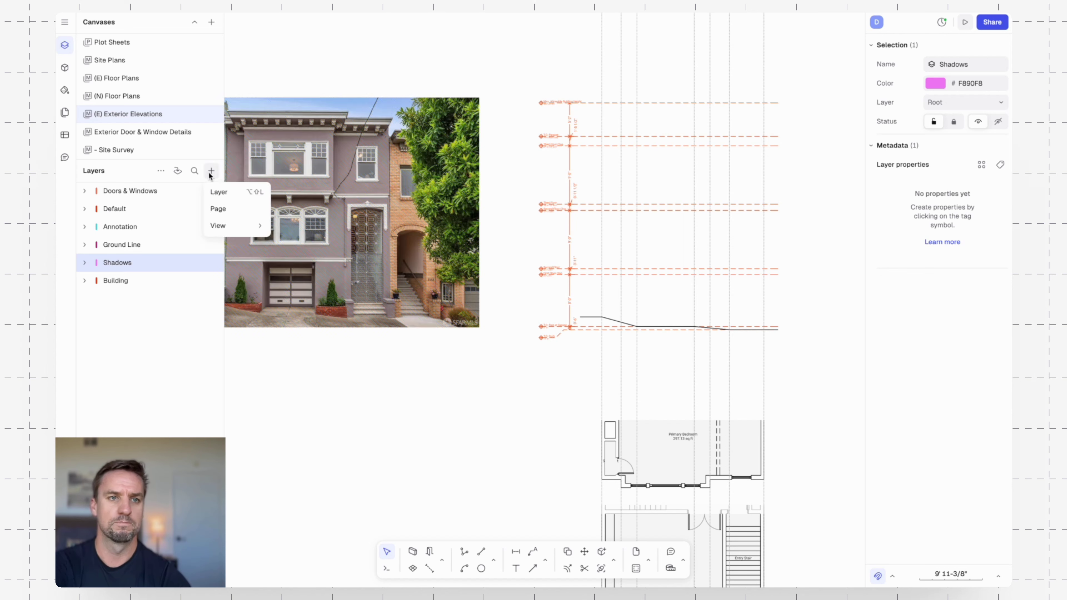
{"action": "left_click", "coordinate": [223, 193]}
{"action": "type", "text": "Trim"}
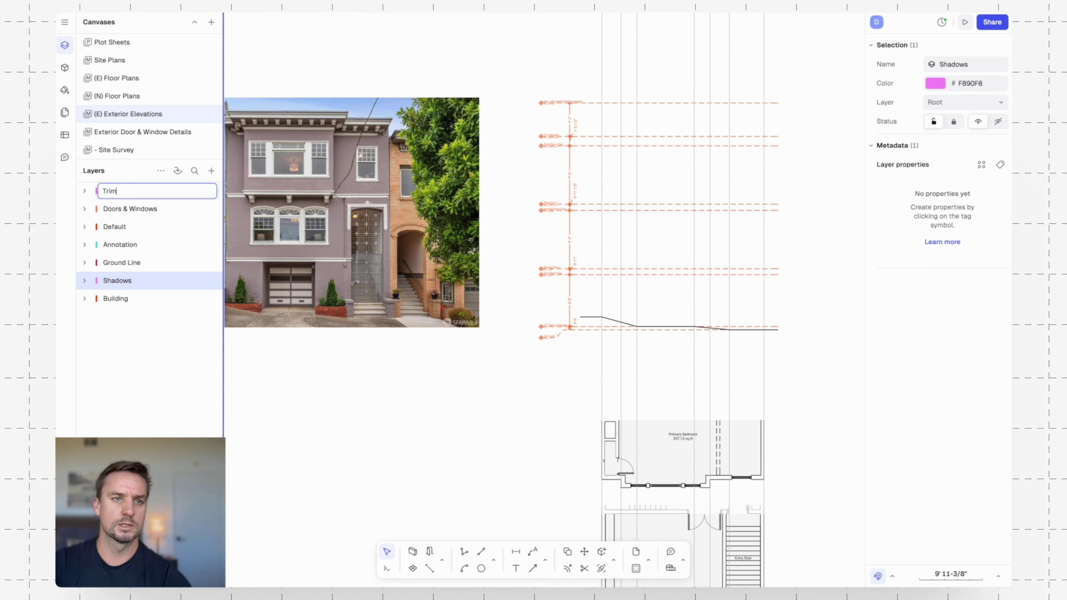
{"action": "key", "text": "Return"}
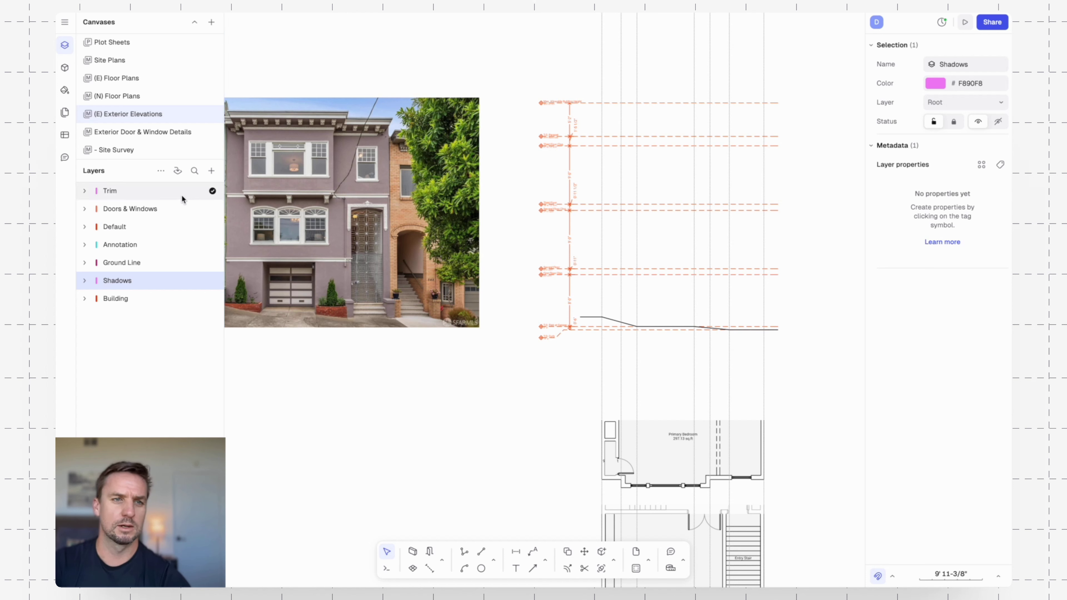
- Order the Doors & Windows and Trim layers between Shadows and Building, and make Default the active layer
{"action": "left_click_drag", "start_coordinate": [160, 210], "coordinate": [161, 289]}
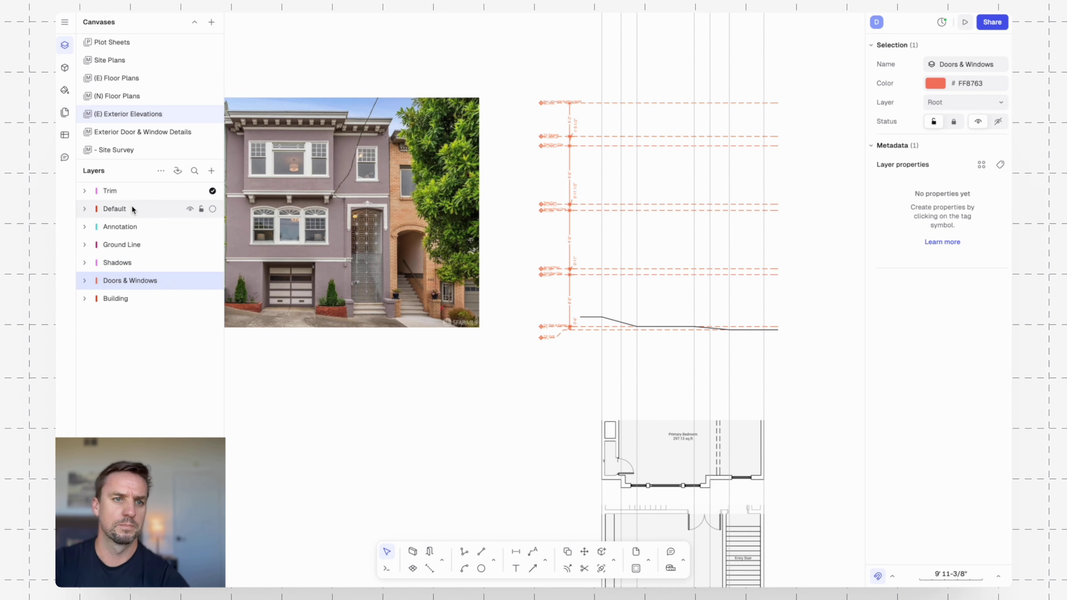
{"action": "left_click_drag", "start_coordinate": [130, 194], "coordinate": [169, 288]}
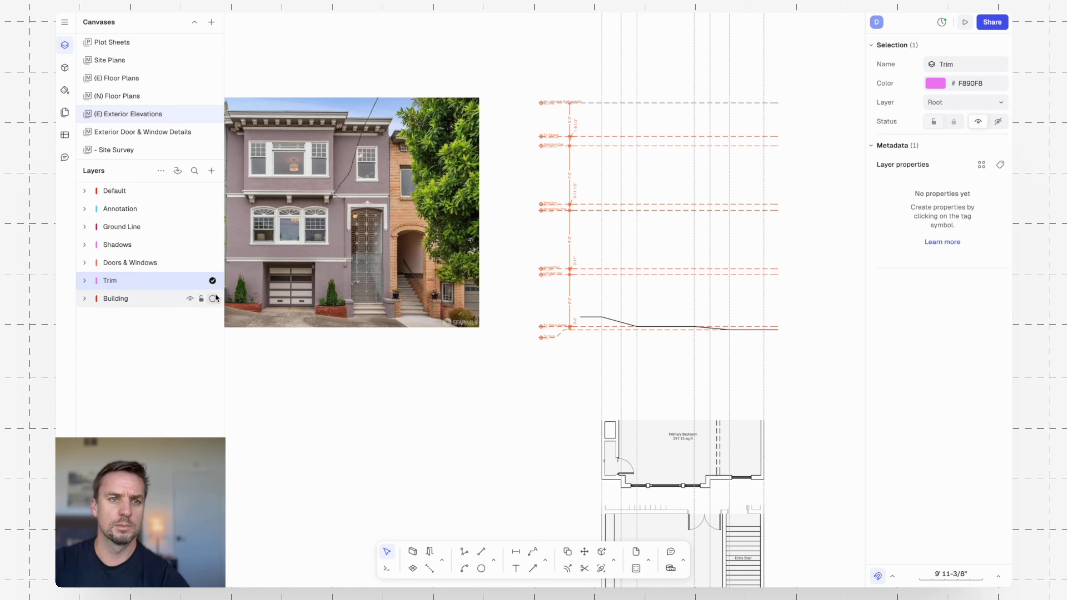
{"action": "left_click", "coordinate": [213, 191]}
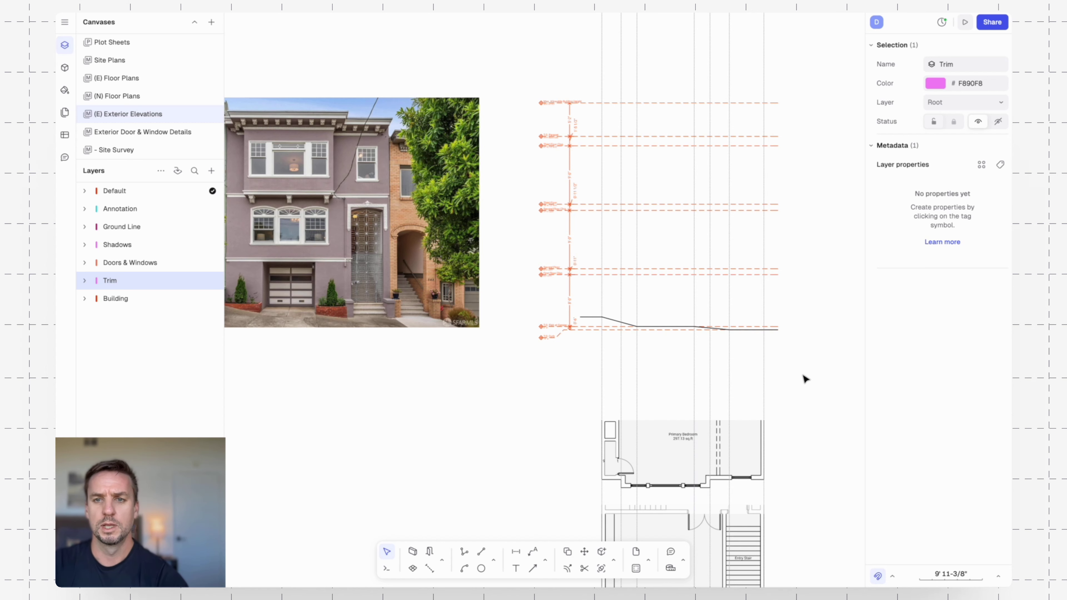
{"action": "left_click", "coordinate": [774, 372]}
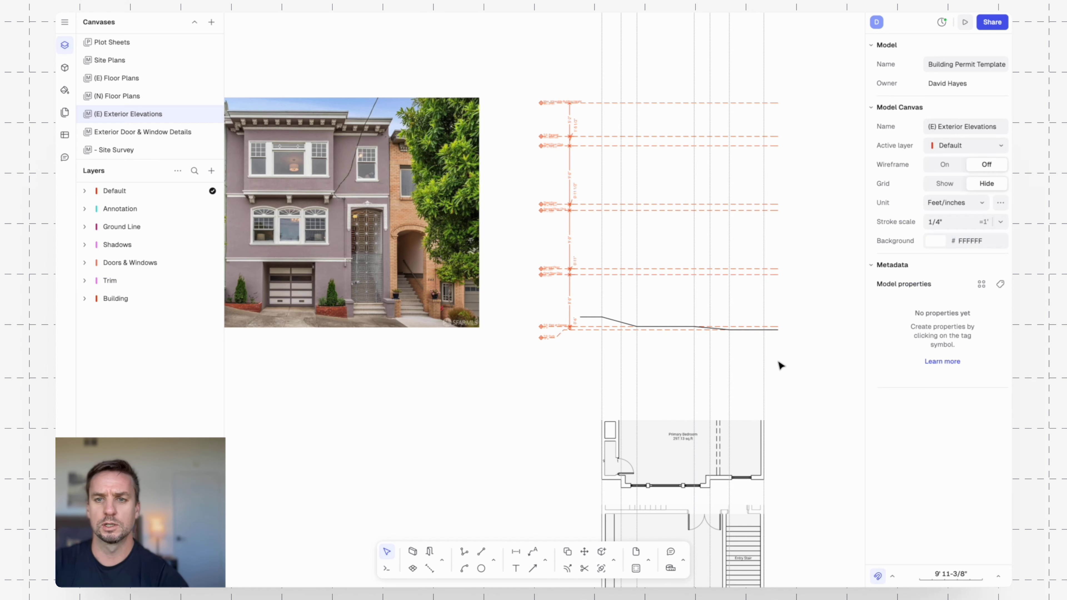
- Draw the 25'-0" by 29'-10" facade rectangle from T.O. Curb at the building's right guideline to T.O. Parapet at its left guideline
{"action": "type", "text": "rec"}
{"action": "key", "text": "Return"}
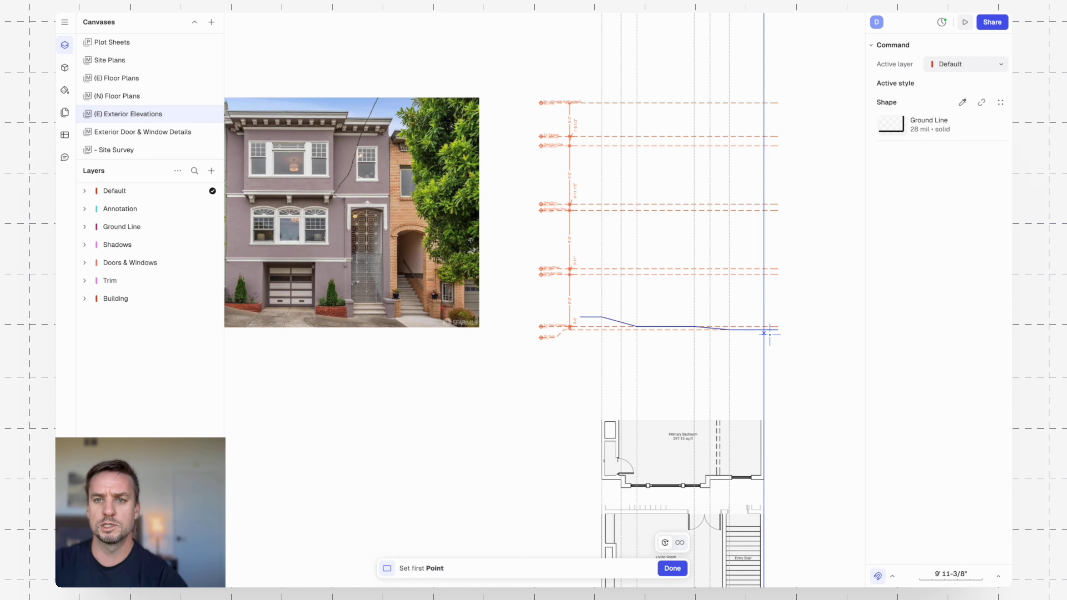
{"action": "scroll", "coordinate": [749, 311], "scroll_direction": "up", "scroll_amount": 4}
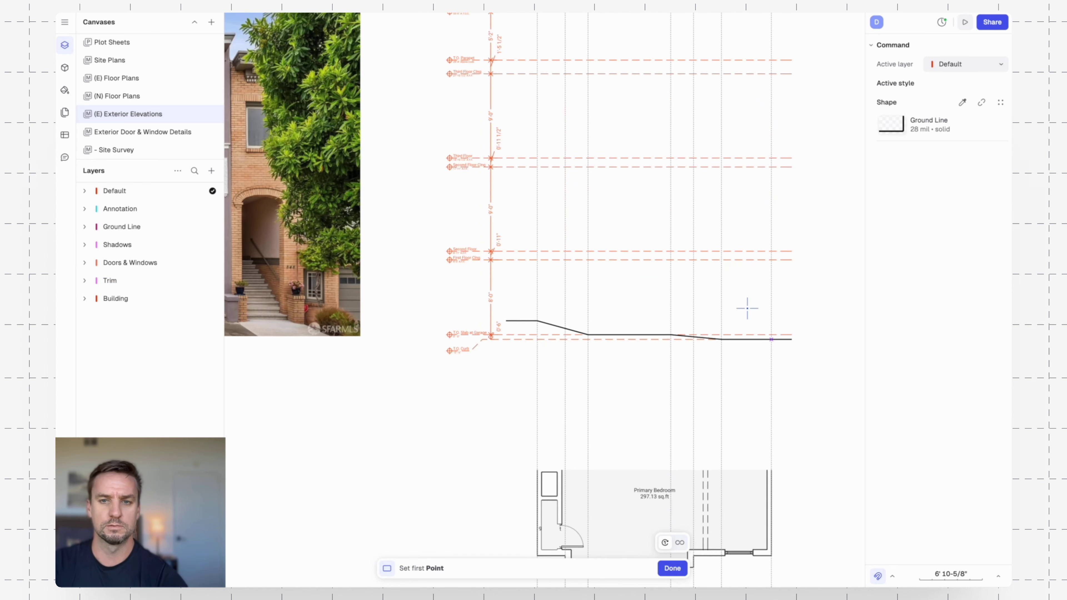
{"action": "middle_click_drag", "start_coordinate": [760, 240], "coordinate": [700, 309]}
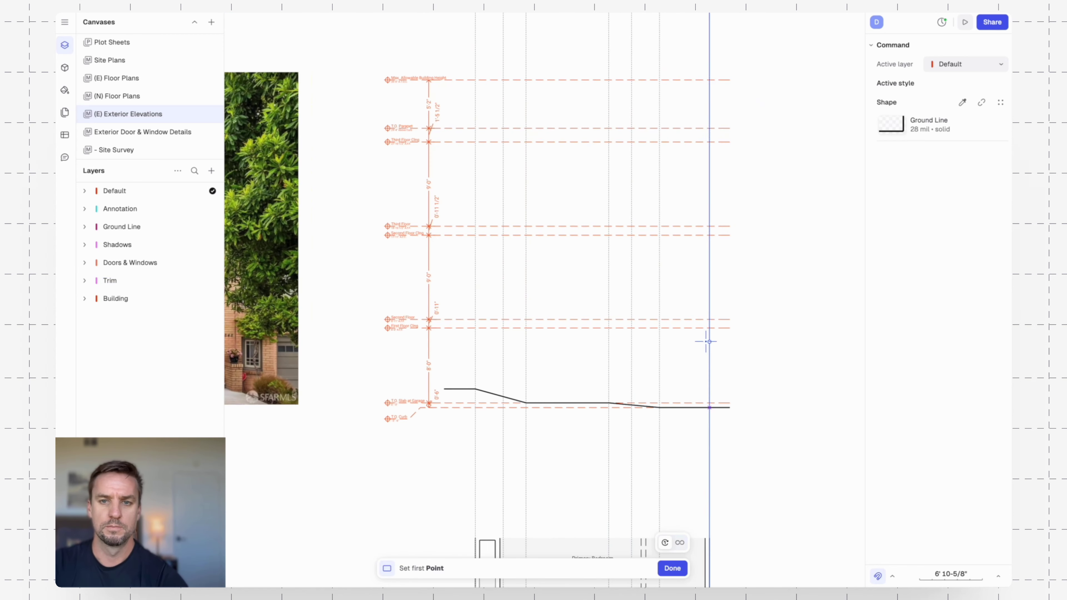
{"action": "left_click", "coordinate": [709, 408]}
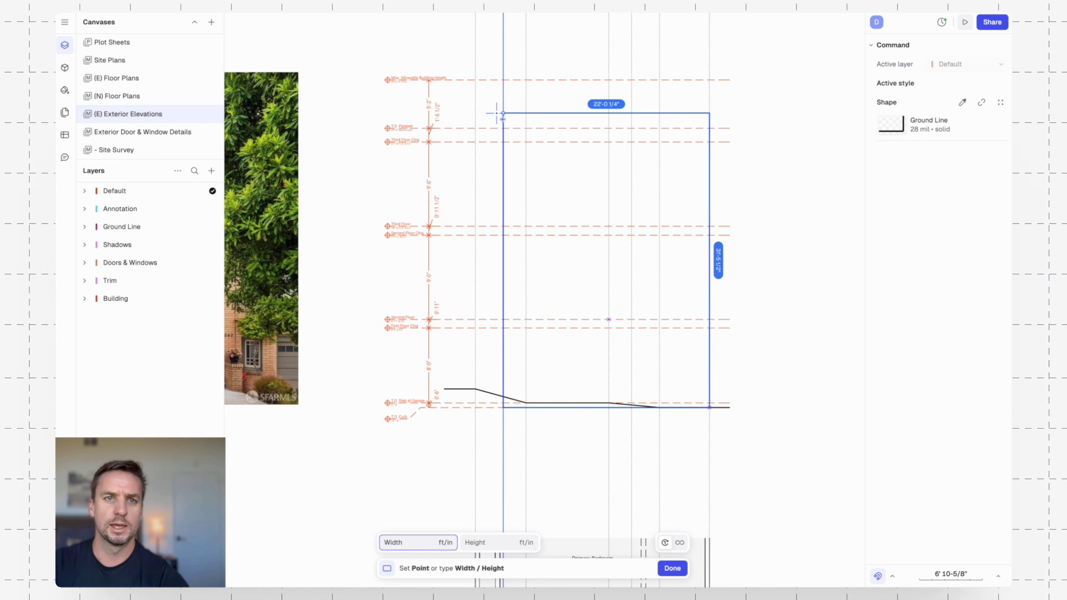
{"action": "scroll", "coordinate": [482, 124], "scroll_direction": "up", "scroll_amount": 2}
{"action": "scroll", "coordinate": [481, 124], "scroll_direction": "up", "scroll_amount": 5}
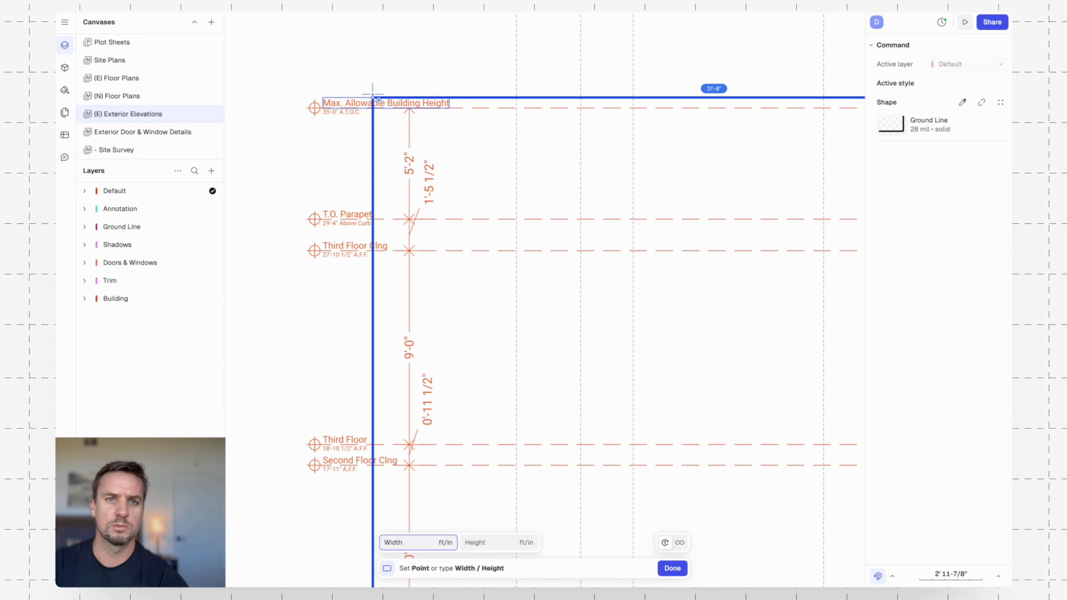
{"action": "middle_click_drag", "start_coordinate": [517, 198], "coordinate": [484, 100]}
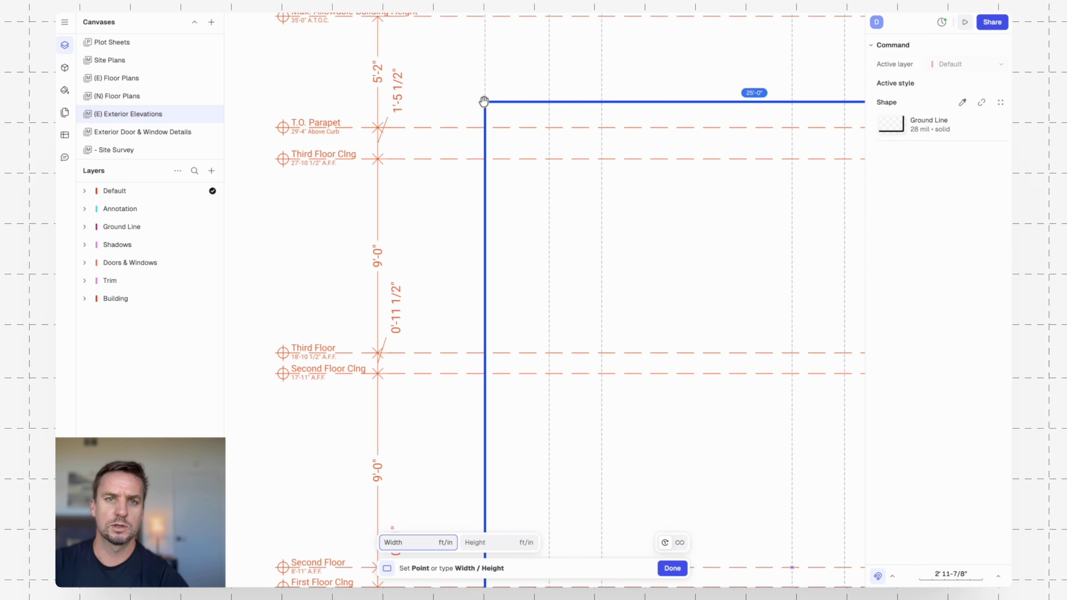
{"action": "left_click", "coordinate": [485, 126]}
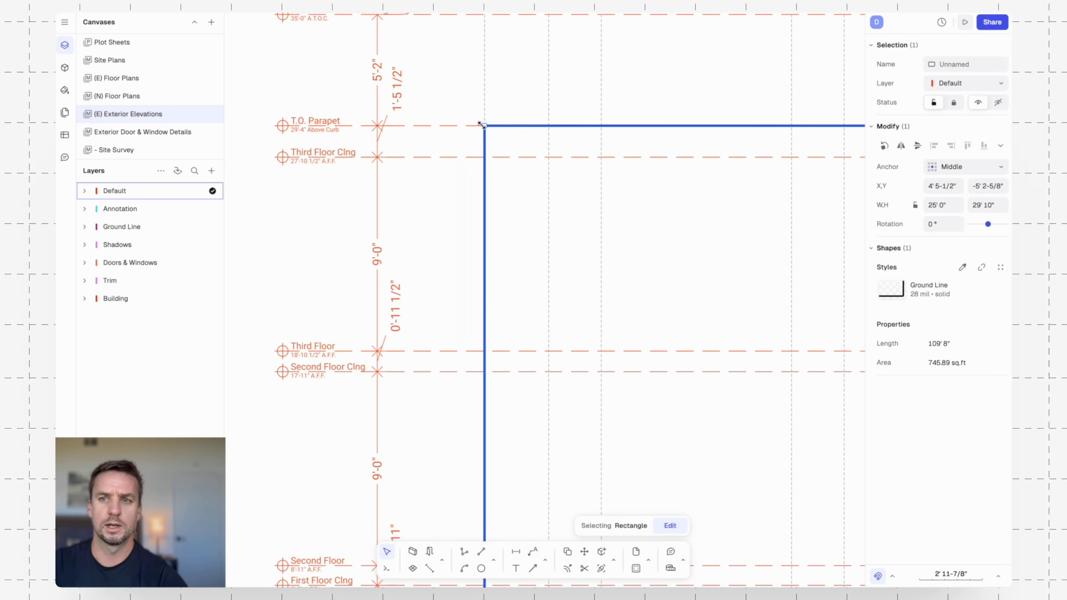
- Detach the Ground Line style from the facade rectangle, try a 12 mil stroke, and set the stroke to 16 mil
{"action": "scroll", "coordinate": [580, 215], "scroll_direction": "down", "scroll_amount": 6}
{"action": "middle_click_drag", "start_coordinate": [638, 214], "coordinate": [560, 193]}
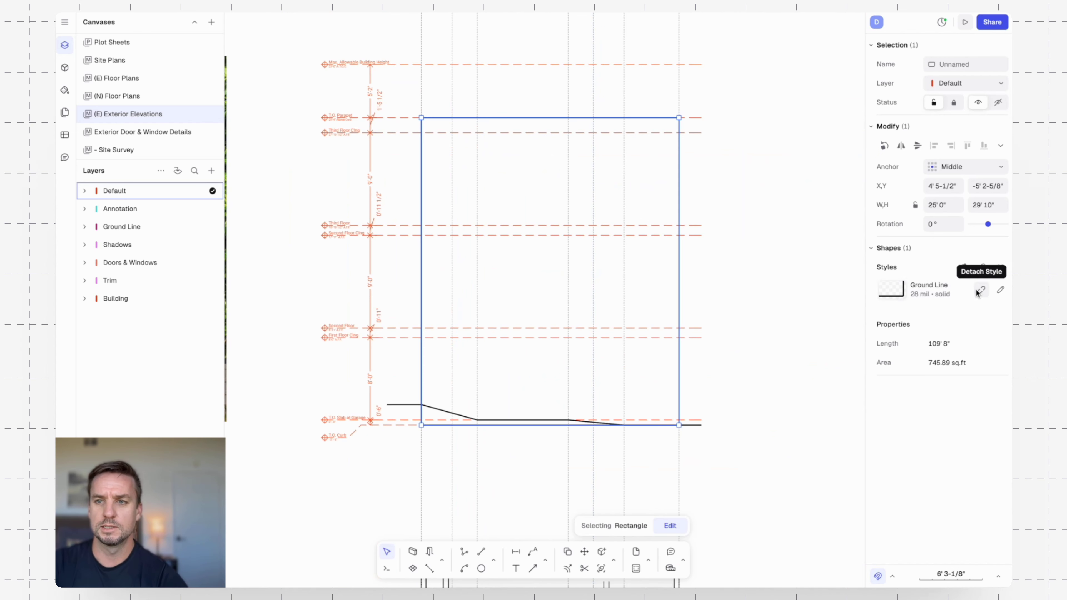
{"action": "left_click", "coordinate": [981, 268]}
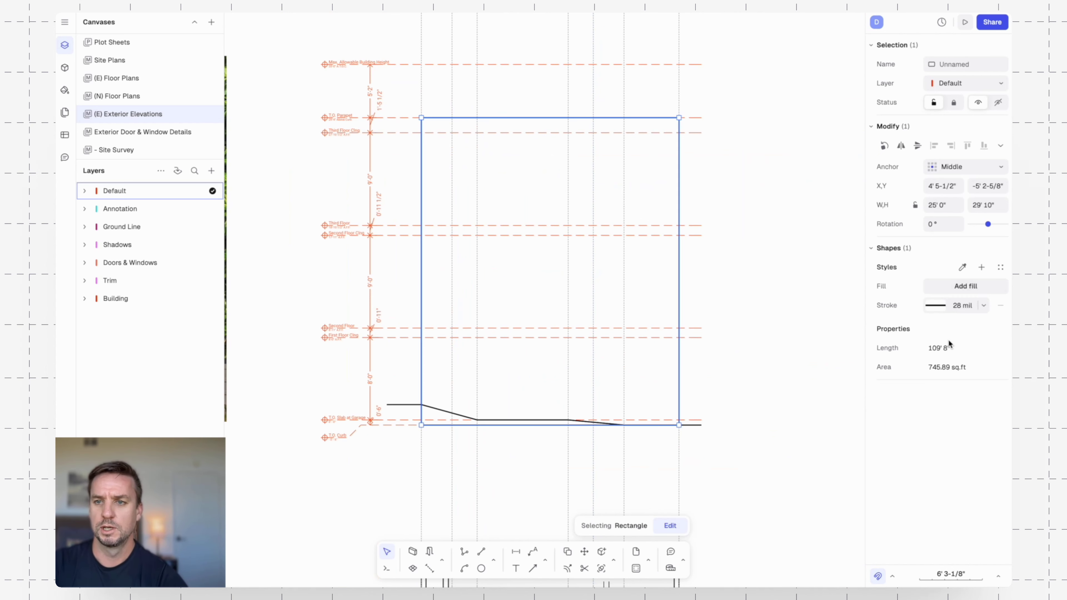
{"action": "left_click", "coordinate": [966, 307]}
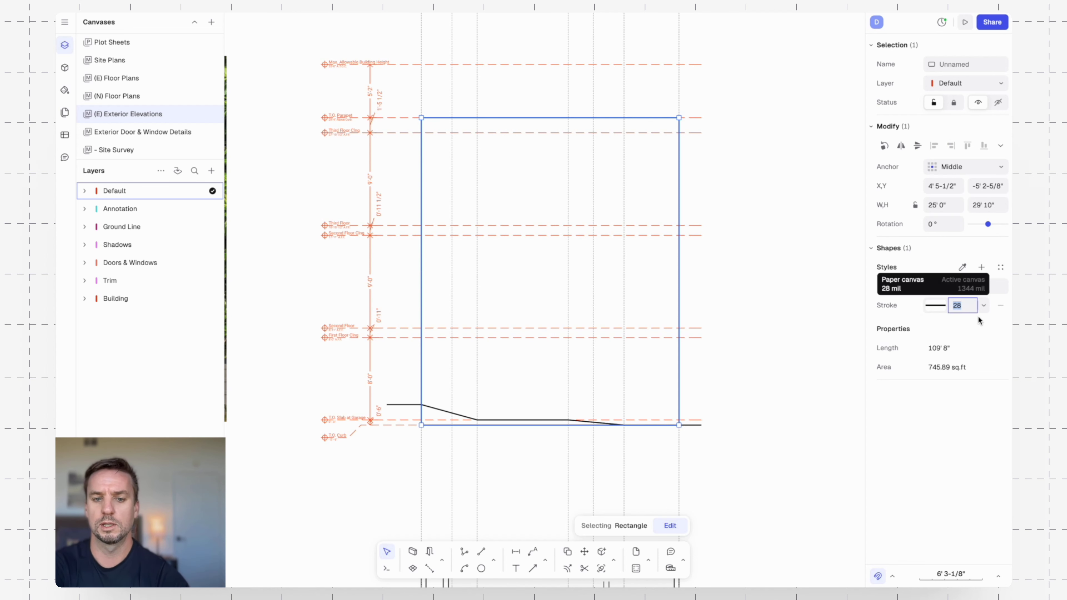
{"action": "type", "text": "12"}
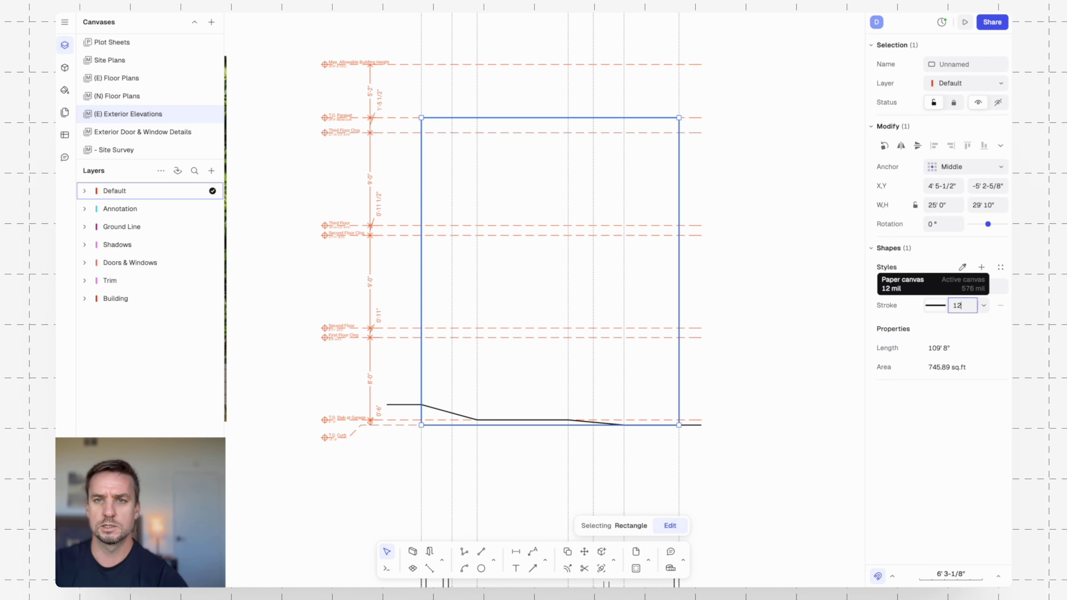
{"action": "key", "text": "Return"}
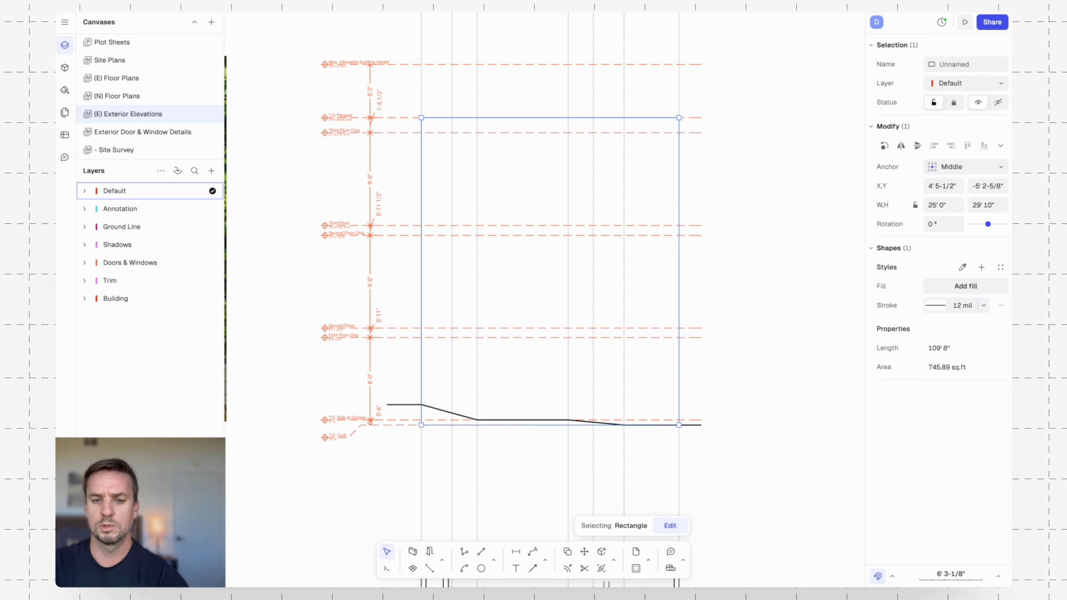
{"action": "left_click", "coordinate": [961, 306]}
{"action": "type", "text": "16"}
{"action": "key", "text": "Return"}
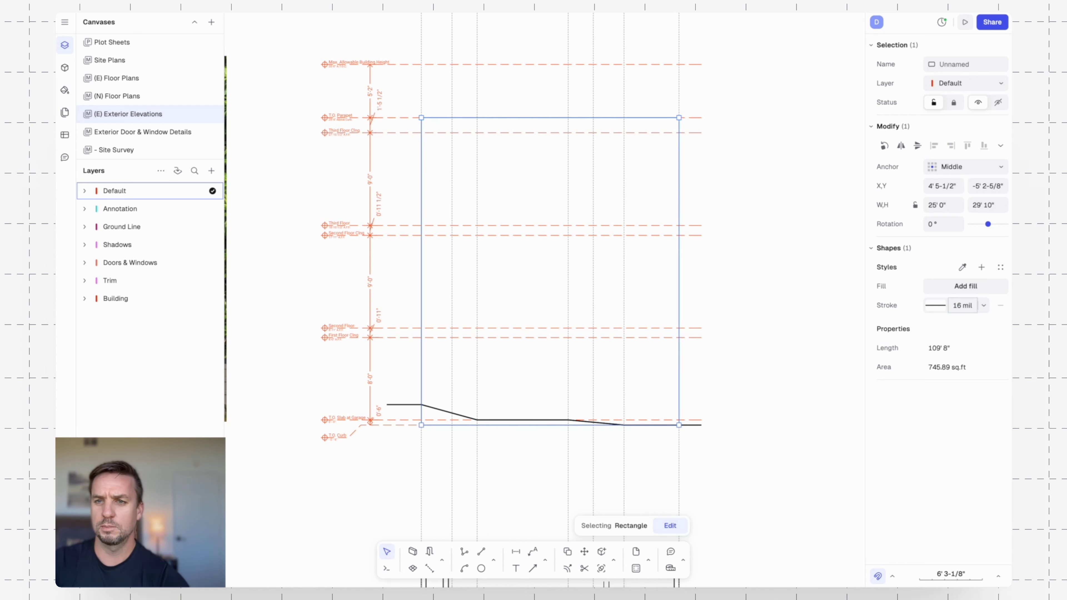
- Add a solid fill to the facade rectangle and bring the reference photo into view beside it
{"action": "left_click", "coordinate": [966, 286]}
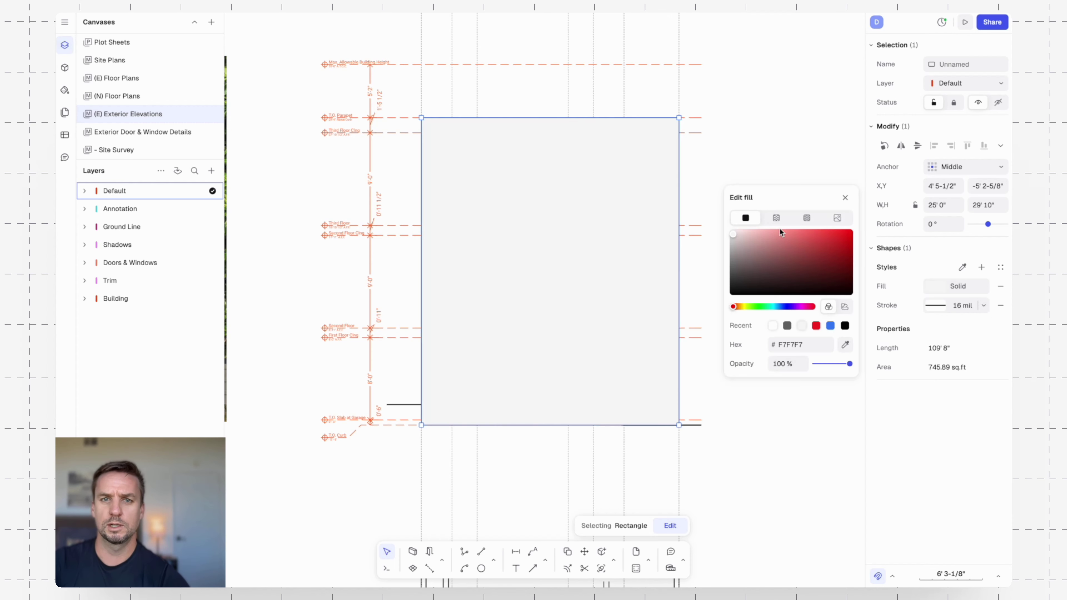
{"action": "middle_click_drag", "start_coordinate": [338, 237], "coordinate": [552, 234]}
{"action": "scroll", "coordinate": [551, 232], "scroll_direction": "down", "scroll_amount": 3}
{"action": "scroll", "coordinate": [531, 230], "scroll_direction": "up", "scroll_amount": 3}
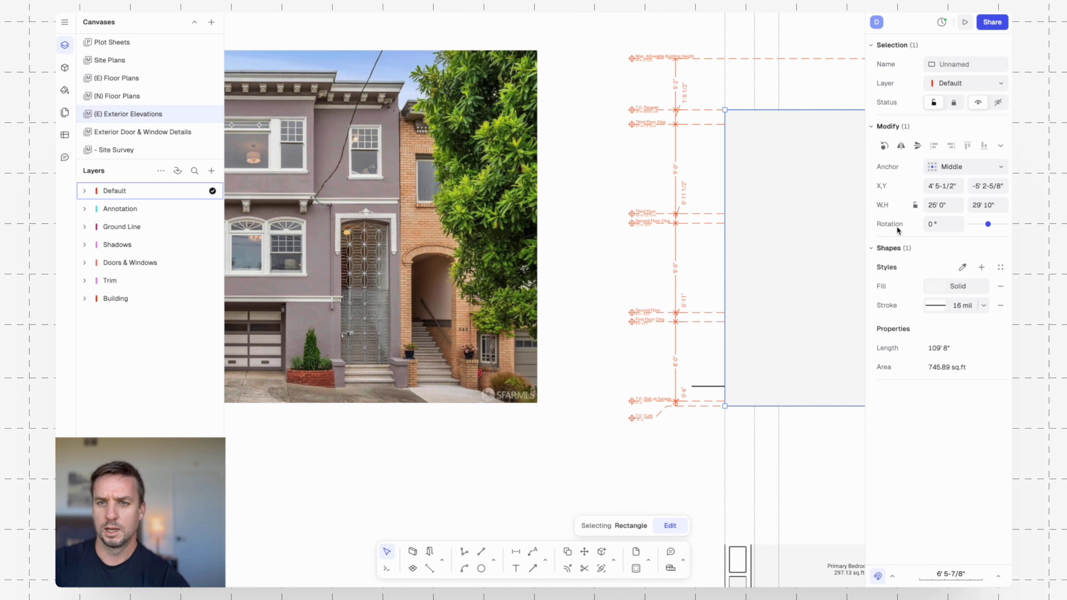
- Change the facade rectangle's fill to a texture using the Cement.png pattern
{"action": "left_click", "coordinate": [932, 286]}
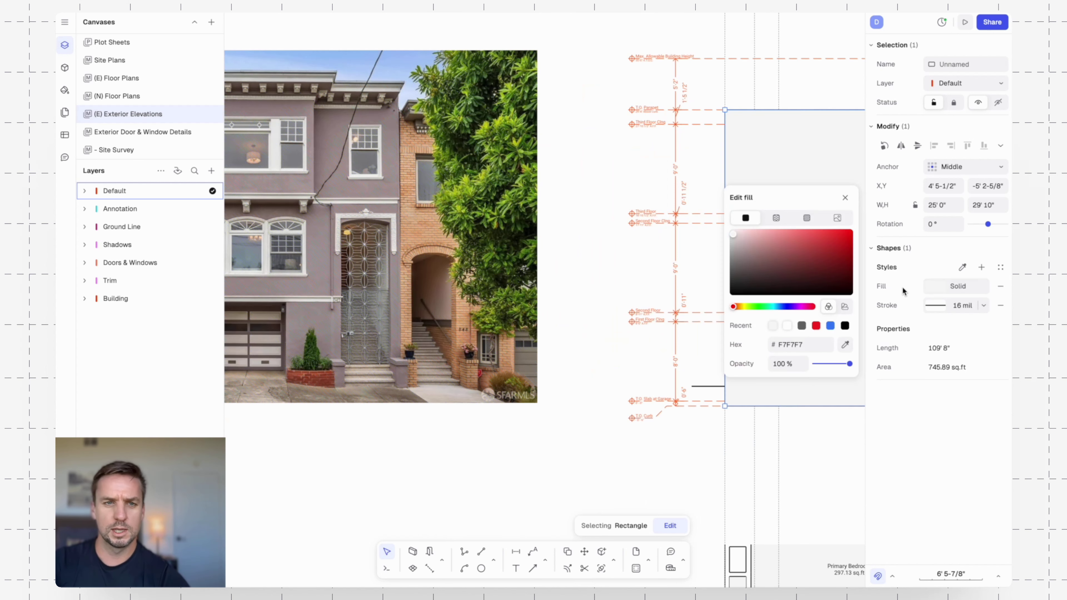
{"action": "left_click", "coordinate": [782, 219]}
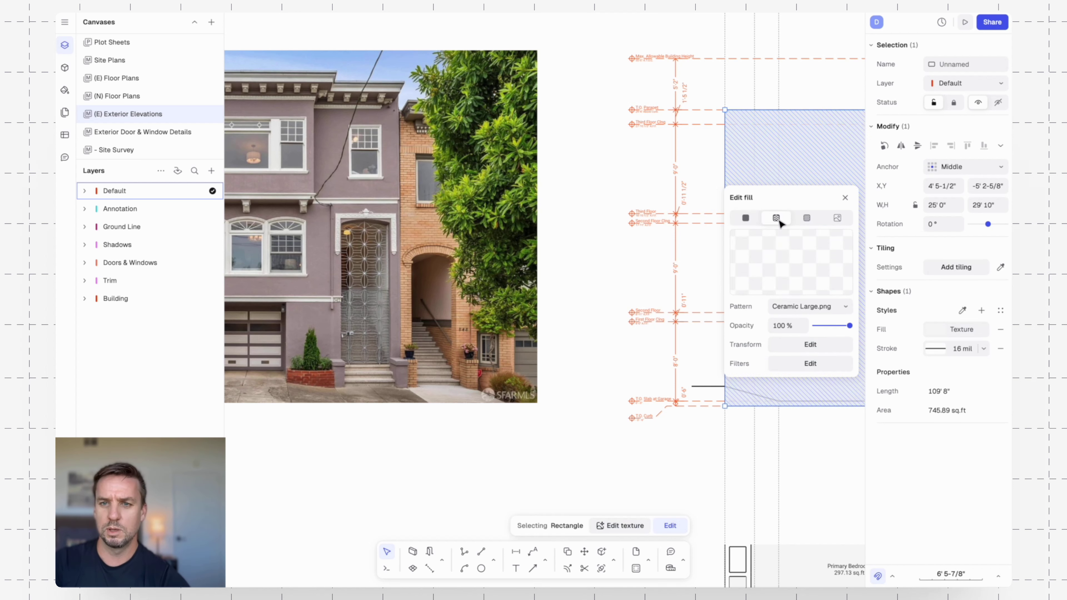
{"action": "left_click", "coordinate": [845, 349]}
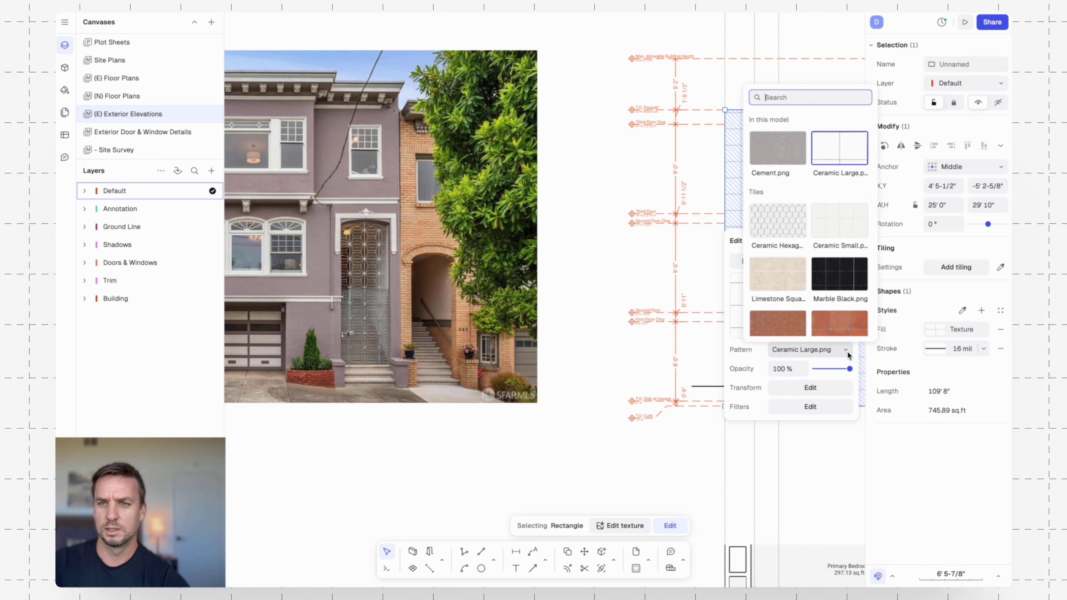
{"action": "scroll", "coordinate": [826, 277], "scroll_direction": "down", "scroll_amount": 3}
{"action": "scroll", "coordinate": [826, 279], "scroll_direction": "up", "scroll_amount": 3}
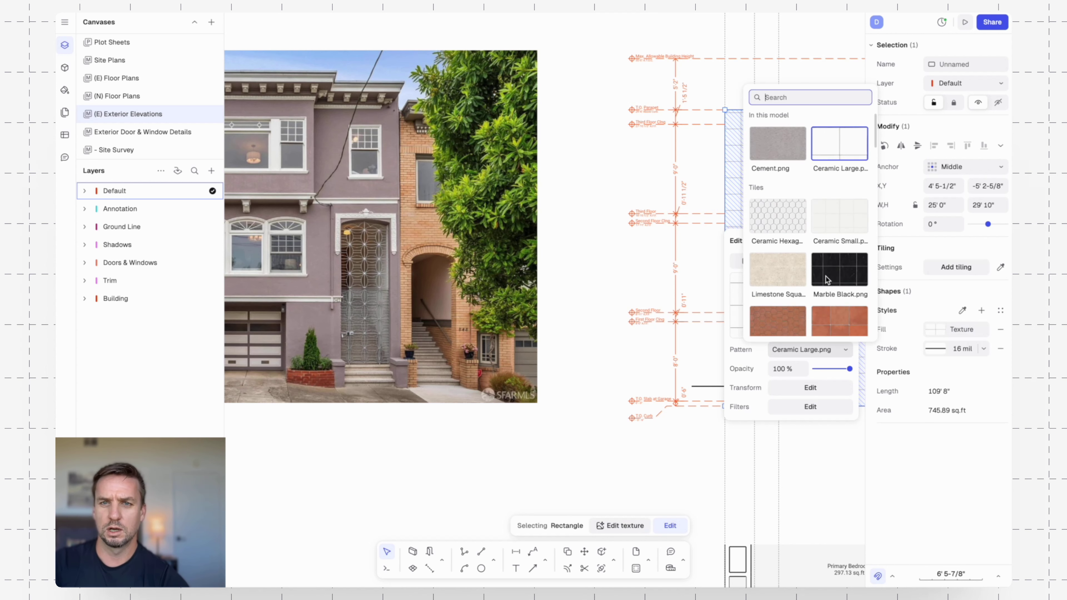
{"action": "left_click", "coordinate": [783, 145]}
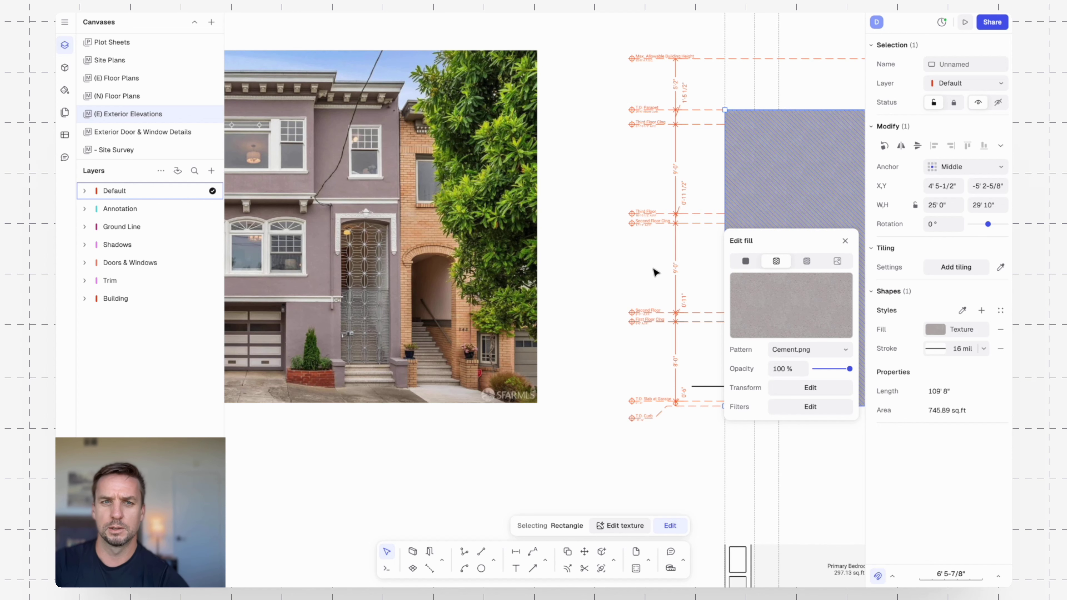
{"action": "left_click", "coordinate": [621, 263]}
{"action": "scroll", "coordinate": [625, 269], "scroll_direction": "right", "scroll_amount": 2}
{"action": "scroll", "coordinate": [625, 273], "scroll_direction": "down", "scroll_amount": 1}
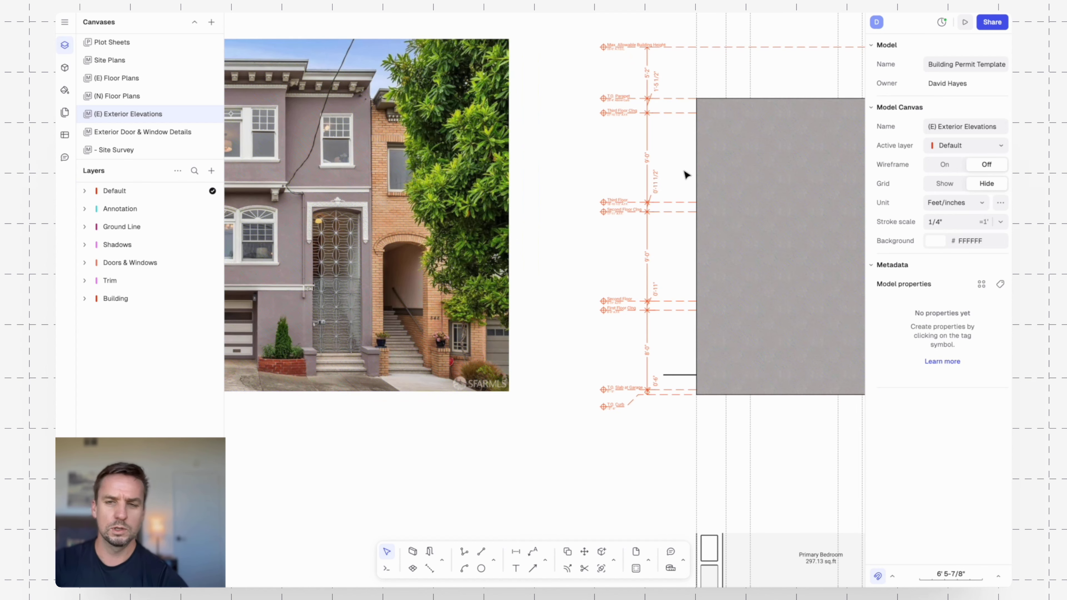
- Lighten the facade's cement texture by setting its exposure filter to 0.39
{"action": "left_click", "coordinate": [740, 177]}
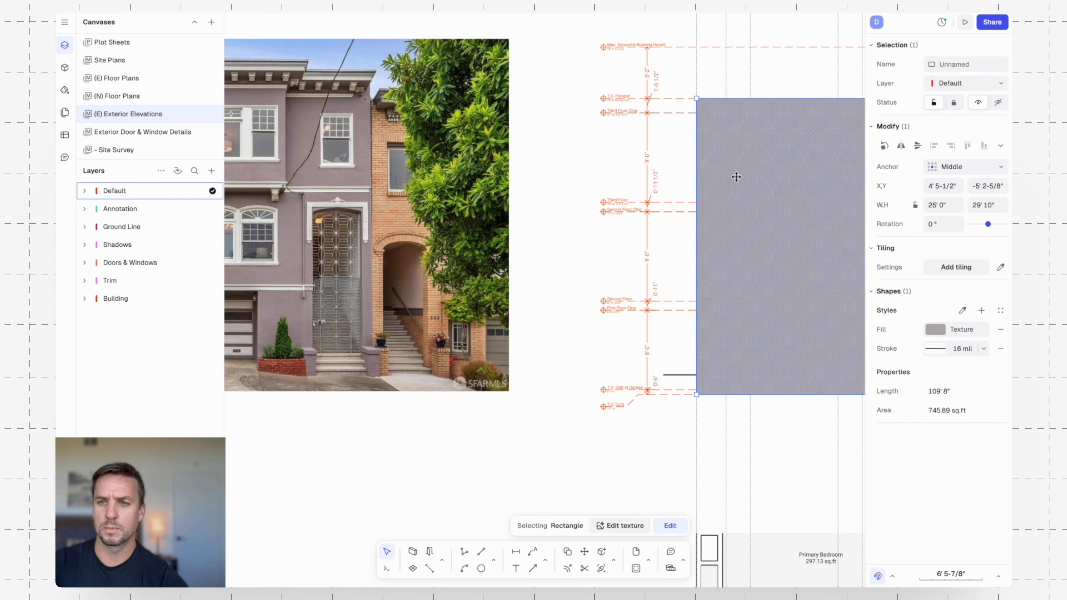
{"action": "left_click", "coordinate": [935, 330]}
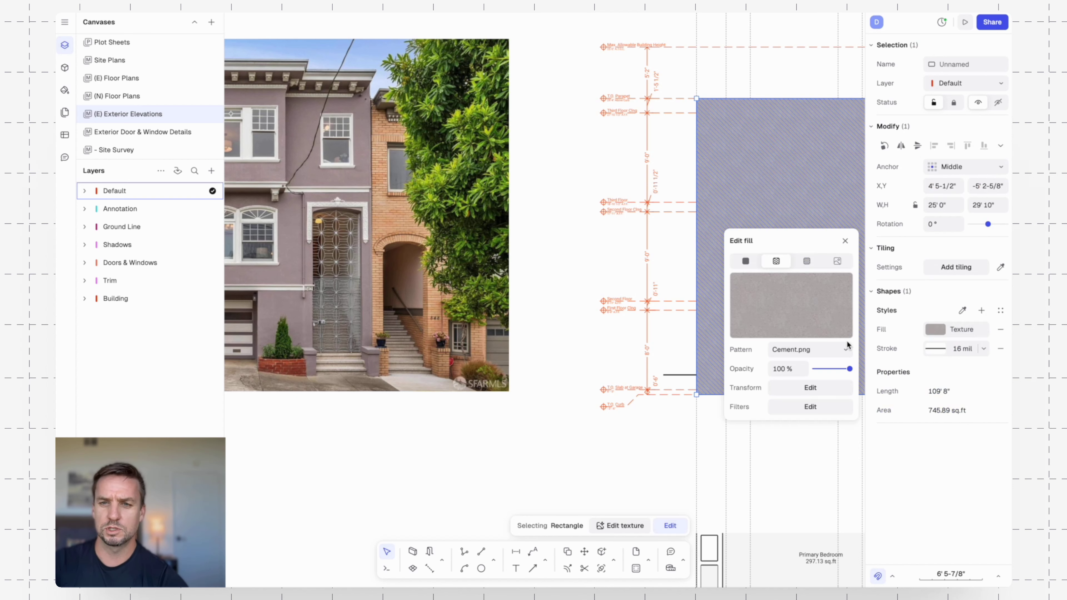
{"action": "left_click", "coordinate": [821, 408]}
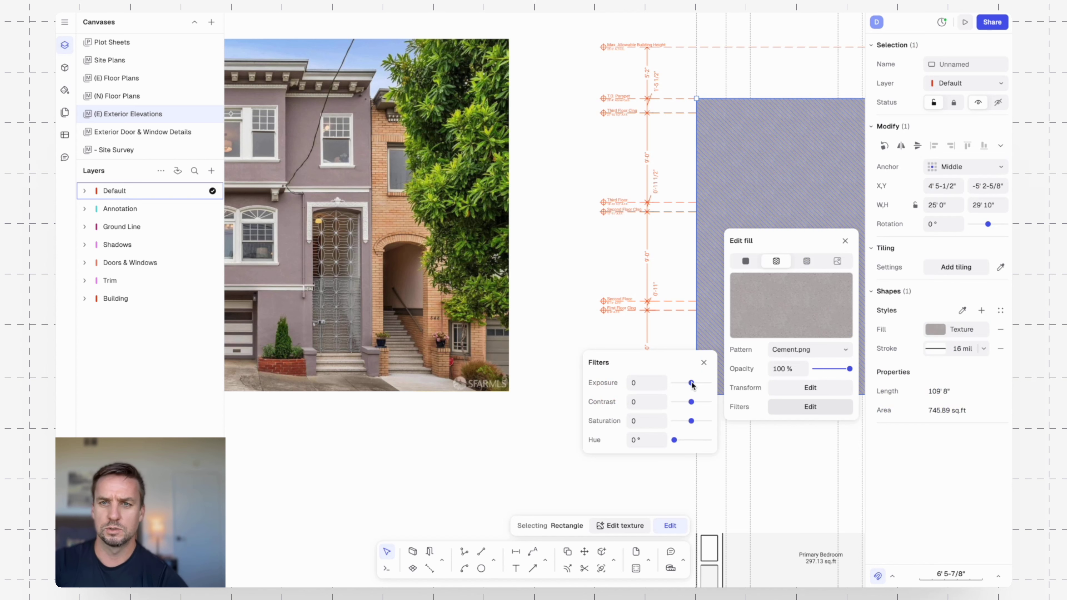
{"action": "mouse_move", "coordinate": [691, 383]}
{"action": "left_mouse_down"}
{"action": "mouse_move", "coordinate": [681, 385]}
{"action": "mouse_move", "coordinate": [700, 386]}
{"action": "left_mouse_up"}
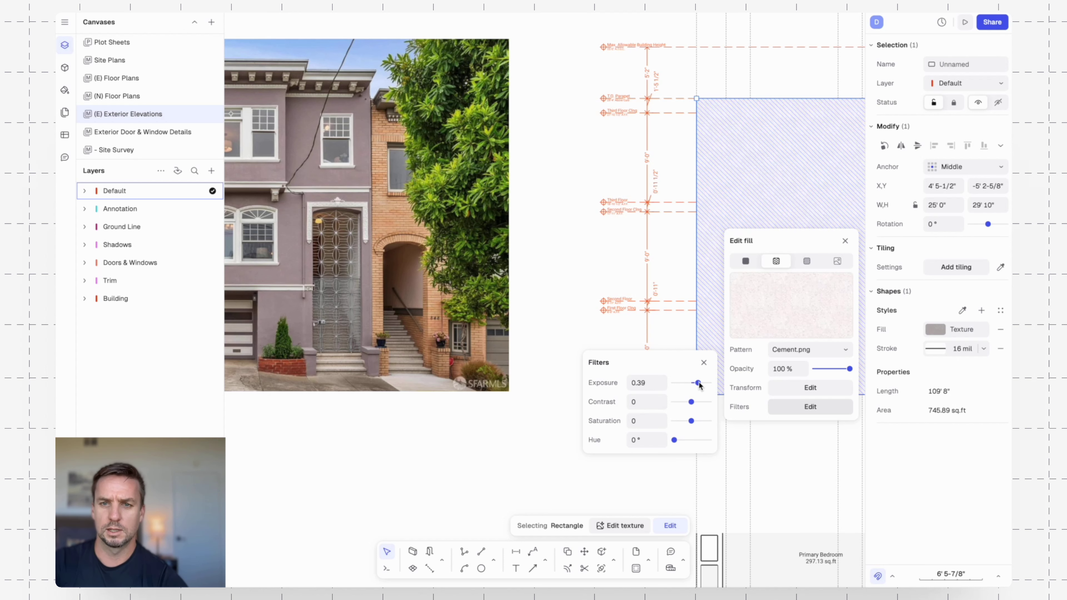
{"action": "scroll", "coordinate": [536, 214], "scroll_direction": "up", "scroll_amount": 3}
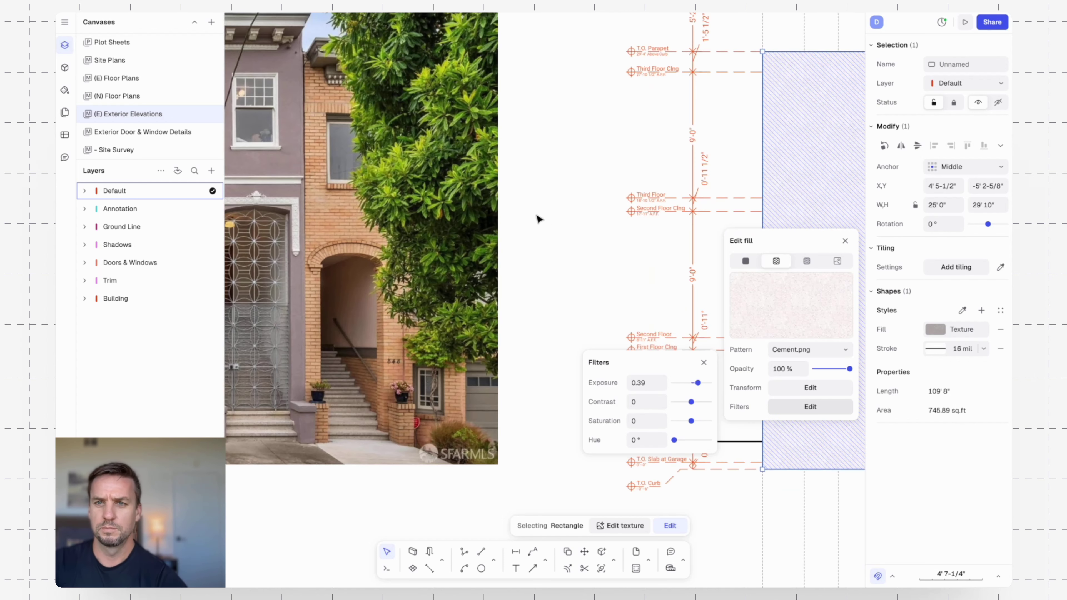
{"action": "left_click", "coordinate": [564, 201]}
- Set the cement texture's saturation filter to 0.15, try a hue of 155°, and set the hue to 0°
{"action": "left_click", "coordinate": [807, 270]}
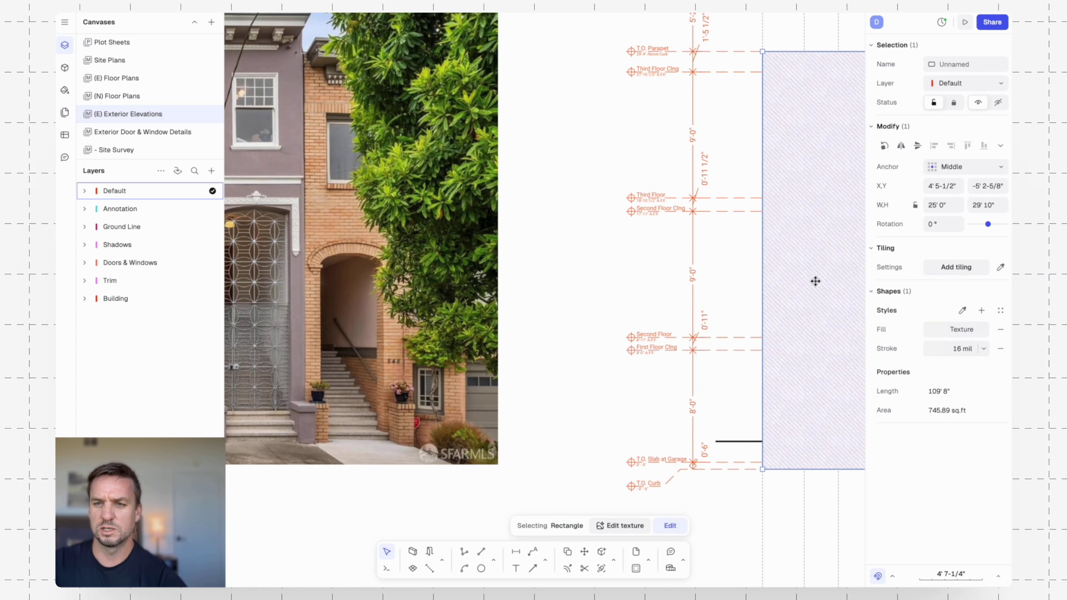
{"action": "left_click", "coordinate": [935, 329]}
{"action": "left_click", "coordinate": [819, 408]}
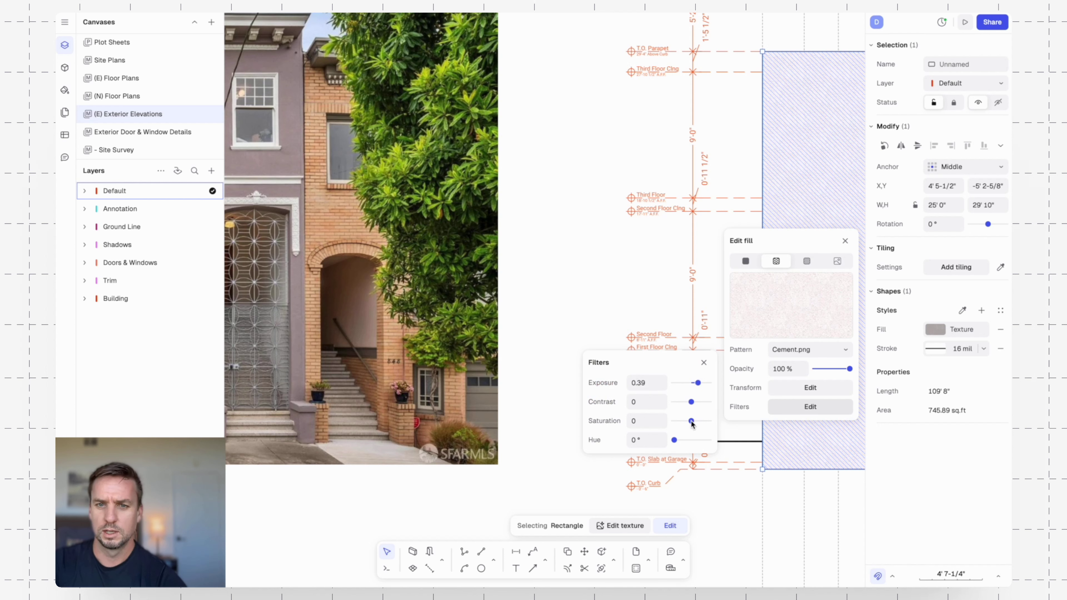
{"action": "mouse_move", "coordinate": [687, 441]}
{"action": "left_mouse_down"}
{"action": "mouse_move", "coordinate": [676, 442]}
{"action": "mouse_move", "coordinate": [713, 444]}
{"action": "mouse_move", "coordinate": [675, 440]}
{"action": "left_mouse_up"}
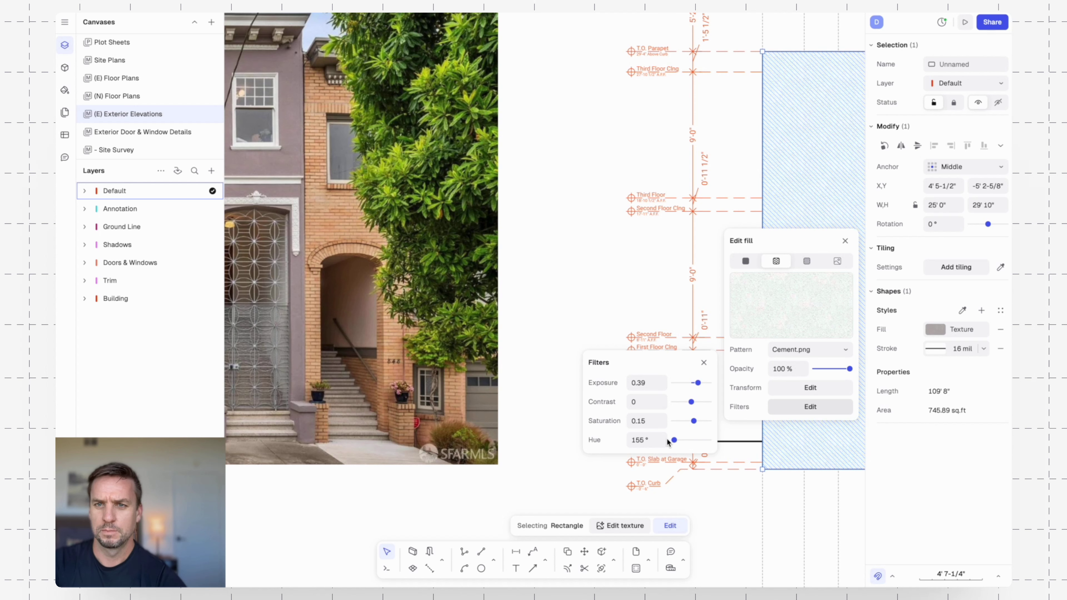
{"action": "left_click", "coordinate": [663, 439]}
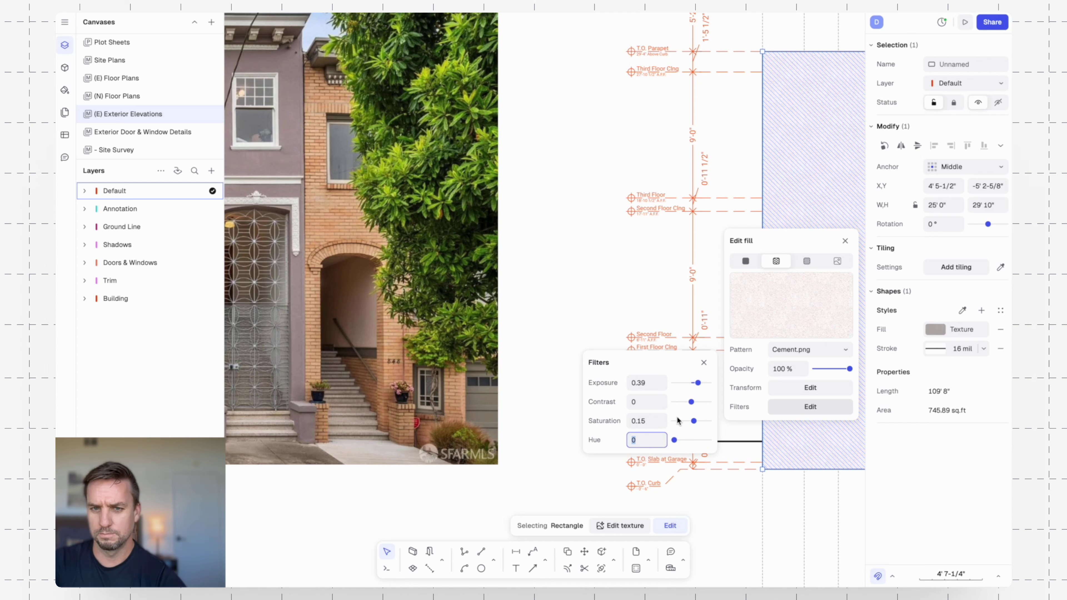
{"action": "left_click_drag", "start_coordinate": [672, 441], "coordinate": [674, 442]}
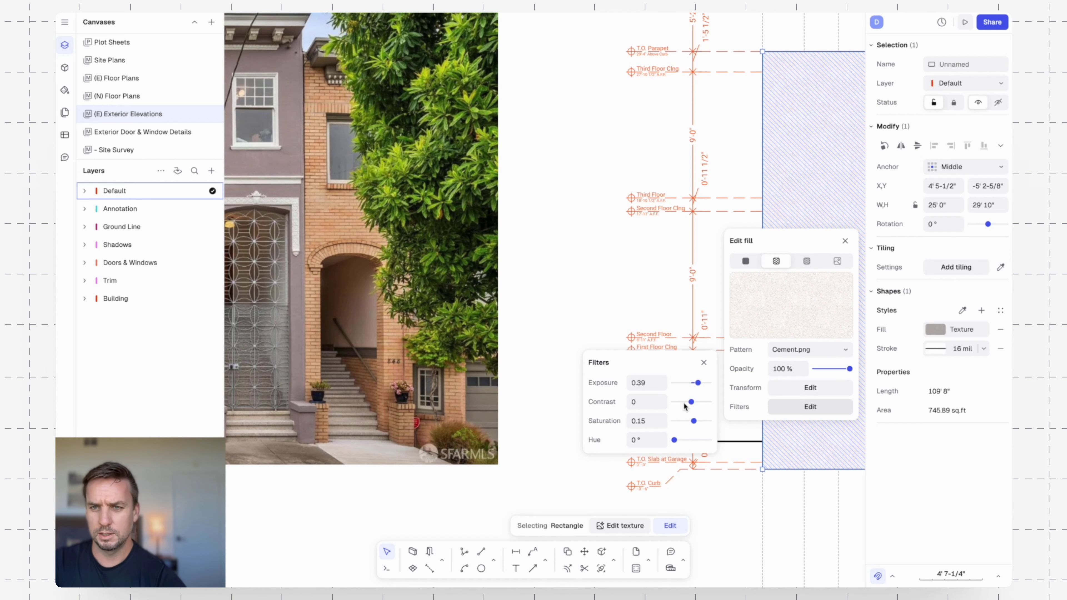
{"action": "left_click", "coordinate": [607, 265]}
{"action": "left_click", "coordinate": [605, 262]}
{"action": "scroll", "coordinate": [677, 273], "scroll_direction": "down", "scroll_amount": 5}
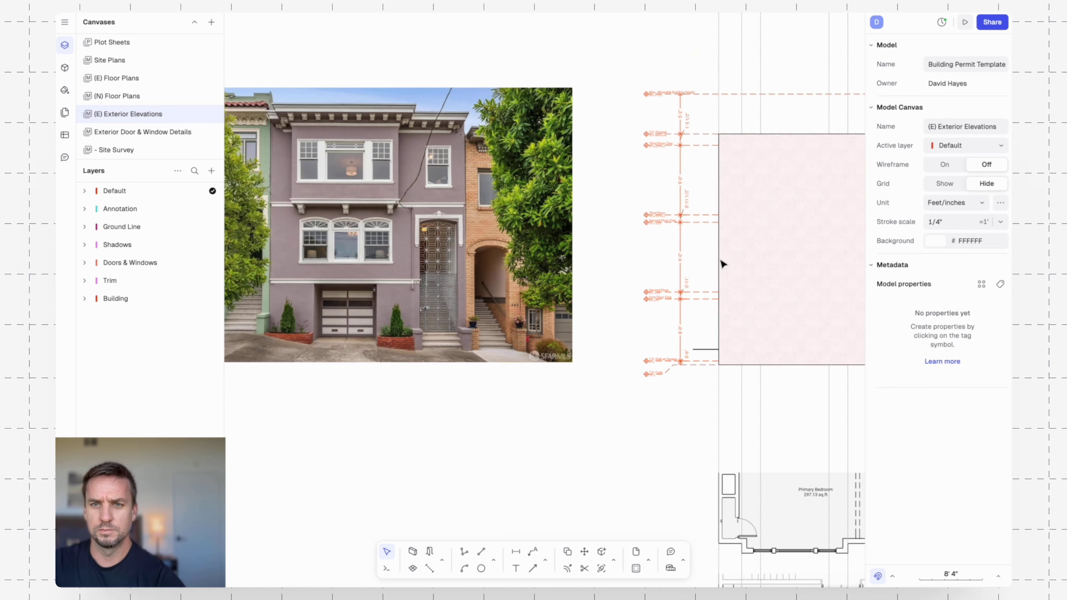
- Move the facade rectangle to the Building layer
{"action": "middle_click_drag", "start_coordinate": [807, 316], "coordinate": [652, 272]}
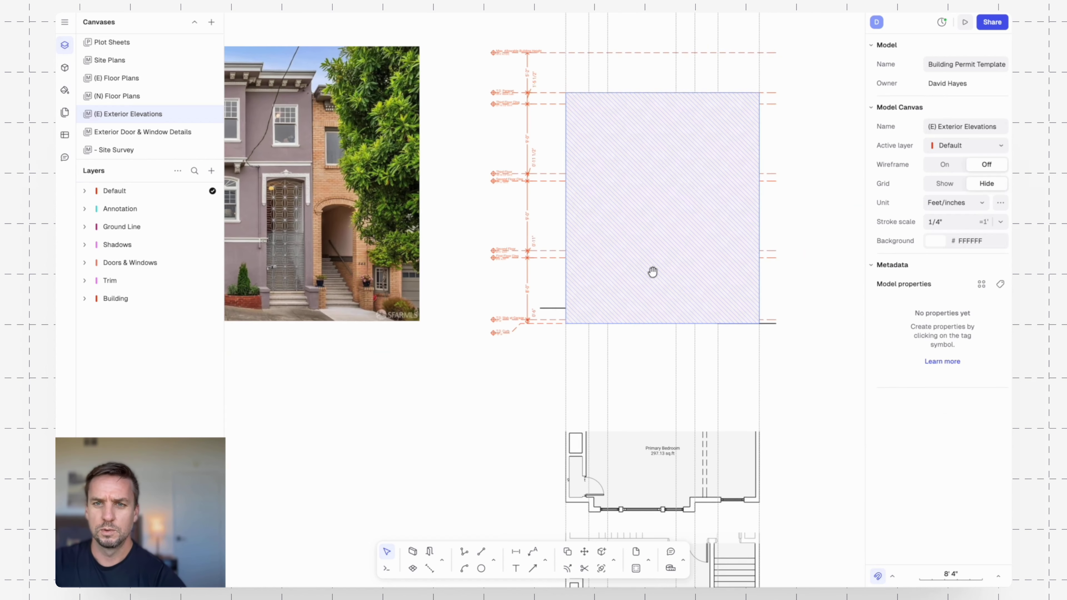
{"action": "left_click", "coordinate": [757, 205]}
{"action": "left_click", "coordinate": [981, 79]}
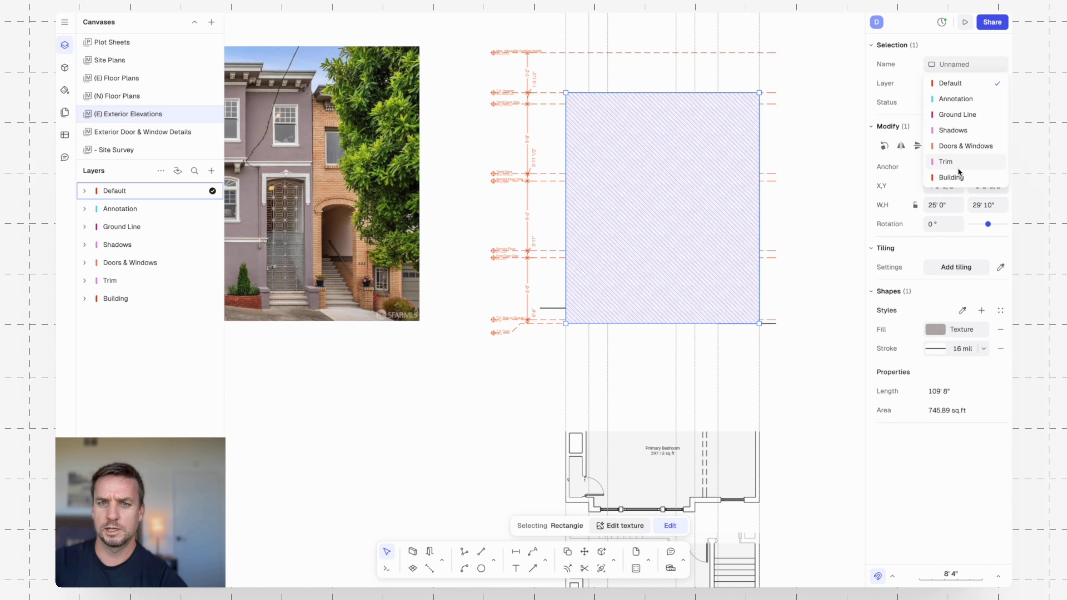
{"action": "left_click", "coordinate": [957, 176]}
{"action": "left_click", "coordinate": [521, 440]}
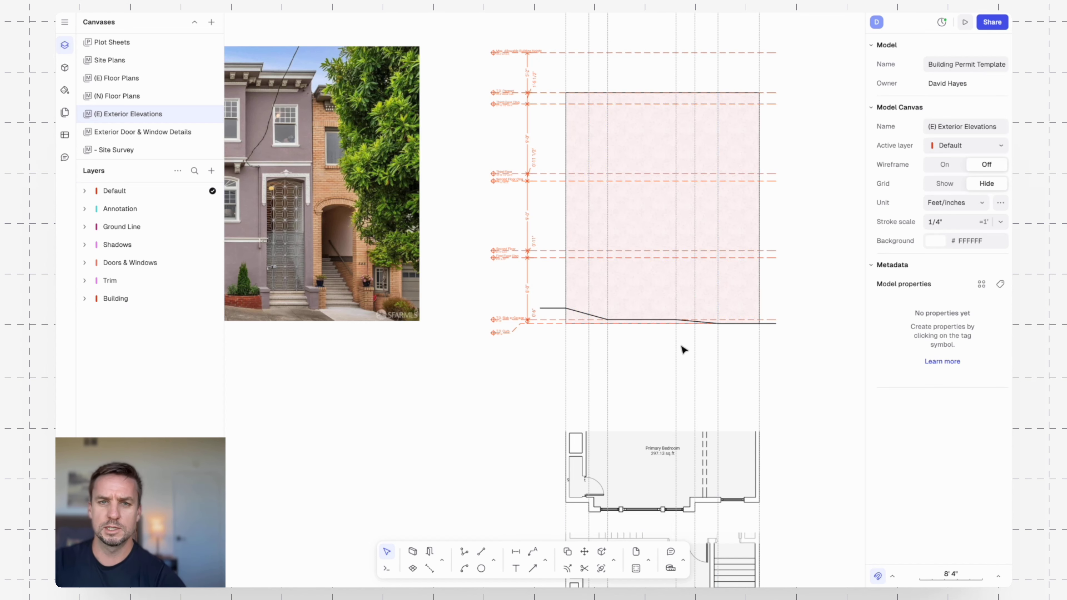
- Edit the facade outline as a path and raise its lower-left corner to the ground line
{"action": "scroll", "coordinate": [681, 350], "scroll_direction": "up", "scroll_amount": 10, "text": "ctrl"}
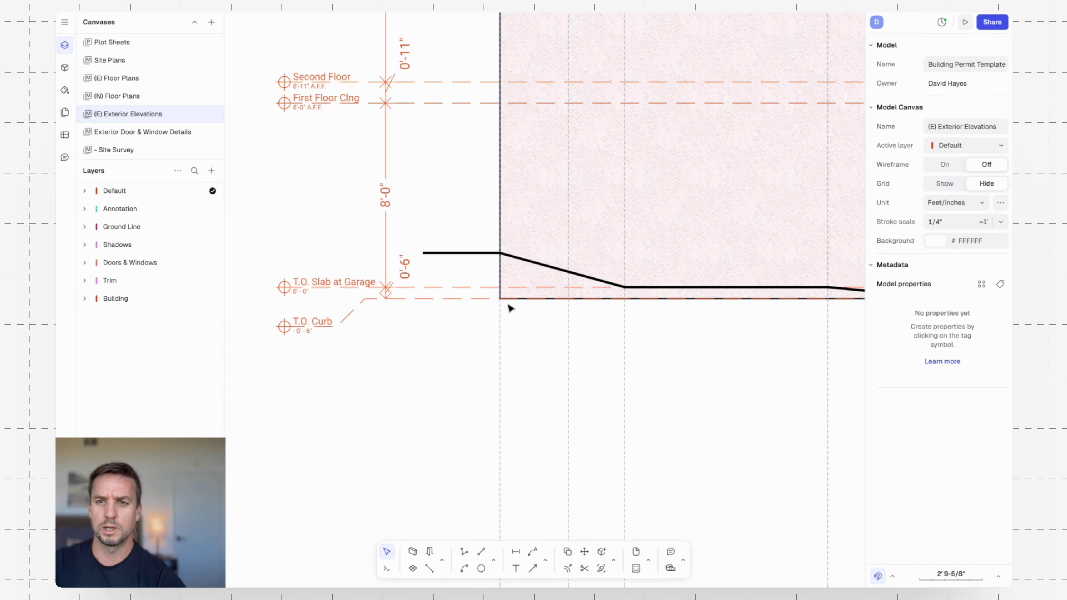
{"action": "middle_click_drag", "start_coordinate": [805, 210], "coordinate": [691, 200]}
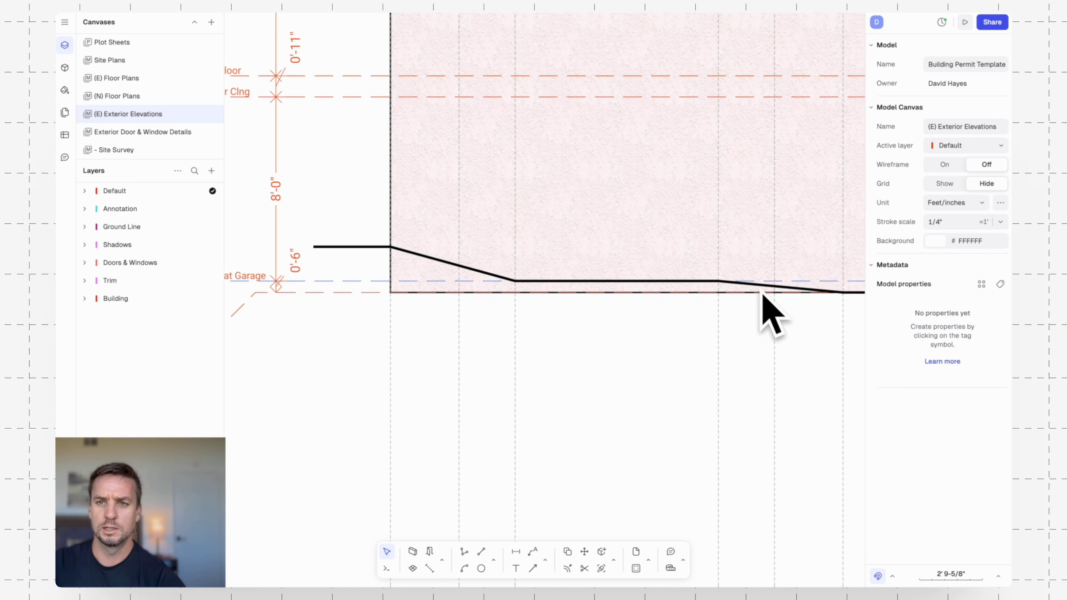
{"action": "middle_click_drag", "start_coordinate": [764, 279], "coordinate": [705, 278]}
{"action": "double_click", "coordinate": [823, 273]}
{"action": "middle_click_drag", "start_coordinate": [823, 322], "coordinate": [717, 324]}
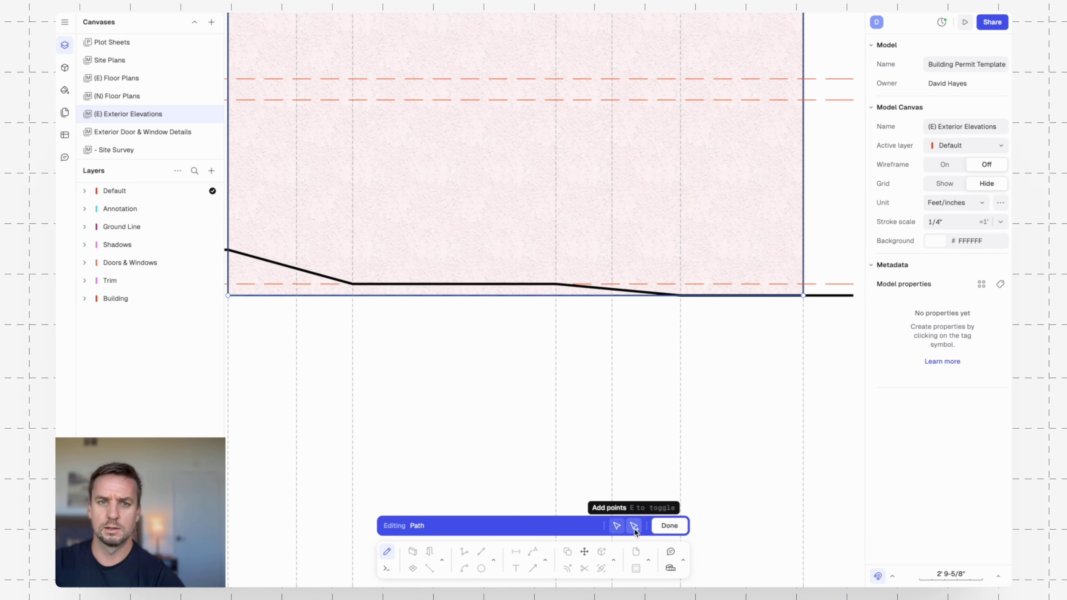
{"action": "scroll", "coordinate": [350, 388], "scroll_direction": "left", "scroll_amount": 5}
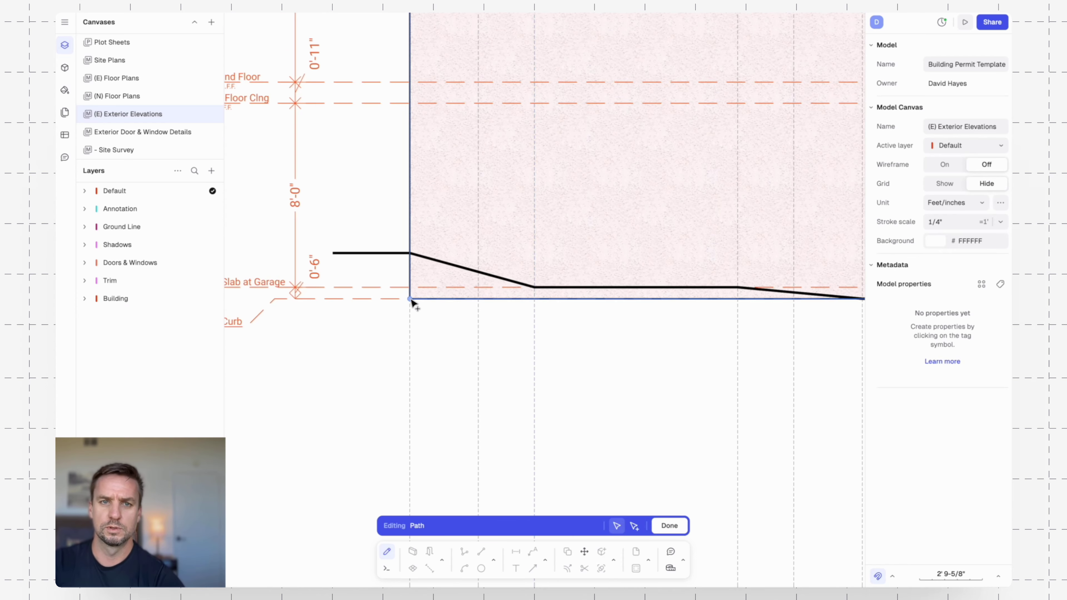
{"action": "left_click_drag", "start_coordinate": [411, 298], "coordinate": [410, 254]}
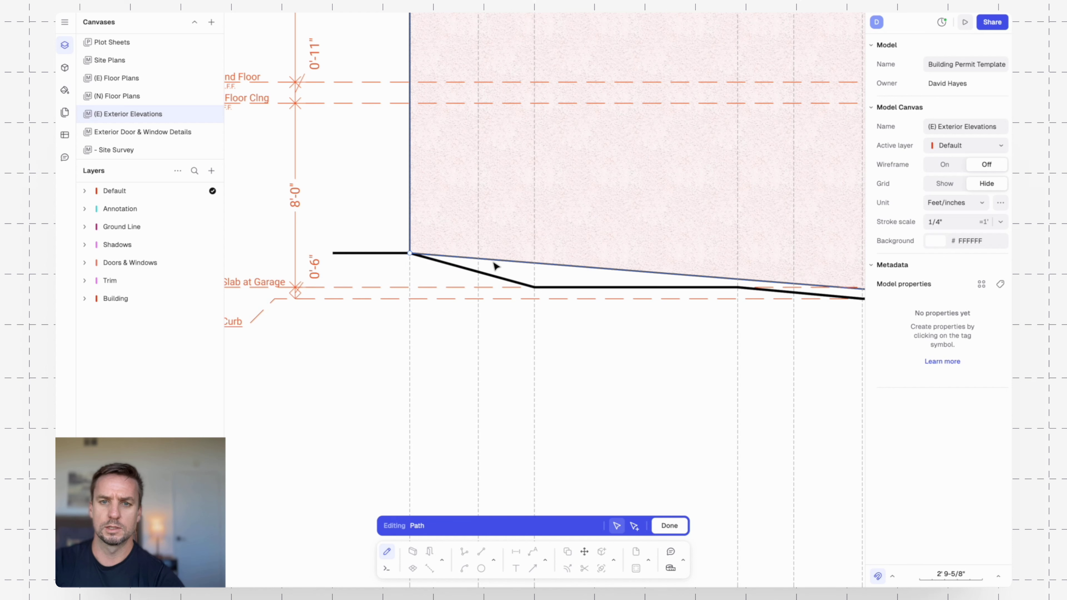
- Add three points along the facade's bottom edge, snap them to the ground line's bends, and finish editing the path
{"action": "left_click", "coordinate": [635, 526]}
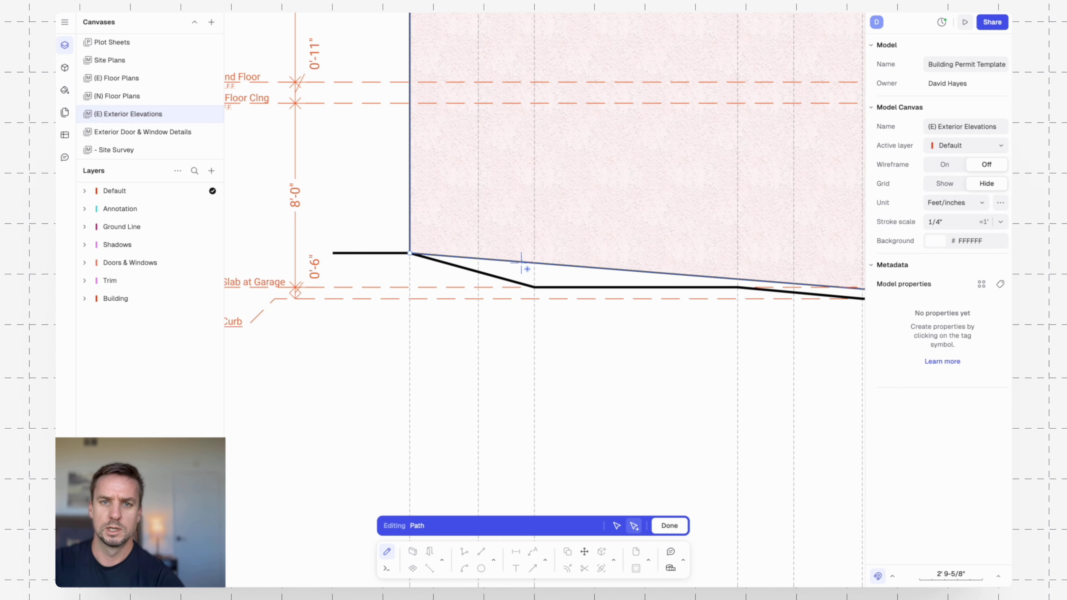
{"action": "left_click_drag", "start_coordinate": [521, 263], "coordinate": [542, 292]}
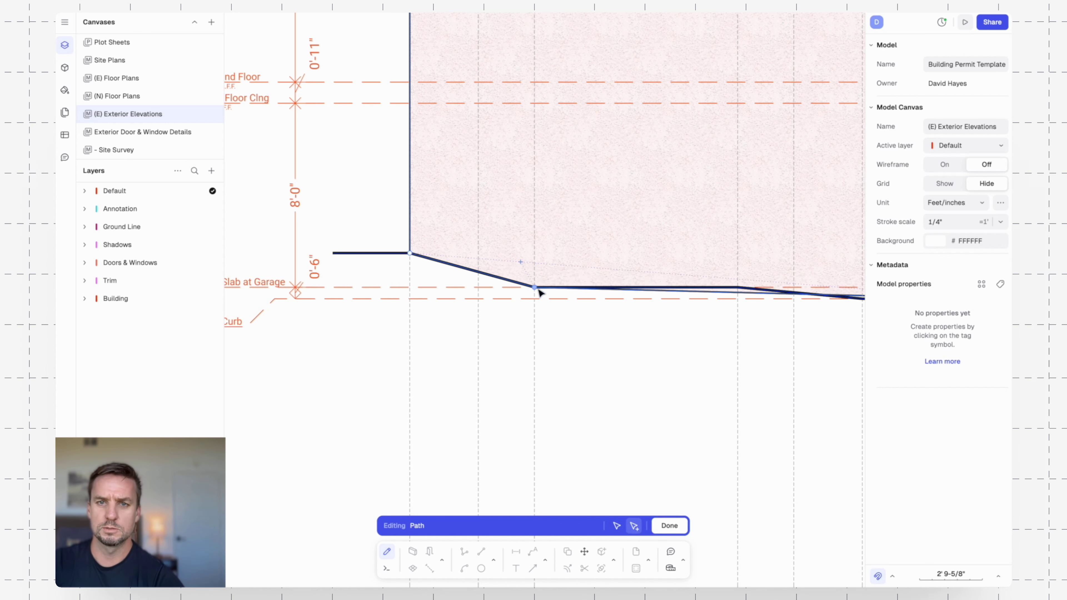
{"action": "scroll", "coordinate": [638, 271], "scroll_direction": "up", "scroll_amount": 5}
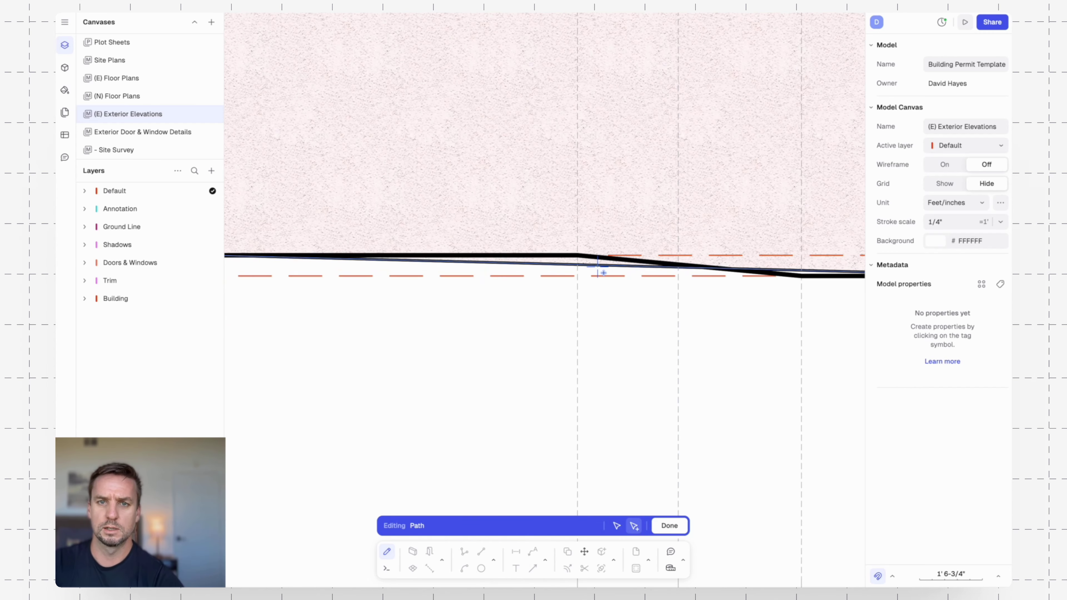
{"action": "left_click_drag", "start_coordinate": [584, 265], "coordinate": [578, 255]}
{"action": "middle_click_drag", "start_coordinate": [798, 334], "coordinate": [613, 313]}
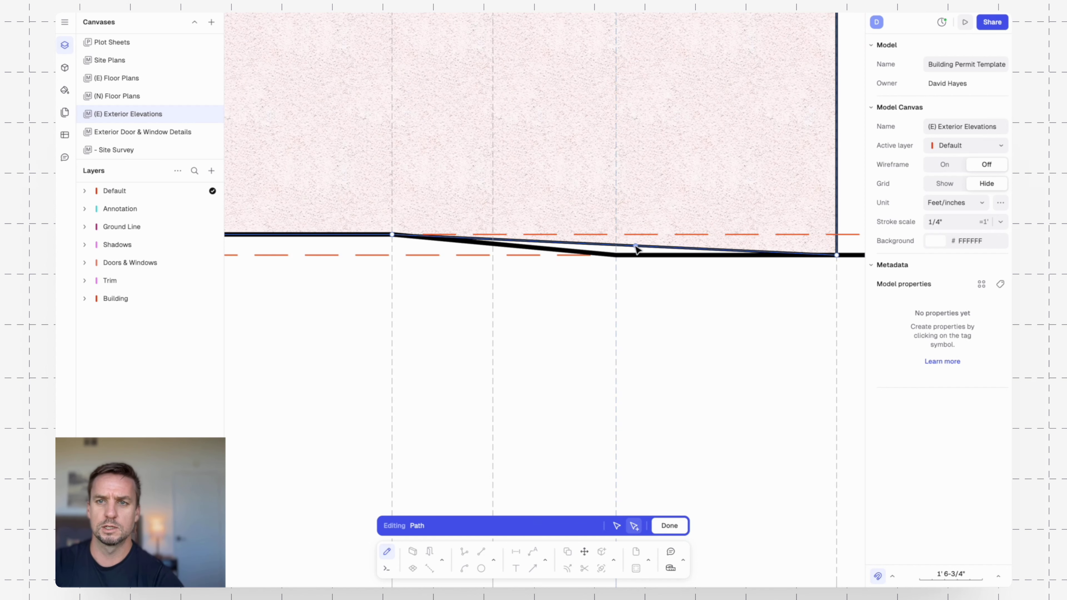
{"action": "left_click_drag", "start_coordinate": [636, 246], "coordinate": [617, 255]}
{"action": "scroll", "coordinate": [660, 270], "scroll_direction": "down", "scroll_amount": 3}
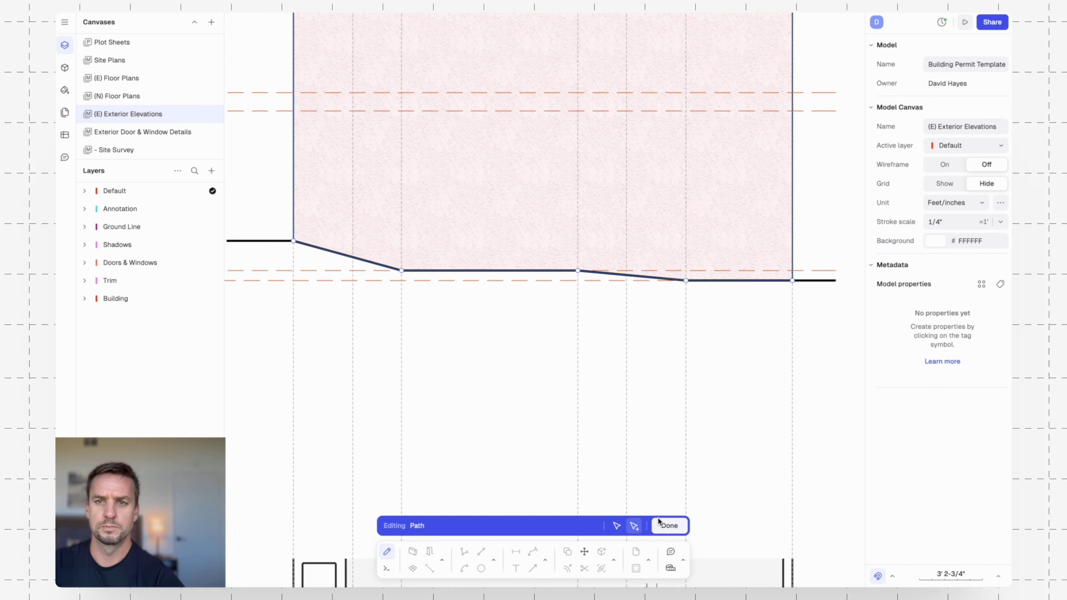
{"action": "left_click", "coordinate": [668, 525]}
- Set the facade cement texture's filters to a saturation of -0.26 and a hue of 258°
{"action": "scroll", "coordinate": [759, 489], "scroll_direction": "down", "scroll_amount": 5}
{"action": "middle_click_drag", "start_coordinate": [826, 248], "coordinate": [825, 276]}
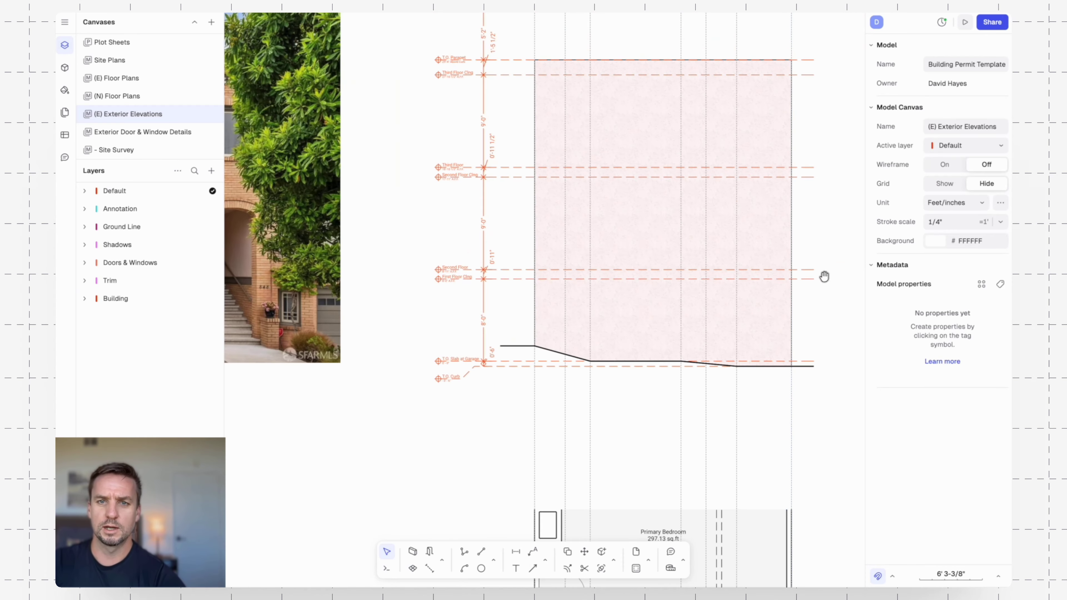
{"action": "middle_click_drag", "start_coordinate": [444, 358], "coordinate": [613, 360]}
{"action": "scroll", "coordinate": [612, 361], "scroll_direction": "down", "scroll_amount": 1}
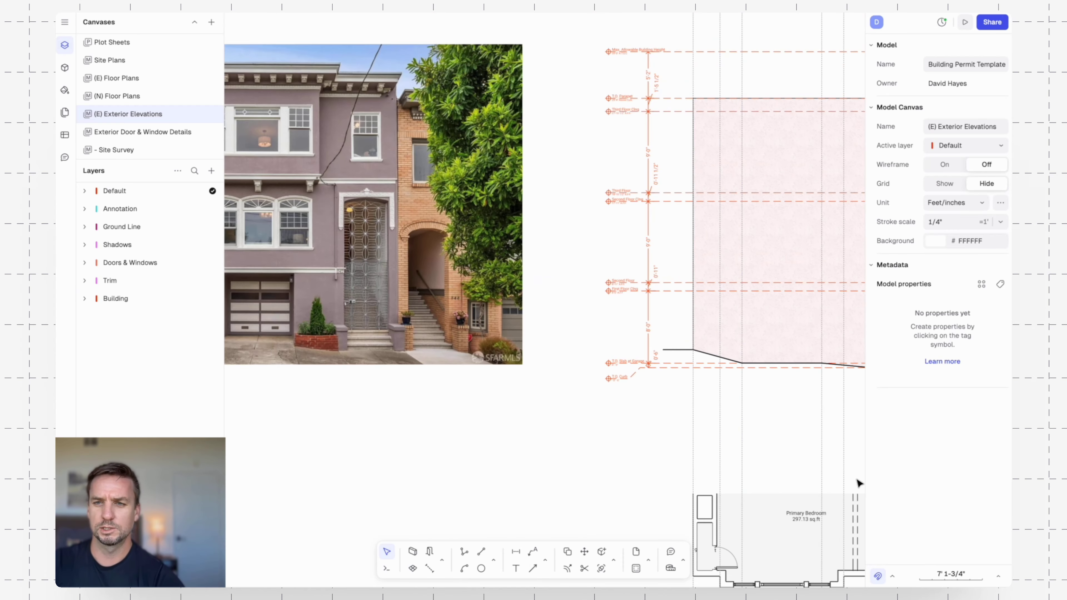
{"action": "left_click", "coordinate": [787, 255]}
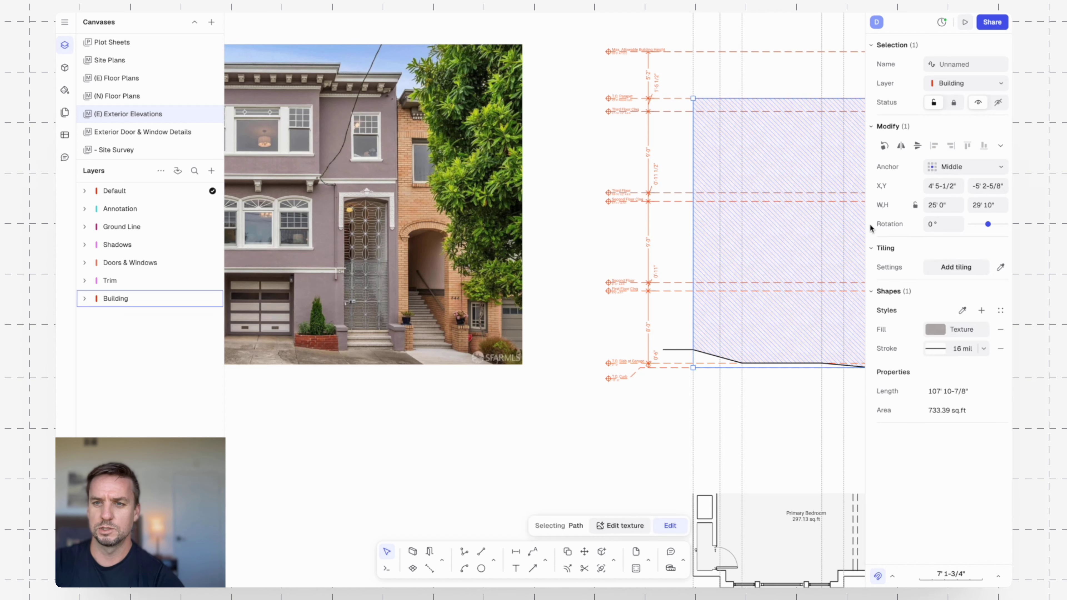
{"action": "left_click", "coordinate": [939, 332]}
{"action": "left_click", "coordinate": [810, 407]}
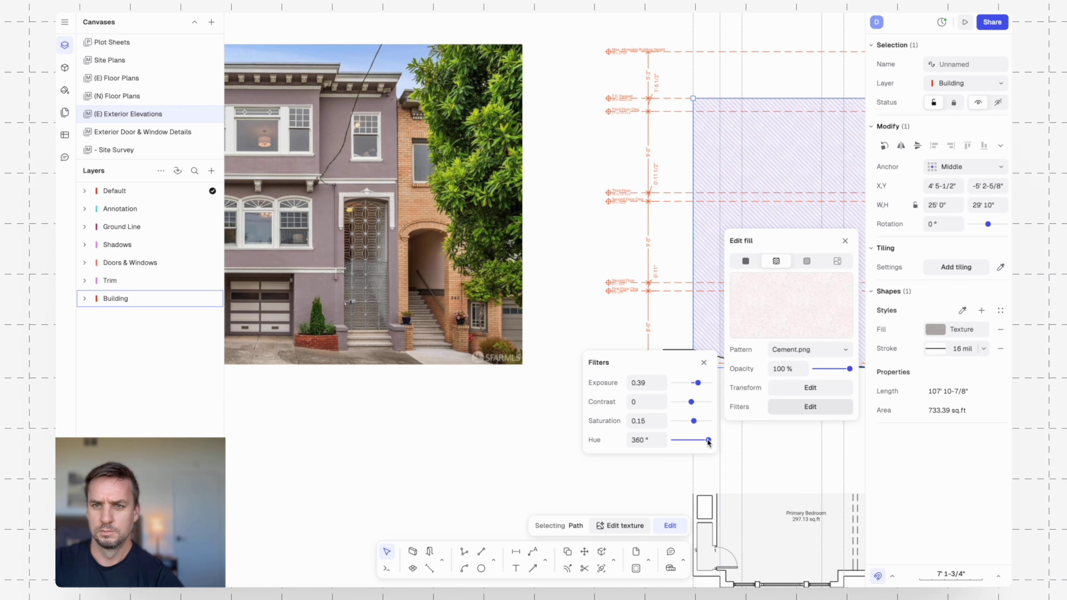
{"action": "left_click_drag", "start_coordinate": [708, 440], "coordinate": [697, 429]}
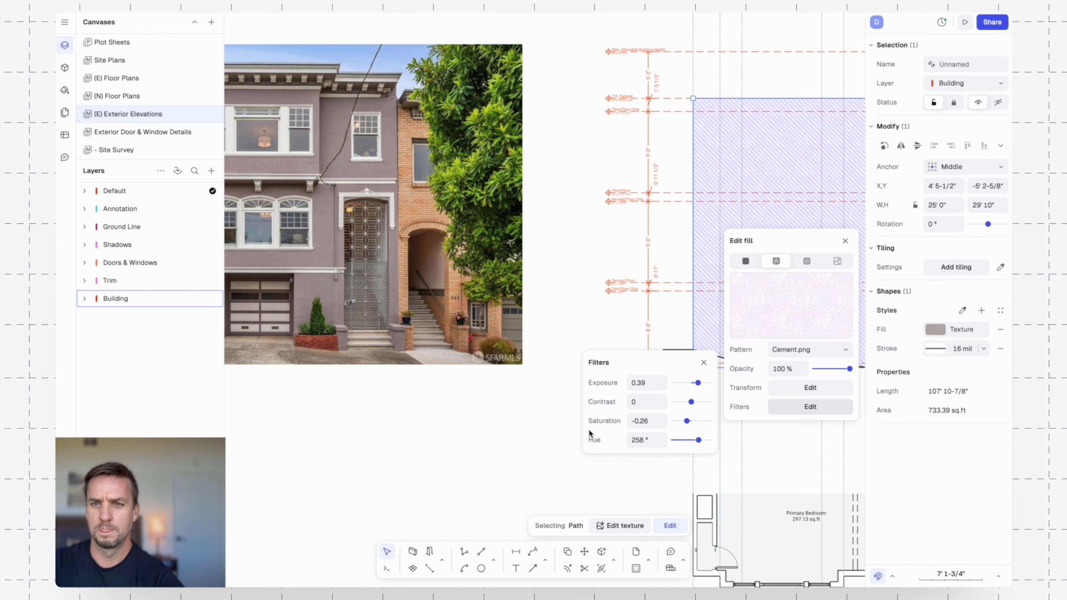
{"action": "key", "text": "Escape"}
{"action": "key", "text": "Escape"}
- Make Building the active layer
{"action": "middle_click_drag", "start_coordinate": [766, 445], "coordinate": [715, 393]}
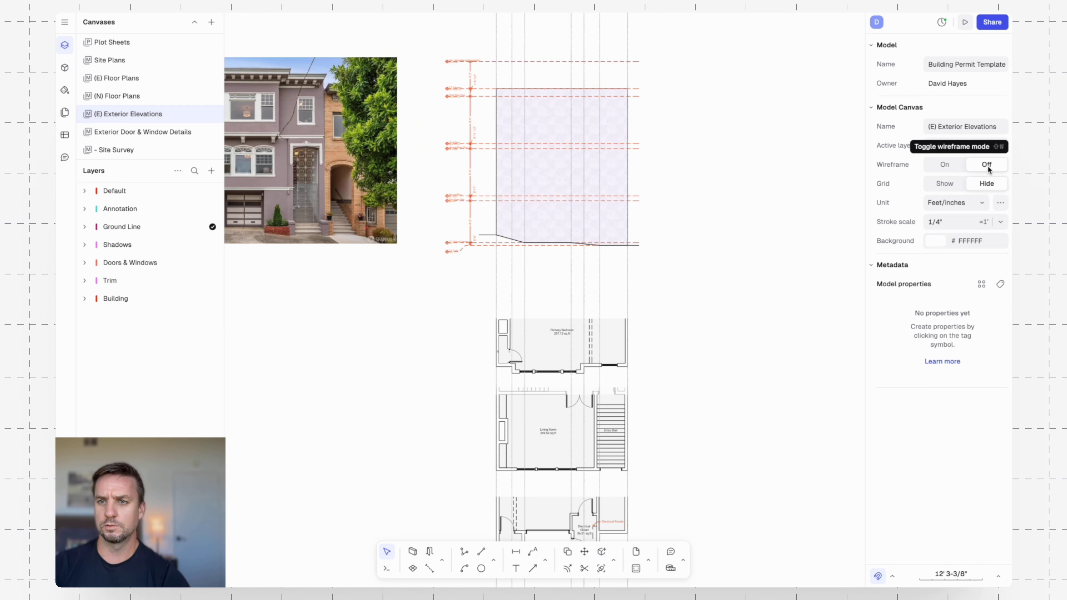
{"action": "left_click", "coordinate": [987, 144]}
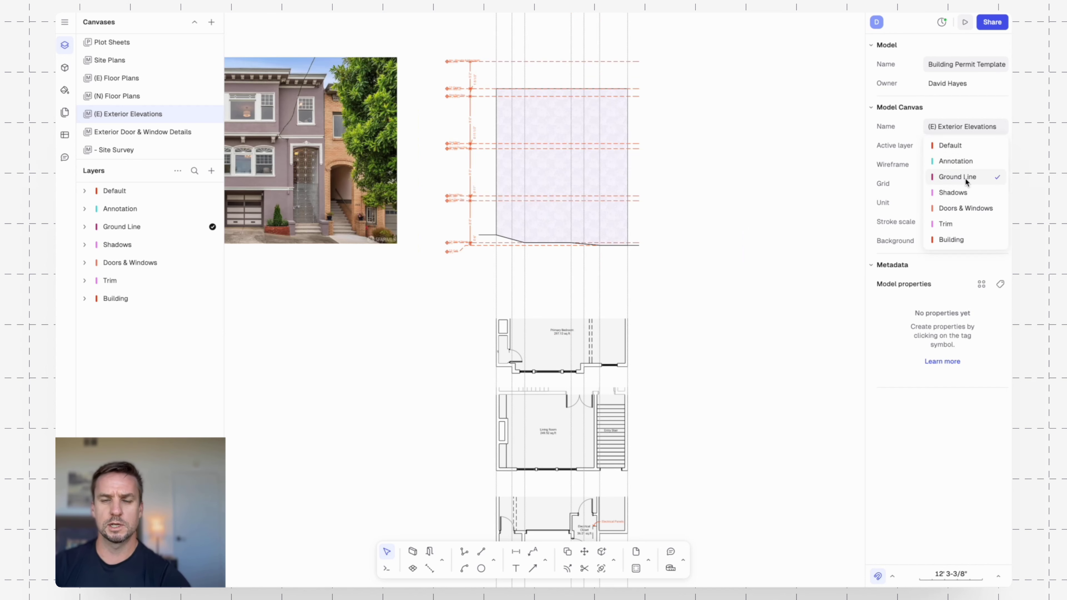
{"action": "left_click", "coordinate": [967, 239]}
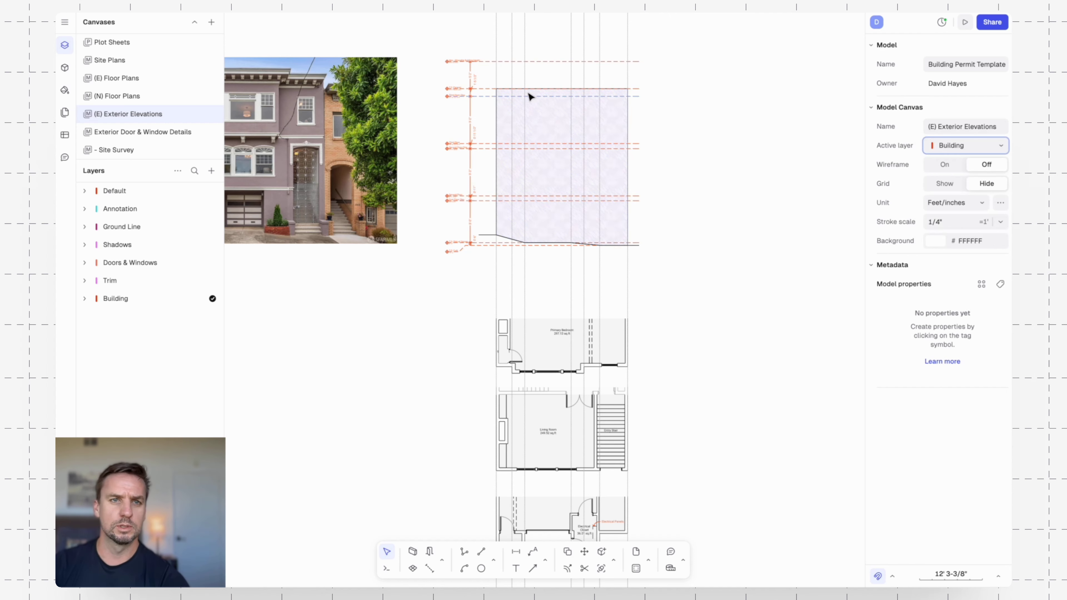
- Draw a 13' 8-1/2" by 11' 5" bay rectangle between its plan guidelines, from the parapet line down to the second floor ceiling line
{"action": "scroll", "coordinate": [529, 97], "scroll_direction": "up", "scroll_amount": 5}
{"action": "scroll", "coordinate": [853, 208], "scroll_direction": "left", "scroll_amount": 5}
{"action": "scroll", "coordinate": [586, 195], "scroll_direction": "down", "scroll_amount": 3}
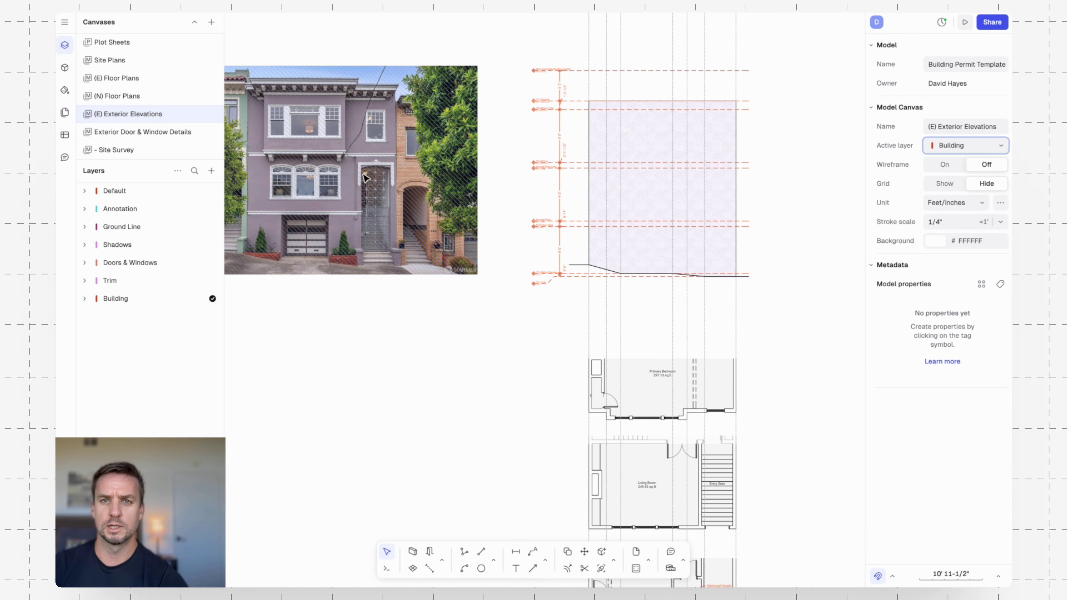
{"action": "scroll", "coordinate": [364, 122], "scroll_direction": "up", "scroll_amount": 3}
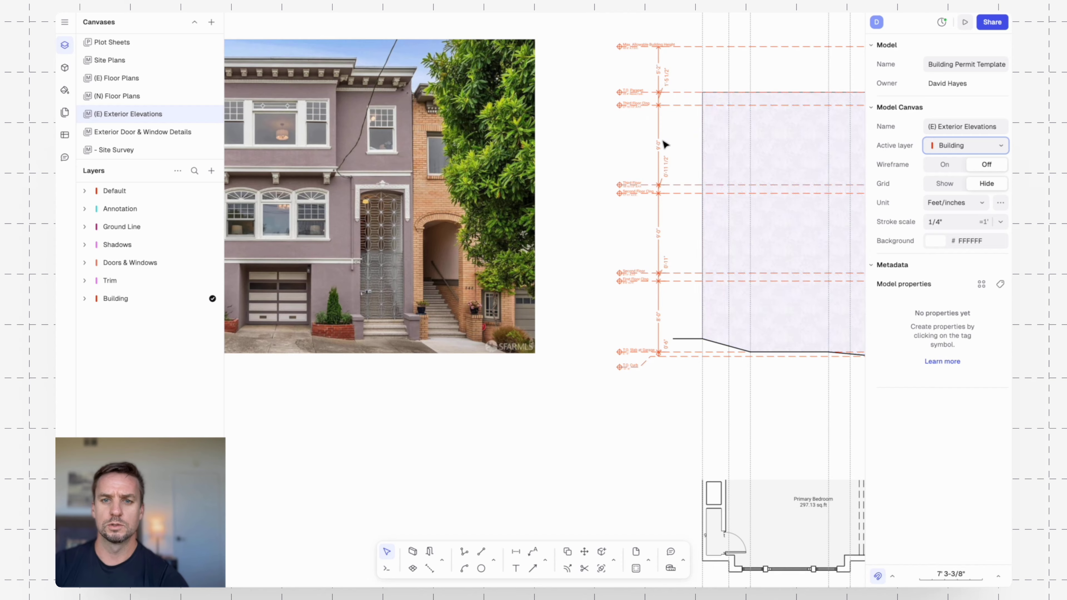
{"action": "scroll", "coordinate": [662, 143], "scroll_direction": "right", "scroll_amount": 5}
{"action": "type", "text": "re"}
{"action": "key", "text": "Return"}
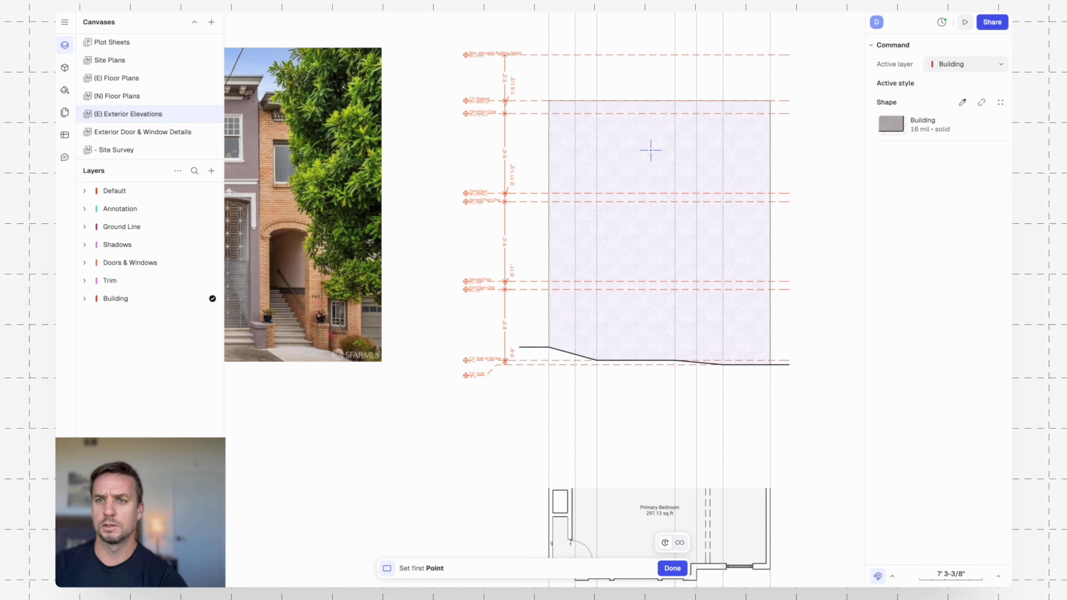
{"action": "scroll", "coordinate": [629, 111], "scroll_direction": "down", "scroll_amount": 3}
{"action": "middle_click_drag", "start_coordinate": [625, 121], "coordinate": [615, 154]}
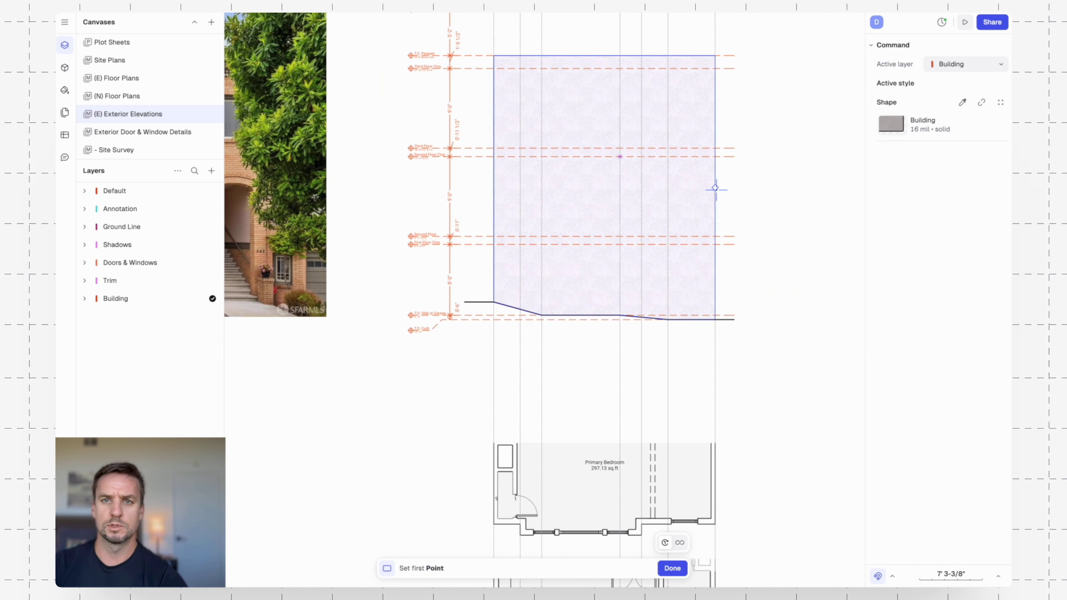
{"action": "left_click", "coordinate": [520, 56]}
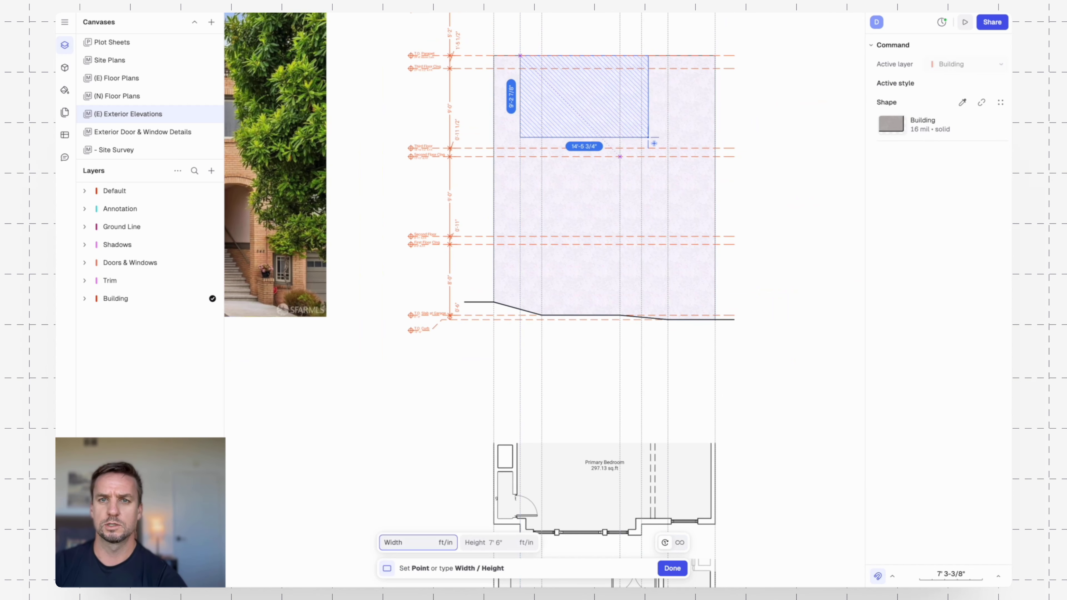
{"action": "left_click", "coordinate": [641, 163]}
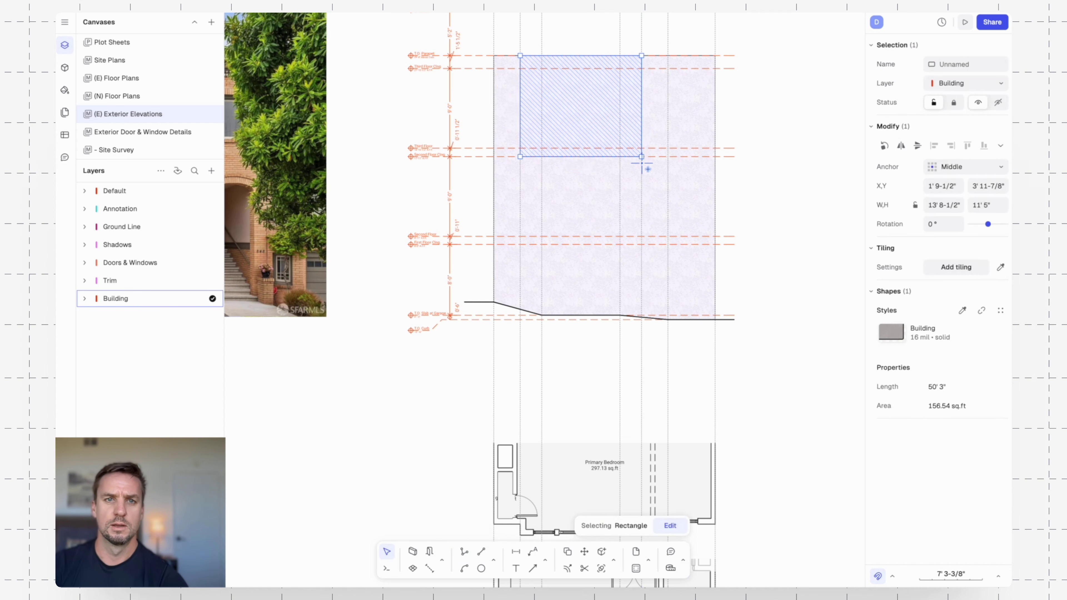
{"action": "key", "text": "Escape"}
- Draw an 8' 10" by 8' 0" garage opening rectangle between its plan guidelines, from the garage slab line up to the first floor ceiling line
{"action": "middle_click_drag", "start_coordinate": [492, 174], "coordinate": [698, 190]}
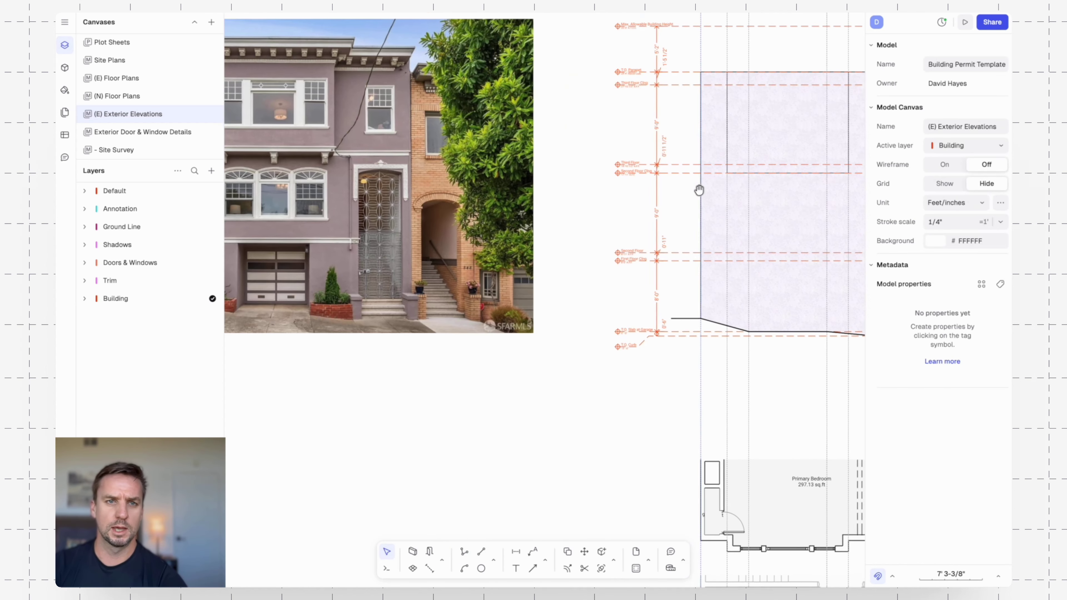
{"action": "scroll", "coordinate": [699, 189], "scroll_direction": "down", "scroll_amount": 3}
{"action": "middle_click_drag", "start_coordinate": [768, 212], "coordinate": [696, 205]}
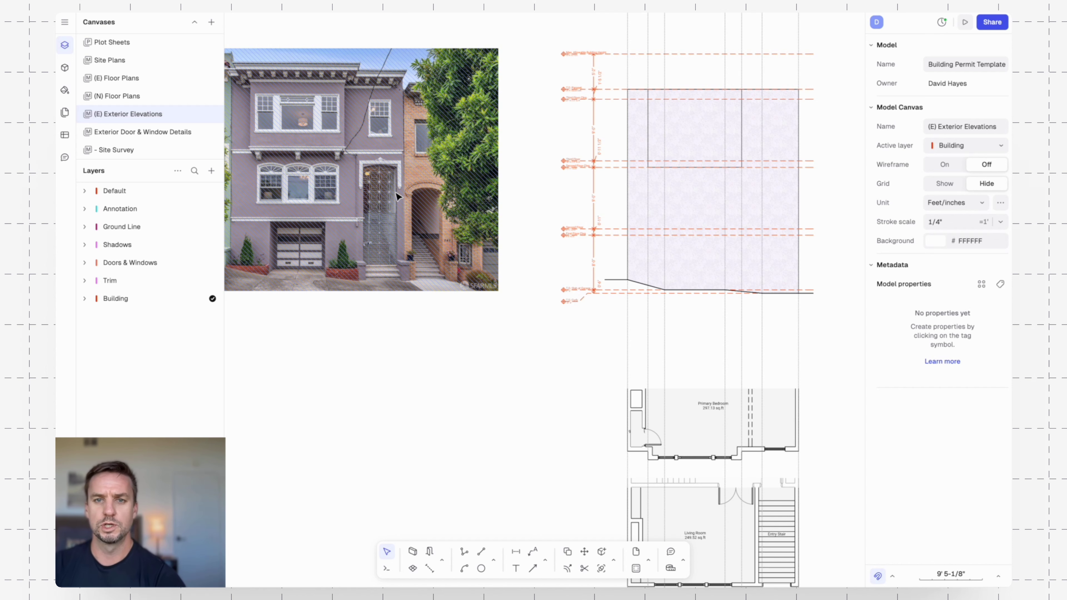
{"action": "scroll", "coordinate": [747, 273], "scroll_direction": "up", "scroll_amount": 2}
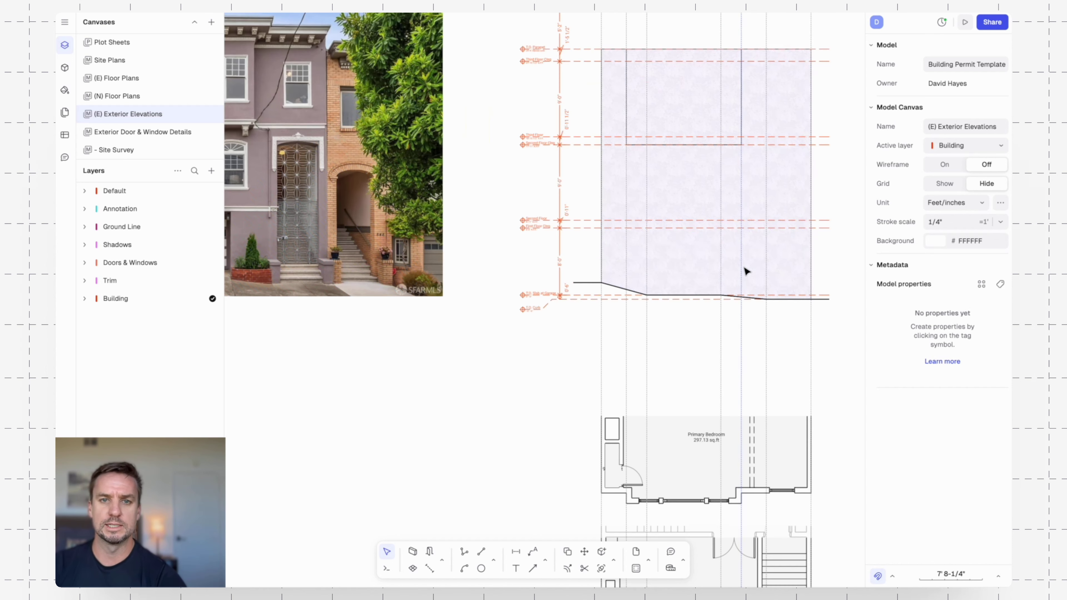
{"action": "middle_click_drag", "start_coordinate": [762, 244], "coordinate": [649, 263]}
{"action": "type", "text": "re"}
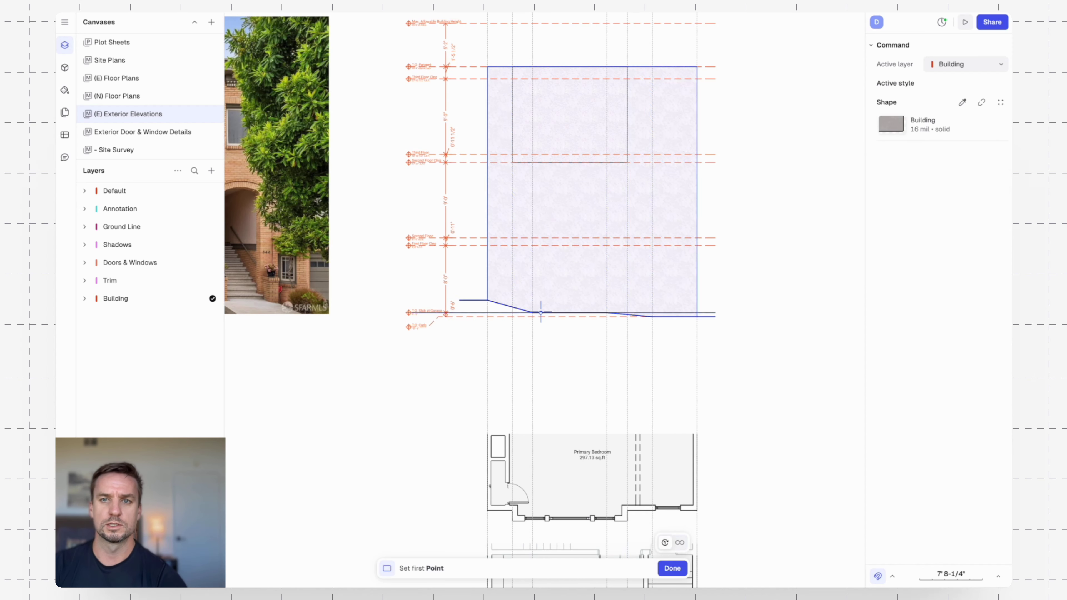
{"action": "scroll", "coordinate": [540, 312], "scroll_direction": "up", "scroll_amount": 3}
{"action": "left_click", "coordinate": [526, 314]}
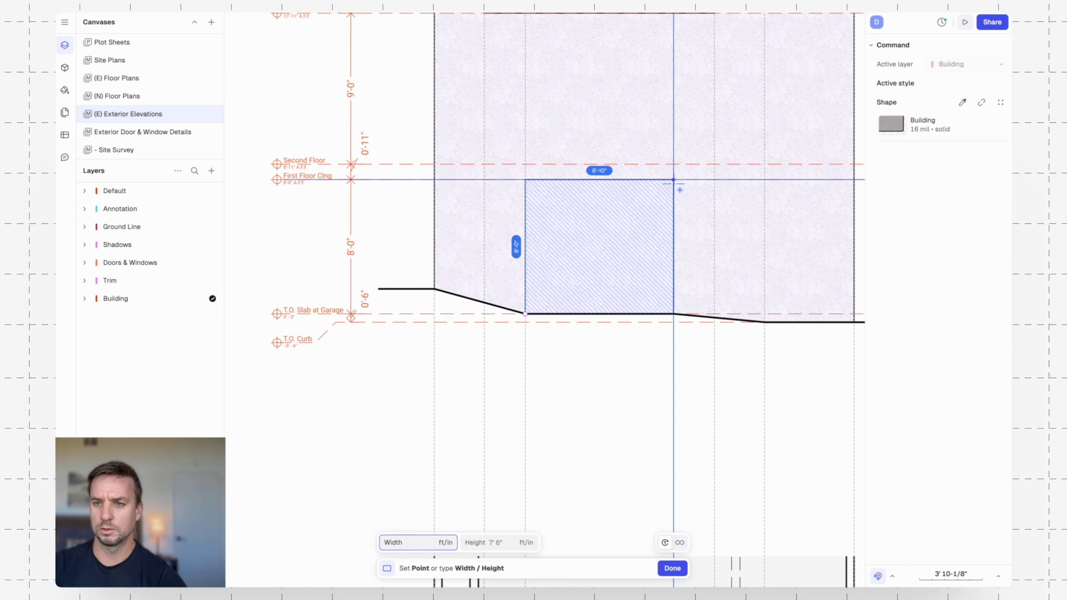
{"action": "left_click", "coordinate": [673, 180]}
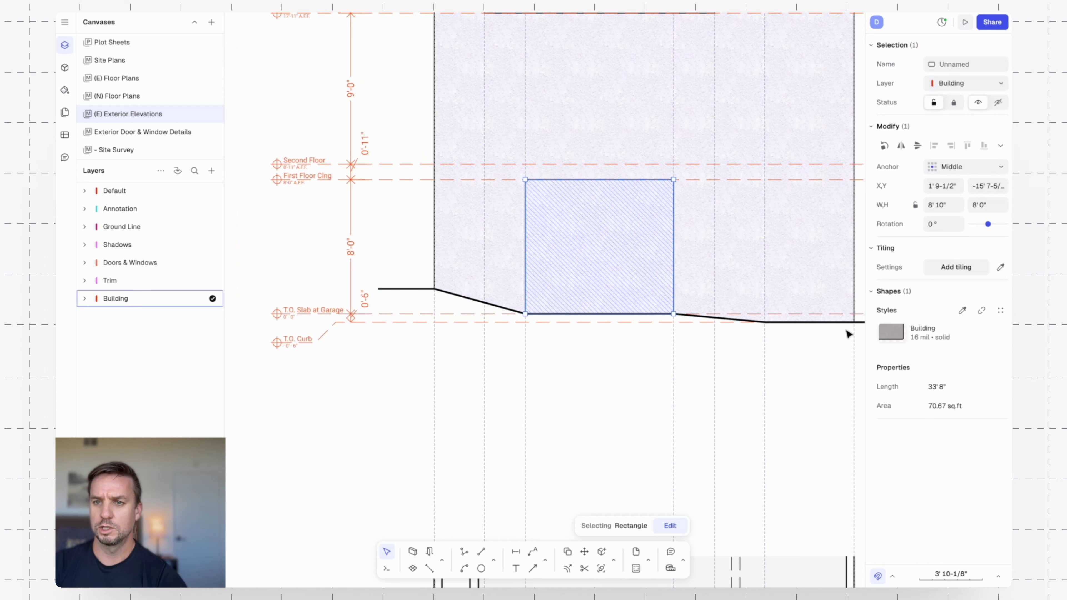
- Detach the garage rectangle from its shared style and change its fill to solid black at 20% opacity
{"action": "left_click", "coordinate": [981, 335]}
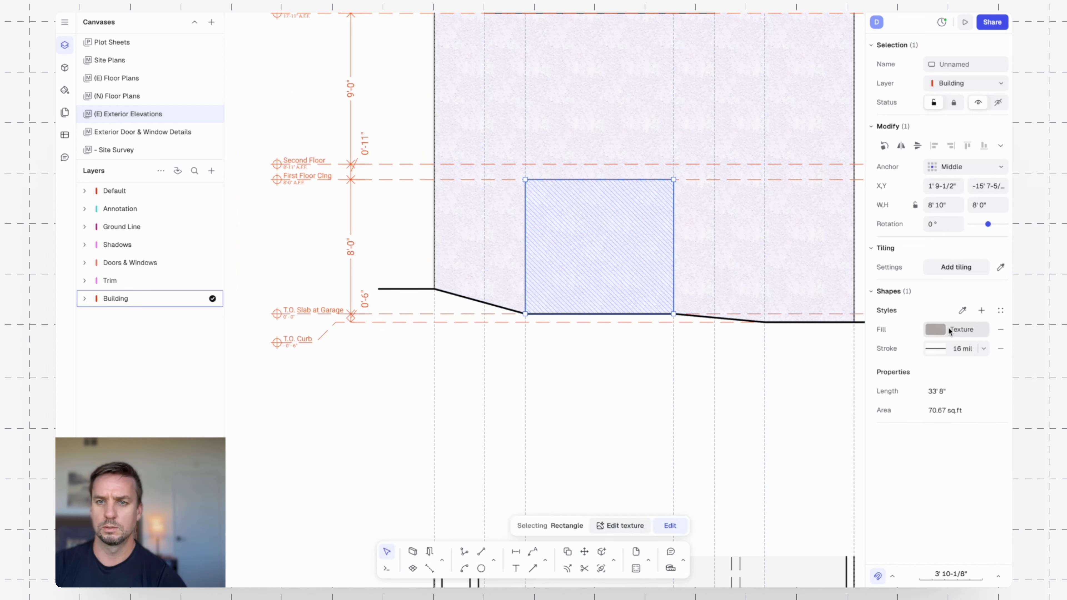
{"action": "left_click", "coordinate": [937, 332]}
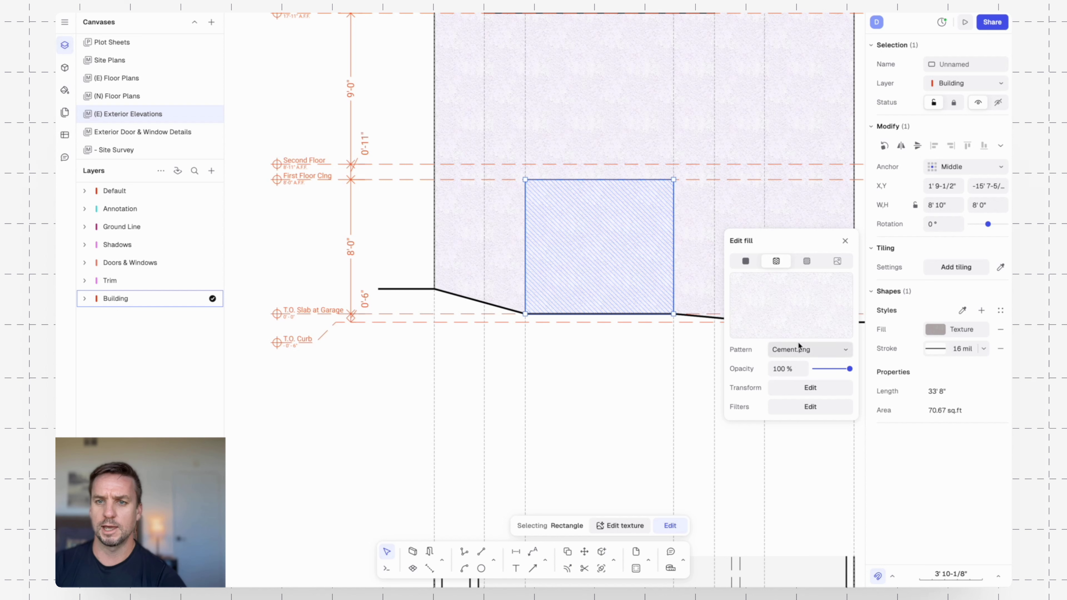
{"action": "left_click", "coordinate": [747, 263]}
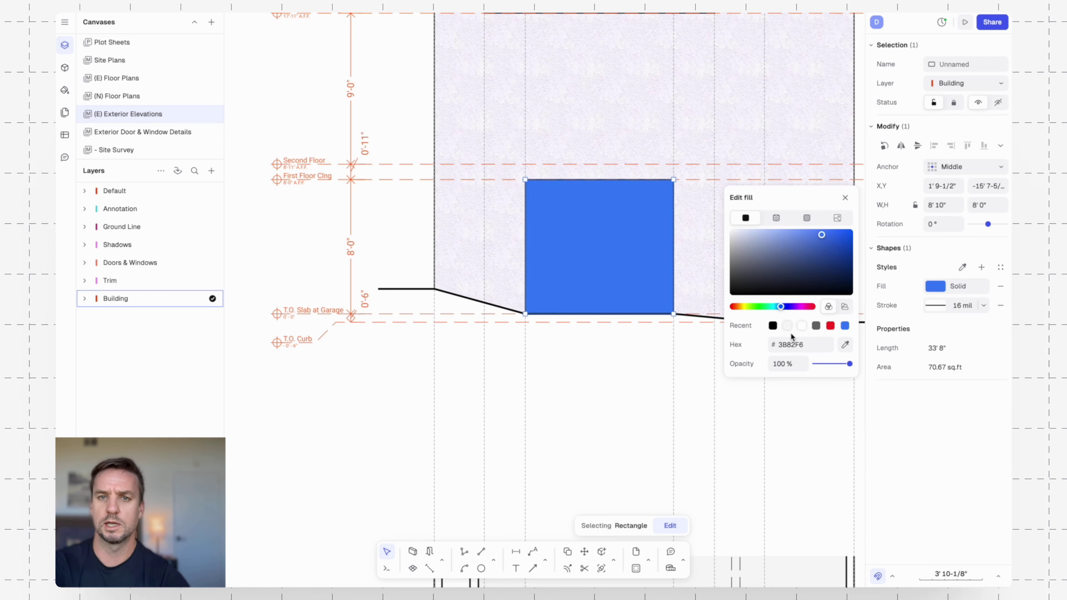
{"action": "left_click", "coordinate": [773, 327]}
{"action": "double_click", "coordinate": [781, 363]}
{"action": "type", "text": "20"}
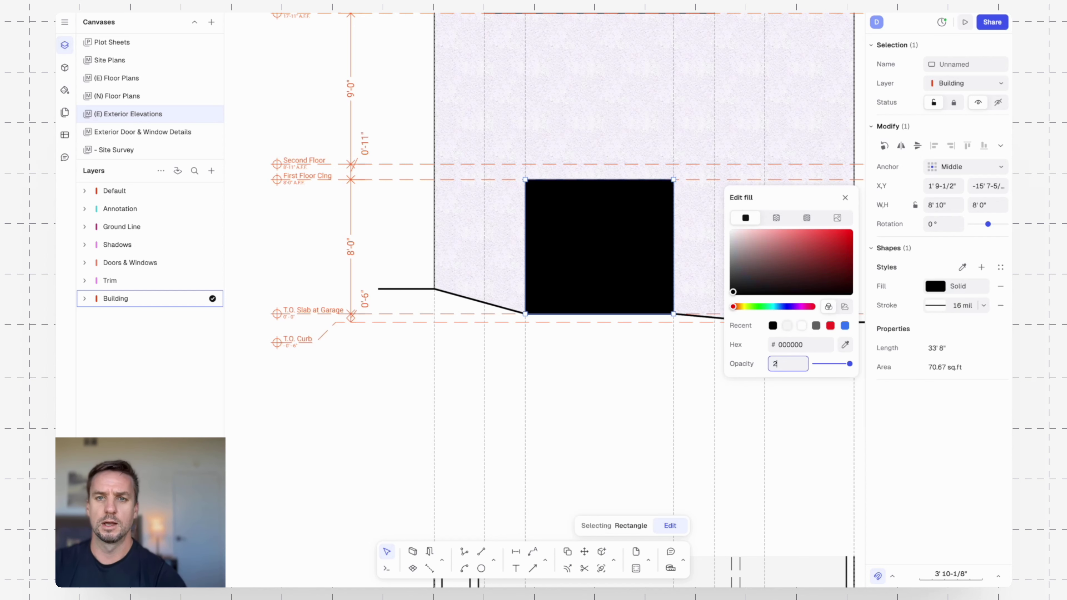
{"action": "key", "text": "Return"}
{"action": "left_click", "coordinate": [589, 459]}
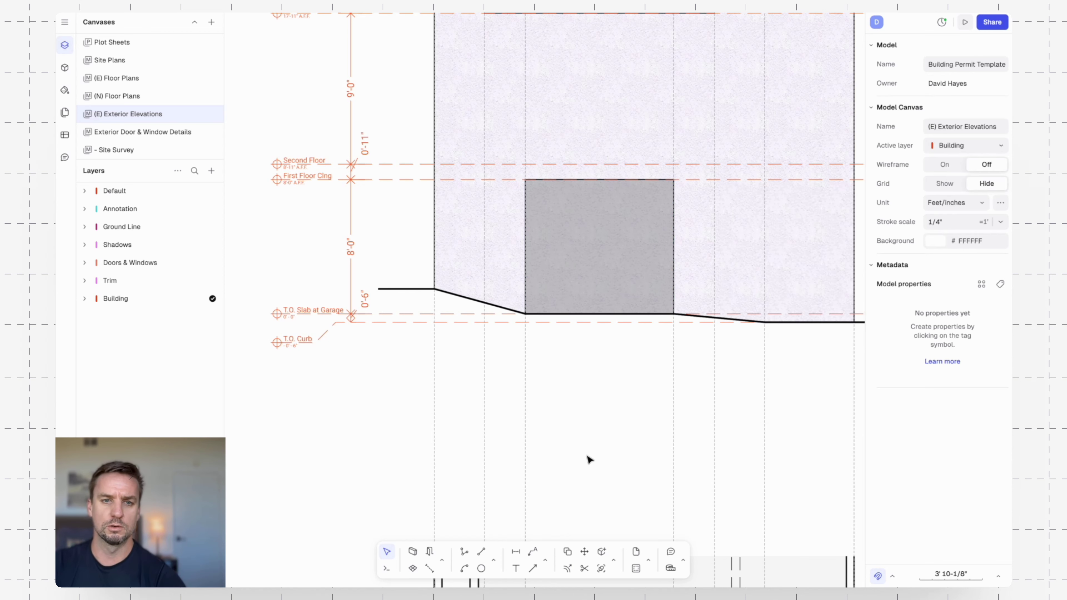
{"action": "middle_click_drag", "start_coordinate": [688, 401], "coordinate": [489, 441]}
{"action": "scroll", "coordinate": [487, 438], "scroll_direction": "down", "scroll_amount": 5}
{"action": "left_click", "coordinate": [448, 359]}
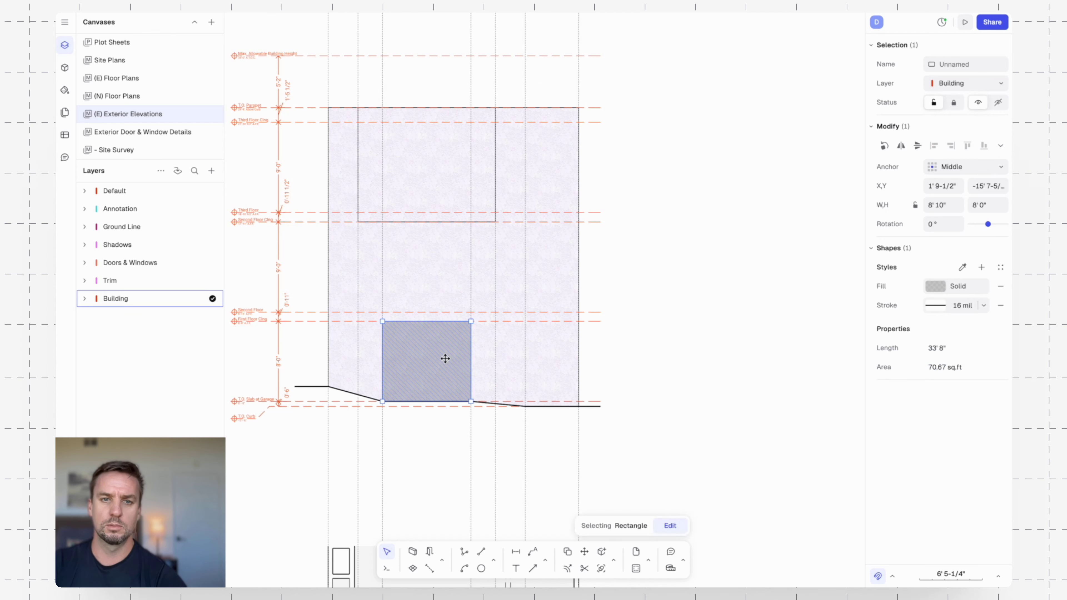
{"action": "key", "text": "c"}
{"action": "left_click", "coordinate": [383, 400]}
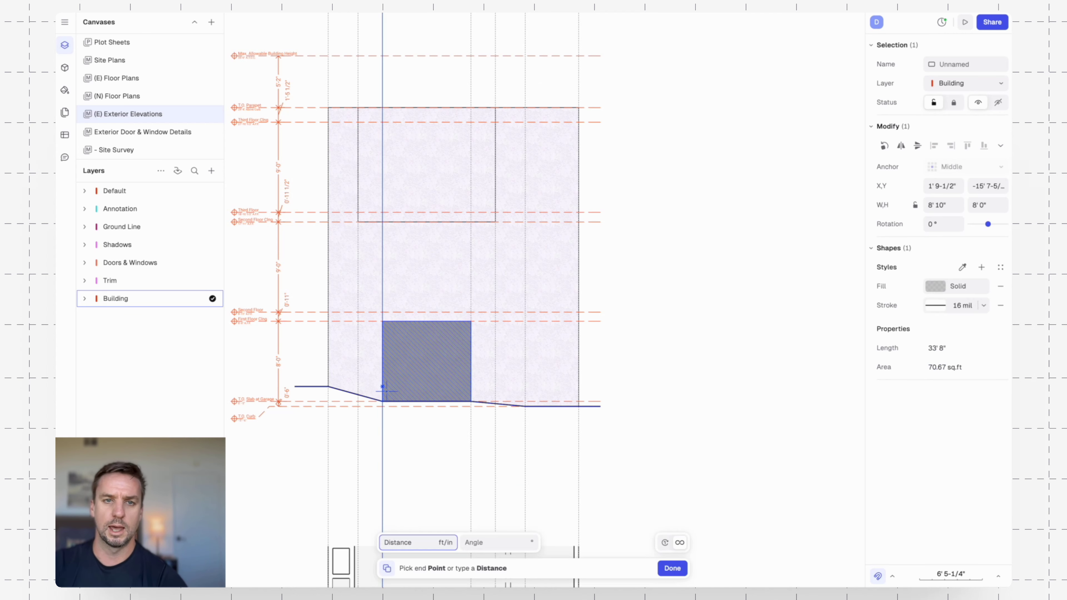
{"action": "key", "text": "Escape"}
{"action": "key", "text": "Escape"}
- Select the vertical guidelines between the elevation and the floor plans and delete them
{"action": "middle_click_drag", "start_coordinate": [612, 395], "coordinate": [851, 330]}
{"action": "scroll", "coordinate": [710, 303], "scroll_direction": "down", "scroll_amount": 3}
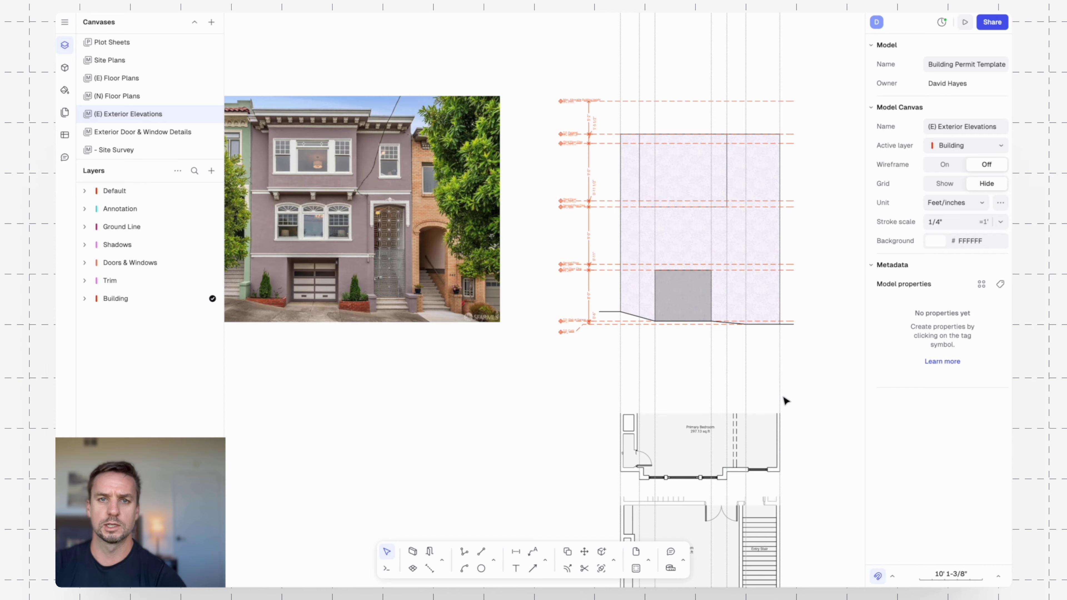
{"action": "middle_click_drag", "start_coordinate": [784, 400], "coordinate": [631, 241]}
{"action": "middle_click_drag", "start_coordinate": [692, 374], "coordinate": [626, 264]}
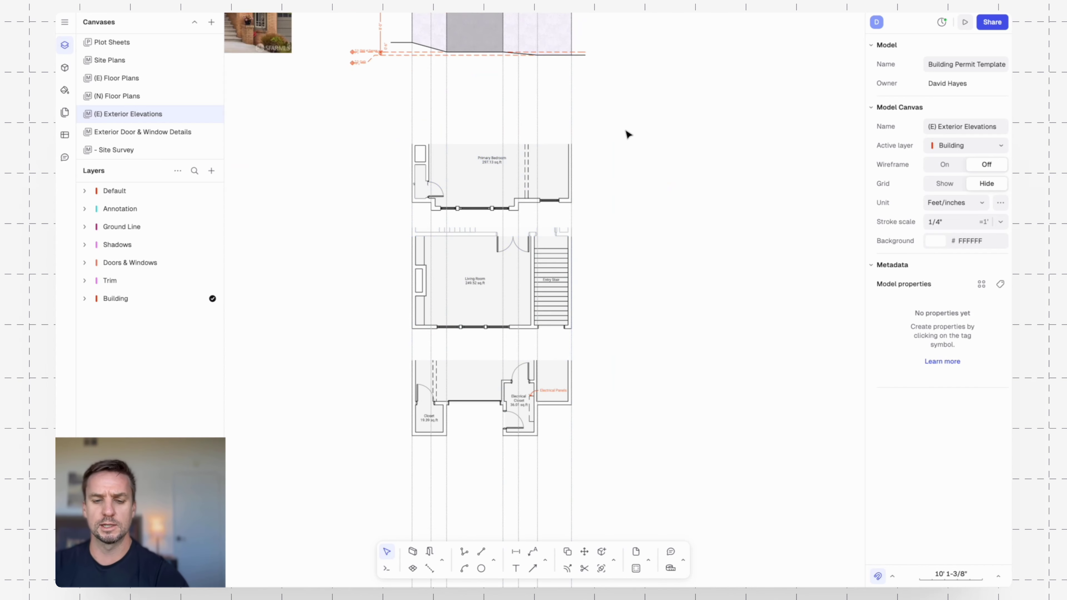
{"action": "middle_click_drag", "start_coordinate": [627, 135], "coordinate": [636, 198]}
{"action": "left_click_drag", "start_coordinate": [636, 136], "coordinate": [428, 145]}
{"action": "key", "text": "Delete"}
{"action": "type", "text": "g"}
{"action": "key", "text": "Return"}
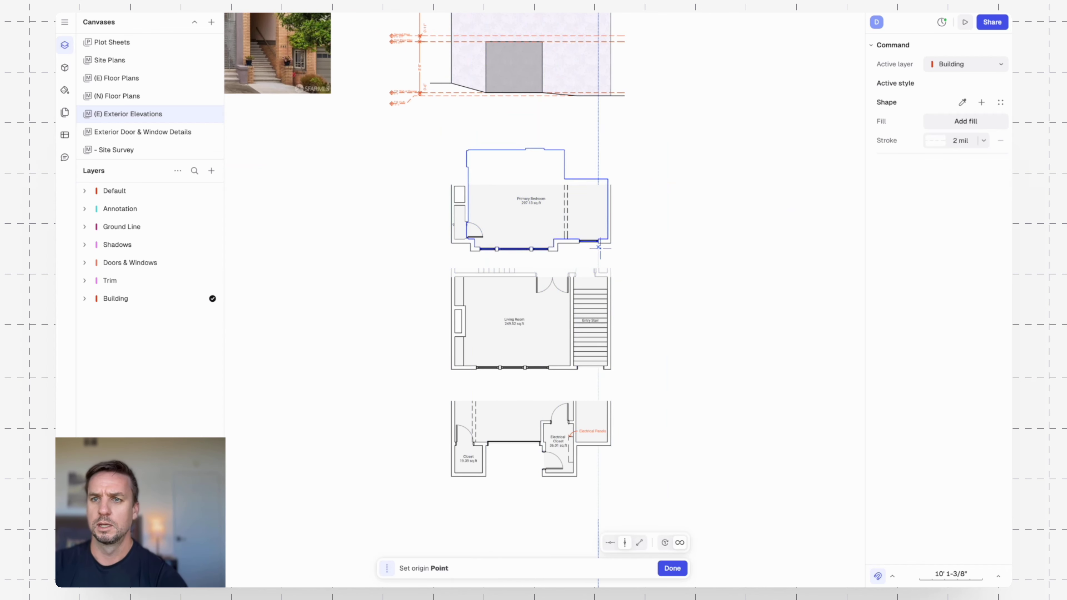
{"action": "key", "text": "Escape"}
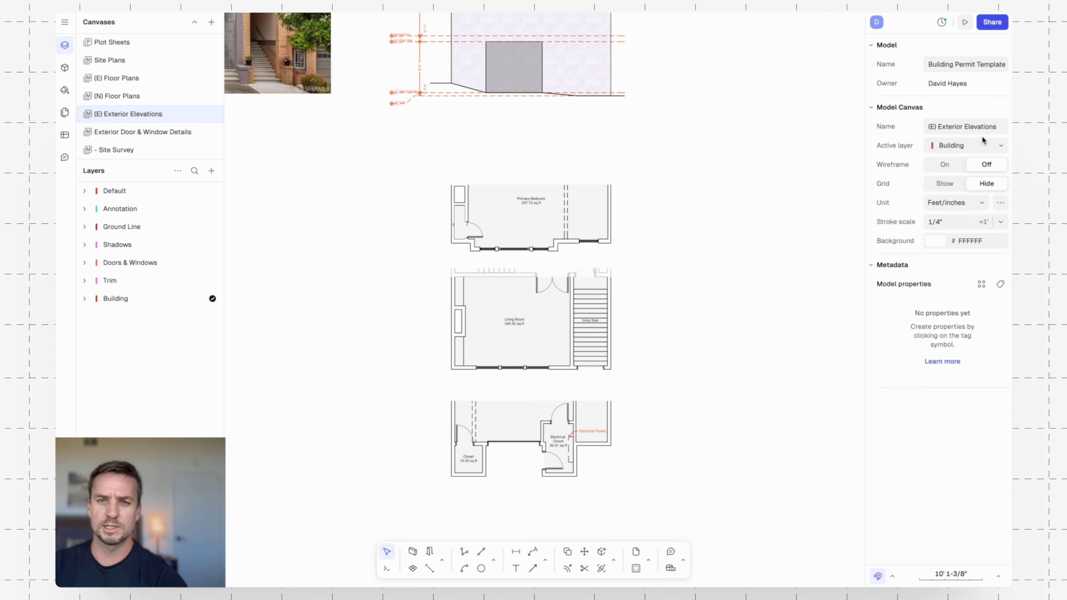
{"action": "key", "text": "Return"}
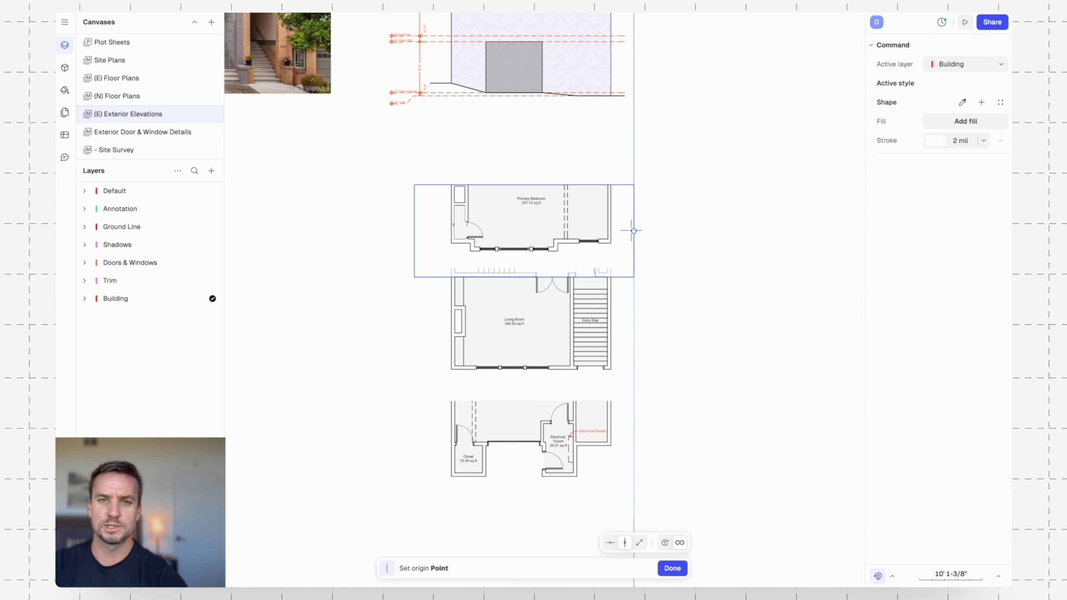
{"action": "scroll", "coordinate": [584, 220], "scroll_direction": "up", "scroll_amount": 5}
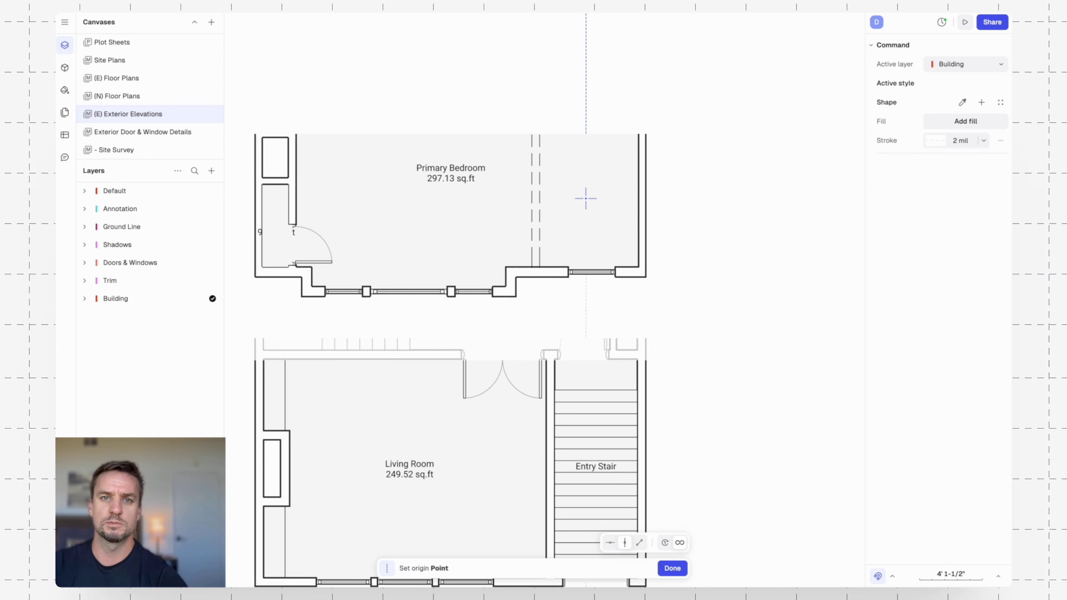
{"action": "key", "text": "Escape"}
{"action": "scroll", "coordinate": [572, 209], "scroll_direction": "down", "scroll_amount": 3}
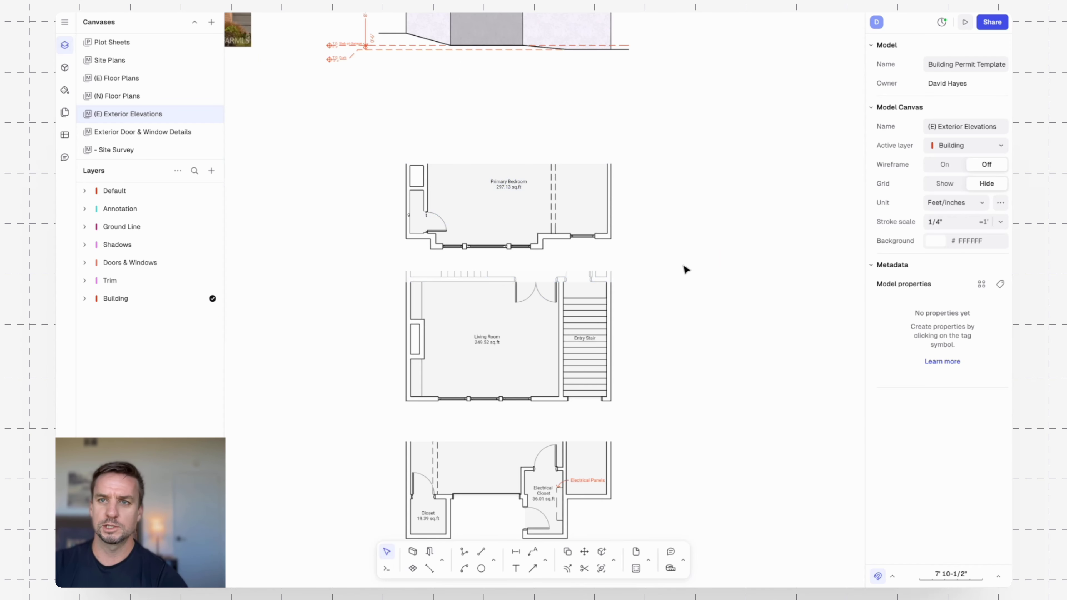
{"action": "scroll", "coordinate": [685, 269], "scroll_direction": "down", "scroll_amount": 5}
{"action": "scroll", "coordinate": [686, 270], "scroll_direction": "right", "scroll_amount": 3}
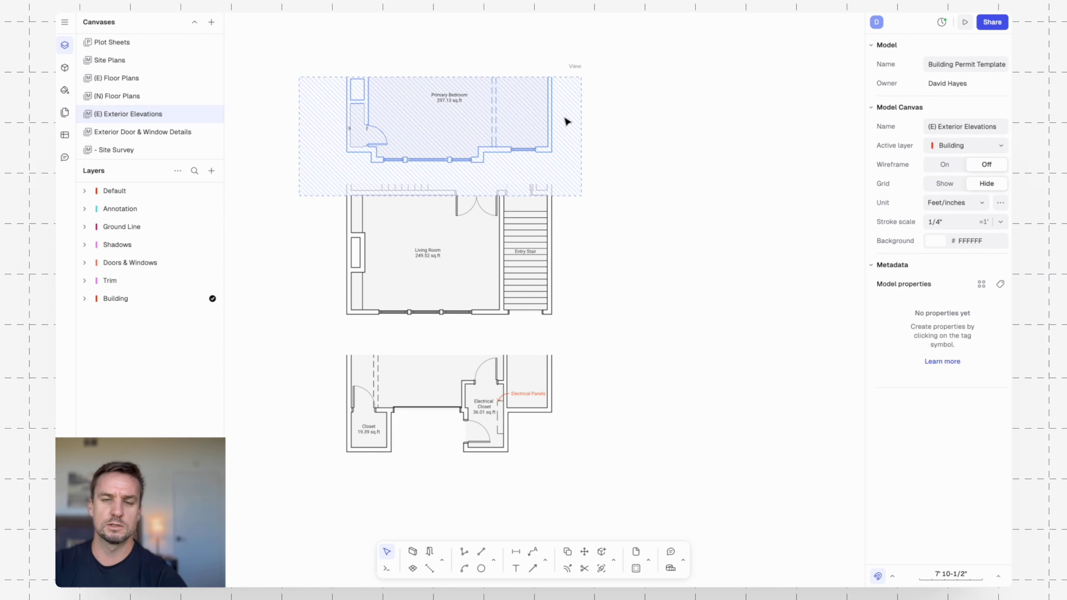
- Create a layer named Views and move it below the Building layer
{"action": "left_click", "coordinate": [528, 122]}
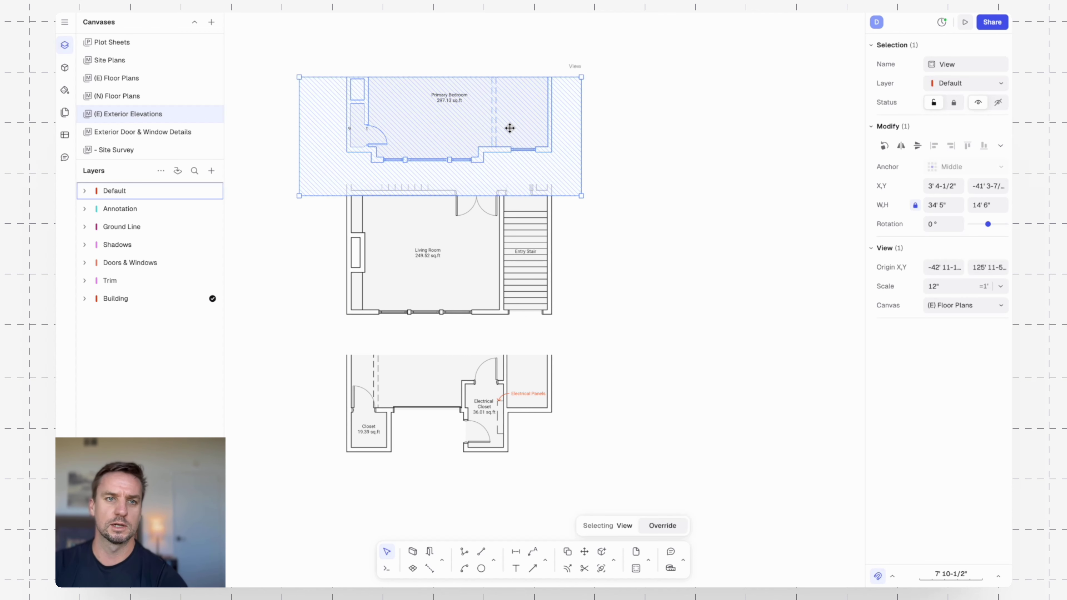
{"action": "key", "text": "Escape"}
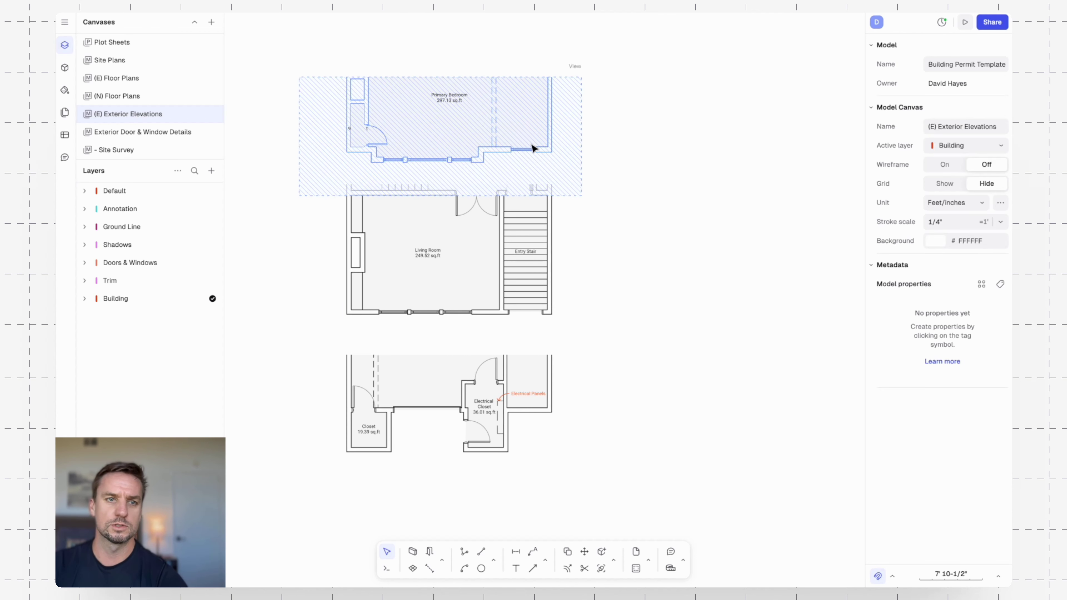
{"action": "left_click", "coordinate": [212, 171]}
{"action": "left_click", "coordinate": [219, 192]}
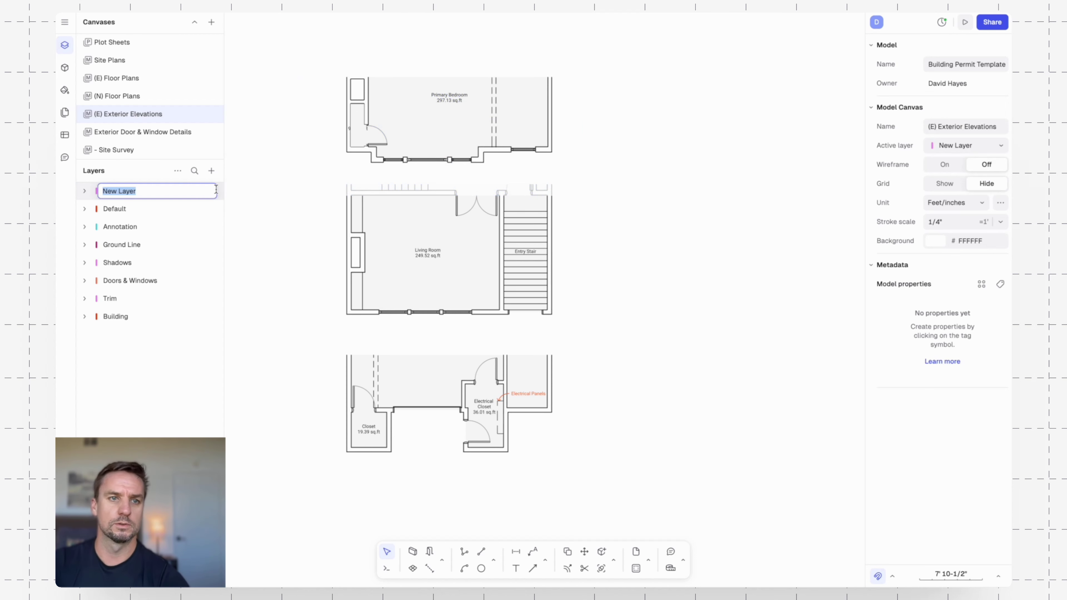
{"action": "type", "text": "Views"}
{"action": "key", "text": "Return"}
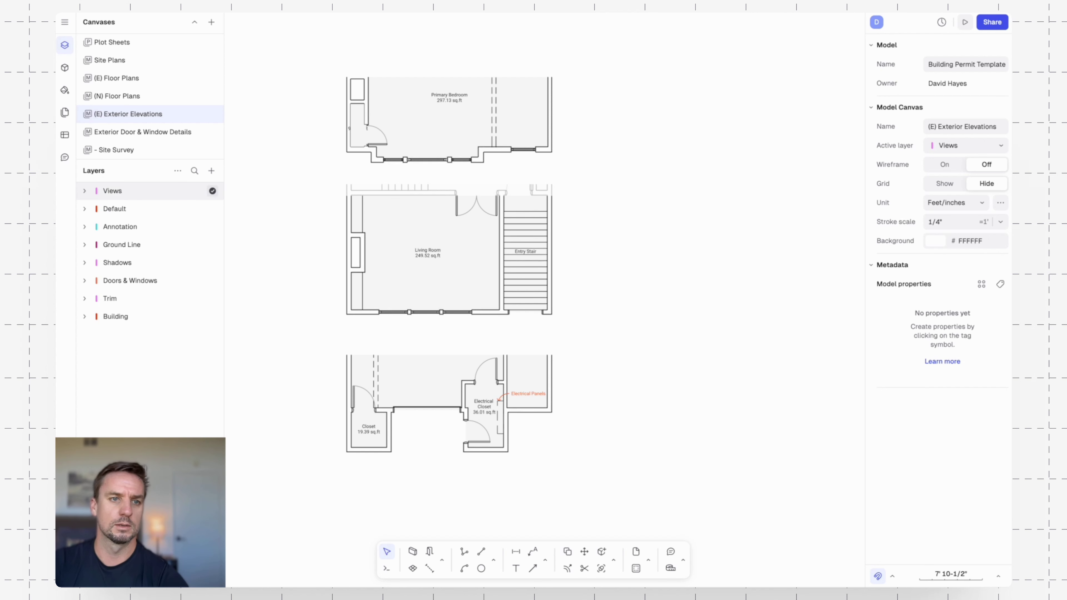
{"action": "left_click_drag", "start_coordinate": [181, 195], "coordinate": [172, 328]}
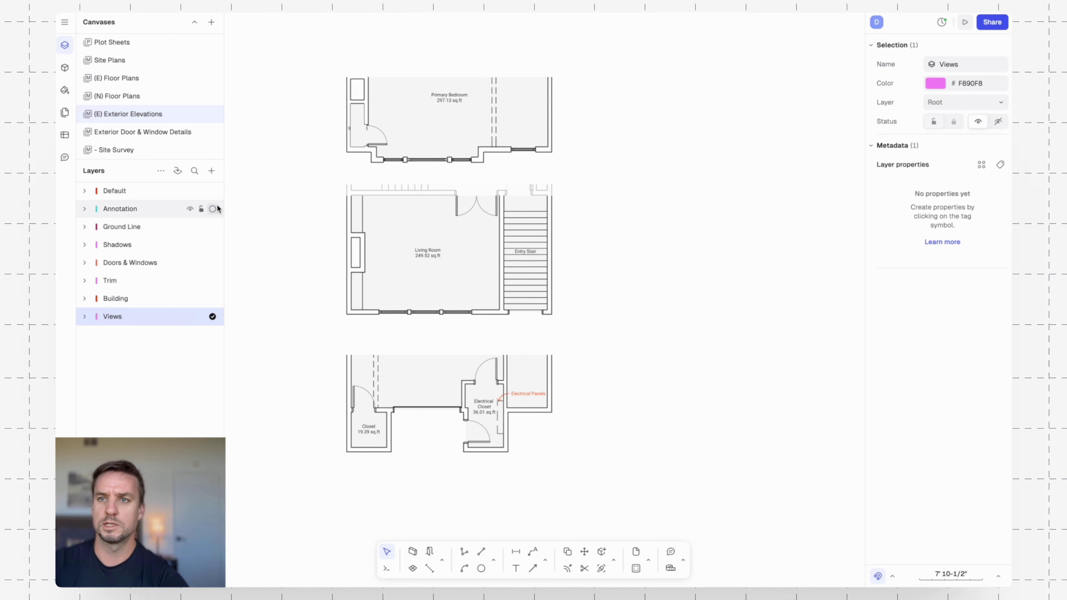
- Make Default the active layer and move the three floor plan views onto the Views layer
{"action": "left_click", "coordinate": [212, 191]}
{"action": "left_click_drag", "start_coordinate": [683, 114], "coordinate": [432, 377]}
{"action": "left_click", "coordinate": [1004, 84]}
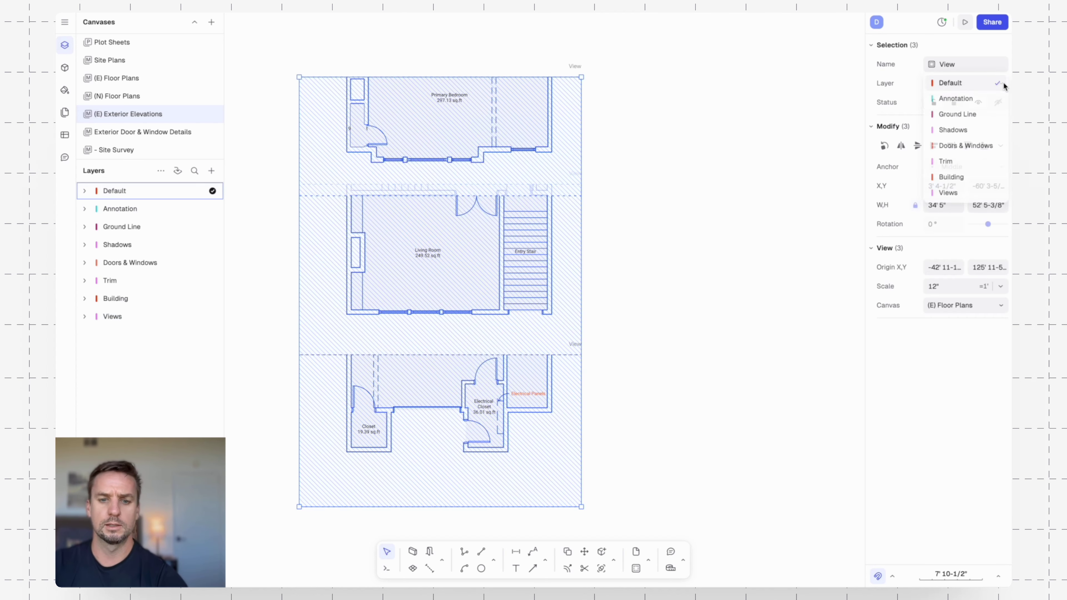
{"action": "left_click", "coordinate": [966, 192]}
{"action": "left_click", "coordinate": [682, 263]}
- Place vertical guidelines at both jambs of the entry opening below the Entry Stair in the living room plan
{"action": "type", "text": "x"}
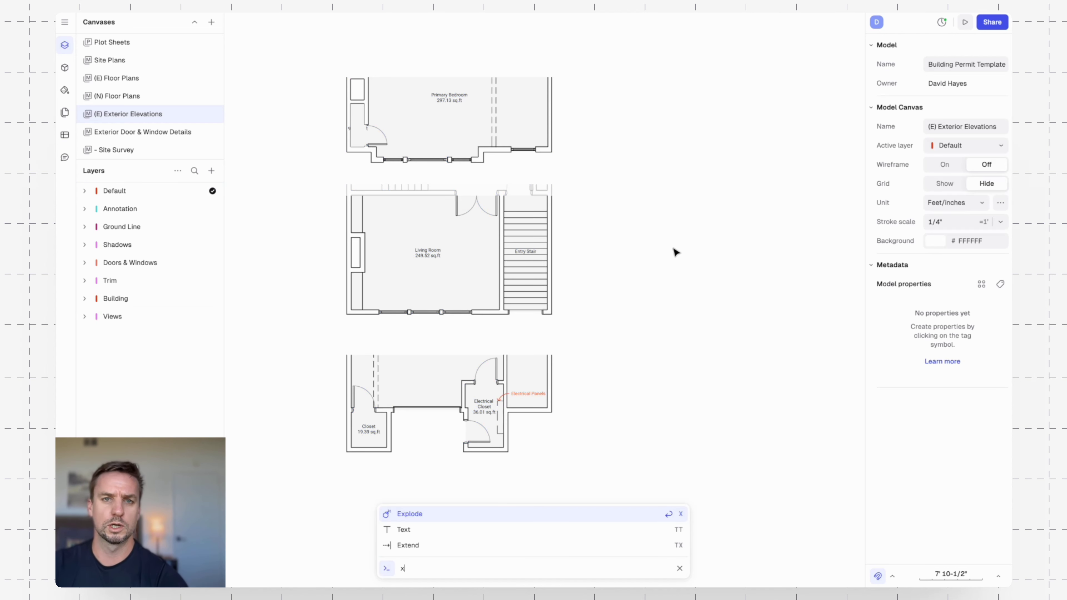
{"action": "key", "text": "BackSpace"}
{"action": "type", "text": "g"}
{"action": "key", "text": "Return"}
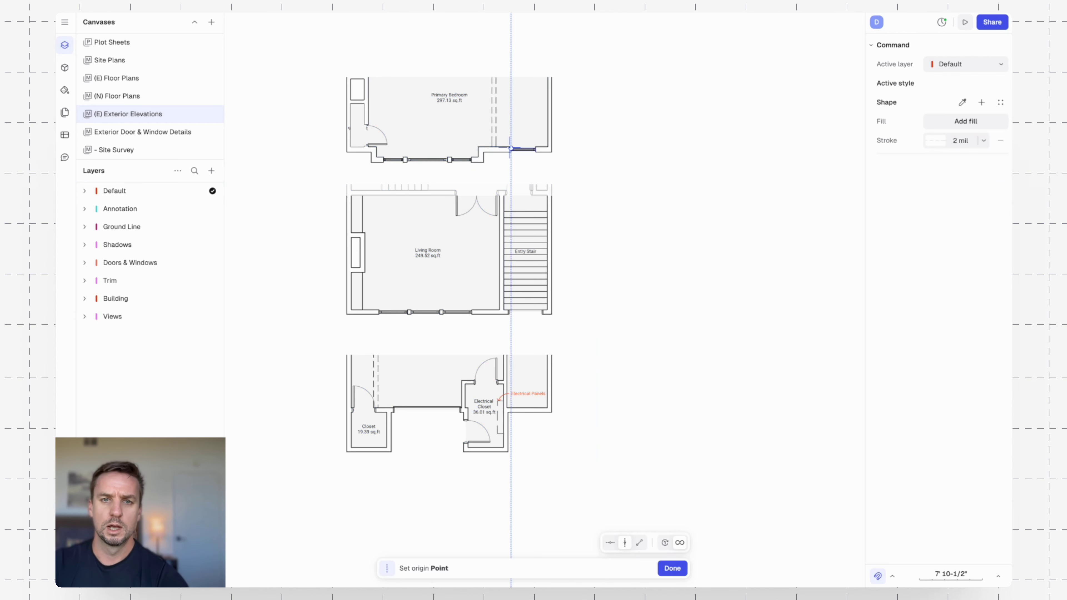
{"action": "scroll", "coordinate": [506, 310], "scroll_direction": "up", "scroll_amount": 5}
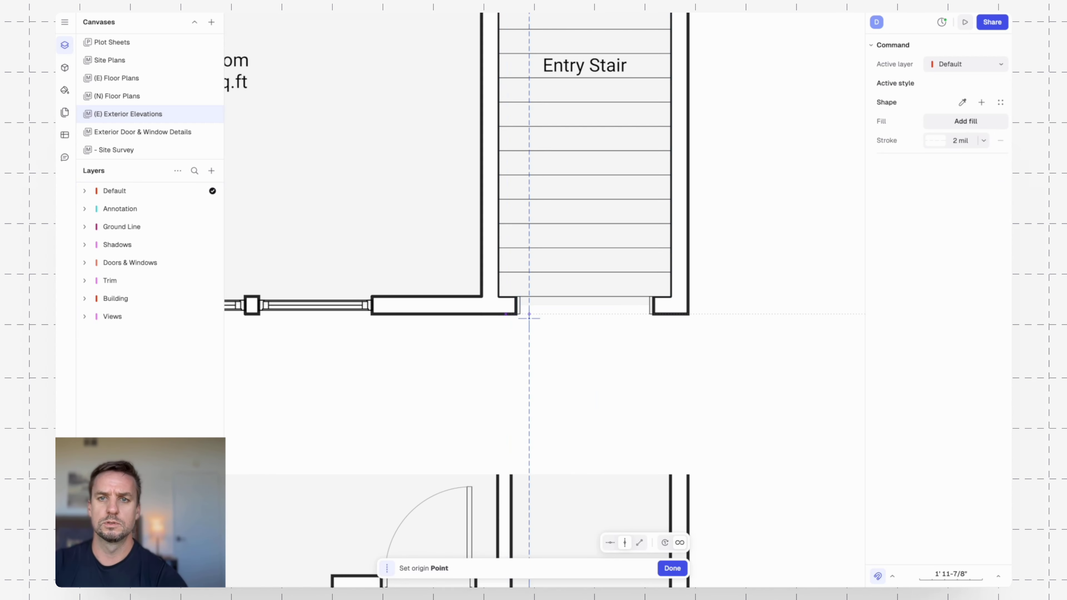
{"action": "left_click", "coordinate": [520, 313]}
{"action": "left_click", "coordinate": [649, 314]}
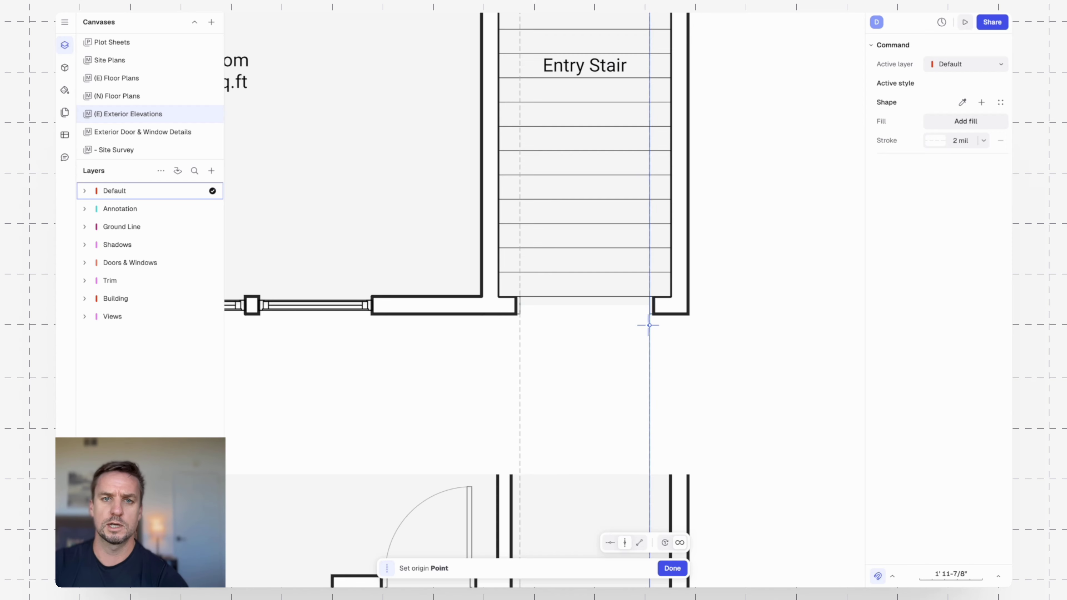
{"action": "key", "text": "Escape"}
{"action": "scroll", "coordinate": [705, 274], "scroll_direction": "down", "scroll_amount": 5}
{"action": "scroll", "coordinate": [705, 270], "scroll_direction": "up", "scroll_amount": 15}
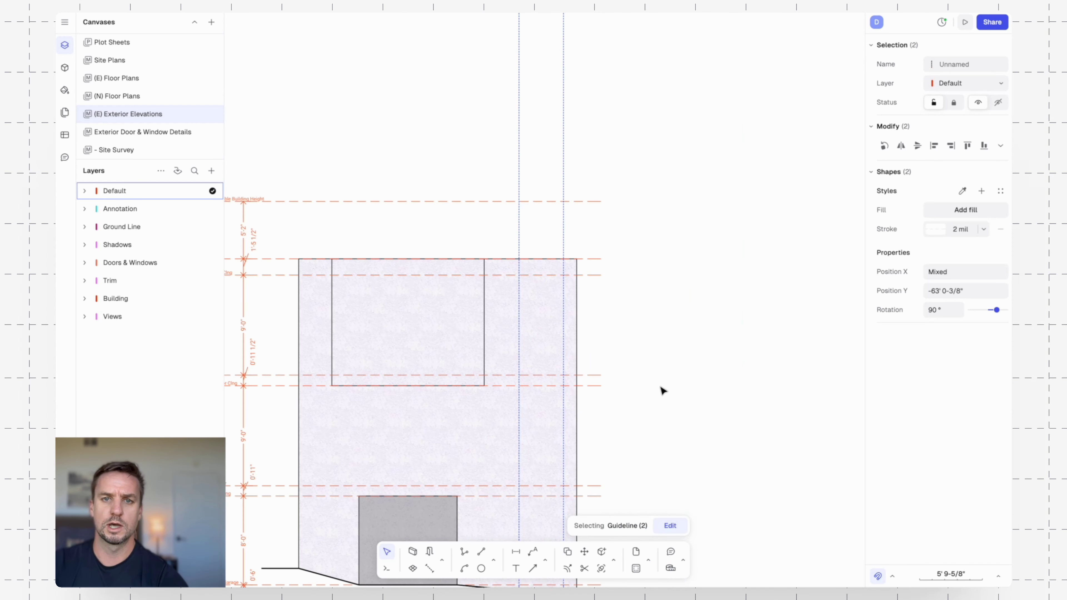
- Copy the garage rectangle to the entry guidelines and resize it to 4' 0" wide, reaching just below the second floor ceiling line
{"action": "left_click", "coordinate": [439, 310]}
{"action": "type", "text": "cc"}
{"action": "left_click", "coordinate": [410, 318]}
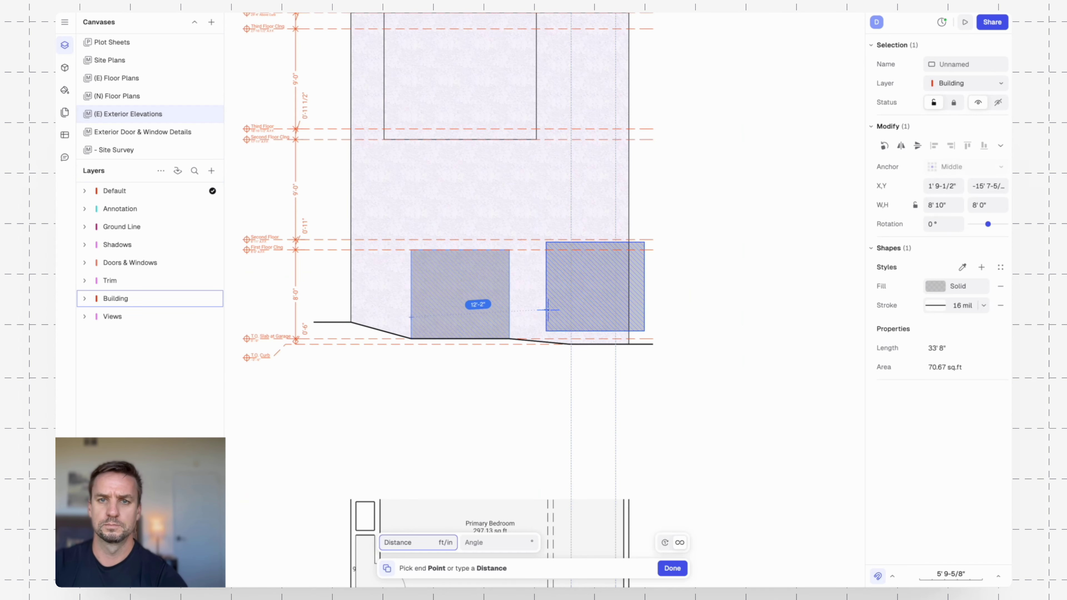
{"action": "left_click", "coordinate": [571, 317]}
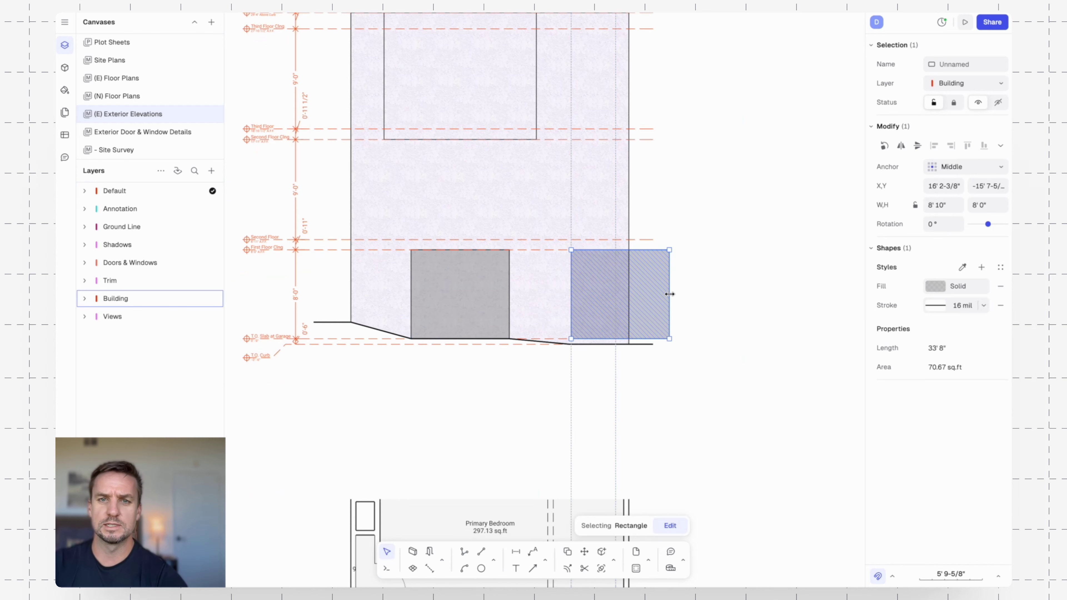
{"action": "left_click_drag", "start_coordinate": [670, 294], "coordinate": [590, 207]}
{"action": "scroll", "coordinate": [679, 198], "scroll_direction": "up", "scroll_amount": 3}
{"action": "left_click", "coordinate": [754, 263]}
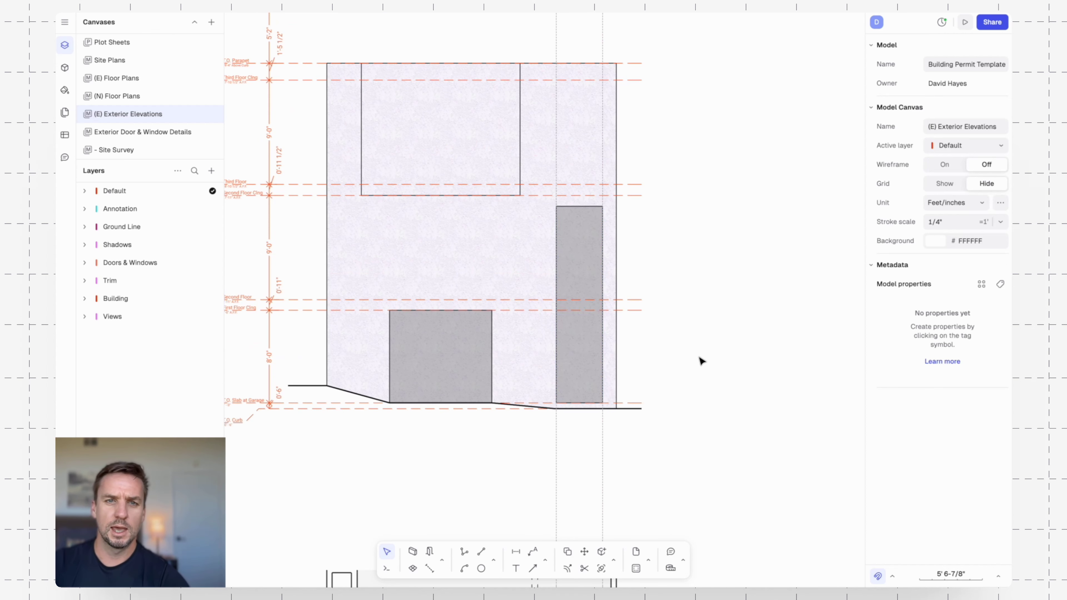
- Convert the entry opening's top edge to an arc and raise its midpoint into a shallow arch like the photo's
{"action": "left_click_drag", "start_coordinate": [278, 232], "coordinate": [793, 218]}
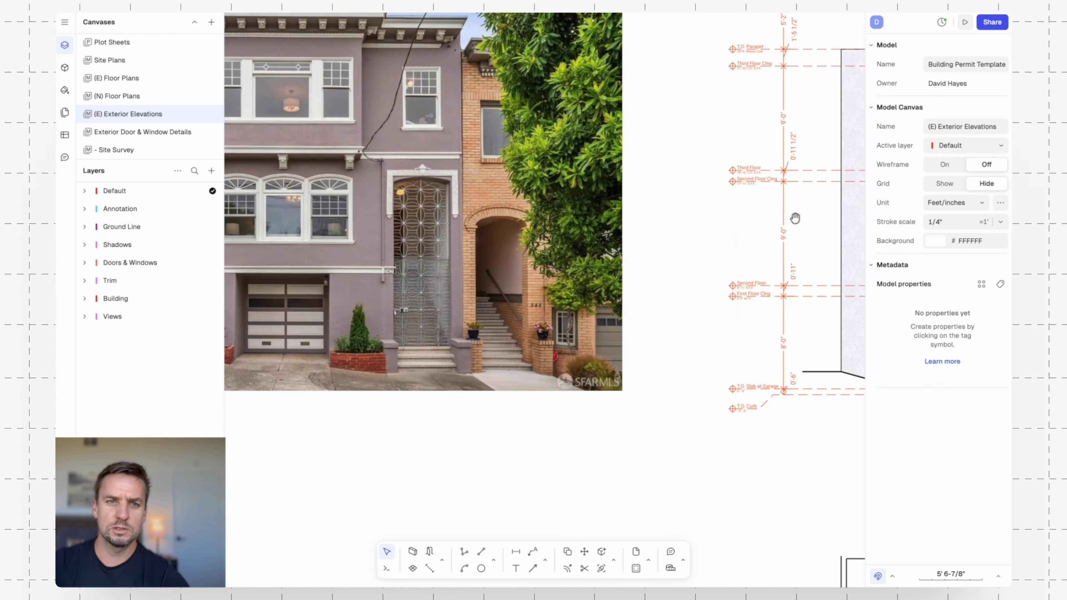
{"action": "scroll", "coordinate": [420, 185], "scroll_direction": "up", "scroll_amount": 10, "text": "ctrl"}
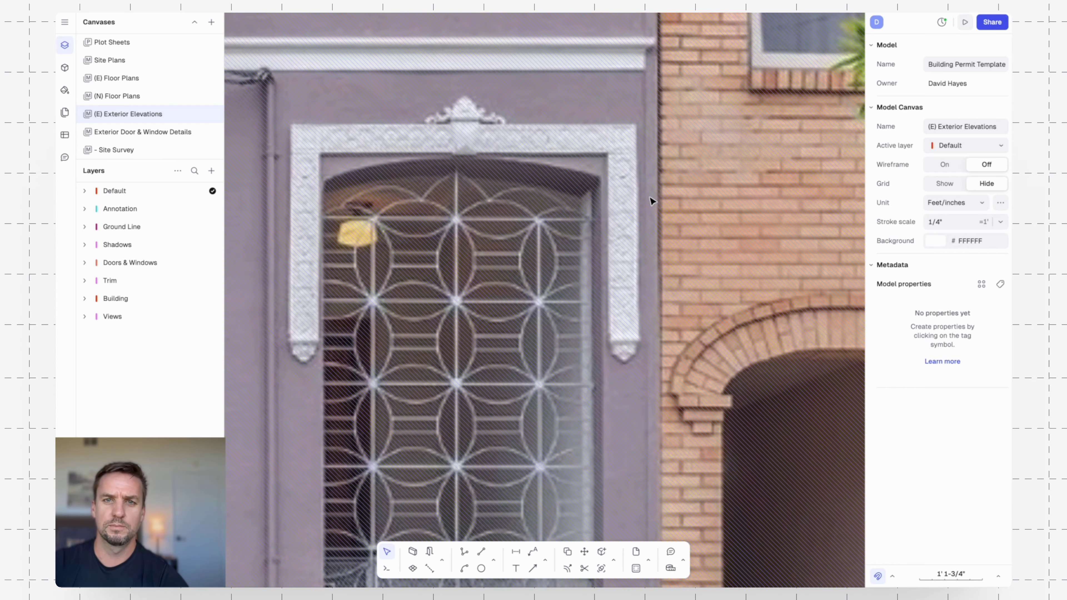
{"action": "scroll", "coordinate": [578, 184], "scroll_direction": "down", "scroll_amount": 10, "text": "ctrl"}
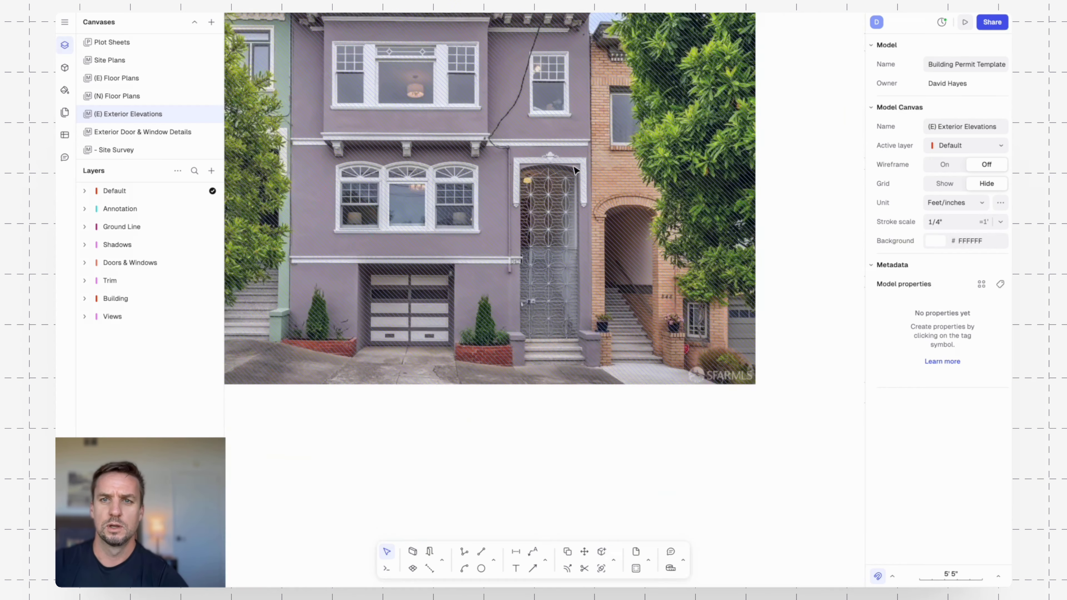
{"action": "middle_click_drag", "start_coordinate": [781, 194], "coordinate": [314, 165]}
{"action": "scroll", "coordinate": [731, 193], "scroll_direction": "up", "scroll_amount": 4}
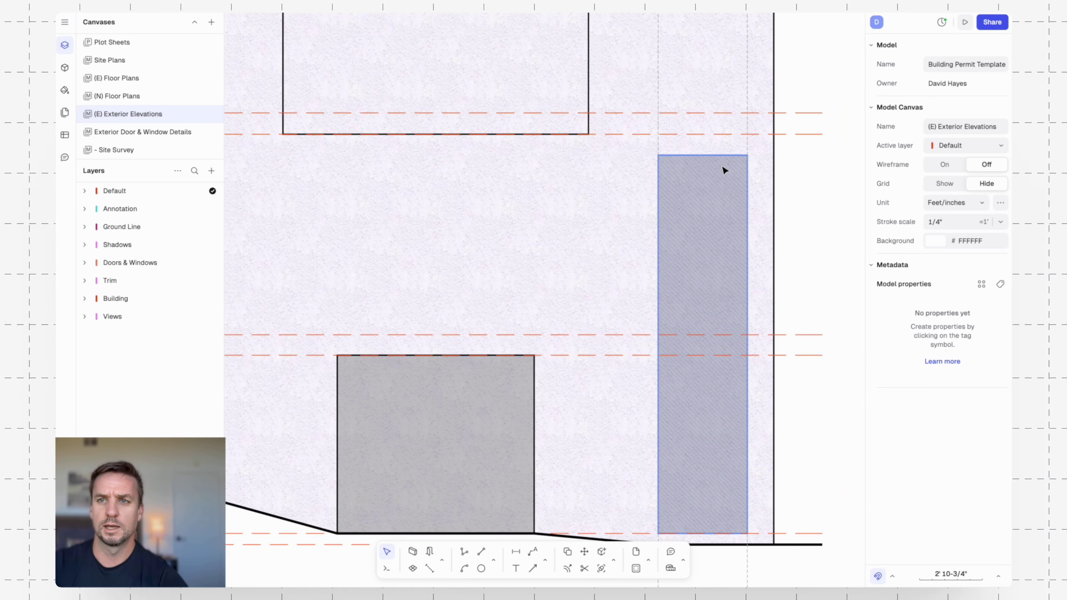
{"action": "double_click", "coordinate": [724, 170]}
{"action": "left_click", "coordinate": [717, 156]}
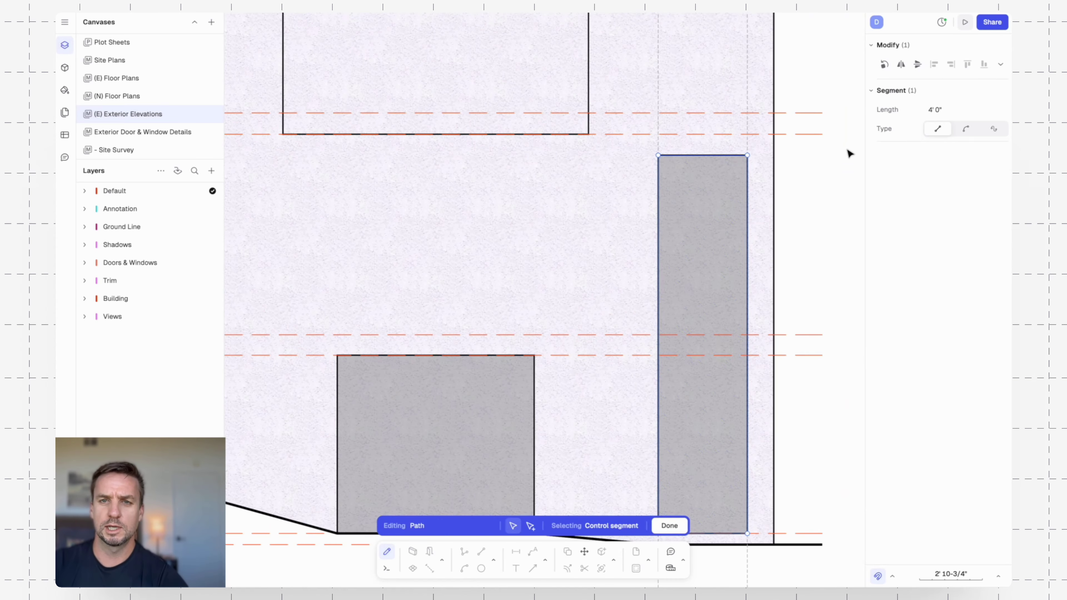
{"action": "scroll", "coordinate": [846, 154], "scroll_direction": "right", "scroll_amount": 3}
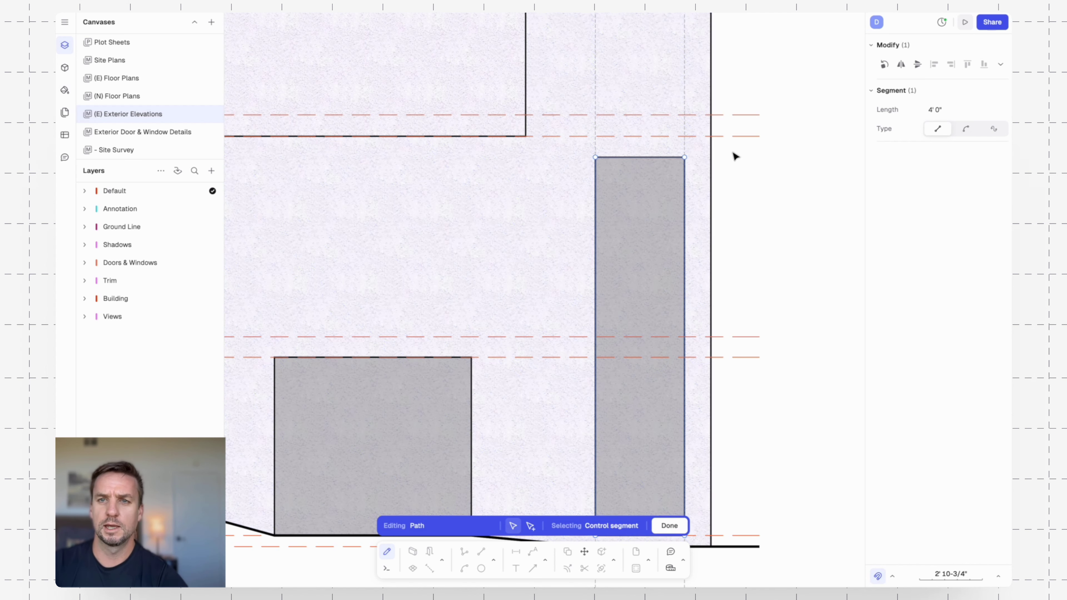
{"action": "left_click", "coordinate": [972, 134]}
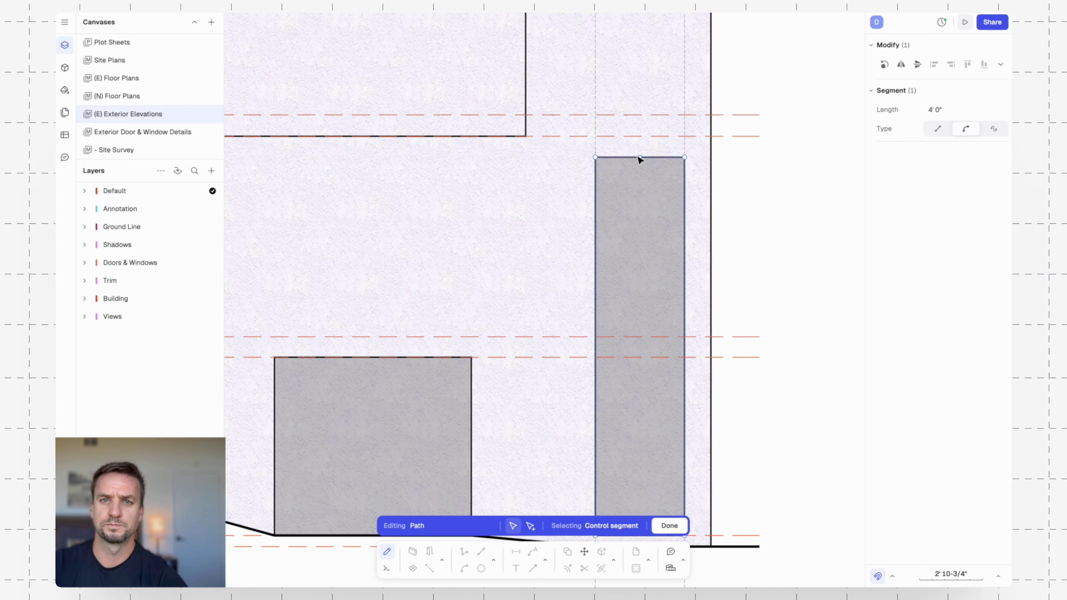
{"action": "scroll", "coordinate": [668, 158], "scroll_direction": "up", "scroll_amount": 5, "text": "ctrl"}
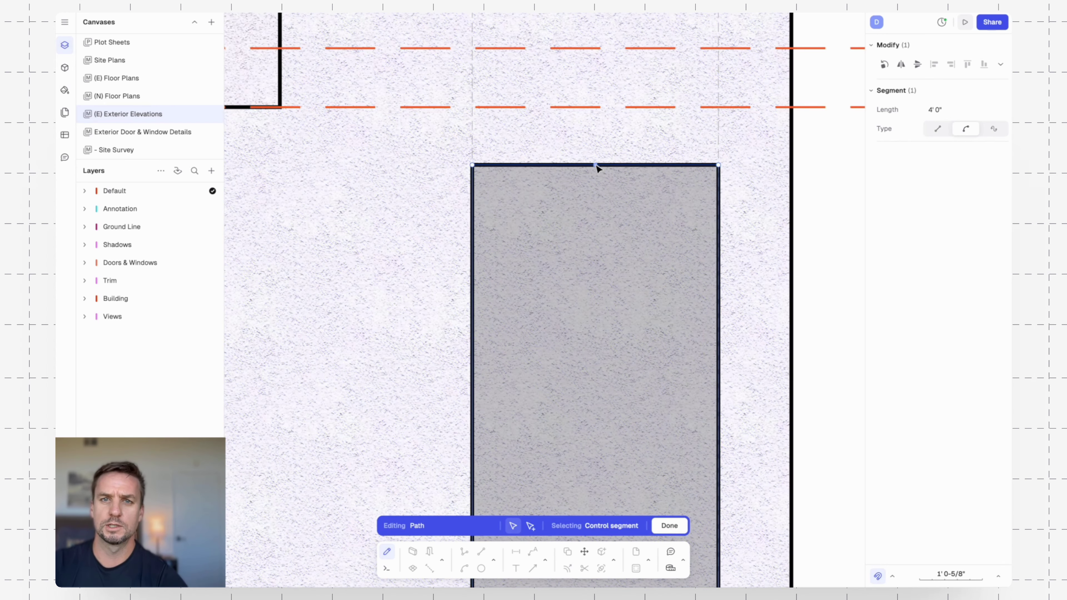
{"action": "left_click_drag", "start_coordinate": [597, 165], "coordinate": [597, 137]}
{"action": "key", "text": "Escape"}
{"action": "key", "text": "Escape"}
{"action": "scroll", "coordinate": [785, 250], "scroll_direction": "down", "scroll_amount": 10}
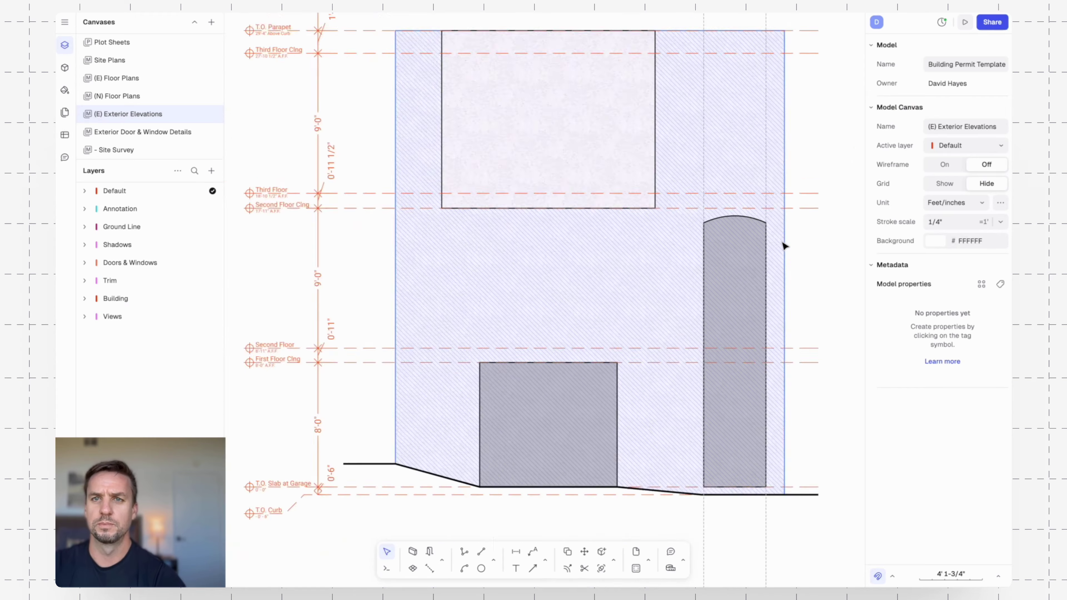
- Select the two vertical entry guidelines crossing the elevation and delete them
{"action": "scroll", "coordinate": [784, 256], "scroll_direction": "up", "scroll_amount": 3}
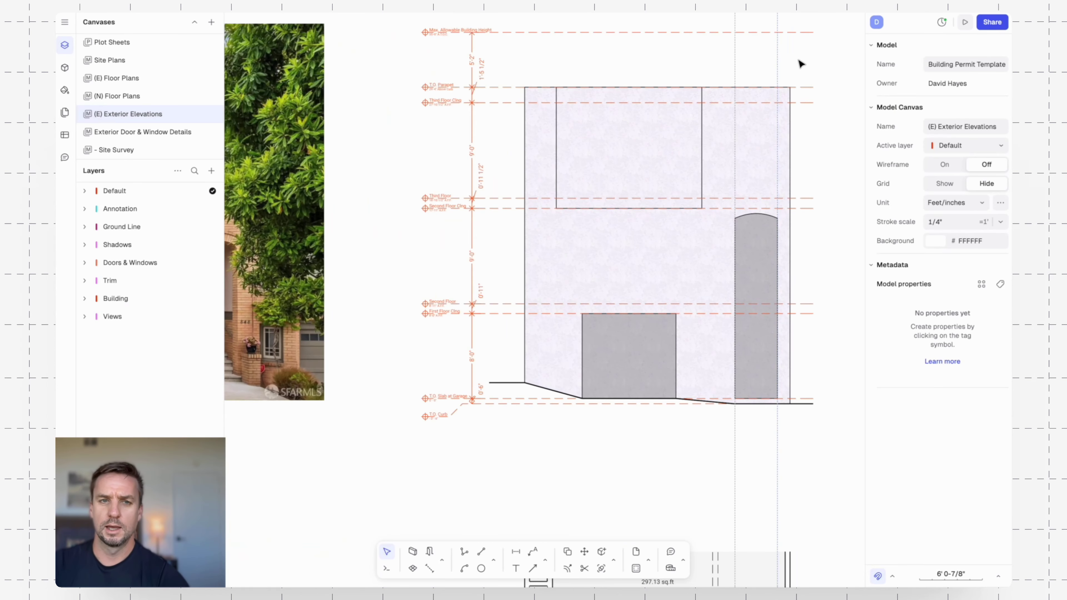
{"action": "left_click_drag", "start_coordinate": [716, 57], "coordinate": [711, 58]}
{"action": "key", "text": "Delete"}
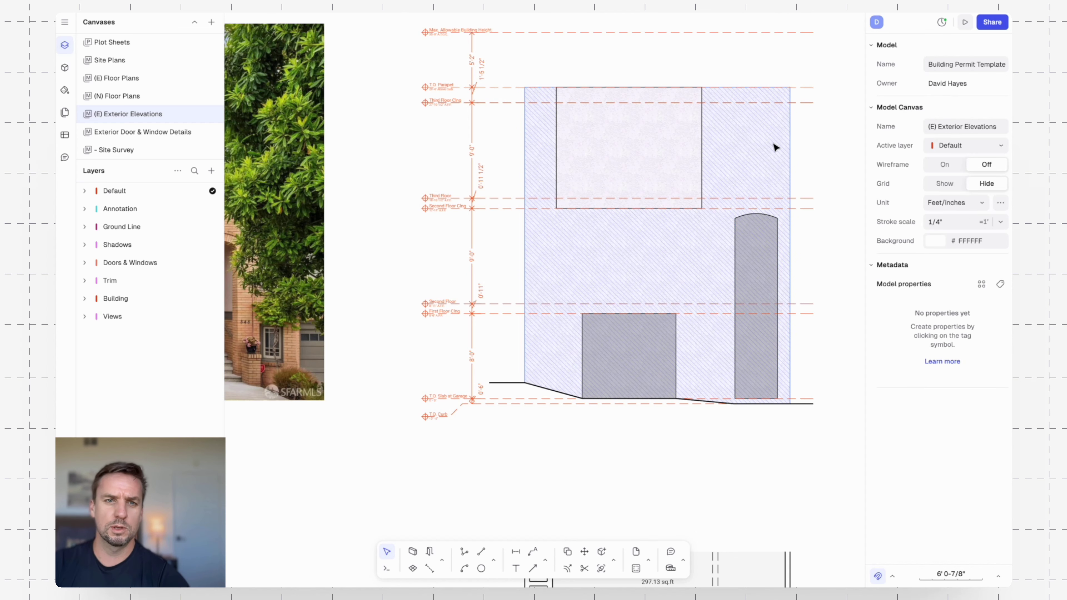
- Examine the facade photo's windows, bay, cornice and trim and compare them with the drawn elevation
{"action": "scroll", "coordinate": [517, 312], "scroll_direction": "down", "scroll_amount": 5}
{"action": "scroll", "coordinate": [530, 339], "scroll_direction": "up", "scroll_amount": 1}
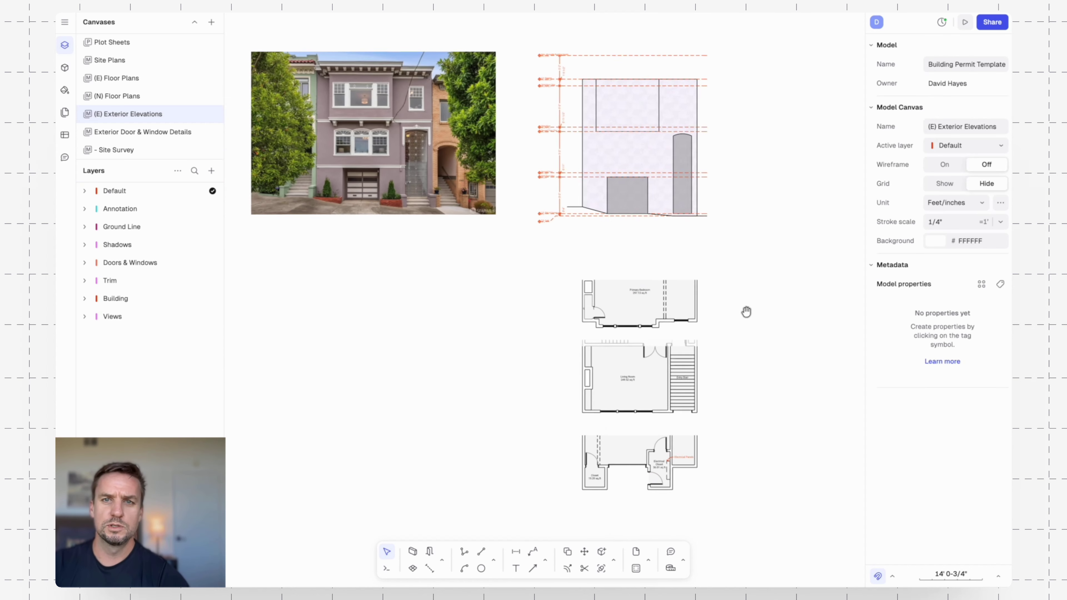
{"action": "scroll", "coordinate": [423, 136], "scroll_direction": "up", "scroll_amount": 8}
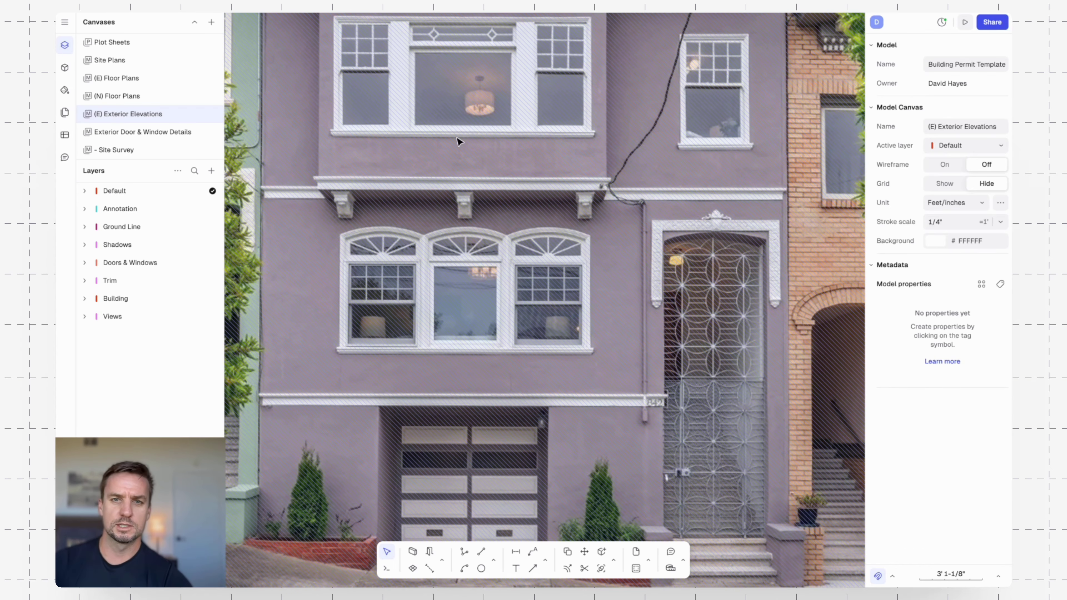
{"action": "middle_click_drag", "start_coordinate": [409, 163], "coordinate": [424, 295]}
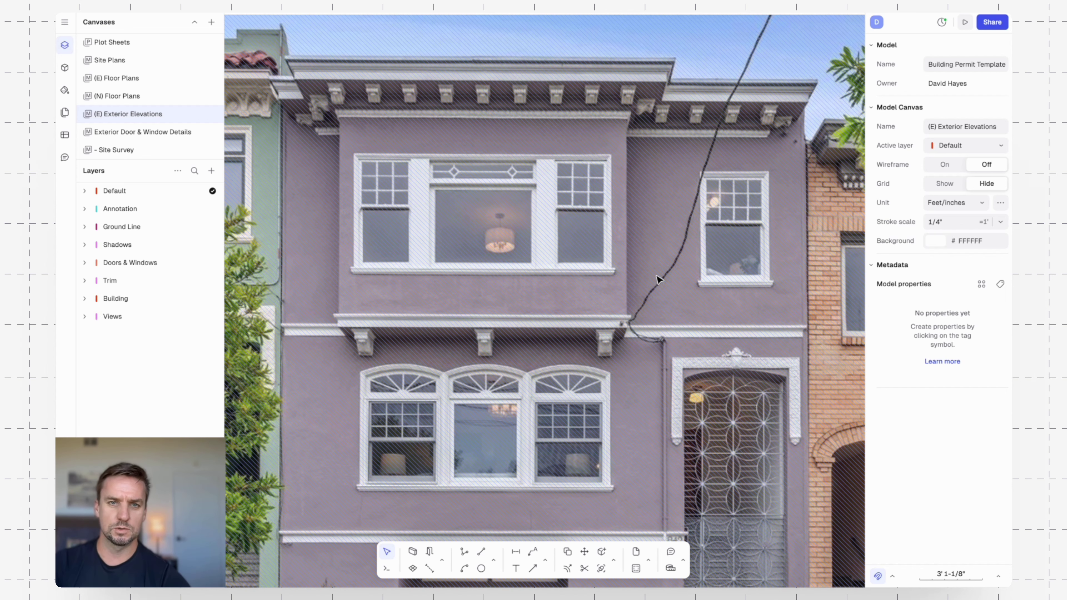
{"action": "scroll", "coordinate": [572, 256], "scroll_direction": "up", "scroll_amount": 2}
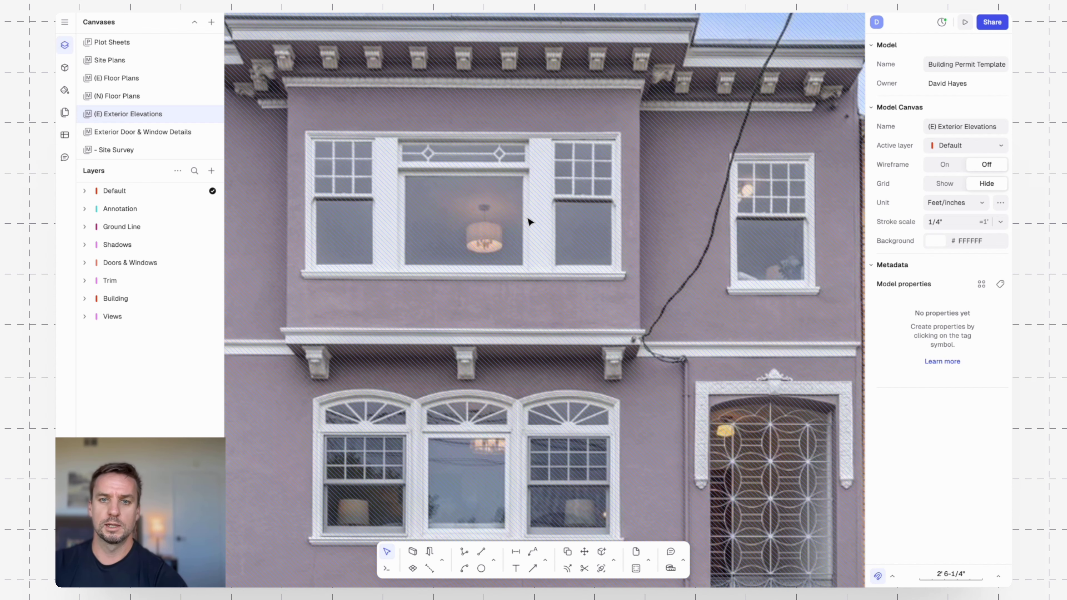
{"action": "scroll", "coordinate": [540, 202], "scroll_direction": "down", "scroll_amount": 5}
{"action": "middle_click_drag", "start_coordinate": [735, 305], "coordinate": [355, 209]}
{"action": "scroll", "coordinate": [531, 191], "scroll_direction": "down", "scroll_amount": 3}
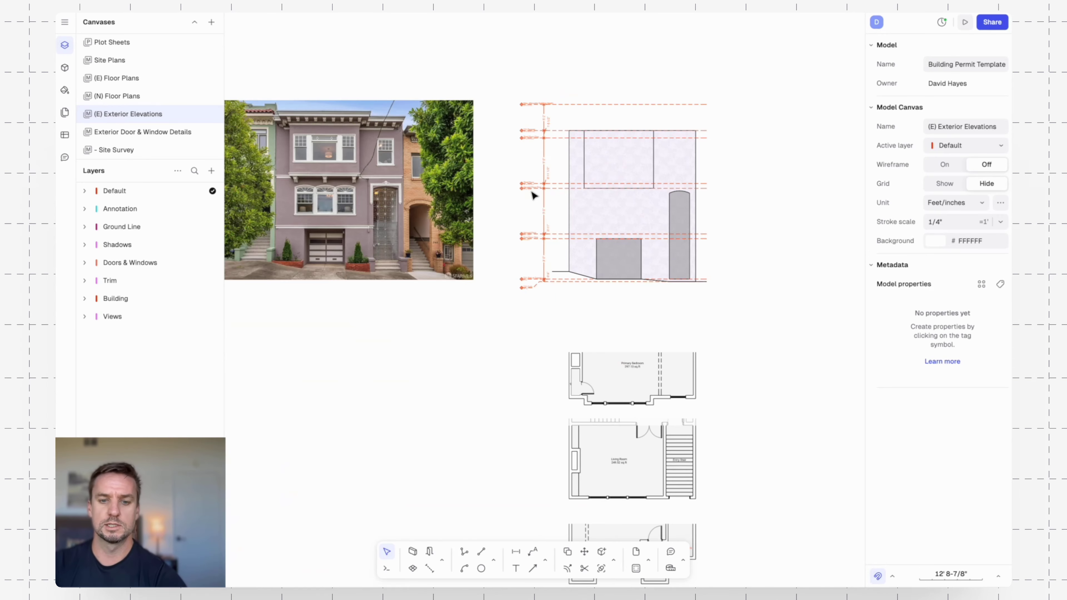
- Place six vertical guidelines at the jambs of the three bay windows in the Primary Bedroom plan
{"action": "middle_click_drag", "start_coordinate": [763, 326], "coordinate": [592, 62]}
{"action": "scroll", "coordinate": [427, 121], "scroll_direction": "up", "scroll_amount": 8}
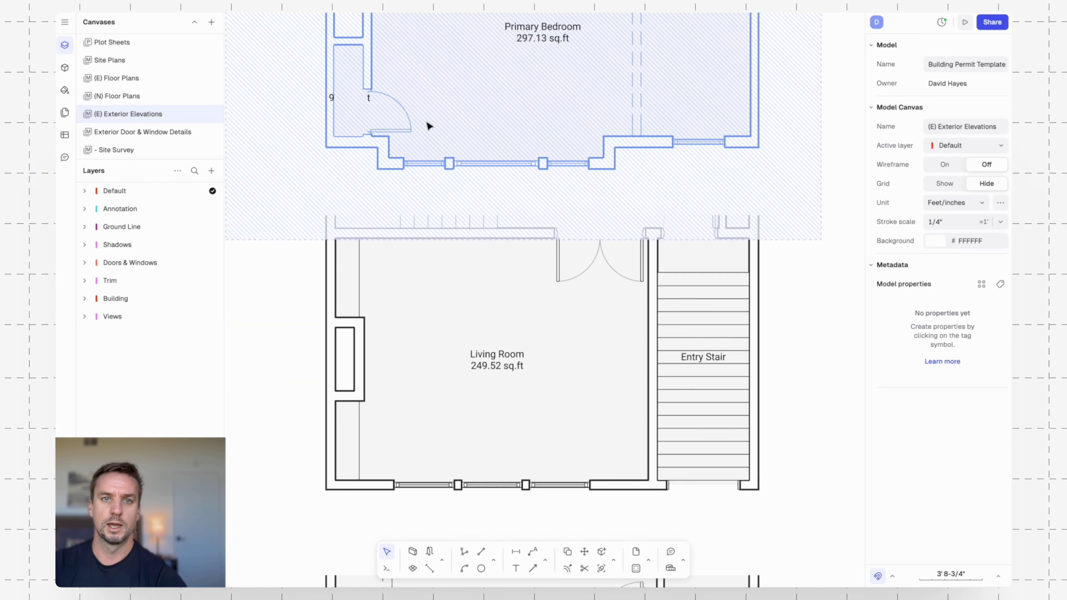
{"action": "scroll", "coordinate": [427, 121], "scroll_direction": "down", "scroll_amount": 1}
{"action": "key", "text": "g"}
{"action": "scroll", "coordinate": [402, 161], "scroll_direction": "up", "scroll_amount": 3}
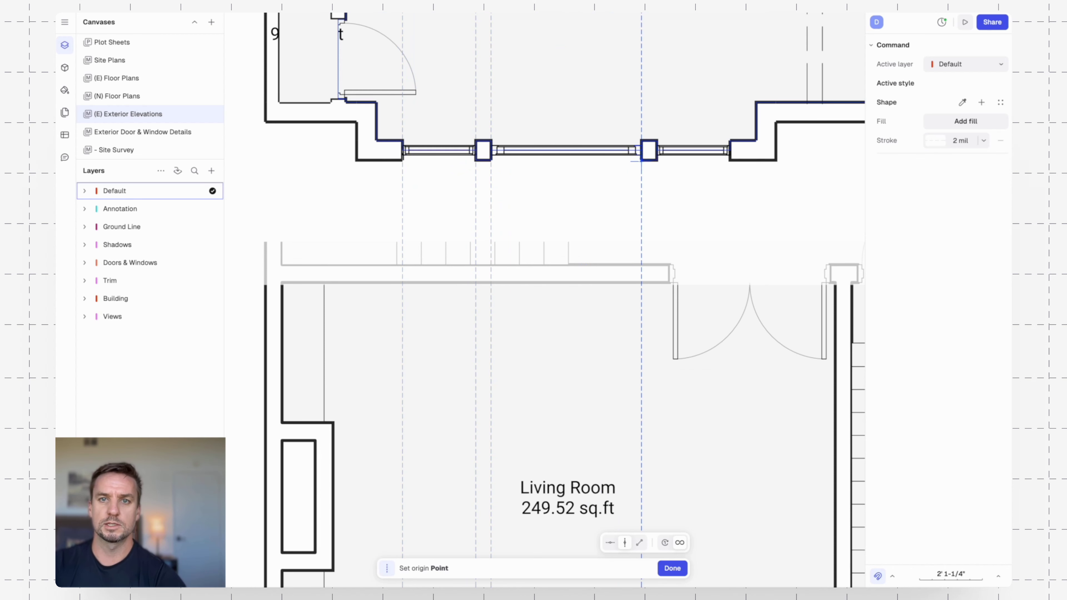
{"action": "scroll", "coordinate": [658, 159], "scroll_direction": "up", "scroll_amount": 3}
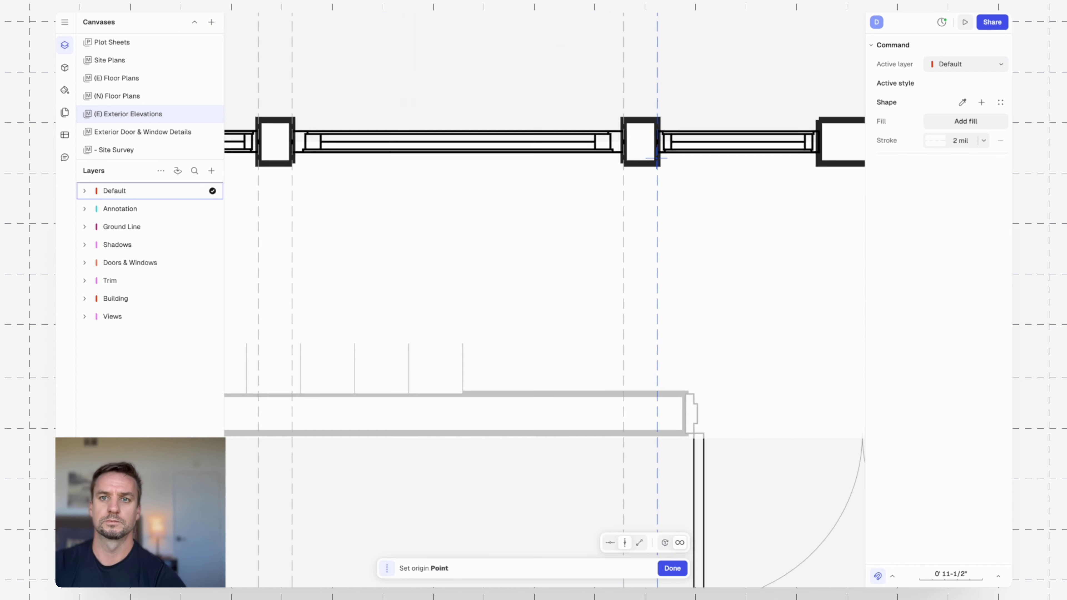
{"action": "scroll", "coordinate": [657, 158], "scroll_direction": "up", "scroll_amount": 1}
{"action": "left_click", "coordinate": [657, 158]}
{"action": "left_click", "coordinate": [829, 168]}
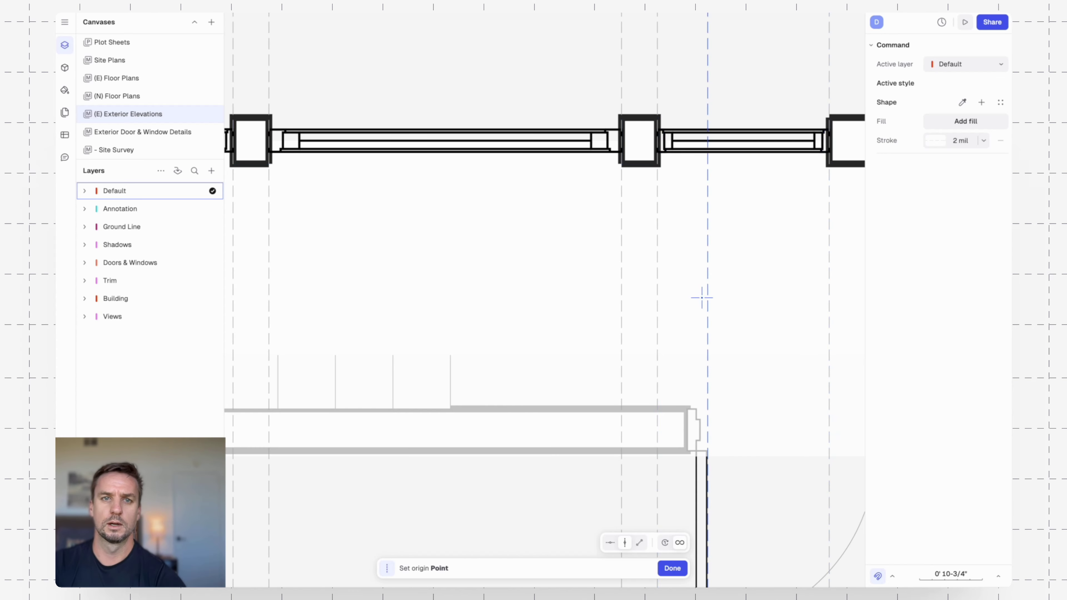
{"action": "key", "text": "Escape"}
{"action": "scroll", "coordinate": [702, 294], "scroll_direction": "down", "scroll_amount": 5}
{"action": "middle_click_drag", "start_coordinate": [809, 101], "coordinate": [636, 479]}
{"action": "middle_click_drag", "start_coordinate": [696, 107], "coordinate": [685, 342]}
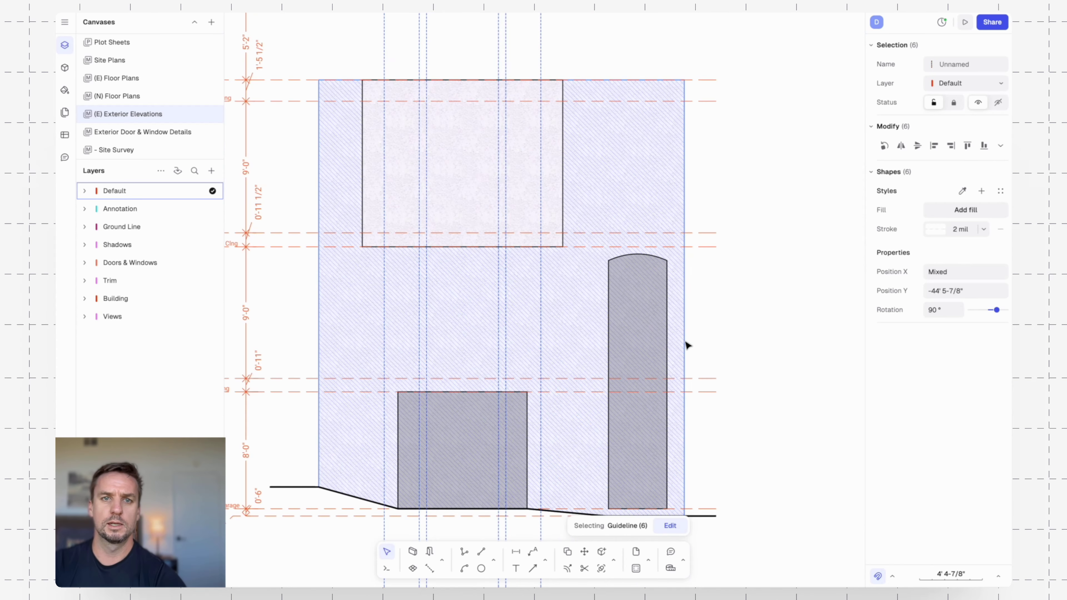
- Place a horizontal guideline across the elevation at the Third Floor level line
{"action": "scroll", "coordinate": [431, 129], "scroll_direction": "up", "scroll_amount": 4}
{"action": "scroll", "coordinate": [459, 165], "scroll_direction": "down", "scroll_amount": 3}
{"action": "scroll", "coordinate": [461, 164], "scroll_direction": "down", "scroll_amount": 3}
{"action": "middle_click_drag", "start_coordinate": [377, 179], "coordinate": [488, 186]}
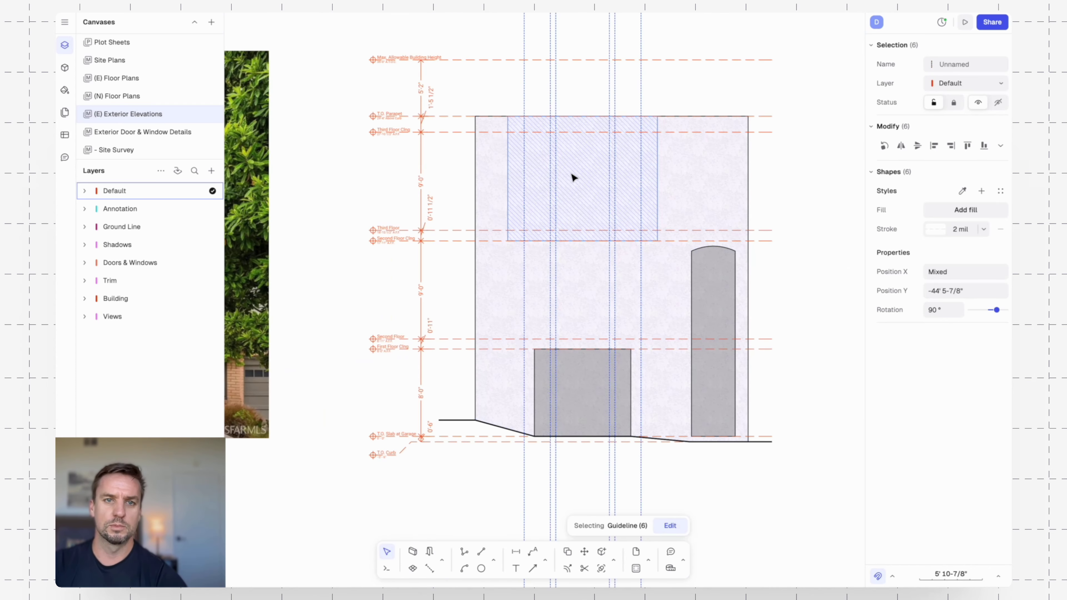
{"action": "scroll", "coordinate": [652, 174], "scroll_direction": "up", "scroll_amount": 5}
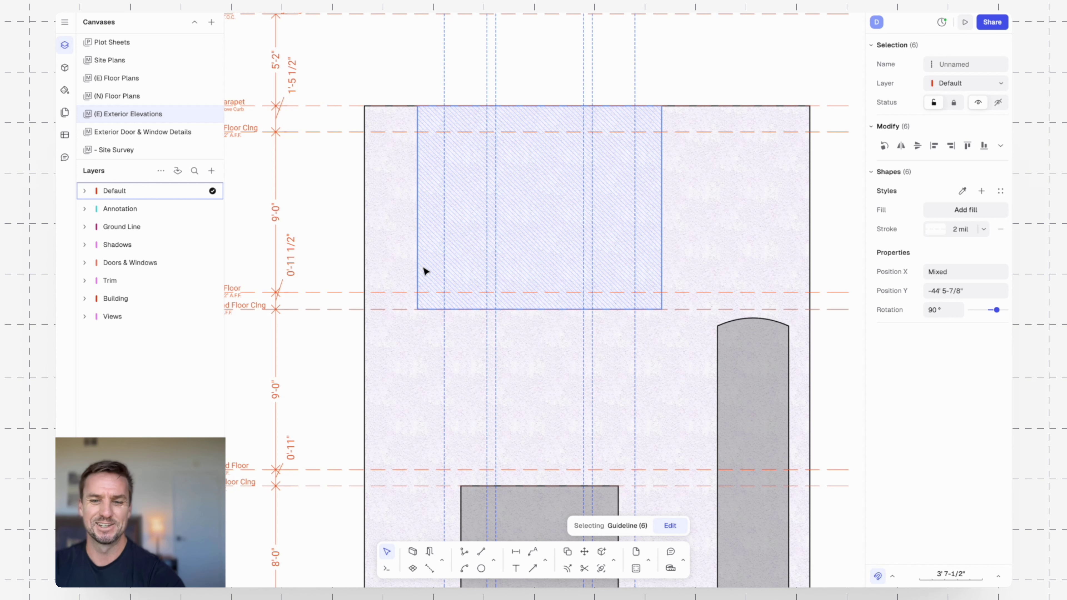
{"action": "key", "text": "g"}
{"action": "key", "text": "Tab"}
{"action": "key", "text": "Tab"}
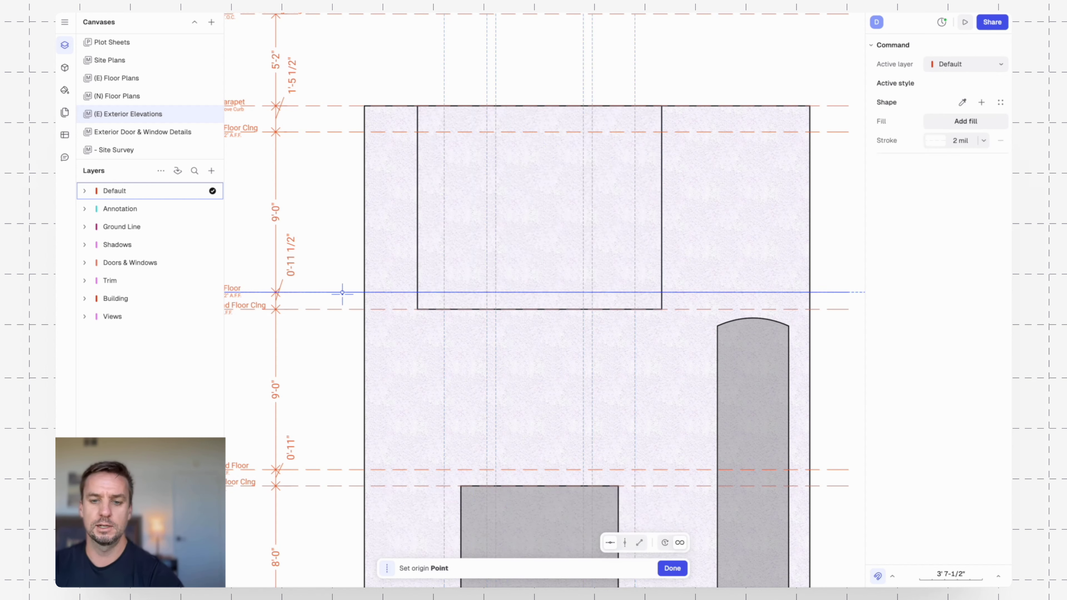
{"action": "scroll", "coordinate": [630, 235], "scroll_direction": "left", "scroll_amount": 3}
{"action": "scroll", "coordinate": [630, 235], "scroll_direction": "down", "scroll_amount": 2}
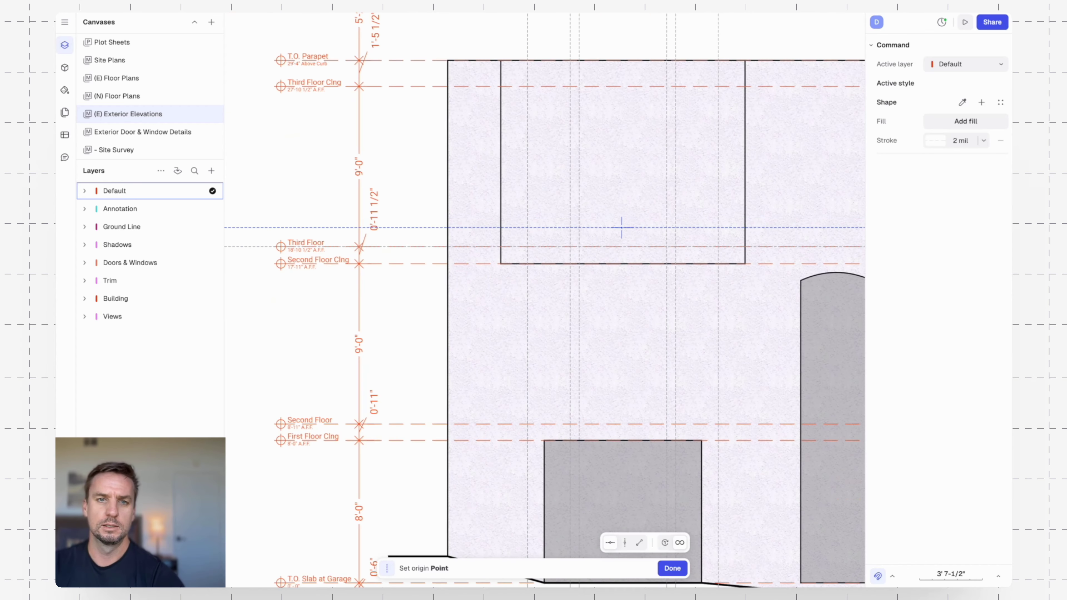
{"action": "key", "text": "Escape"}
- Move the horizontal guideline 2' 0" straight up from the Third Floor level line to mark the window sill
{"action": "left_click", "coordinate": [621, 229]}
{"action": "key", "text": "m"}
{"action": "key", "text": "Return"}
{"action": "left_click", "coordinate": [429, 232]}
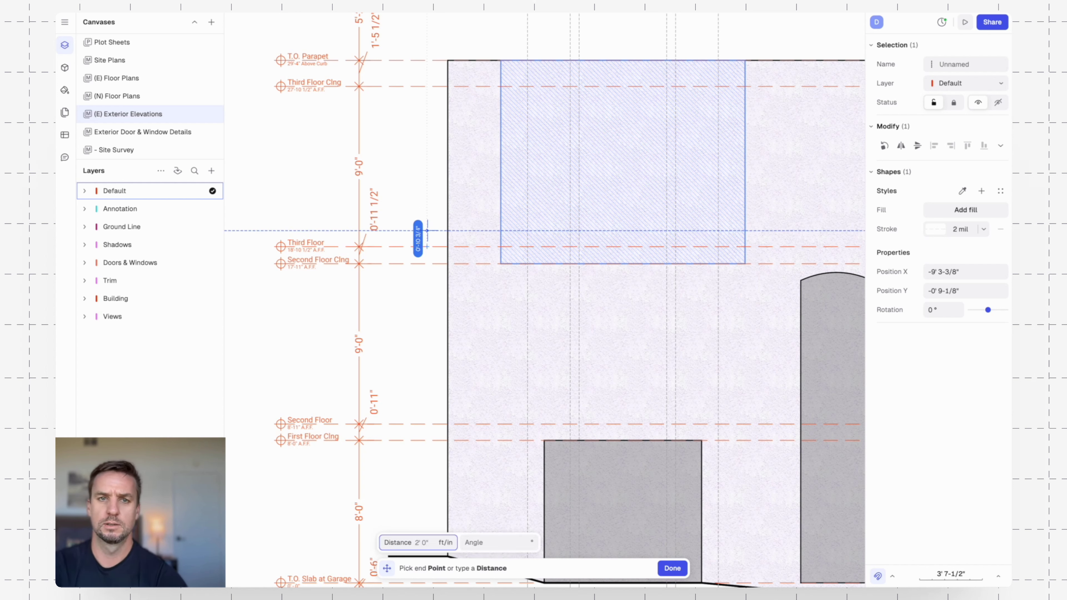
{"action": "type", "text": "2"}
{"action": "key", "text": "Tab"}
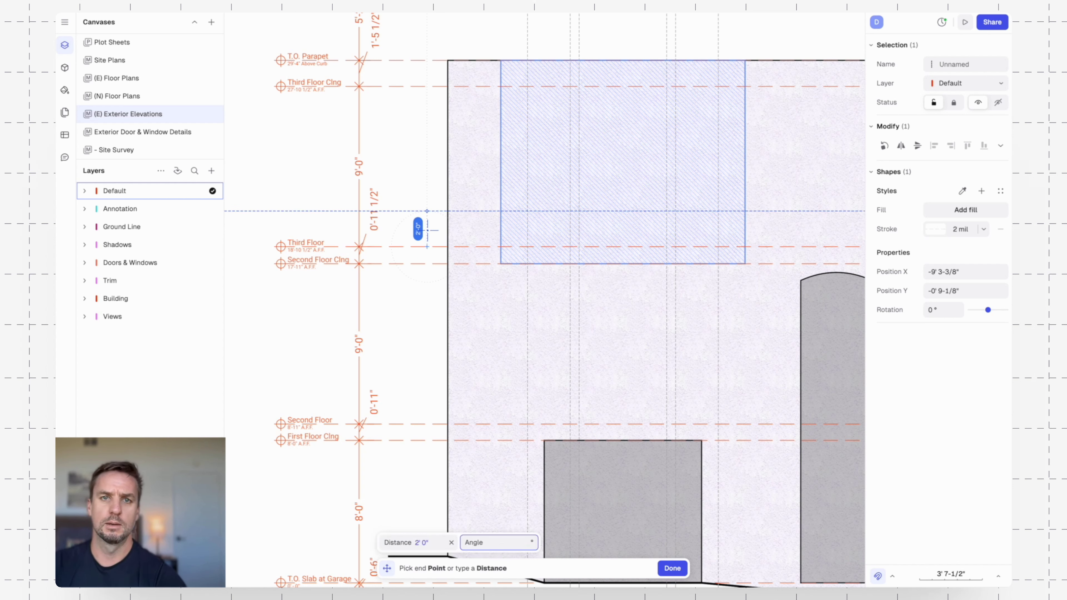
{"action": "key", "text": "Return"}
- Copy the sill guideline 5' 0" straight up to mark the head of the bay windows
{"action": "left_click", "coordinate": [426, 211]}
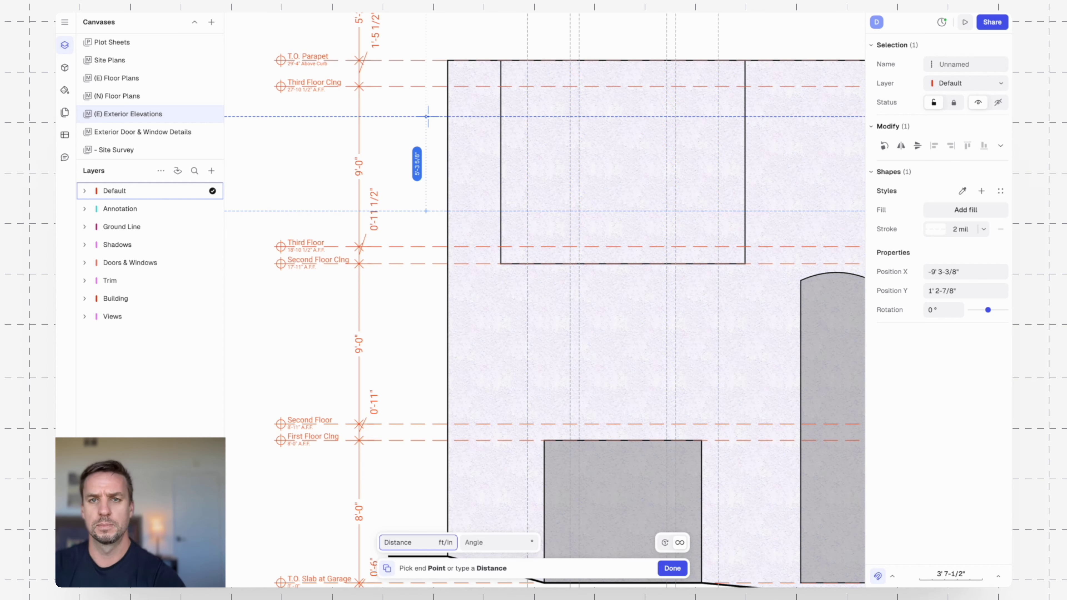
{"action": "key", "text": "Return"}
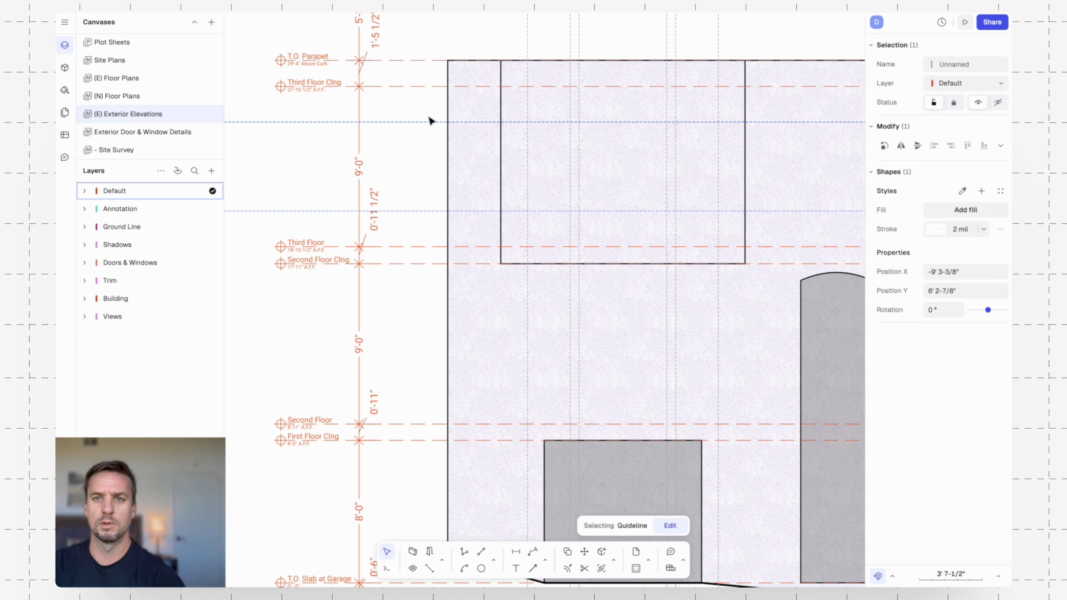
{"action": "key", "text": "Escape"}
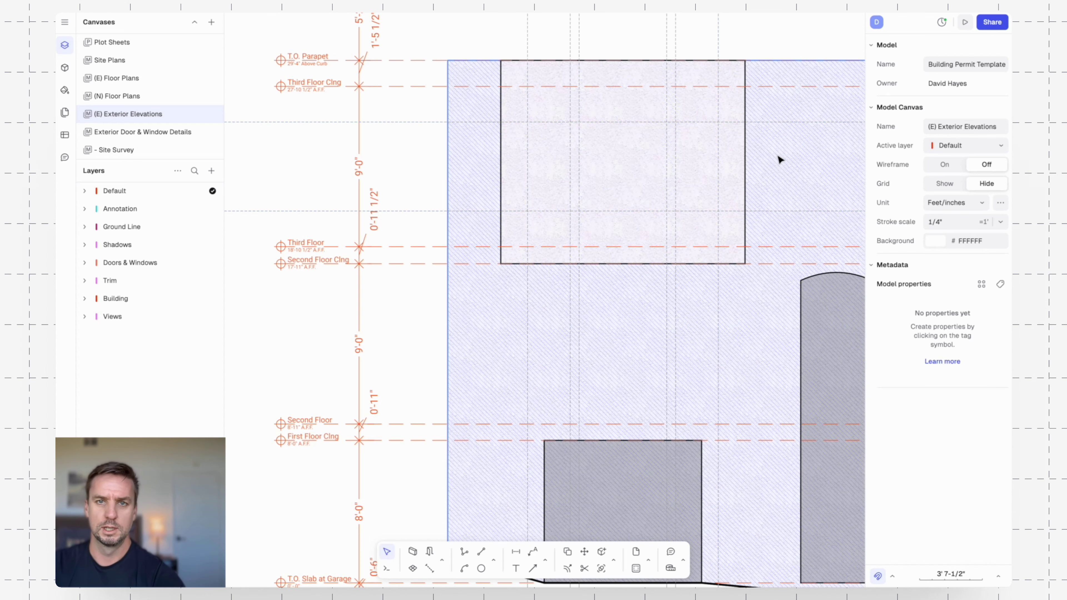
- Draw a 10' 8-1/2" by 5' 0" rectangle in the bay between the outermost window guidelines and the sill and head guidelines
{"action": "middle_click_drag", "start_coordinate": [787, 157], "coordinate": [691, 159]}
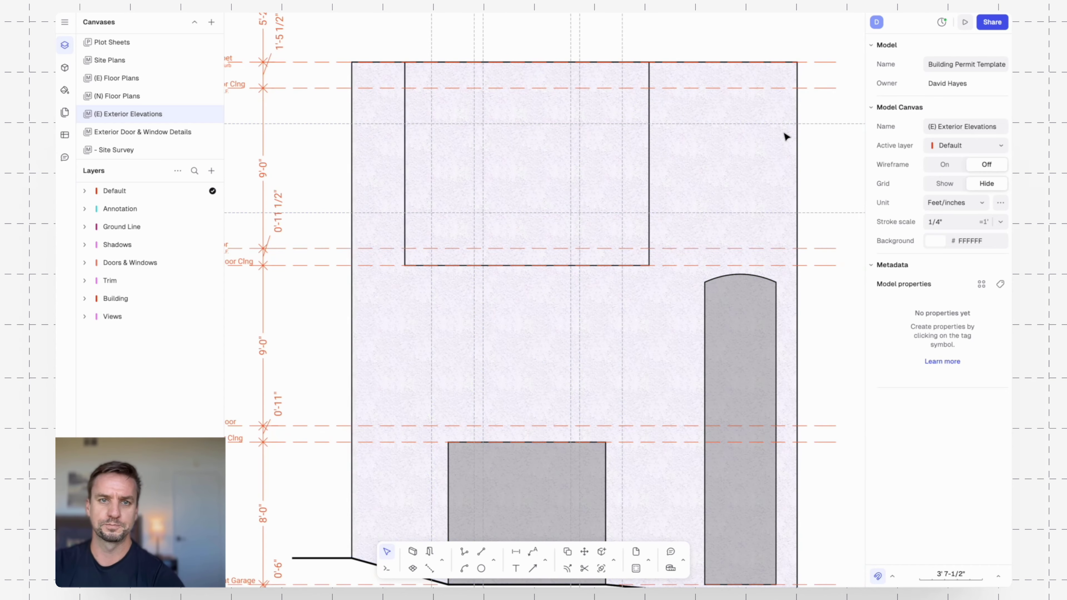
{"action": "scroll", "coordinate": [487, 165], "scroll_direction": "up", "scroll_amount": 3}
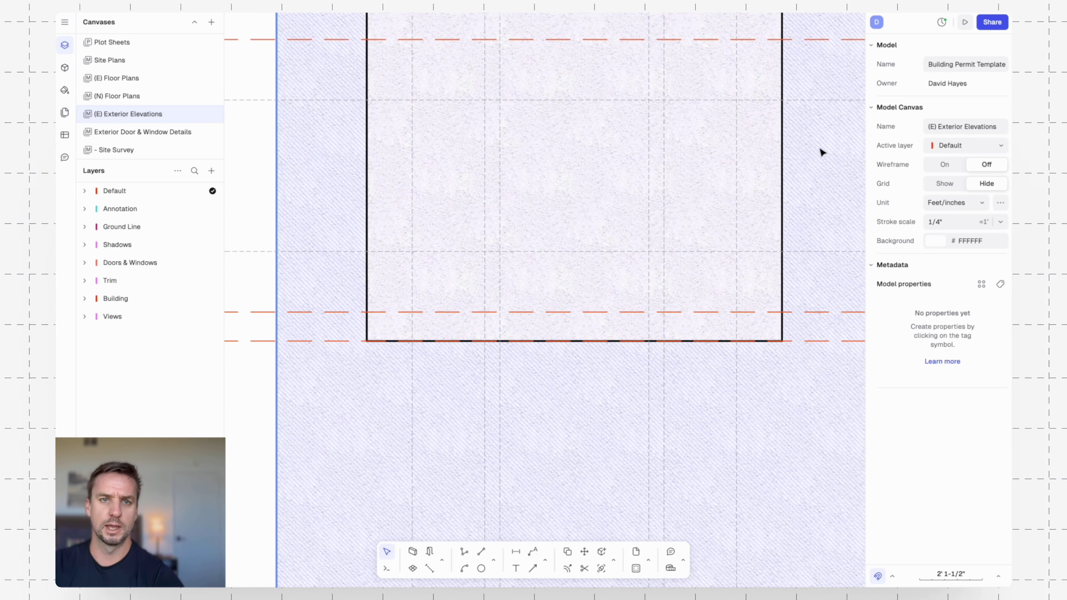
{"action": "middle_click_drag", "start_coordinate": [820, 150], "coordinate": [769, 179]}
{"action": "type", "text": "rec"}
{"action": "key", "text": "Return"}
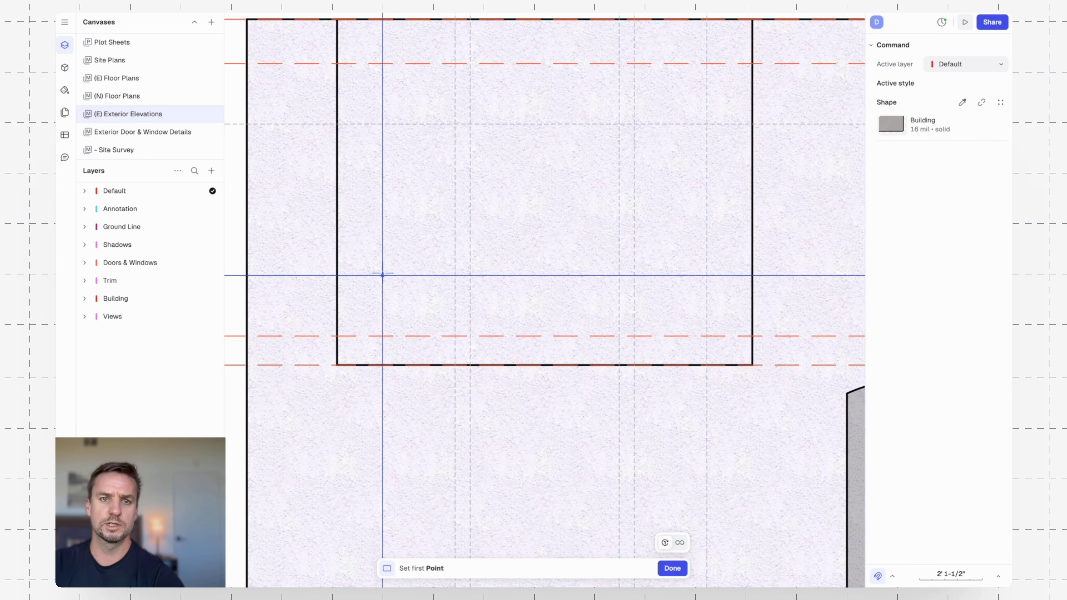
{"action": "key", "text": "Escape"}
{"action": "type", "text": "rec"}
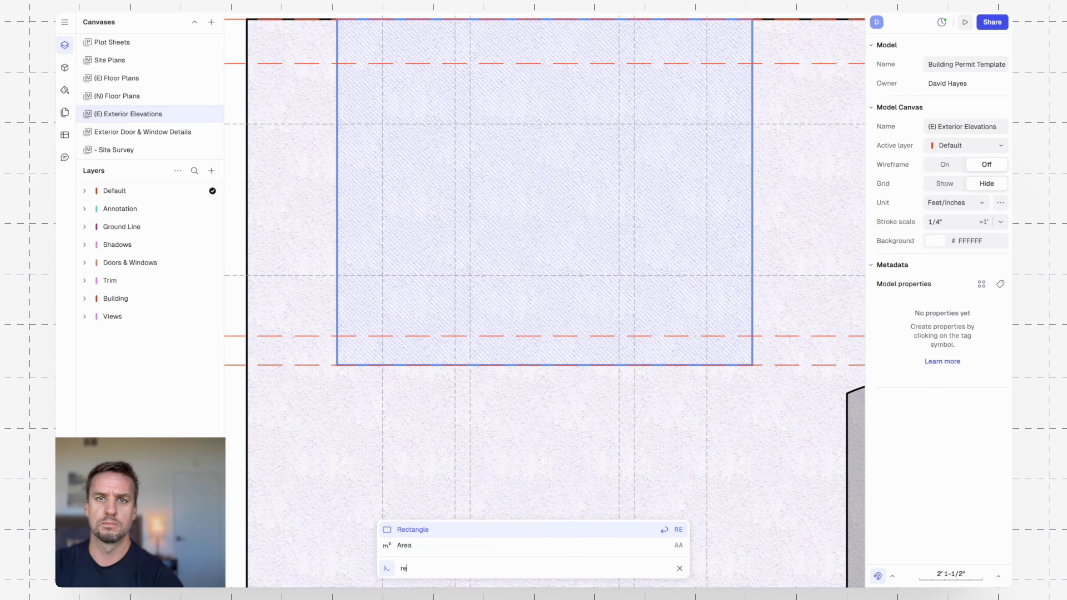
{"action": "key", "text": "Return"}
{"action": "left_click", "coordinate": [382, 275]}
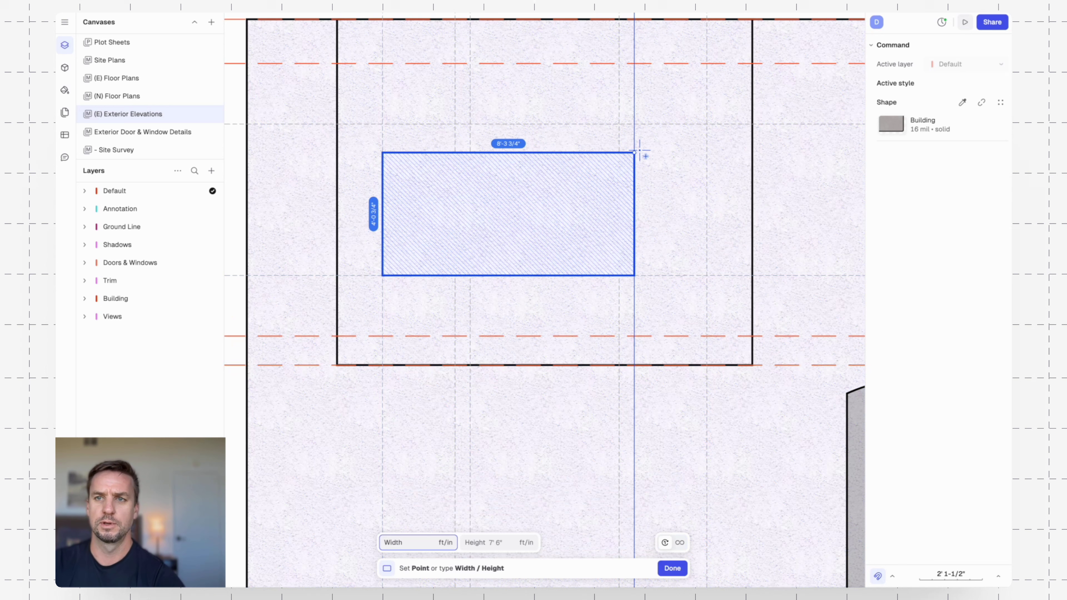
{"action": "left_click", "coordinate": [706, 124]}
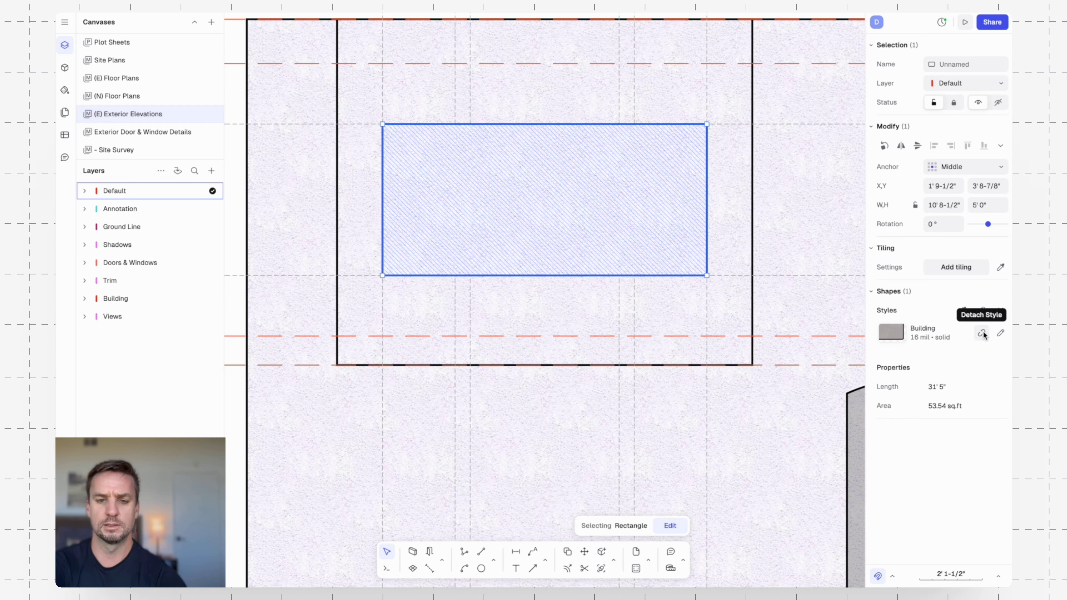
- Detach the window rectangle's Building style, set its stroke to 6 mil, and assign it to the Doors & Windows layer
{"action": "left_click", "coordinate": [981, 310]}
{"action": "left_click", "coordinate": [958, 349]}
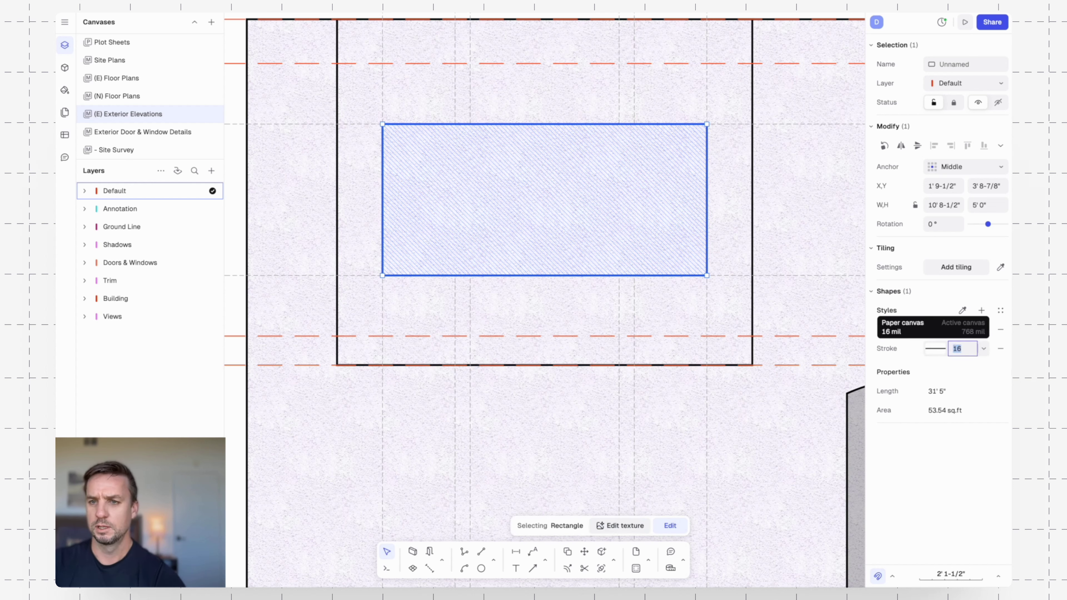
{"action": "type", "text": "6"}
{"action": "key", "text": "Return"}
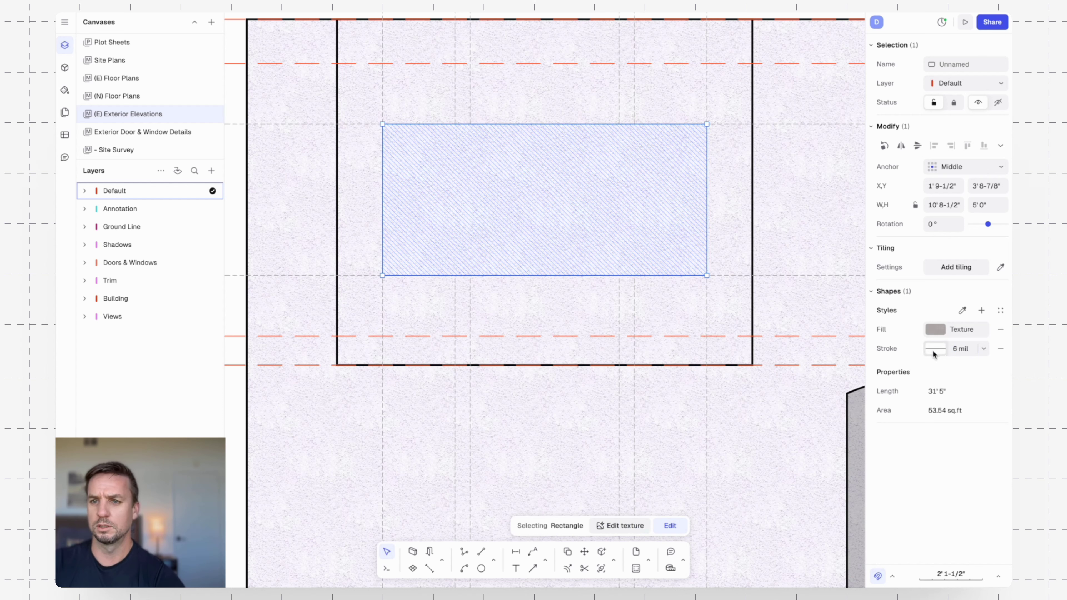
{"action": "left_click", "coordinate": [981, 84]}
{"action": "left_click", "coordinate": [966, 147]}
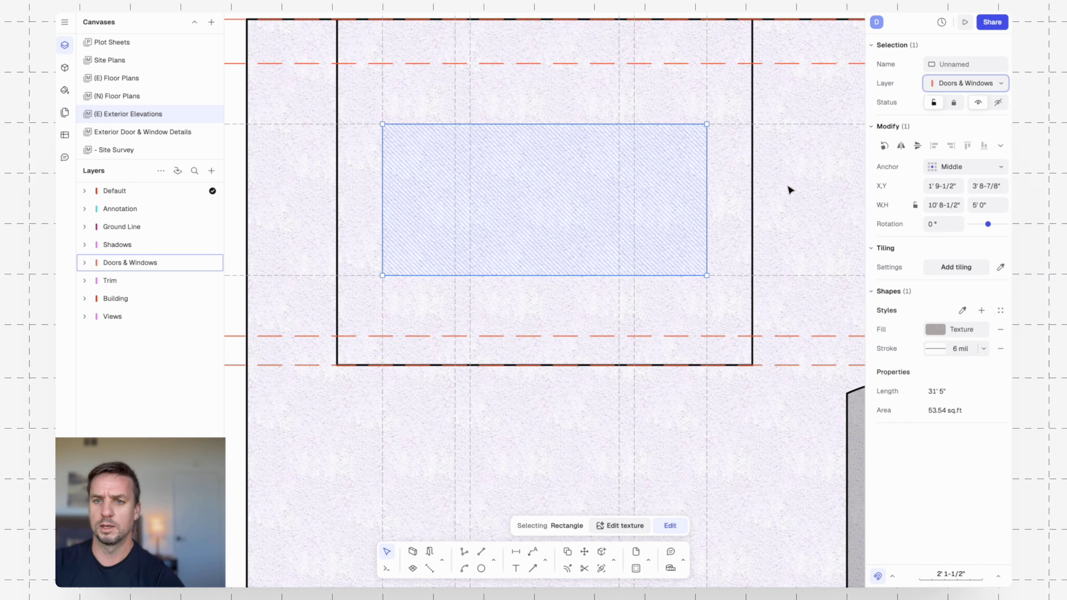
- Change the window rectangle's texture fill to solid white, FFFFFF
{"action": "left_click", "coordinate": [936, 329]}
{"action": "left_click", "coordinate": [746, 261]}
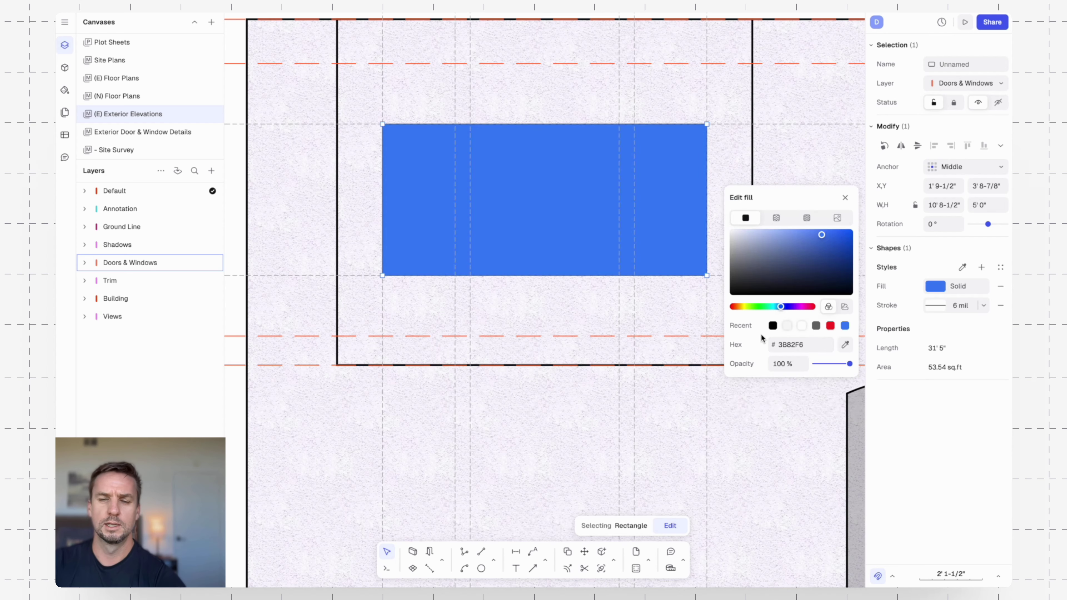
{"action": "left_click", "coordinate": [802, 326]}
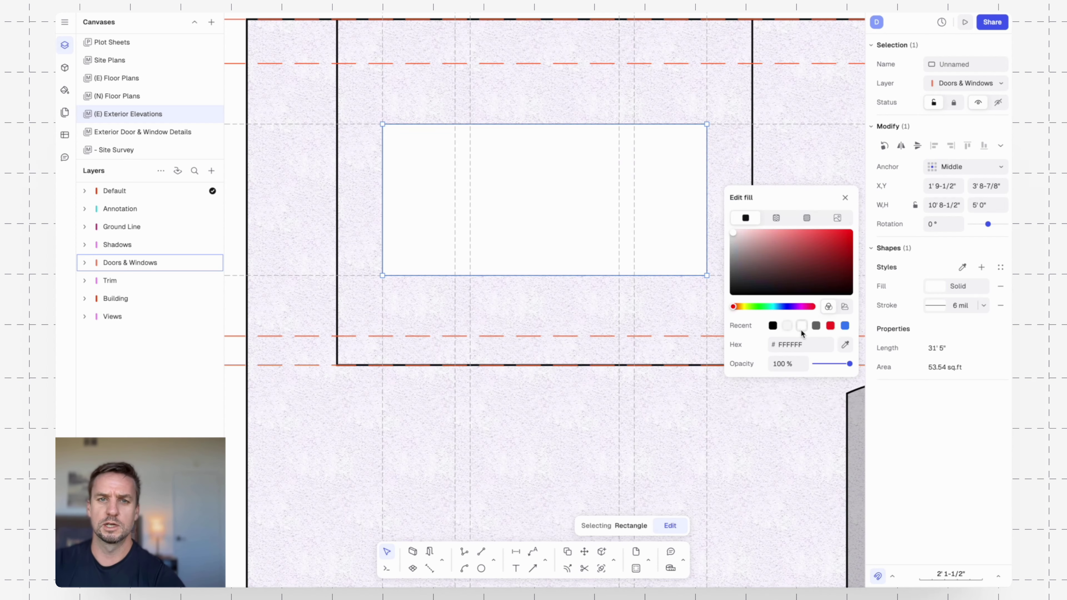
{"action": "left_click", "coordinate": [845, 197]}
{"action": "key", "text": "Escape"}
{"action": "scroll", "coordinate": [741, 190], "scroll_direction": "down", "scroll_amount": 5}
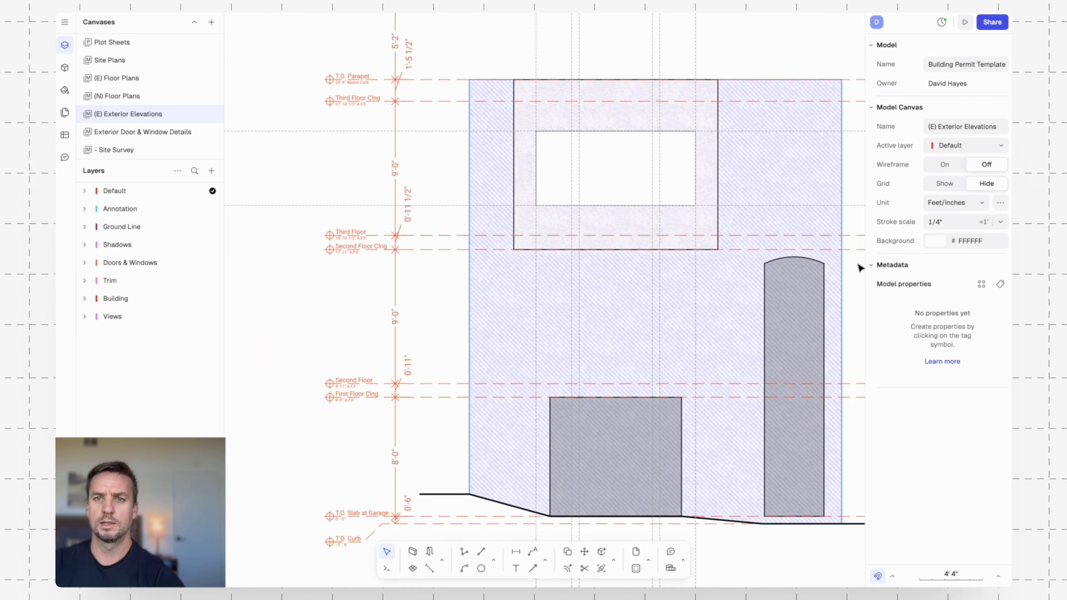
{"action": "scroll", "coordinate": [731, 172], "scroll_direction": "up", "scroll_amount": 5}
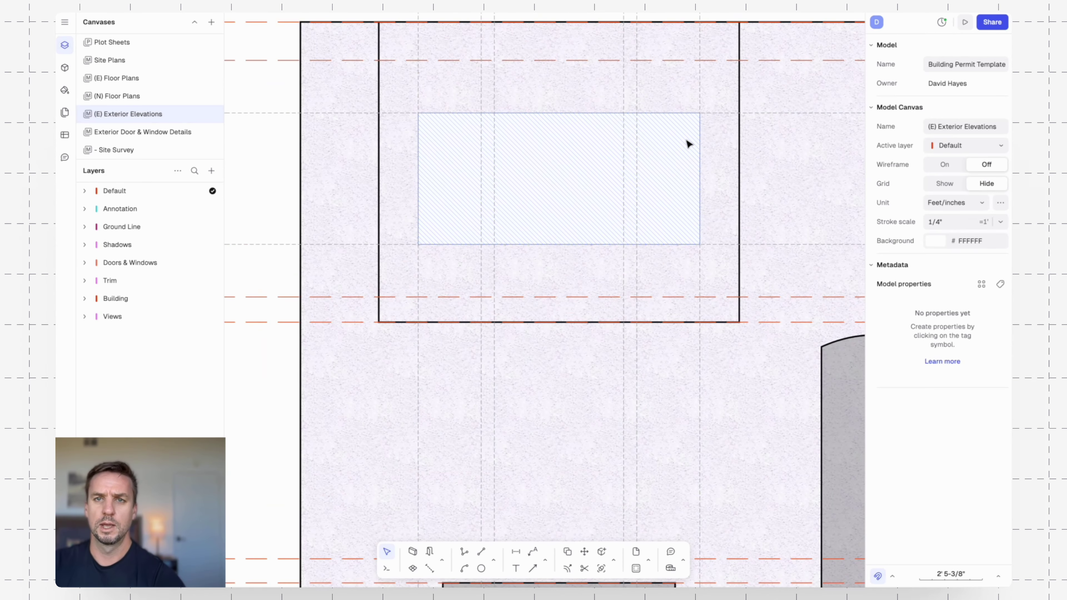
{"action": "left_click", "coordinate": [686, 141]}
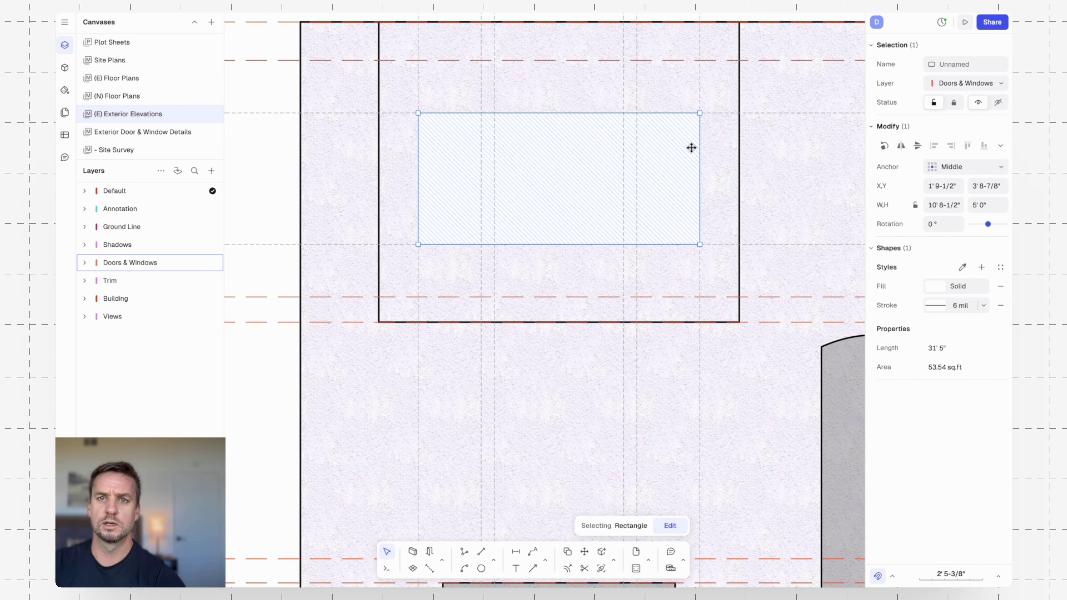
{"action": "key", "text": "o"}
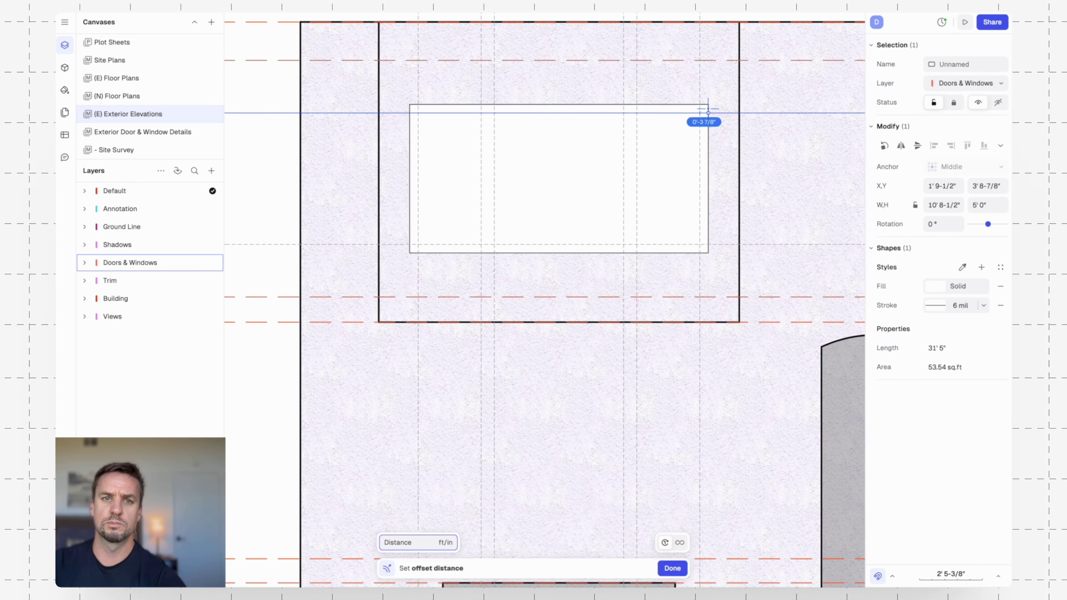
{"action": "scroll", "coordinate": [708, 109], "scroll_direction": "up", "scroll_amount": 5}
{"action": "scroll", "coordinate": [707, 108], "scroll_direction": "down", "scroll_amount": 1}
{"action": "key", "text": "Escape"}
- Examine the bay window's surrounding trim in the facade photo and compare it with the window rectangle in the elevation
{"action": "middle_click_drag", "start_coordinate": [471, 159], "coordinate": [687, 162]}
{"action": "scroll", "coordinate": [687, 162], "scroll_direction": "down", "scroll_amount": 5}
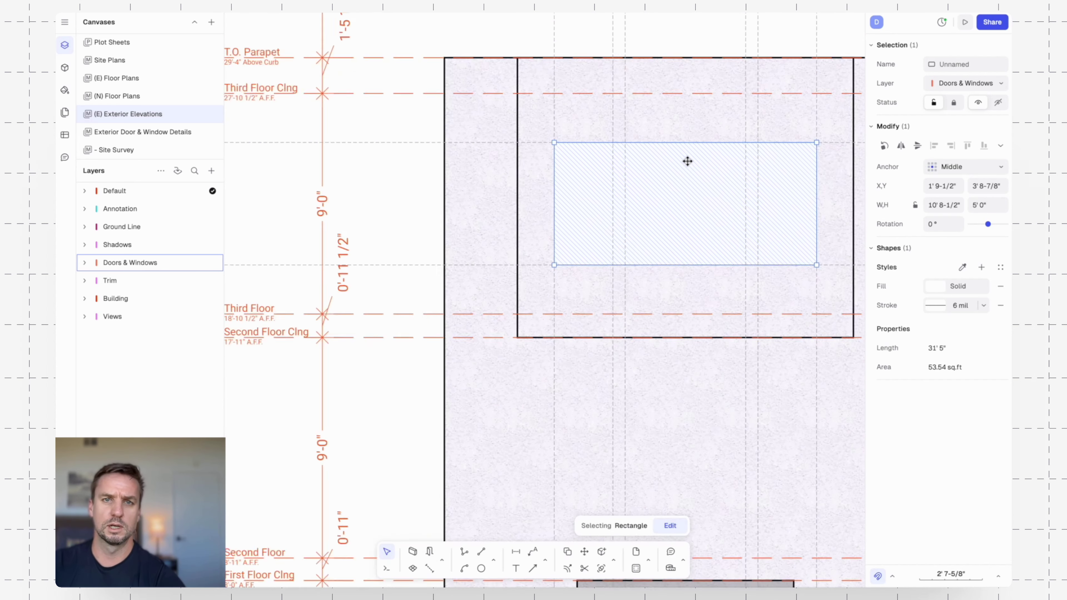
{"action": "scroll", "coordinate": [687, 162], "scroll_direction": "down", "scroll_amount": 5}
{"action": "mouse_move", "coordinate": [369, 164]}
{"action": "middle_mouse_down"}
{"action": "mouse_move", "coordinate": [824, 137]}
{"action": "mouse_move", "coordinate": [434, 174]}
{"action": "mouse_move", "coordinate": [587, 176]}
{"action": "middle_mouse_up"}
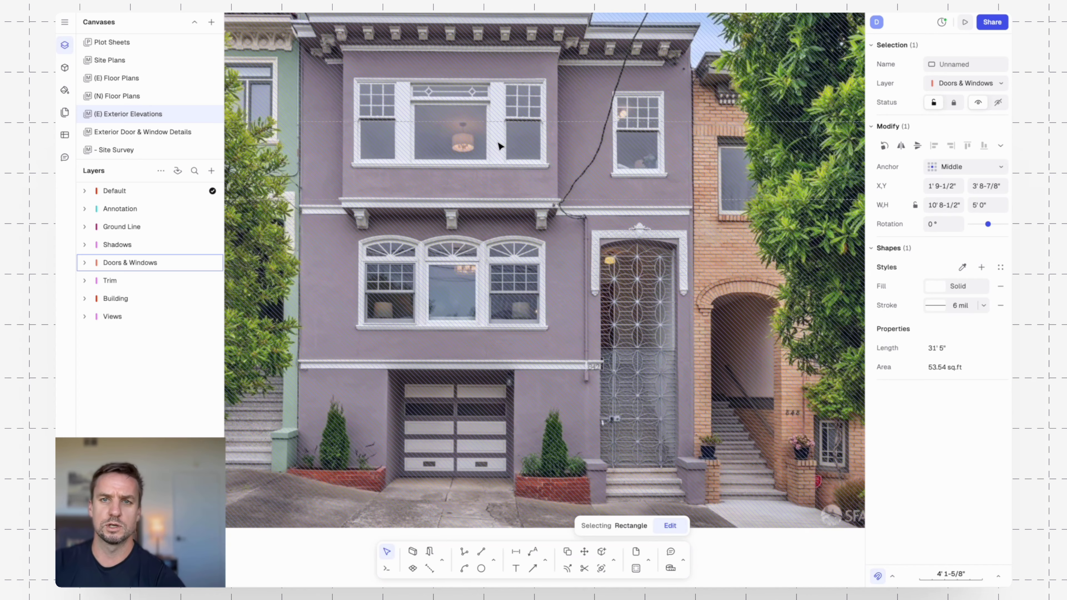
{"action": "scroll", "coordinate": [499, 145], "scroll_direction": "up", "scroll_amount": 5}
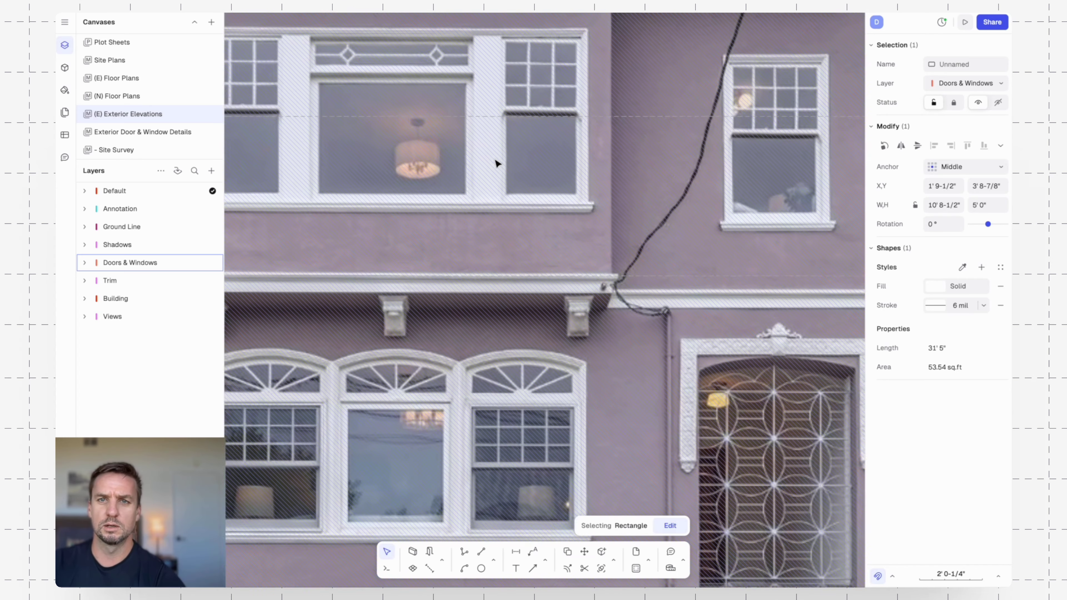
{"action": "scroll", "coordinate": [495, 160], "scroll_direction": "down", "scroll_amount": 2}
{"action": "middle_click_drag", "start_coordinate": [496, 161], "coordinate": [584, 206]}
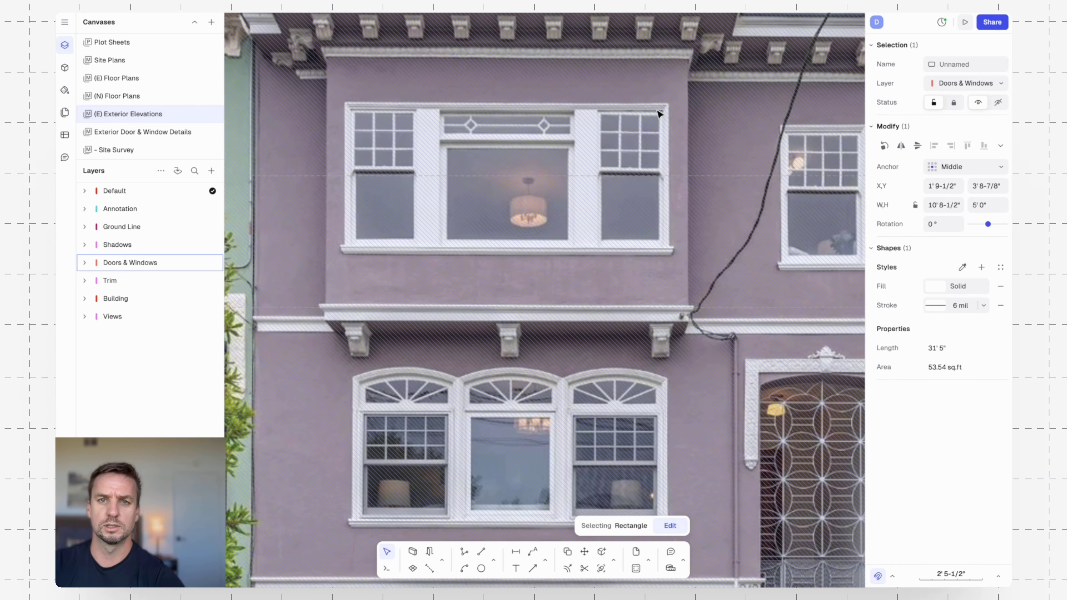
{"action": "scroll", "coordinate": [680, 198], "scroll_direction": "down", "scroll_amount": 8}
{"action": "middle_click_drag", "start_coordinate": [679, 199], "coordinate": [458, 202]}
{"action": "middle_click_drag", "start_coordinate": [751, 204], "coordinate": [494, 205]}
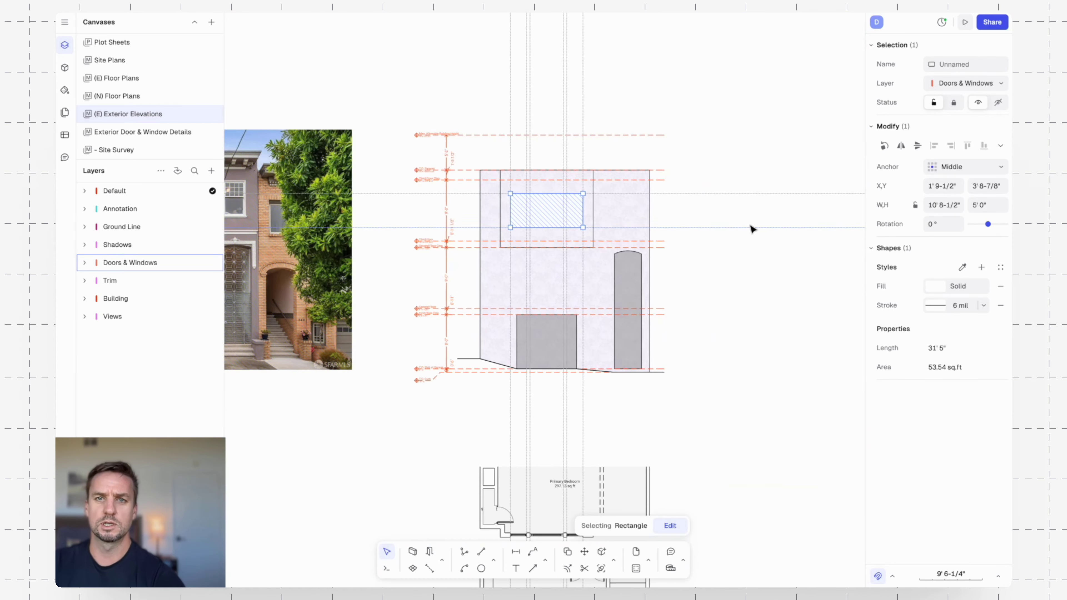
- Offset the bay window rectangle outward by 4" on all sides for the surrounding trim
{"action": "scroll", "coordinate": [572, 214], "scroll_direction": "up", "scroll_amount": 10}
{"action": "type", "text": "o"}
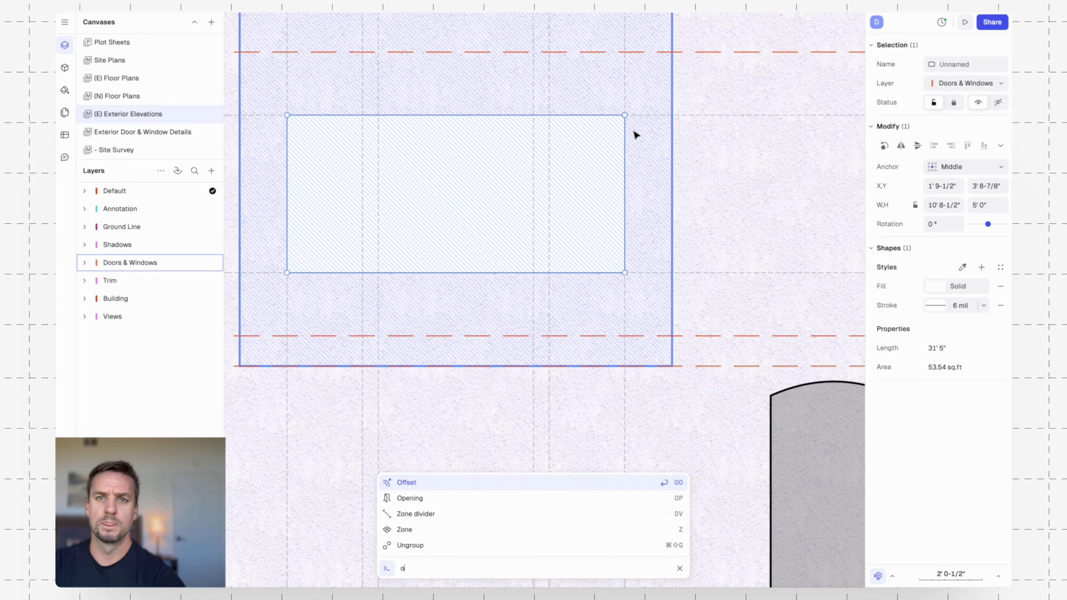
{"action": "key", "text": "Return"}
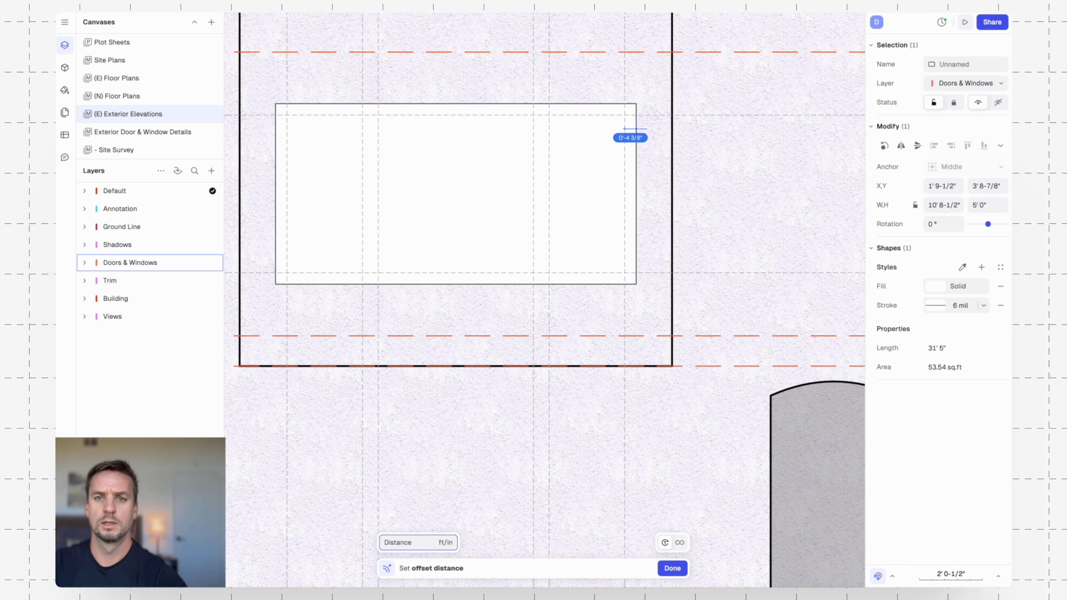
{"action": "left_click", "coordinate": [636, 128]}
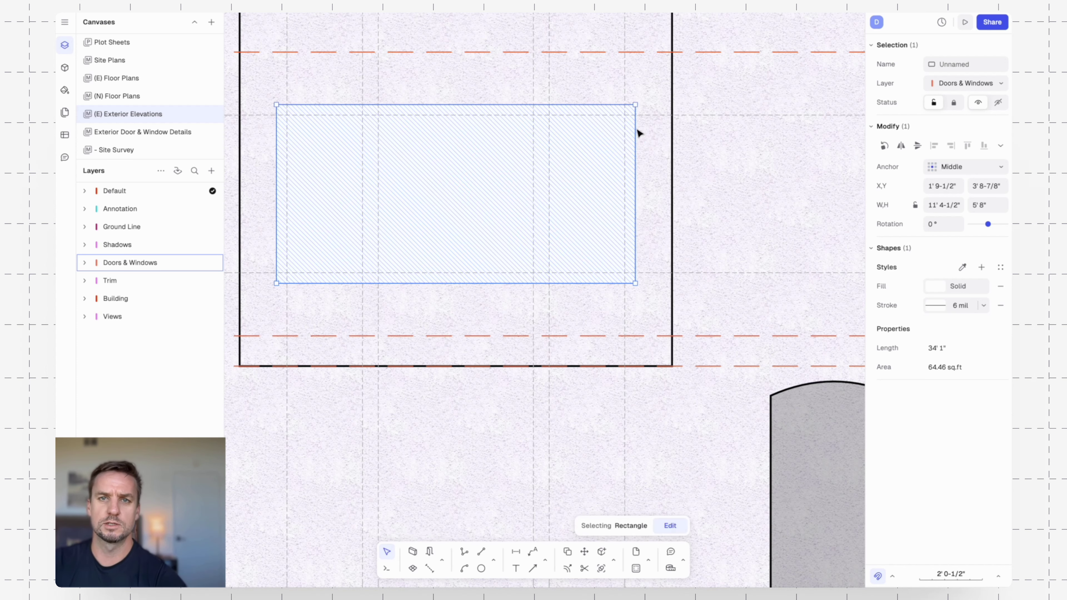
{"action": "key", "text": "Escape"}
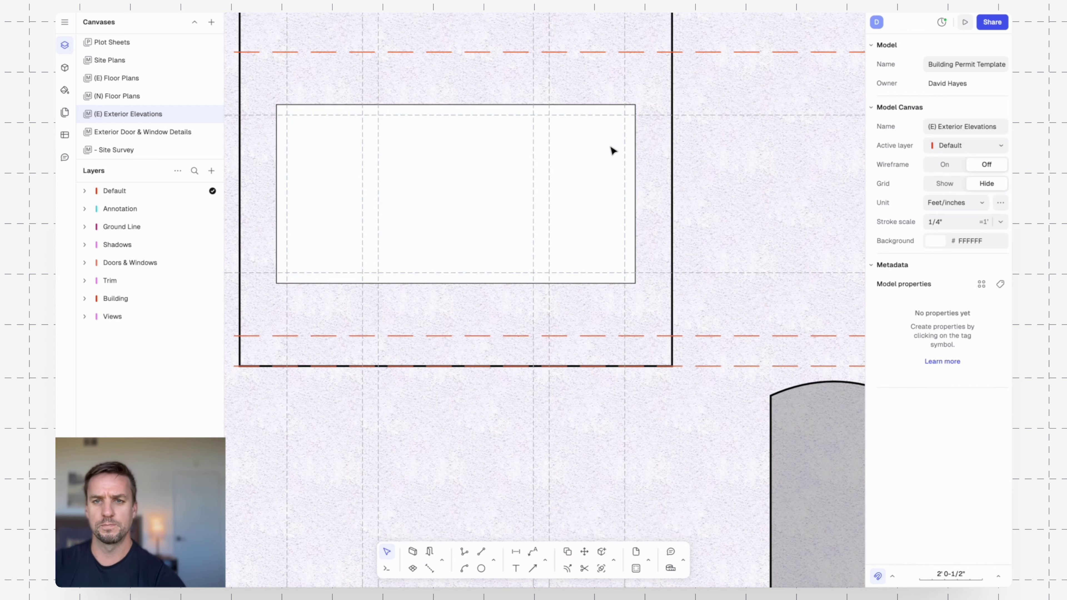
{"action": "middle_click_drag", "start_coordinate": [562, 179], "coordinate": [731, 171]}
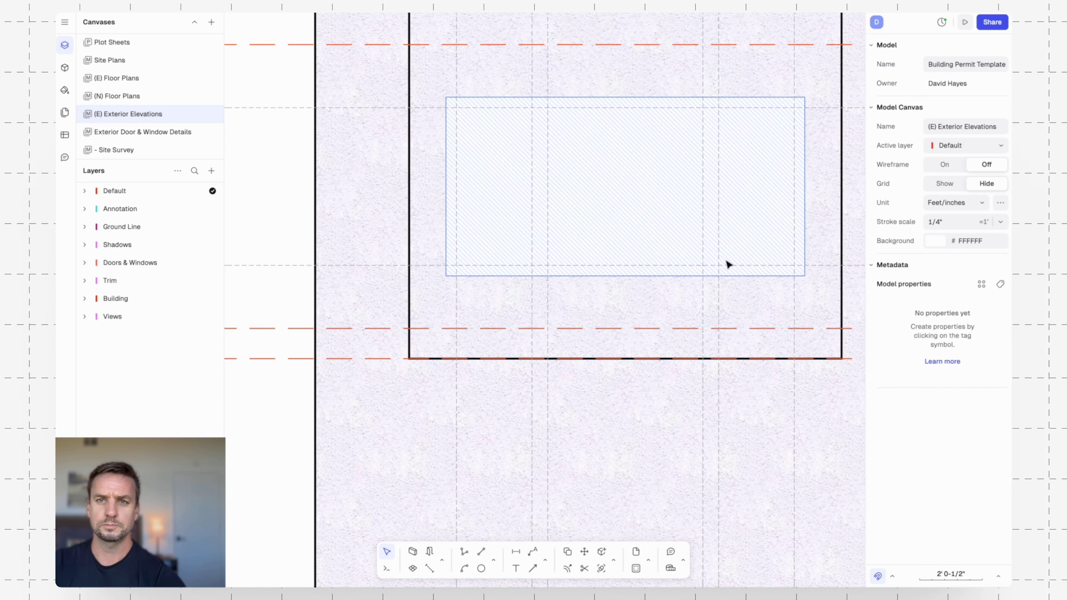
{"action": "middle_click_drag", "start_coordinate": [725, 257], "coordinate": [654, 258]}
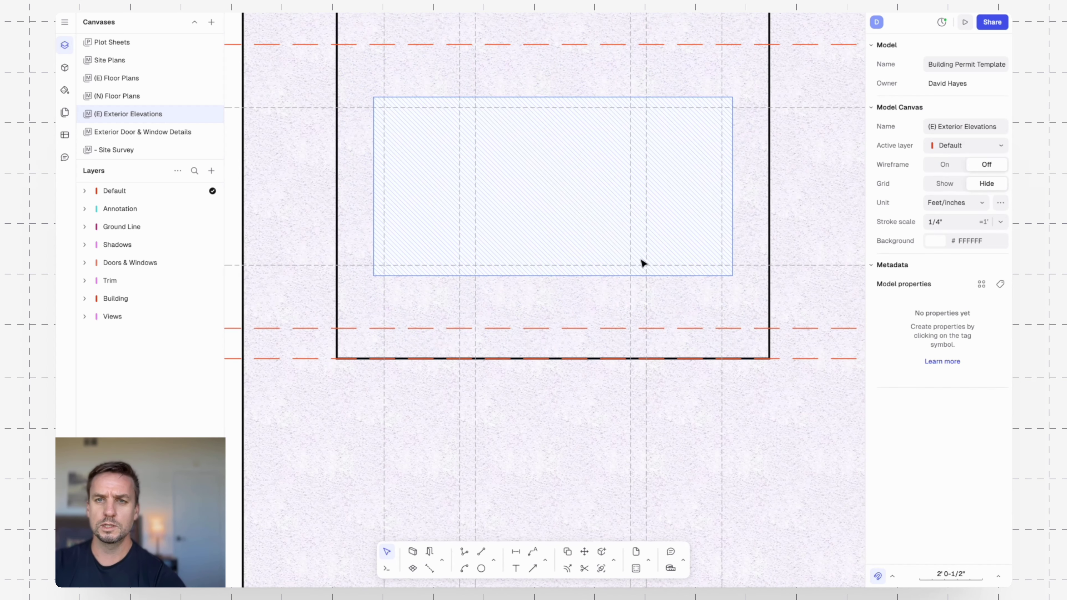
- Raise the bottom edge of the bay window's trim rectangle to the window's bottom guideline, making it 5' 4" high
{"action": "left_click", "coordinate": [680, 198]}
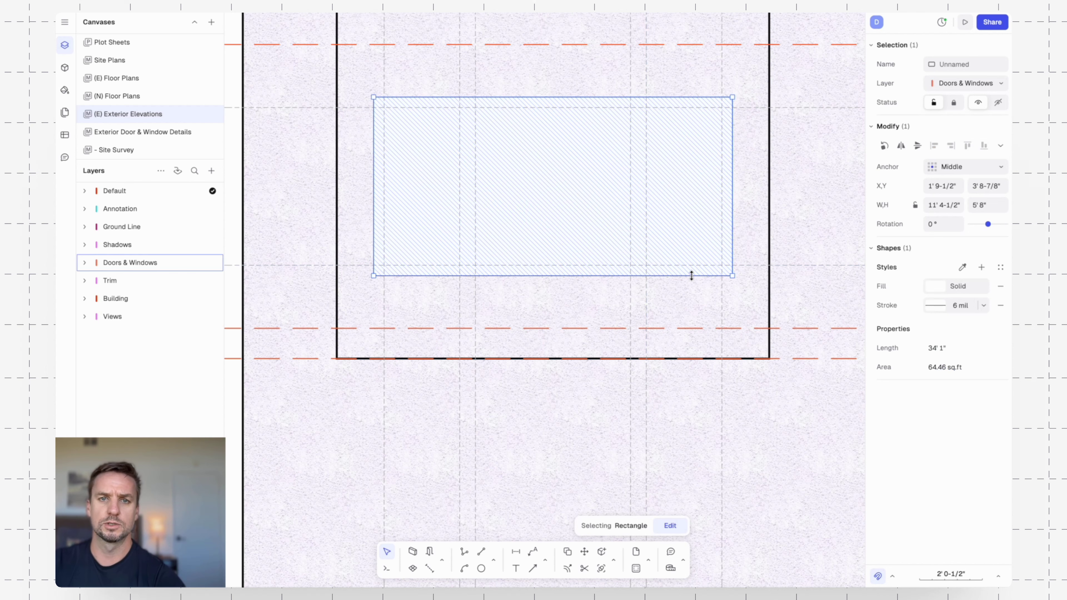
{"action": "left_click", "coordinate": [668, 283]}
{"action": "type", "text": "rec"}
{"action": "key", "text": "Return"}
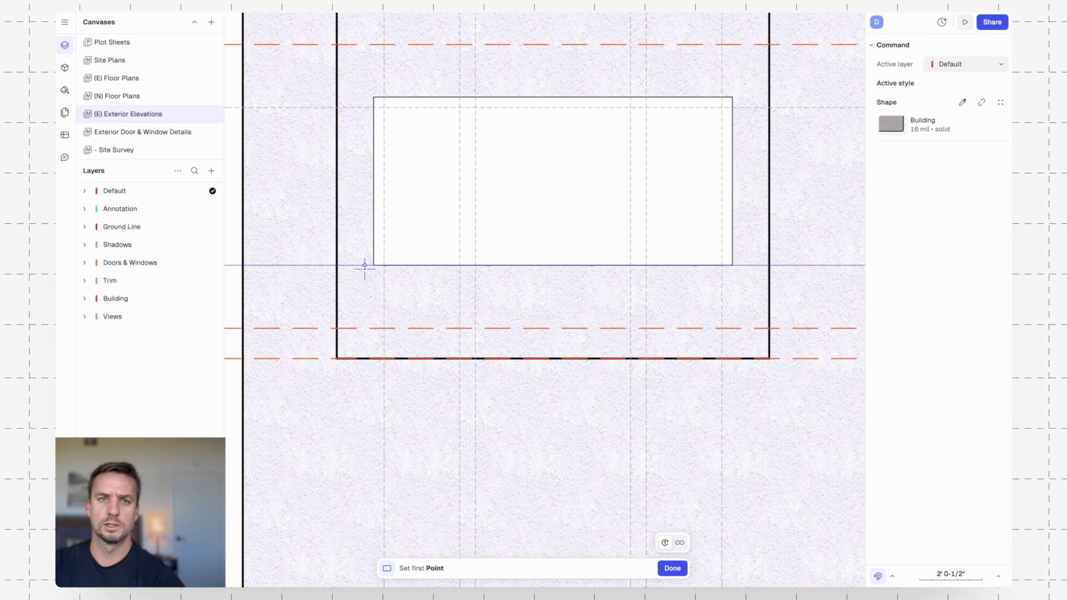
{"action": "key", "text": "Escape"}
- Copy the trim rectangle straight down so the copy's top edge meets the original's bottom edge
{"action": "left_click", "coordinate": [511, 218]}
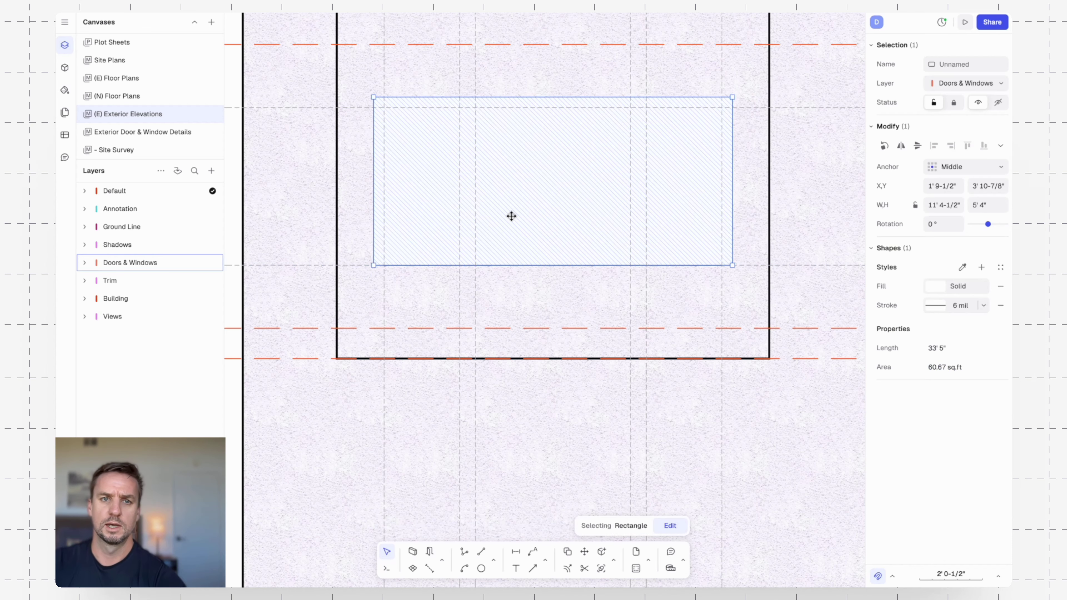
{"action": "key", "text": "c"}
{"action": "left_click", "coordinate": [421, 97]}
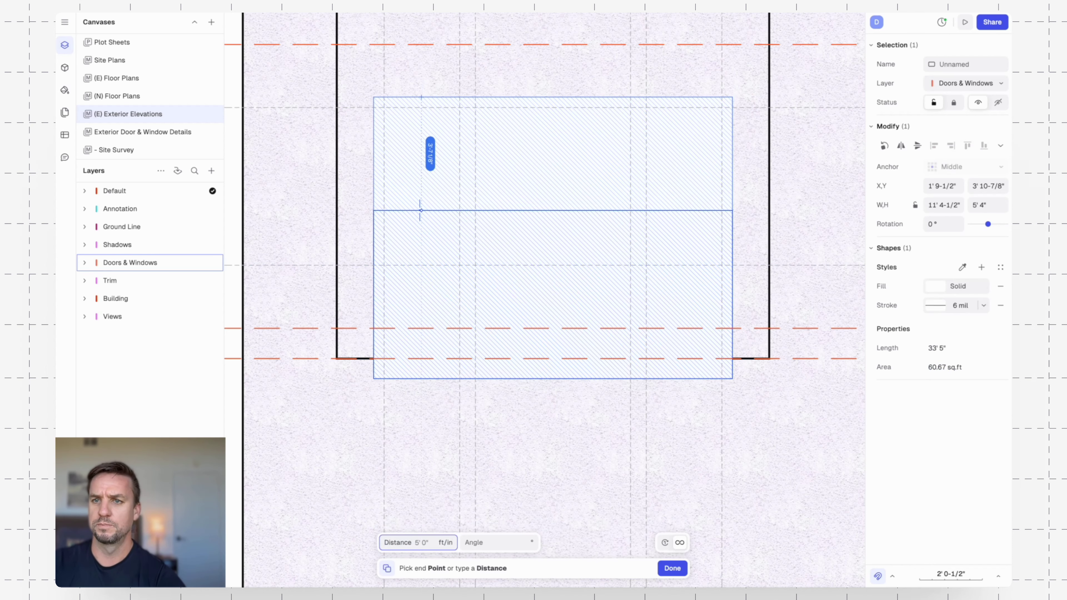
{"action": "left_click", "coordinate": [424, 264]}
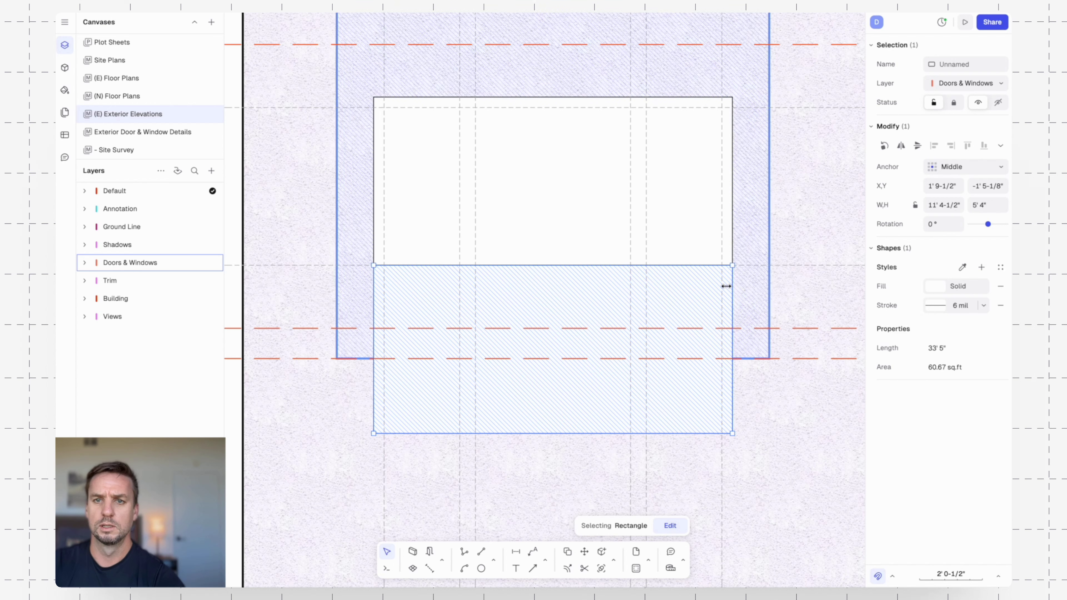
- Move the copied rectangle 2" to the right and stretch its left edge outward to a width of 11' 8-1/2"
{"action": "key", "text": "m"}
{"action": "left_click", "coordinate": [674, 247]}
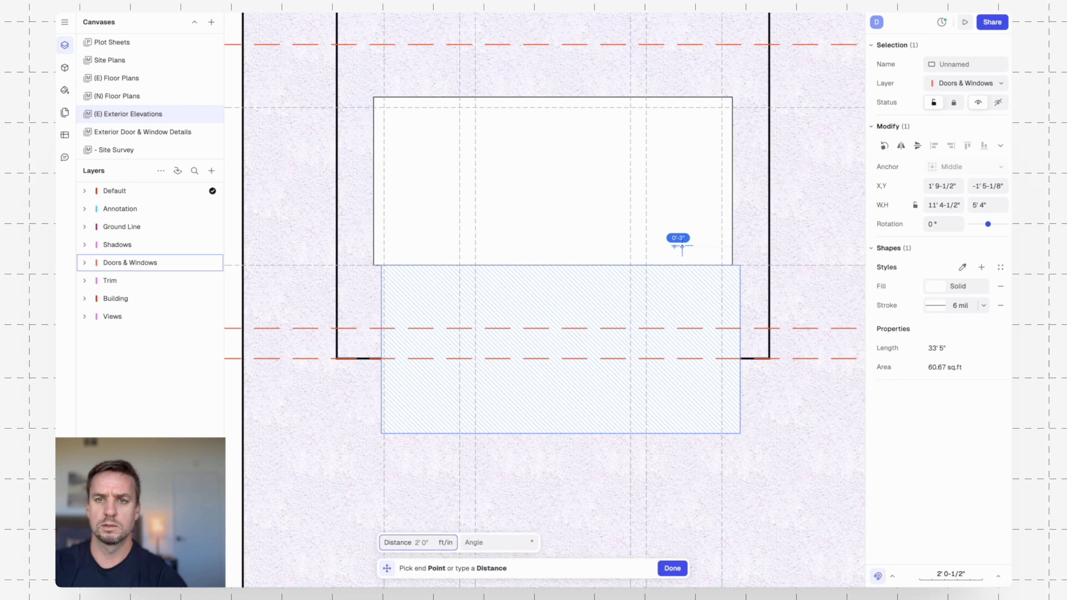
{"action": "key", "text": "Tab"}
{"action": "key", "text": "Return"}
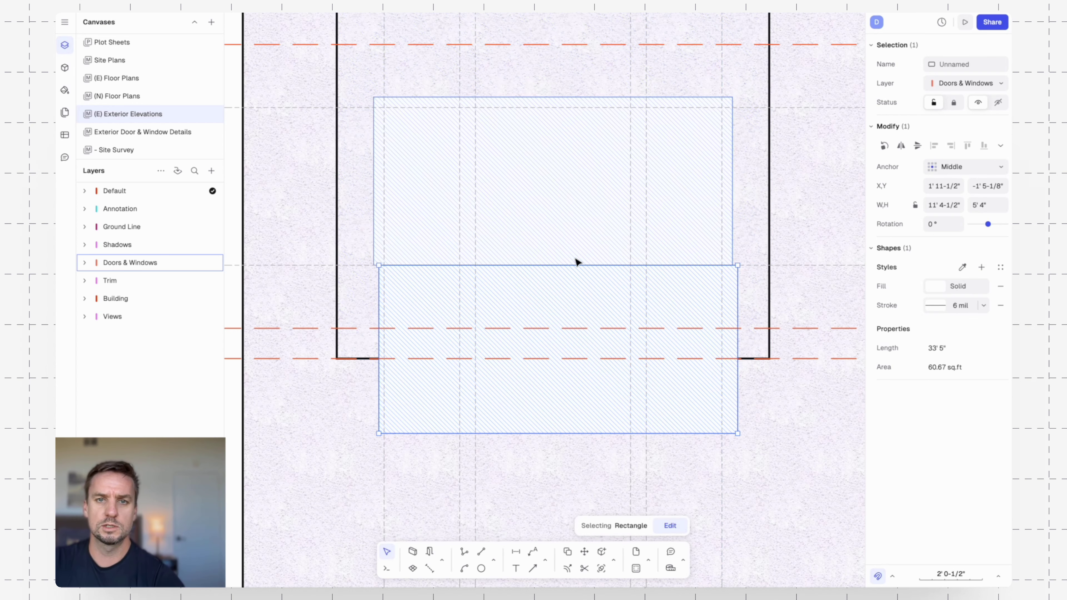
{"action": "left_click_drag", "start_coordinate": [378, 278], "coordinate": [368, 277]}
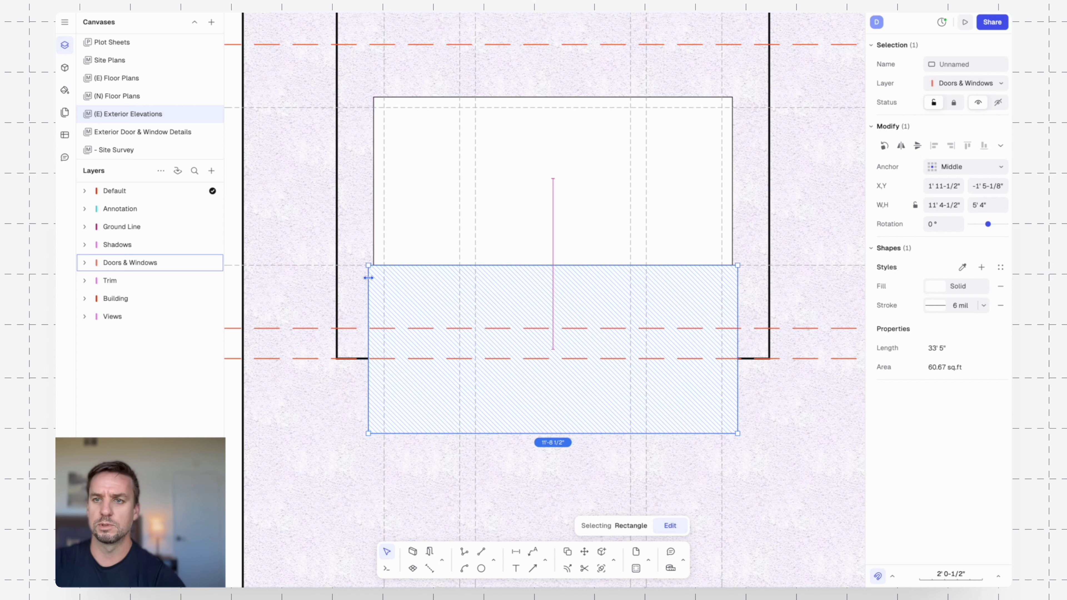
{"action": "left_click_drag", "start_coordinate": [368, 277], "coordinate": [368, 278]}
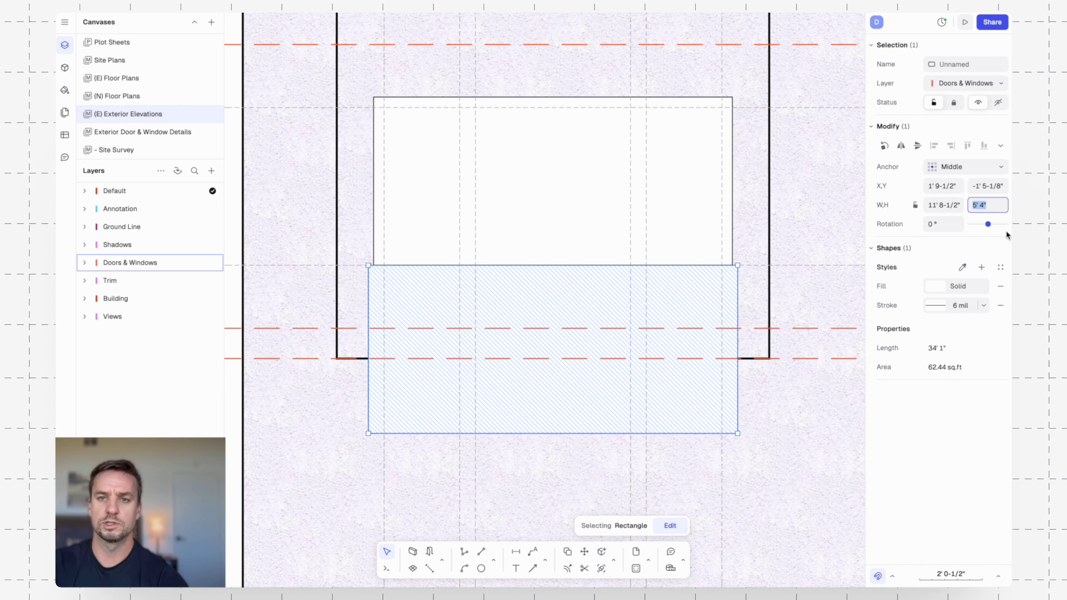
- Set the copied rectangle's height to 2.5" and move it up against the trim's bottom edge as a sill
{"action": "type", "text": "2.5\""}
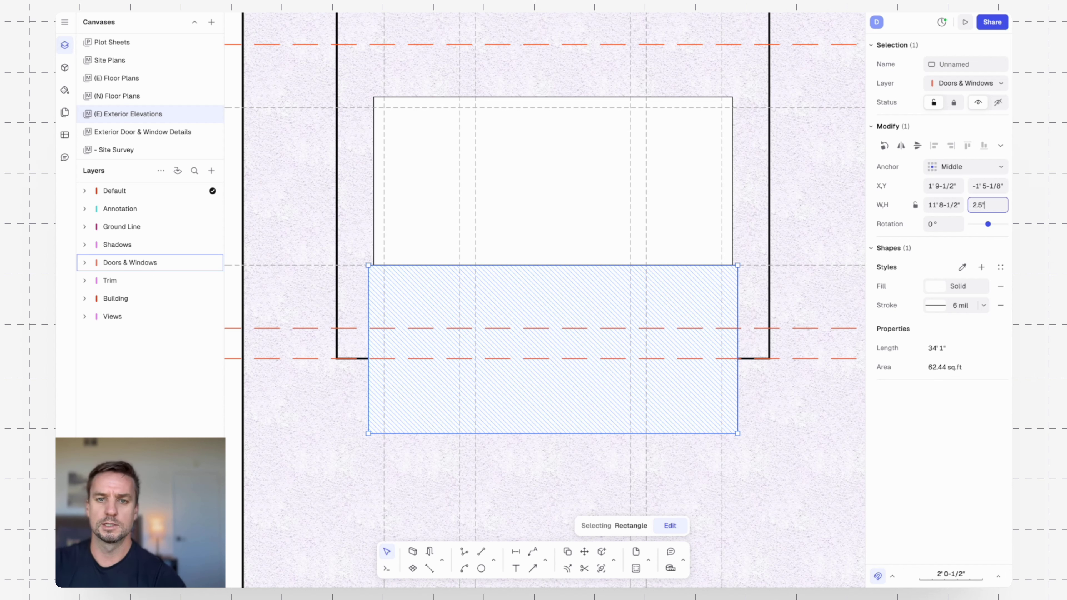
{"action": "key", "text": "Return"}
{"action": "type", "text": "m"}
{"action": "key", "text": "Return"}
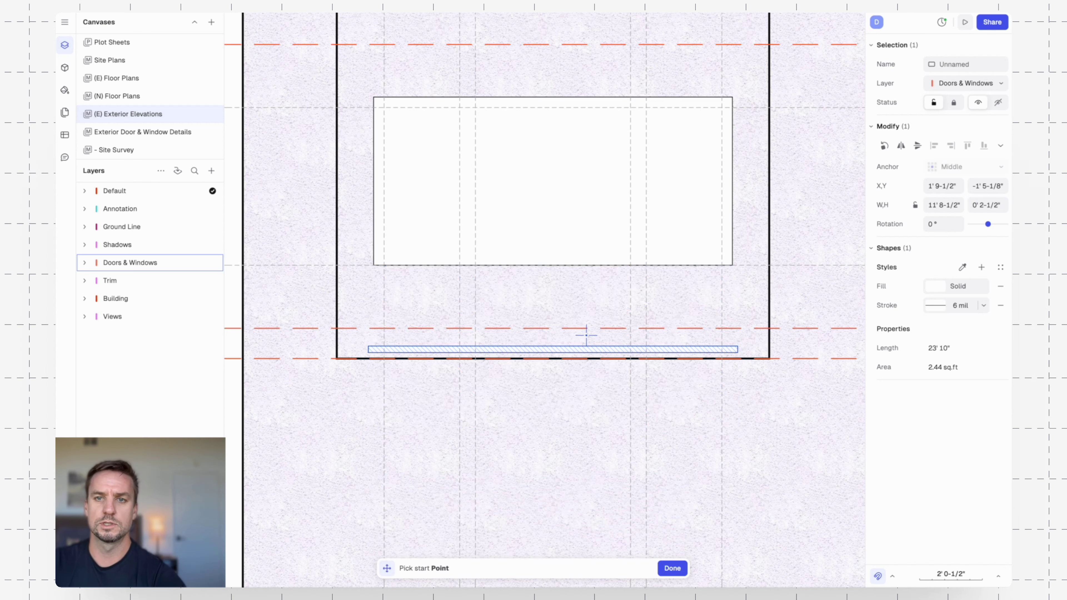
{"action": "left_click", "coordinate": [584, 346]}
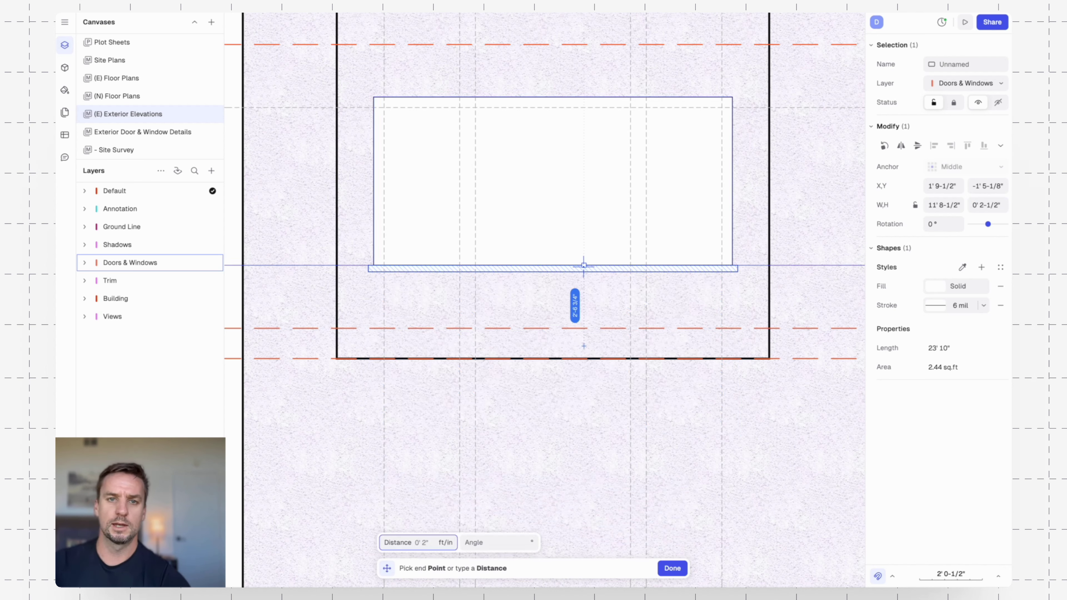
{"action": "left_click", "coordinate": [588, 267]}
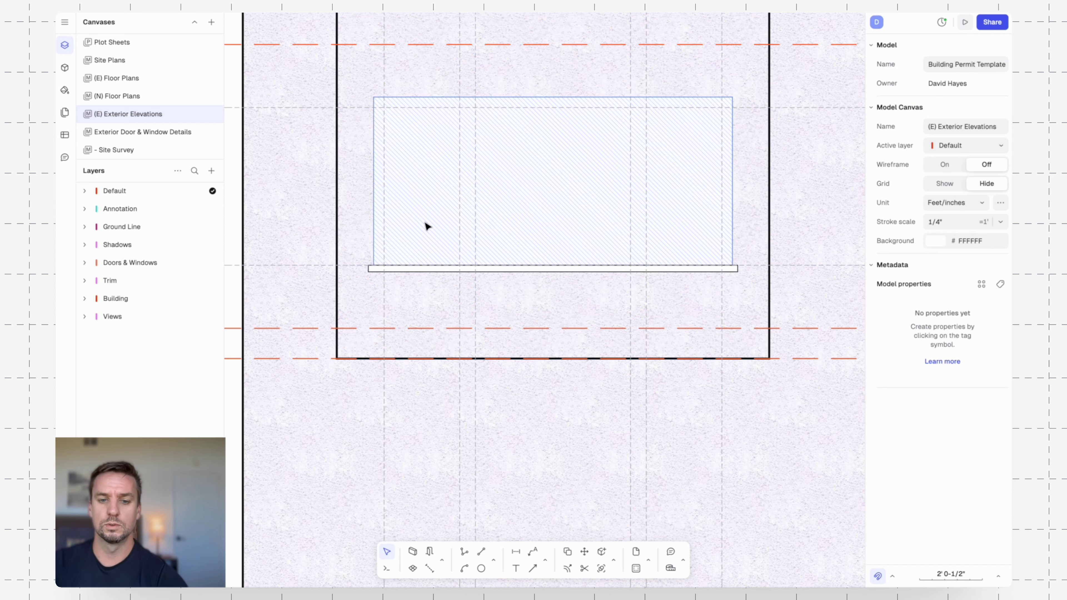
- Group the bay window's trim rectangle and sill
{"action": "left_click", "coordinate": [430, 269]}
{"action": "left_click", "coordinate": [424, 254], "text": "shift"}
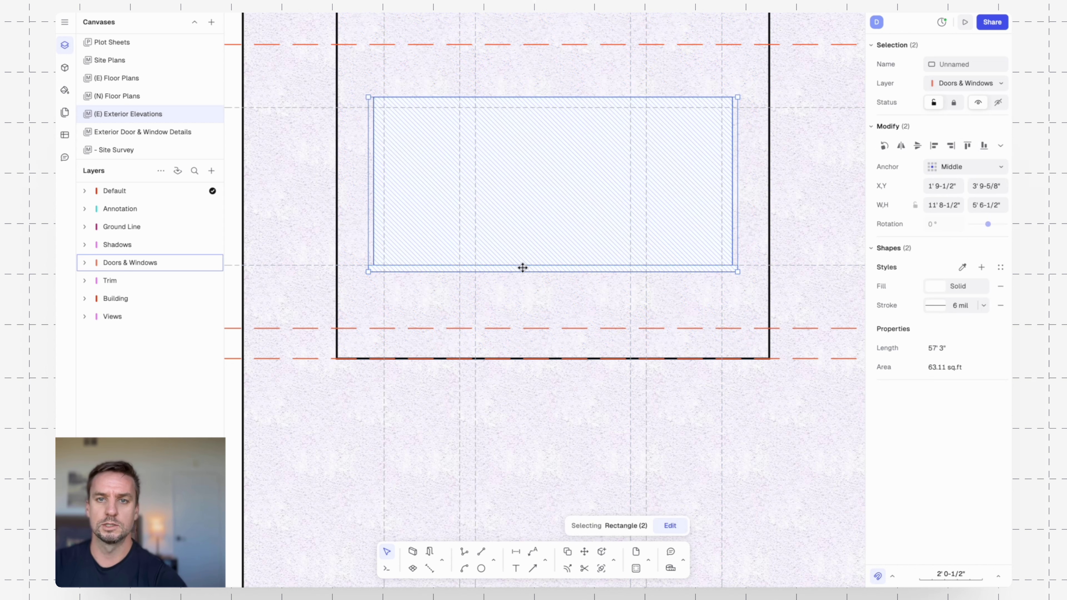
{"action": "key", "text": "ctrl+g"}
{"action": "scroll", "coordinate": [496, 283], "scroll_direction": "down", "scroll_amount": 5}
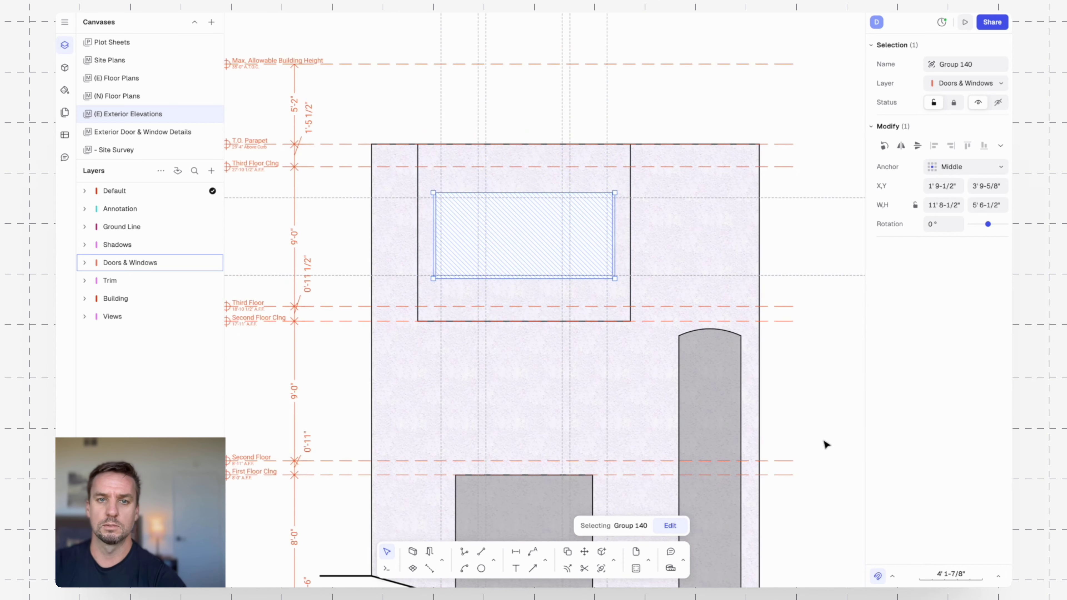
{"action": "key", "text": "Escape"}
{"action": "left_click", "coordinate": [581, 261]}
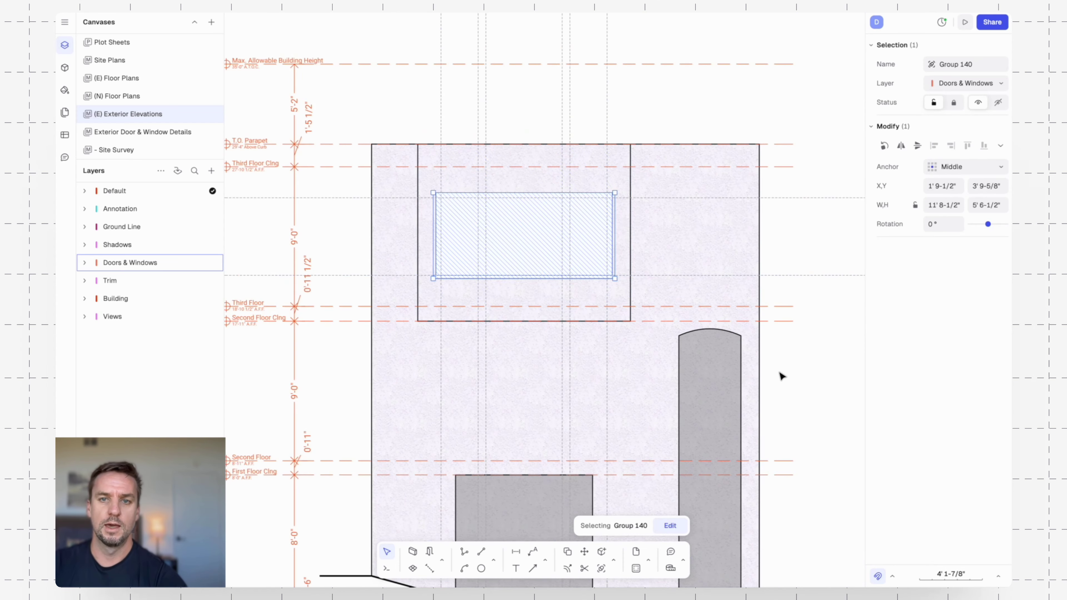
- Open the trim group for editing and draw the left window pane as a 2' 4-3/4" by 5' 0" rectangle between the guidelines
{"action": "scroll", "coordinate": [488, 262], "scroll_direction": "up", "scroll_amount": 4}
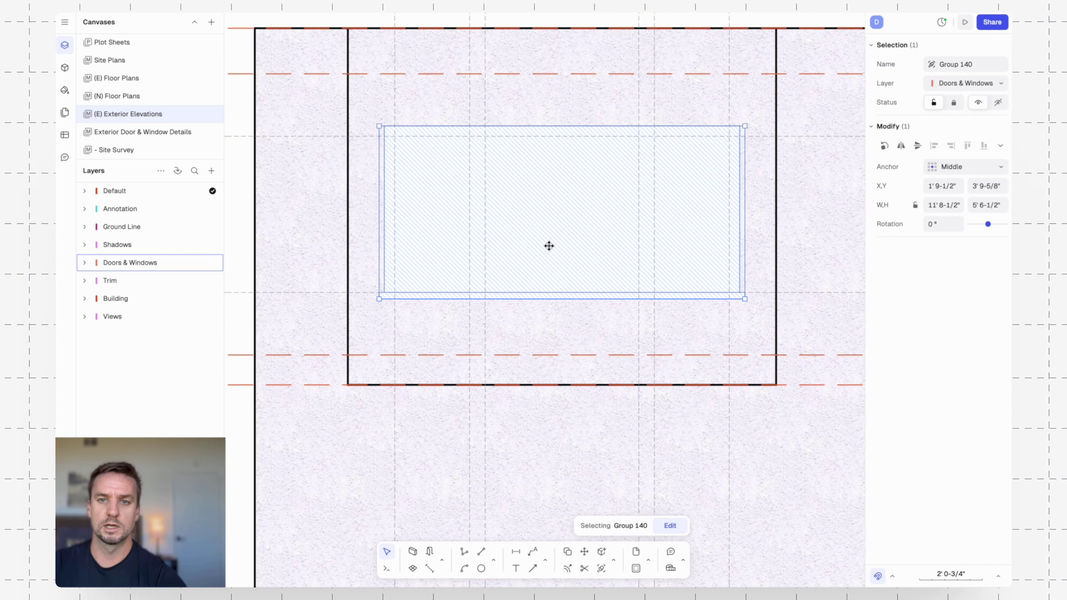
{"action": "double_click", "coordinate": [549, 246]}
{"action": "scroll", "coordinate": [679, 299], "scroll_direction": "down", "scroll_amount": 5}
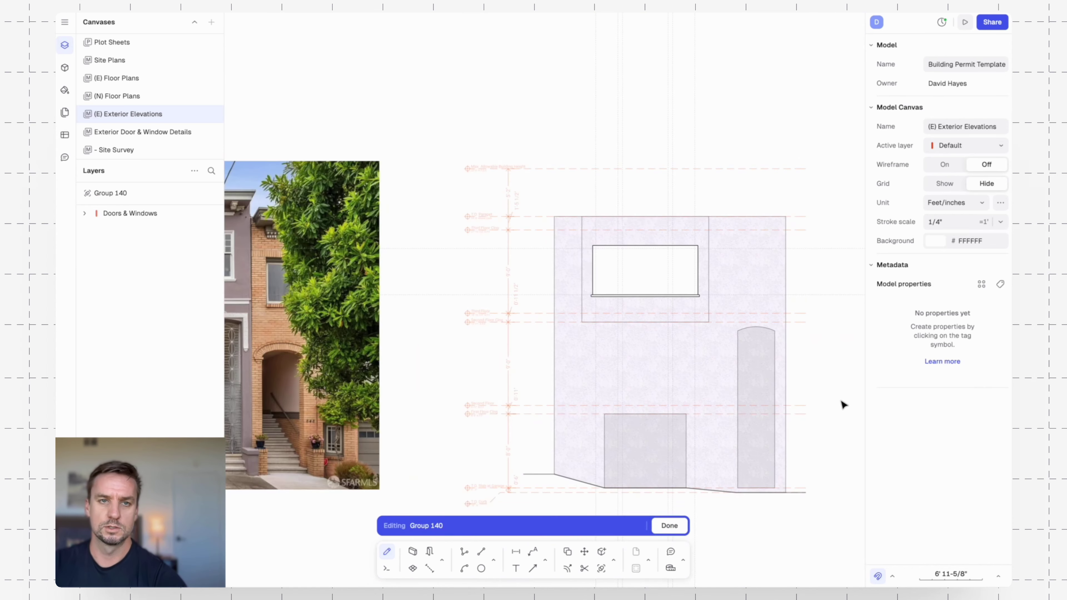
{"action": "scroll", "coordinate": [644, 301], "scroll_direction": "up", "scroll_amount": 8}
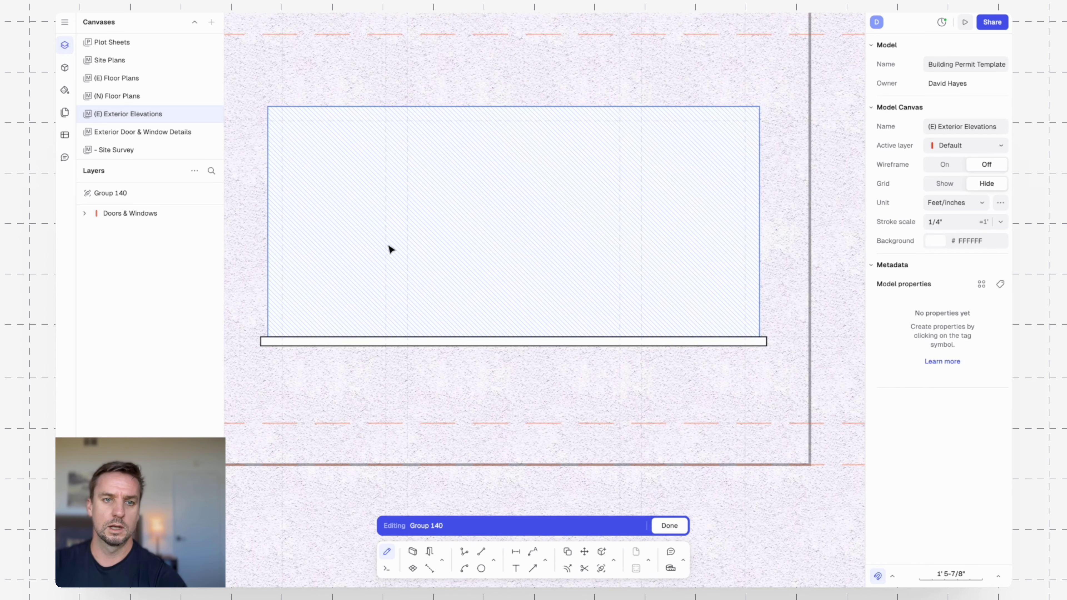
{"action": "type", "text": "re"}
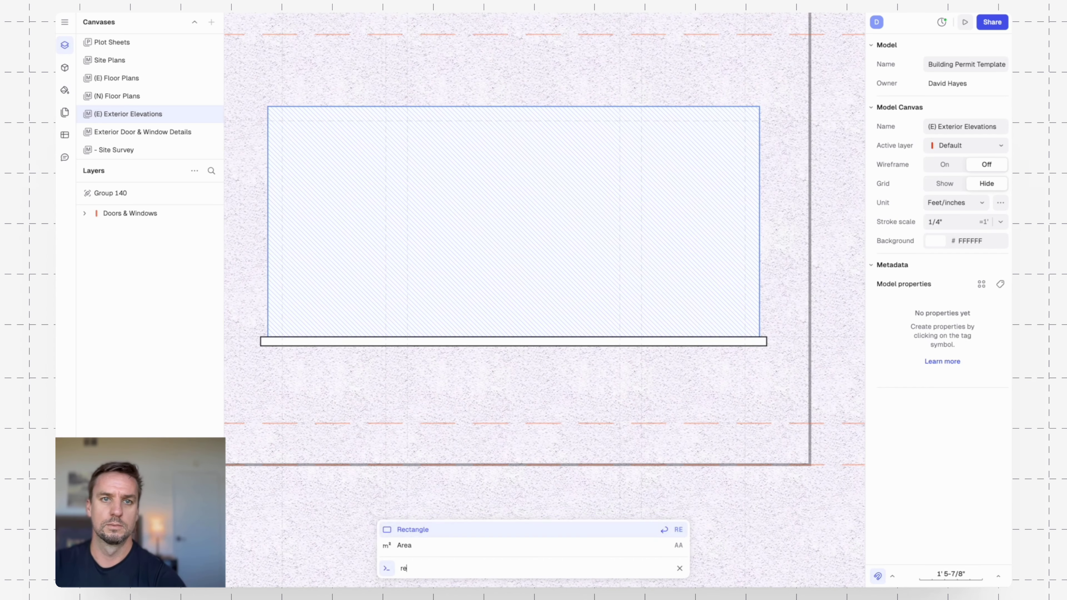
{"action": "key", "text": "Return"}
{"action": "left_click", "coordinate": [281, 336]}
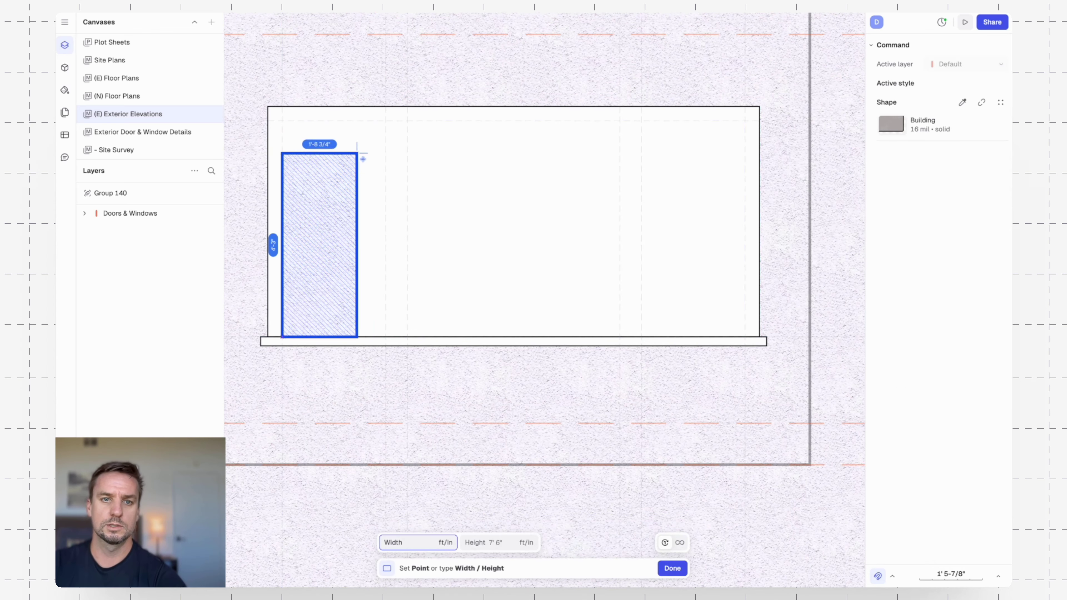
{"action": "left_click", "coordinate": [386, 121]}
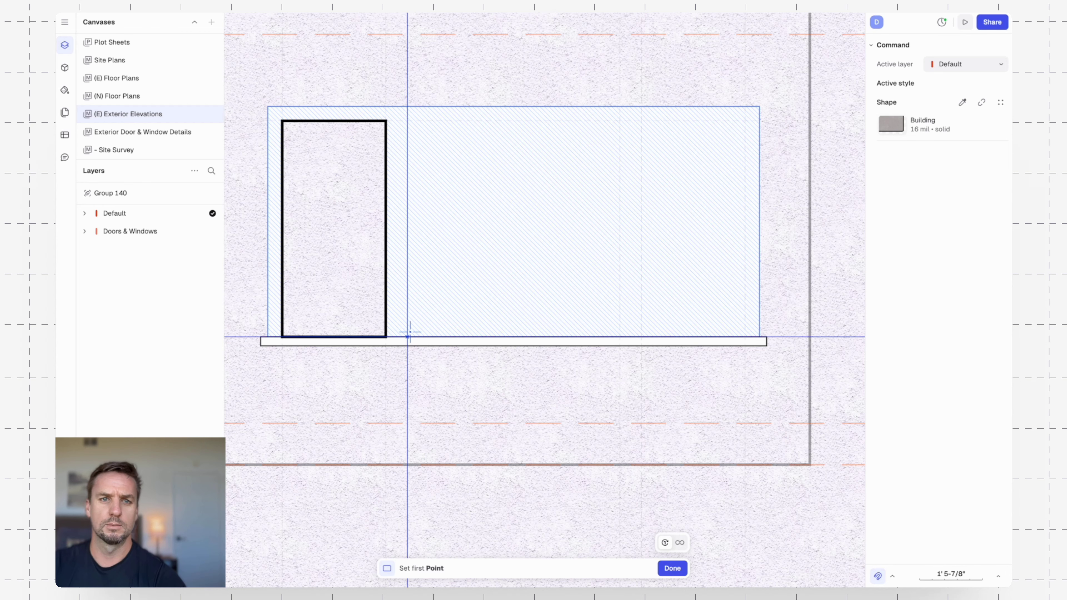
{"action": "key", "text": "Escape"}
- Detach the left pane rectangle's Building style and set its stroke to 8 mil
{"action": "left_click", "coordinate": [369, 303]}
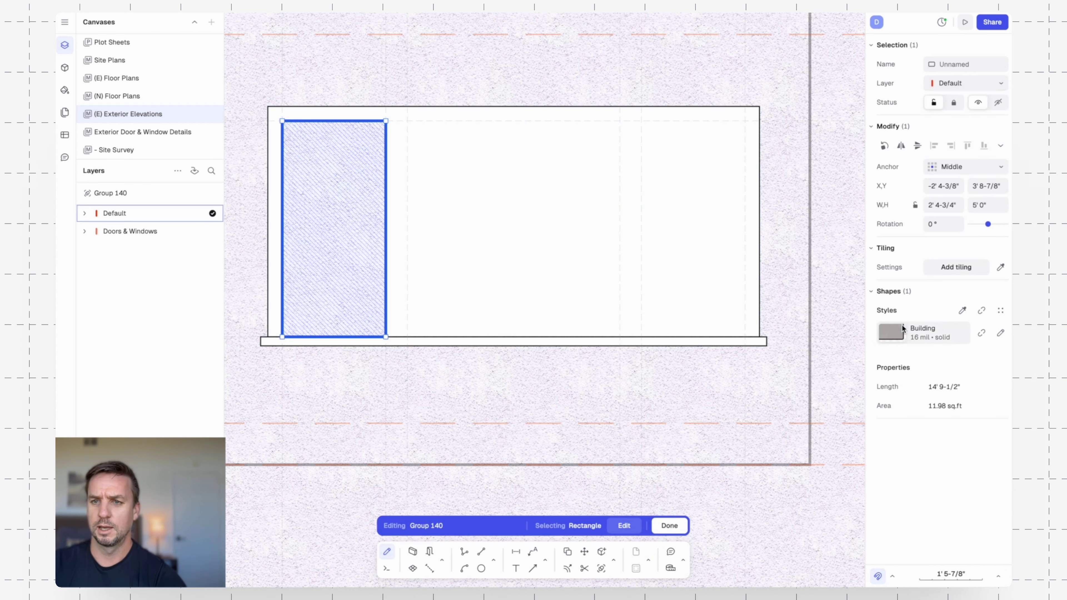
{"action": "left_click", "coordinate": [981, 333]}
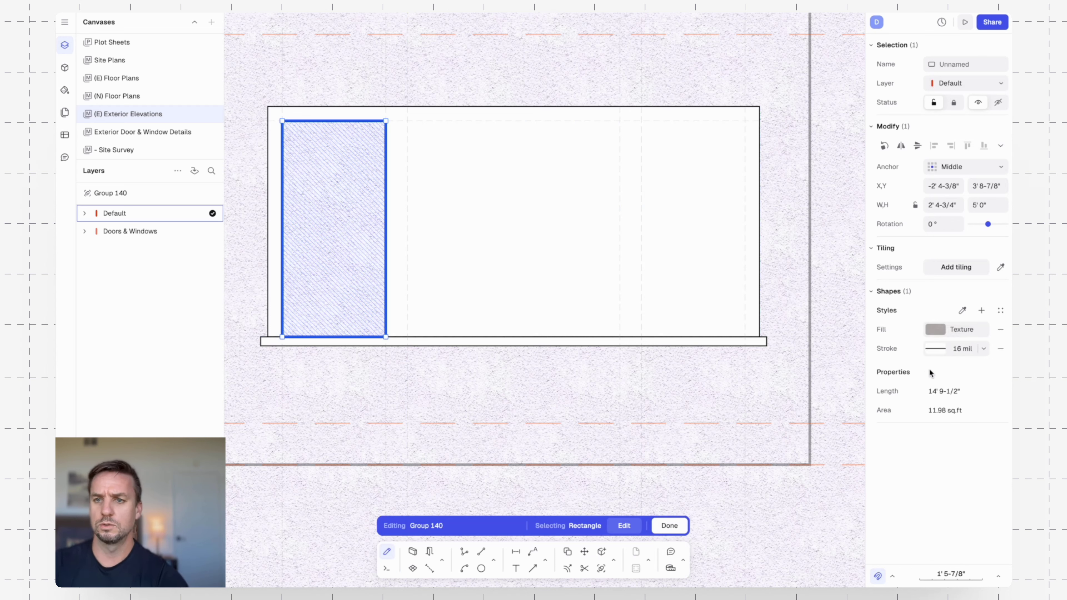
{"action": "left_click", "coordinate": [958, 353]}
{"action": "type", "text": "8"}
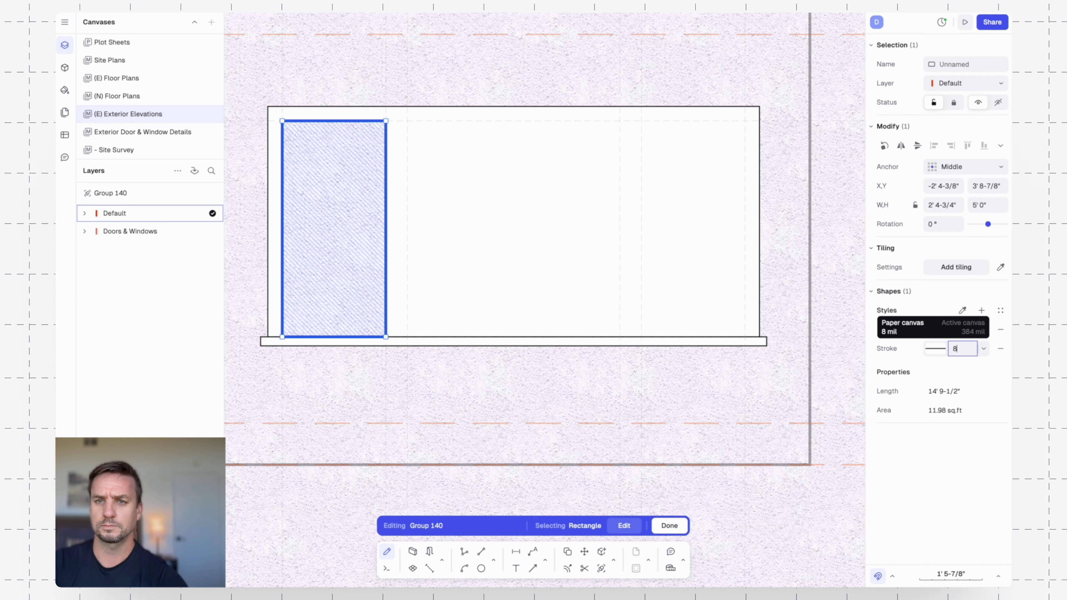
{"action": "key", "text": "Return"}
- Change the left pane's texture fill to solid dark blue, 1D3890, at 30% opacity
{"action": "left_click", "coordinate": [943, 330]}
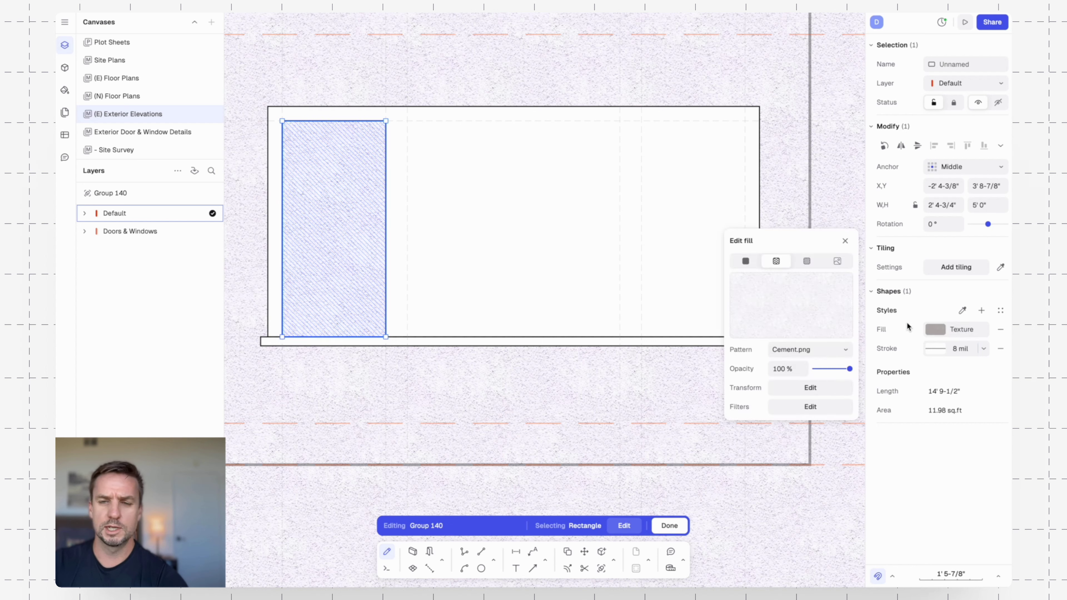
{"action": "left_click", "coordinate": [747, 261]}
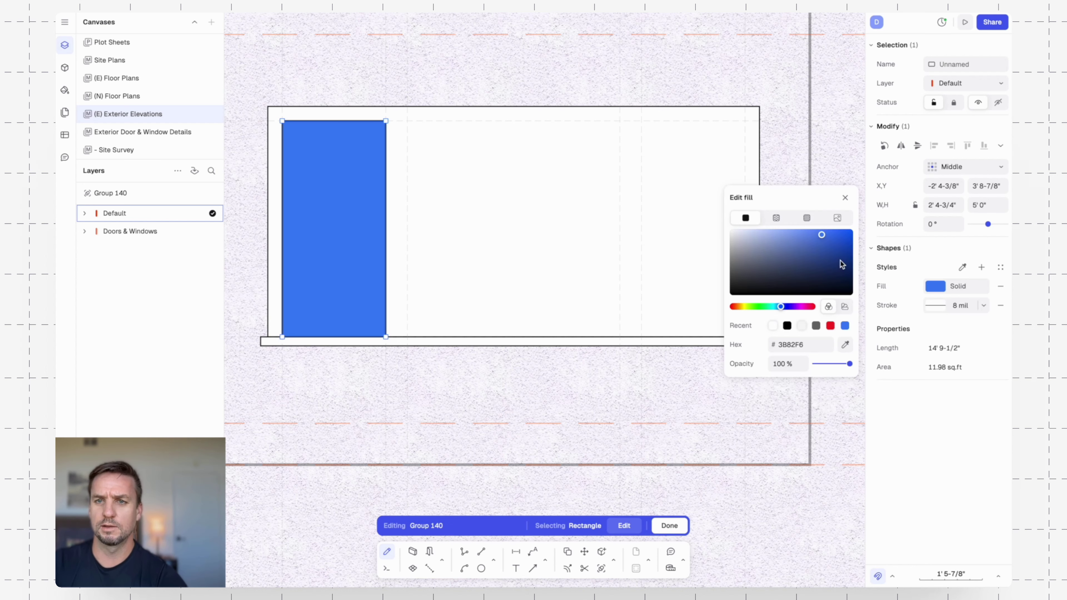
{"action": "left_click_drag", "start_coordinate": [803, 251], "coordinate": [812, 256]}
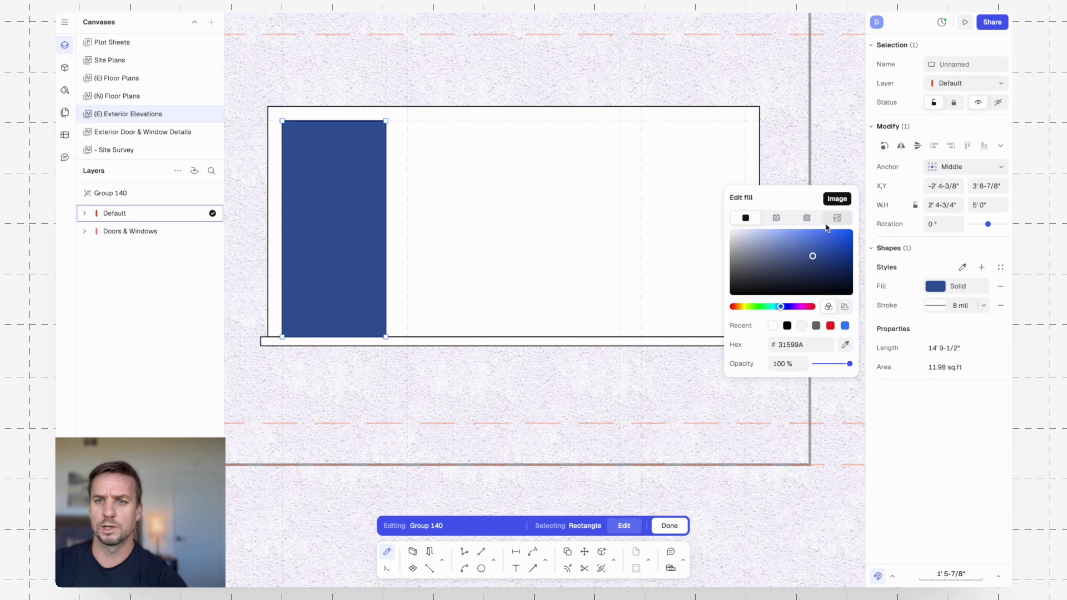
{"action": "left_click", "coordinate": [844, 307]}
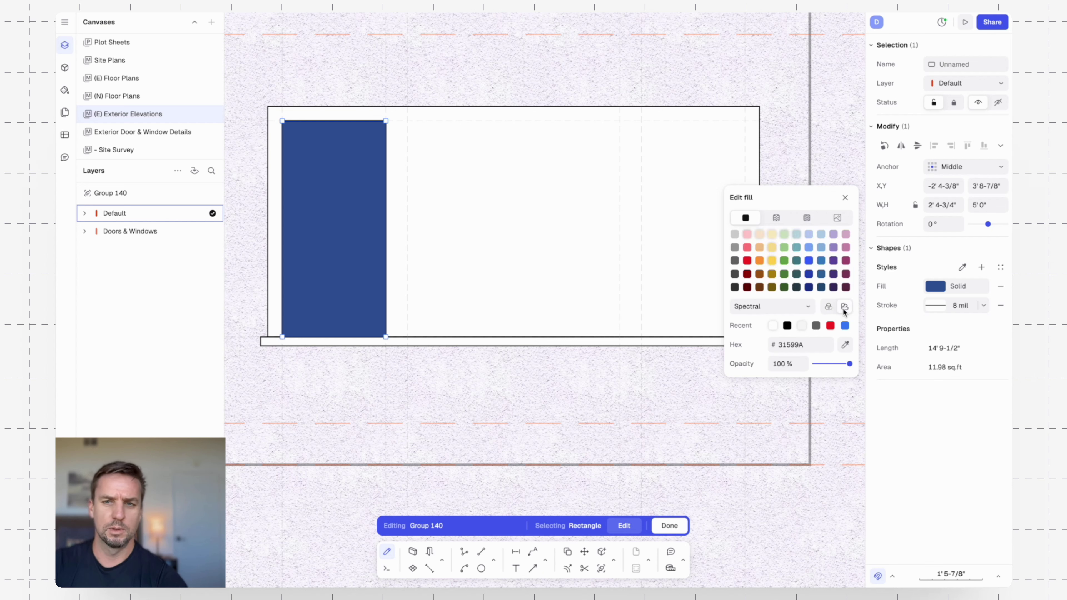
{"action": "left_click", "coordinate": [809, 274]}
{"action": "left_click", "coordinate": [809, 288]}
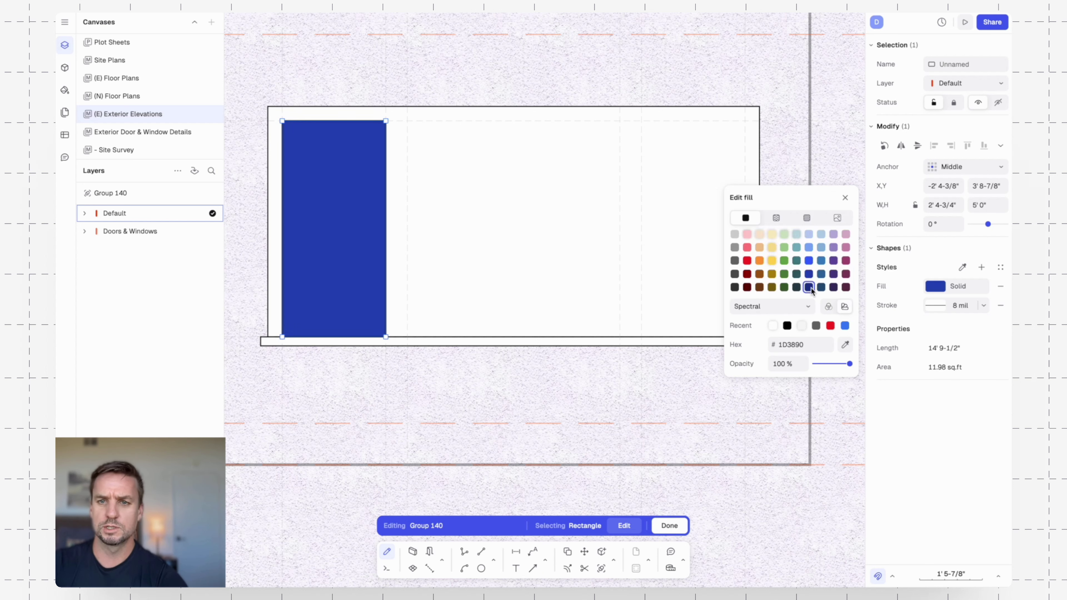
{"action": "left_click", "coordinate": [802, 363]}
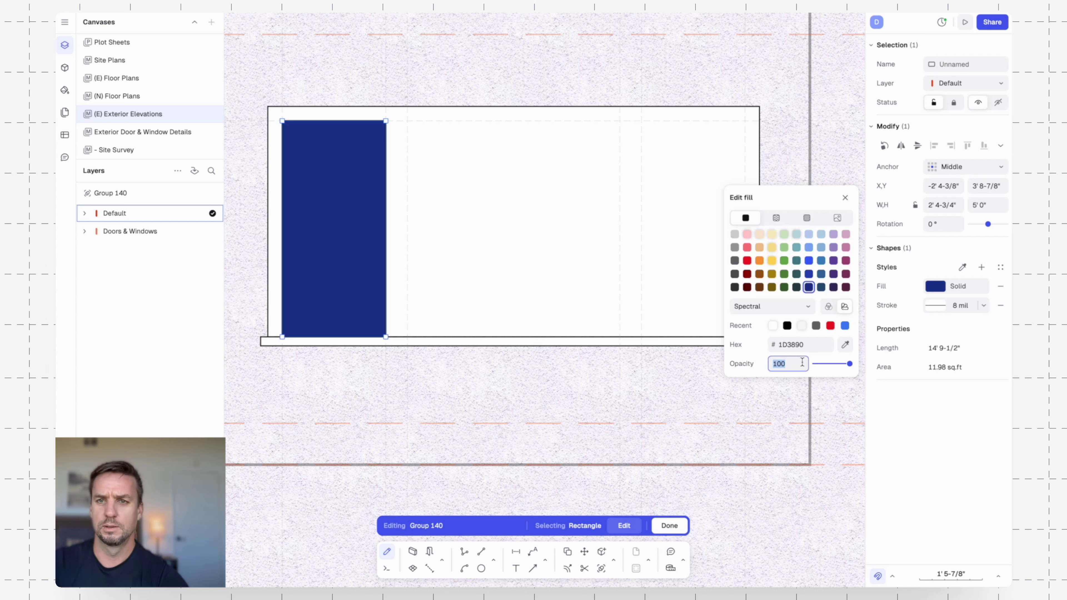
{"action": "type", "text": "30"}
{"action": "key", "text": "Return"}
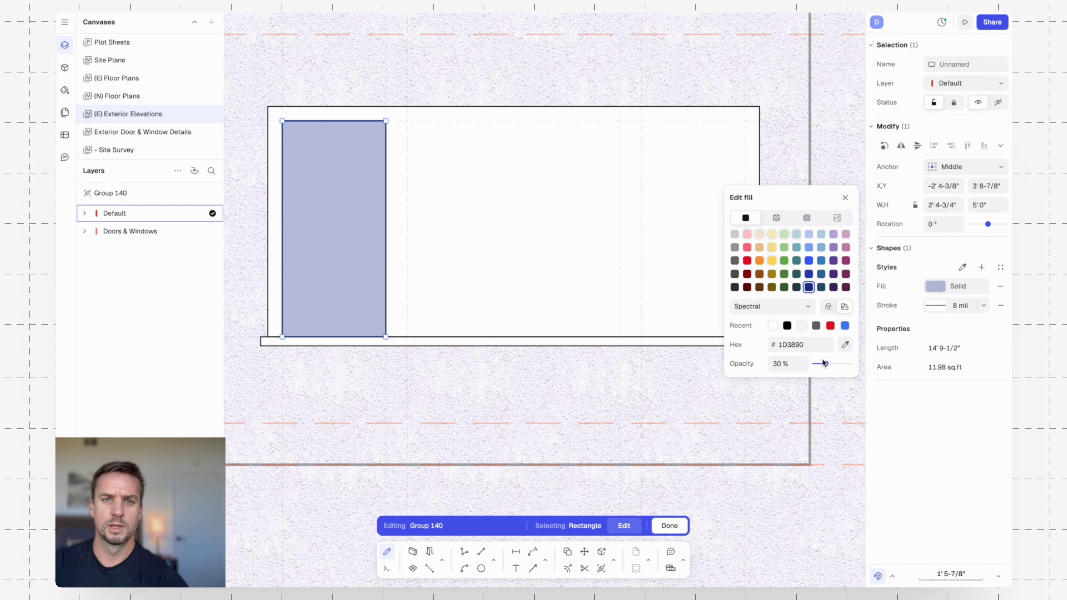
{"action": "left_click", "coordinate": [634, 195]}
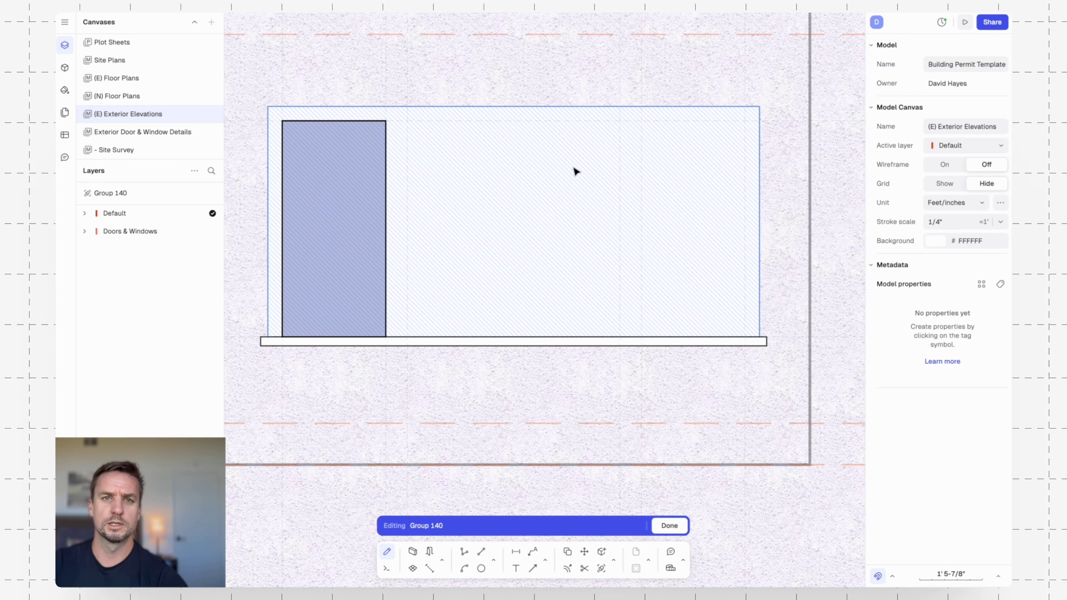
- Draw a closed triangular path over the lower-right half of the left pane, from its bottom-left to its top-right corner
{"action": "scroll", "coordinate": [579, 170], "scroll_direction": "down", "scroll_amount": 5}
{"action": "scroll", "coordinate": [531, 169], "scroll_direction": "up", "scroll_amount": 5}
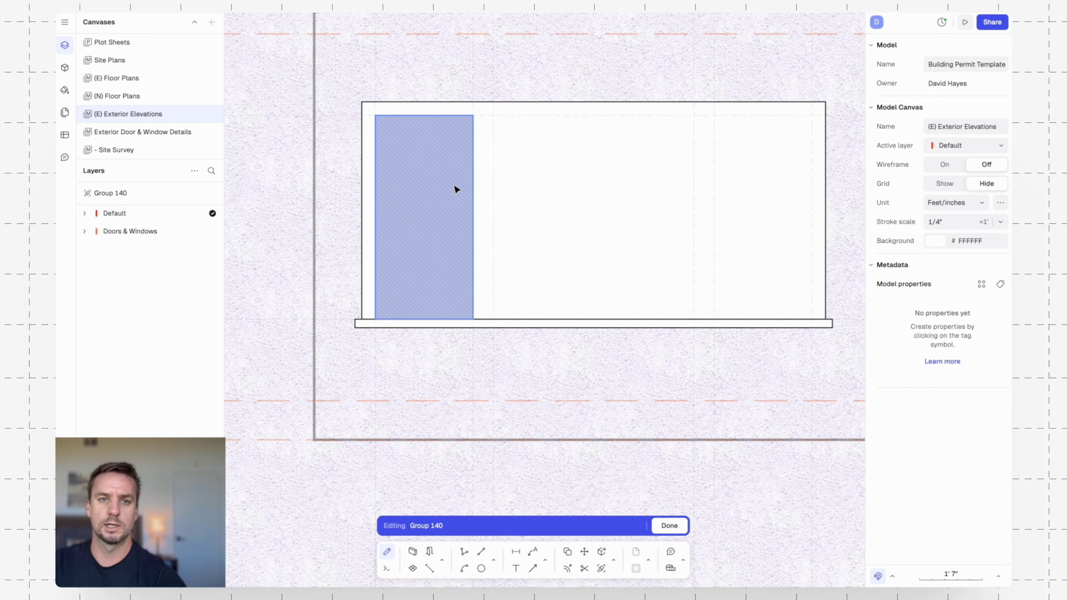
{"action": "type", "text": "pl"}
{"action": "key", "text": "Return"}
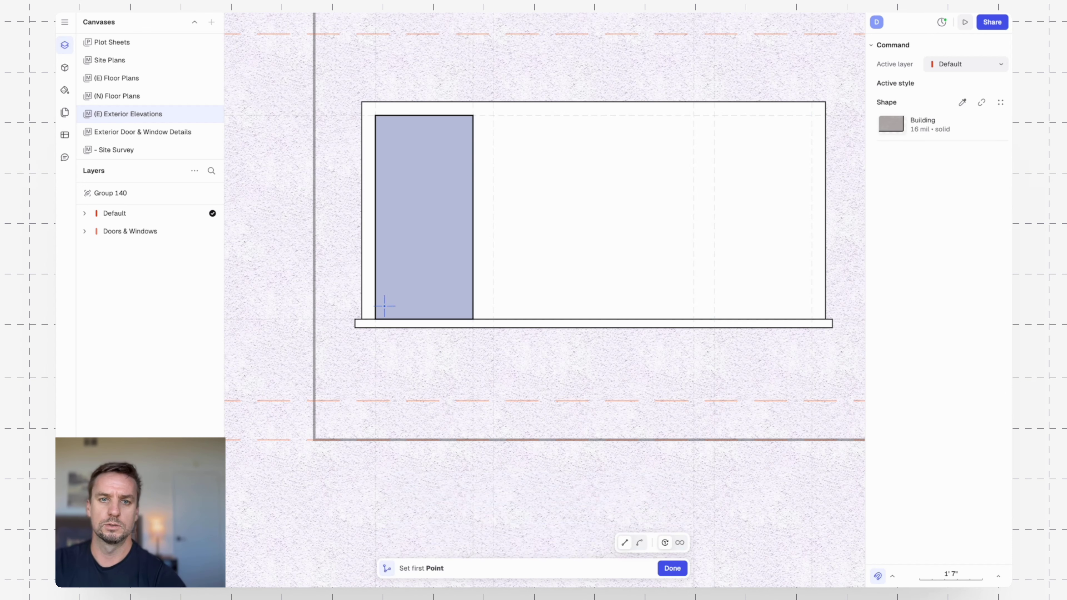
{"action": "left_click", "coordinate": [376, 318]}
{"action": "left_click", "coordinate": [473, 115]}
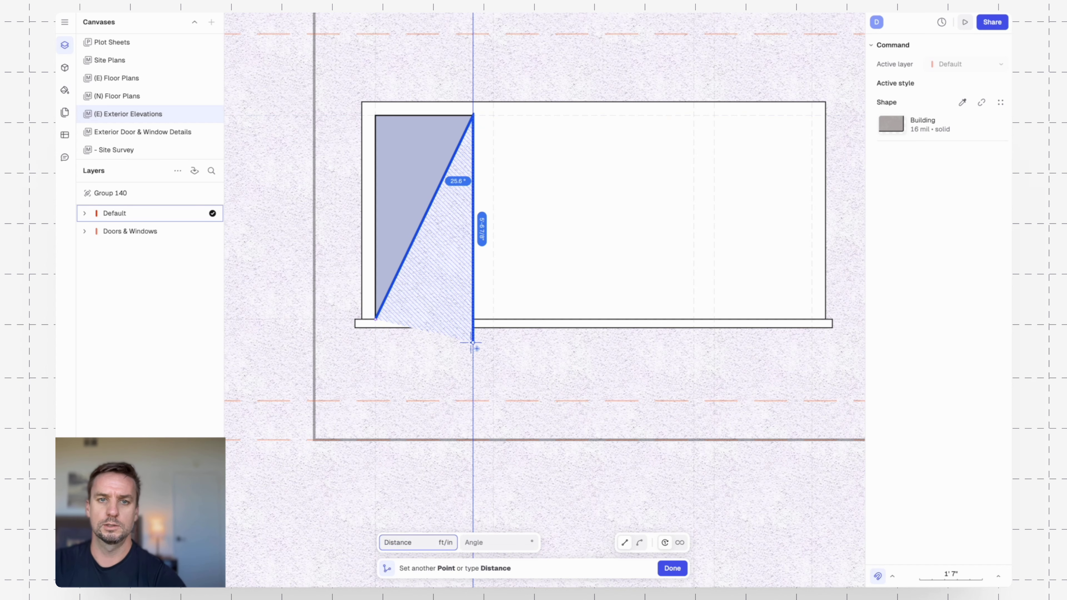
{"action": "left_click", "coordinate": [473, 319]}
{"action": "left_click", "coordinate": [376, 319]}
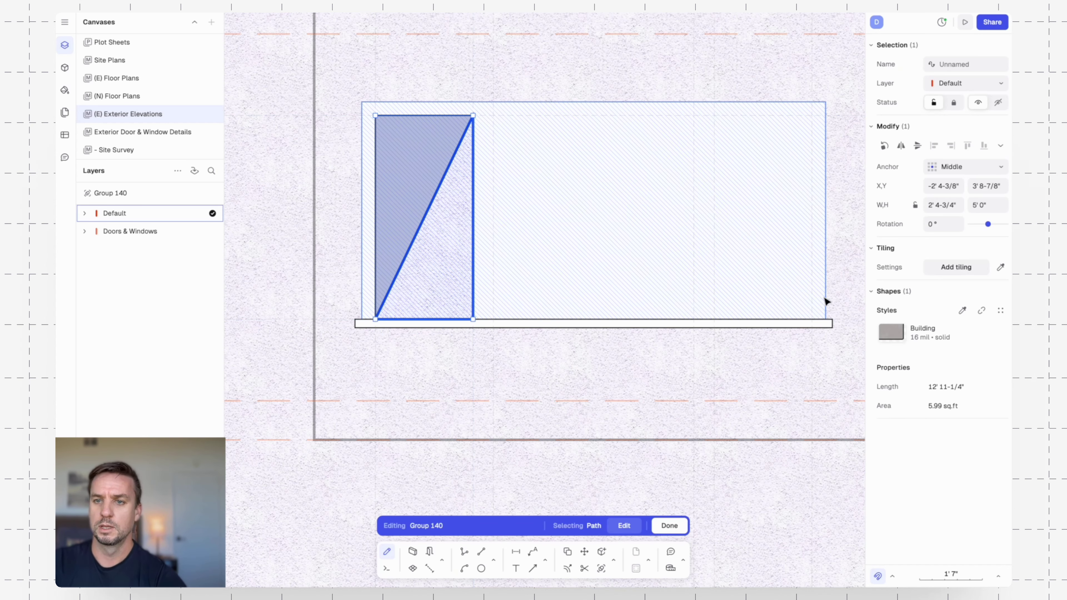
- Detach the triangle's Building style, remove its stroke, and make its fill solid white, FFFFFF
{"action": "left_click", "coordinate": [981, 335]}
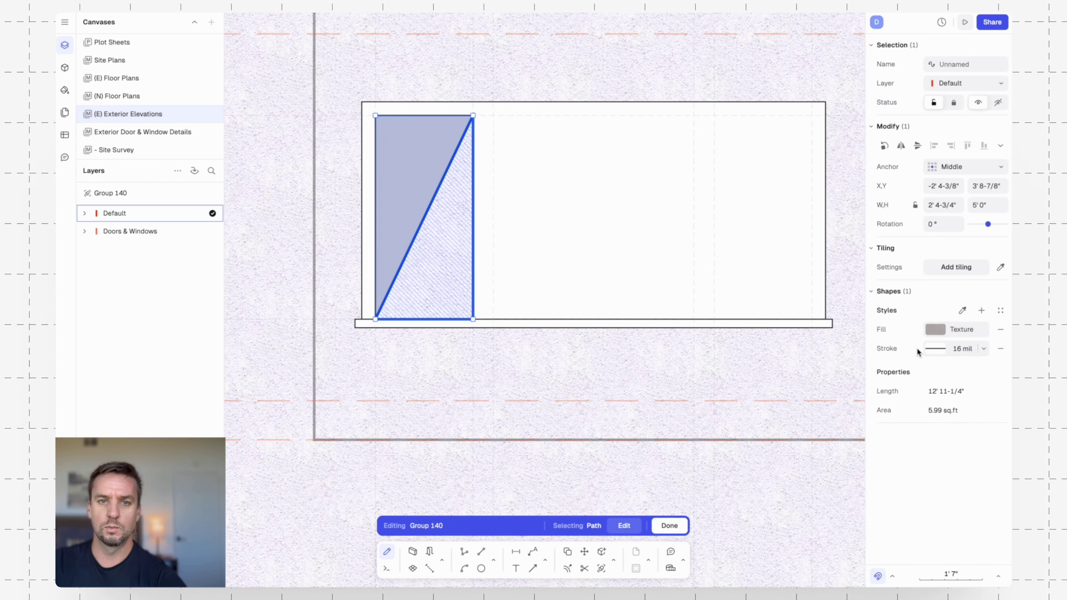
{"action": "left_click", "coordinate": [1001, 348]}
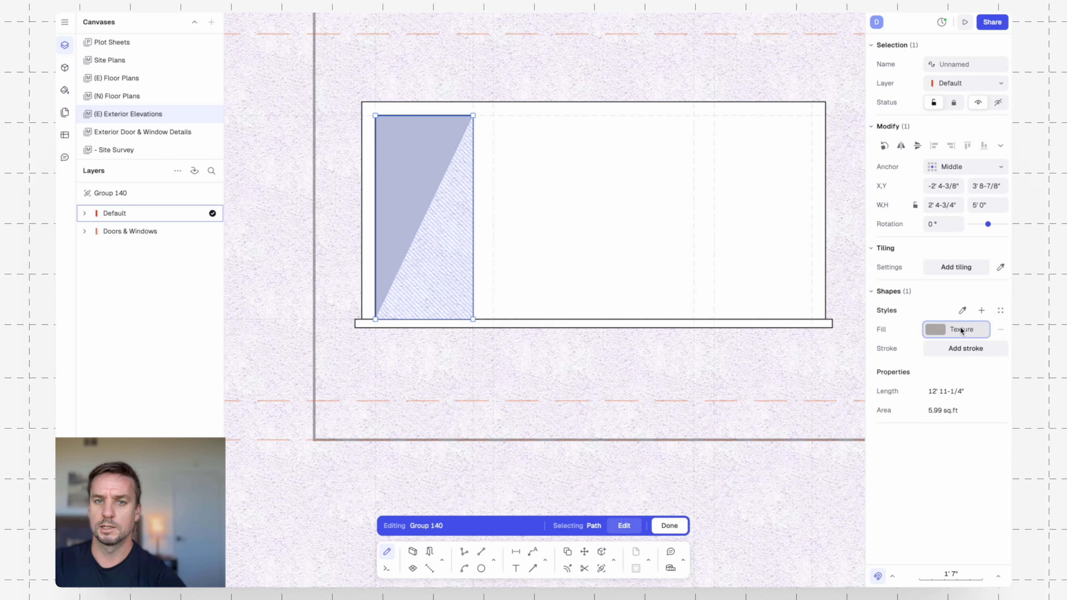
{"action": "left_click", "coordinate": [936, 330]}
{"action": "left_click", "coordinate": [745, 261]}
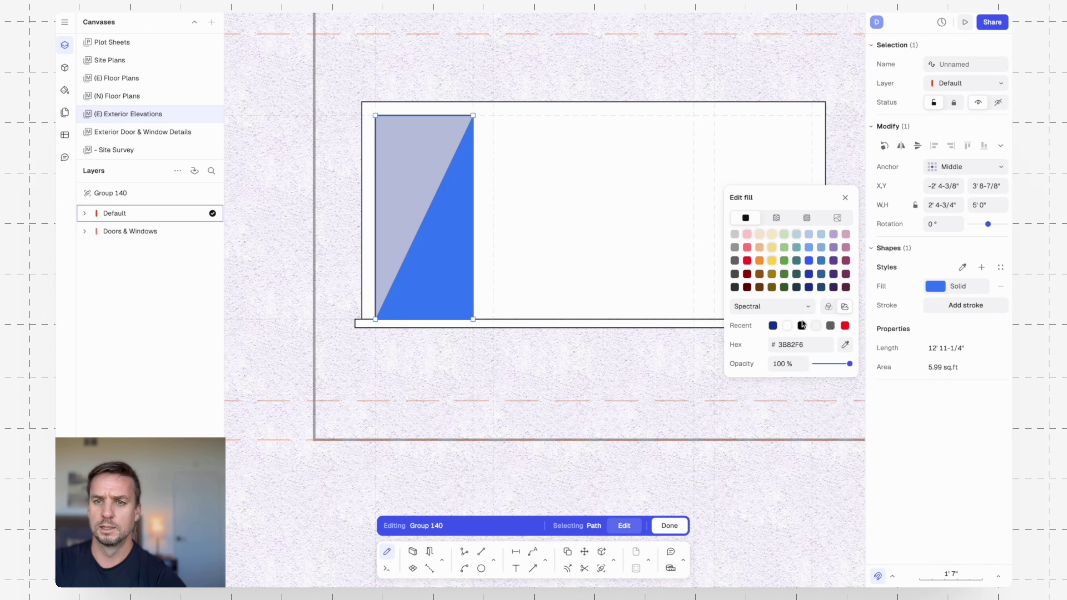
{"action": "left_click", "coordinate": [787, 326]}
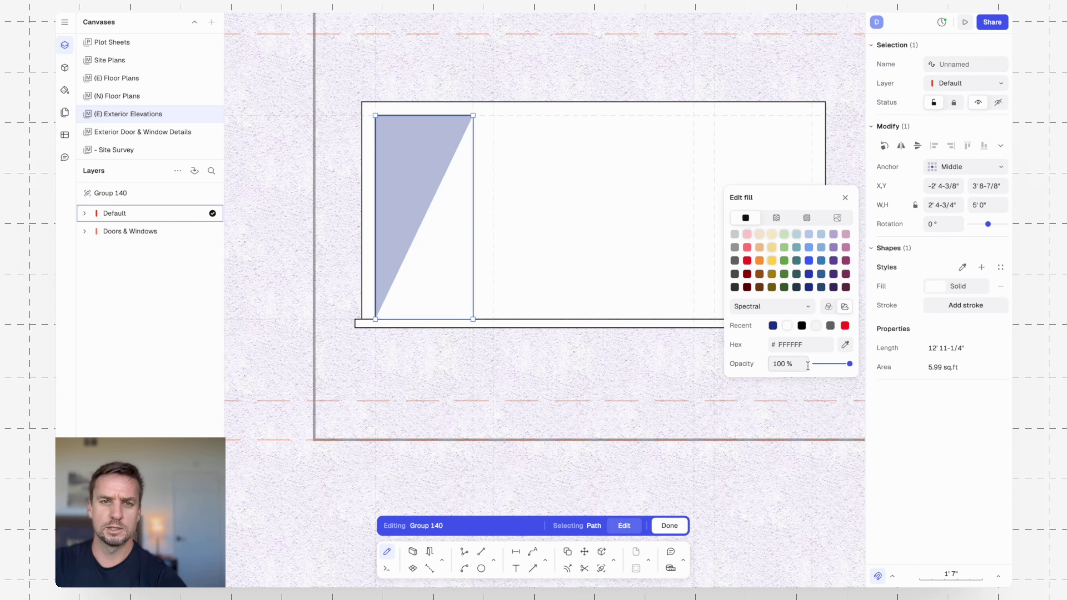
- Set the triangle's white fill to 20% opacity
{"action": "left_click_drag", "start_coordinate": [849, 363], "coordinate": [818, 364]}
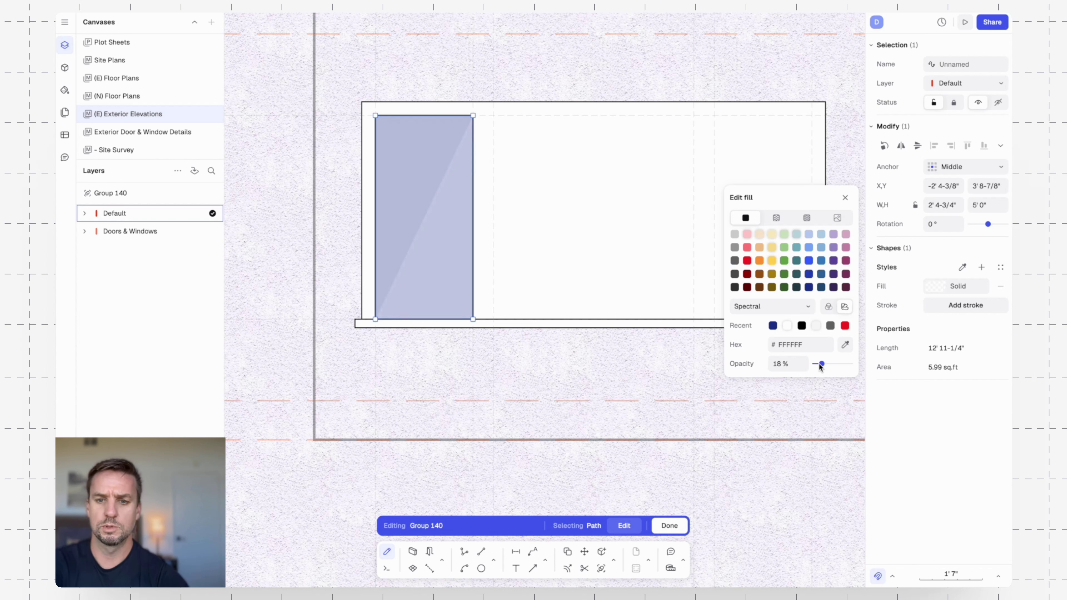
{"action": "left_click", "coordinate": [785, 364]}
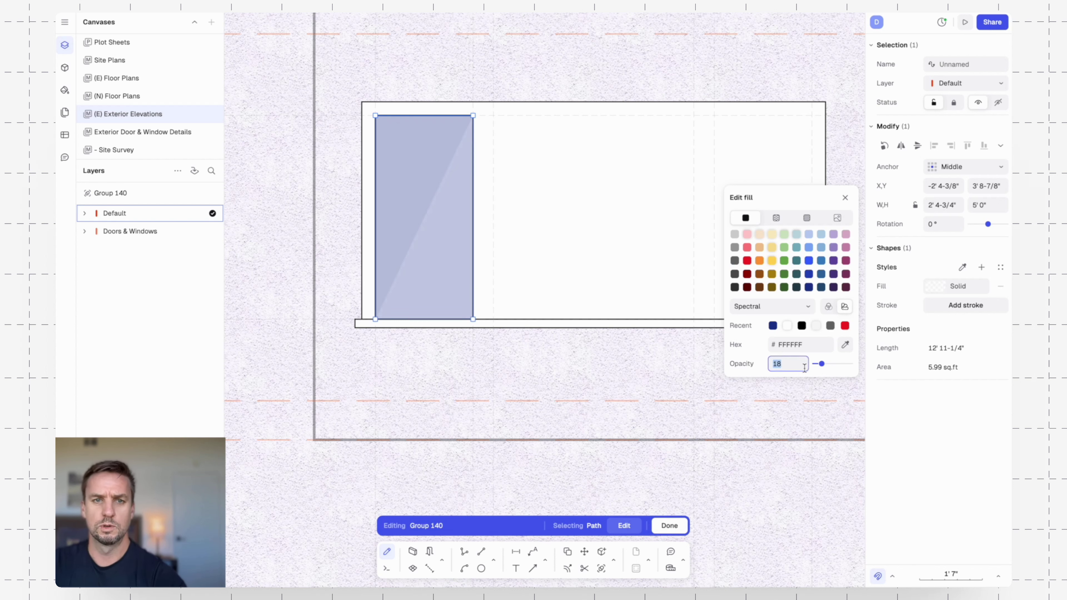
{"action": "type", "text": "20"}
{"action": "key", "text": "Return"}
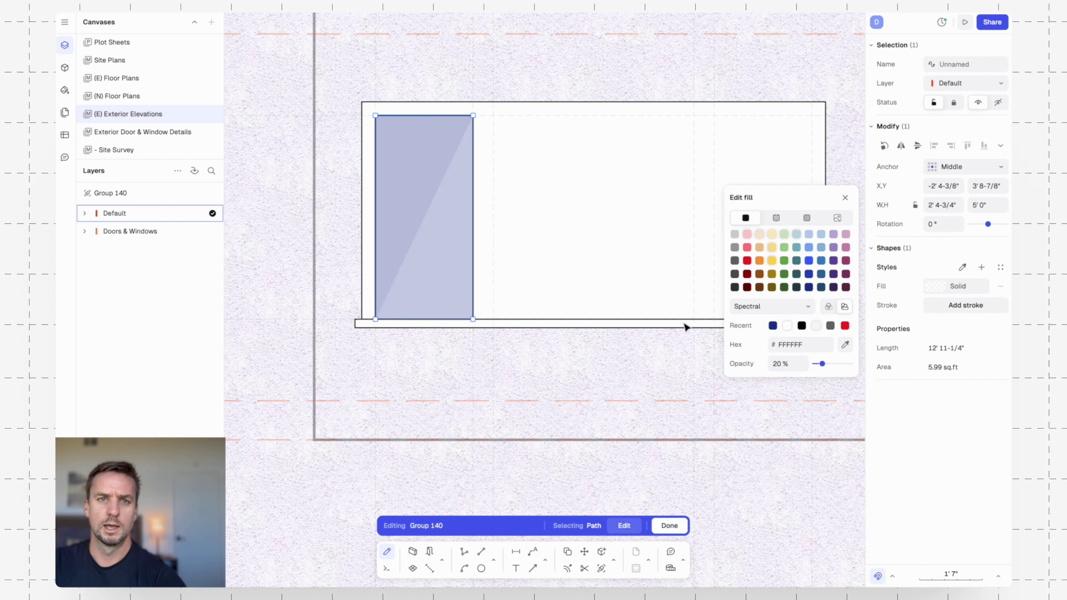
{"action": "left_click", "coordinate": [514, 297]}
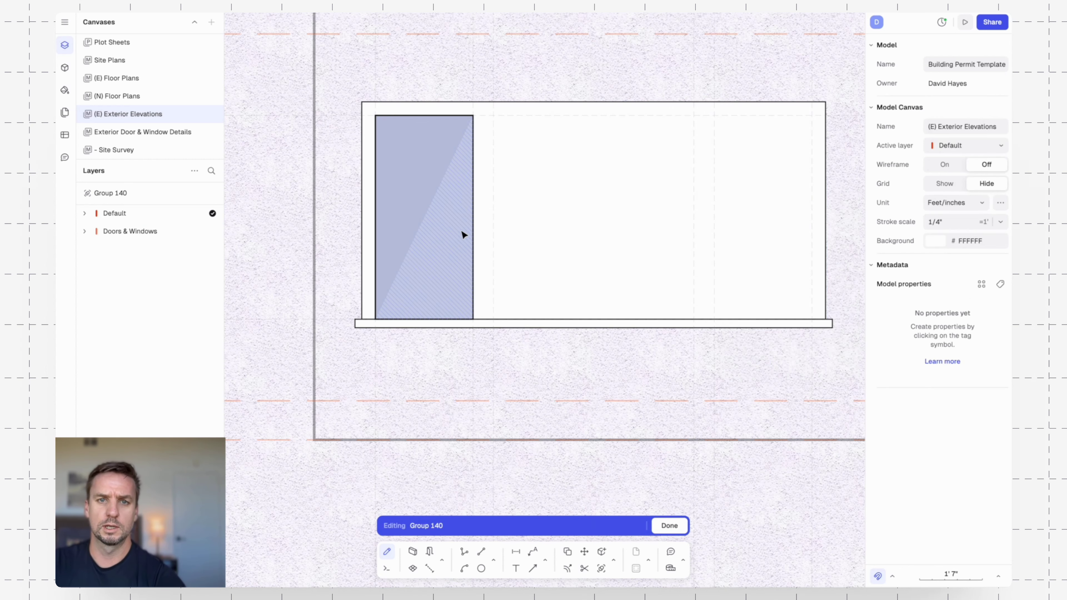
- Copy the left pane and its triangle to the middle and right window openings along the guidelines
{"action": "left_click", "coordinate": [426, 140]}
{"action": "left_click", "coordinate": [462, 260], "text": "shift"}
{"action": "key", "text": "c"}
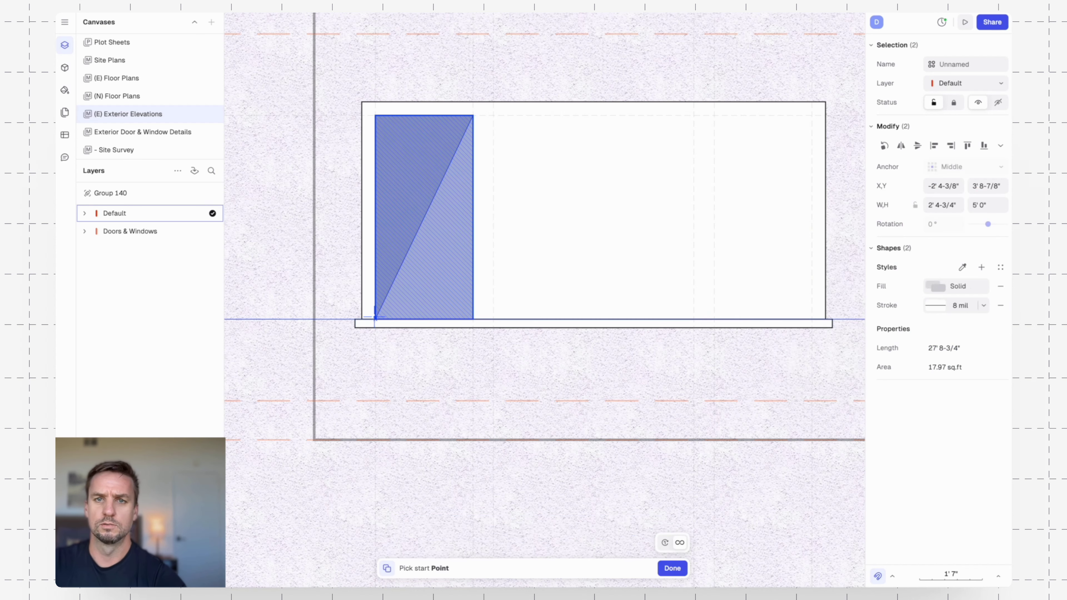
{"action": "left_click", "coordinate": [375, 318]}
{"action": "left_click", "coordinate": [493, 318]}
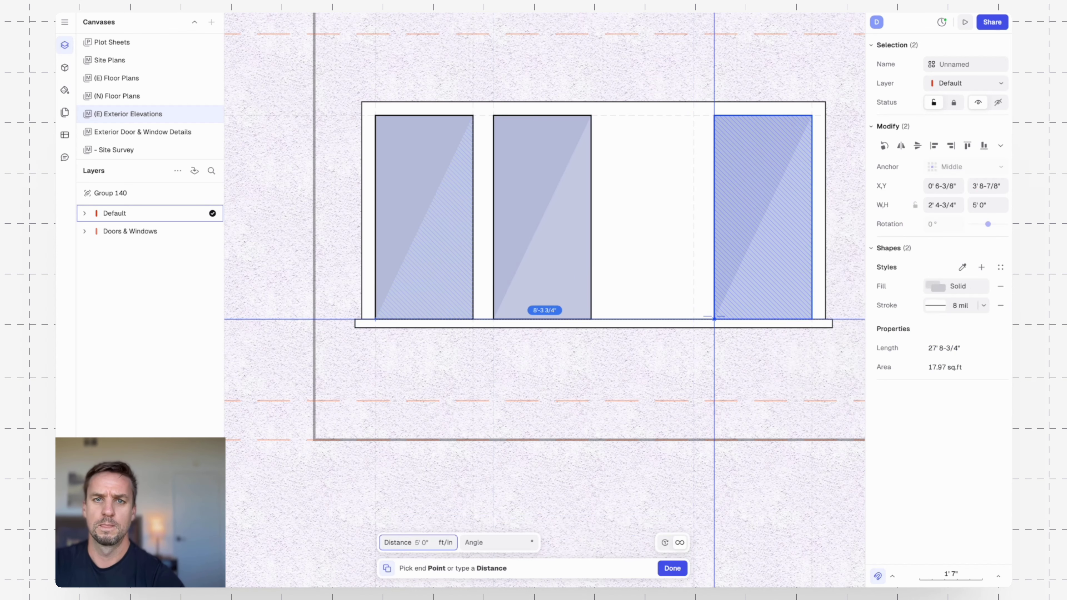
{"action": "left_click", "coordinate": [714, 318]}
{"action": "key", "text": "Escape"}
{"action": "key", "text": "Escape"}
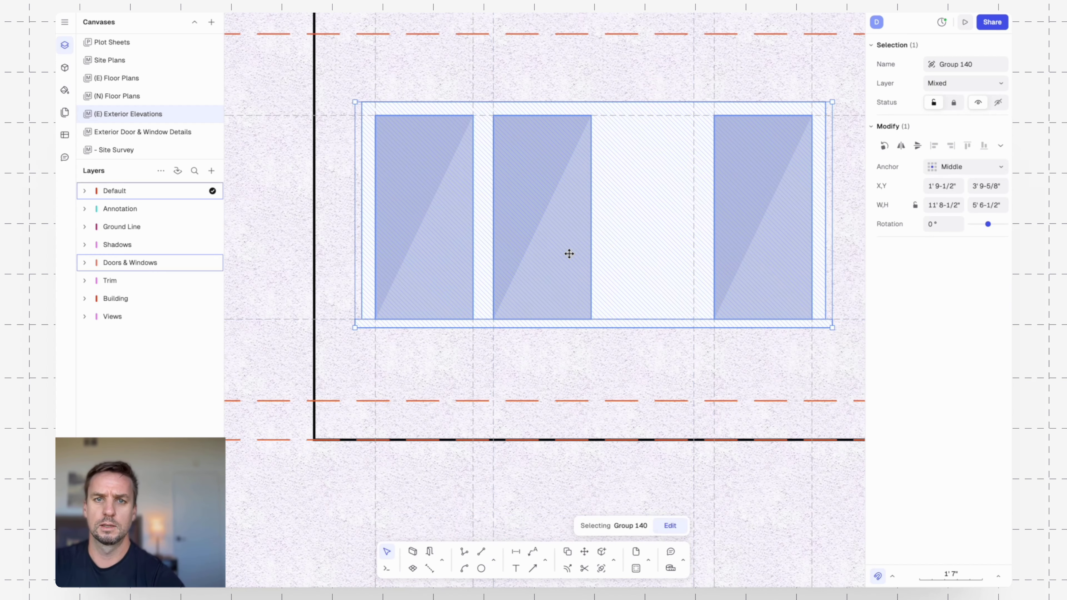
- Reopen the window group and widen the middle pane and its triangle to about 4' 9-3/8"
{"action": "double_click", "coordinate": [557, 214]}
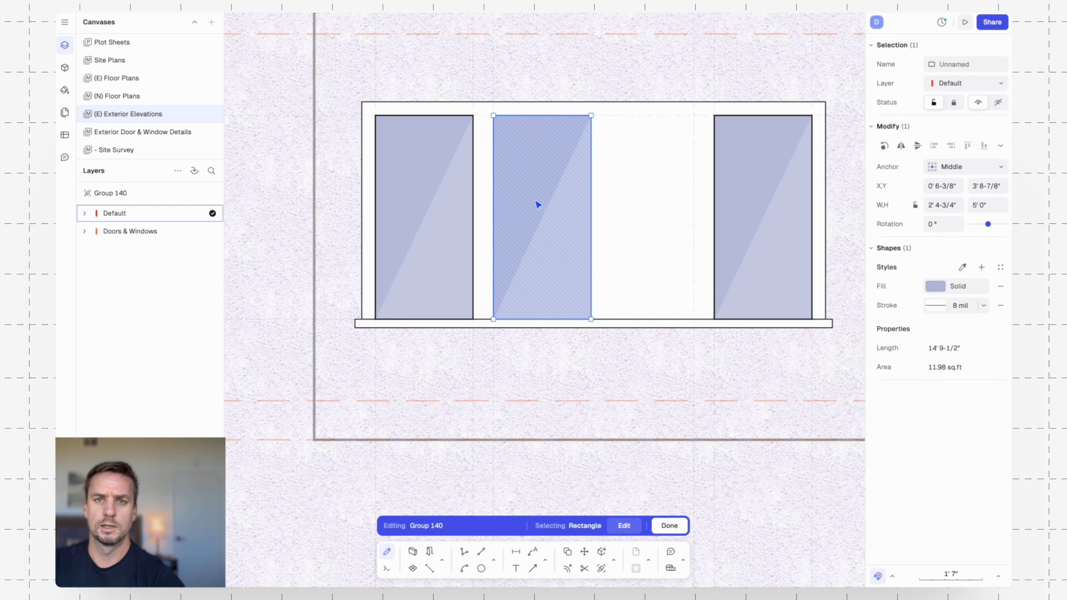
{"action": "left_click", "coordinate": [569, 226]}
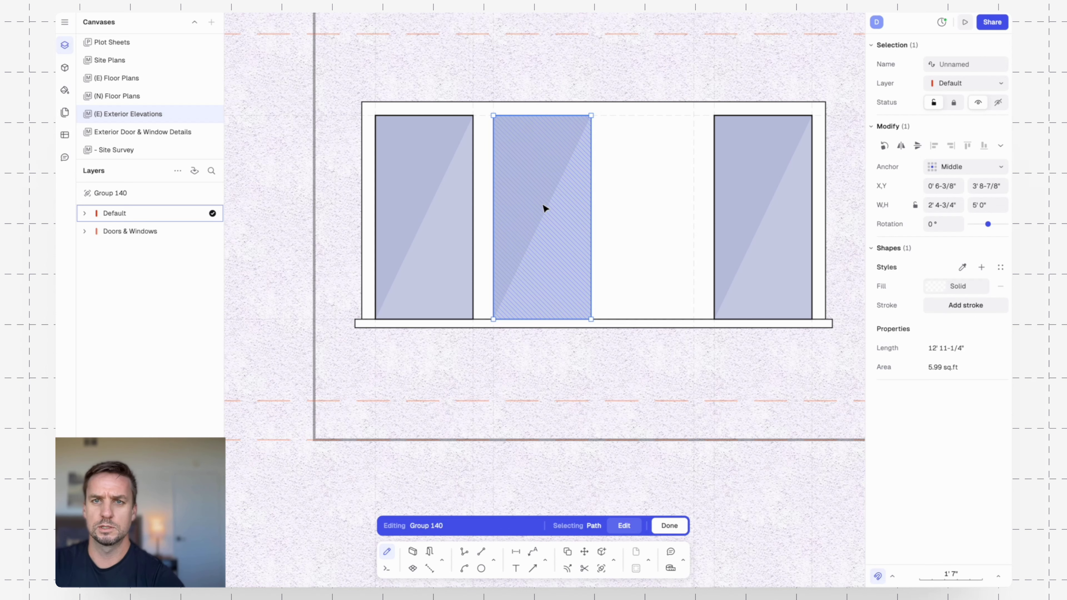
{"action": "left_click_drag", "start_coordinate": [591, 205], "coordinate": [681, 204]}
- Draw a vertical helper line about 6' 8" long along the guideline just past the middle pane's right edge
{"action": "key", "text": "l"}
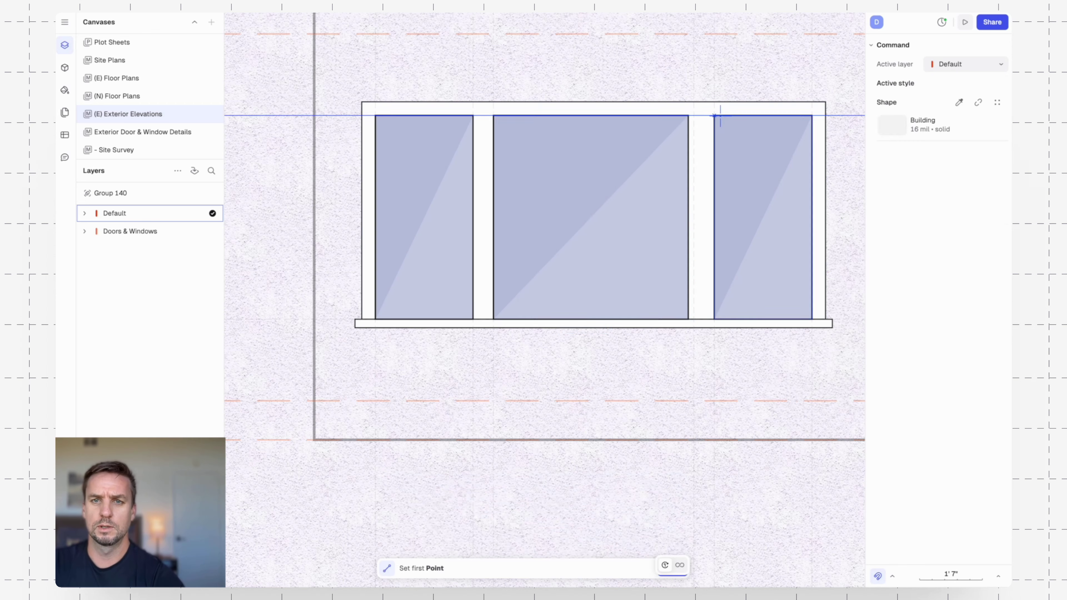
{"action": "left_click", "coordinate": [694, 79]}
{"action": "left_click", "coordinate": [694, 350]}
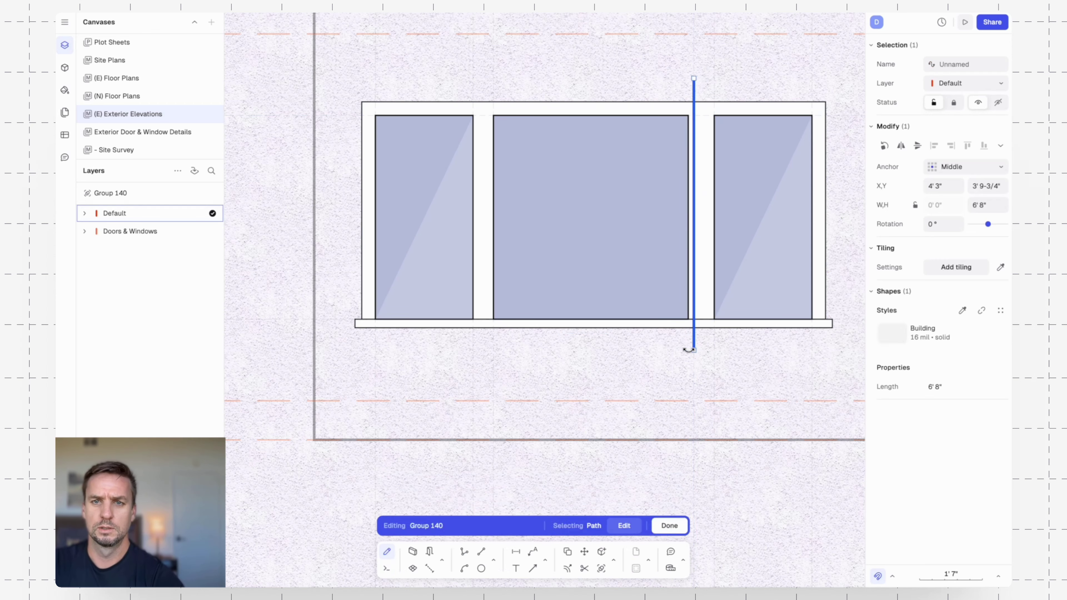
- Extend the middle pane's right edge to the helper line for a 4' 11" width and delete the line
{"action": "left_click", "coordinate": [683, 250]}
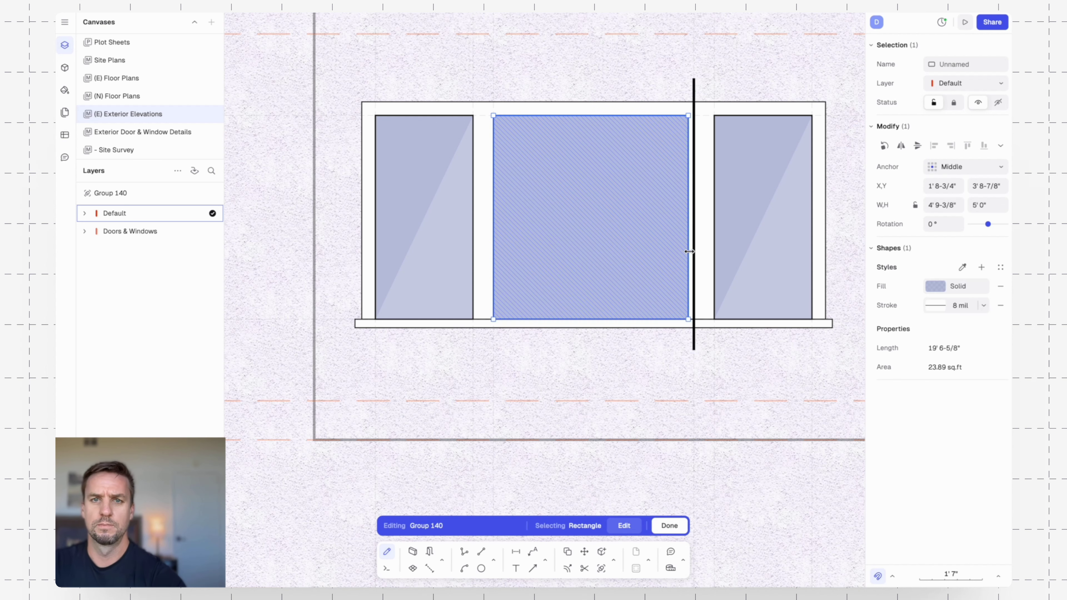
{"action": "left_click_drag", "start_coordinate": [688, 251], "coordinate": [697, 251]}
{"action": "left_click", "coordinate": [711, 351]}
{"action": "left_click", "coordinate": [695, 344]}
{"action": "key", "text": "Delete"}
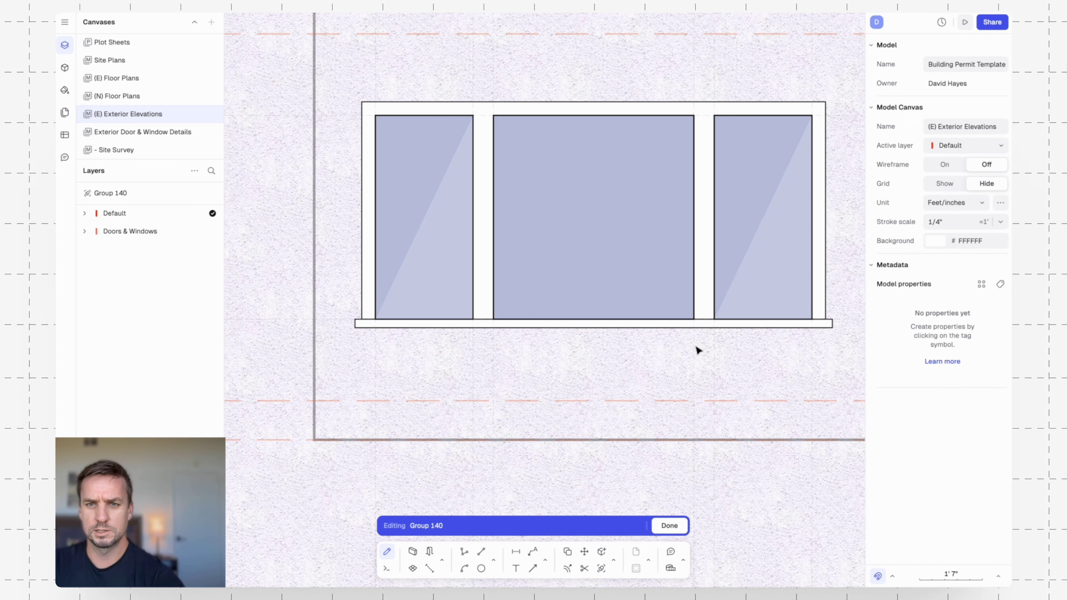
- Widen the middle pane's triangle to 4' 11", send the pane rectangle backward, and leave the group
{"action": "left_click", "coordinate": [582, 286]}
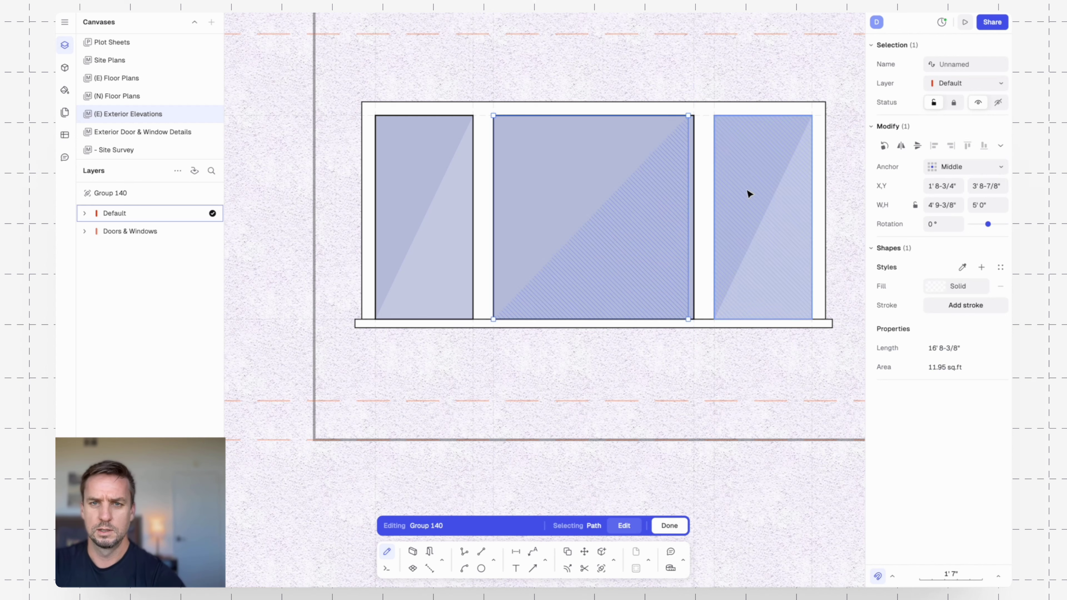
{"action": "left_click_drag", "start_coordinate": [693, 206], "coordinate": [694, 207]}
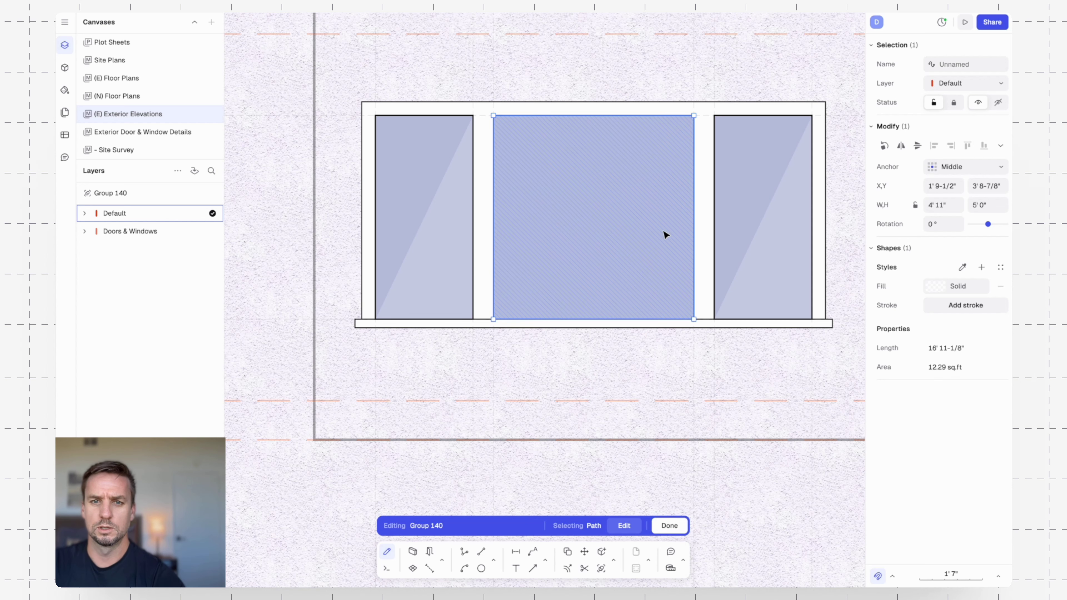
{"action": "right_click", "coordinate": [574, 153]}
{"action": "mouse_move", "coordinate": [622, 373]}
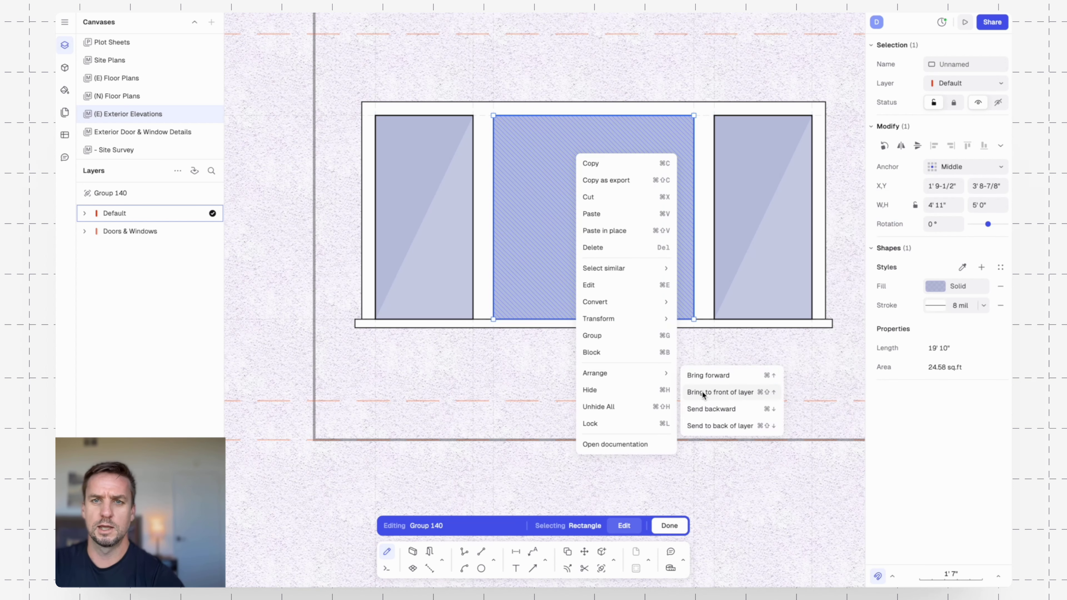
{"action": "left_click", "coordinate": [705, 407]}
{"action": "key", "text": "Escape"}
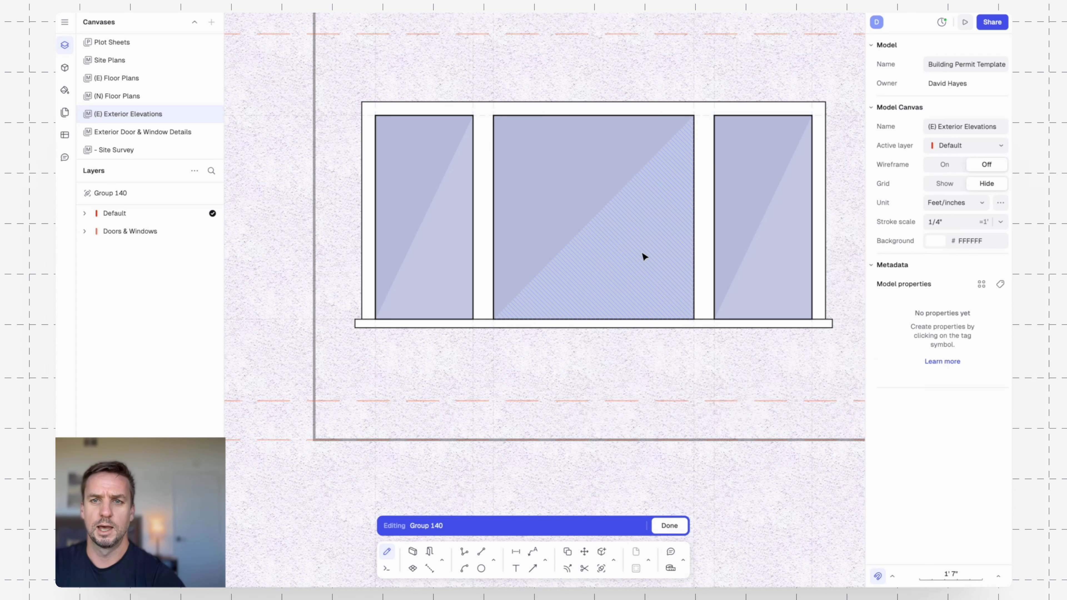
{"action": "key", "text": "Escape"}
{"action": "scroll", "coordinate": [669, 186], "scroll_direction": "down", "scroll_amount": 5}
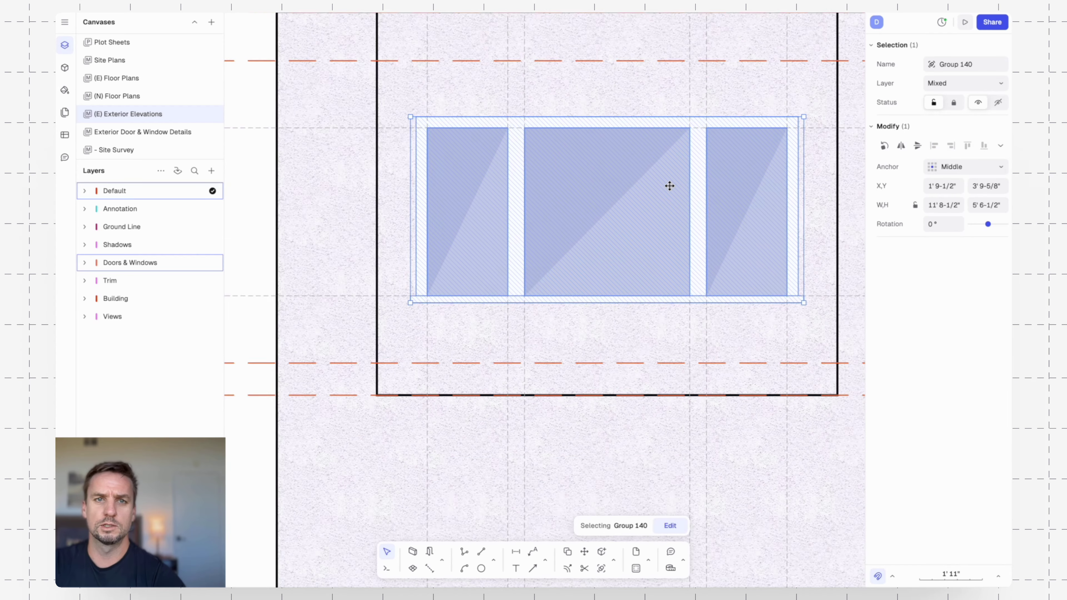
{"action": "key", "text": "Escape"}
{"action": "scroll", "coordinate": [742, 271], "scroll_direction": "down", "scroll_amount": 3}
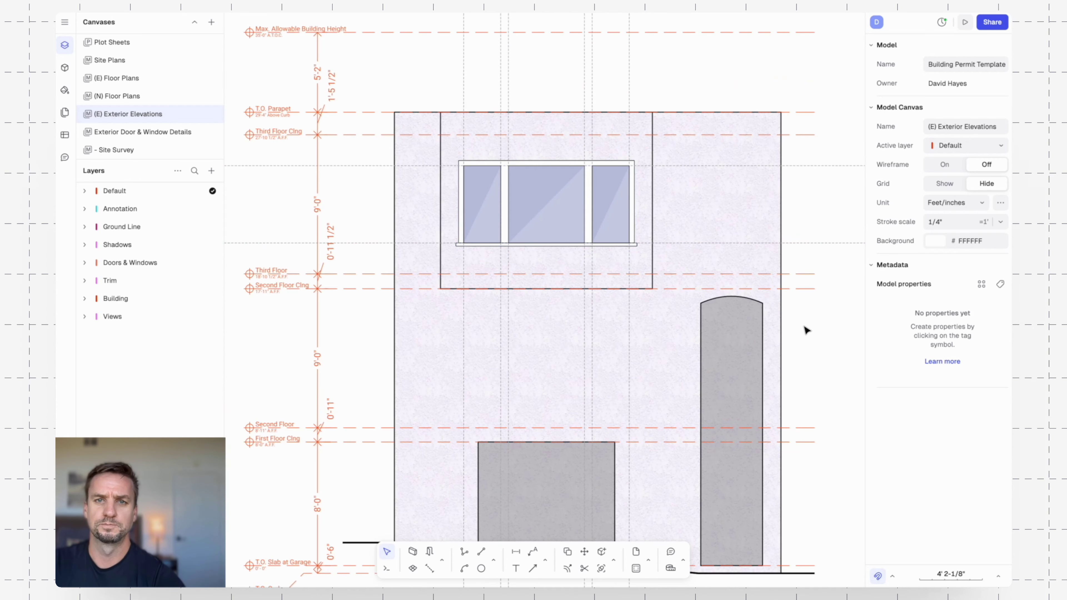
- Draw a rectangle about 13' 5-3/8" by 2' 0" directly under the bay from its bottom-left corner and detach its Building style
{"action": "scroll", "coordinate": [614, 171], "scroll_direction": "down", "scroll_amount": 5}
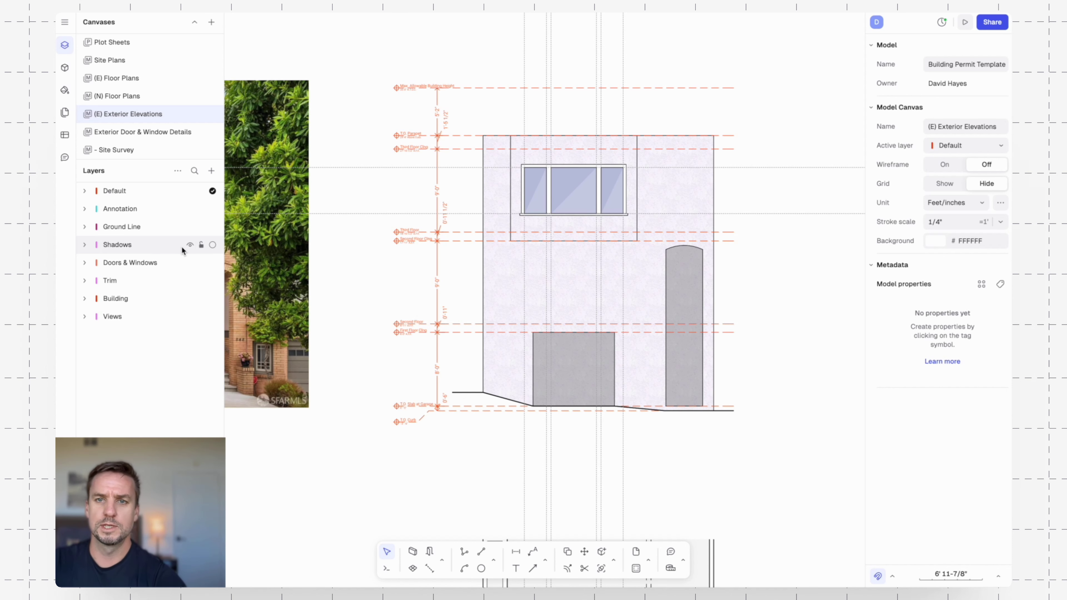
{"action": "scroll", "coordinate": [527, 174], "scroll_direction": "up", "scroll_amount": 3}
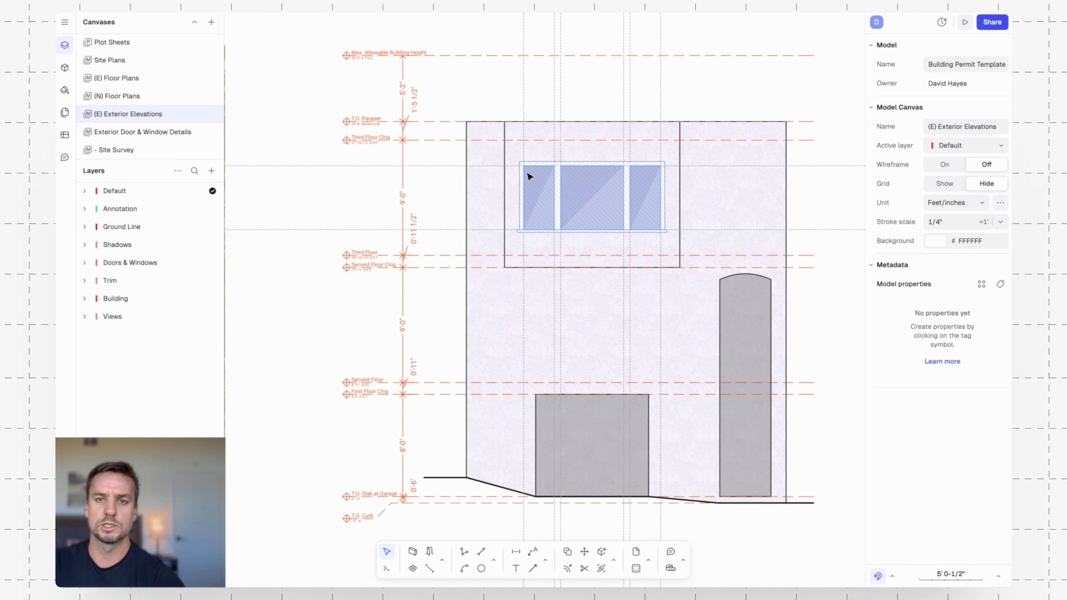
{"action": "scroll", "coordinate": [591, 231], "scroll_direction": "up", "scroll_amount": 5}
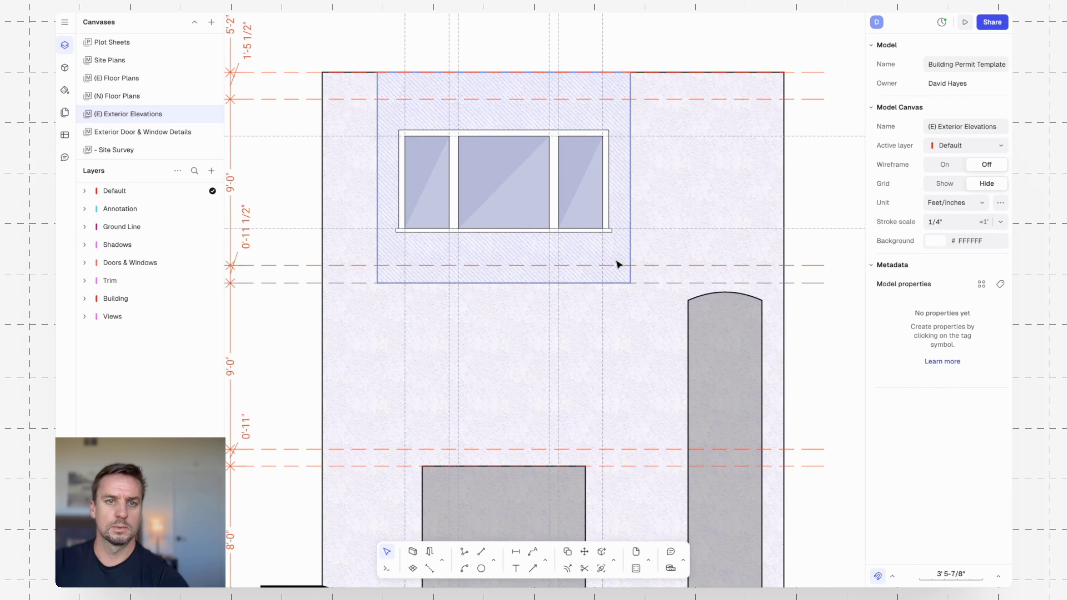
{"action": "scroll", "coordinate": [340, 242], "scroll_direction": "down", "scroll_amount": 5}
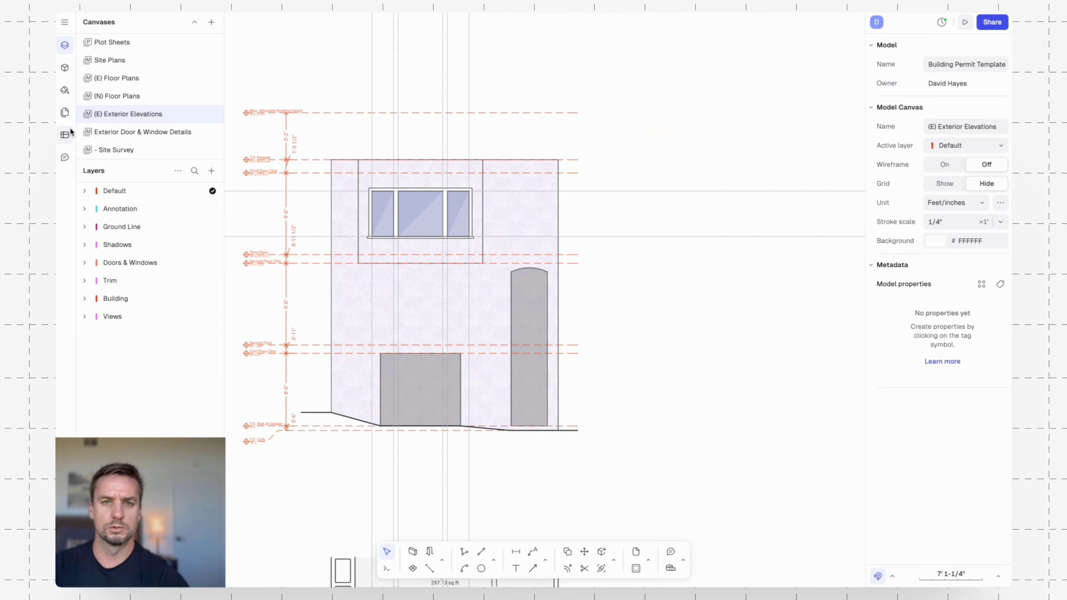
{"action": "scroll", "coordinate": [391, 276], "scroll_direction": "up", "scroll_amount": 5}
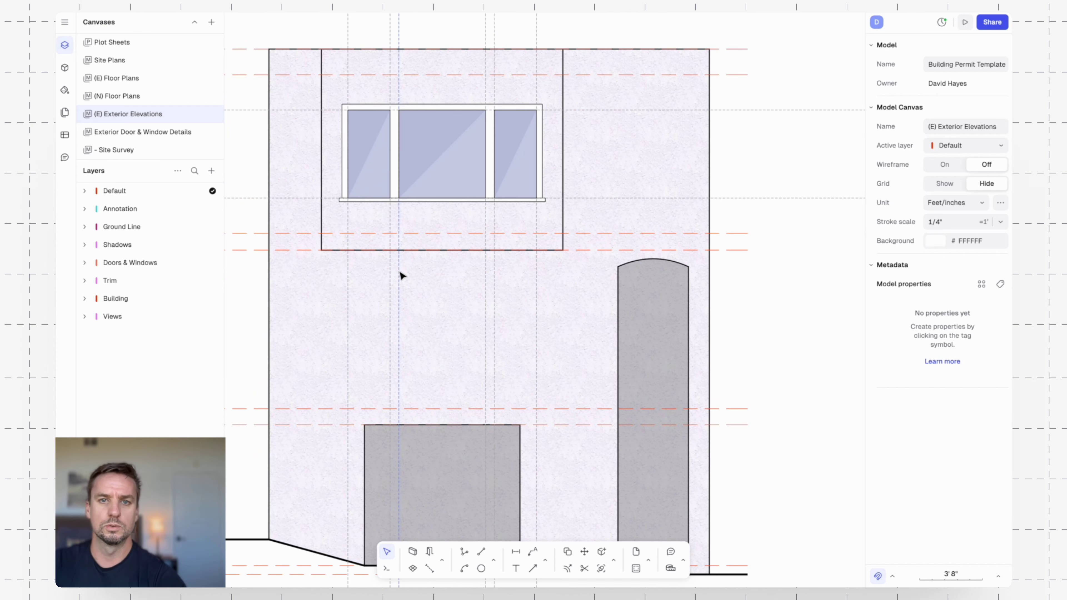
{"action": "type", "text": "rec"}
{"action": "key", "text": "Return"}
{"action": "left_click", "coordinate": [321, 250]}
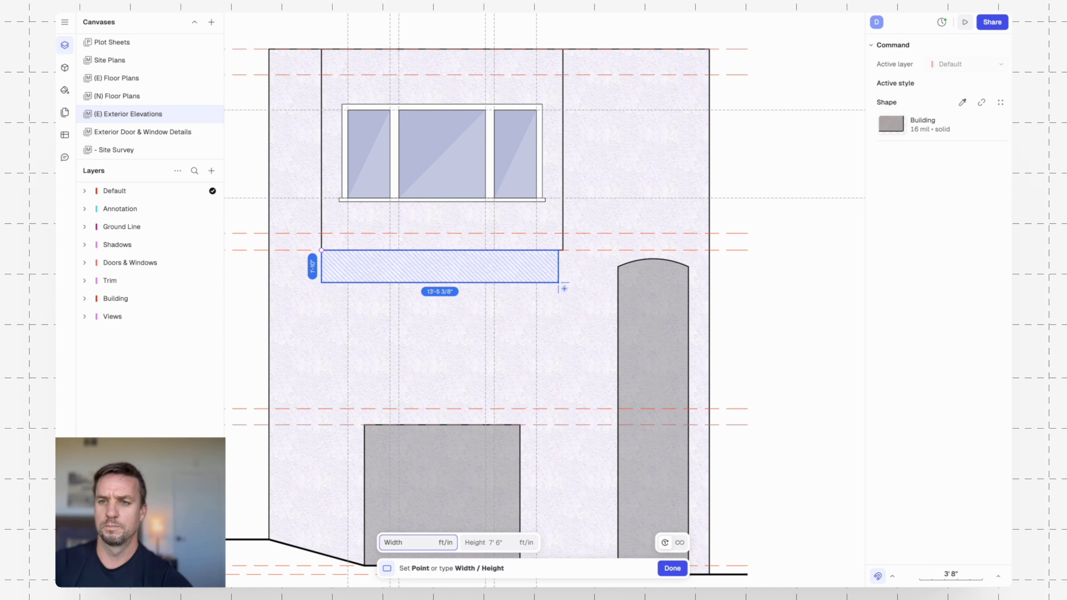
{"action": "left_click", "coordinate": [559, 286]}
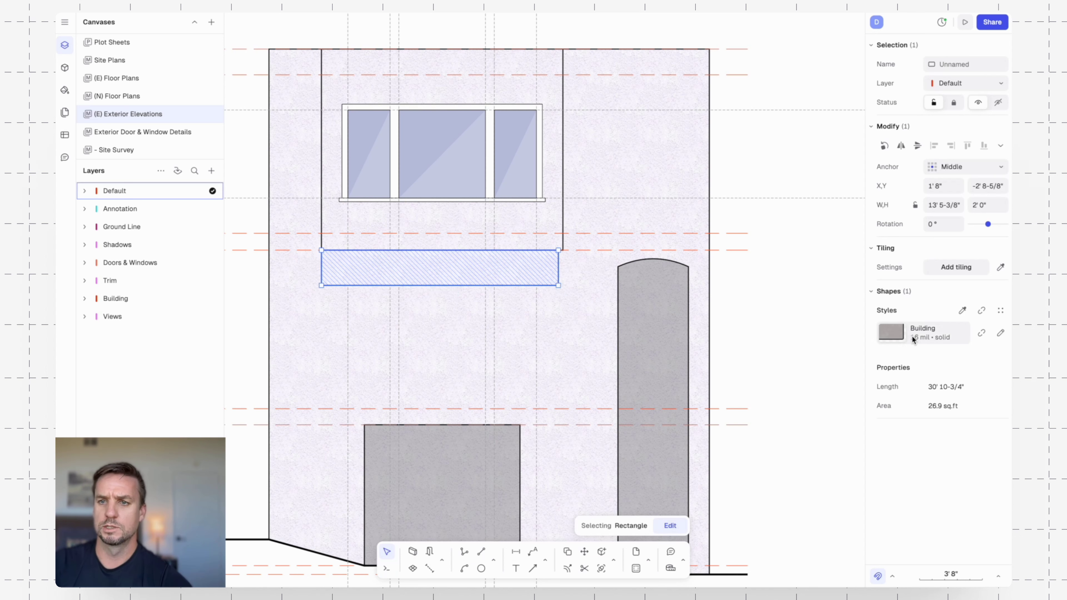
{"action": "left_click", "coordinate": [981, 333]}
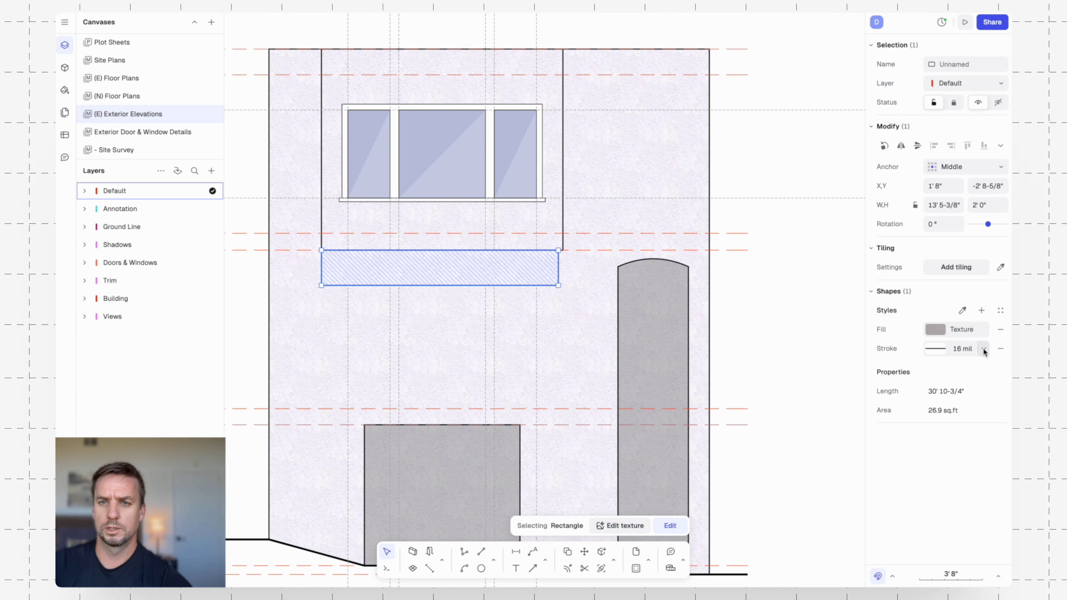
- Remove the stroke from the rectangle under the bay and give it a solid #000000 fill at 10% opacity
{"action": "left_click", "coordinate": [999, 349]}
{"action": "left_click", "coordinate": [937, 329]}
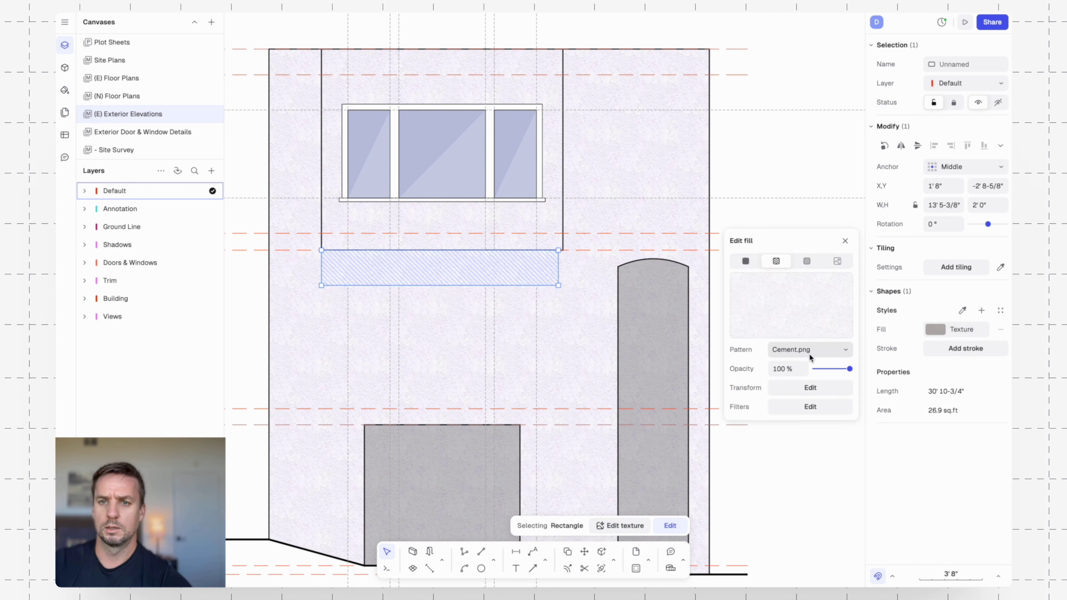
{"action": "left_click", "coordinate": [746, 261]}
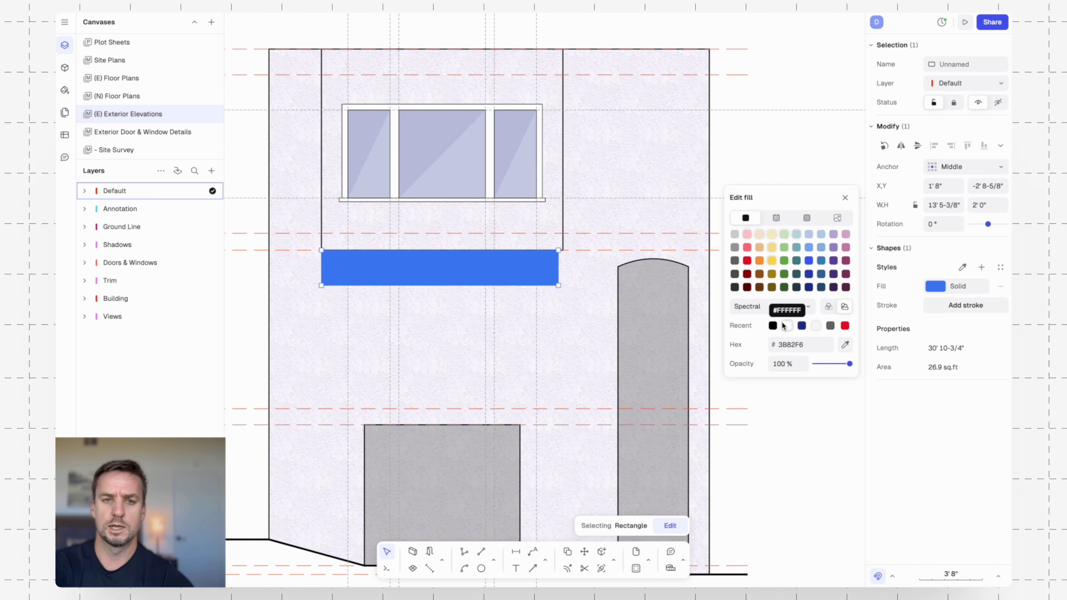
{"action": "left_click", "coordinate": [773, 326]}
{"action": "left_click", "coordinate": [802, 363]}
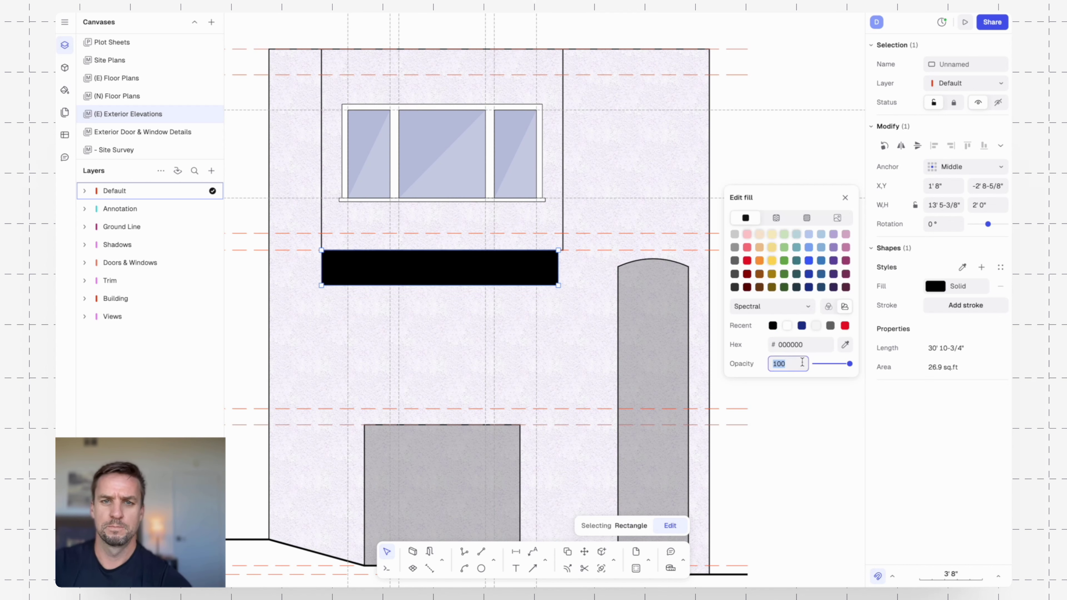
{"action": "type", "text": "1"}
{"action": "key", "text": "Return"}
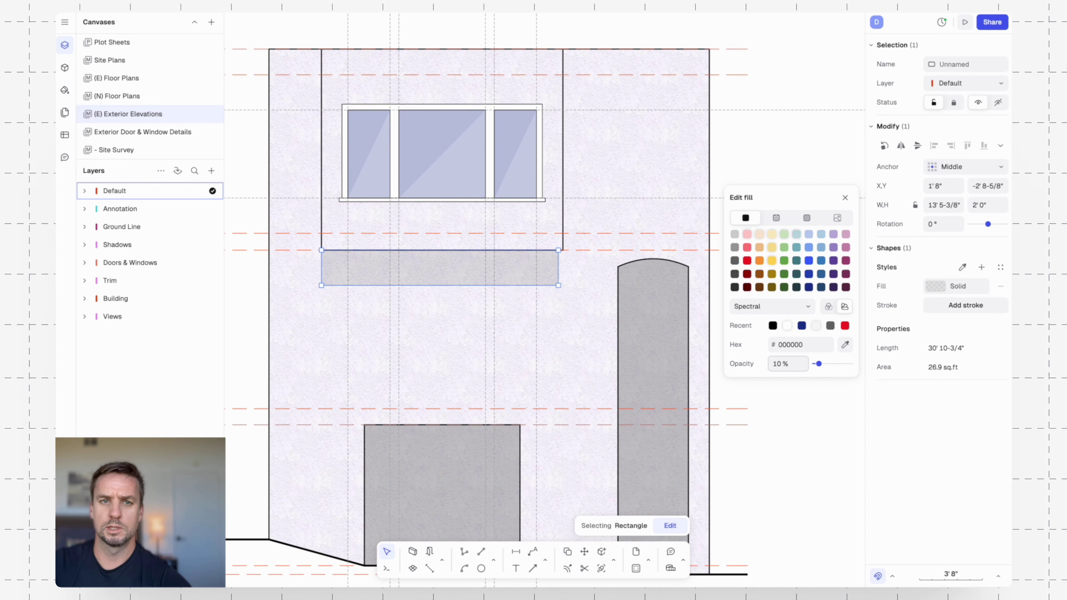
- Stretch the shadow rectangle's right edge to the bay's right side for a 13' 8-1/2" width
{"action": "left_click_drag", "start_coordinate": [560, 265], "coordinate": [563, 265]}
{"action": "scroll", "coordinate": [364, 265], "scroll_direction": "up", "scroll_amount": 2}
{"action": "scroll", "coordinate": [364, 265], "scroll_direction": "up", "scroll_amount": 2}
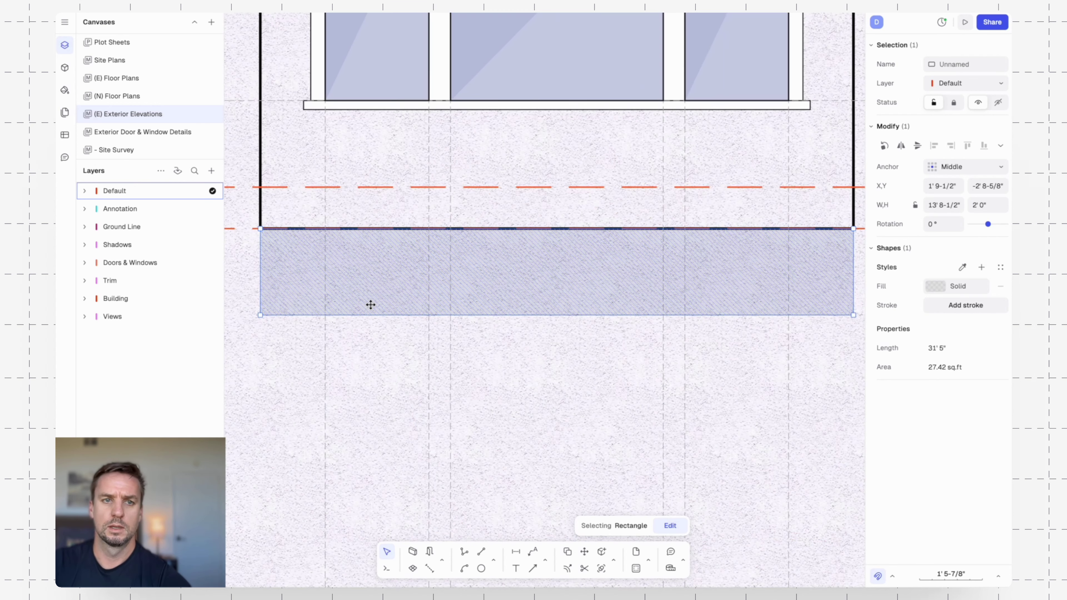
- Move the shadow's bottom-left corner inward to the left pane's guideline to slant that end, and leave path editing
{"action": "double_click", "coordinate": [281, 303]}
{"action": "left_click", "coordinate": [260, 315]}
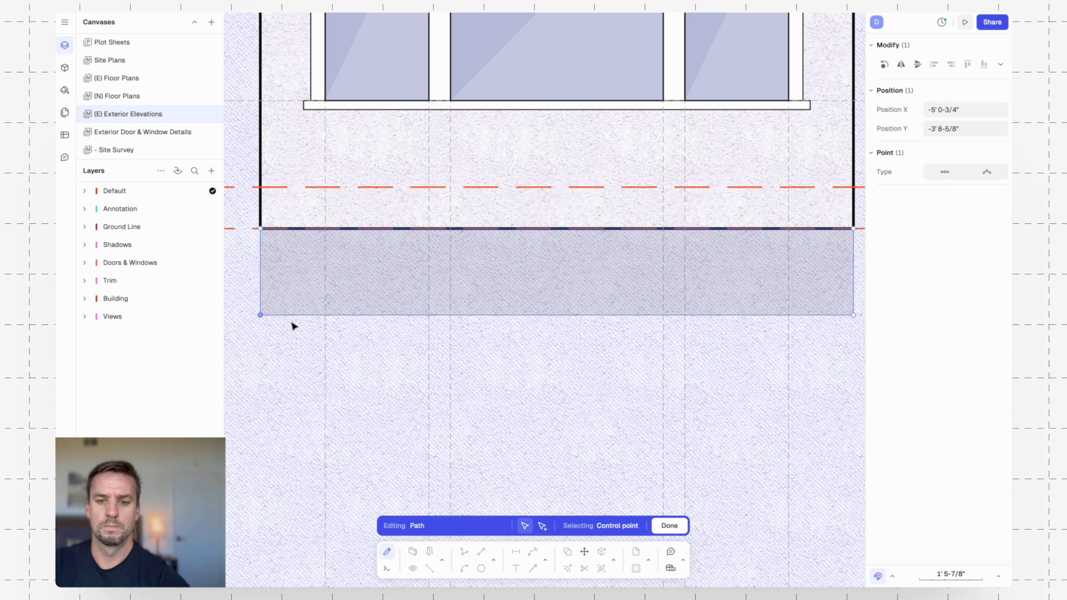
{"action": "key", "text": "r"}
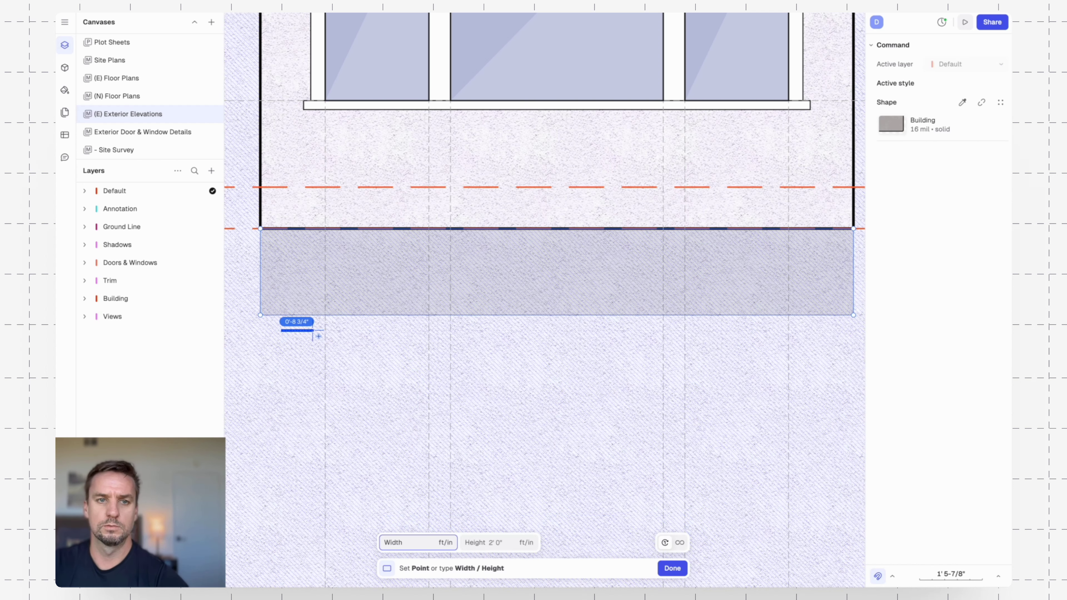
{"action": "key", "text": "Escape"}
{"action": "left_click", "coordinate": [260, 315]}
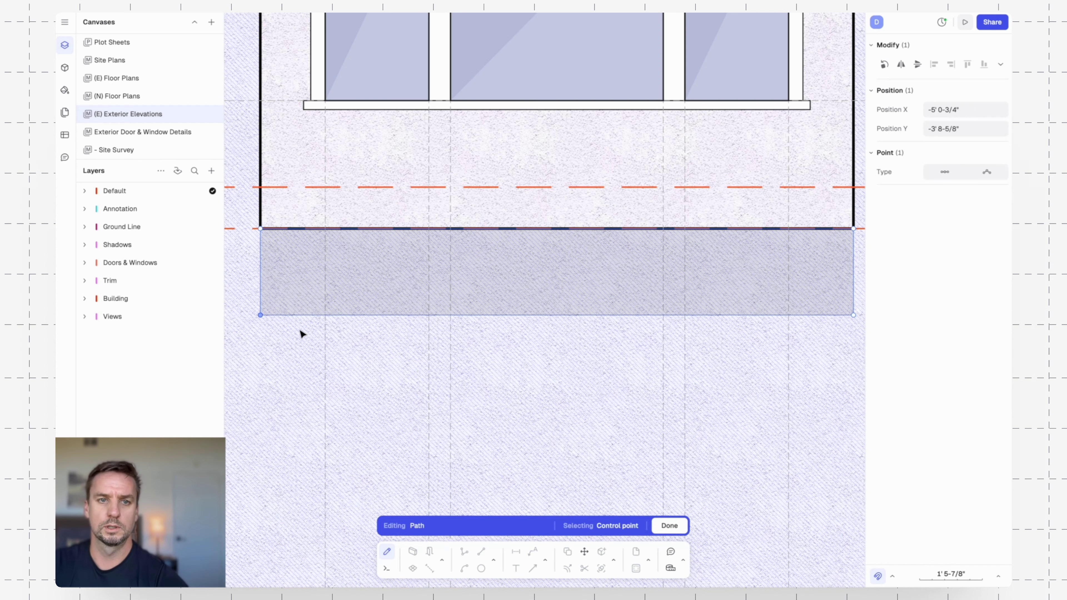
{"action": "key", "text": "r"}
{"action": "key", "text": "Escape"}
{"action": "left_click_drag", "start_coordinate": [260, 315], "coordinate": [326, 319]}
{"action": "key", "text": "Escape"}
{"action": "scroll", "coordinate": [572, 270], "scroll_direction": "down", "scroll_amount": 5}
{"action": "middle_click_drag", "start_coordinate": [746, 292], "coordinate": [616, 319]}
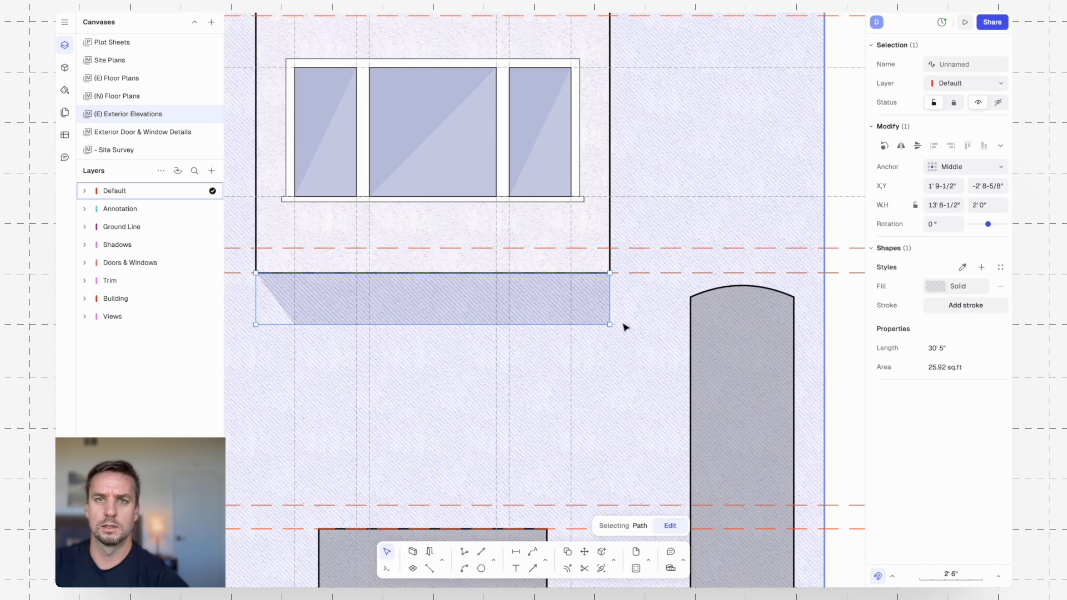
{"action": "left_click", "coordinate": [664, 148]}
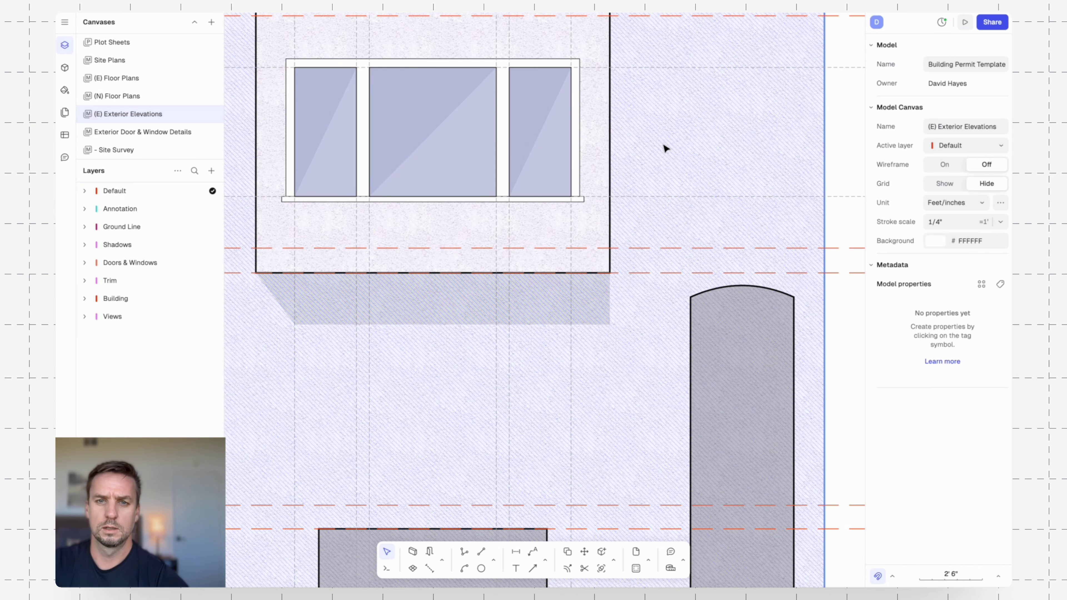
- Draw a shadow rectangle about 2' 0" by 13' 5" along the bay's right side up to the parapet, using the under-bay shadow's style
{"action": "scroll", "coordinate": [663, 148], "scroll_direction": "up", "scroll_amount": 3}
{"action": "key", "text": "r"}
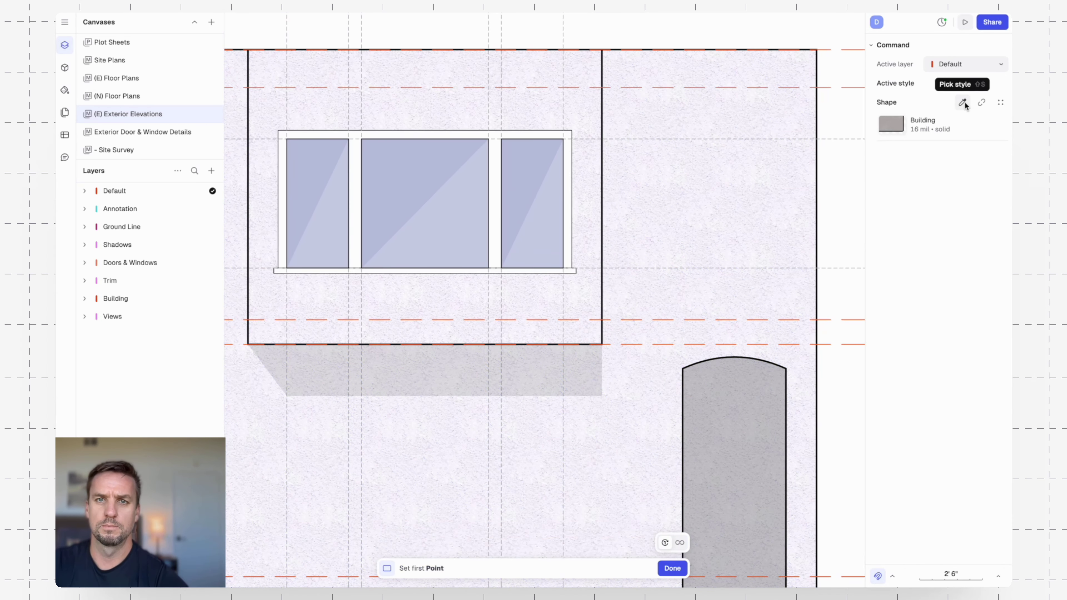
{"action": "left_click", "coordinate": [962, 103]}
{"action": "left_click", "coordinate": [586, 378]}
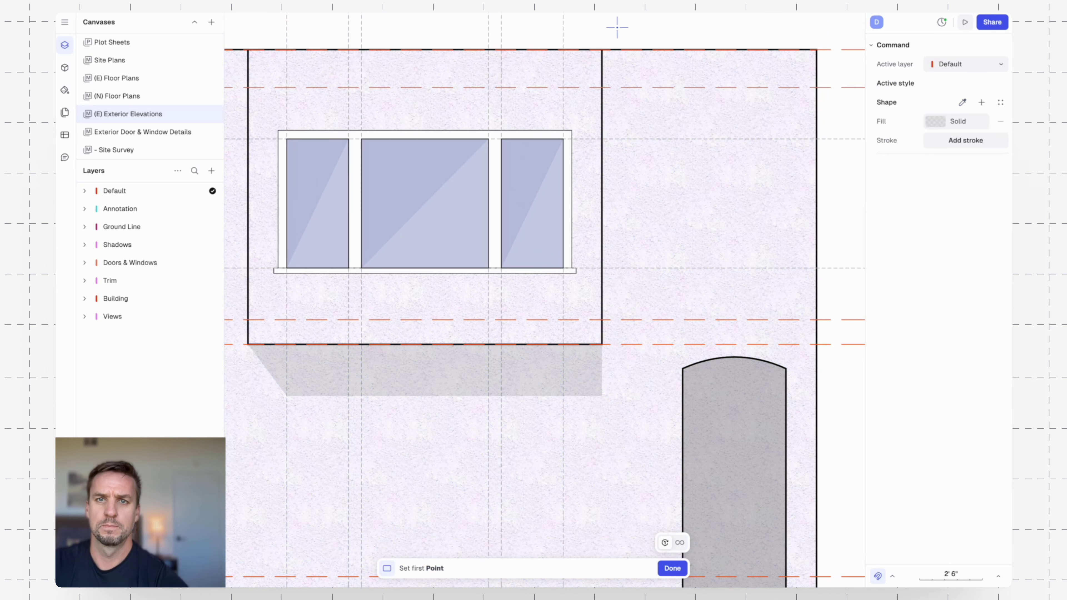
{"action": "left_click", "coordinate": [602, 395]}
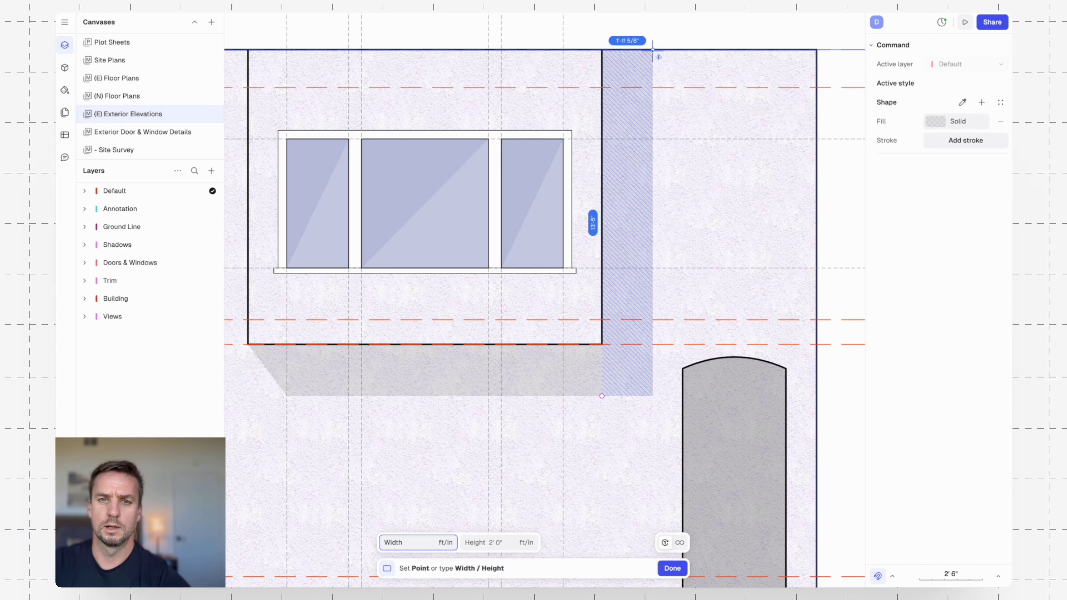
{"action": "left_click", "coordinate": [654, 50]}
{"action": "key", "text": "Escape"}
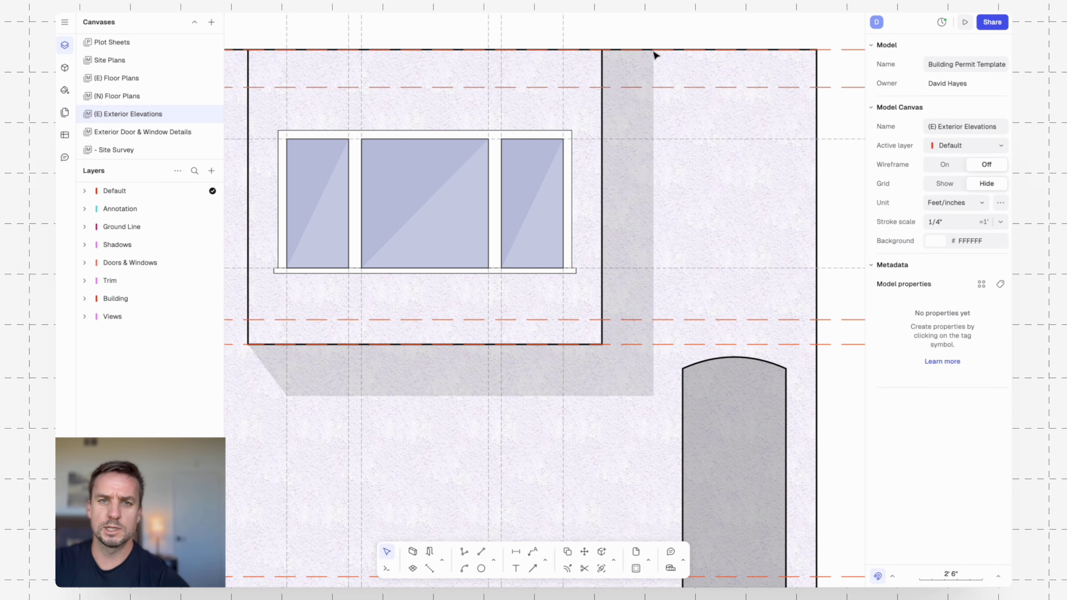
- Assign both bay shadow shapes to the Shadows layer and make Shadows the active layer
{"action": "scroll", "coordinate": [626, 204], "scroll_direction": "down", "scroll_amount": 5, "text": "ctrl"}
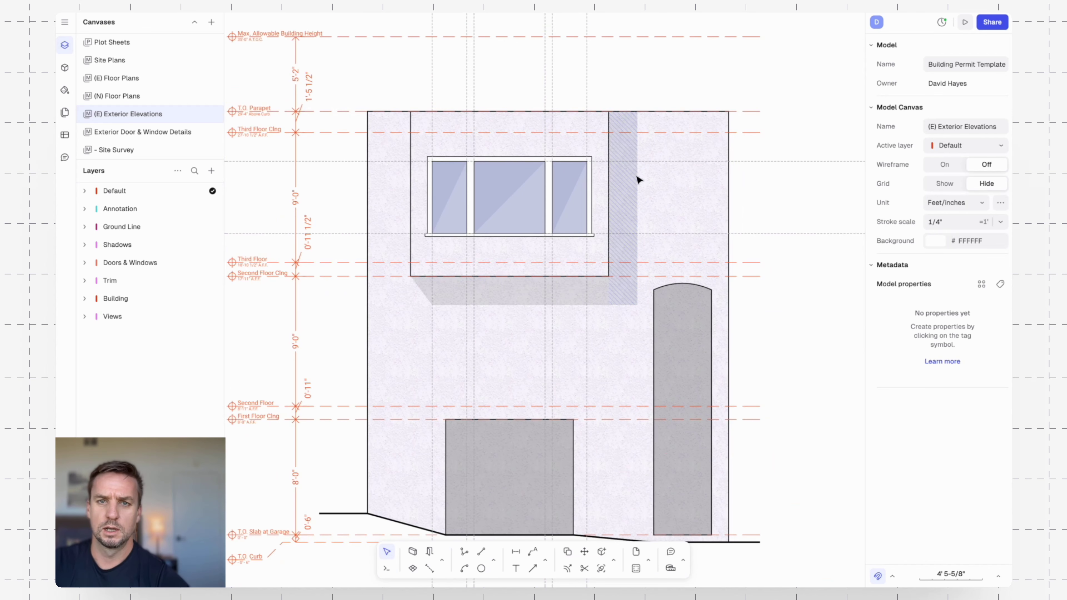
{"action": "left_click", "coordinate": [559, 300]}
{"action": "left_click", "coordinate": [631, 243], "text": "shift"}
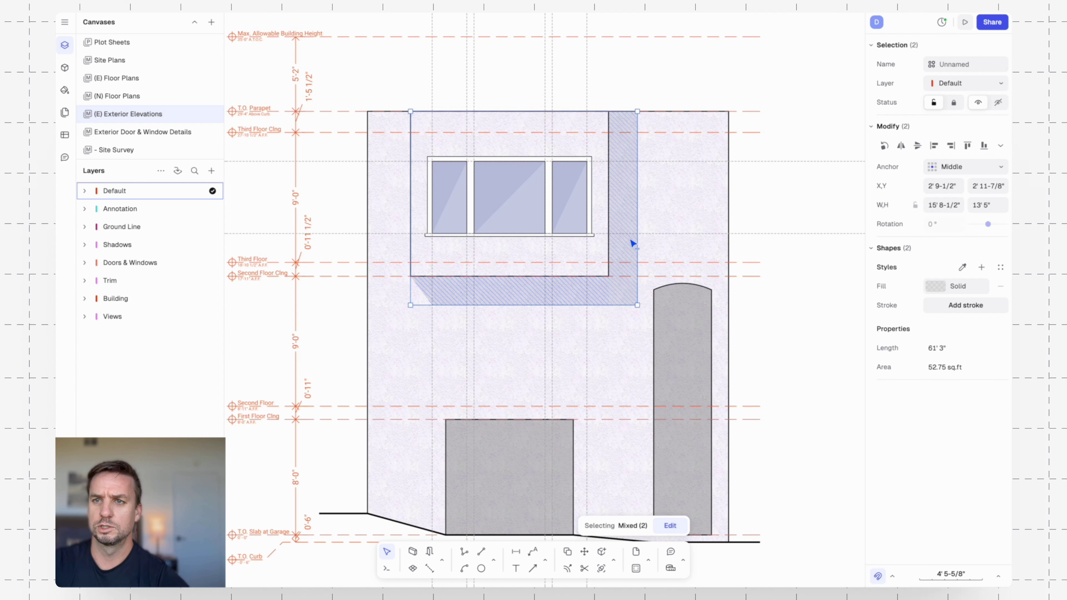
{"action": "left_click", "coordinate": [981, 86]}
{"action": "left_click", "coordinate": [967, 134]}
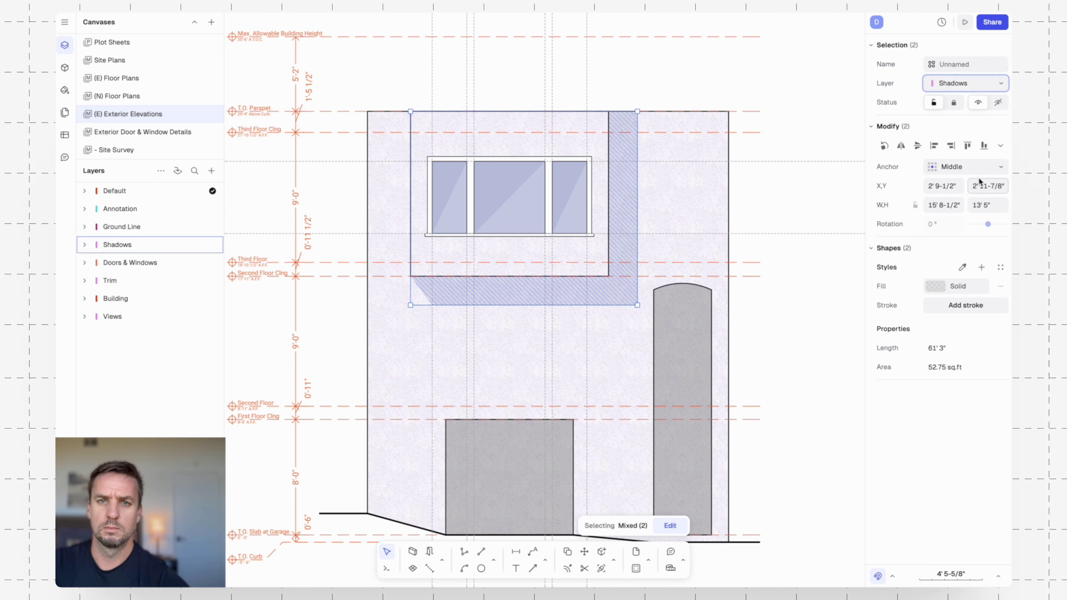
{"action": "key", "text": "Escape"}
{"action": "left_click", "coordinate": [992, 145]}
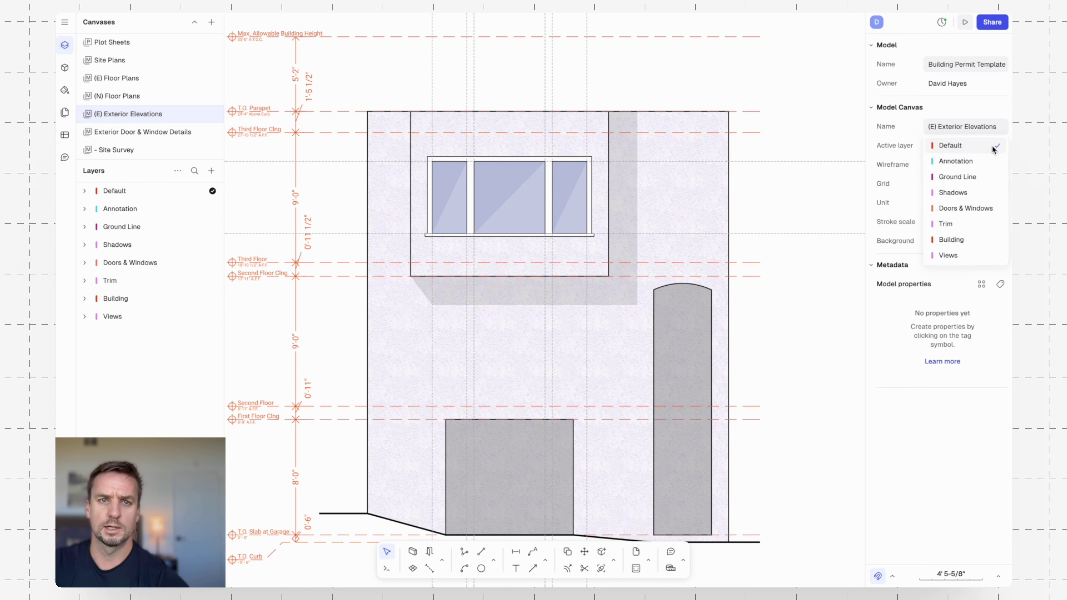
{"action": "left_click", "coordinate": [976, 190]}
- Draw a shadow rectangle 11' 4-1/2" by 0' 4" over the head trim of the bay window
{"action": "scroll", "coordinate": [483, 181], "scroll_direction": "up", "scroll_amount": 3}
{"action": "type", "text": "rec"}
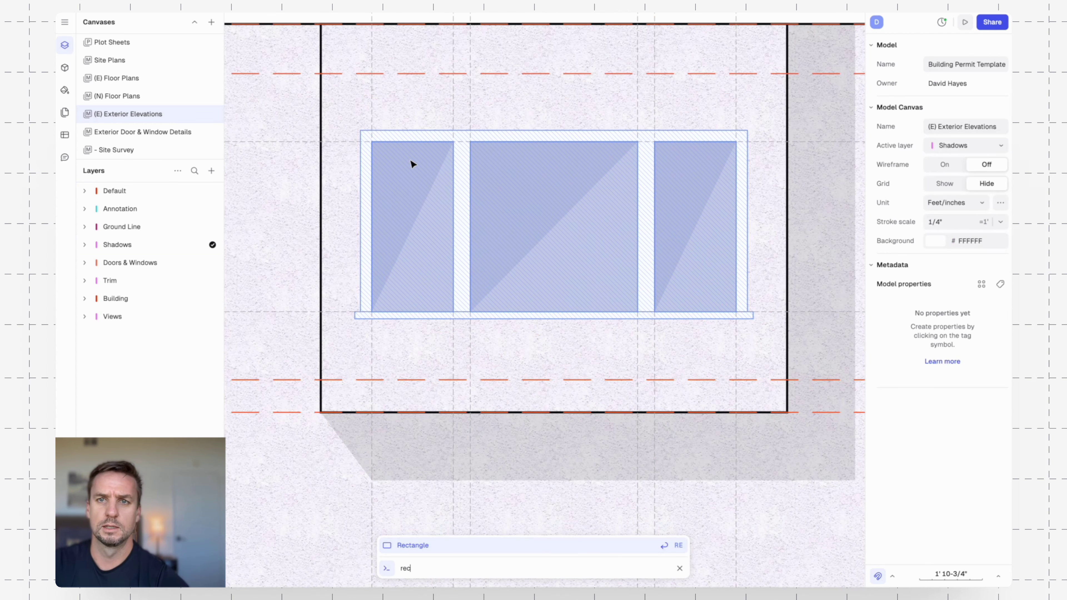
{"action": "key", "text": "Return"}
{"action": "scroll", "coordinate": [359, 128], "scroll_direction": "up", "scroll_amount": 2}
{"action": "left_click", "coordinate": [360, 131]}
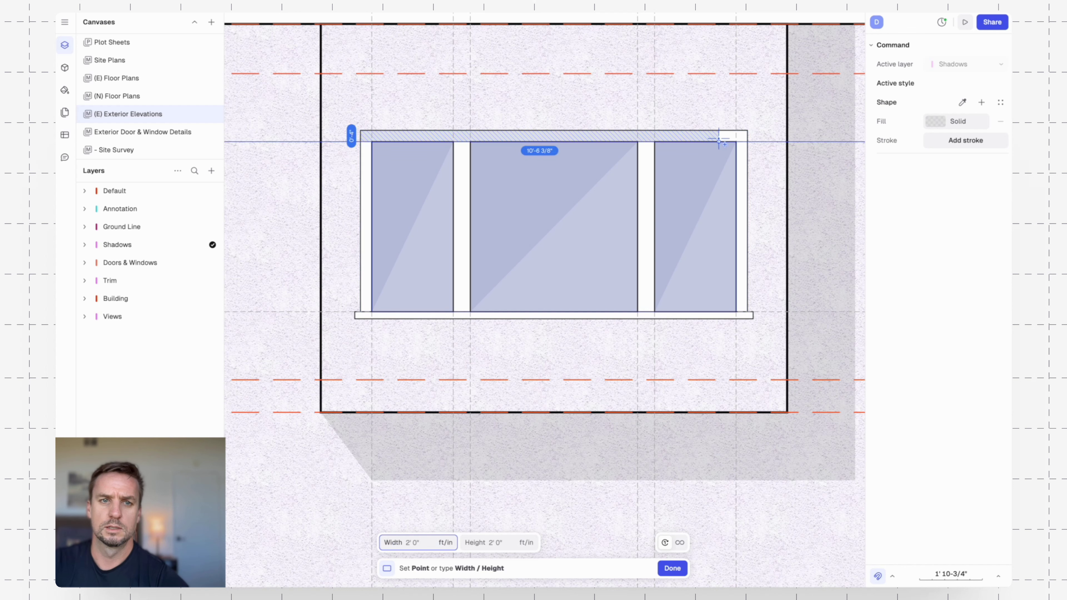
{"action": "left_click", "coordinate": [748, 142]}
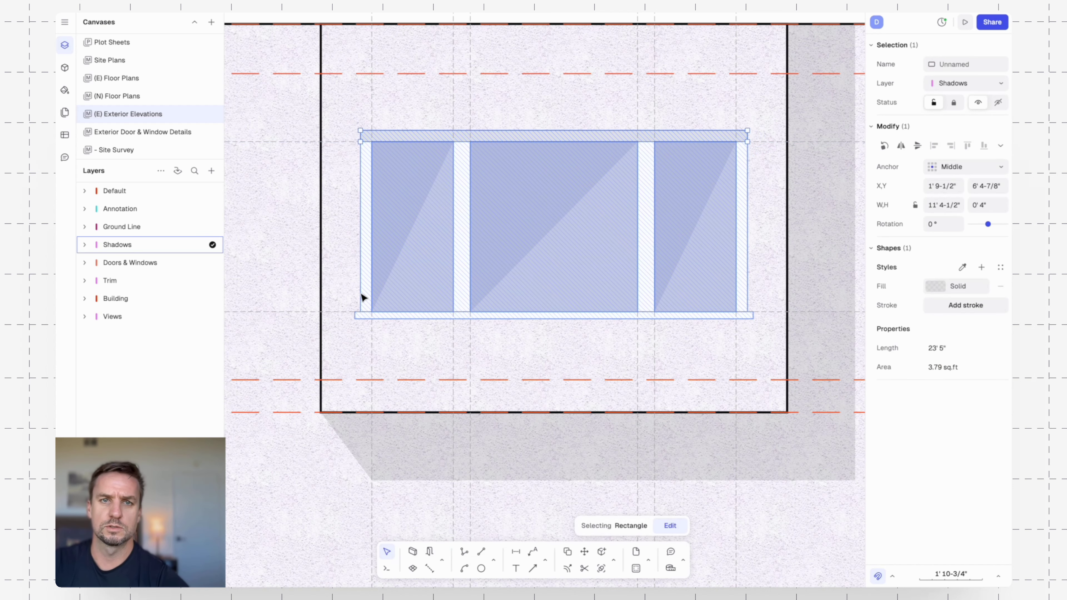
- Draw a 0' 4" wide shadow rectangle over the window's left side trim, from the sill up to the head trim
{"action": "key", "text": "Return"}
{"action": "left_click", "coordinate": [360, 311]}
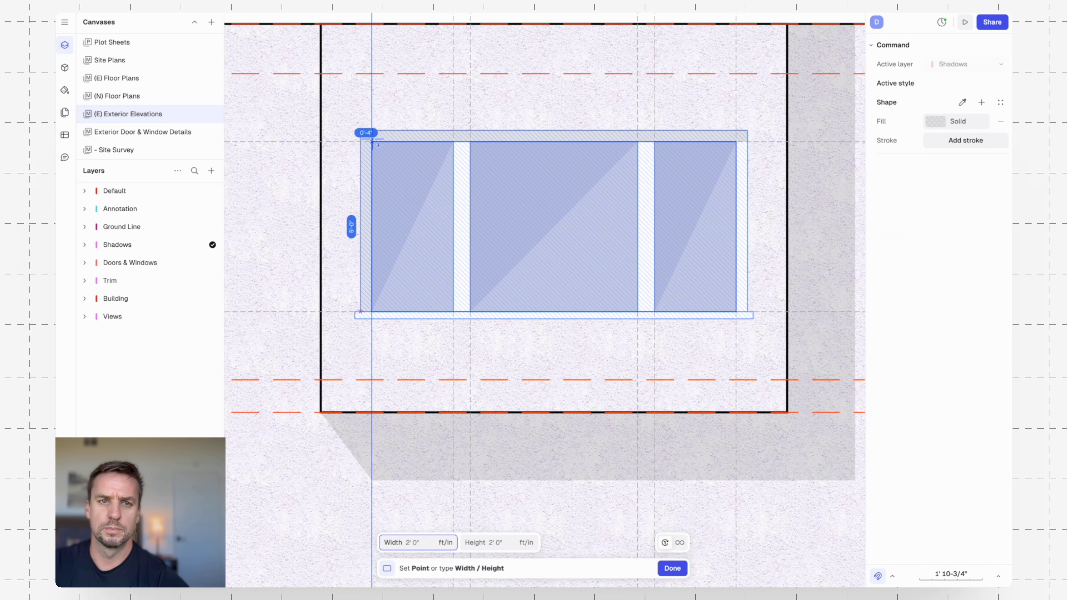
{"action": "left_click", "coordinate": [372, 142]}
{"action": "key", "text": "Escape"}
{"action": "scroll", "coordinate": [459, 158], "scroll_direction": "down", "scroll_amount": 5}
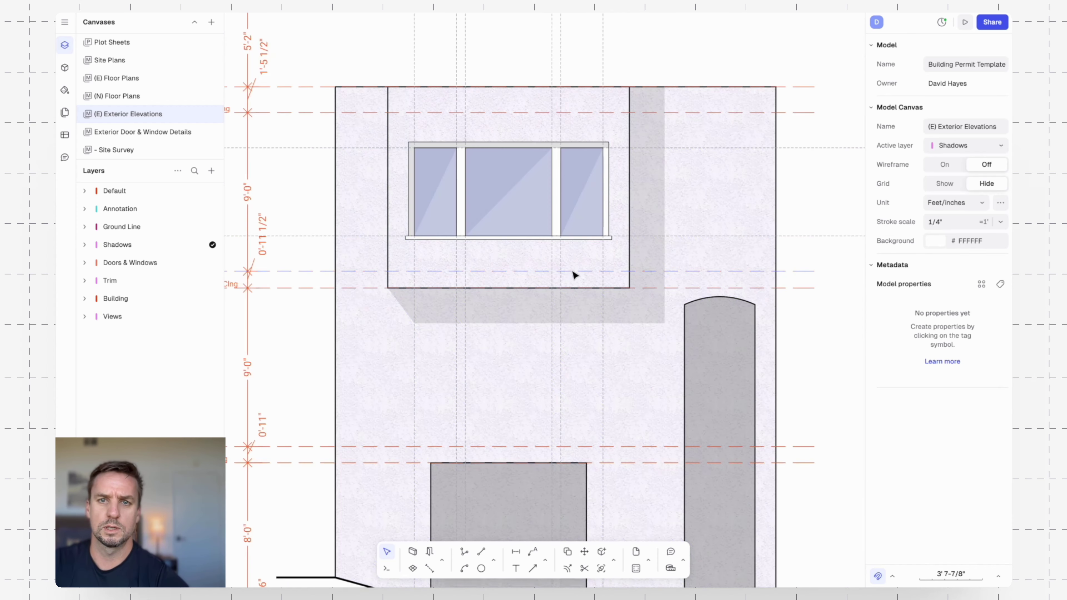
- Draw a thin shadow rectangle along the underside of the bay window's sill, reaching the sill's right end
{"action": "scroll", "coordinate": [574, 275], "scroll_direction": "up", "scroll_amount": 5}
{"action": "key", "text": "Return"}
{"action": "left_click", "coordinate": [350, 216]}
{"action": "scroll", "coordinate": [659, 225], "scroll_direction": "right", "scroll_amount": 5}
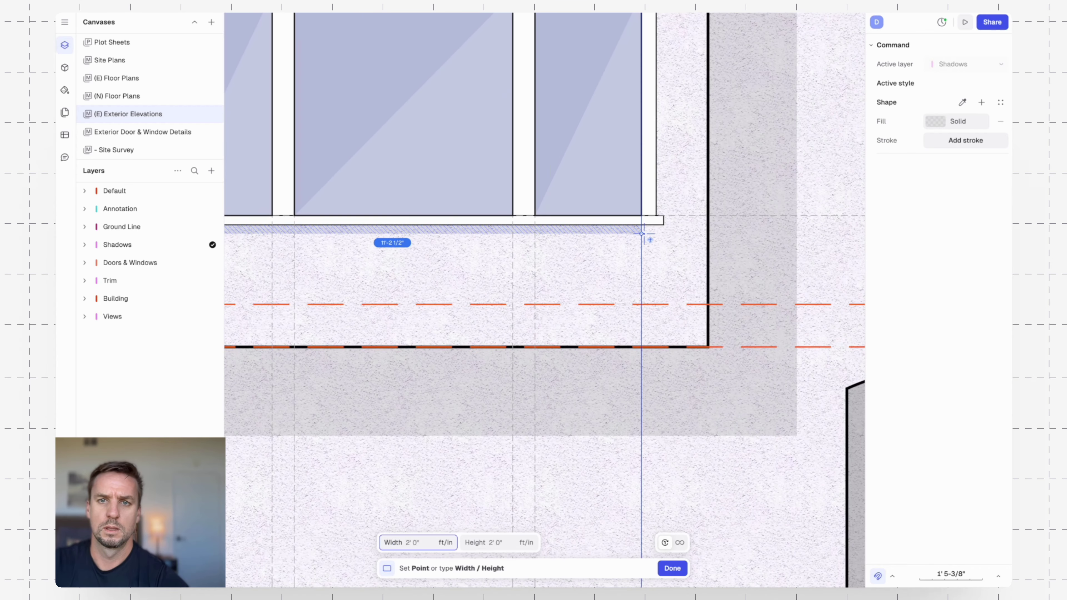
{"action": "left_click", "coordinate": [665, 225]}
{"action": "key", "text": "Escape"}
{"action": "scroll", "coordinate": [677, 237], "scroll_direction": "down", "scroll_amount": 5}
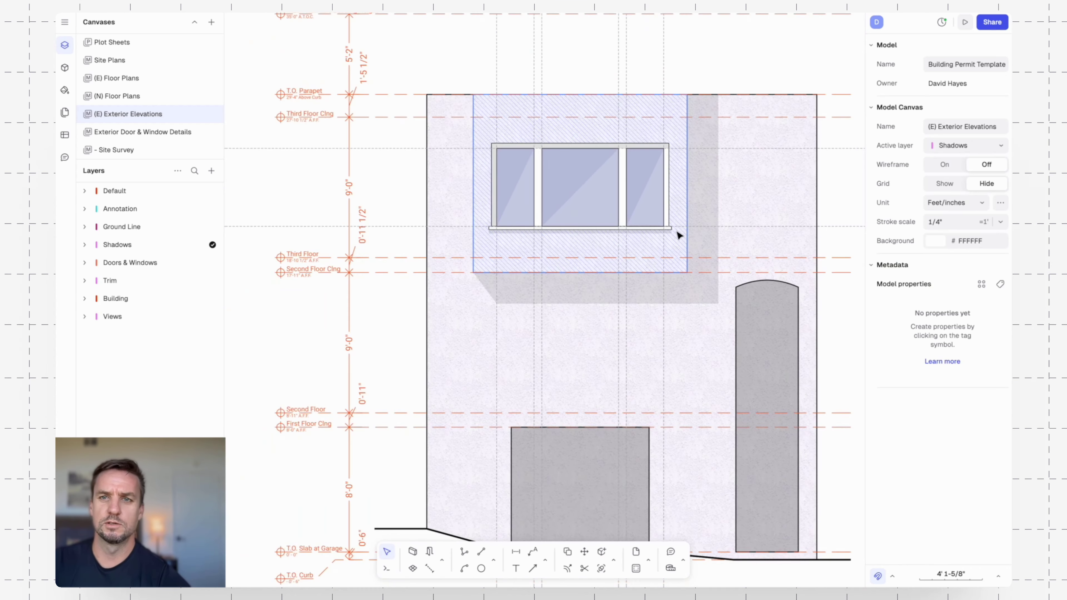
- Delete the vertical and horizontal dashed grey guidelines crossing the elevation
{"action": "scroll", "coordinate": [800, 311], "scroll_direction": "down", "scroll_amount": 5}
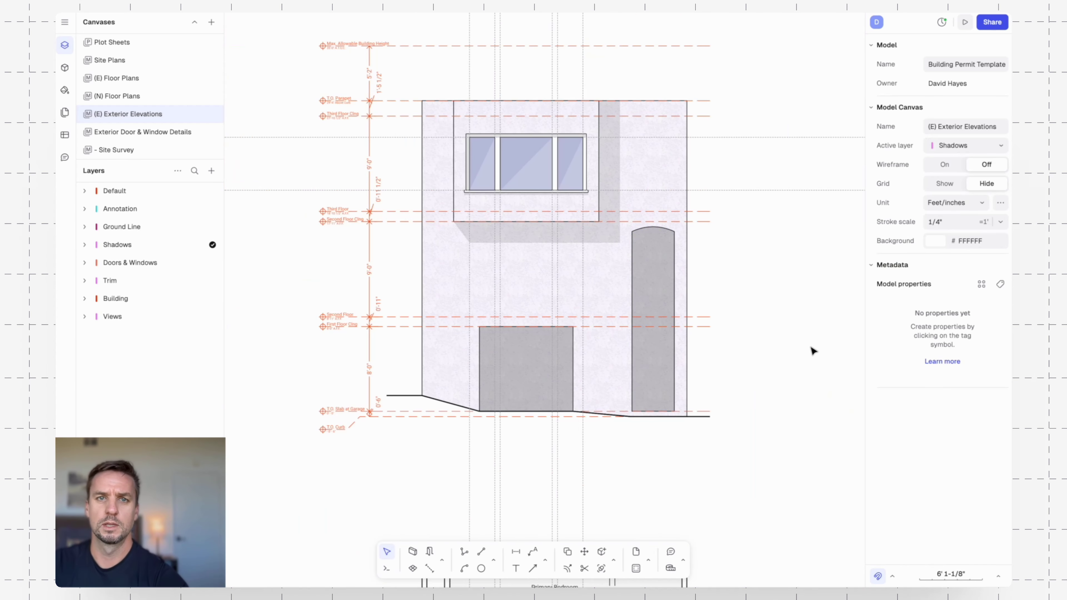
{"action": "left_click", "coordinate": [810, 236]}
{"action": "key", "text": "Escape"}
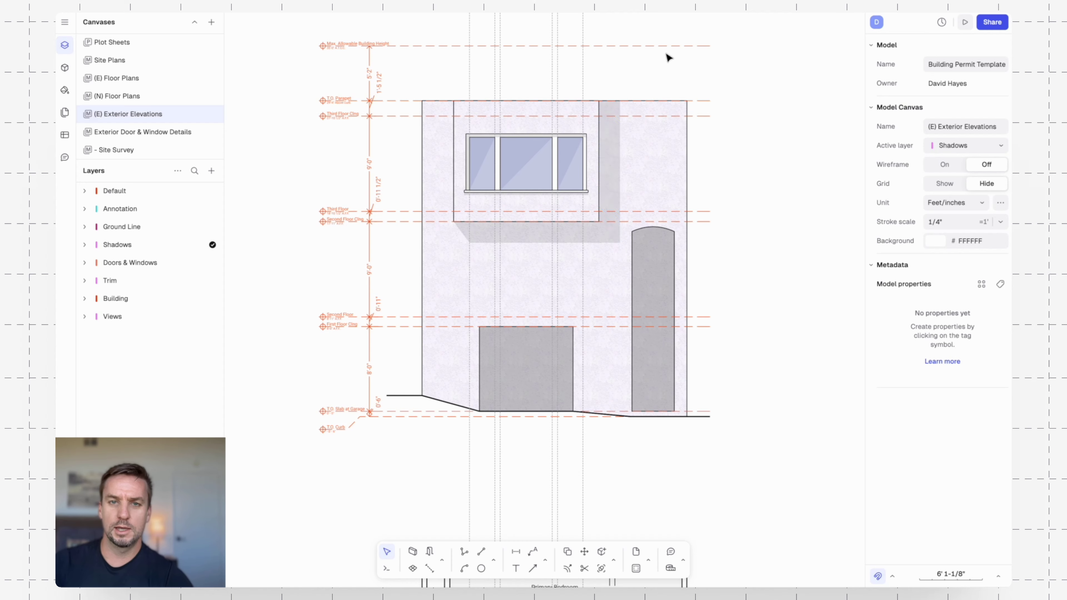
{"action": "scroll", "coordinate": [647, 67], "scroll_direction": "up", "scroll_amount": 2}
{"action": "left_click_drag", "start_coordinate": [629, 74], "coordinate": [414, 47]}
{"action": "key", "text": "Delete"}
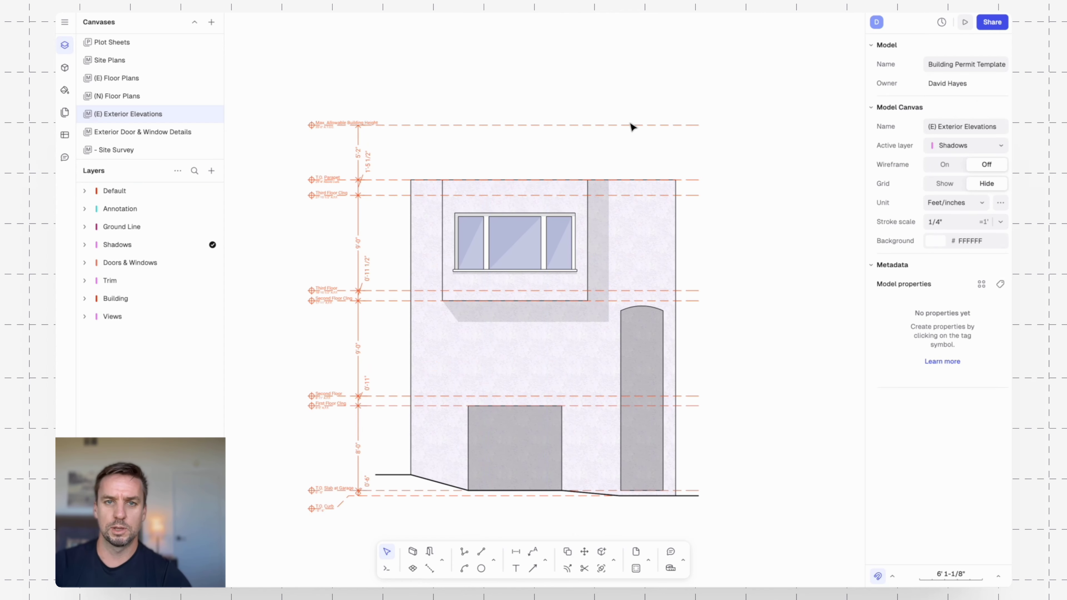
{"action": "mouse_move", "coordinate": [679, 402]}
{"action": "middle_mouse_down"}
{"action": "mouse_move", "coordinate": [687, 326]}
{"action": "mouse_move", "coordinate": [703, 303]}
{"action": "middle_mouse_up"}
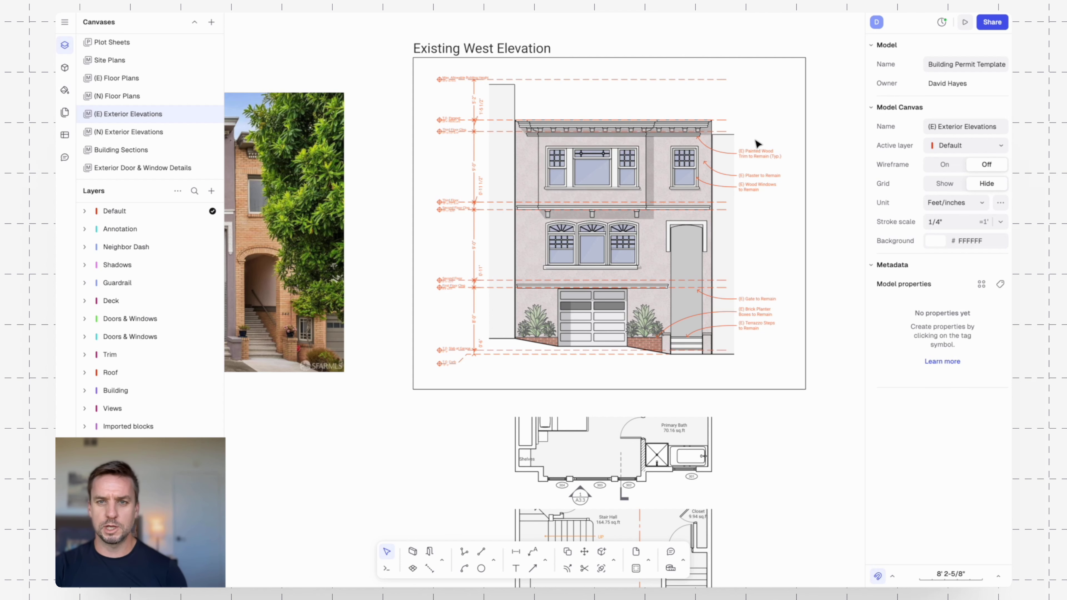
- Examine the finished Existing West Elevation's windows, trim, shadows and notes, and the reference photo of the house beside it
{"action": "scroll", "coordinate": [473, 161], "scroll_direction": "up", "scroll_amount": 3}
{"action": "left_click", "coordinate": [693, 174]}
{"action": "scroll", "coordinate": [614, 158], "scroll_direction": "down", "scroll_amount": 3}
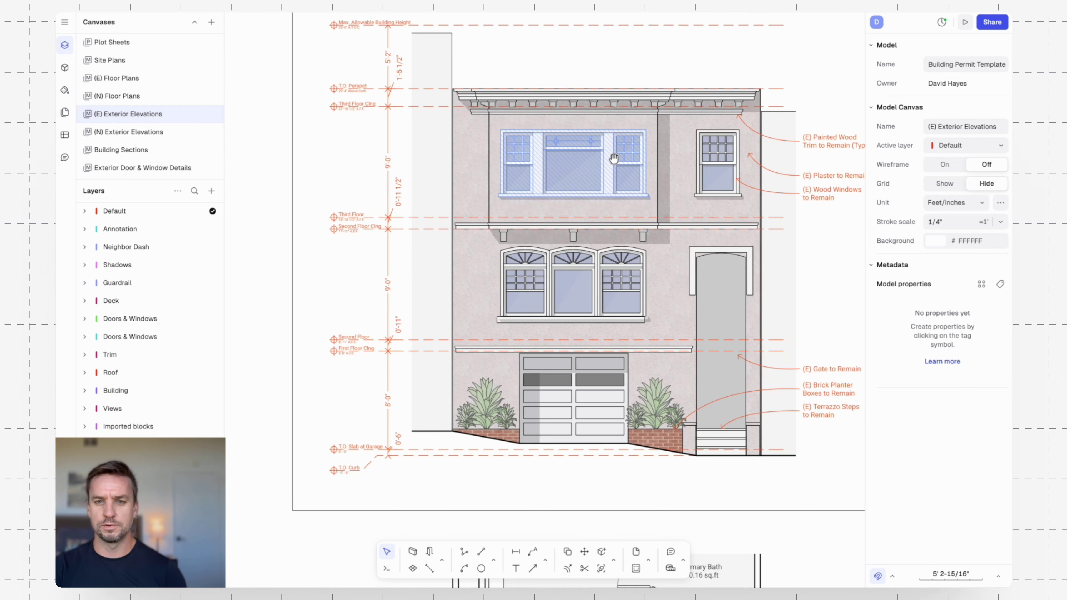
{"action": "middle_click_drag", "start_coordinate": [739, 116], "coordinate": [697, 149]}
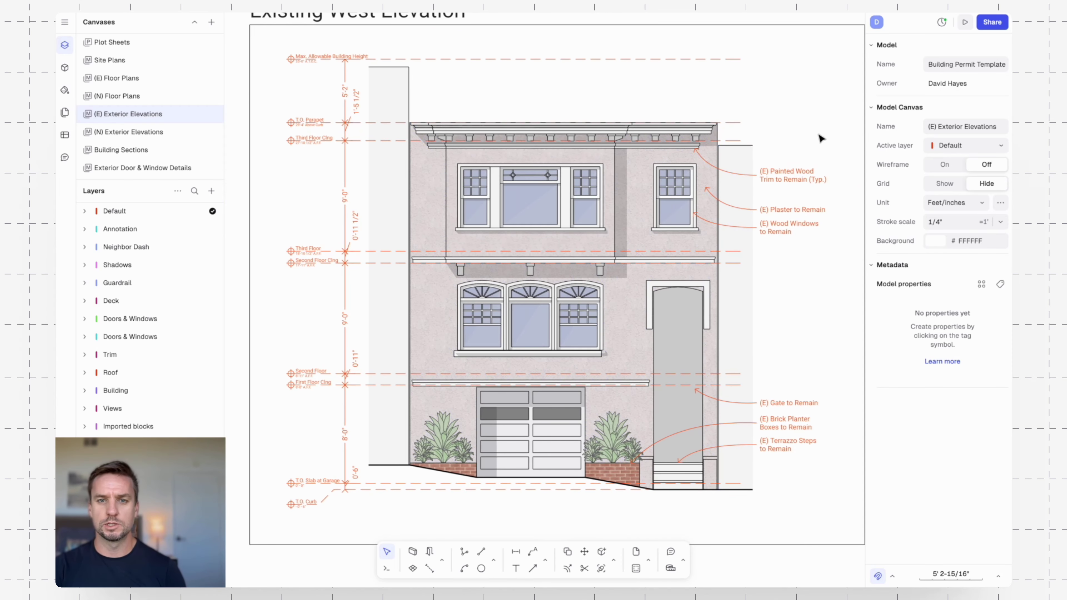
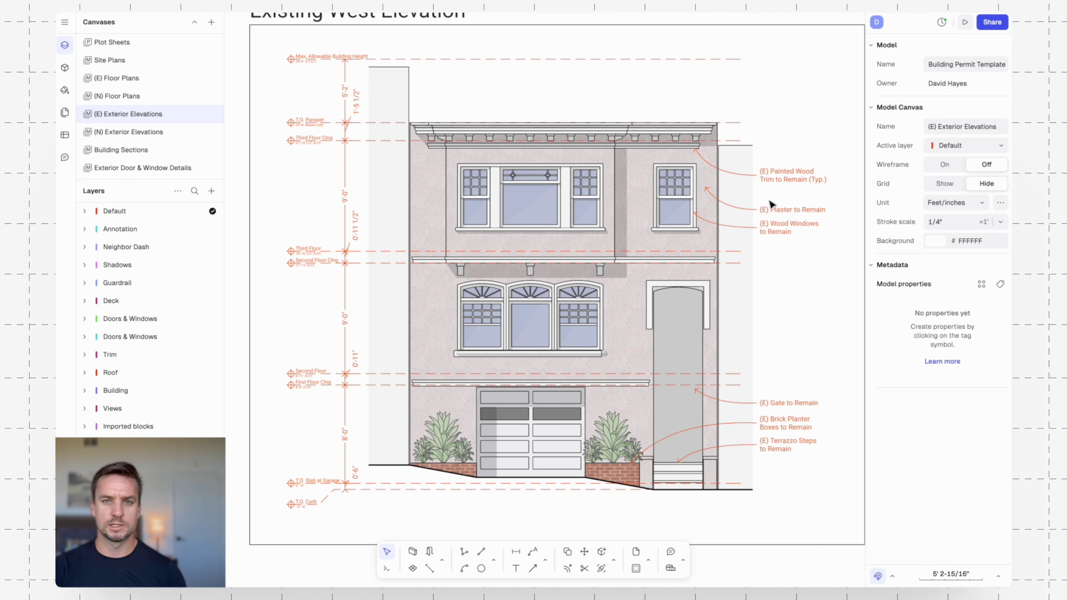
{"action": "scroll", "coordinate": [476, 189], "scroll_direction": "up", "scroll_amount": 3}
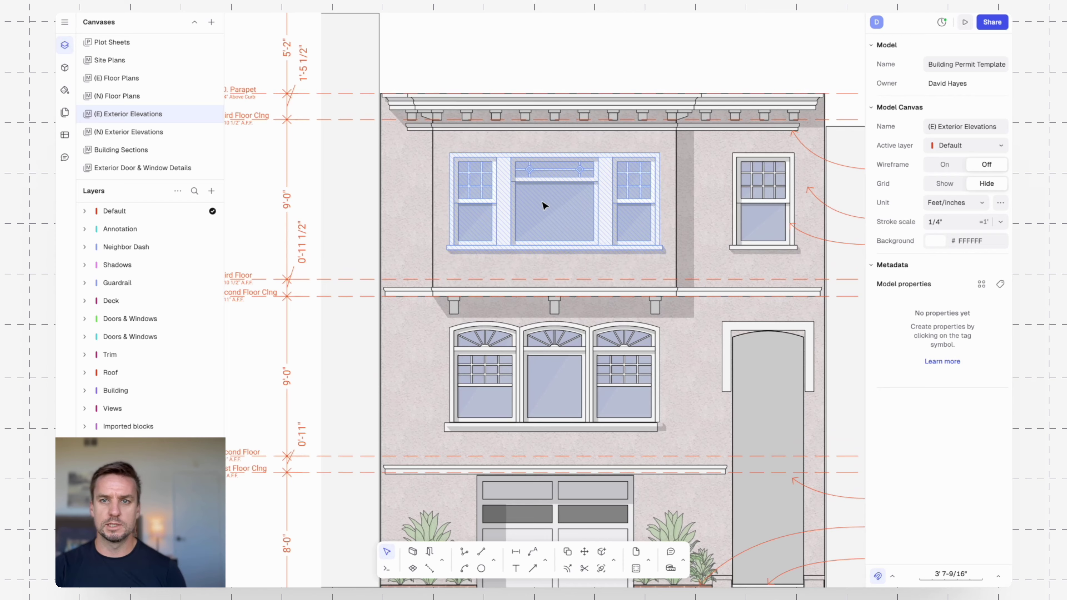
{"action": "scroll", "coordinate": [684, 198], "scroll_direction": "down", "scroll_amount": 5}
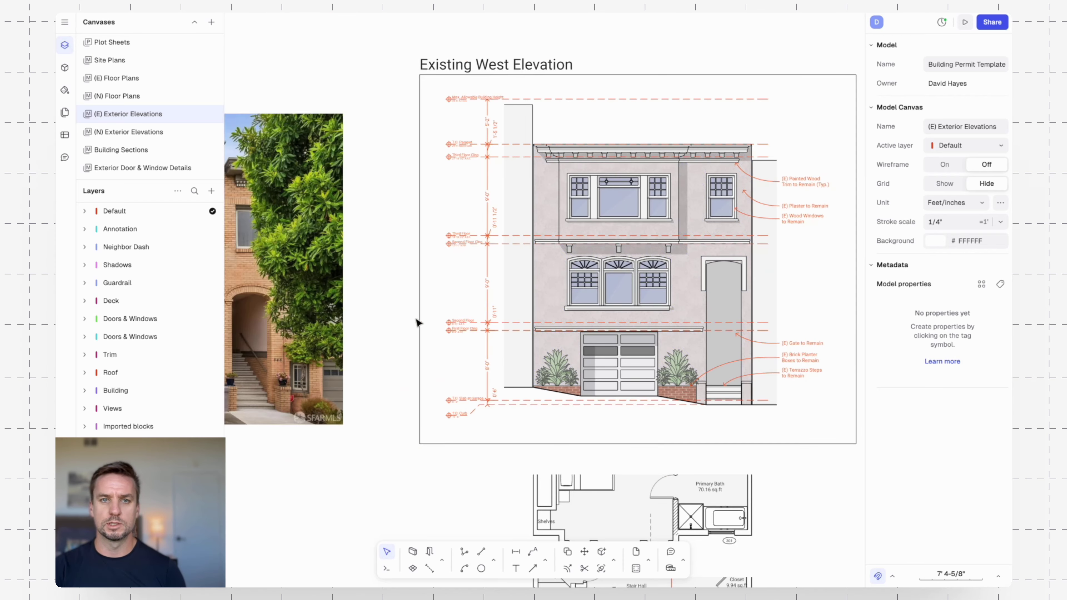
{"action": "middle_click_drag", "start_coordinate": [421, 316], "coordinate": [724, 307]}
{"action": "scroll", "coordinate": [718, 305], "scroll_direction": "down", "scroll_amount": 4}
{"action": "scroll", "coordinate": [693, 285], "scroll_direction": "right", "scroll_amount": 5}
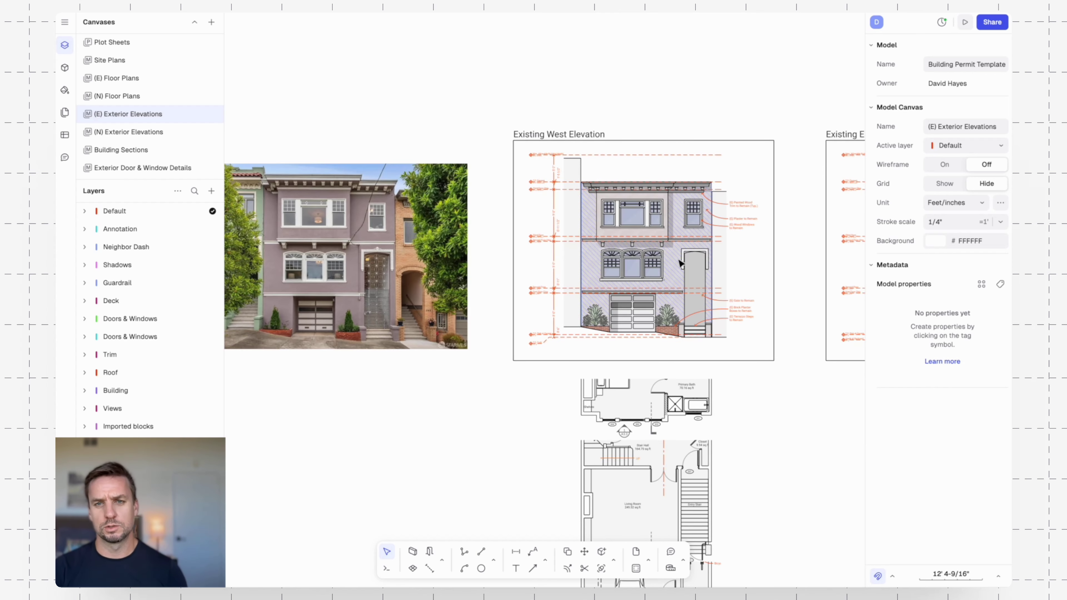
- Review the whole Existing West Elevation up close and the Existing East Elevation's windows, siding, deck, stair, level lines and shadows
{"action": "scroll", "coordinate": [649, 251], "scroll_direction": "up", "scroll_amount": 5}
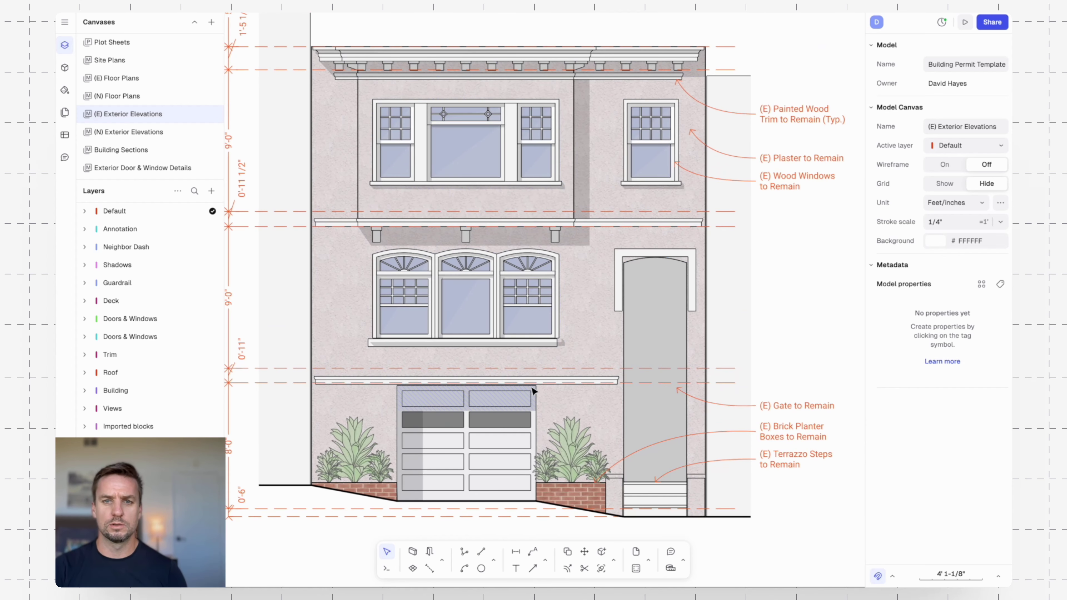
{"action": "scroll", "coordinate": [646, 281], "scroll_direction": "down", "scroll_amount": 5}
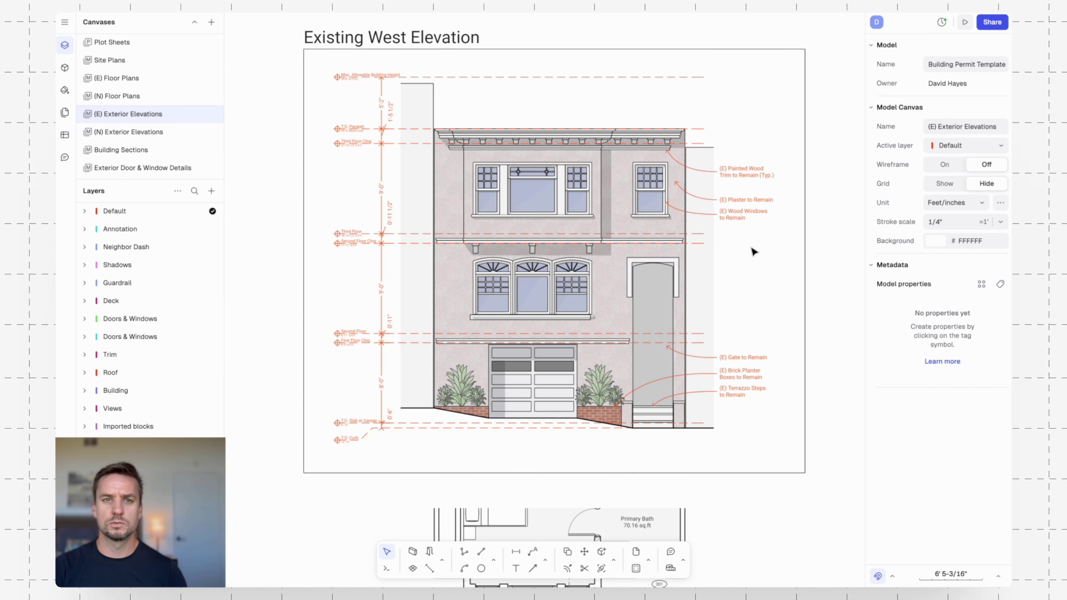
{"action": "middle_click_drag", "start_coordinate": [766, 259], "coordinate": [593, 259]}
{"action": "scroll", "coordinate": [593, 259], "scroll_direction": "down", "scroll_amount": 5}
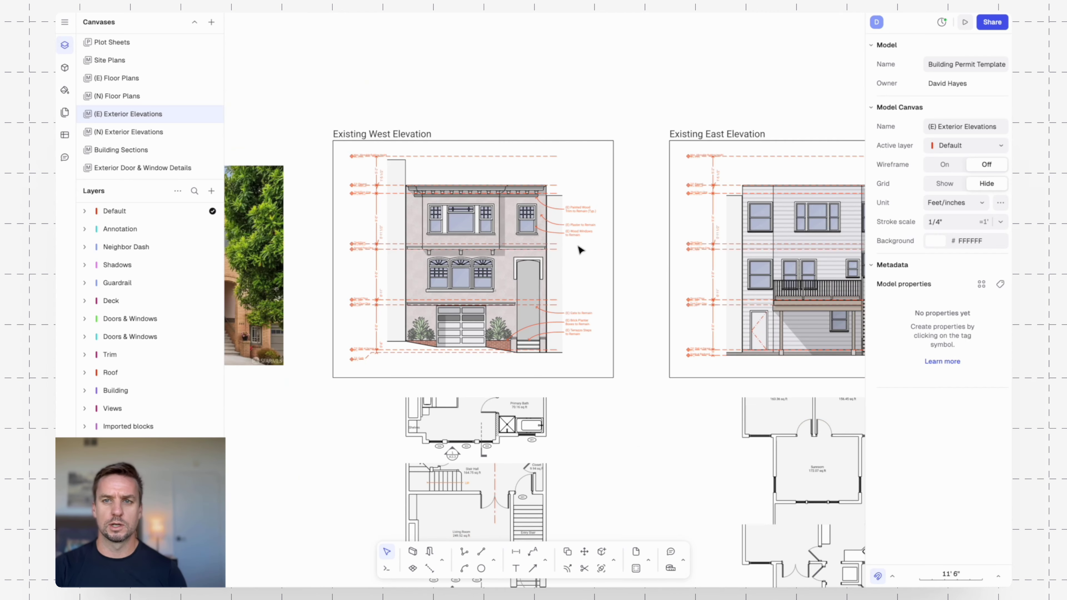
{"action": "middle_click_drag", "start_coordinate": [613, 300], "coordinate": [452, 298]}
{"action": "scroll", "coordinate": [800, 286], "scroll_direction": "up", "scroll_amount": 5}
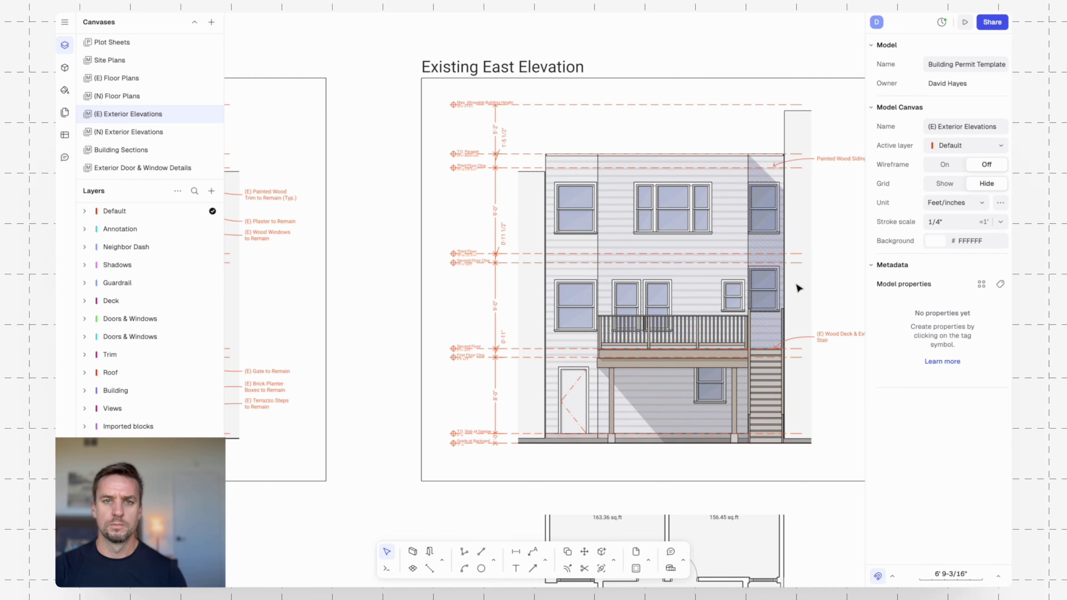
{"action": "scroll", "coordinate": [557, 240], "scroll_direction": "up", "scroll_amount": 4}
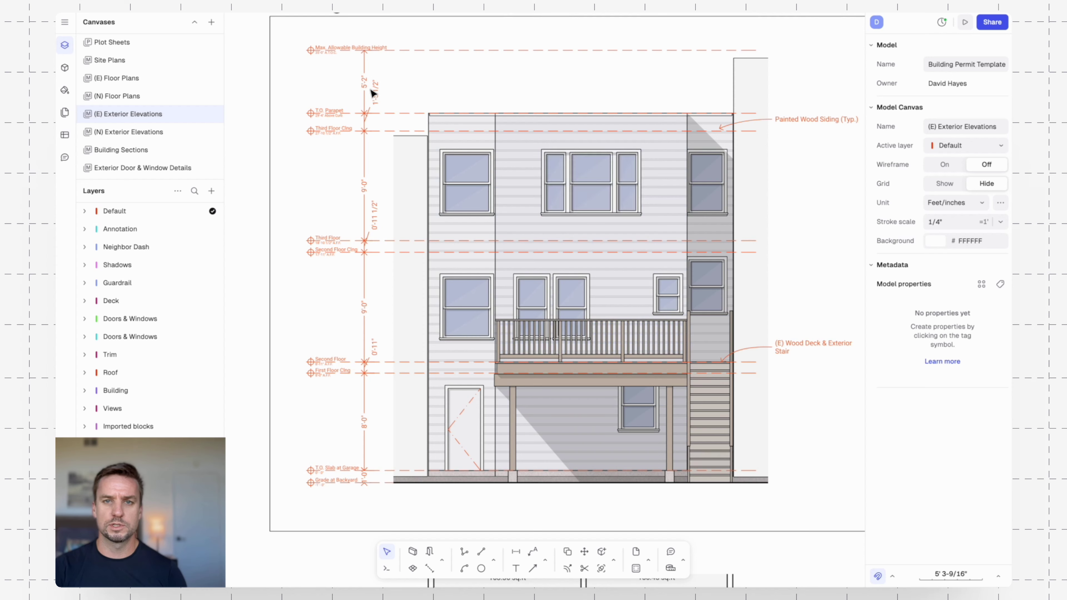
- Examine the Existing North Elevation's deck and stair, and the dashed outlines of the neighbor building, lightwell and setback
{"action": "scroll", "coordinate": [631, 343], "scroll_direction": "down", "scroll_amount": 4}
{"action": "middle_click_drag", "start_coordinate": [778, 312], "coordinate": [272, 296]}
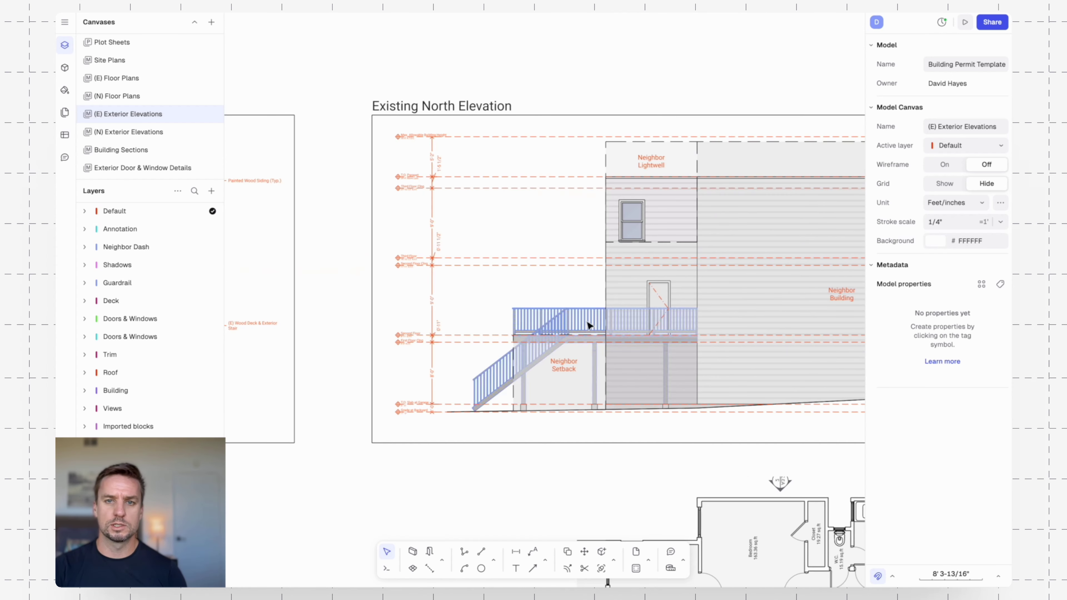
{"action": "middle_click_drag", "start_coordinate": [791, 338], "coordinate": [605, 338]}
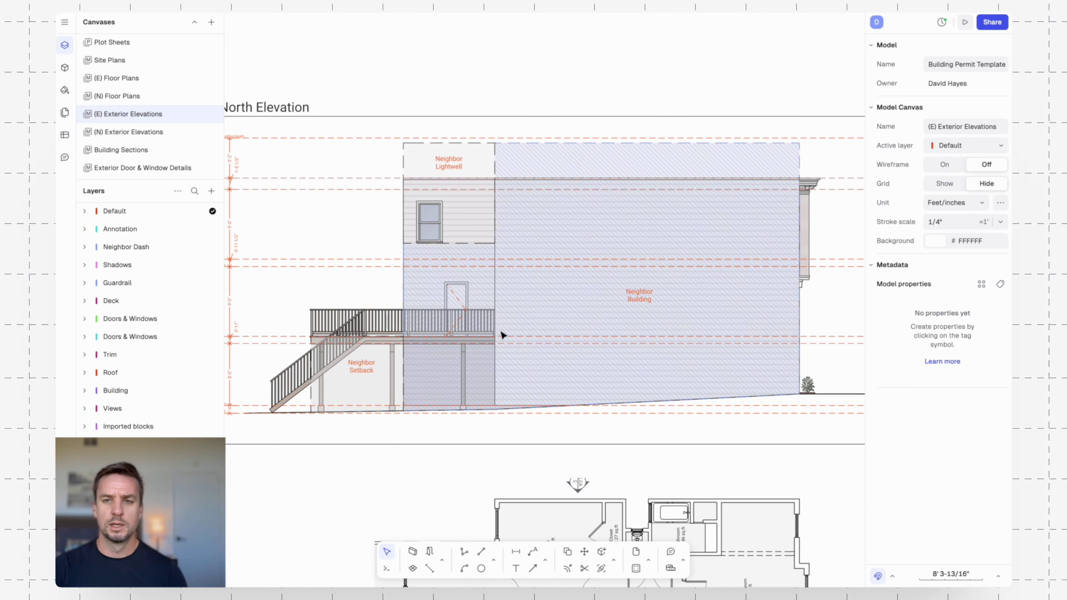
{"action": "middle_click_drag", "start_coordinate": [403, 345], "coordinate": [412, 345]}
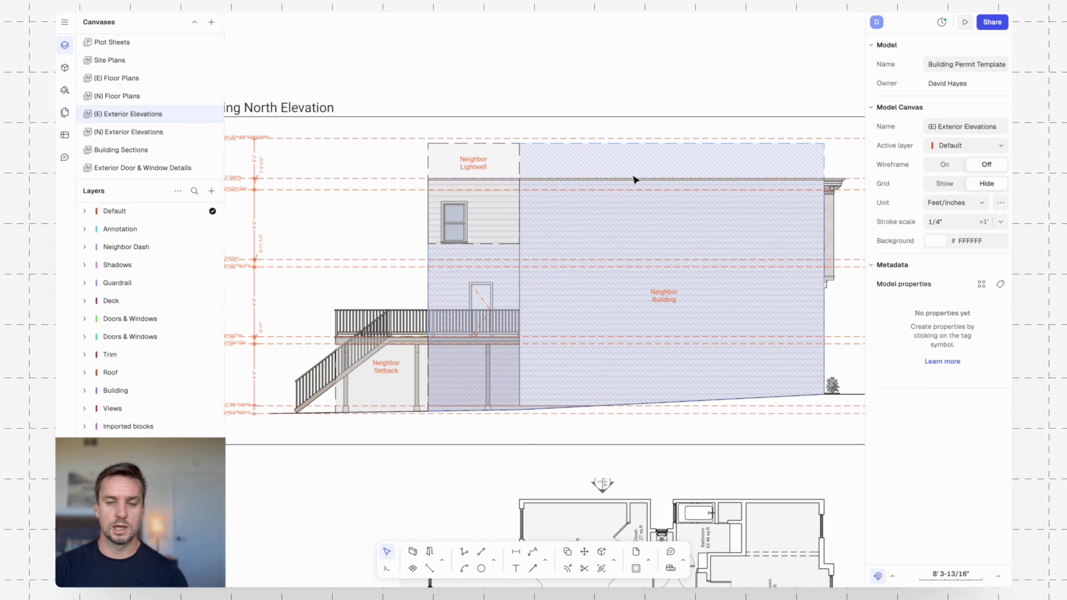
{"action": "scroll", "coordinate": [467, 228], "scroll_direction": "up", "scroll_amount": 3}
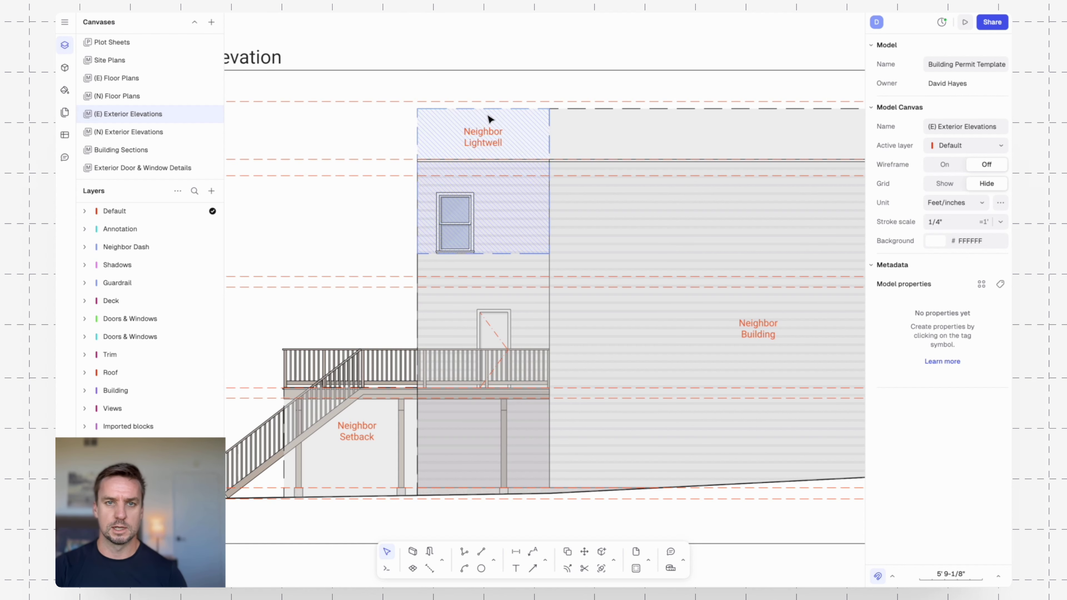
{"action": "middle_click_drag", "start_coordinate": [665, 232], "coordinate": [540, 218]}
{"action": "scroll", "coordinate": [544, 213], "scroll_direction": "down", "scroll_amount": 4}
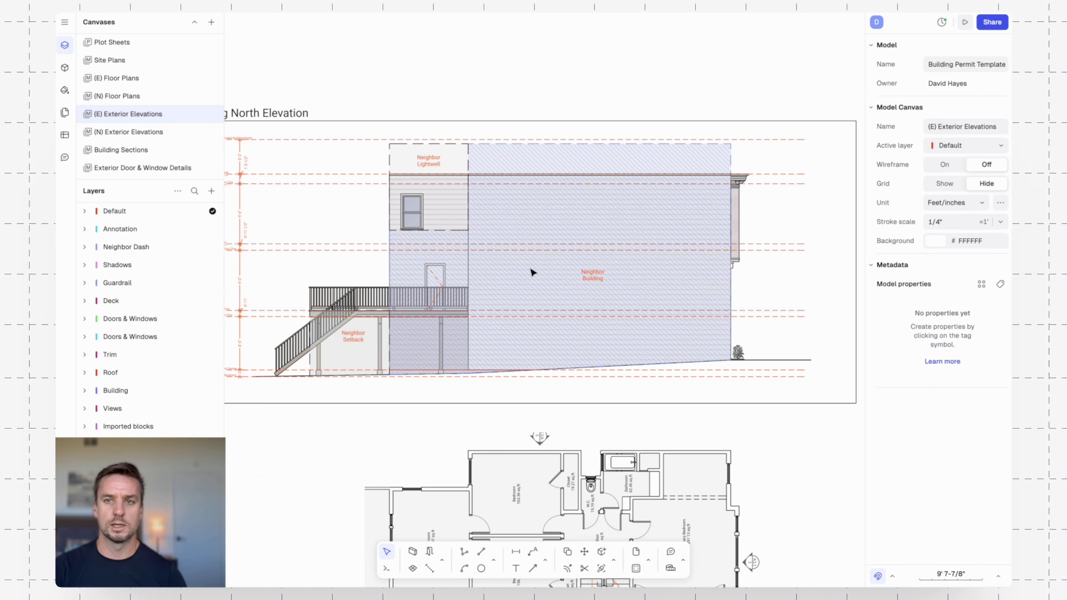
- Examine the Existing South Elevation's neighbor building outline on the Neighbor Dash layer, the diagonal shadows, and the neighbor setback behind the deck stair
{"action": "scroll", "coordinate": [530, 268], "scroll_direction": "down", "scroll_amount": 4}
{"action": "middle_click_drag", "start_coordinate": [853, 250], "coordinate": [535, 244]}
{"action": "scroll", "coordinate": [541, 246], "scroll_direction": "up", "scroll_amount": 5}
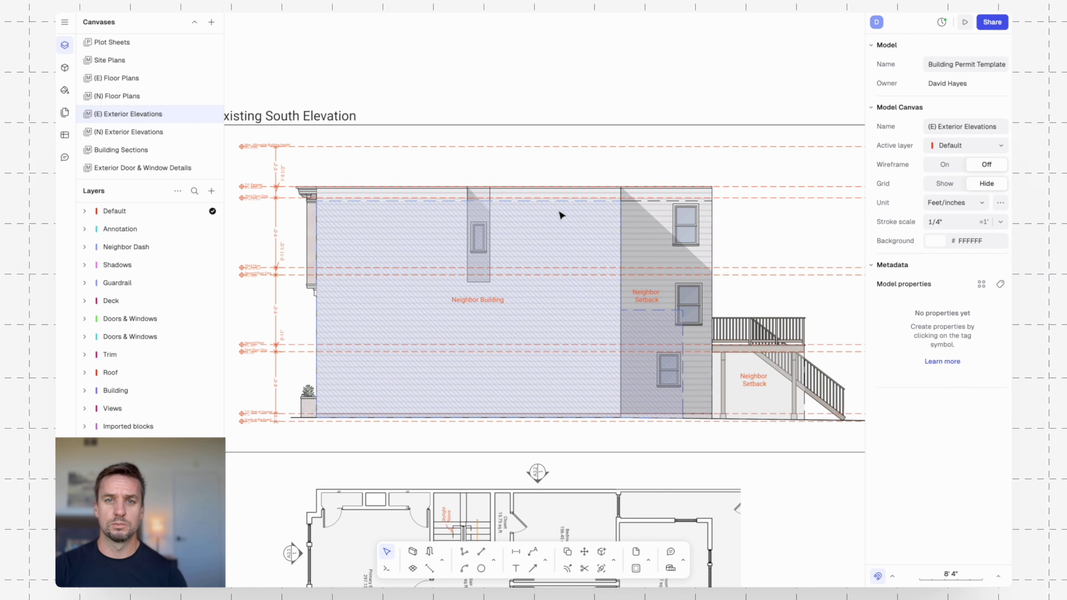
{"action": "scroll", "coordinate": [561, 215], "scroll_direction": "up", "scroll_amount": 3}
{"action": "left_click", "coordinate": [580, 205]}
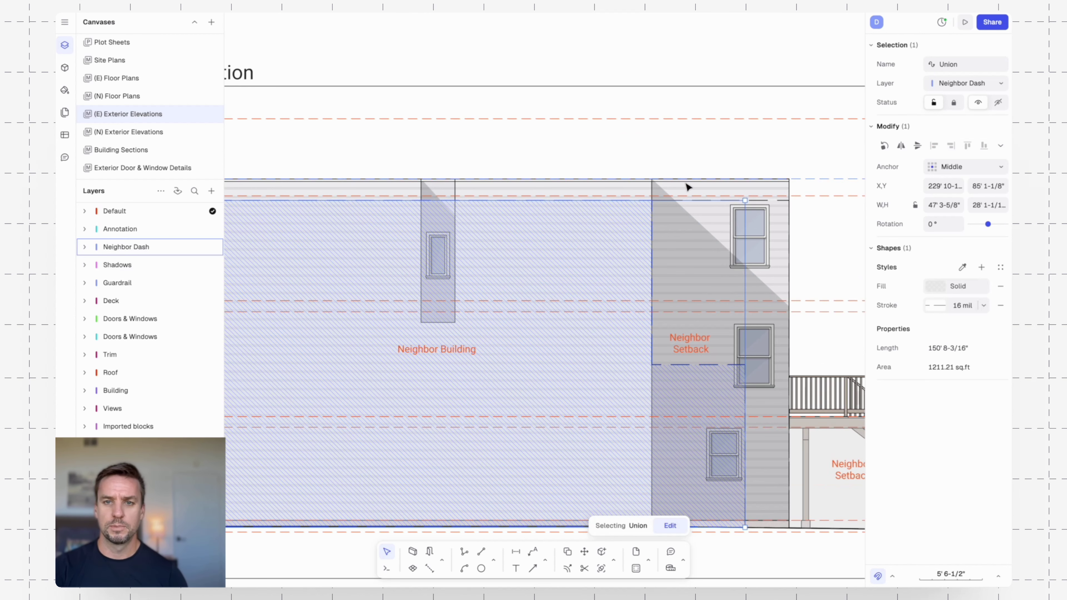
{"action": "middle_click_drag", "start_coordinate": [740, 267], "coordinate": [760, 198]}
{"action": "left_click", "coordinate": [851, 198]}
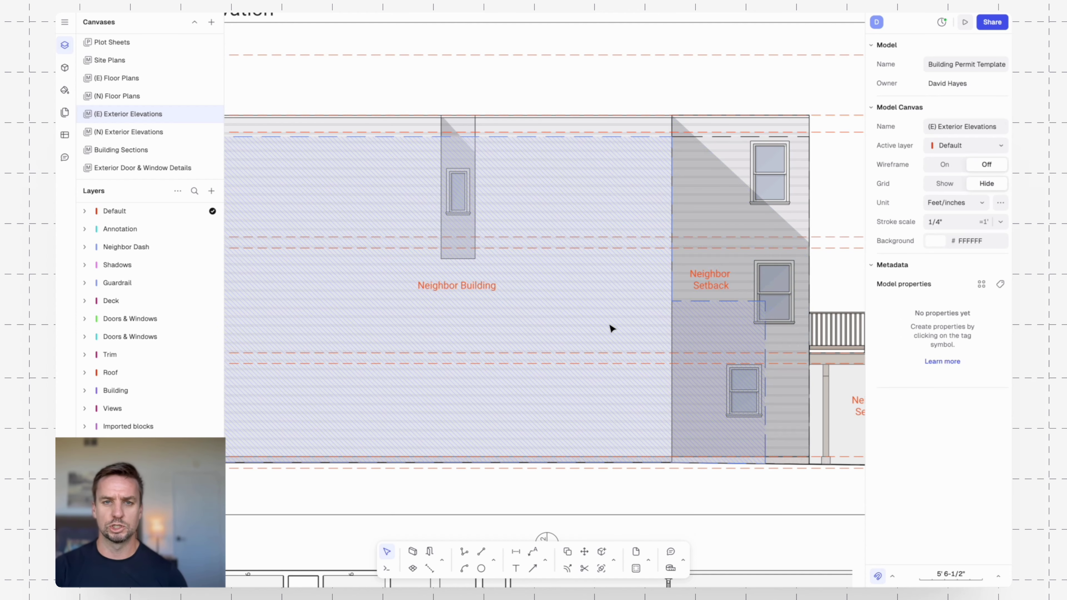
{"action": "scroll", "coordinate": [497, 342], "scroll_direction": "down", "scroll_amount": 5}
{"action": "scroll", "coordinate": [619, 232], "scroll_direction": "up", "scroll_amount": 4}
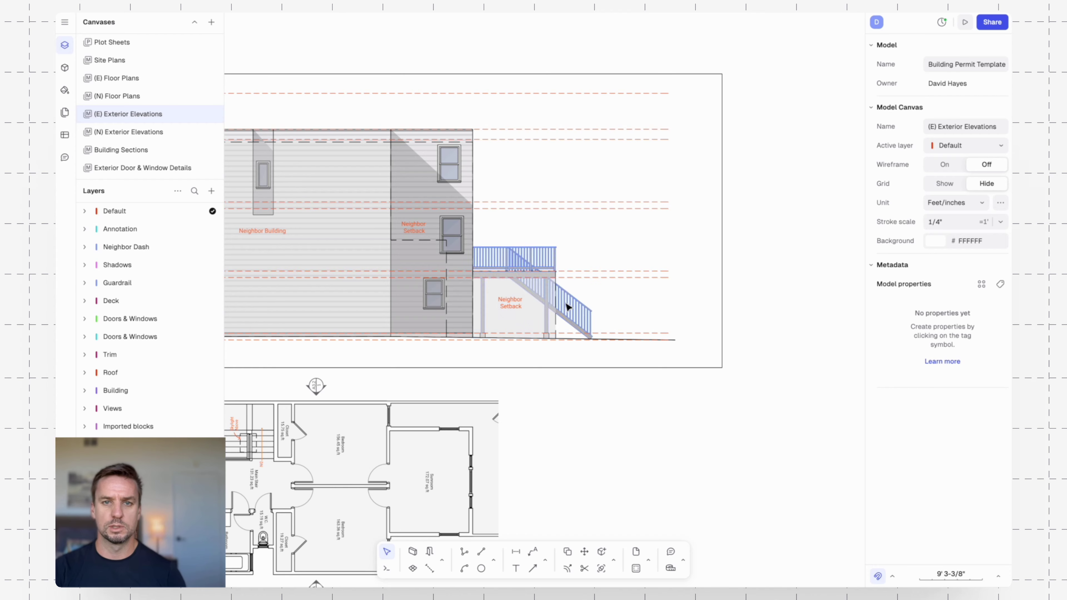
{"action": "scroll", "coordinate": [527, 322], "scroll_direction": "up", "scroll_amount": 5}
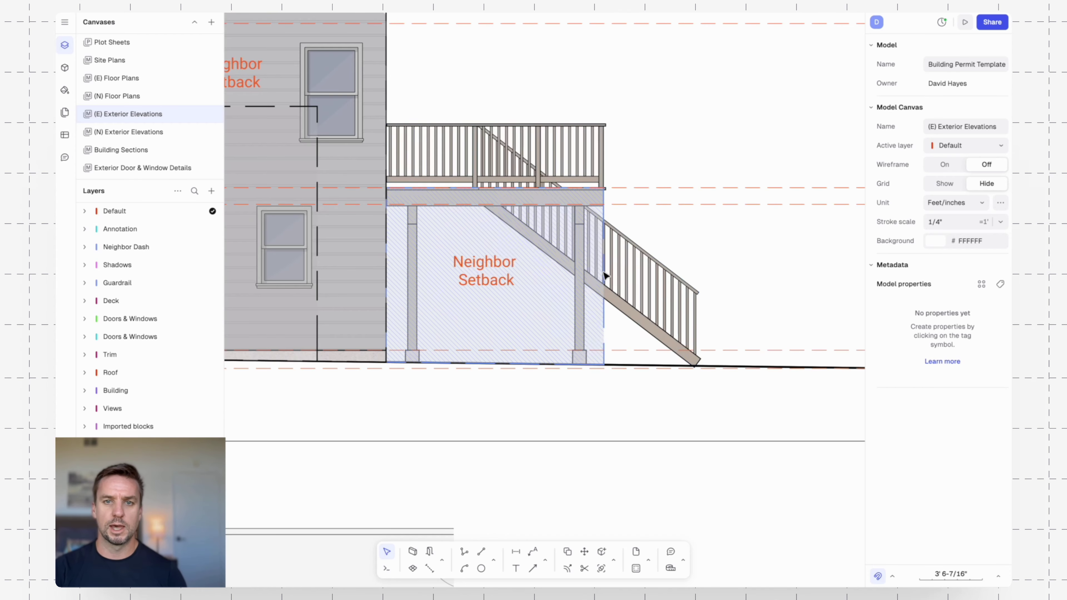
{"action": "scroll", "coordinate": [672, 301], "scroll_direction": "down", "scroll_amount": 5}
- Look back over the side elevations with their plans and return to the Existing East Elevation for a closer look
{"action": "scroll", "coordinate": [846, 350], "scroll_direction": "down", "scroll_amount": 5}
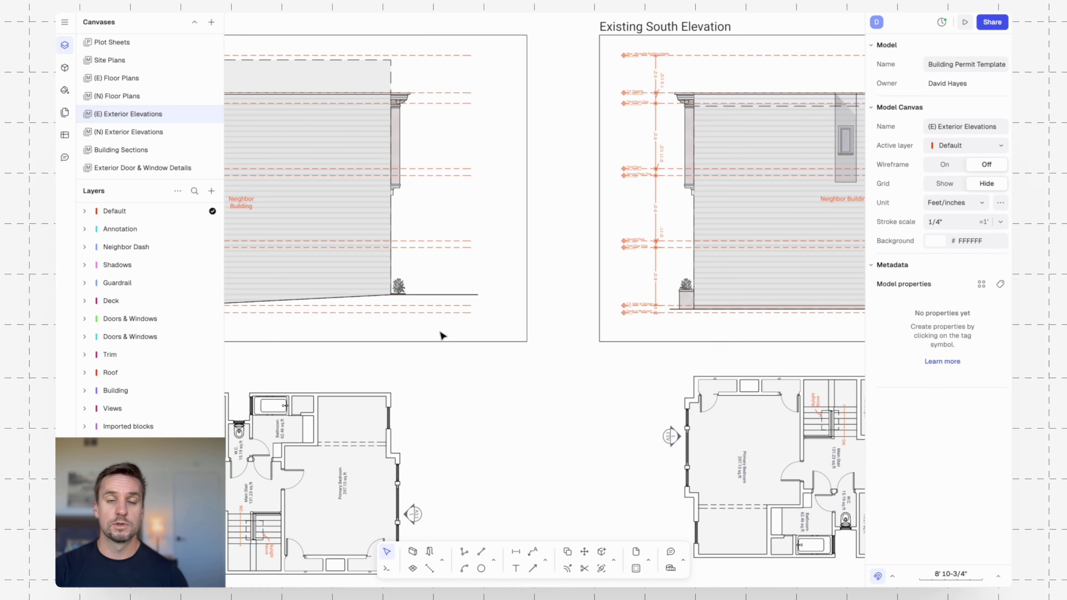
{"action": "scroll", "coordinate": [776, 310], "scroll_direction": "up", "scroll_amount": 5}
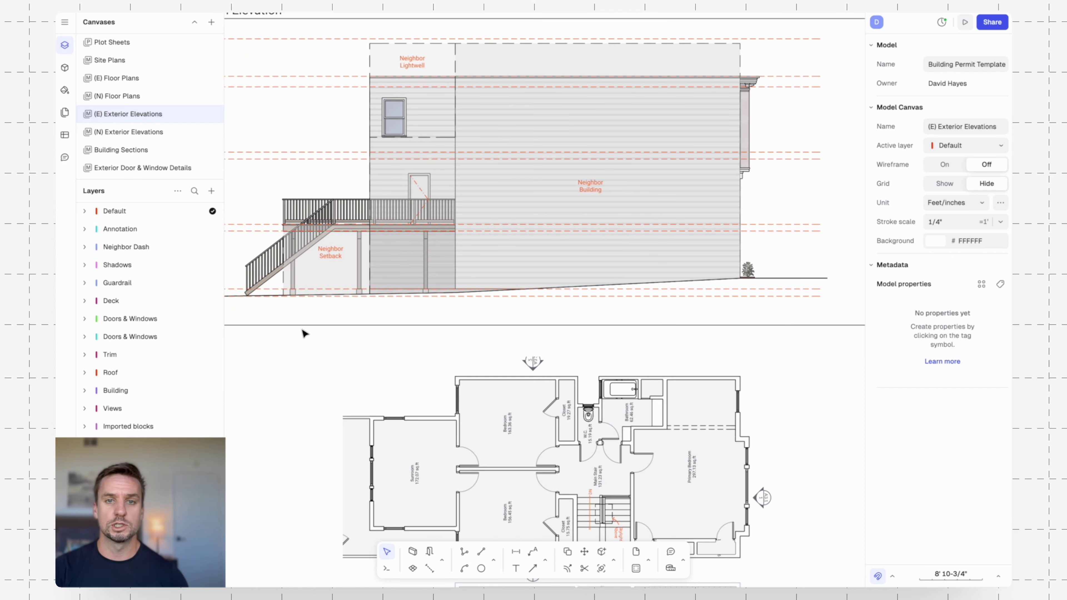
{"action": "middle_click_drag", "start_coordinate": [305, 334], "coordinate": [658, 337]}
{"action": "middle_click_drag", "start_coordinate": [351, 358], "coordinate": [686, 365]}
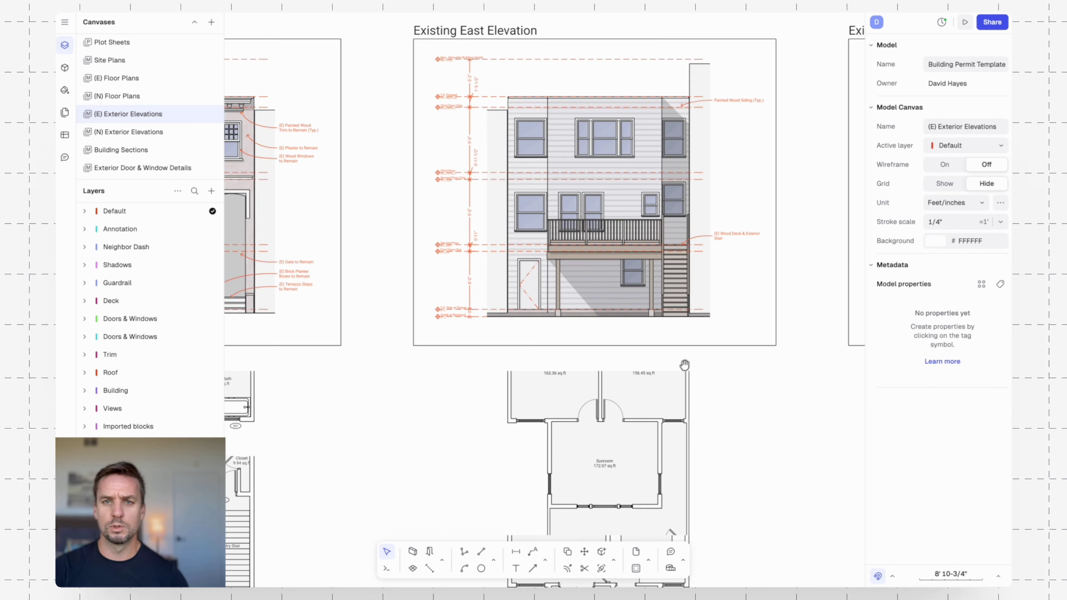
{"action": "scroll", "coordinate": [593, 227], "scroll_direction": "up", "scroll_amount": 3}
{"action": "scroll", "coordinate": [592, 227], "scroll_direction": "down", "scroll_amount": 1}
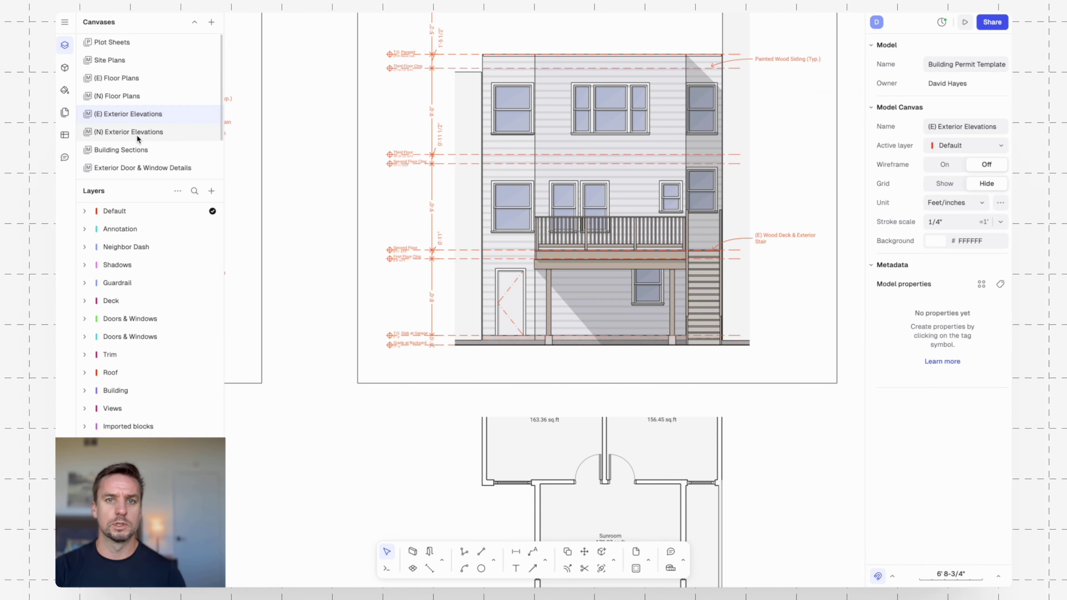
- Open the (N) Exterior Elevations canvas and examine the Proposed West Elevation drawing
{"action": "scroll", "coordinate": [371, 165], "scroll_direction": "down", "scroll_amount": 3}
{"action": "middle_click_drag", "start_coordinate": [367, 167], "coordinate": [528, 182]}
{"action": "scroll", "coordinate": [528, 181], "scroll_direction": "down", "scroll_amount": 5}
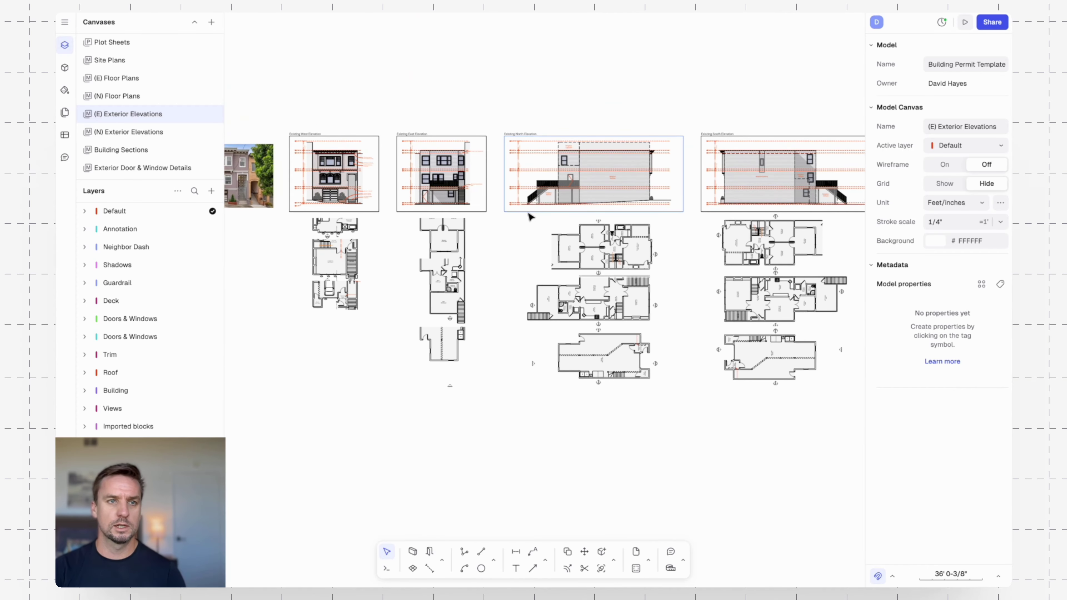
{"action": "left_click", "coordinate": [138, 133]}
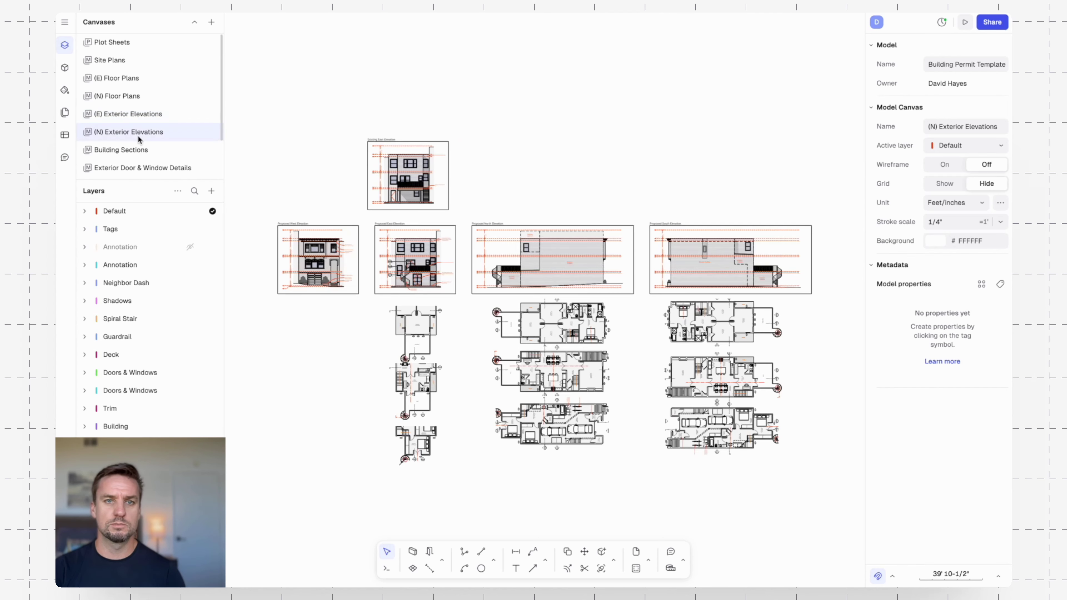
{"action": "scroll", "coordinate": [352, 317], "scroll_direction": "up", "scroll_amount": 5}
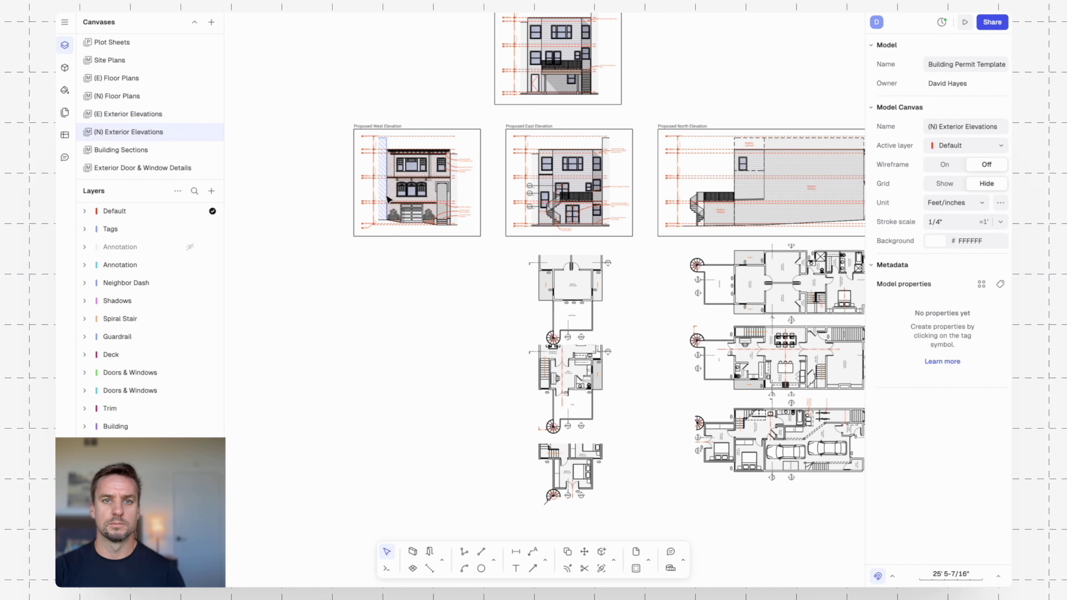
{"action": "scroll", "coordinate": [363, 157], "scroll_direction": "up", "scroll_amount": 10}
{"action": "scroll", "coordinate": [711, 261], "scroll_direction": "down", "scroll_amount": 1}
{"action": "middle_click_drag", "start_coordinate": [710, 262], "coordinate": [597, 252]}
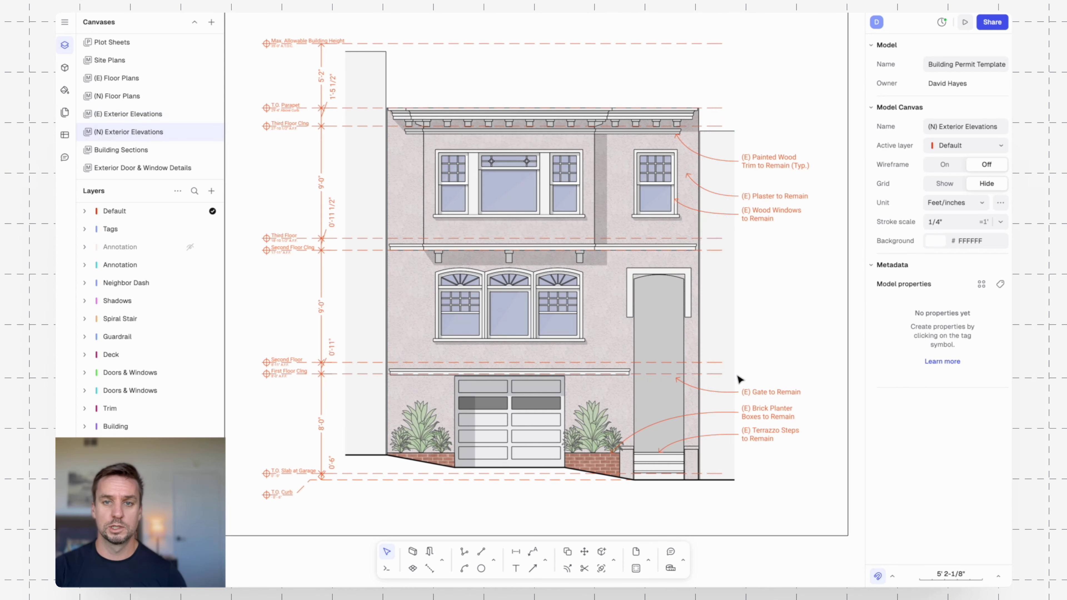
- Examine the Proposed East Elevation, including the spiral stair, the deck and the window and door detail tags
{"action": "middle_click_drag", "start_coordinate": [716, 315], "coordinate": [237, 293]}
{"action": "middle_click_drag", "start_coordinate": [790, 394], "coordinate": [564, 374]}
{"action": "middle_click_drag", "start_coordinate": [780, 291], "coordinate": [728, 314]}
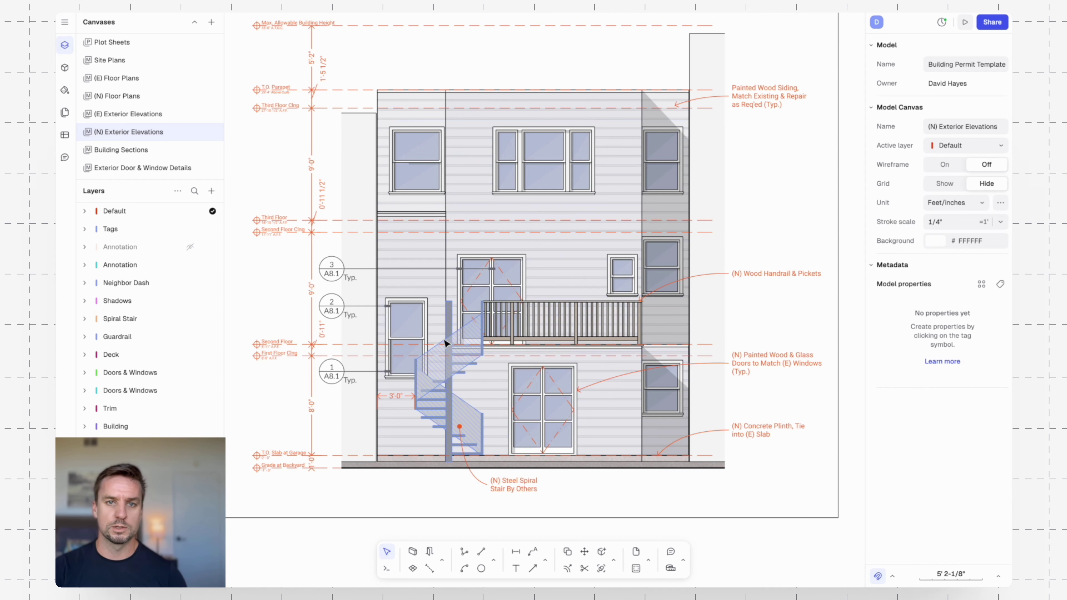
{"action": "middle_click_drag", "start_coordinate": [753, 399], "coordinate": [758, 367]}
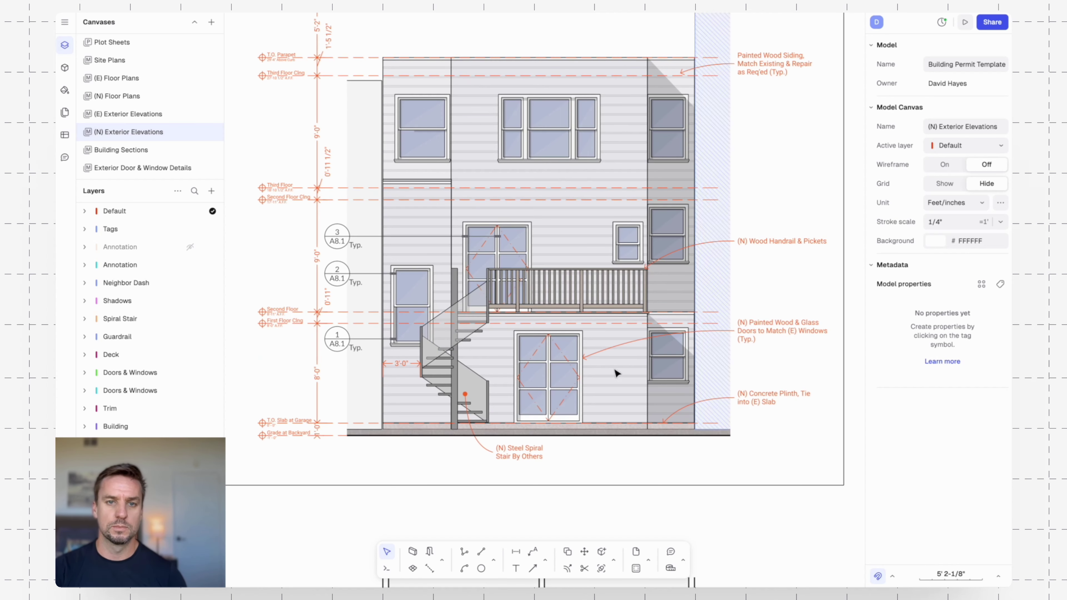
{"action": "scroll", "coordinate": [614, 370], "scroll_direction": "up", "scroll_amount": 5}
{"action": "middle_click_drag", "start_coordinate": [580, 394], "coordinate": [622, 345]}
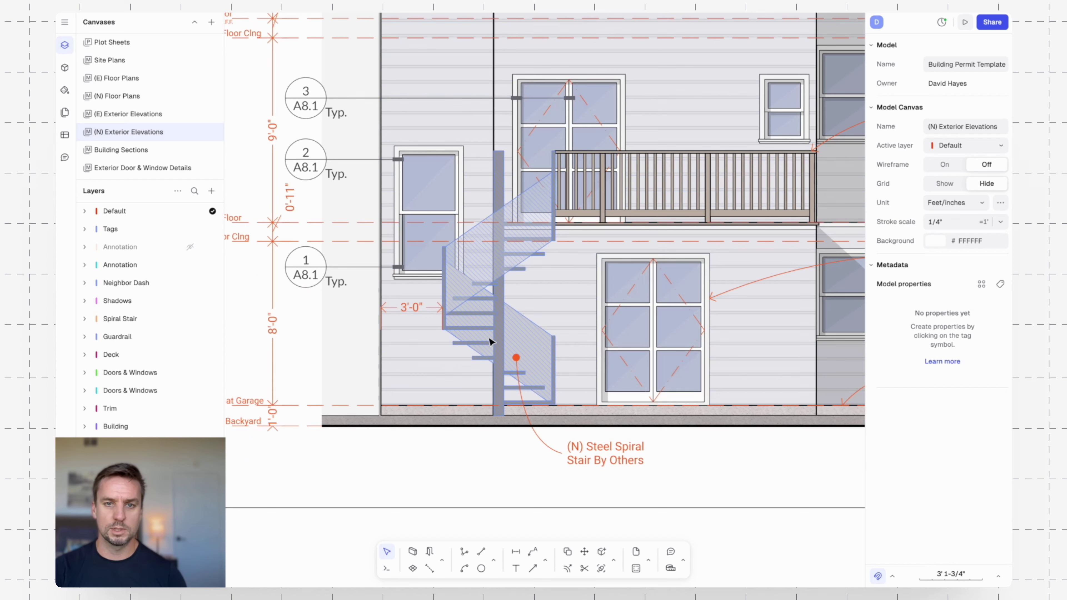
{"action": "scroll", "coordinate": [548, 233], "scroll_direction": "down", "scroll_amount": 5}
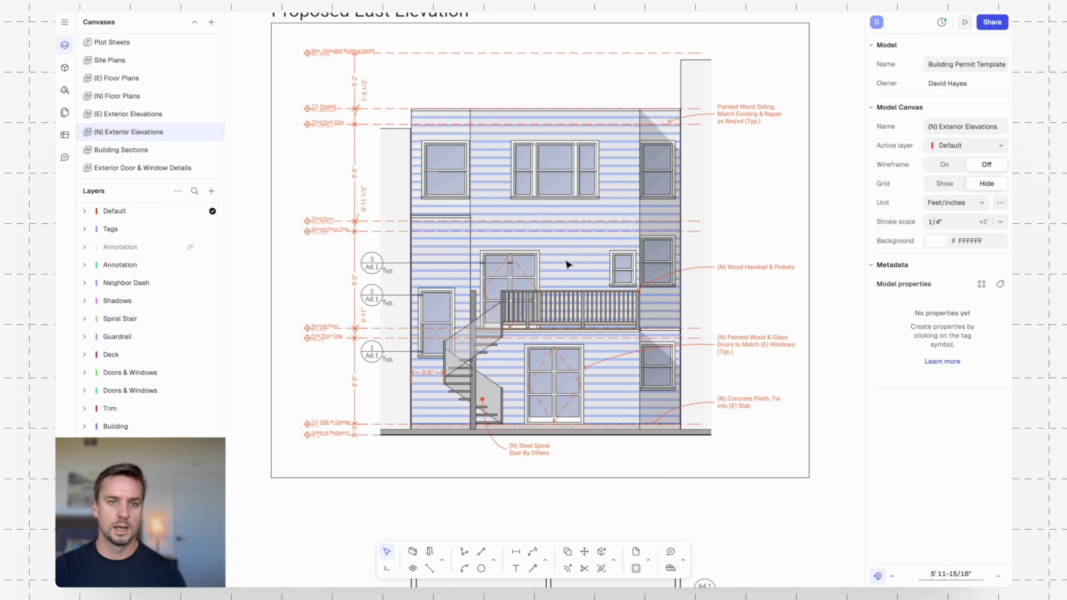
{"action": "scroll", "coordinate": [359, 344], "scroll_direction": "up", "scroll_amount": 3}
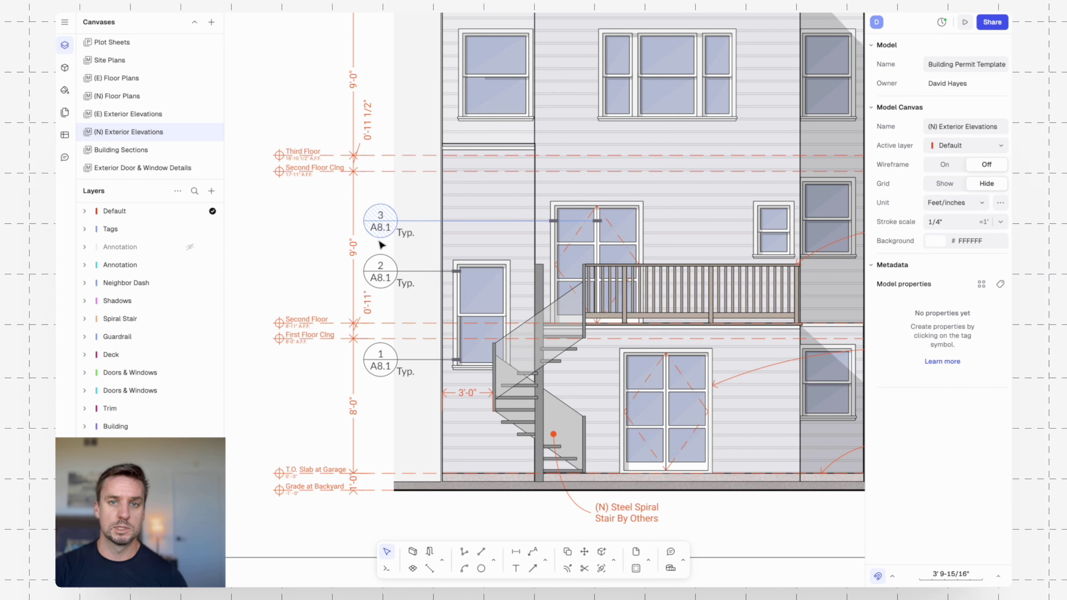
- Examine the Proposed North and South Elevations along with the floor plan views referenced beneath them
{"action": "middle_click_drag", "start_coordinate": [681, 229], "coordinate": [447, 217]}
{"action": "scroll", "coordinate": [447, 216], "scroll_direction": "down", "scroll_amount": 3}
{"action": "scroll", "coordinate": [448, 218], "scroll_direction": "down", "scroll_amount": 3}
{"action": "middle_click_drag", "start_coordinate": [709, 260], "coordinate": [362, 236]}
{"action": "middle_click_drag", "start_coordinate": [747, 210], "coordinate": [580, 246]}
{"action": "scroll", "coordinate": [584, 245], "scroll_direction": "down", "scroll_amount": 4}
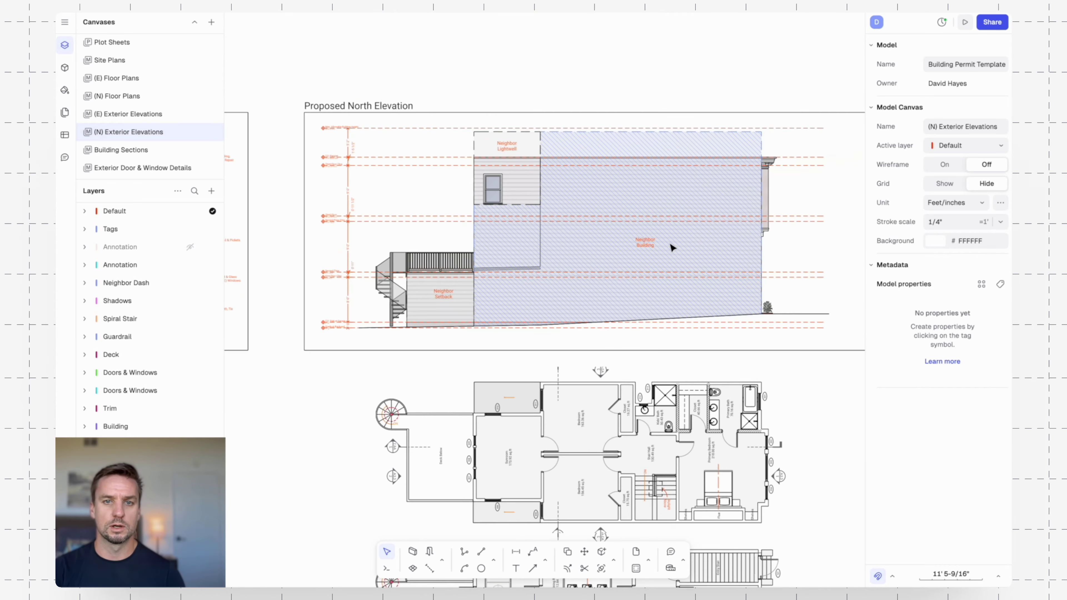
{"action": "middle_click_drag", "start_coordinate": [742, 250], "coordinate": [513, 257]}
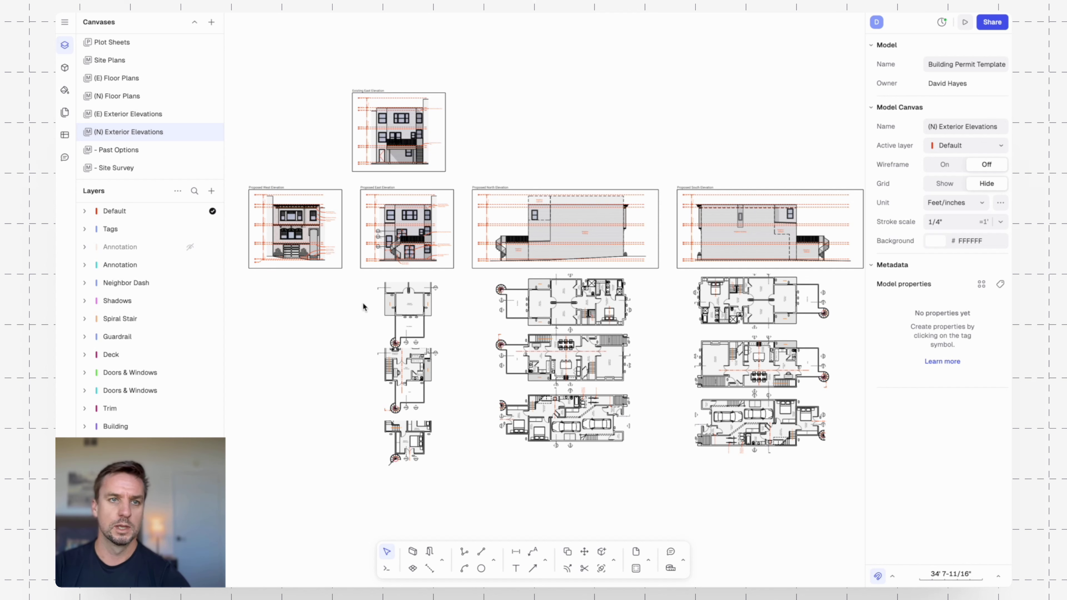
- Create a model canvas named Building Sections and place it directly after (N) Exterior Elevations in the canvas list
{"action": "left_click", "coordinate": [211, 23]}
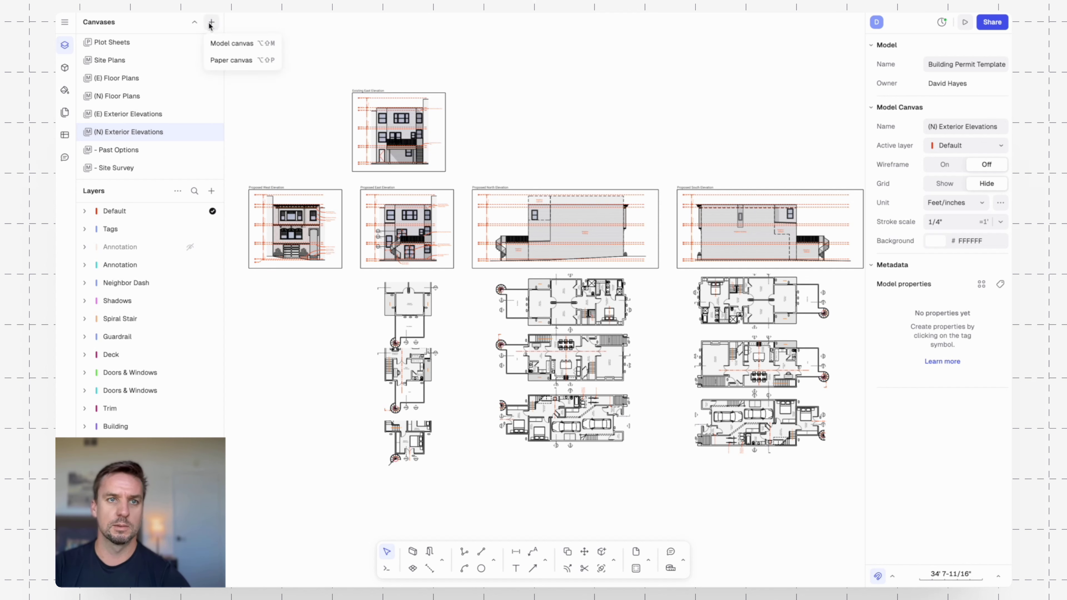
{"action": "left_click", "coordinate": [245, 44]}
{"action": "type", "text": "El"}
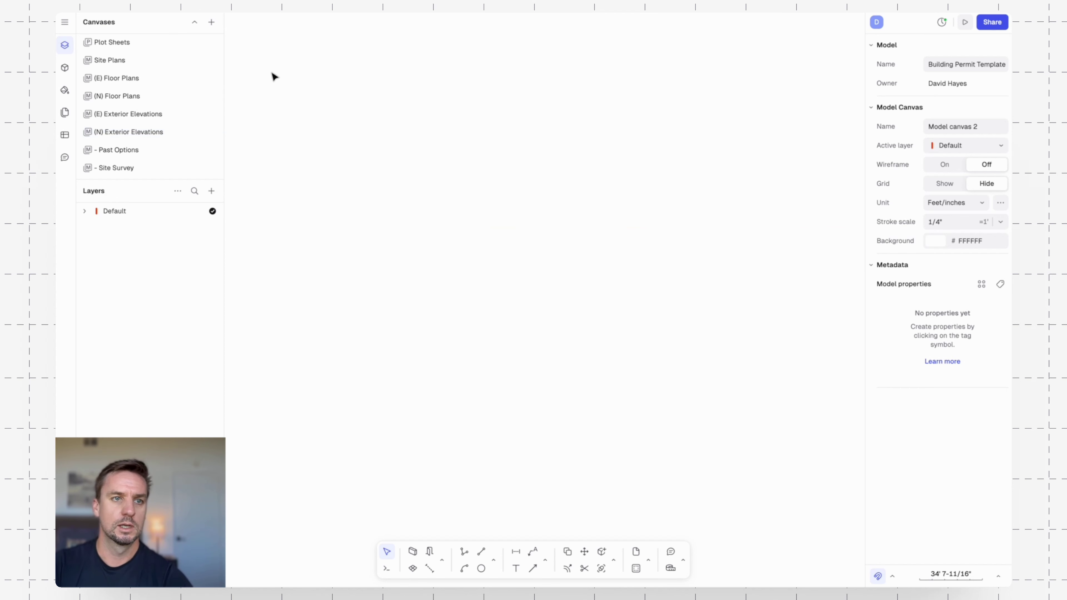
{"action": "scroll", "coordinate": [144, 147], "scroll_direction": "down", "scroll_amount": 2}
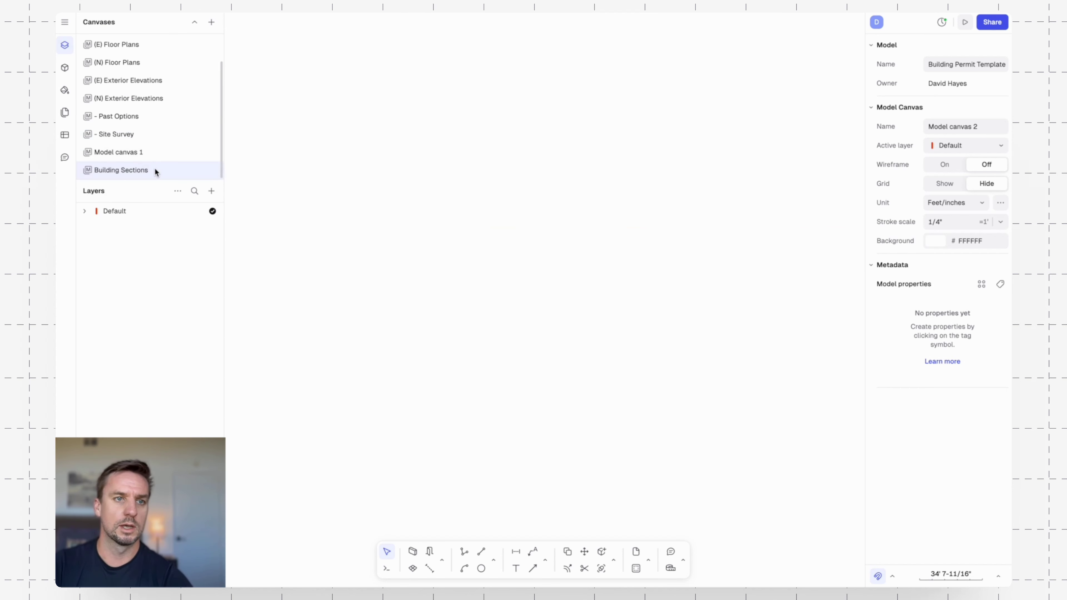
{"action": "left_click_drag", "start_coordinate": [154, 169], "coordinate": [146, 118]}
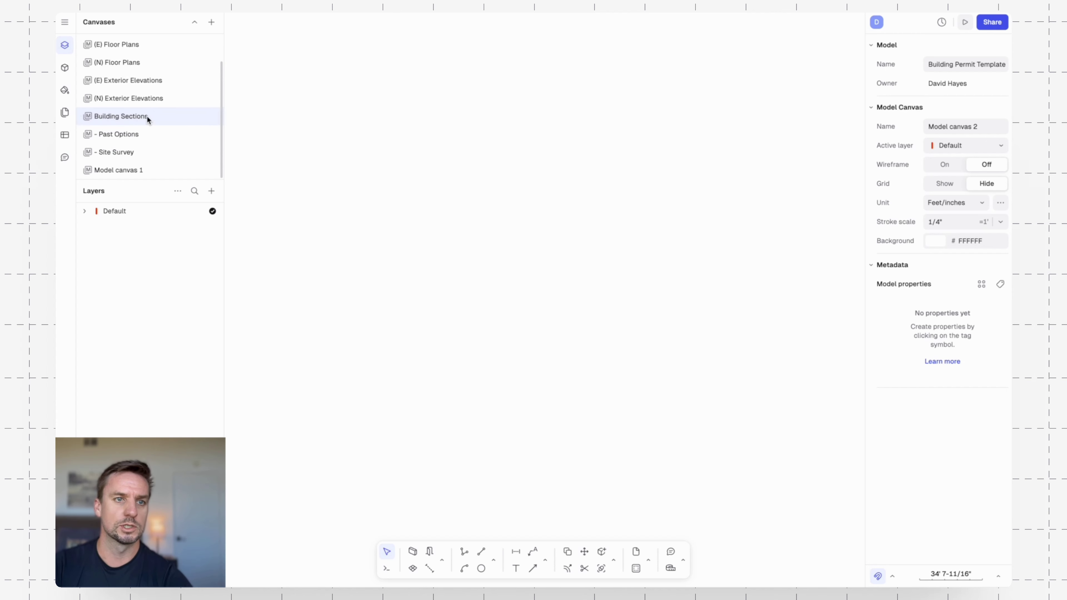
{"action": "scroll", "coordinate": [145, 120], "scroll_direction": "up", "scroll_amount": 2}
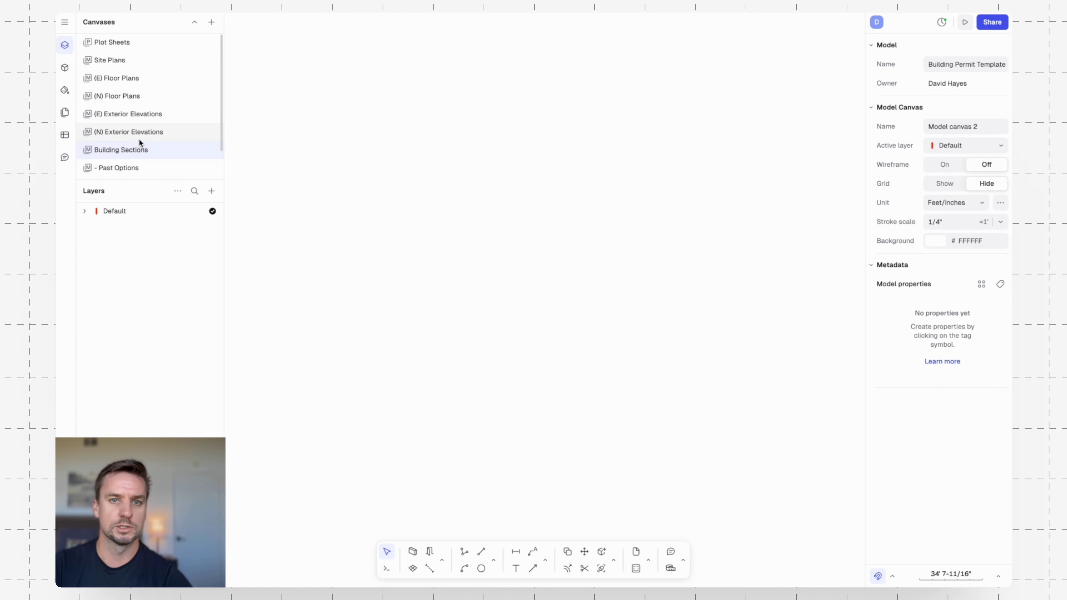
- On the (N) Exterior Elevations canvas, select the three floor plan views beneath the Proposed North Elevation
{"action": "left_click", "coordinate": [131, 132]}
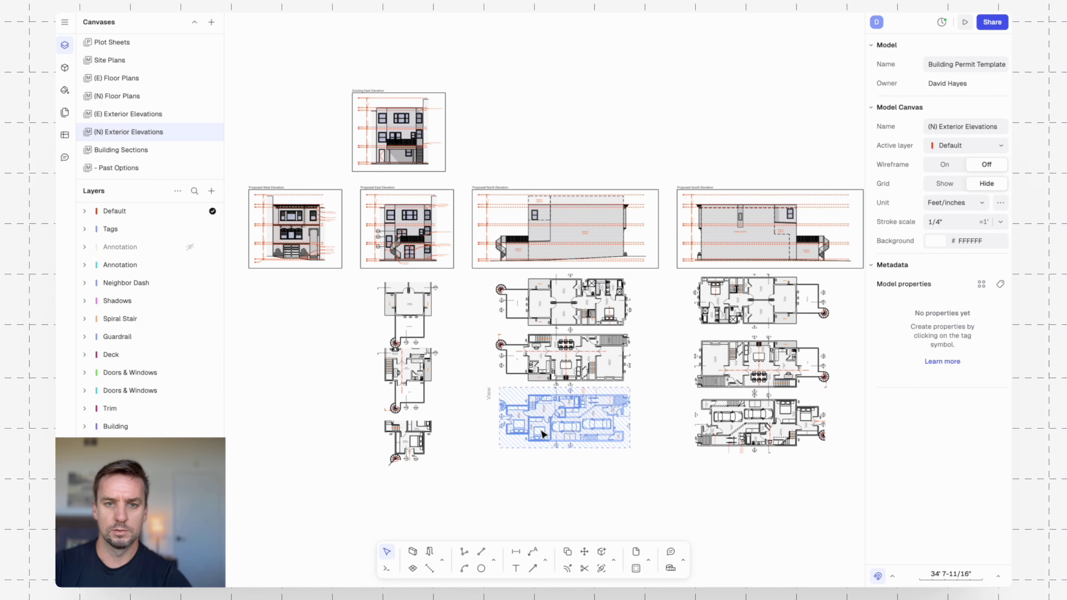
{"action": "scroll", "coordinate": [724, 390], "scroll_direction": "up", "scroll_amount": 10}
{"action": "scroll", "coordinate": [622, 433], "scroll_direction": "down", "scroll_amount": 3}
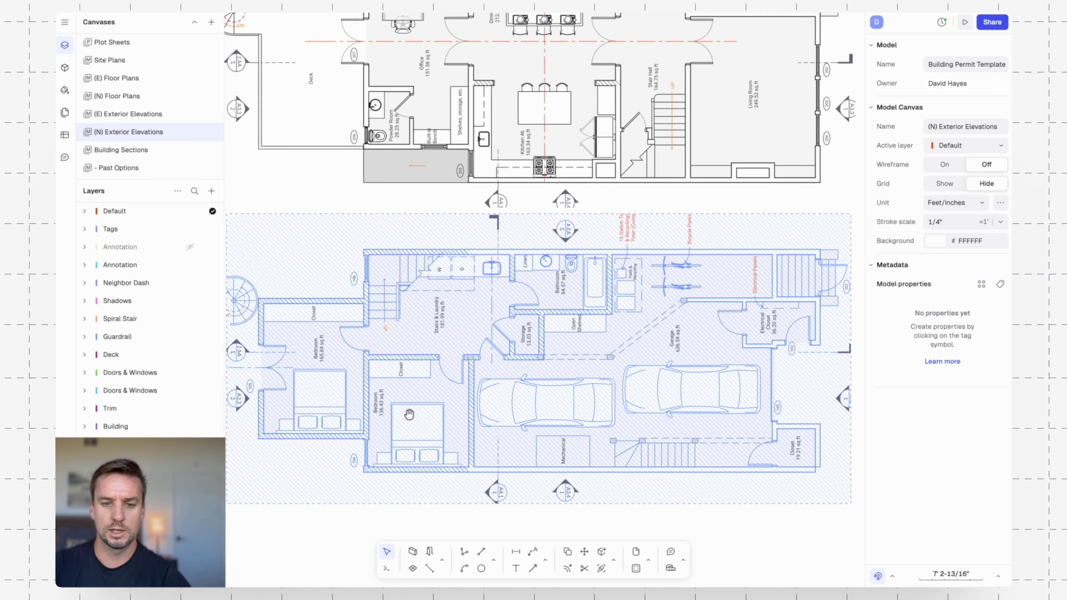
{"action": "scroll", "coordinate": [375, 348], "scroll_direction": "down", "scroll_amount": 3}
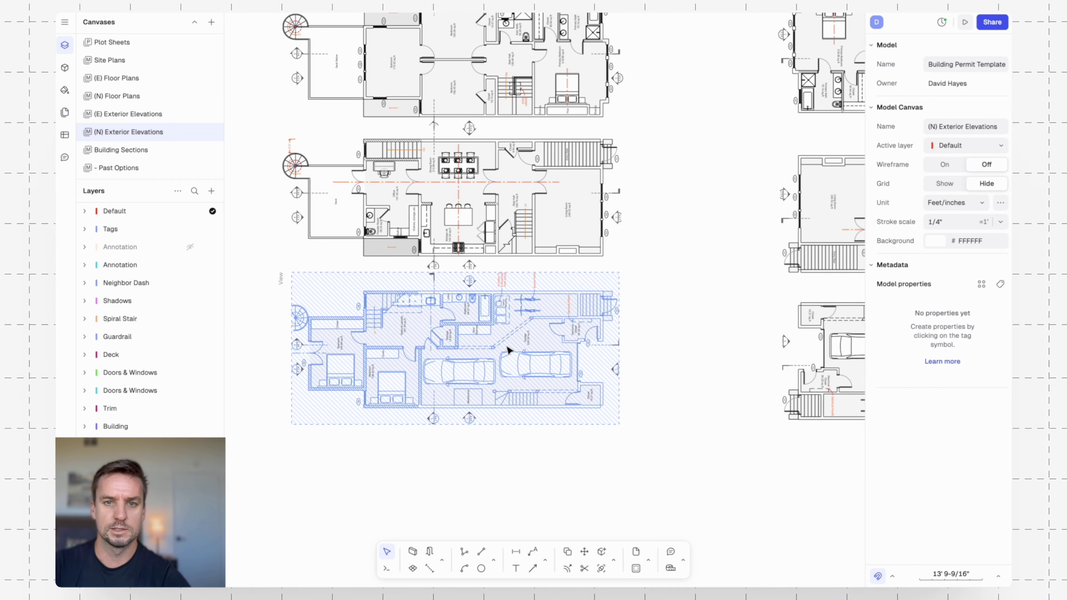
{"action": "scroll", "coordinate": [388, 348], "scroll_direction": "down", "scroll_amount": 5}
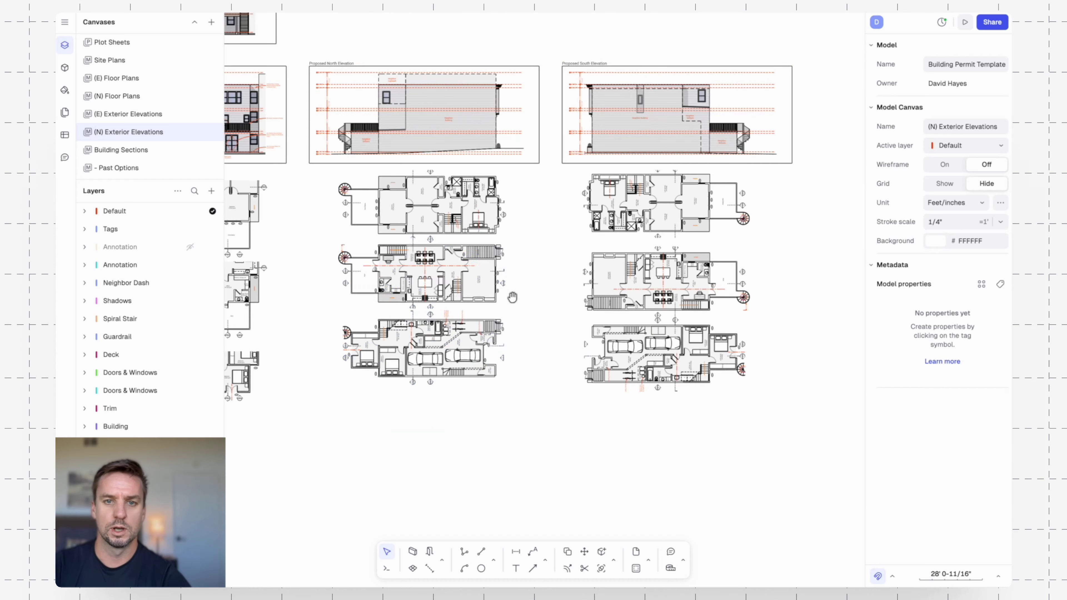
{"action": "middle_click_drag", "start_coordinate": [512, 297], "coordinate": [599, 318]}
{"action": "left_click_drag", "start_coordinate": [583, 431], "coordinate": [511, 225]}
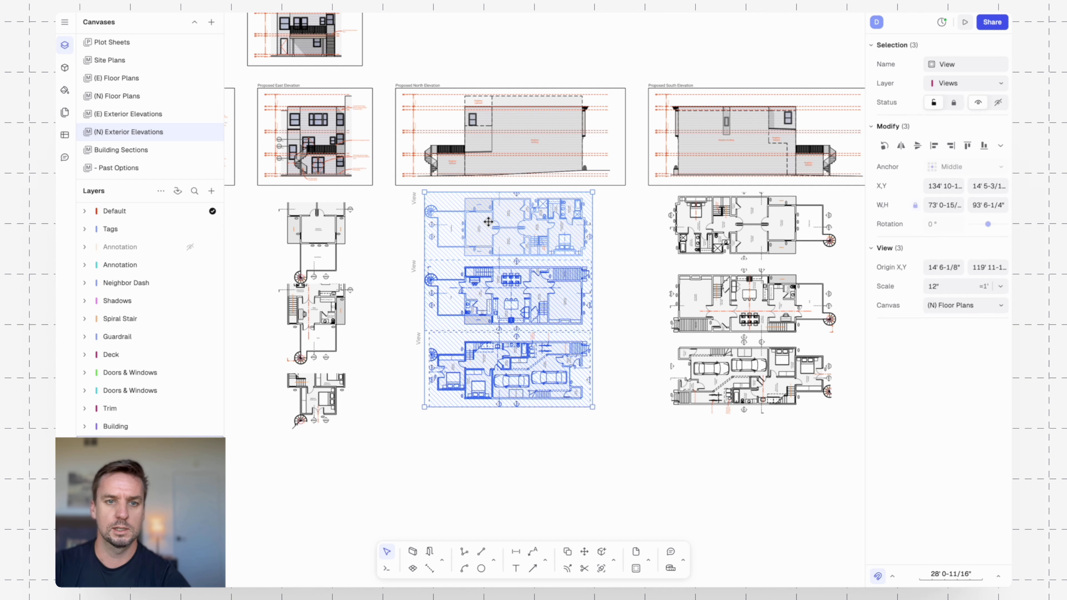
- Add the Proposed North Elevation's frame, title, level lines and height dimensions to the selection and copy everything
{"action": "middle_click_drag", "start_coordinate": [406, 285], "coordinate": [453, 317]}
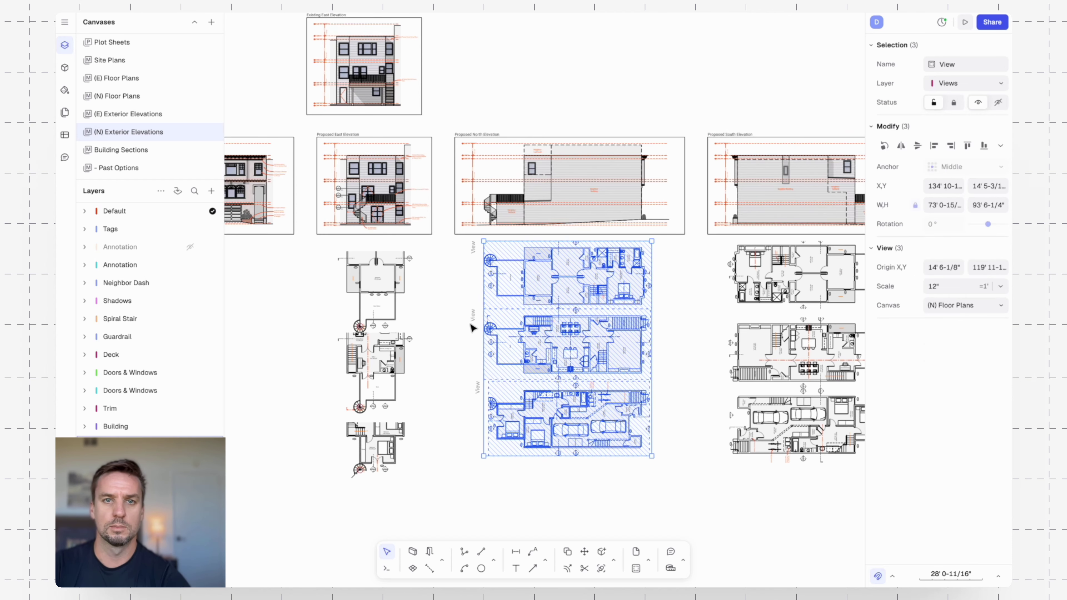
{"action": "scroll", "coordinate": [479, 138], "scroll_direction": "up", "scroll_amount": 5}
{"action": "left_click_drag", "start_coordinate": [463, 75], "coordinate": [391, 467]}
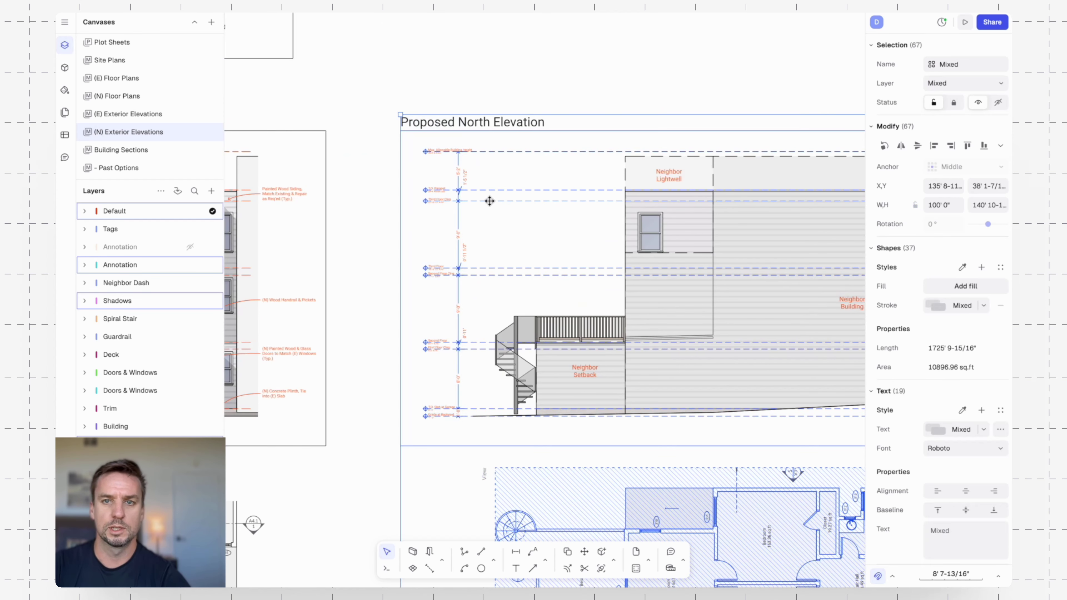
{"action": "scroll", "coordinate": [489, 200], "scroll_direction": "down", "scroll_amount": 5}
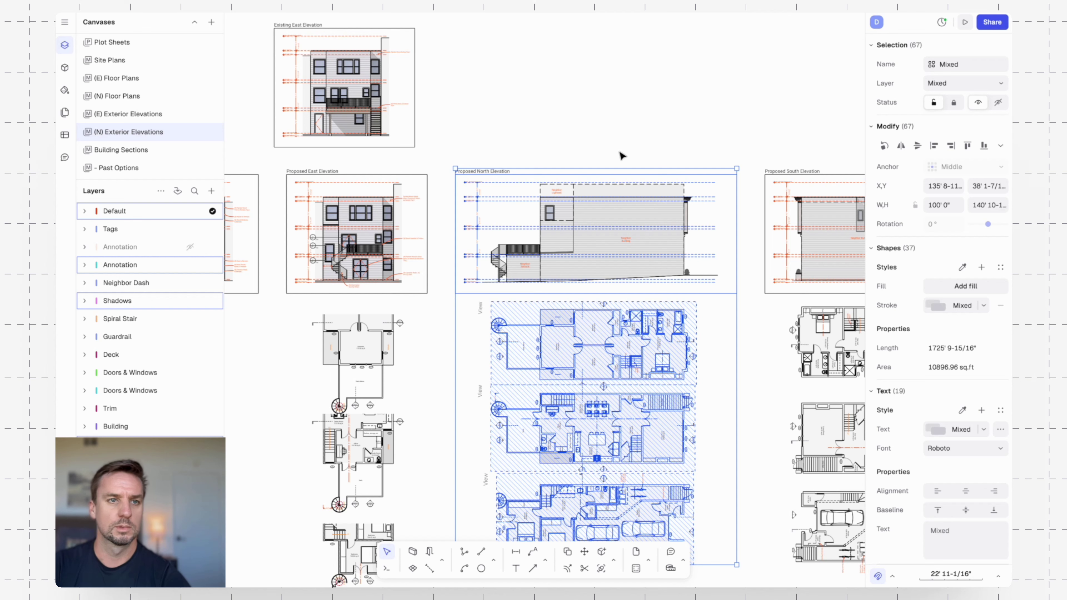
- Paste the copied frame, level lines and floor plan views into the Building Sections canvas
{"action": "left_click", "coordinate": [145, 149]}
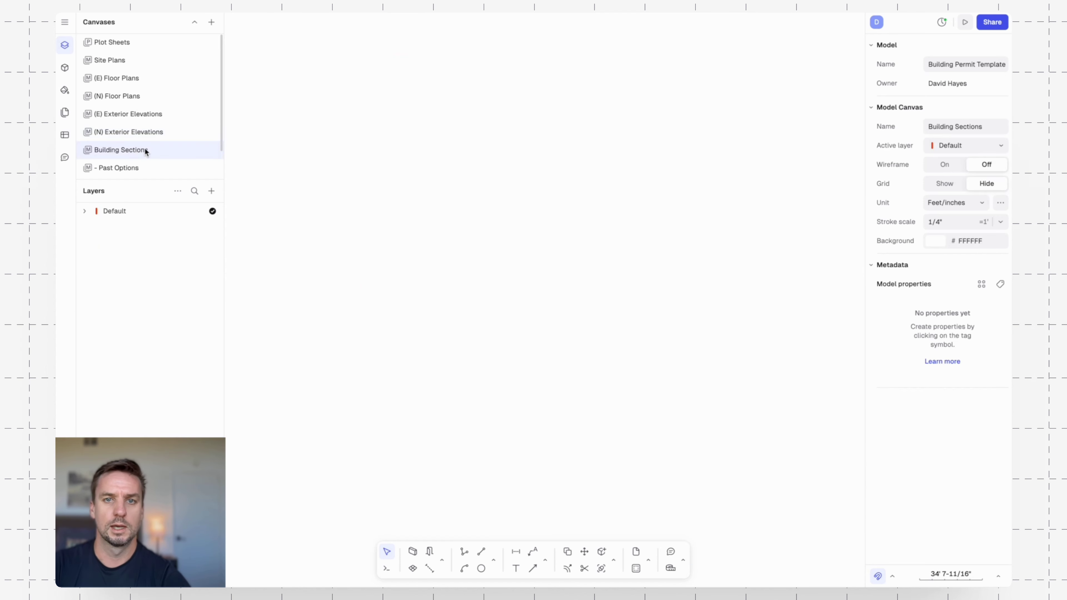
{"action": "key", "text": "ctrl+v"}
{"action": "left_click", "coordinate": [675, 285]}
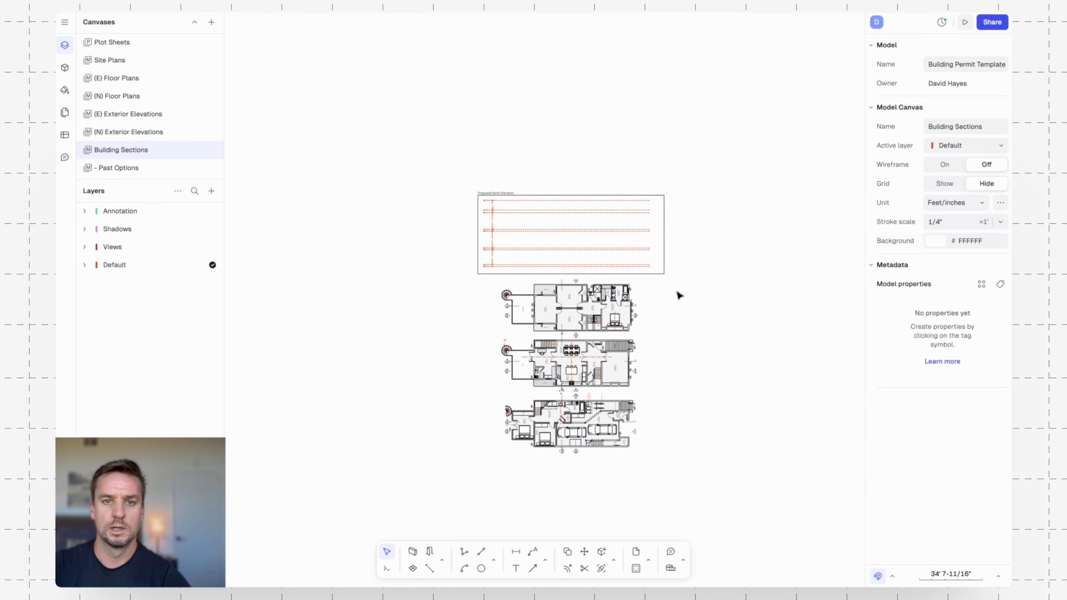
- Draw a horizontal section line about 82 ft long across the uppermost floor plan, from the deck's section marker to beyond the opposite facade
{"action": "scroll", "coordinate": [592, 362], "scroll_direction": "up", "scroll_amount": 3}
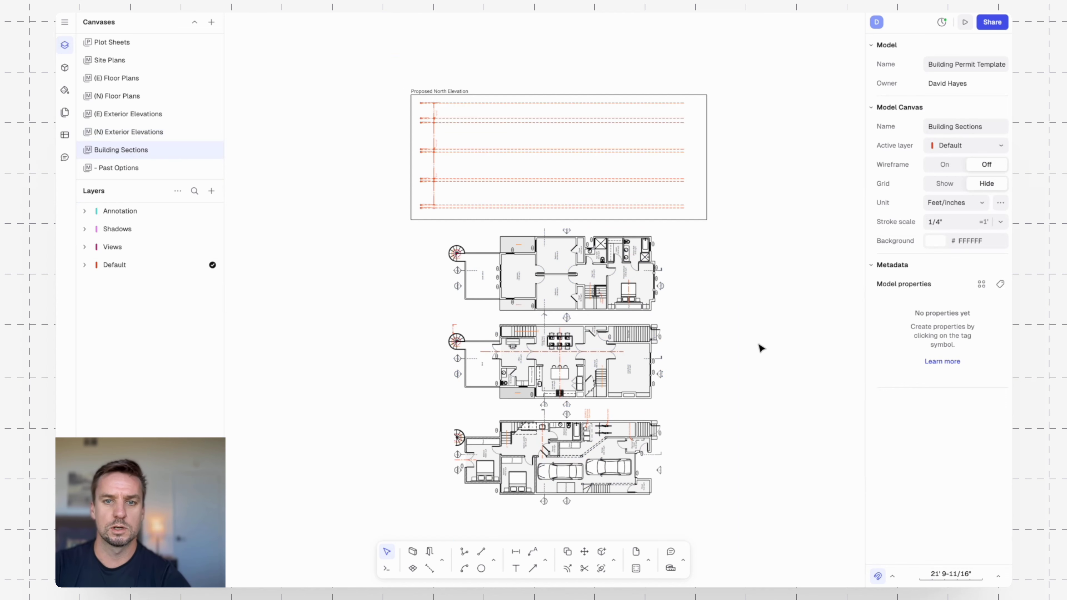
{"action": "scroll", "coordinate": [710, 348], "scroll_direction": "down", "scroll_amount": 2}
{"action": "scroll", "coordinate": [710, 348], "scroll_direction": "right", "scroll_amount": 2}
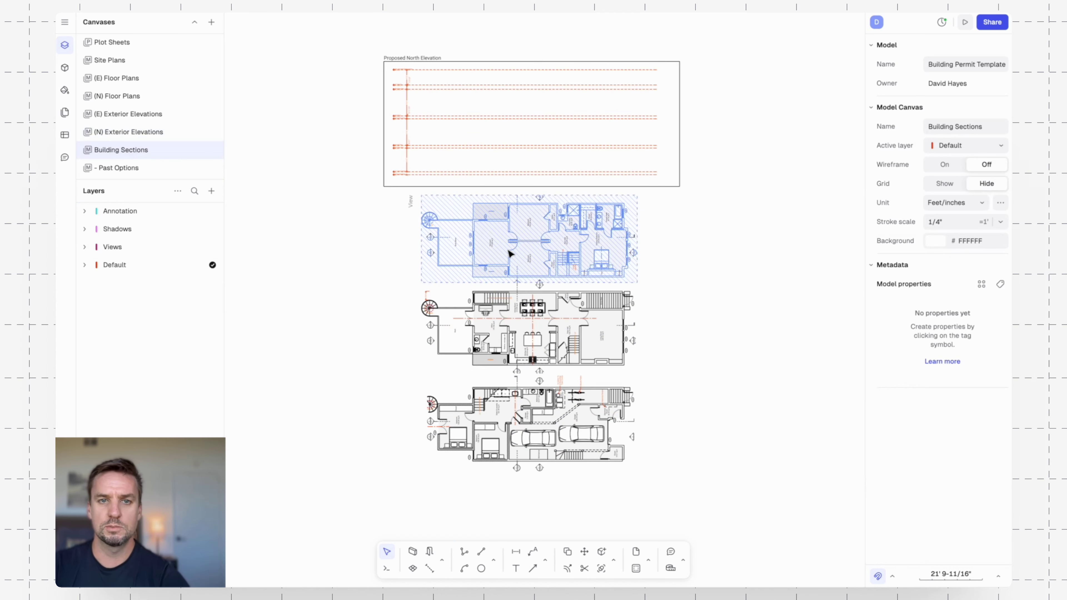
{"action": "scroll", "coordinate": [451, 245], "scroll_direction": "up", "scroll_amount": 4}
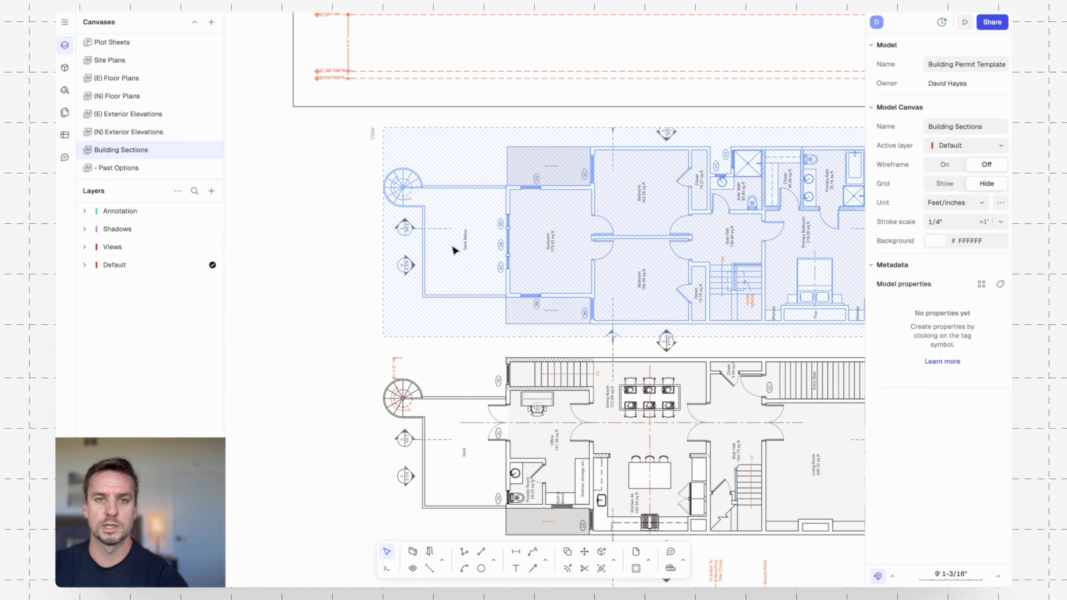
{"action": "key", "text": "l"}
{"action": "left_click", "coordinate": [438, 228]}
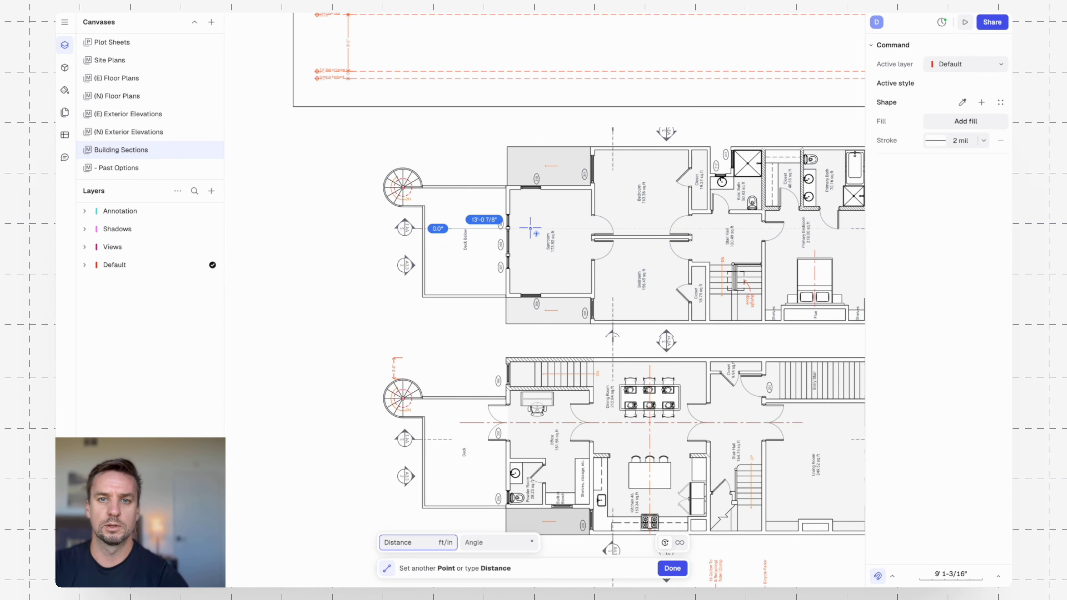
{"action": "scroll", "coordinate": [546, 227], "scroll_direction": "down", "scroll_amount": 3}
{"action": "scroll", "coordinate": [546, 227], "scroll_direction": "right", "scroll_amount": 3}
{"action": "double_click", "coordinate": [650, 226]}
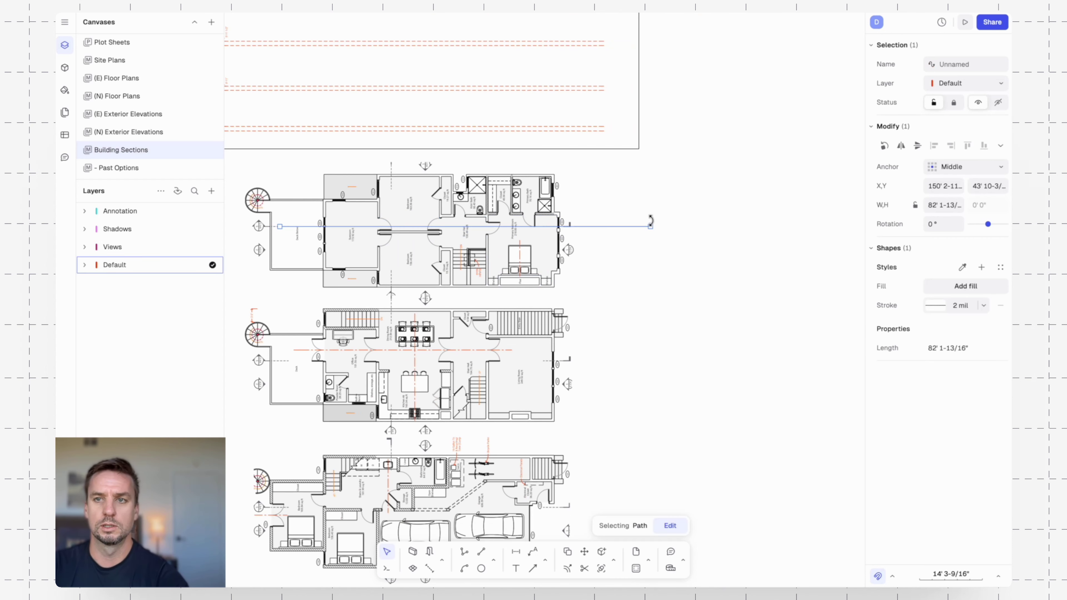
- Move the section line horizontally about 9 ft toward the deck so it extends past both ends of the floor plan
{"action": "key", "text": "m"}
{"action": "key", "text": "Return"}
{"action": "left_click", "coordinate": [763, 263]}
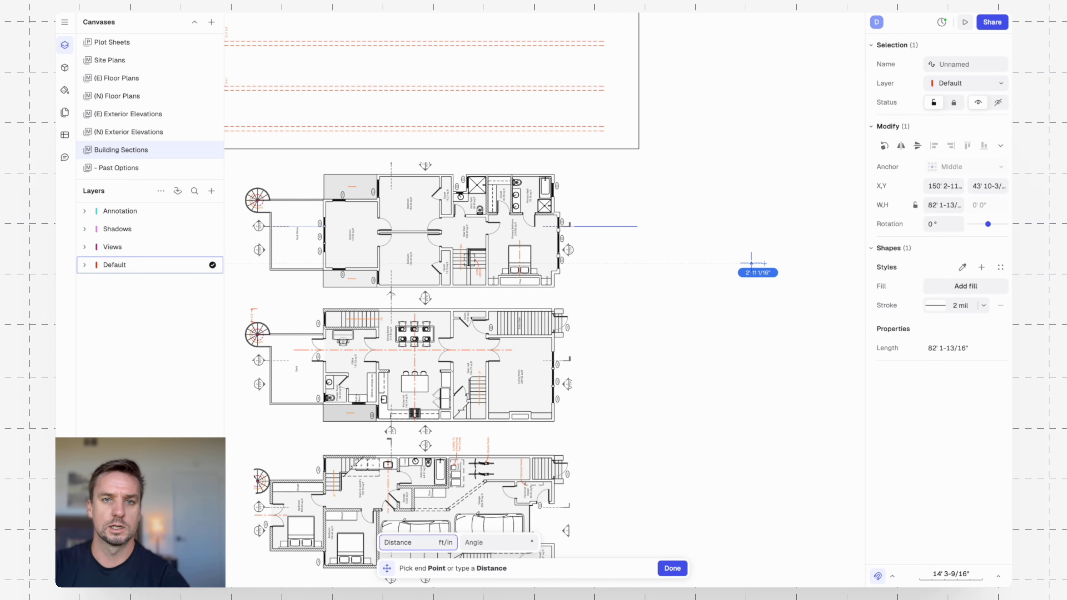
{"action": "left_click", "coordinate": [721, 263]}
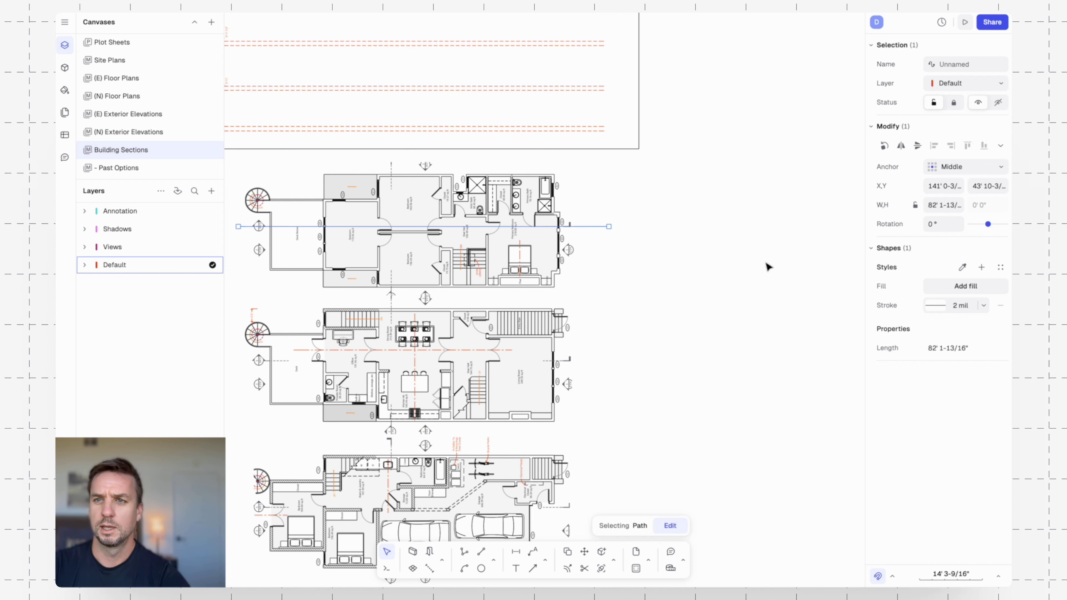
- Move the Default layer to the head of the layer order and apply the Red Dash style to the section line
{"action": "left_click_drag", "start_coordinate": [148, 265], "coordinate": [146, 205]}
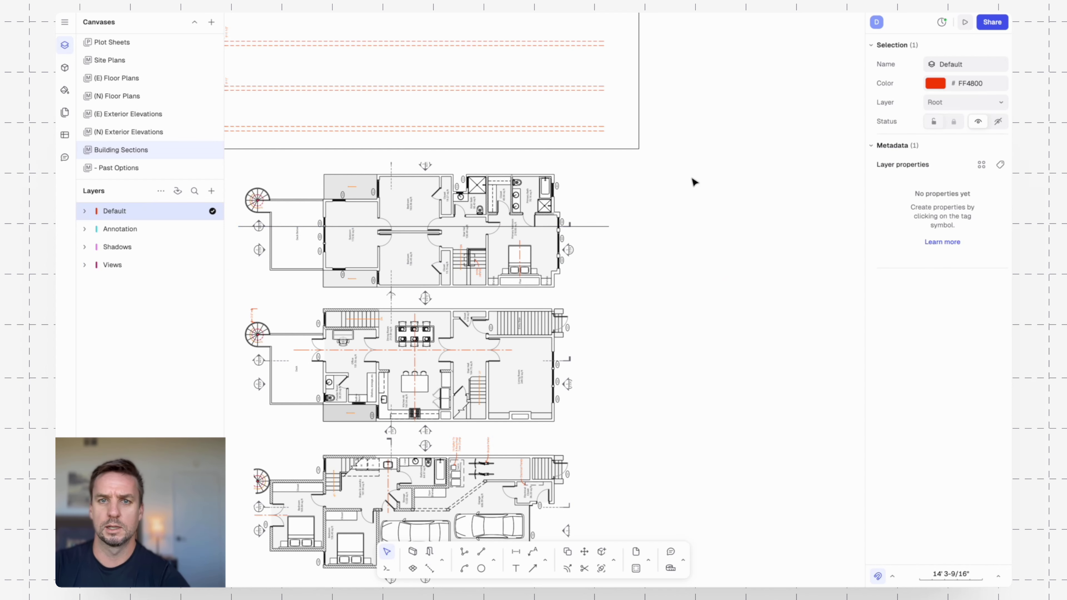
{"action": "left_click", "coordinate": [608, 227]}
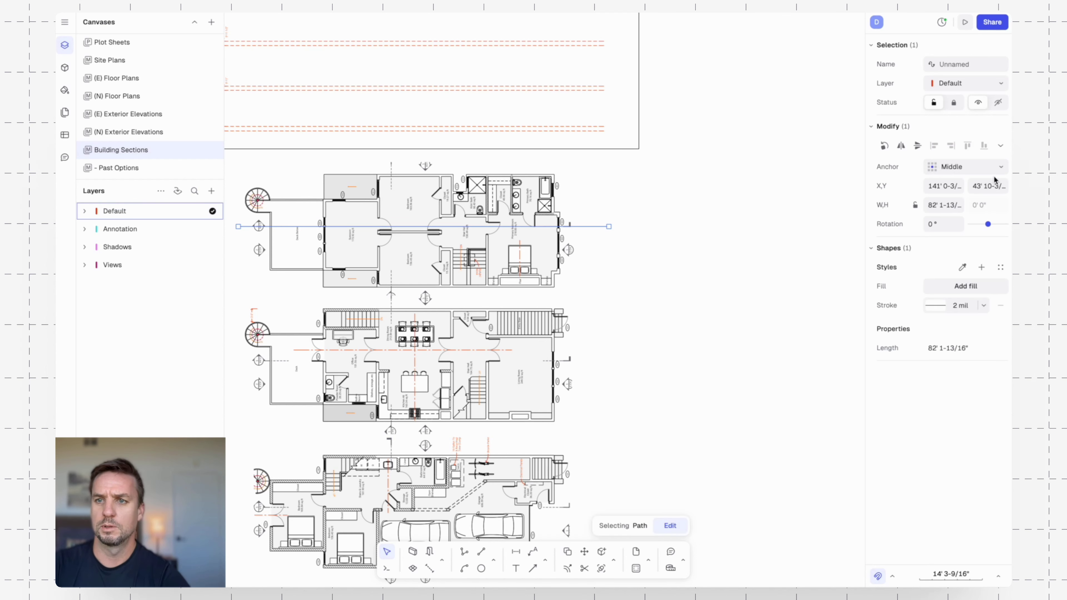
{"action": "left_click", "coordinate": [999, 268]}
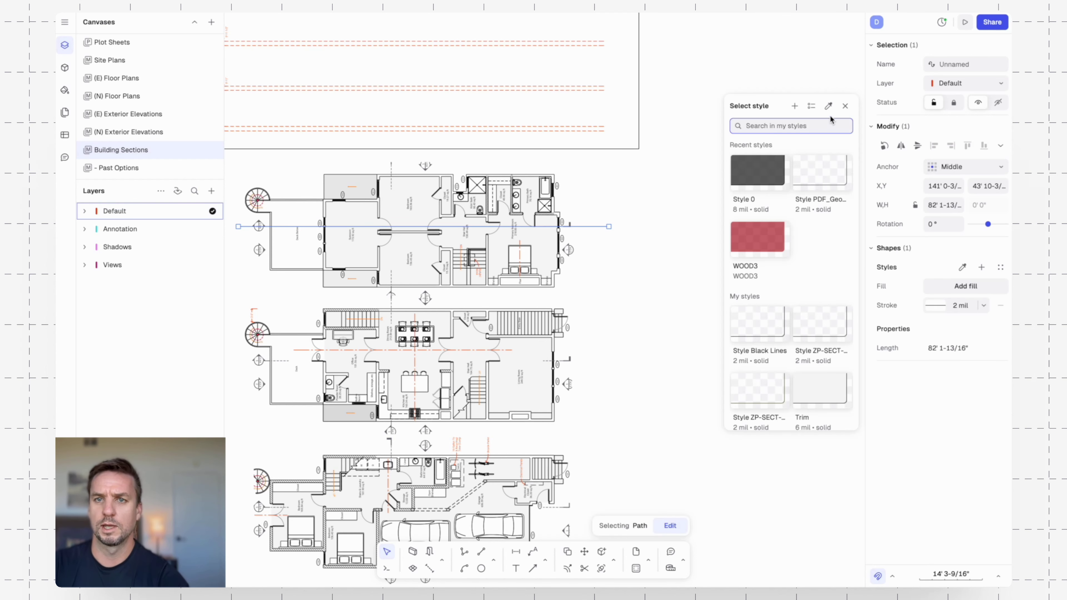
{"action": "type", "text": "red"}
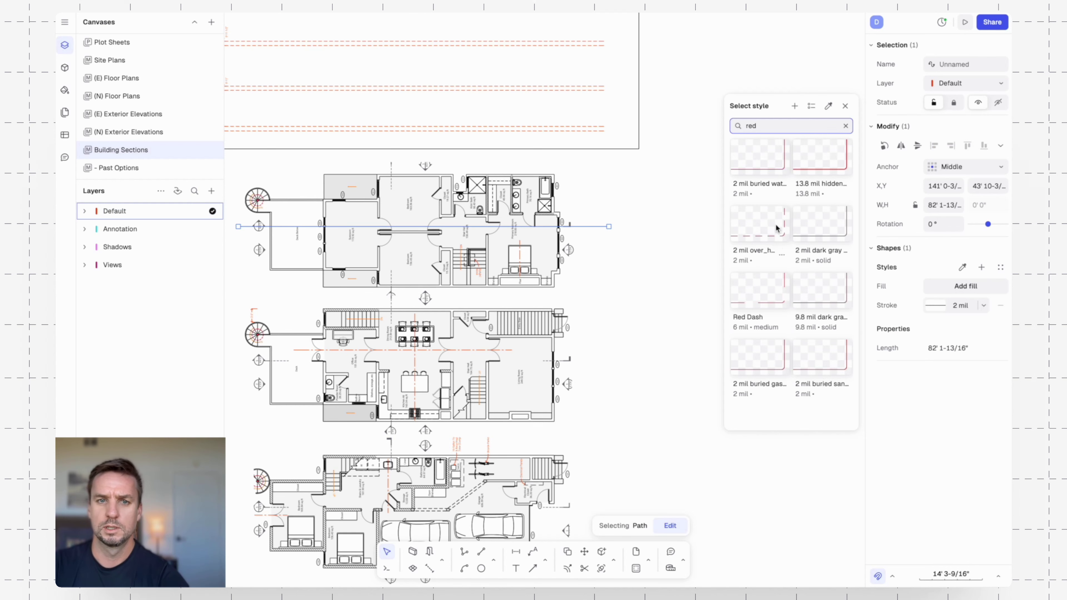
{"action": "left_click", "coordinate": [755, 289]}
{"action": "left_click", "coordinate": [684, 290]}
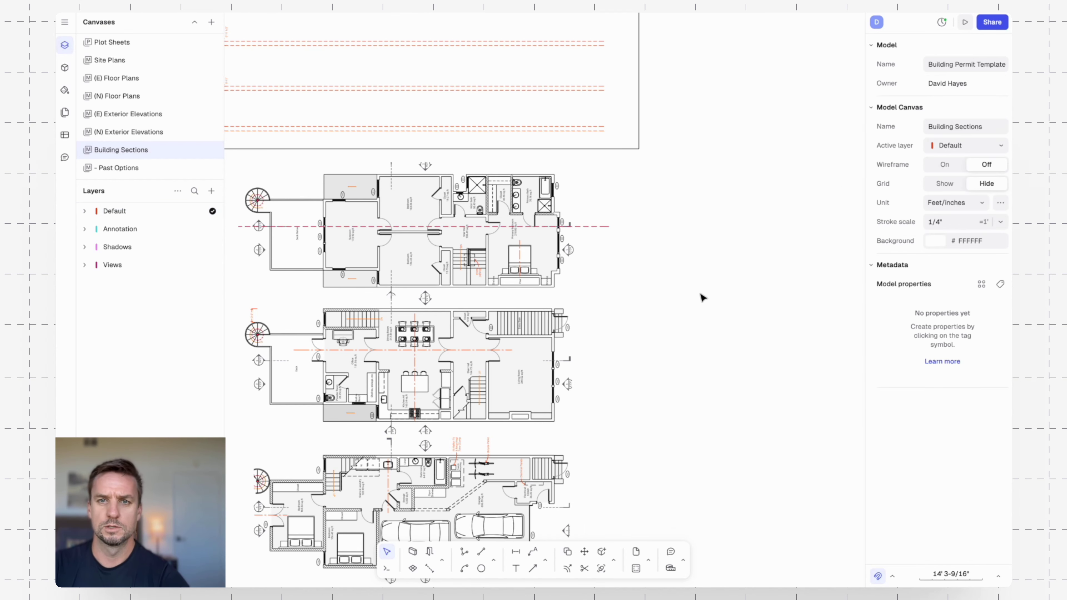
- Stretch the deck end of the red dashed section line outward until the line is about 90 ft 8 in long
{"action": "scroll", "coordinate": [702, 293], "scroll_direction": "left", "scroll_amount": 5}
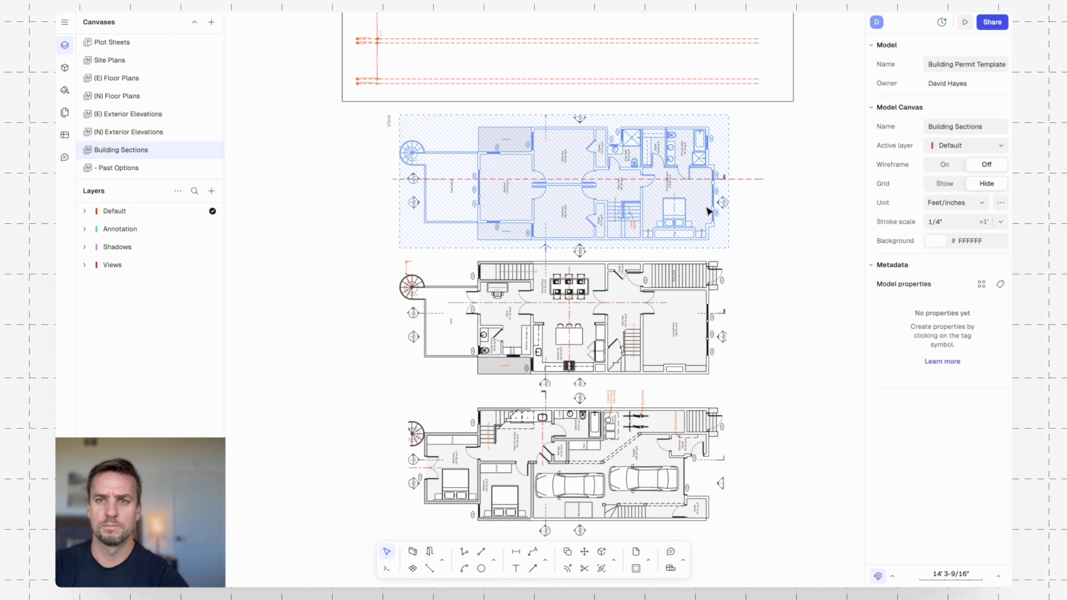
{"action": "left_click", "coordinate": [763, 179]}
{"action": "left_click_drag", "start_coordinate": [392, 179], "coordinate": [353, 179]}
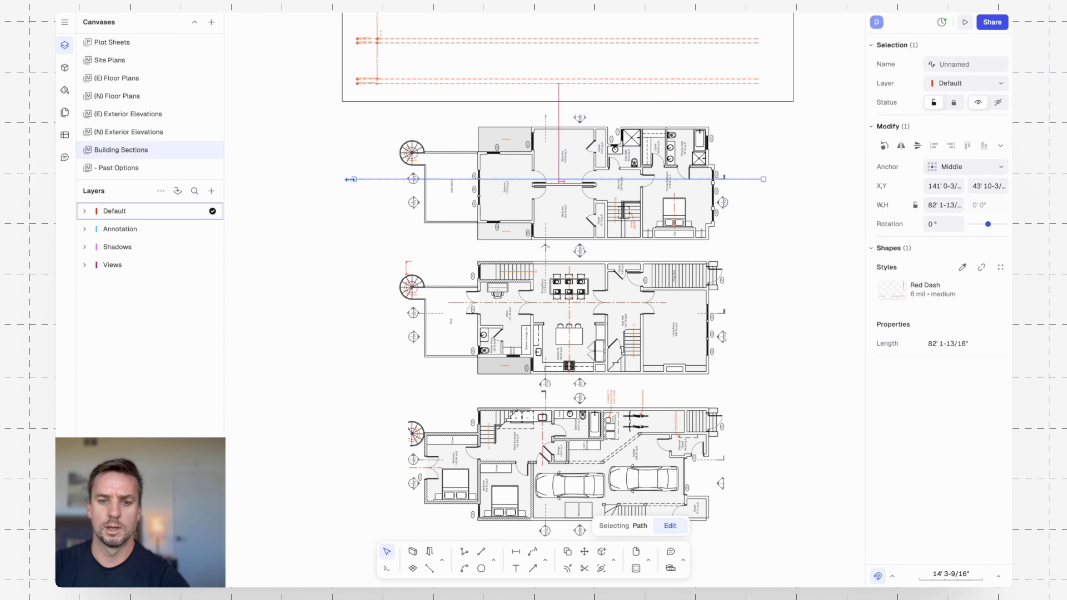
- Copy the section line straight down onto the middle and lowest floor plans at the same relative position
{"action": "key", "text": "c"}
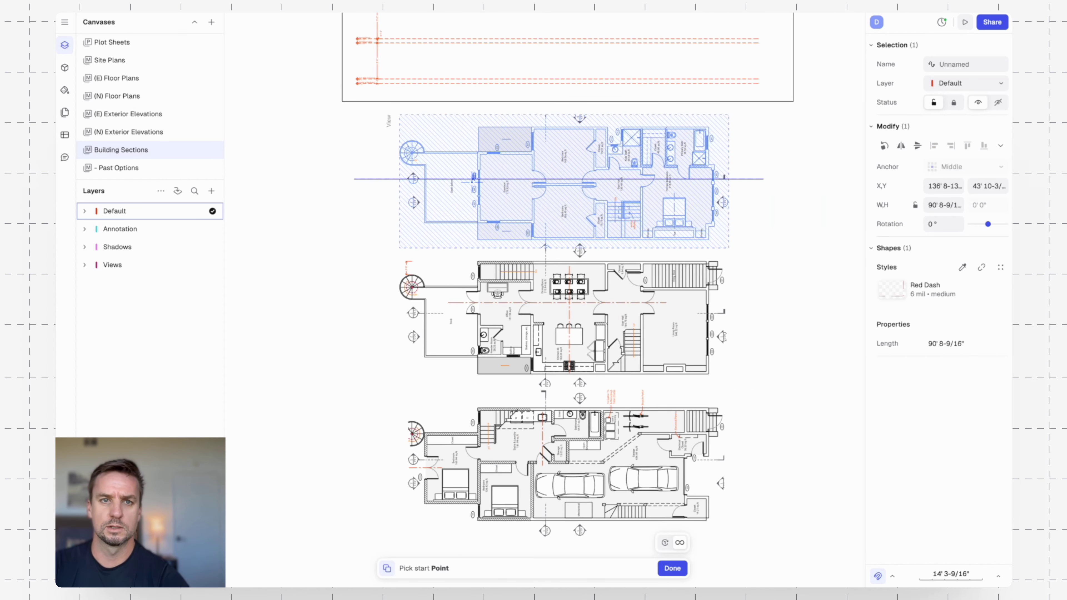
{"action": "left_click", "coordinate": [372, 179]}
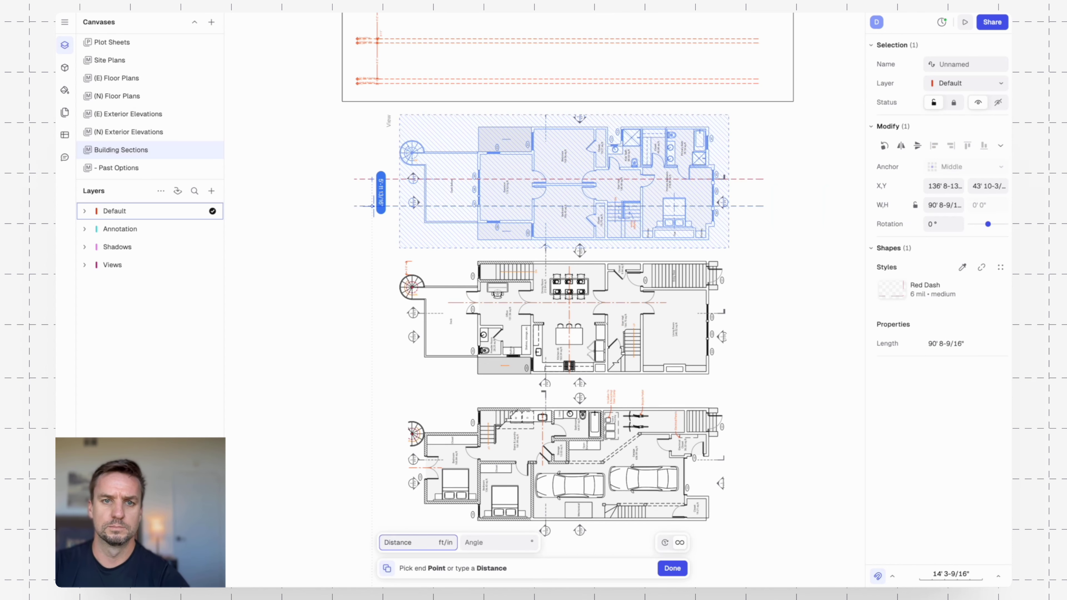
{"action": "left_click", "coordinate": [372, 314]}
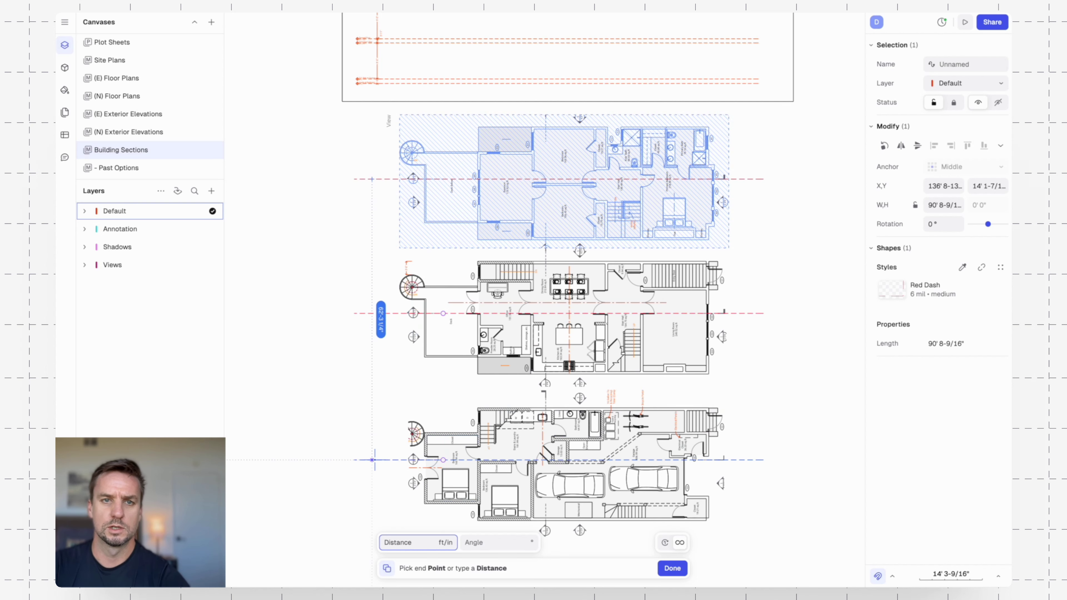
{"action": "left_click", "coordinate": [371, 460]}
{"action": "key", "text": "Escape"}
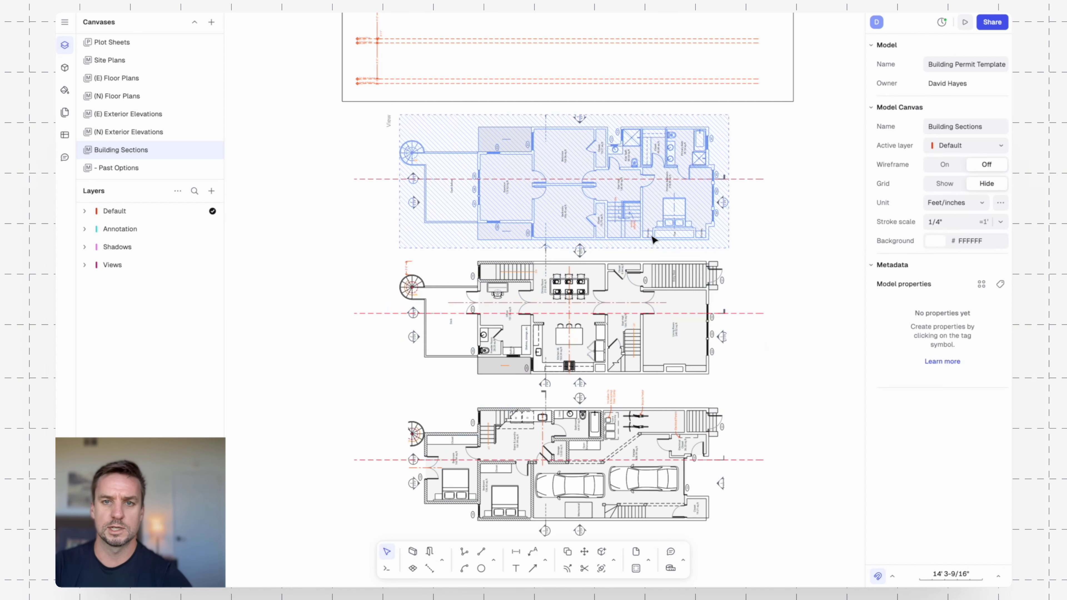
- Examine which walls, doors and rooms the section line cuts on the middle and lowest floor plans
{"action": "scroll", "coordinate": [728, 253], "scroll_direction": "down", "scroll_amount": 3}
{"action": "scroll", "coordinate": [615, 324], "scroll_direction": "up", "scroll_amount": 8}
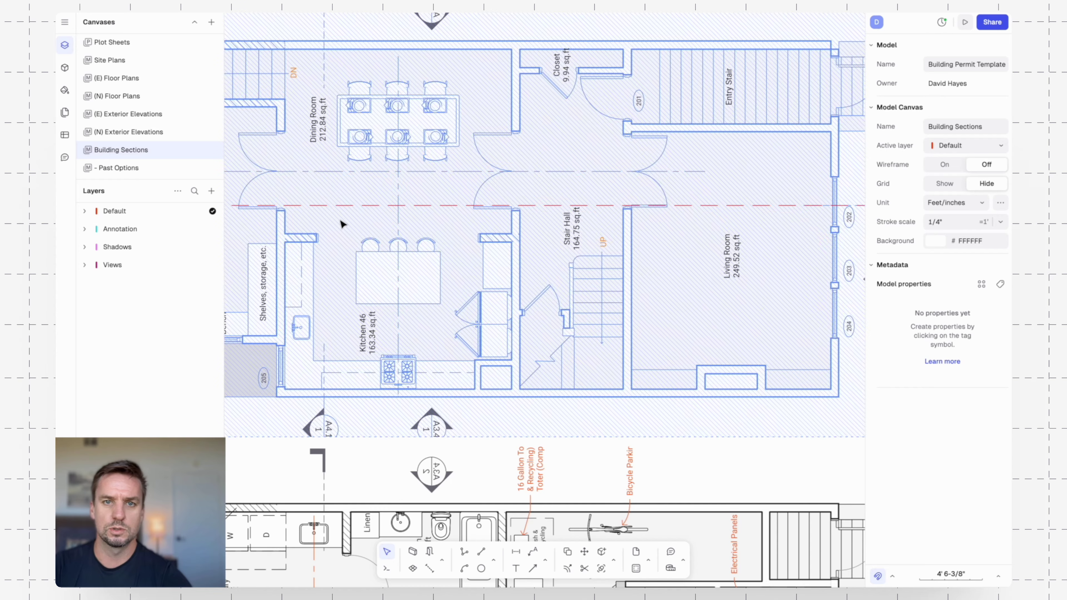
{"action": "middle_click_drag", "start_coordinate": [341, 222], "coordinate": [722, 207]}
{"action": "scroll", "coordinate": [514, 189], "scroll_direction": "down", "scroll_amount": 6}
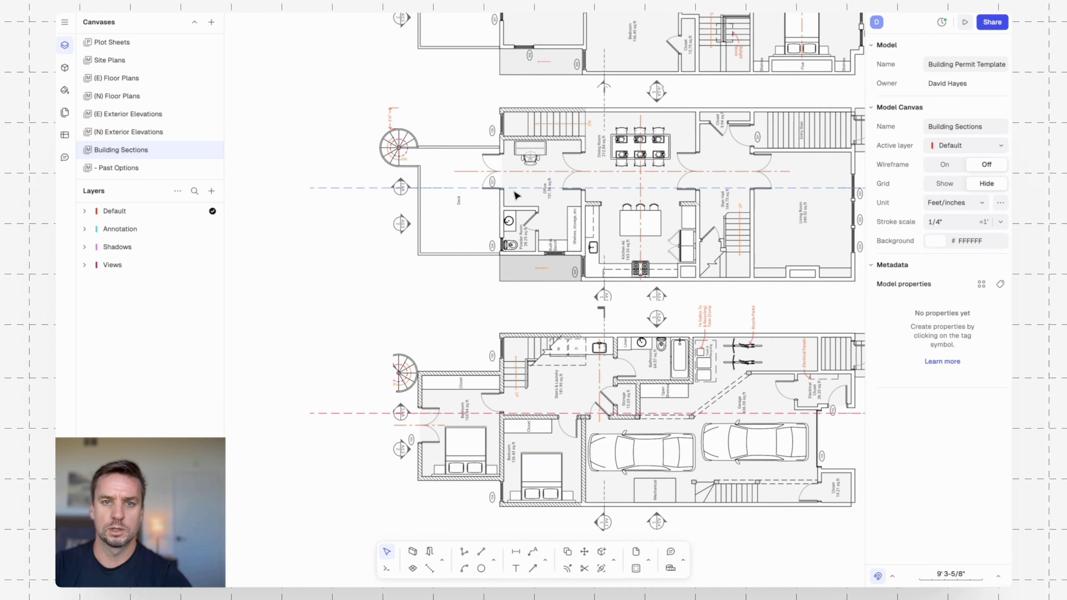
{"action": "scroll", "coordinate": [532, 290], "scroll_direction": "up", "scroll_amount": 6}
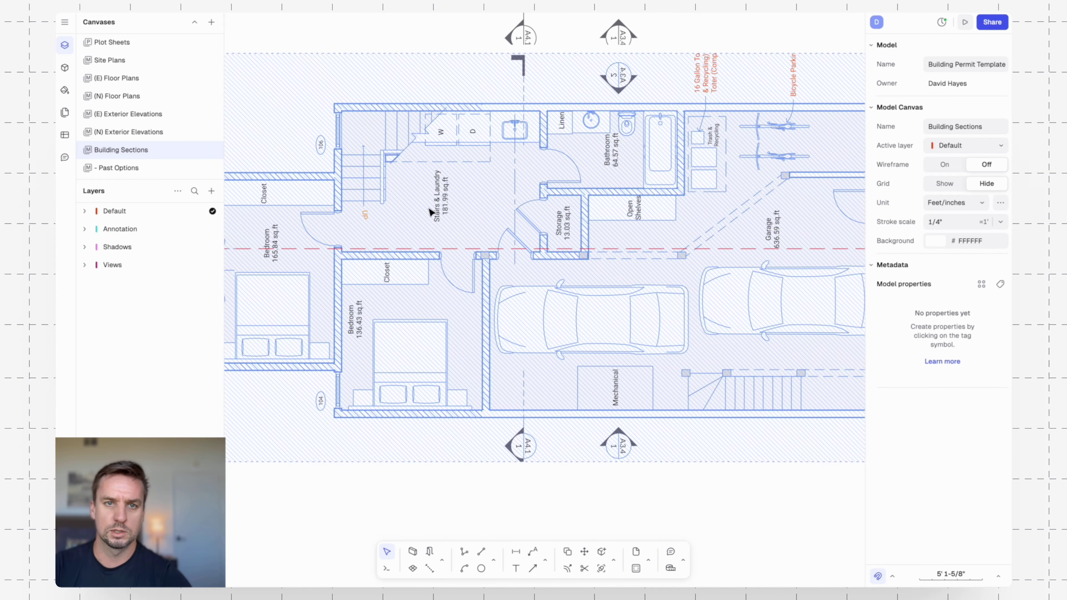
{"action": "middle_click_drag", "start_coordinate": [699, 244], "coordinate": [543, 305]}
{"action": "scroll", "coordinate": [438, 89], "scroll_direction": "down", "scroll_amount": 3}
{"action": "scroll", "coordinate": [553, 179], "scroll_direction": "down", "scroll_amount": 2}
{"action": "scroll", "coordinate": [740, 192], "scroll_direction": "down", "scroll_amount": 4}
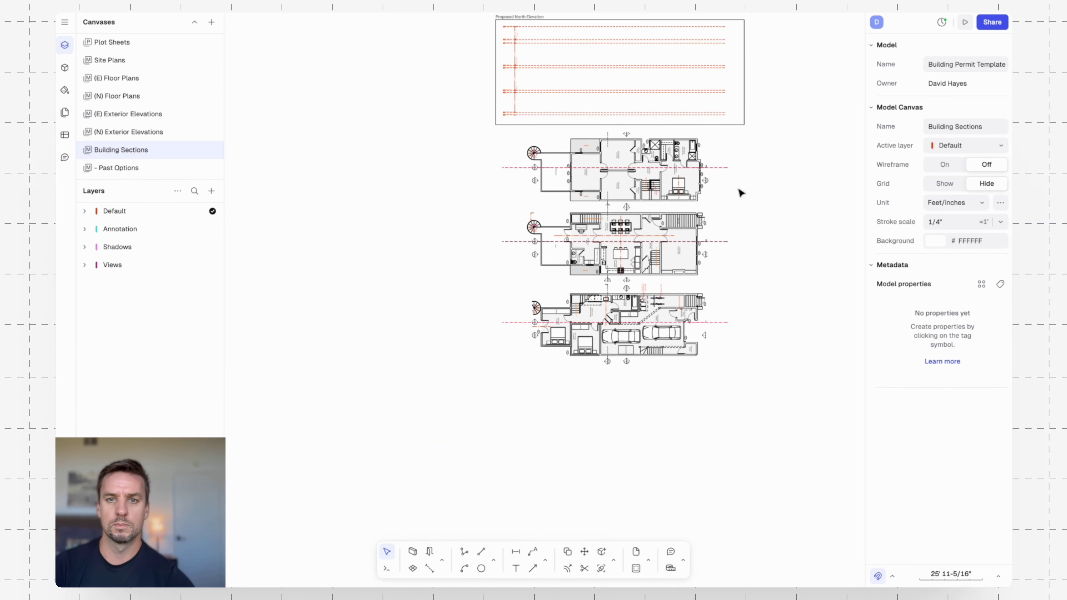
{"action": "scroll", "coordinate": [731, 197], "scroll_direction": "up", "scroll_amount": 2}
{"action": "scroll", "coordinate": [583, 226], "scroll_direction": "up", "scroll_amount": 2}
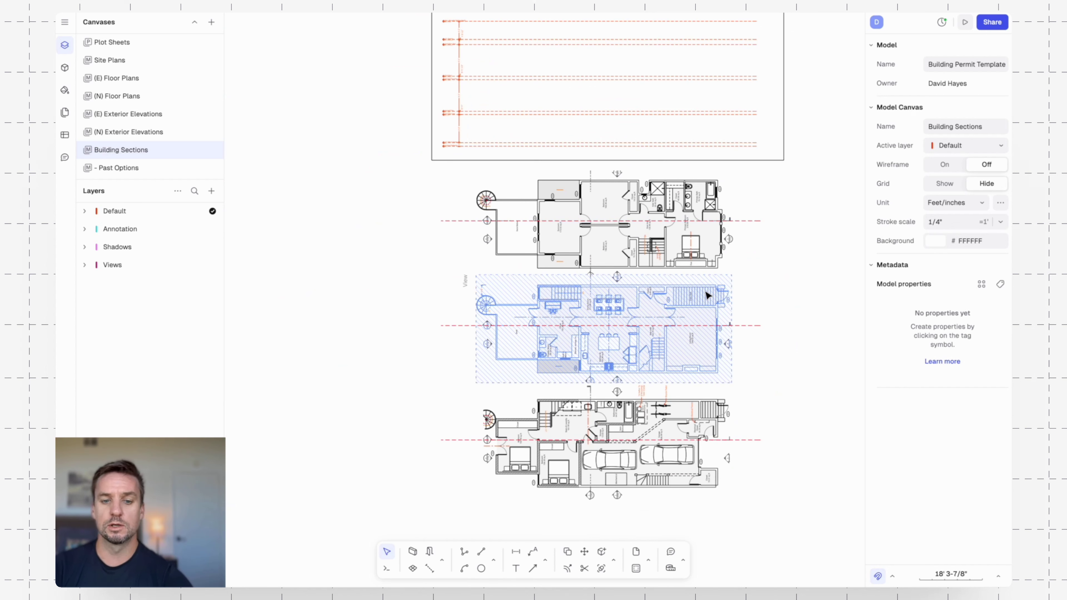
- Place vertical guidelines at the exterior wall faces on both ends of the building, starting at the lowest plan's deck-side bedroom
{"action": "type", "text": "g"}
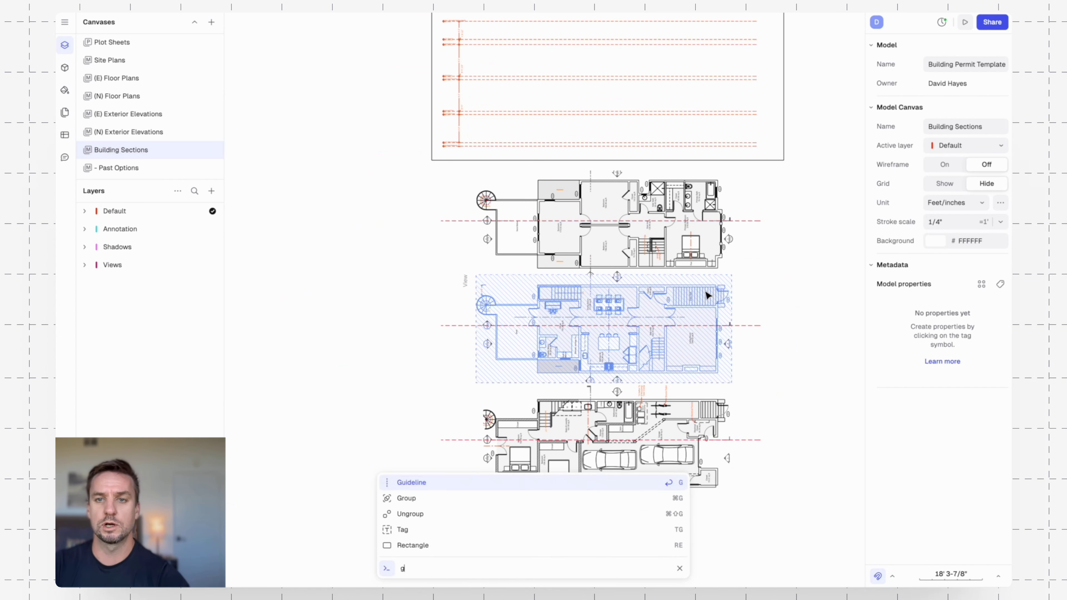
{"action": "key", "text": "Return"}
{"action": "key", "text": "v"}
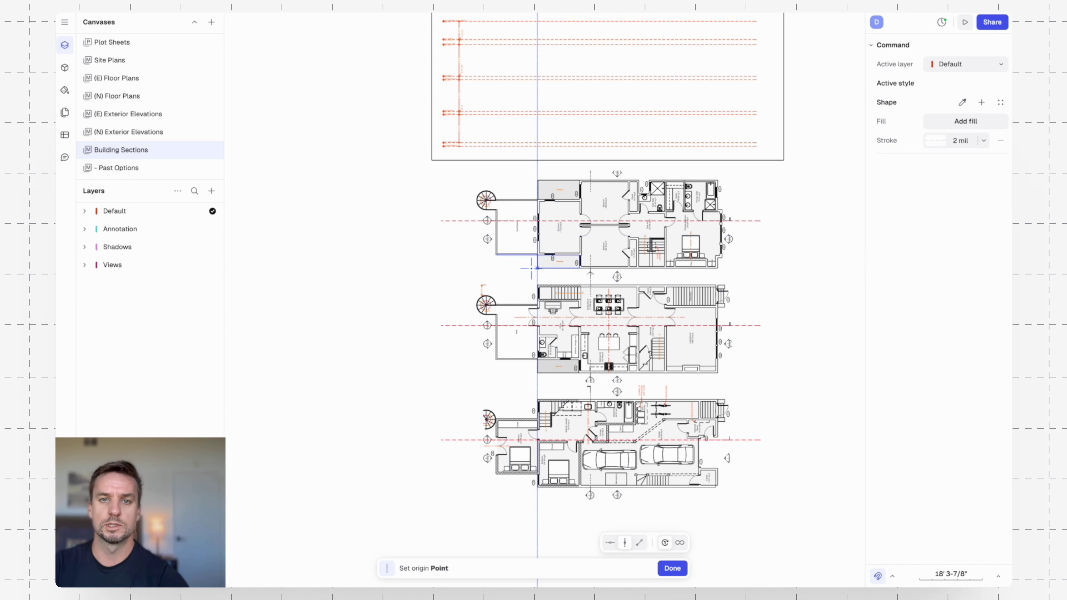
{"action": "scroll", "coordinate": [537, 254], "scroll_direction": "up", "scroll_amount": 5}
{"action": "middle_click_drag", "start_coordinate": [619, 320], "coordinate": [529, 136]}
{"action": "scroll", "coordinate": [373, 500], "scroll_direction": "up", "scroll_amount": 3}
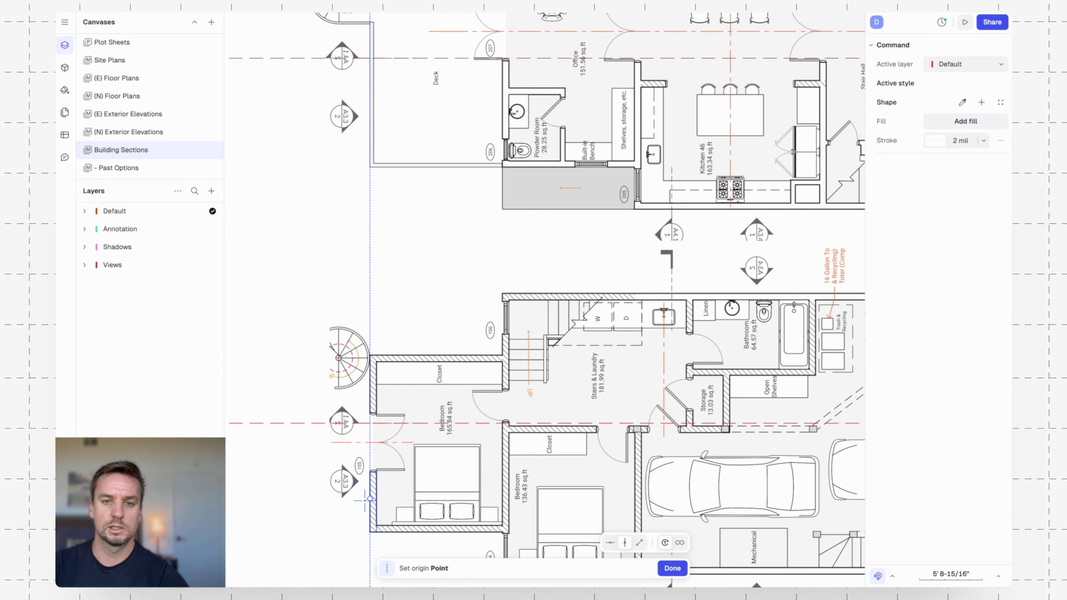
{"action": "left_click", "coordinate": [371, 503]}
{"action": "middle_click_drag", "start_coordinate": [601, 486], "coordinate": [466, 407]}
{"action": "left_click", "coordinate": [669, 525]}
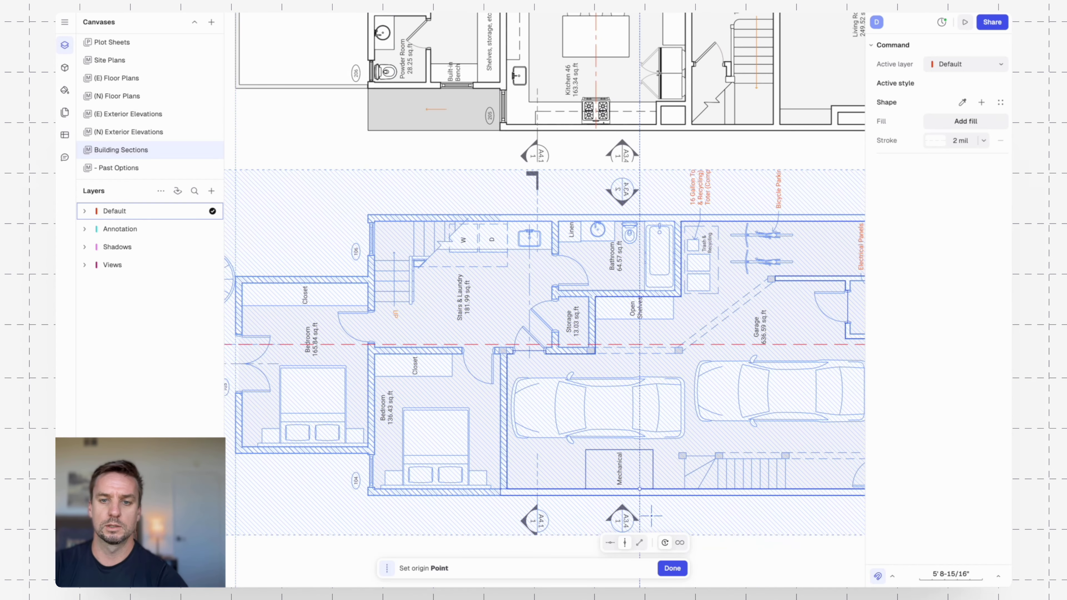
{"action": "scroll", "coordinate": [659, 332], "scroll_direction": "down", "scroll_amount": 3}
{"action": "middle_click_drag", "start_coordinate": [730, 355], "coordinate": [476, 323]}
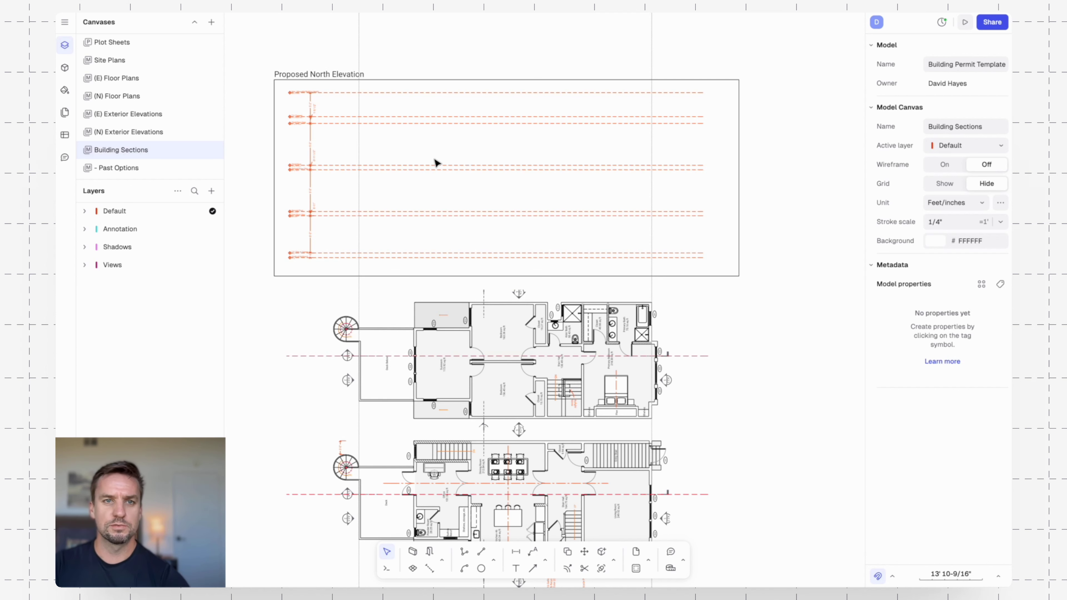
- Create a layer named Poche and place it between the Shadows and Views layers
{"action": "scroll", "coordinate": [392, 155], "scroll_direction": "up", "scroll_amount": 3}
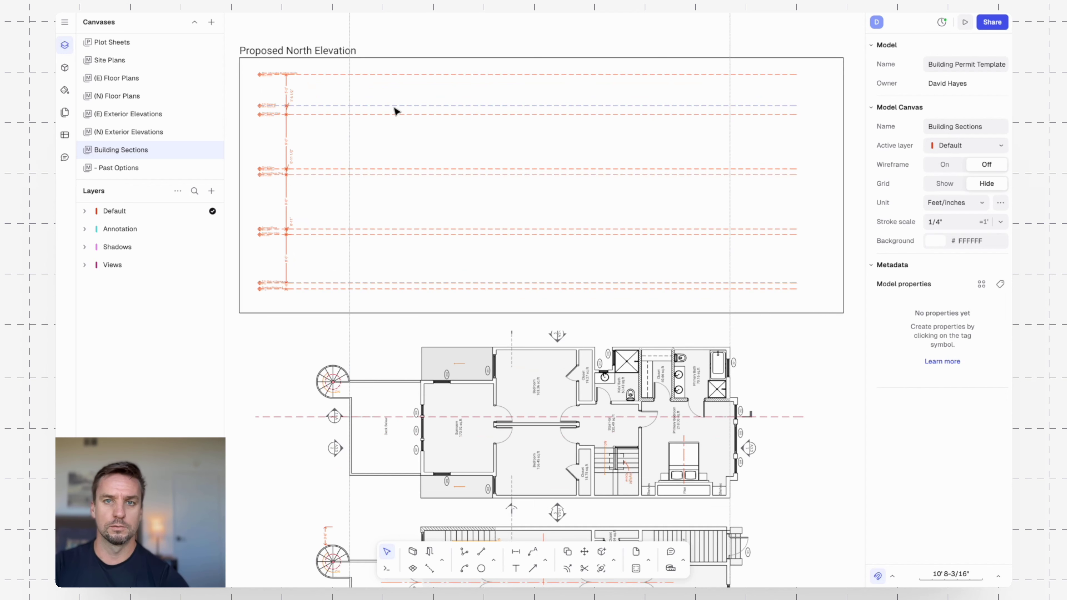
{"action": "middle_click_drag", "start_coordinate": [542, 174], "coordinate": [572, 180]}
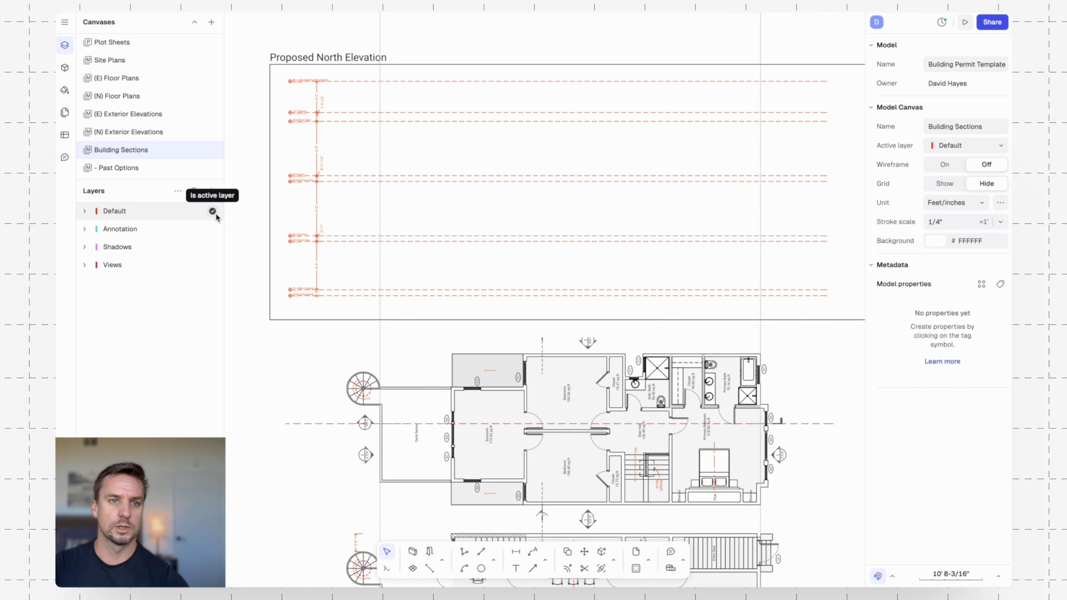
{"action": "left_click", "coordinate": [212, 191]}
{"action": "left_click", "coordinate": [230, 216]}
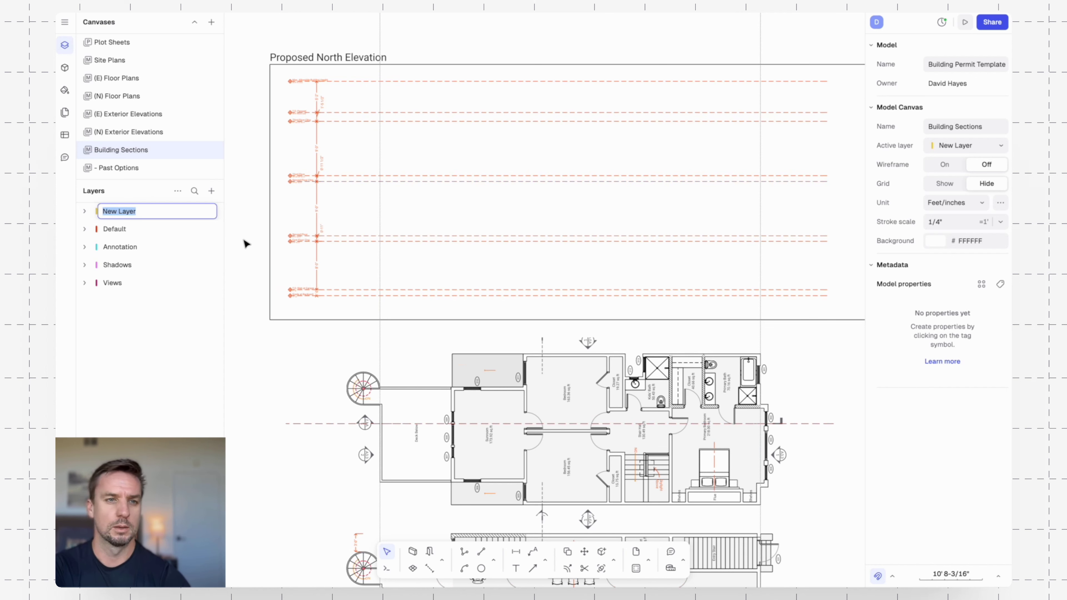
{"action": "type", "text": "Poche"}
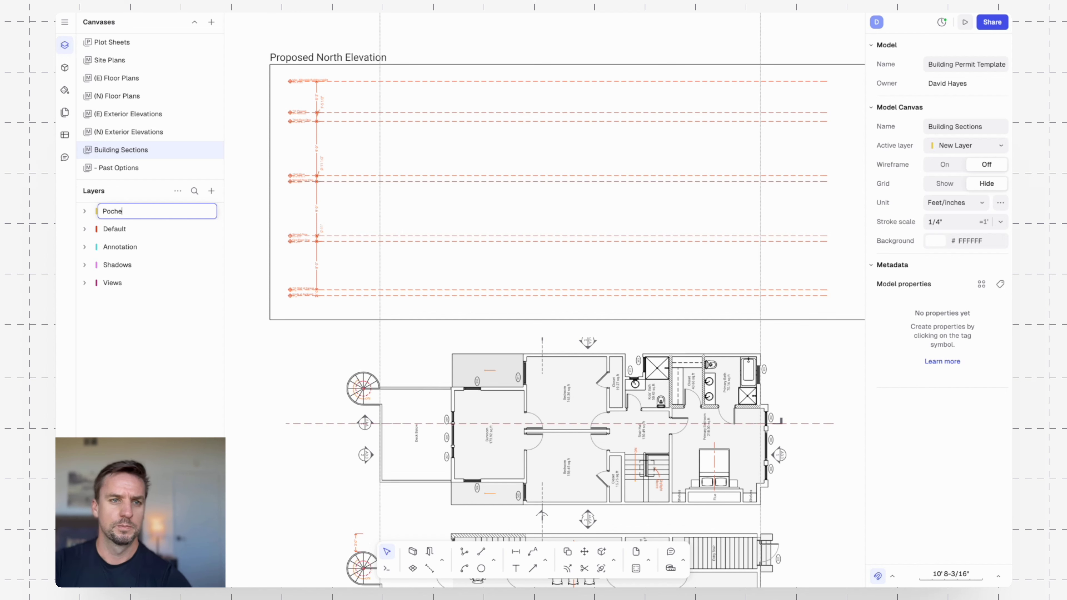
{"action": "key", "text": "Return"}
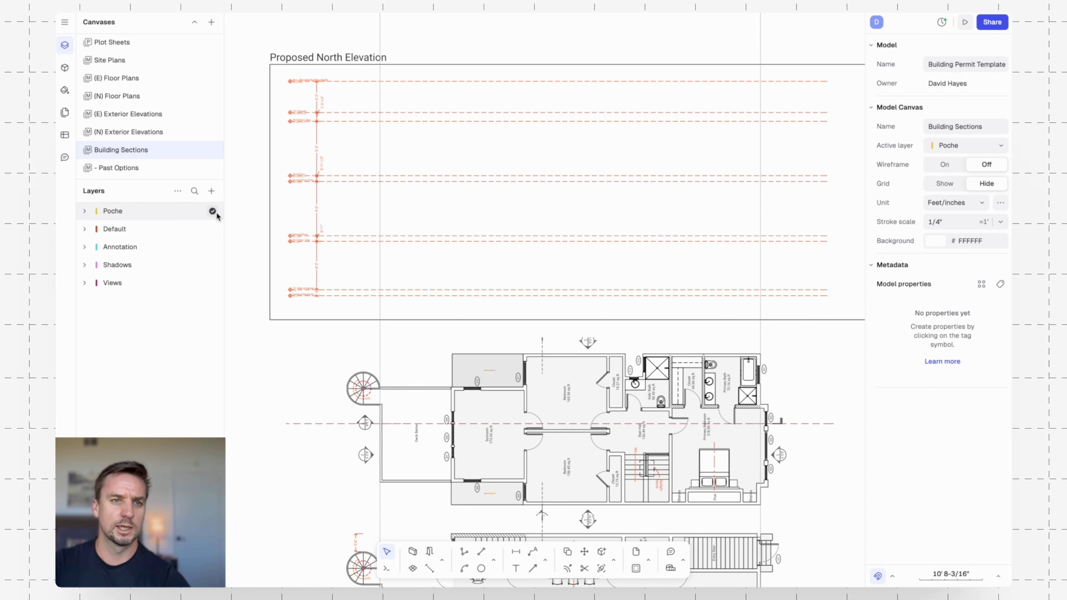
{"action": "left_click_drag", "start_coordinate": [173, 216], "coordinate": [172, 276]}
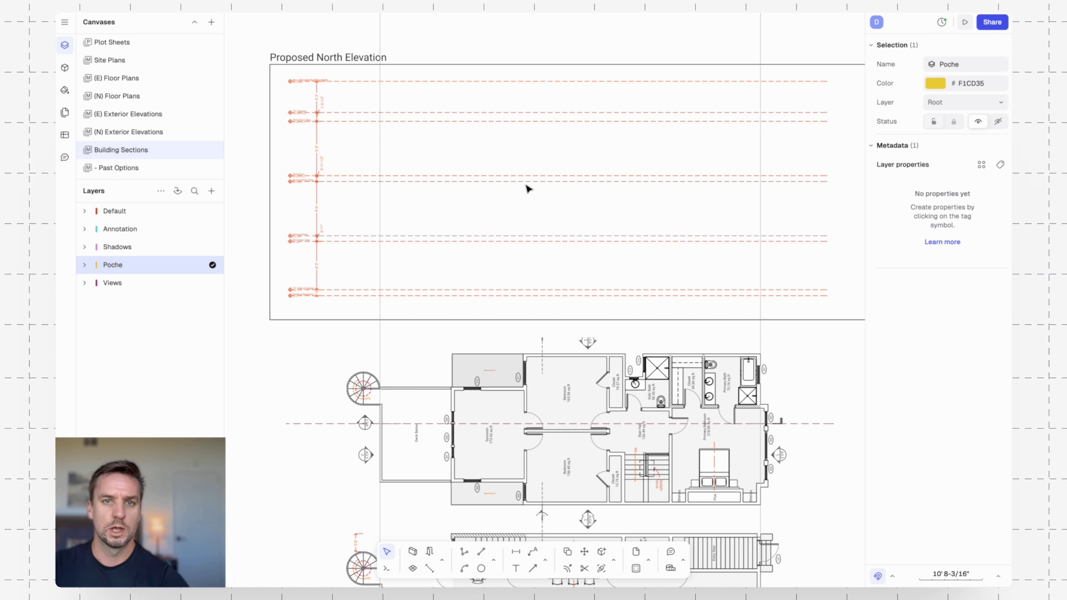
- Draw a 63 ft horizontal wall between the two vertical guidelines along the upper line of the second-lowest level-line pair
{"action": "type", "text": "w"}
{"action": "key", "text": "Return"}
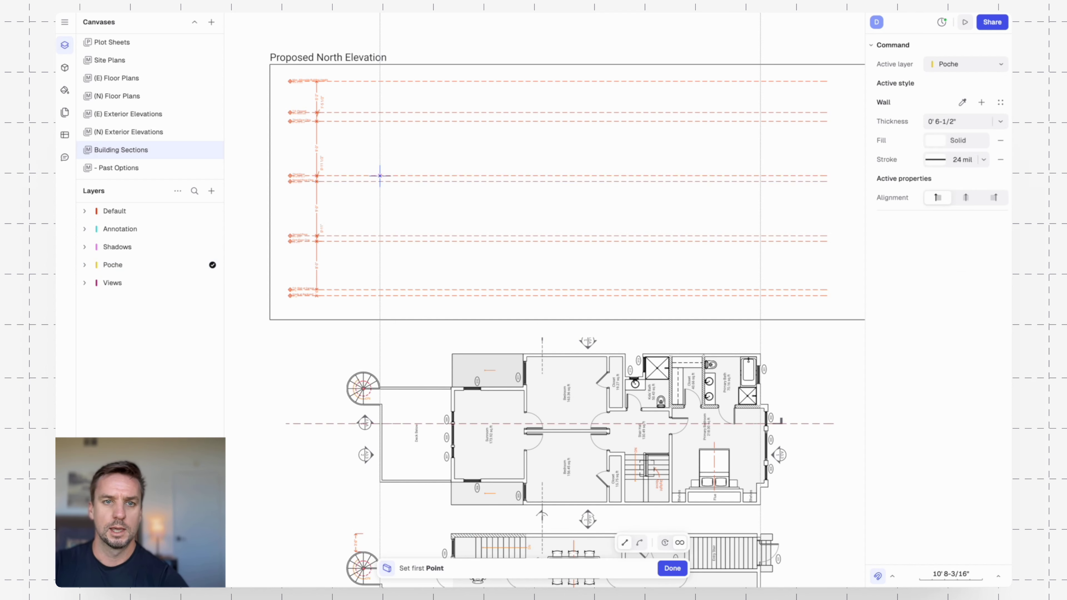
{"action": "left_click", "coordinate": [381, 236]}
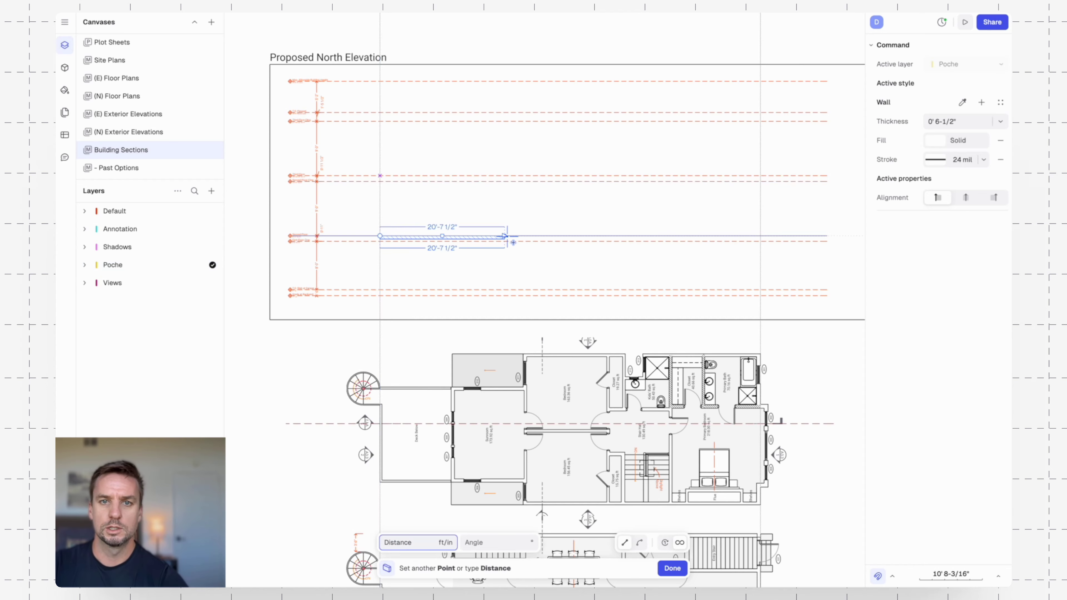
{"action": "scroll", "coordinate": [543, 238], "scroll_direction": "up", "scroll_amount": 2}
{"action": "scroll", "coordinate": [540, 235], "scroll_direction": "up", "scroll_amount": 3}
{"action": "middle_click_drag", "start_coordinate": [643, 237], "coordinate": [463, 231]}
{"action": "scroll", "coordinate": [462, 230], "scroll_direction": "down", "scroll_amount": 3}
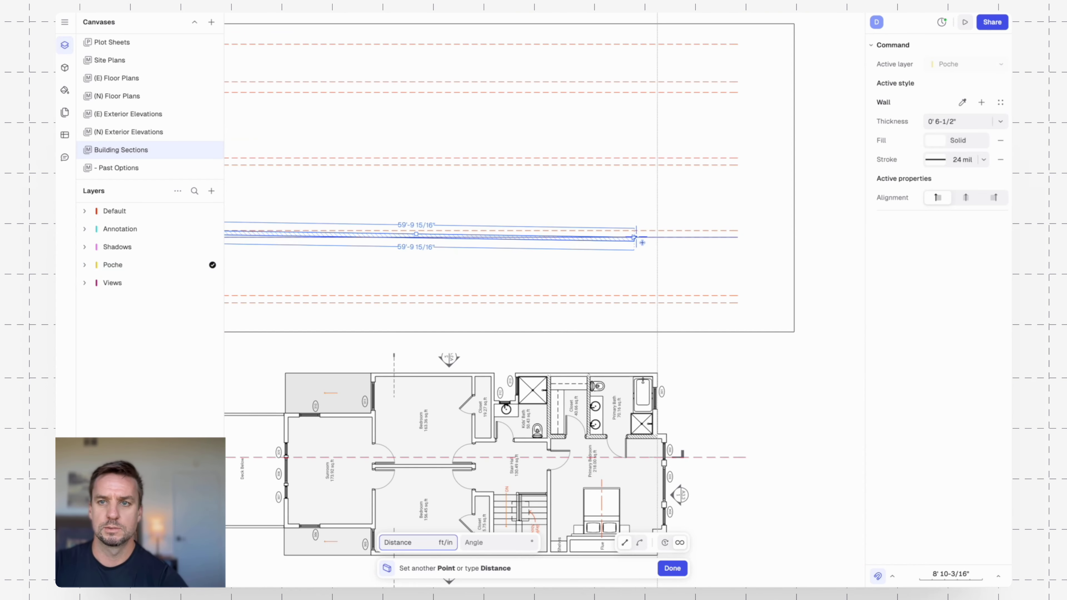
{"action": "left_click", "coordinate": [657, 231]}
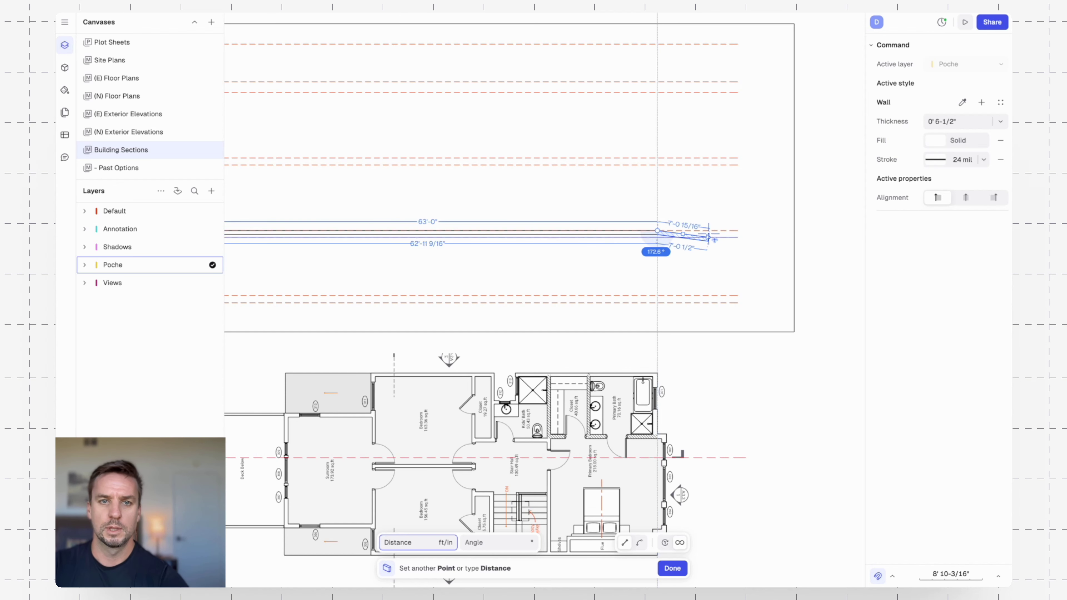
{"action": "key", "text": "Return"}
{"action": "middle_click_drag", "start_coordinate": [318, 244], "coordinate": [425, 250]}
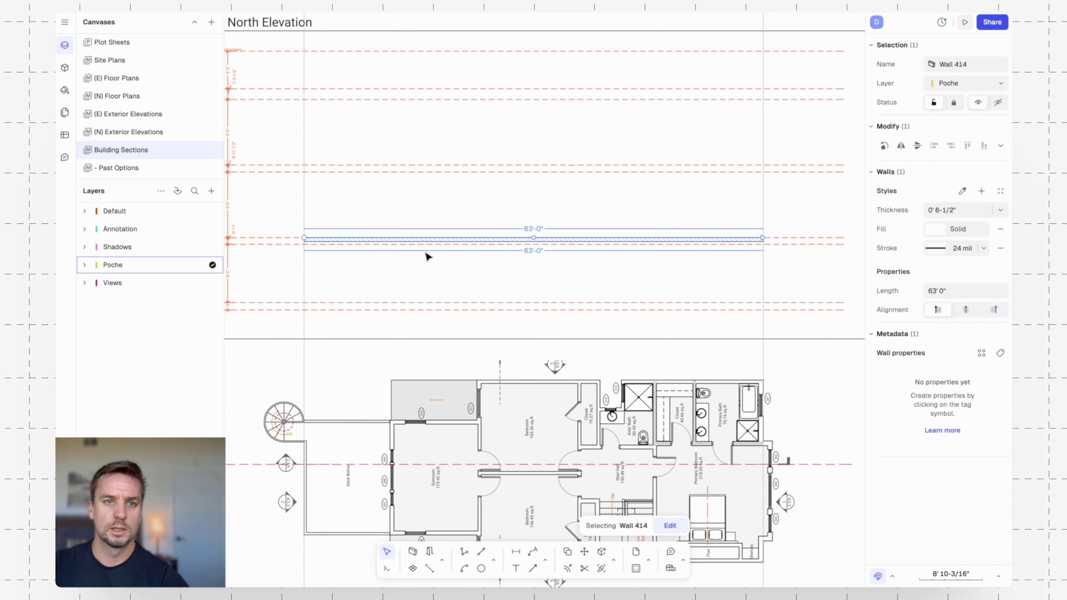
- Set the new floor wall's thickness to 11 inches and its stroke weight to 16 mil
{"action": "scroll", "coordinate": [315, 244], "scroll_direction": "up", "scroll_amount": 1}
{"action": "scroll", "coordinate": [311, 249], "scroll_direction": "up", "scroll_amount": 4}
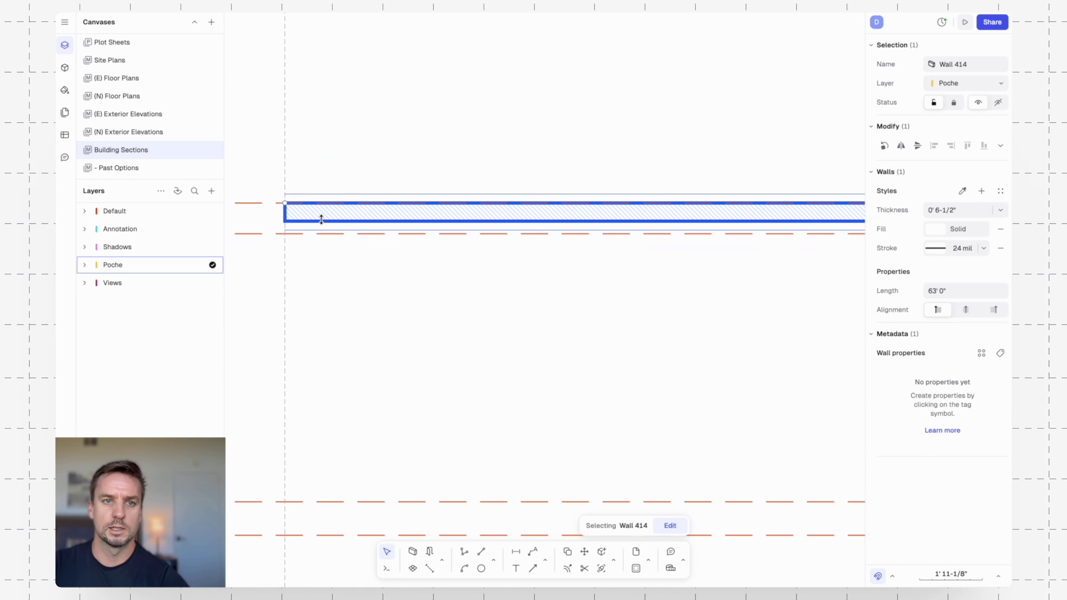
{"action": "left_click", "coordinate": [388, 251]}
{"action": "mouse_move", "coordinate": [388, 250]}
{"action": "middle_mouse_down"}
{"action": "mouse_move", "coordinate": [745, 243]}
{"action": "mouse_move", "coordinate": [567, 231]}
{"action": "middle_mouse_up"}
{"action": "left_click", "coordinate": [568, 212]}
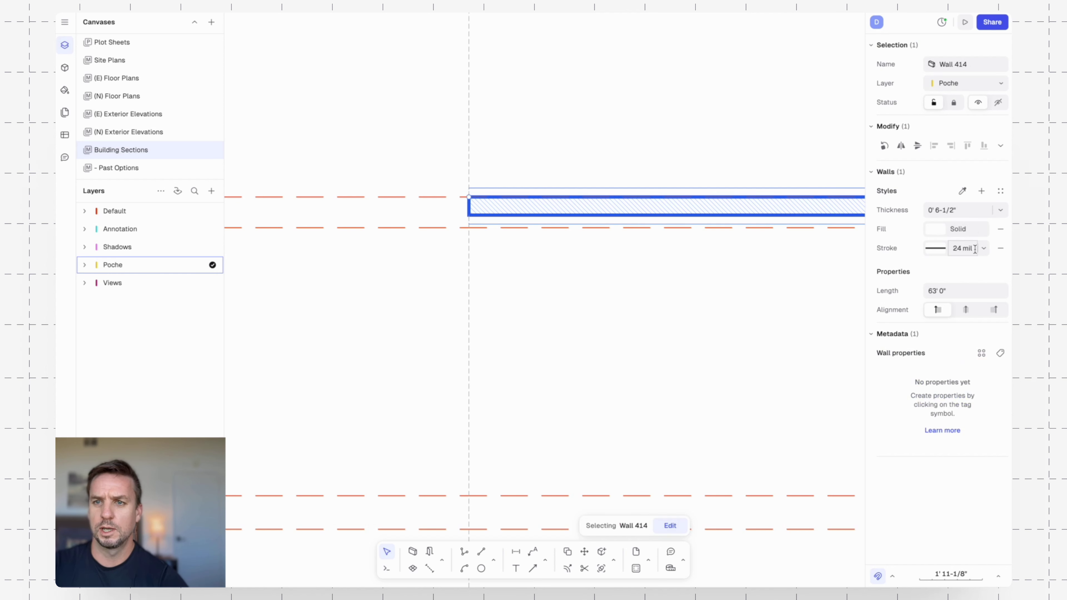
{"action": "left_click", "coordinate": [970, 211]}
{"action": "type", "text": "11"}
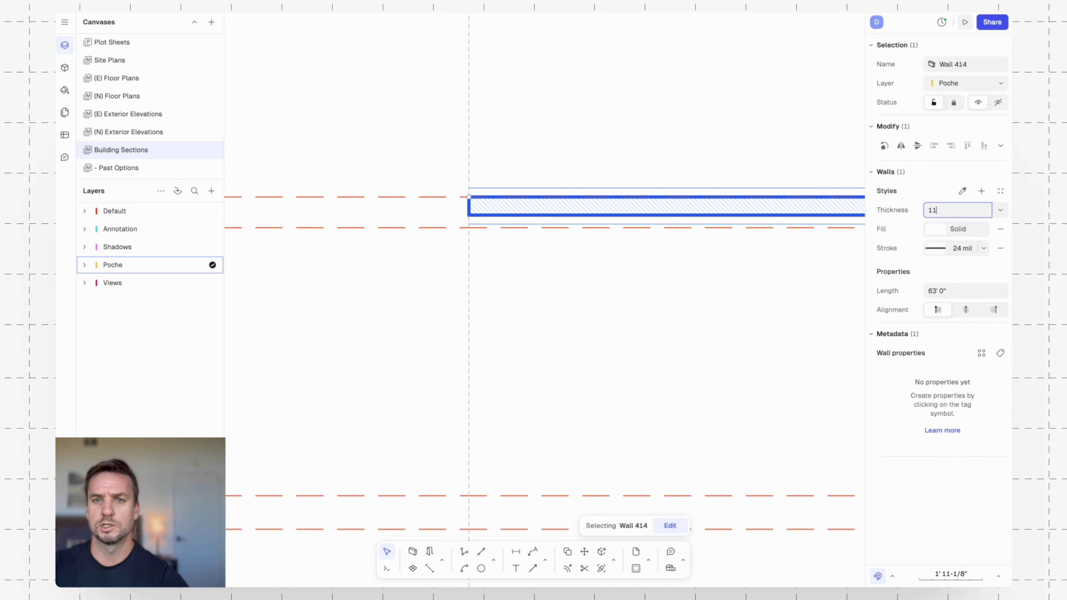
{"action": "key", "text": "Return"}
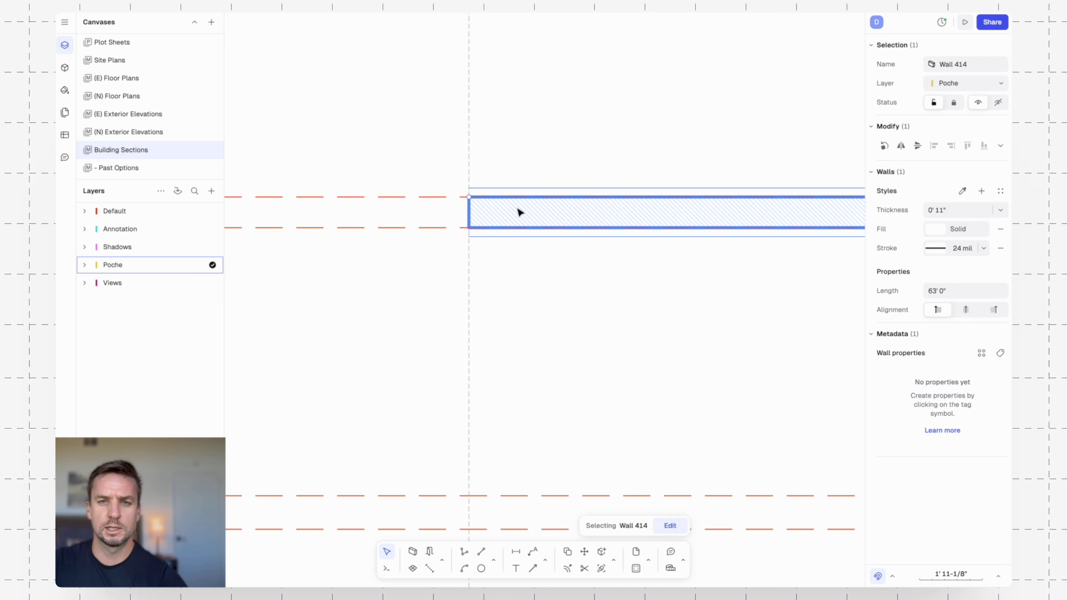
{"action": "left_click", "coordinate": [965, 249]}
{"action": "type", "text": "16"}
{"action": "key", "text": "Return"}
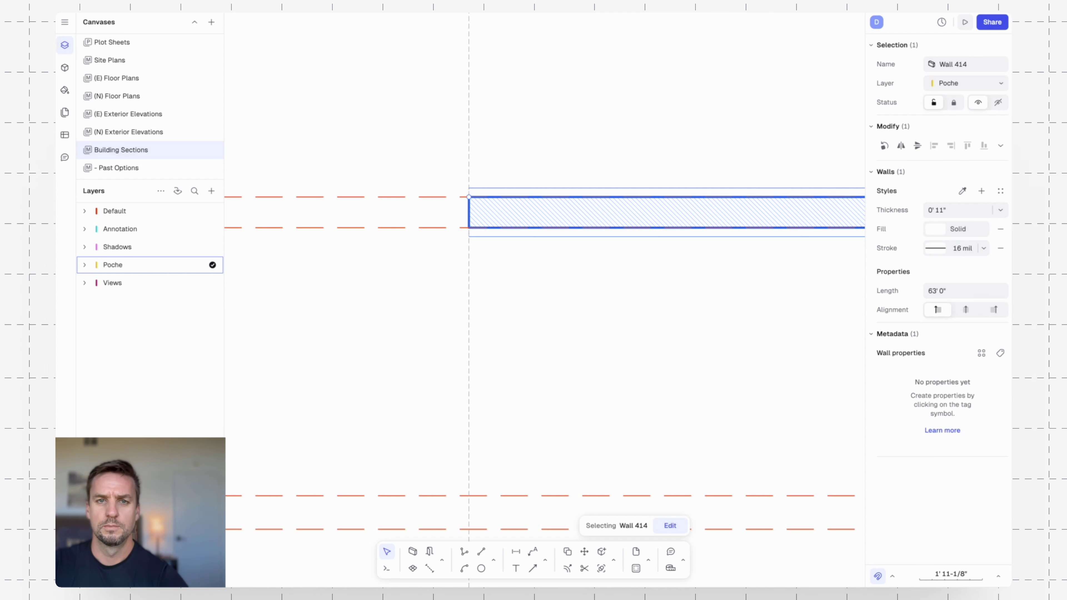
{"action": "key", "text": "Escape"}
- Copy the 63 ft floor wall straight up onto the Third Floor and T.O. Parapet level lines
{"action": "scroll", "coordinate": [626, 219], "scroll_direction": "down", "scroll_amount": 5}
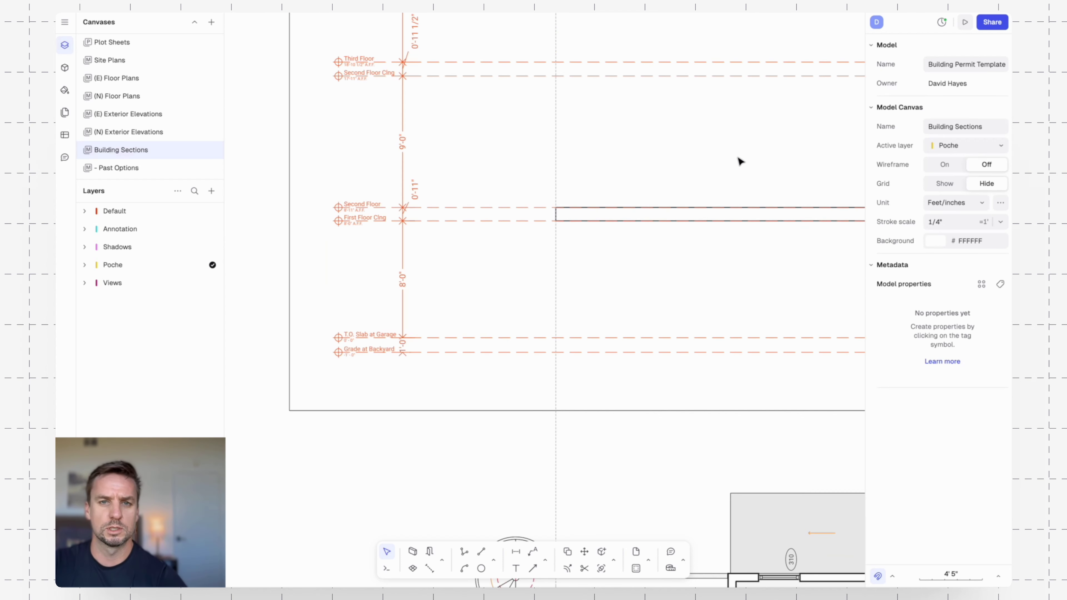
{"action": "scroll", "coordinate": [728, 174], "scroll_direction": "up", "scroll_amount": 3}
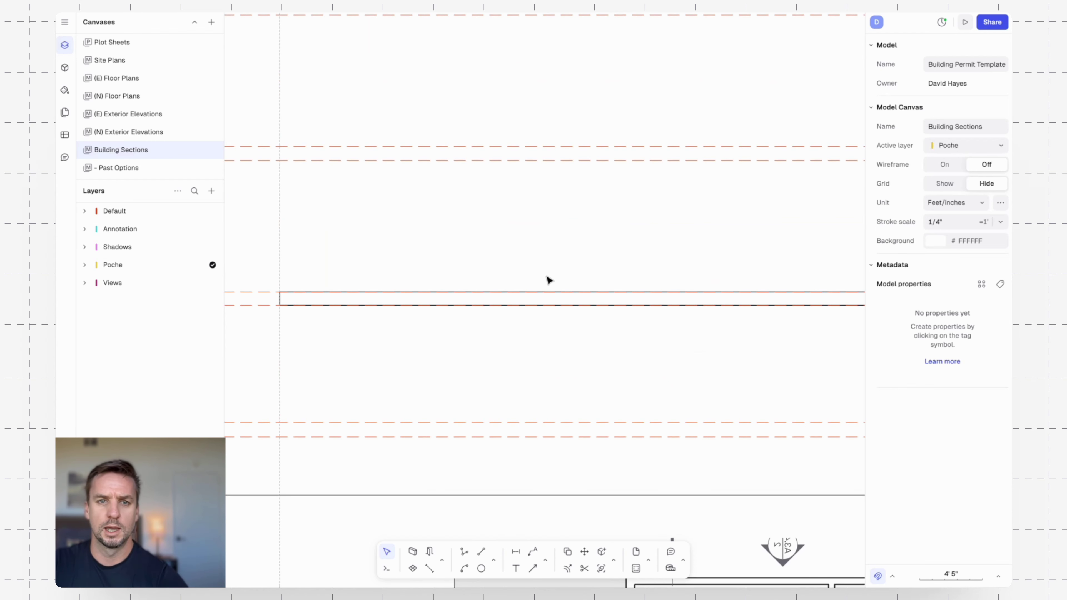
{"action": "scroll", "coordinate": [492, 283], "scroll_direction": "down", "scroll_amount": 3}
{"action": "left_click", "coordinate": [488, 289]}
{"action": "left_click", "coordinate": [471, 288]}
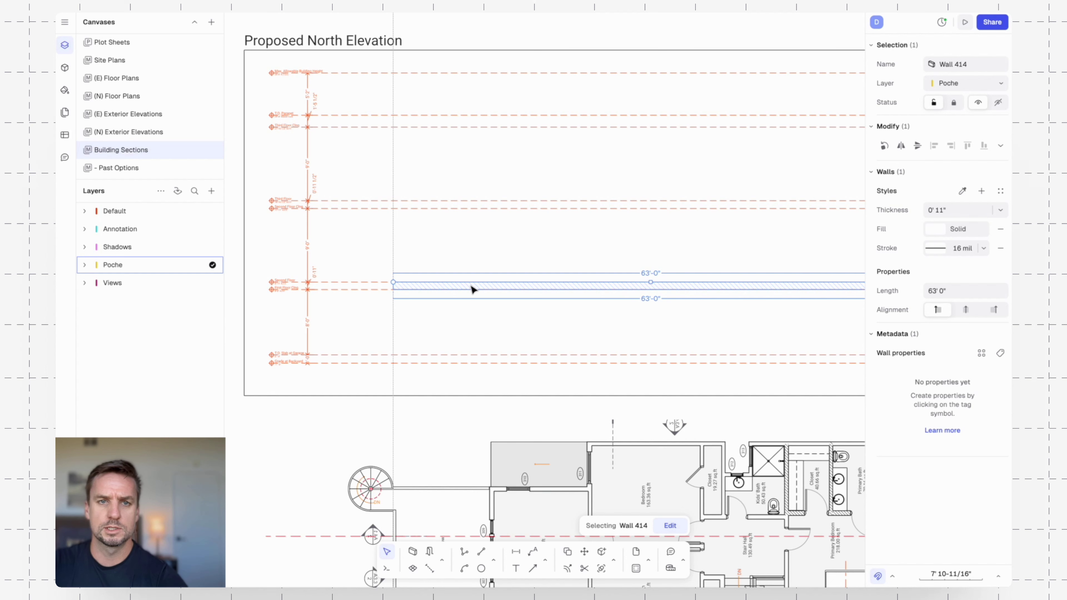
{"action": "key", "text": "c"}
{"action": "left_click", "coordinate": [447, 286]}
{"action": "left_click", "coordinate": [446, 201]}
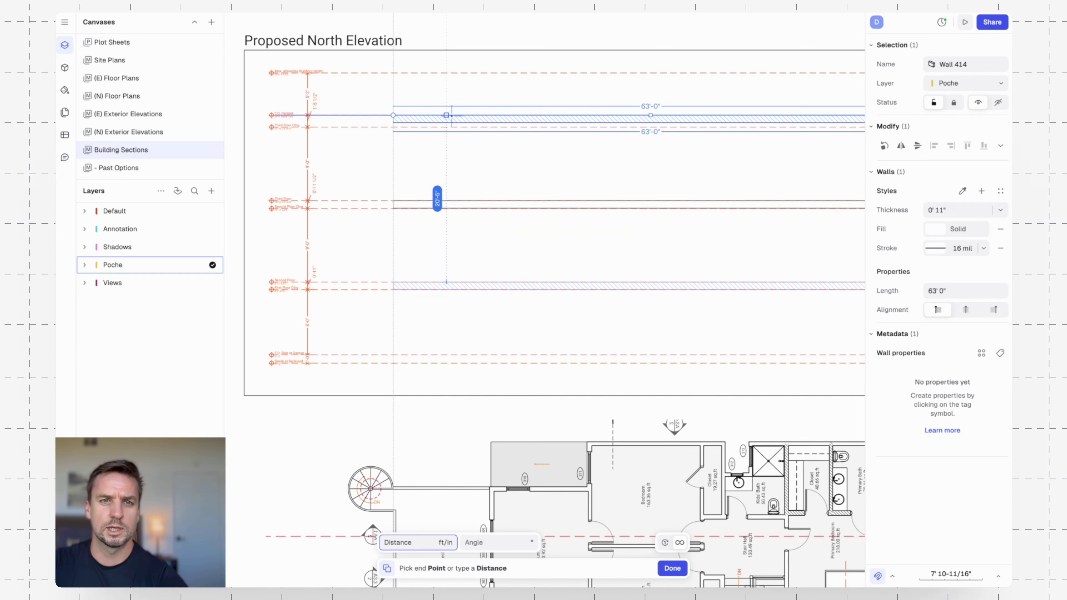
{"action": "left_click", "coordinate": [447, 115]}
{"action": "key", "text": "Escape"}
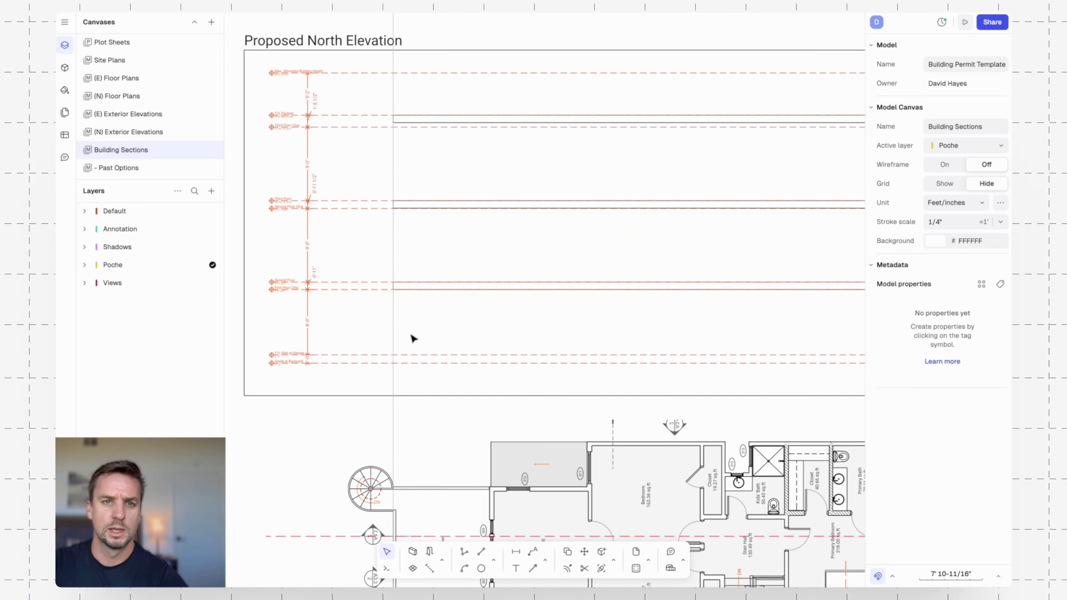
- Set the thickness of the wall at the Third Floor line to 11.5 inches
{"action": "scroll", "coordinate": [403, 213], "scroll_direction": "up", "scroll_amount": 5}
{"action": "scroll", "coordinate": [425, 222], "scroll_direction": "down", "scroll_amount": 2}
{"action": "middle_click_drag", "start_coordinate": [424, 221], "coordinate": [669, 229]}
{"action": "left_click", "coordinate": [662, 205]}
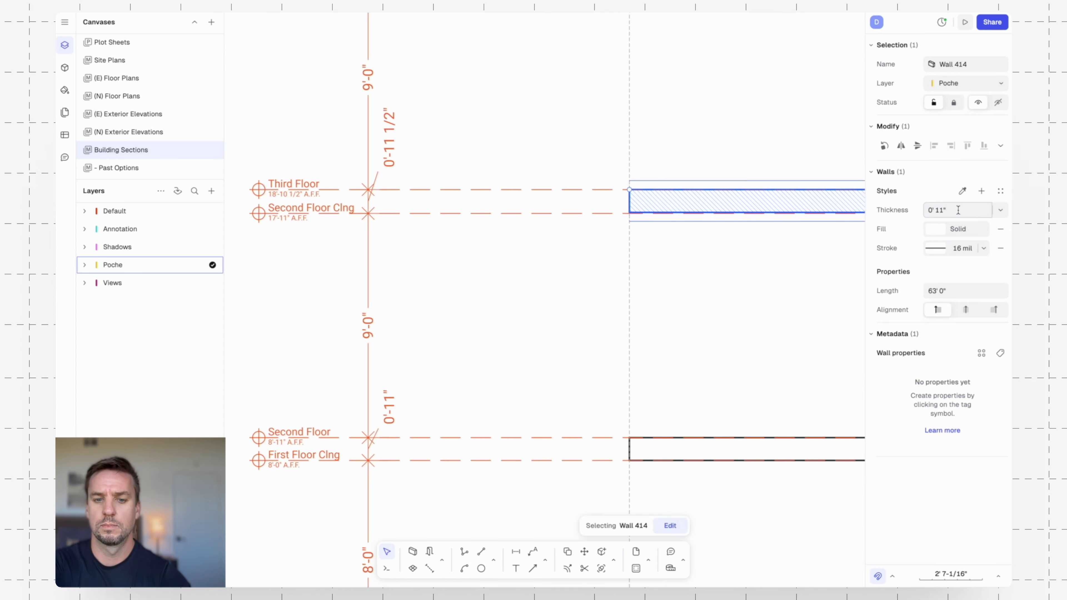
{"action": "left_click", "coordinate": [946, 210]}
{"action": "type", "text": "11.5\""}
{"action": "key", "text": "Return"}
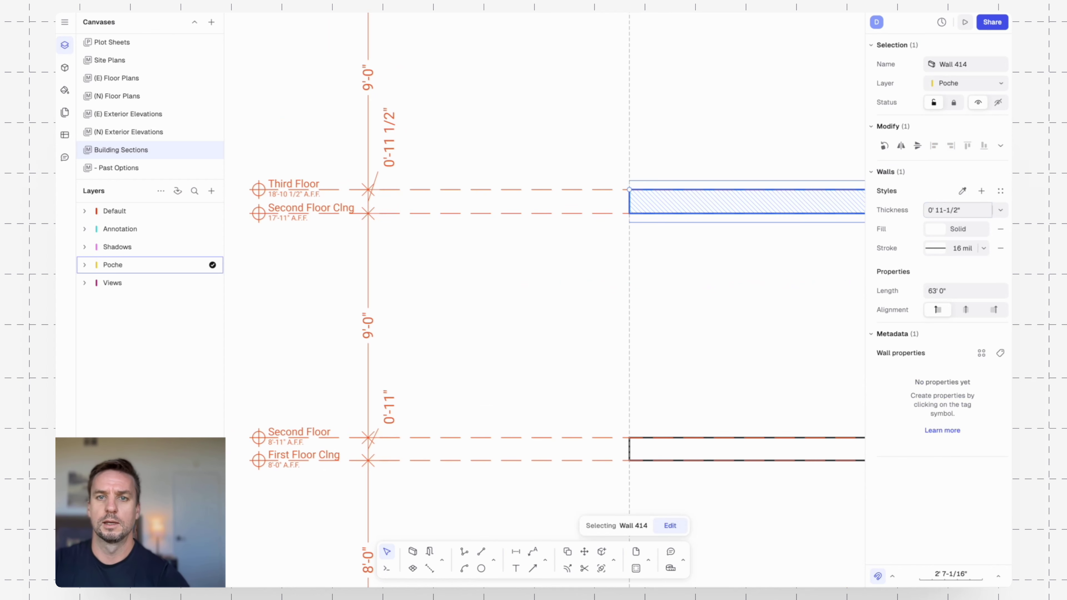
{"action": "key", "text": "Escape"}
- Set the thickness of the wall at the T.O. Parapet line to 1'5.5"
{"action": "middle_click_drag", "start_coordinate": [745, 78], "coordinate": [629, 384]}
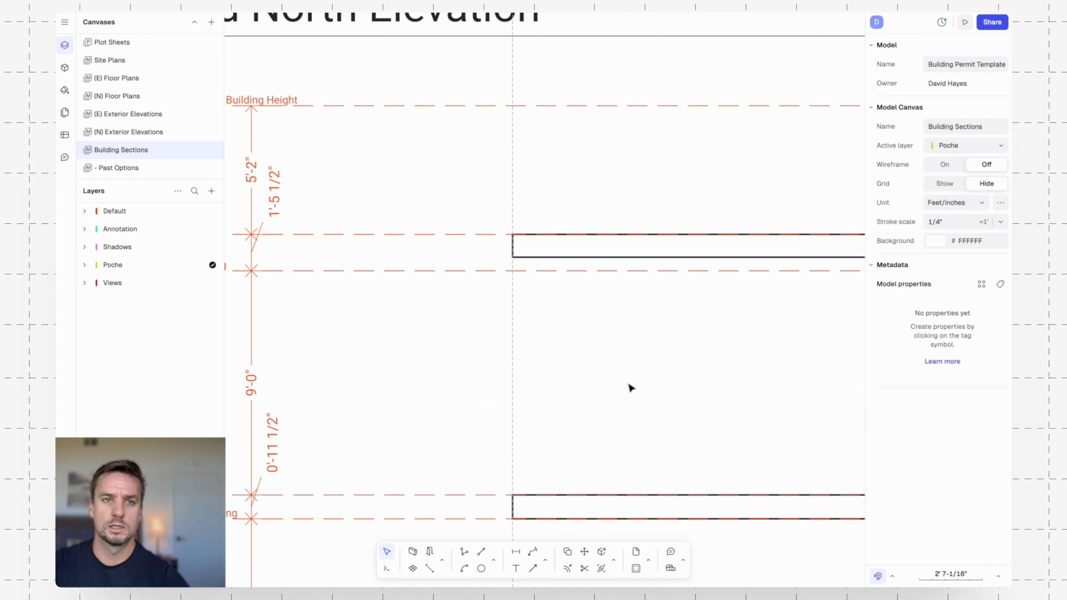
{"action": "left_click", "coordinate": [583, 252]}
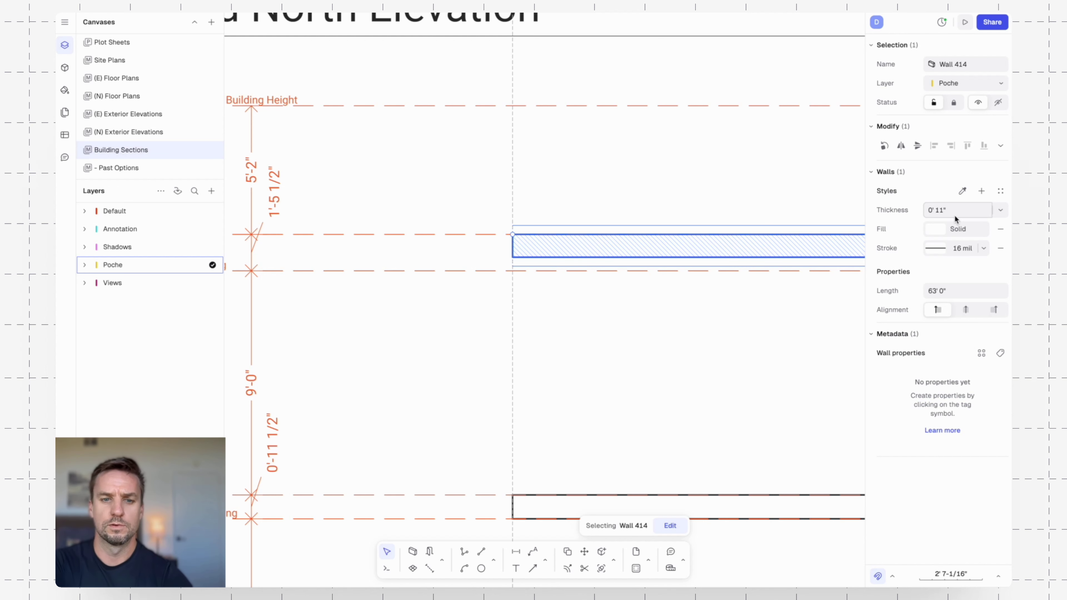
{"action": "type", "text": "1'5"}
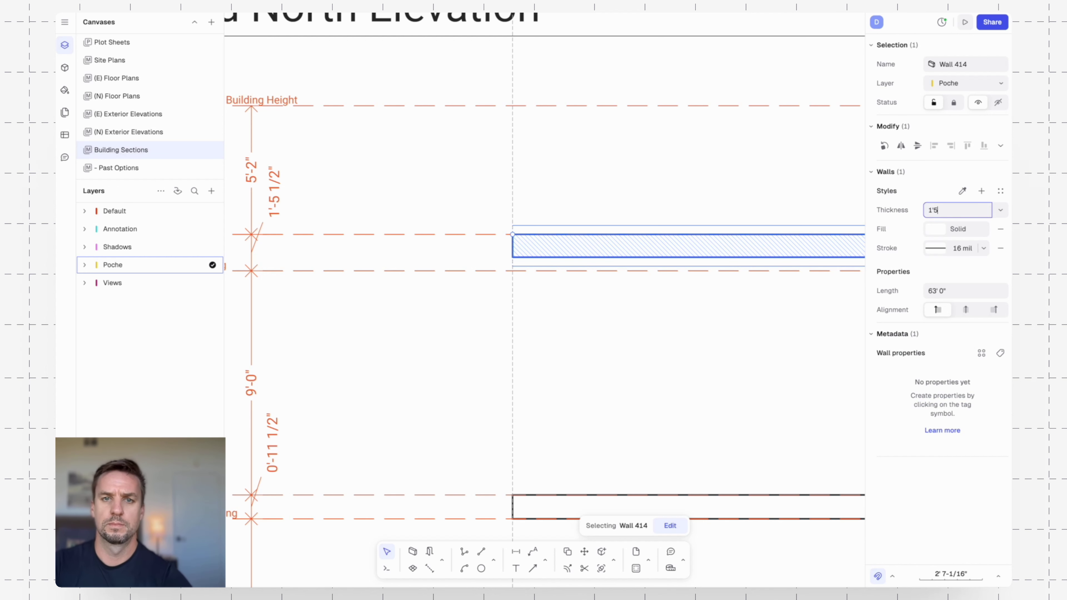
{"action": "type", "text": ".5"}
{"action": "key", "text": "Return"}
{"action": "key", "text": "Escape"}
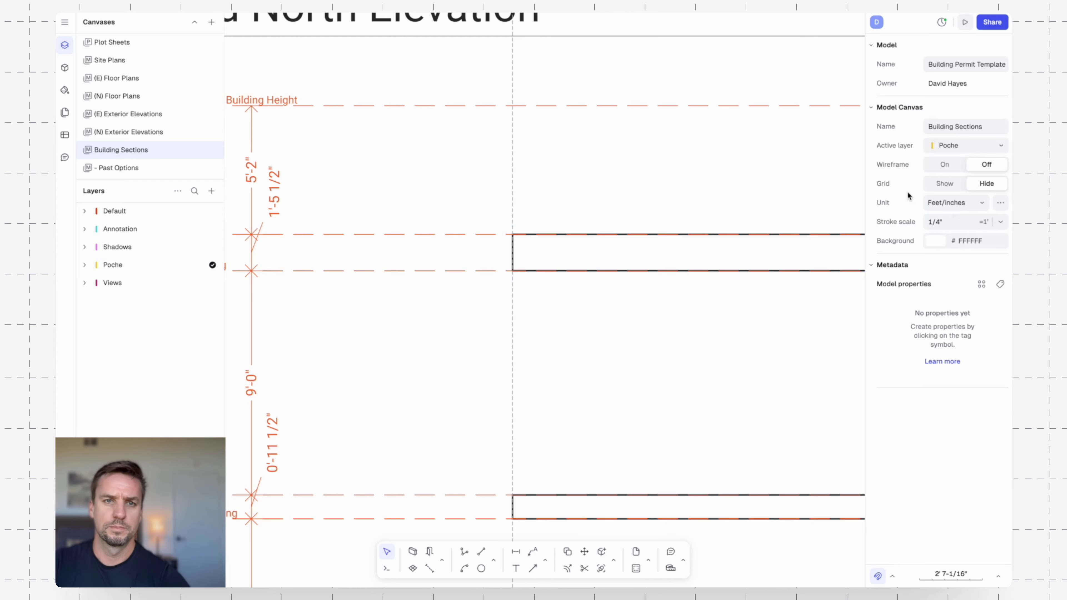
- Try a 9-inch thickness for the roof wall at the T.O. Parapet line, then settle on 1 ft
{"action": "scroll", "coordinate": [705, 185], "scroll_direction": "down", "scroll_amount": 3, "text": "ctrl"}
{"action": "middle_click_drag", "start_coordinate": [726, 252], "coordinate": [713, 247]}
{"action": "middle_click_drag", "start_coordinate": [726, 293], "coordinate": [573, 246]}
{"action": "left_click", "coordinate": [513, 173]}
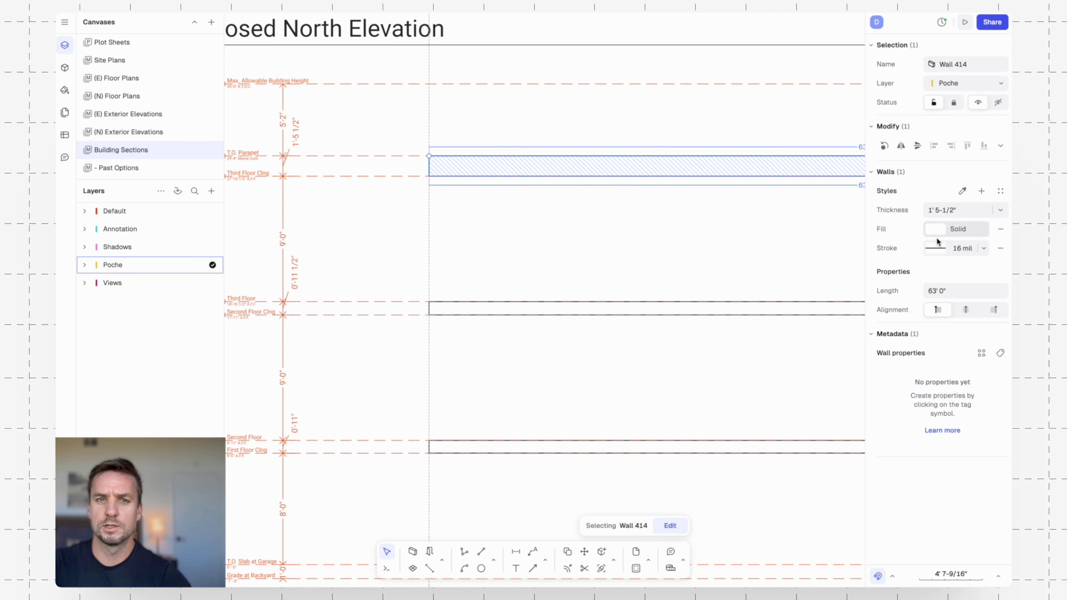
{"action": "left_click", "coordinate": [969, 212]}
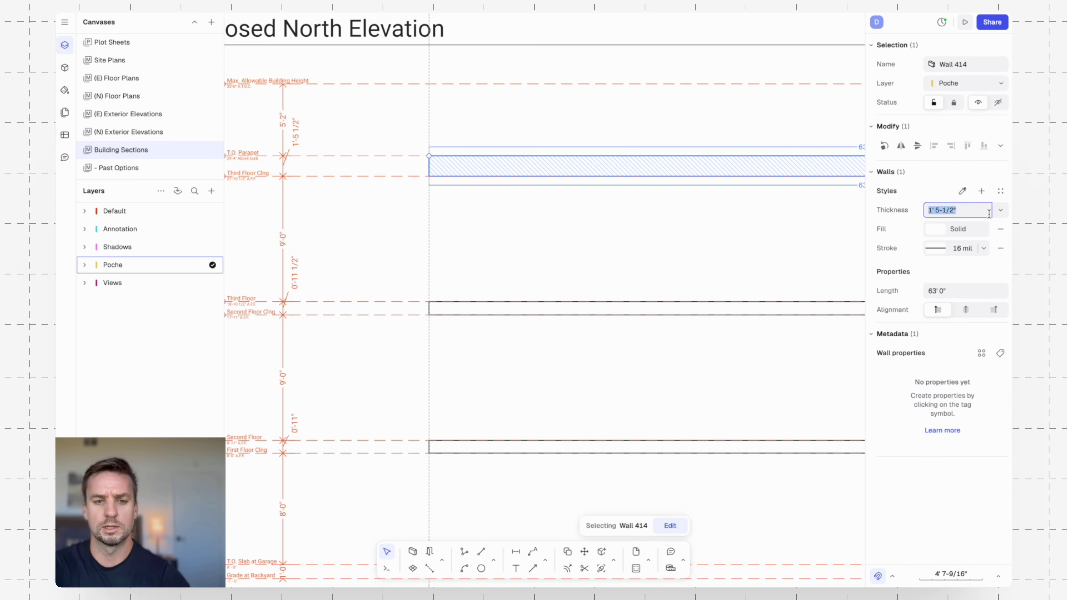
{"action": "type", "text": "9\""}
{"action": "key", "text": "Return"}
{"action": "left_click", "coordinate": [970, 212]}
{"action": "type", "text": "1'"}
{"action": "key", "text": "Return"}
- Move the roof wall down so its underside sits on the Third Floor Clng line
{"action": "key", "text": "m"}
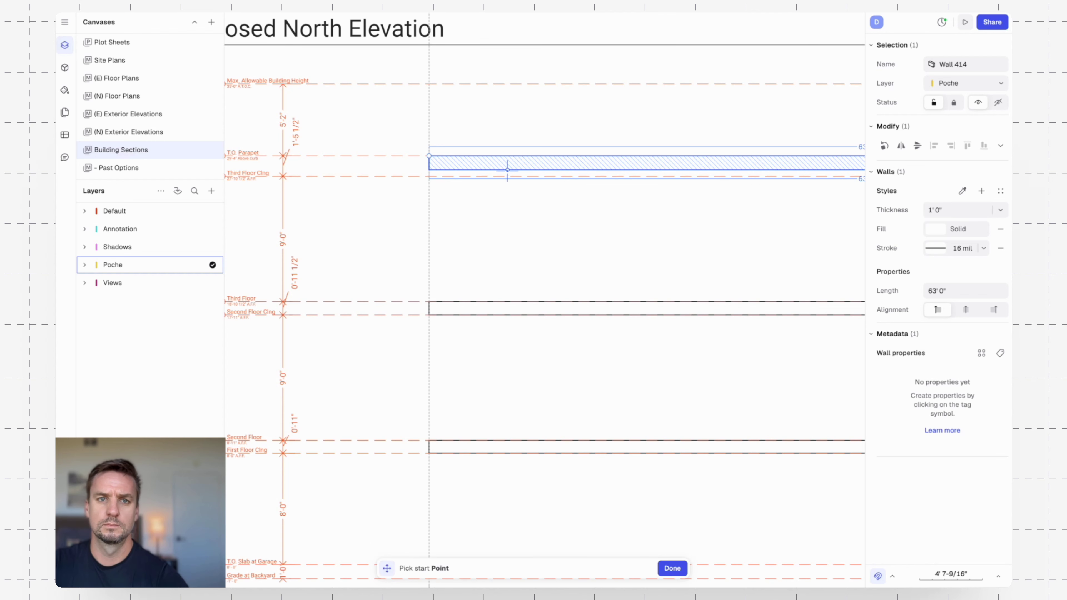
{"action": "left_click", "coordinate": [462, 168]}
{"action": "left_click", "coordinate": [479, 175]}
{"action": "left_click", "coordinate": [560, 214]}
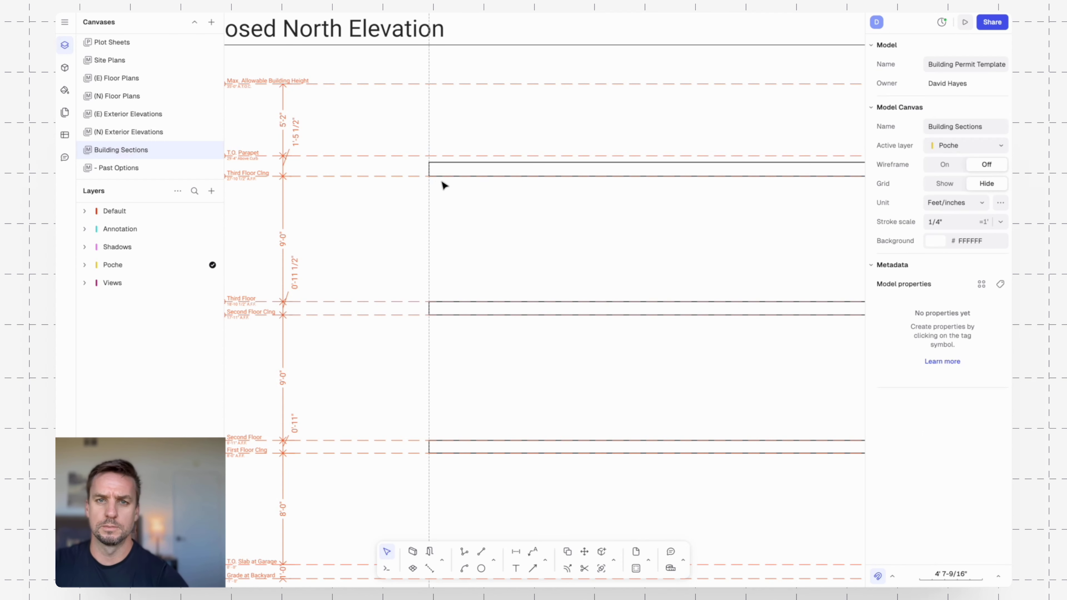
- On the (N) Floor Plans canvas, select the garage's front wall beside the Electrical Closet on the First Level plan
{"action": "scroll", "coordinate": [442, 162], "scroll_direction": "down", "scroll_amount": 5}
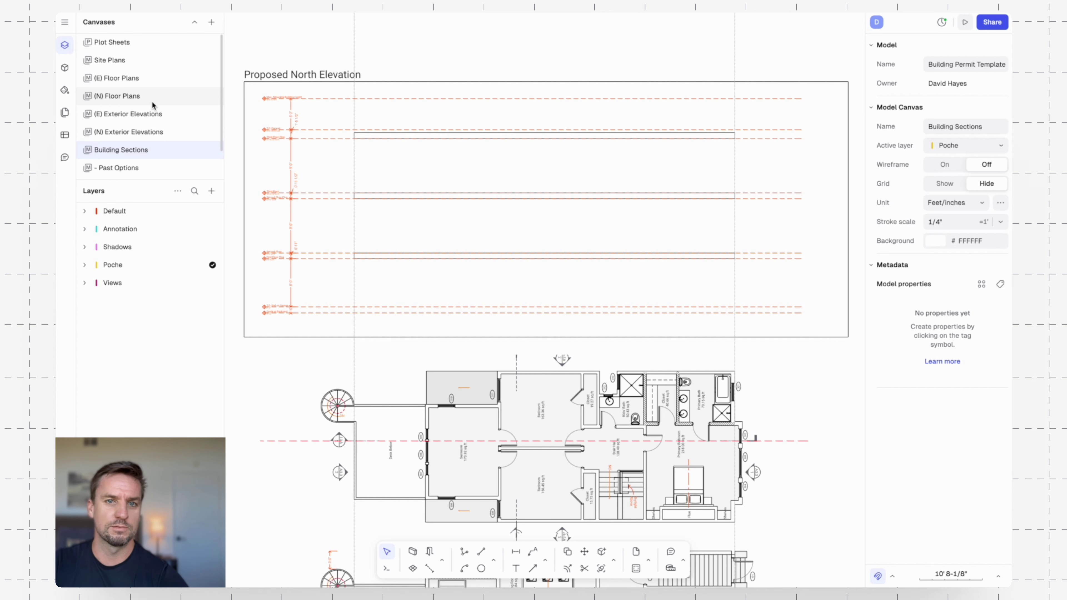
{"action": "left_click", "coordinate": [143, 99]}
{"action": "scroll", "coordinate": [681, 248], "scroll_direction": "down", "scroll_amount": 3}
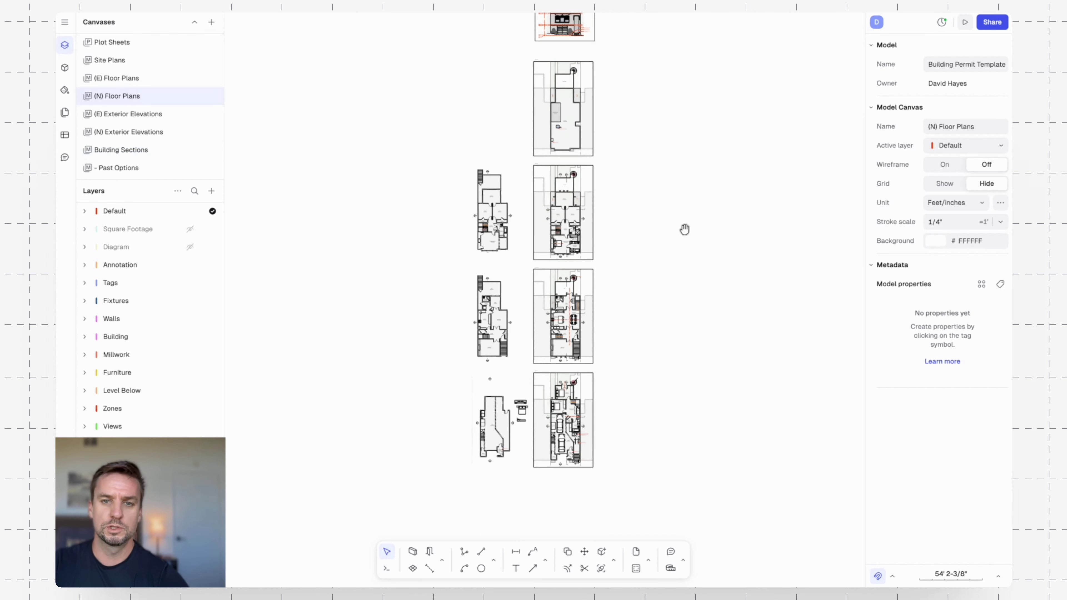
{"action": "scroll", "coordinate": [571, 403], "scroll_direction": "up", "scroll_amount": 6}
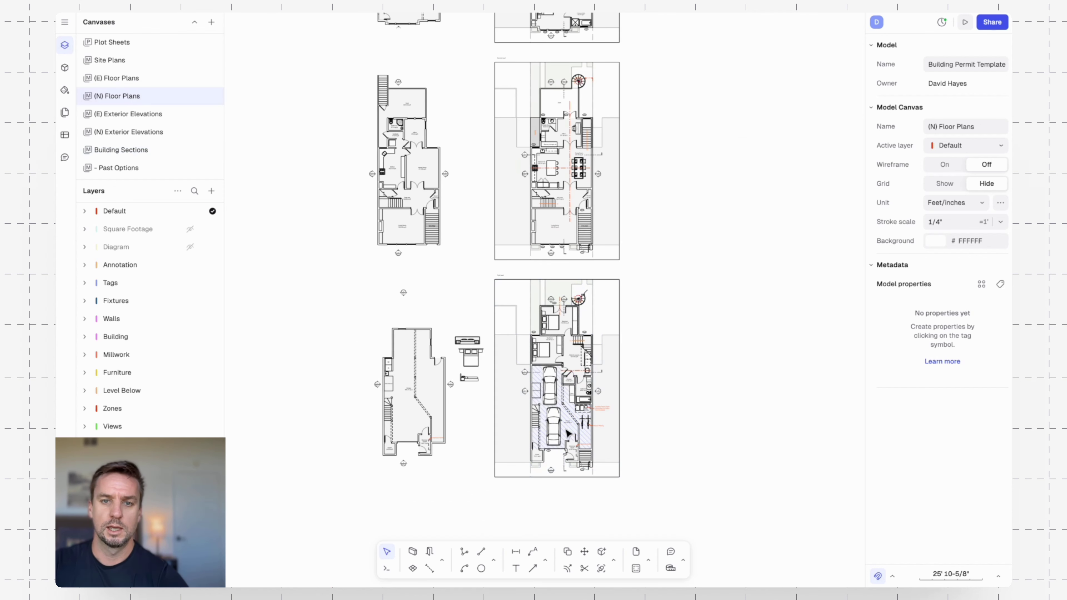
{"action": "scroll", "coordinate": [559, 462], "scroll_direction": "up", "scroll_amount": 10}
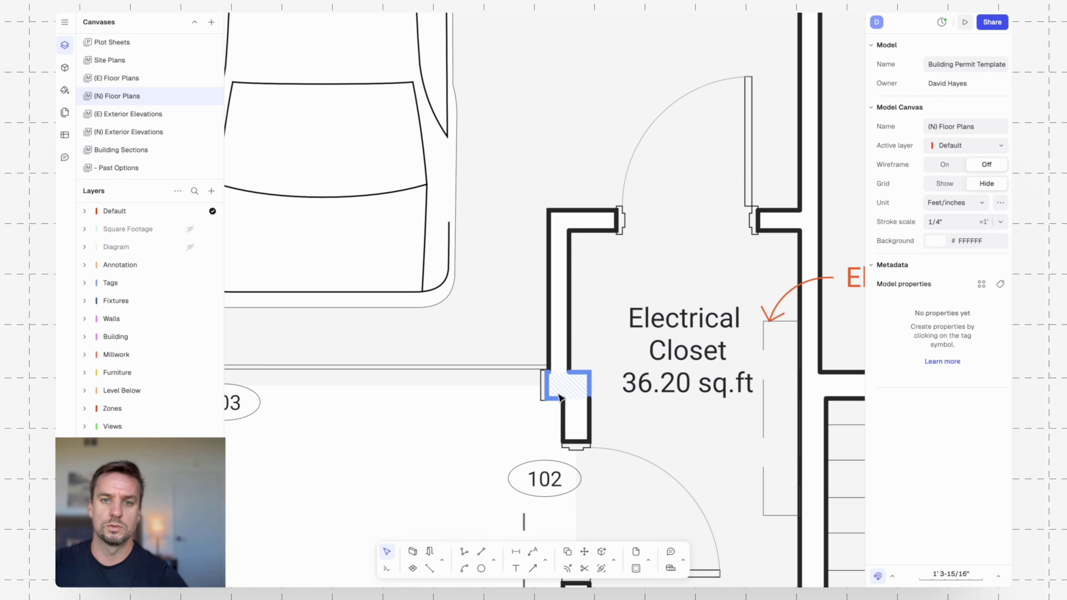
{"action": "left_click", "coordinate": [555, 394]}
{"action": "scroll", "coordinate": [588, 328], "scroll_direction": "down", "scroll_amount": 10}
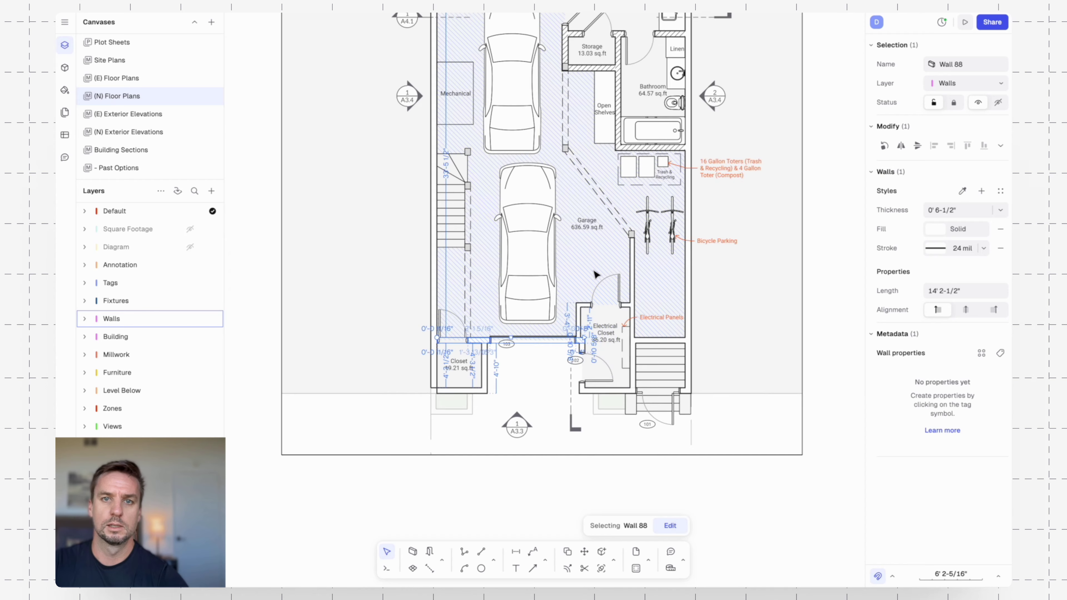
- Add the rear bedroom's exterior wall, the wall between the bedrooms and both cross walls of the Storage room to the selection
{"action": "scroll", "coordinate": [604, 112], "scroll_direction": "up", "scroll_amount": 5}
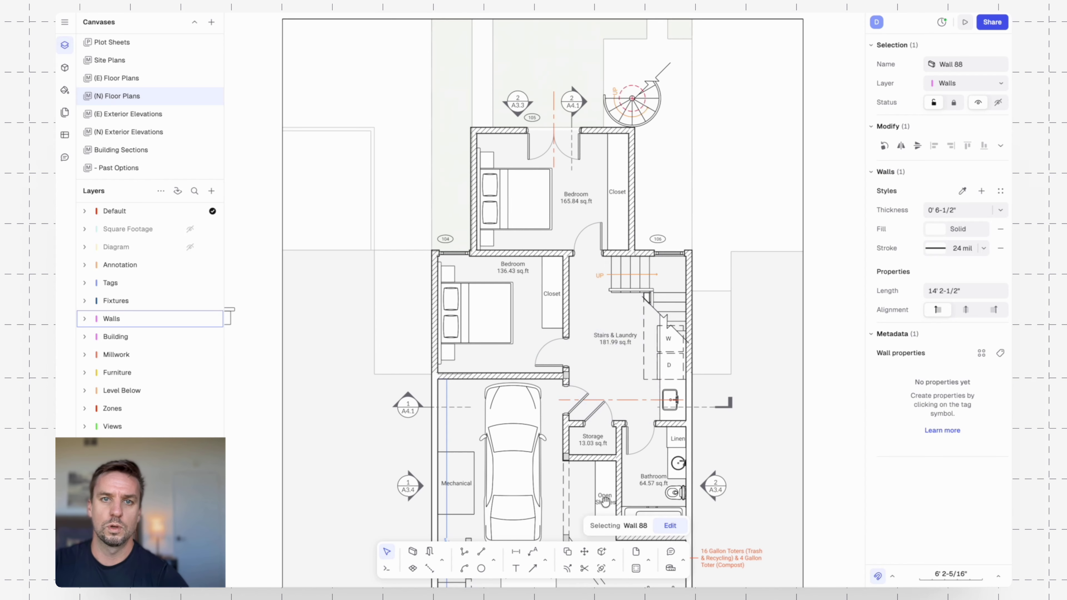
{"action": "left_click", "coordinate": [504, 131], "text": "shift"}
{"action": "left_click", "coordinate": [544, 255], "text": "shift"}
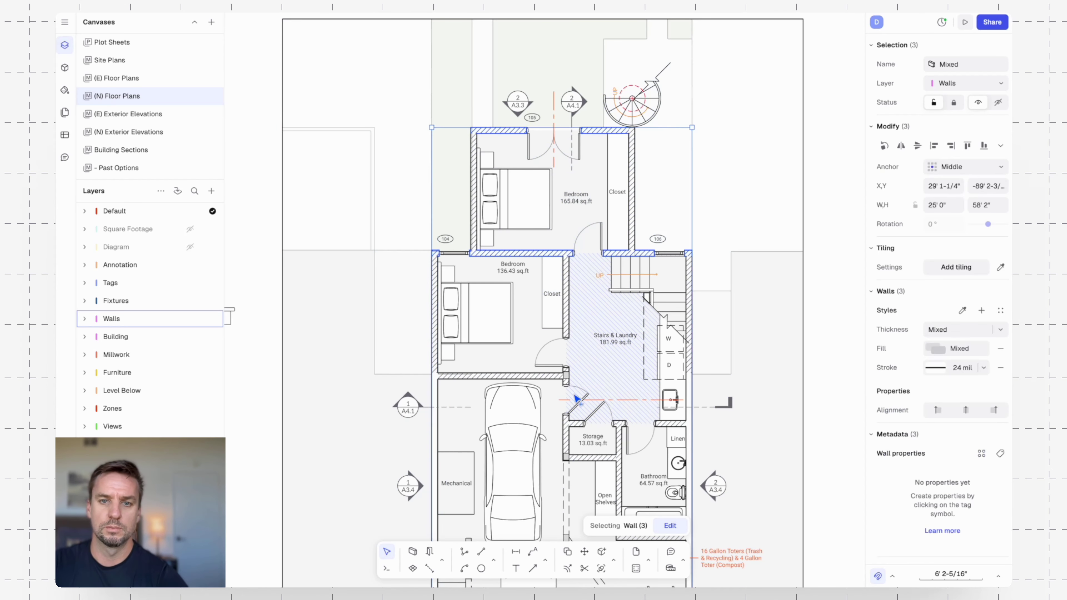
{"action": "scroll", "coordinate": [619, 300], "scroll_direction": "down", "scroll_amount": 3}
{"action": "middle_click_drag", "start_coordinate": [619, 300], "coordinate": [594, 461]}
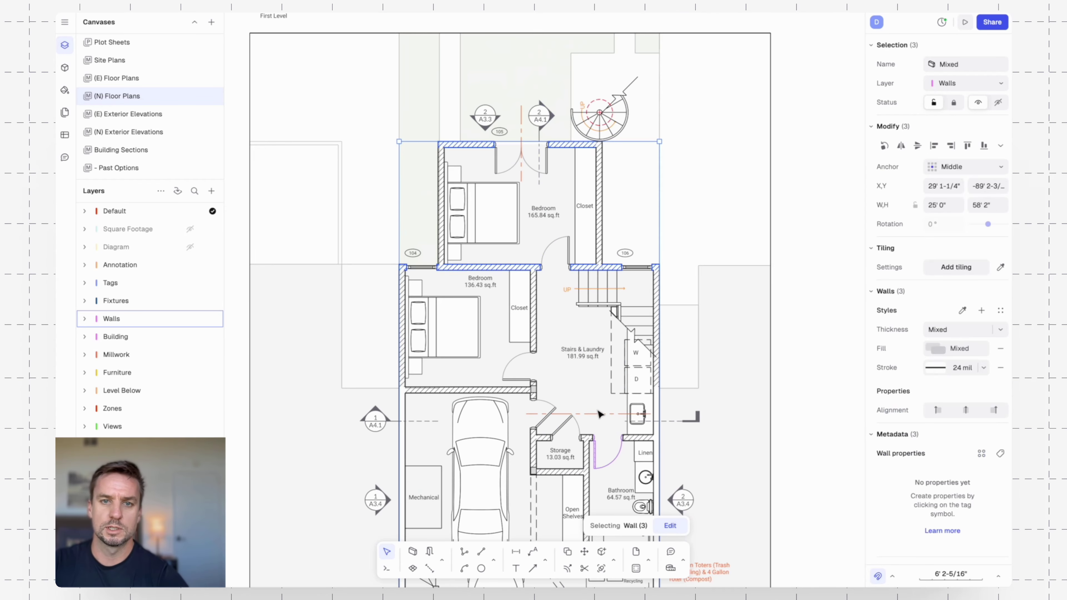
{"action": "middle_click_drag", "start_coordinate": [663, 444], "coordinate": [648, 246]}
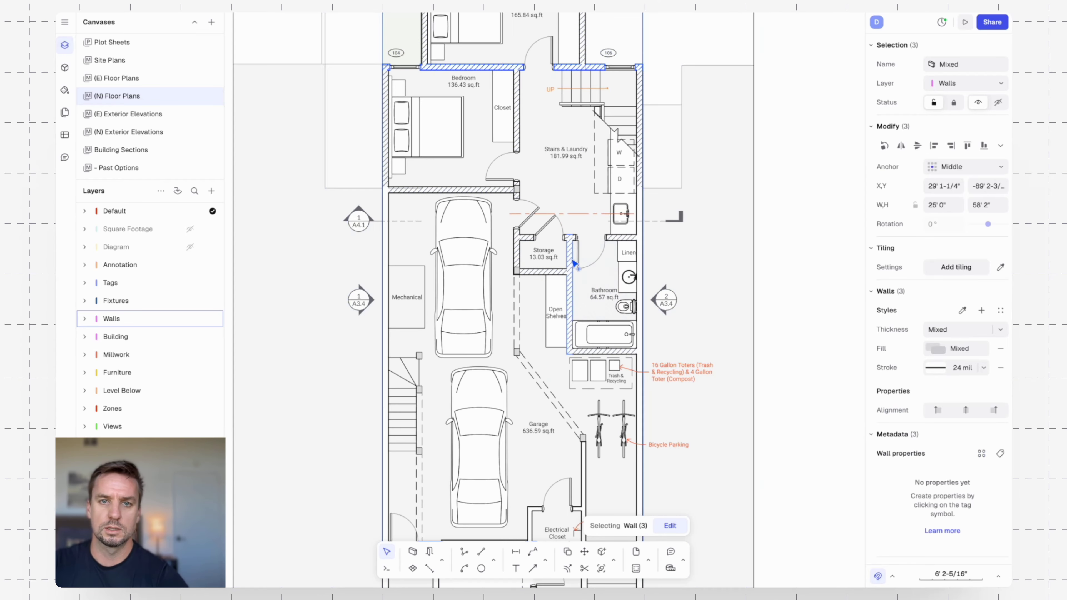
{"action": "left_click", "coordinate": [528, 241], "text": "shift"}
{"action": "left_click", "coordinate": [530, 273], "text": "shift"}
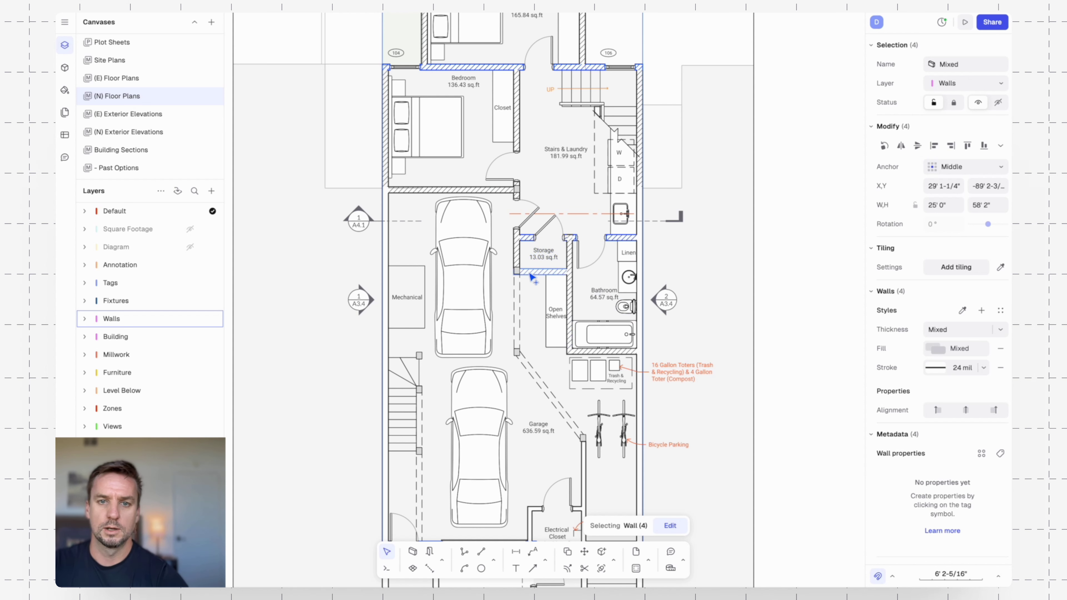
- Copy the five selected walls and paste them onto the Building Sections canvas, beside the section view
{"action": "scroll", "coordinate": [655, 316], "scroll_direction": "down", "scroll_amount": 5}
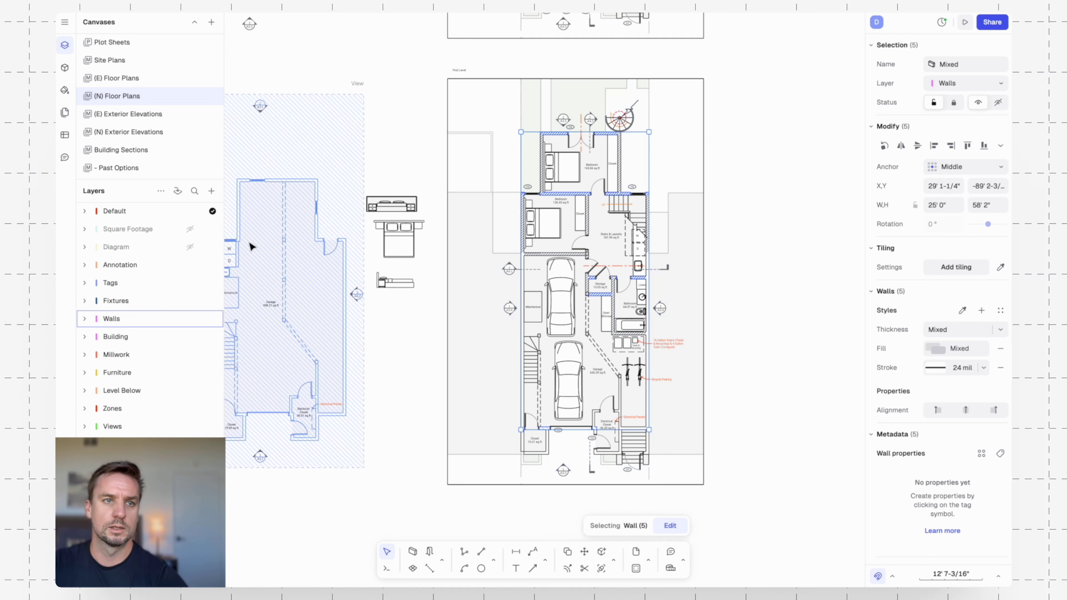
{"action": "left_click", "coordinate": [120, 149]}
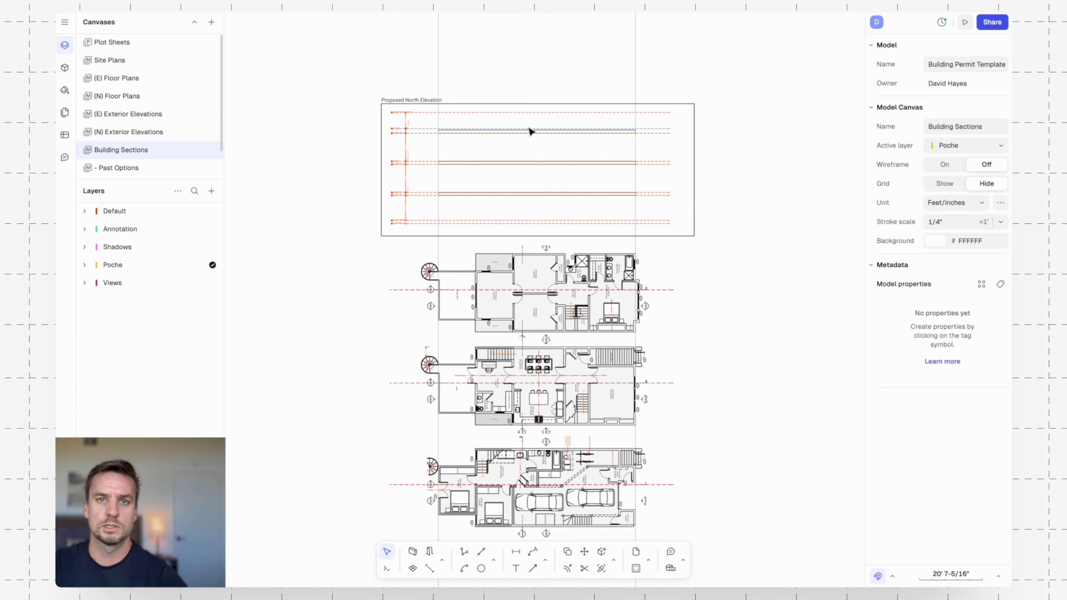
{"action": "left_click_drag", "start_coordinate": [549, 247], "coordinate": [773, 212]}
{"action": "scroll", "coordinate": [729, 227], "scroll_direction": "right", "scroll_amount": 5}
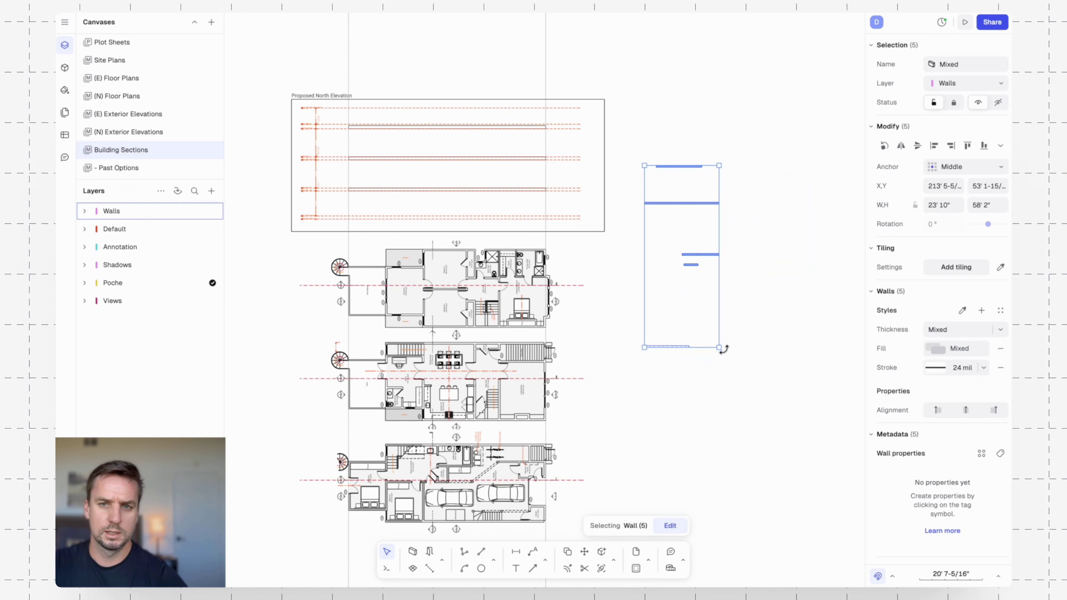
- Rotate the five pasted walls a quarter turn to vertical and move them into the section view, with the rear wall on the rear building line
{"action": "left_click_drag", "start_coordinate": [723, 349], "coordinate": [761, 226]}
{"action": "key", "text": "m"}
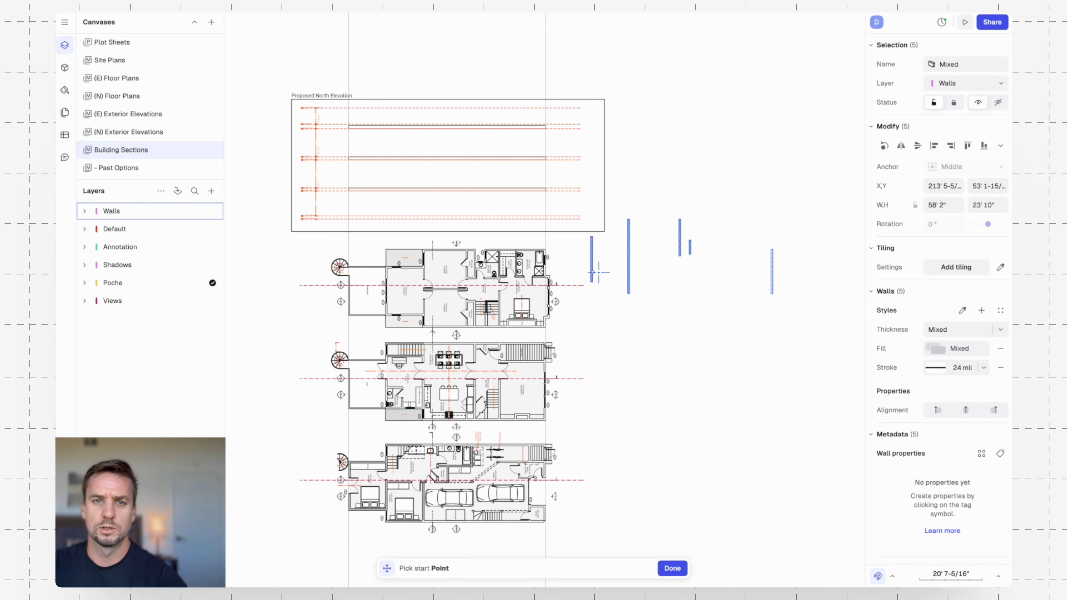
{"action": "left_click", "coordinate": [590, 272]}
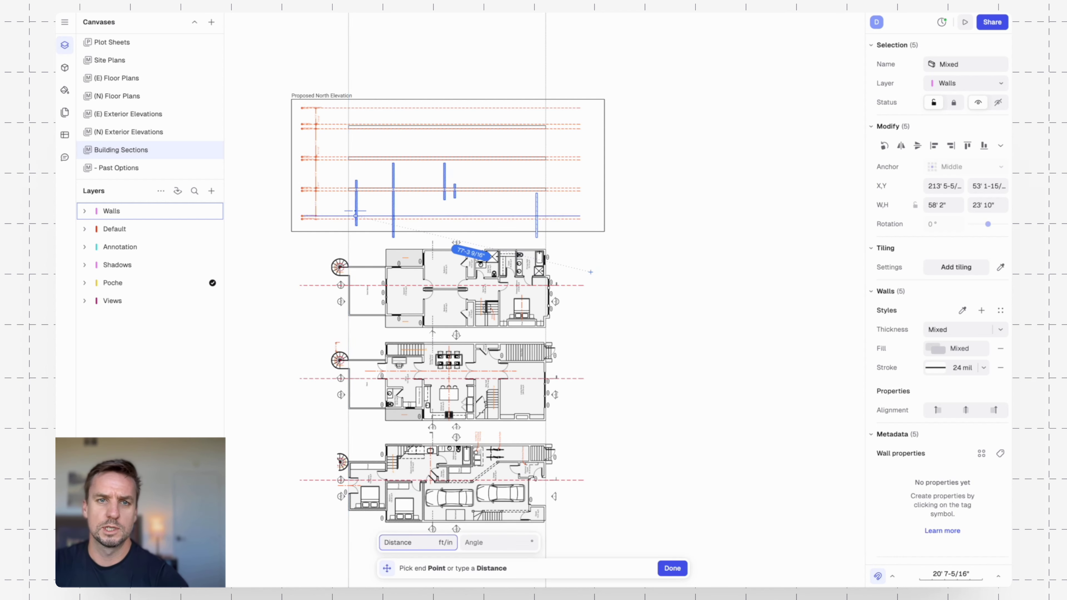
{"action": "left_click", "coordinate": [350, 209]}
{"action": "key", "text": "Escape"}
- Trim off the parts of the front wall and the second wall from the rear that project below the lowest level line
{"action": "scroll", "coordinate": [375, 187], "scroll_direction": "up", "scroll_amount": 5}
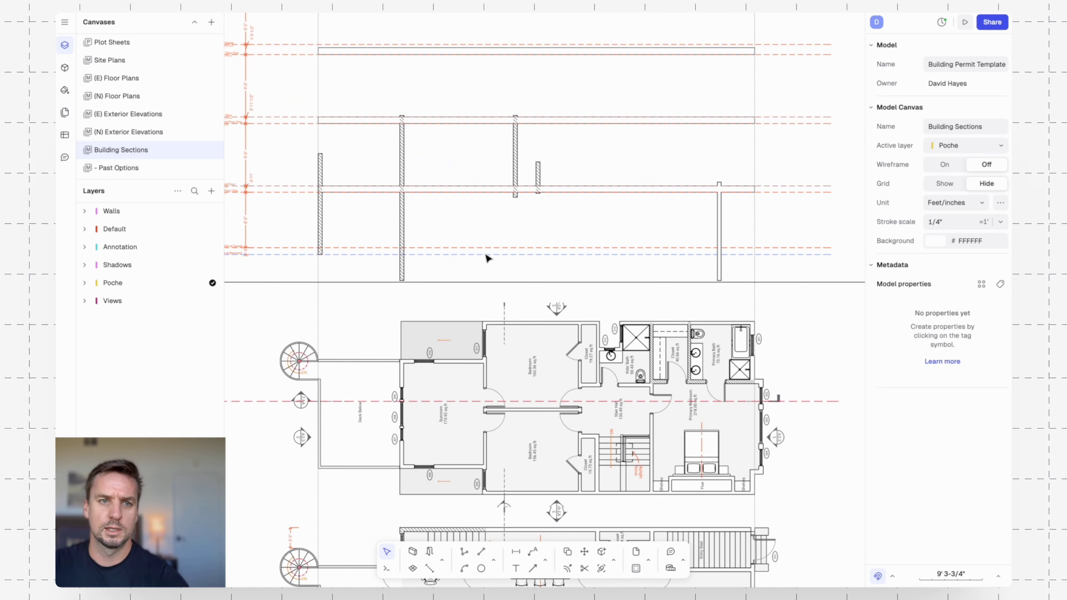
{"action": "middle_click_drag", "start_coordinate": [324, 233], "coordinate": [361, 268]}
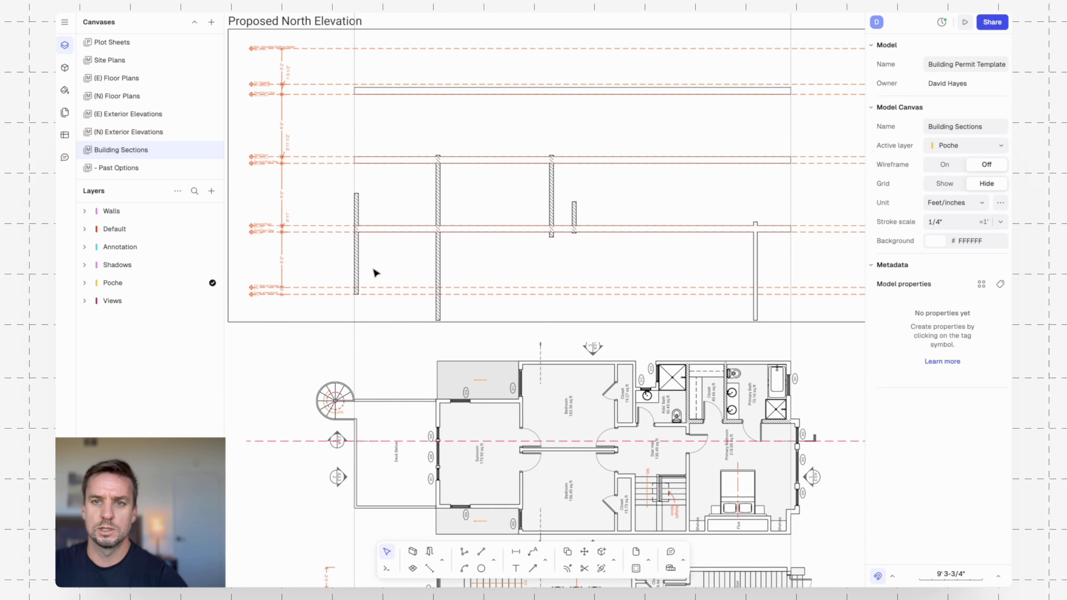
{"action": "middle_click_drag", "start_coordinate": [772, 271], "coordinate": [711, 272]}
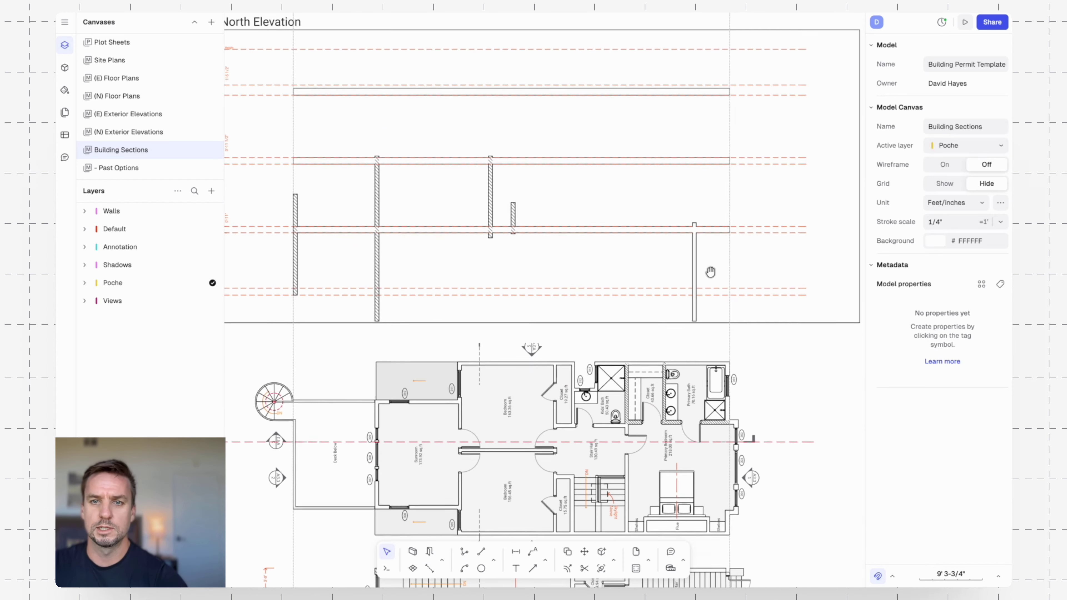
{"action": "left_click", "coordinate": [709, 295]}
{"action": "key", "text": "x"}
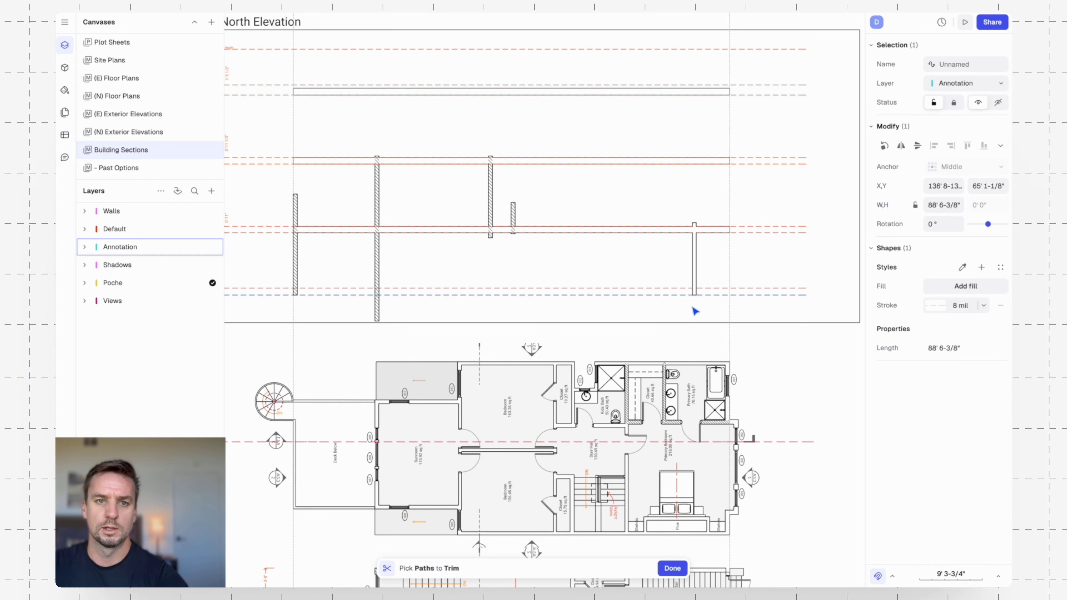
{"action": "left_click", "coordinate": [381, 313]}
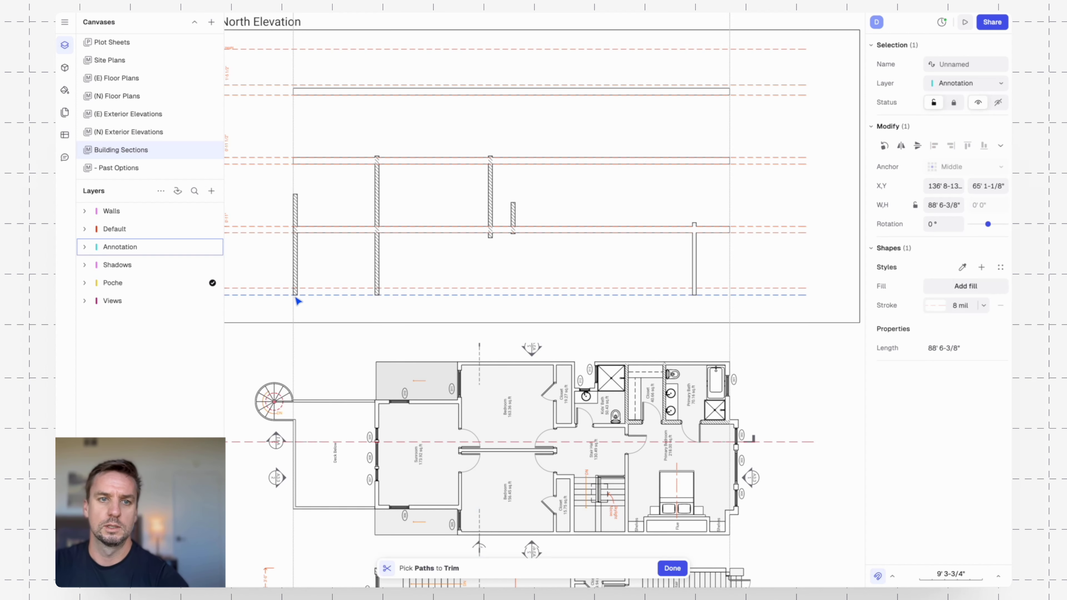
- Extend the rear wall's lower end to meet the lowest level line
{"action": "scroll", "coordinate": [296, 297], "scroll_direction": "up", "scroll_amount": 10}
{"action": "key", "text": "Escape"}
{"action": "middle_click_drag", "start_coordinate": [344, 283], "coordinate": [528, 315]}
{"action": "left_click_drag", "start_coordinate": [574, 306], "coordinate": [530, 364]}
{"action": "type", "text": "ex"}
{"action": "key", "text": "Return"}
{"action": "key", "text": "Escape"}
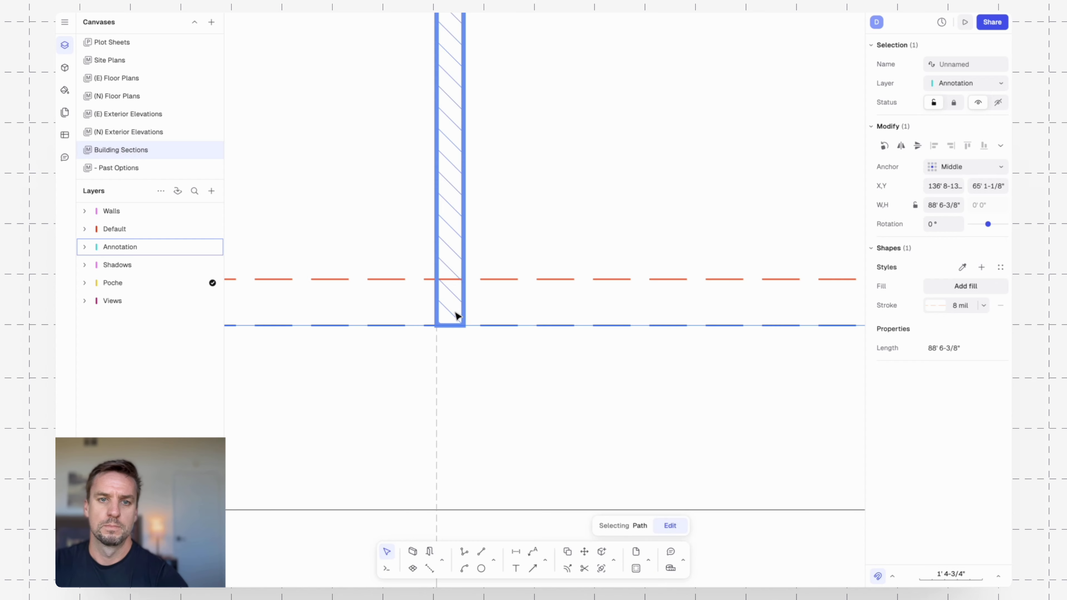
{"action": "left_click", "coordinate": [457, 315]}
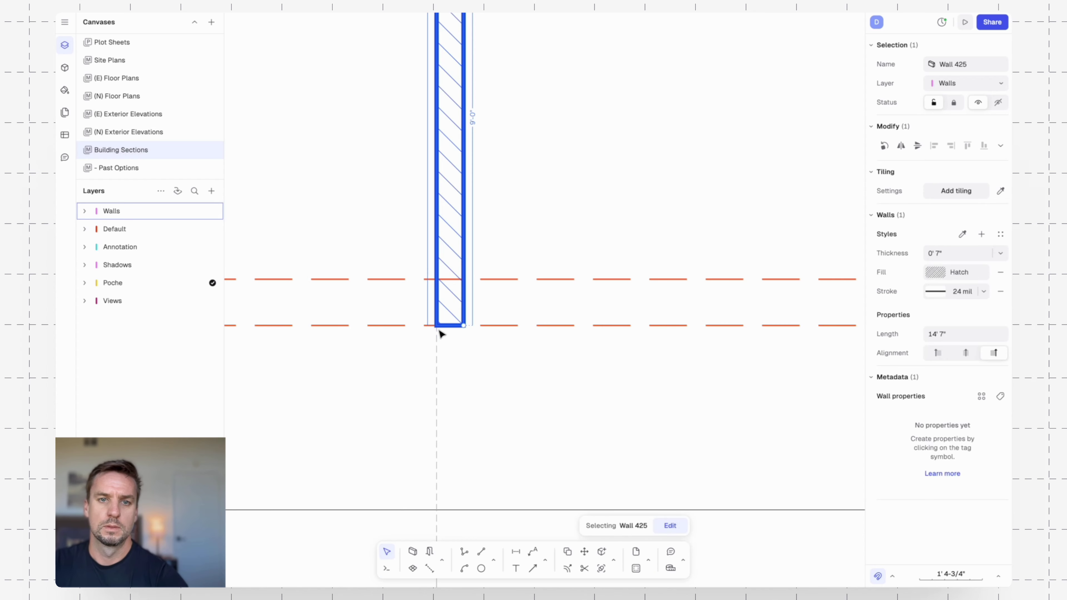
{"action": "left_click", "coordinate": [467, 325]}
{"action": "left_click", "coordinate": [467, 354]}
- Trim all five walls where they rise above the floor poche over the first level
{"action": "scroll", "coordinate": [467, 348], "scroll_direction": "down", "scroll_amount": 10}
{"action": "scroll", "coordinate": [491, 278], "scroll_direction": "up", "scroll_amount": 5}
{"action": "left_click", "coordinate": [481, 297]}
{"action": "middle_click_drag", "start_coordinate": [572, 298], "coordinate": [479, 307]}
{"action": "key", "text": "x"}
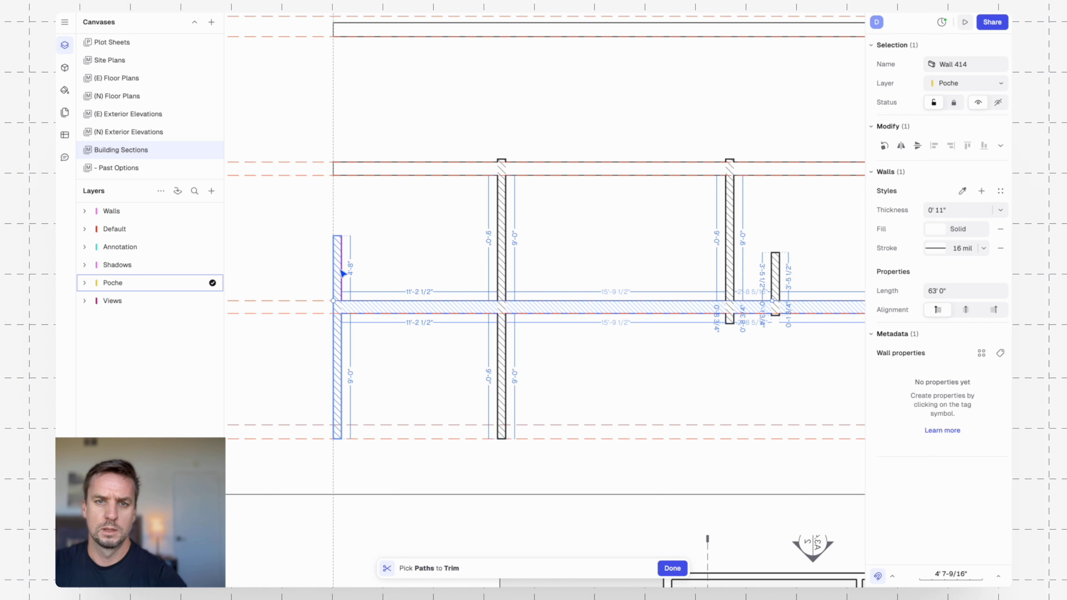
{"action": "left_click", "coordinate": [343, 273]}
{"action": "left_click", "coordinate": [504, 281]}
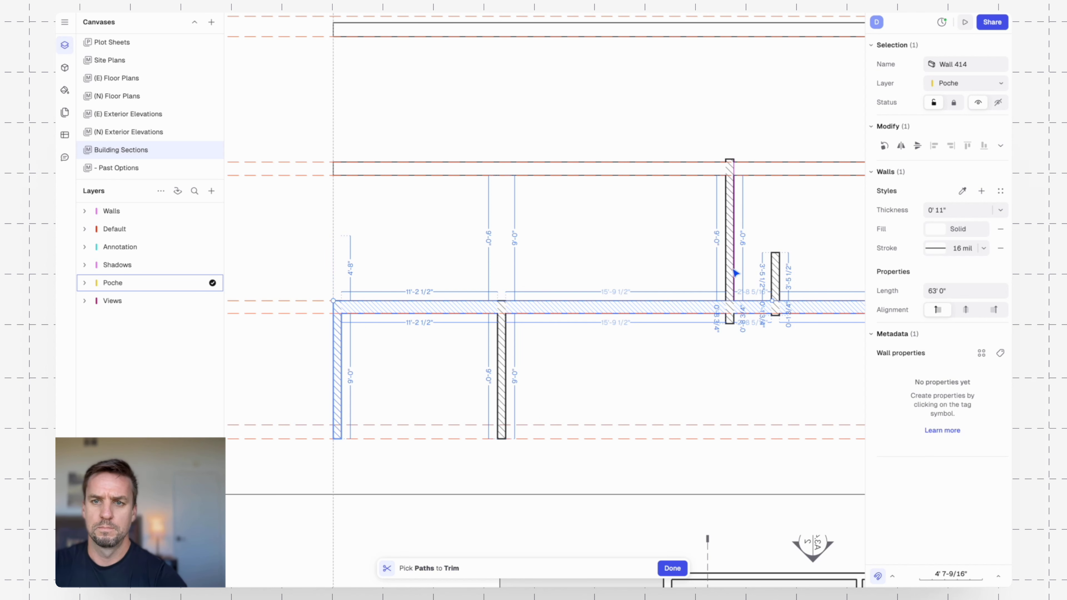
{"action": "left_click", "coordinate": [734, 271]}
{"action": "left_click", "coordinate": [778, 274]}
{"action": "scroll", "coordinate": [590, 196], "scroll_direction": "right", "scroll_amount": 7}
{"action": "scroll", "coordinate": [590, 197], "scroll_direction": "down", "scroll_amount": 1}
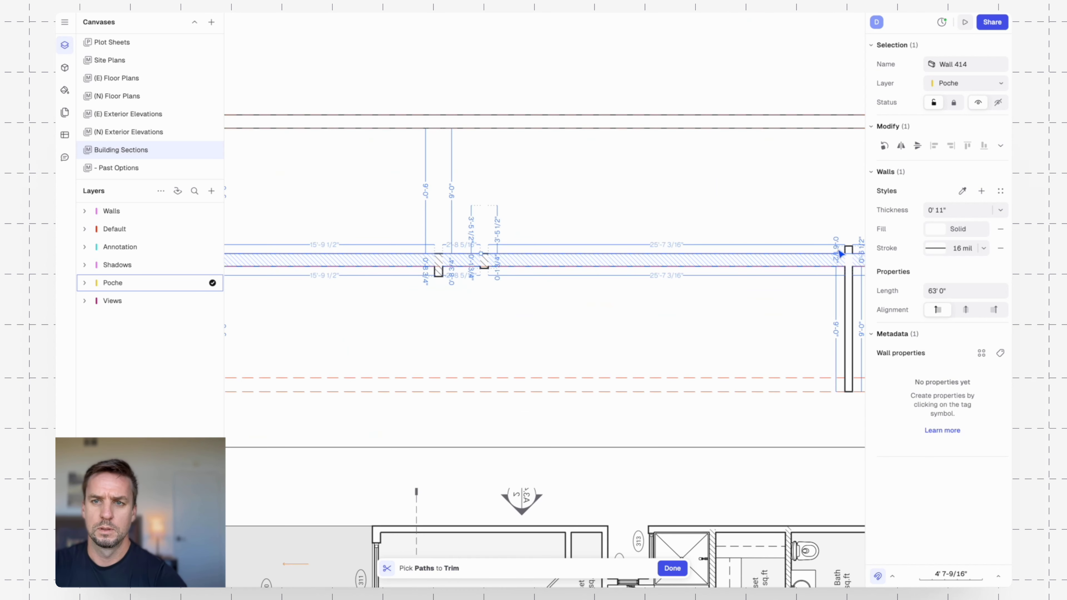
{"action": "left_click", "coordinate": [851, 252]}
{"action": "middle_click_drag", "start_coordinate": [761, 198], "coordinate": [582, 179]}
{"action": "key", "text": "Escape"}
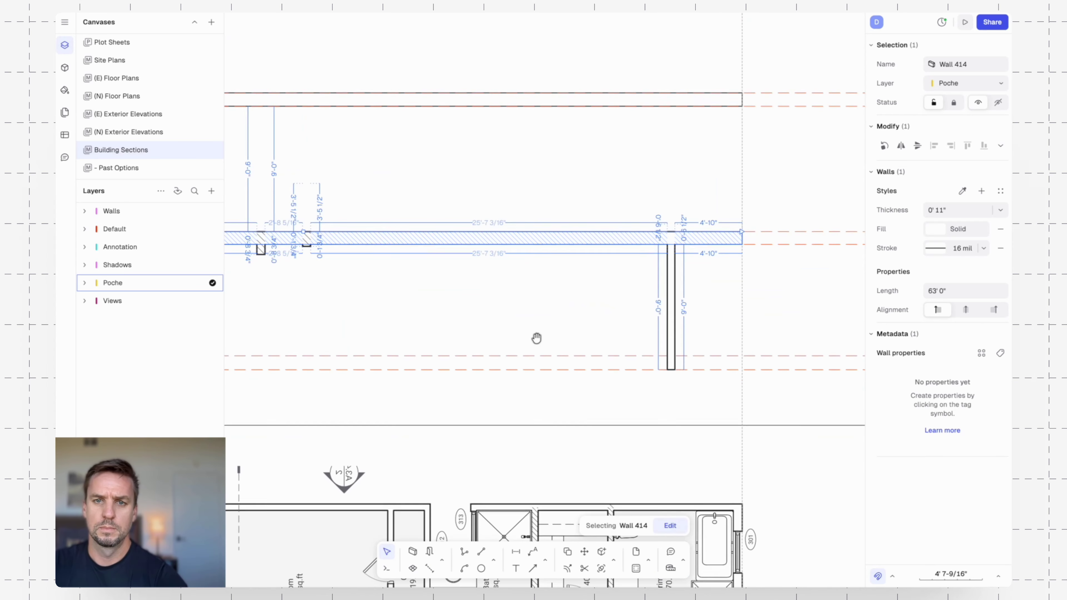
- Extend the two short middle walls down to the lowest level line
{"action": "middle_click_drag", "start_coordinate": [536, 338], "coordinate": [680, 302]}
{"action": "left_click", "coordinate": [619, 336]}
{"action": "key", "text": "ctrl+k"}
{"action": "type", "text": "ext"}
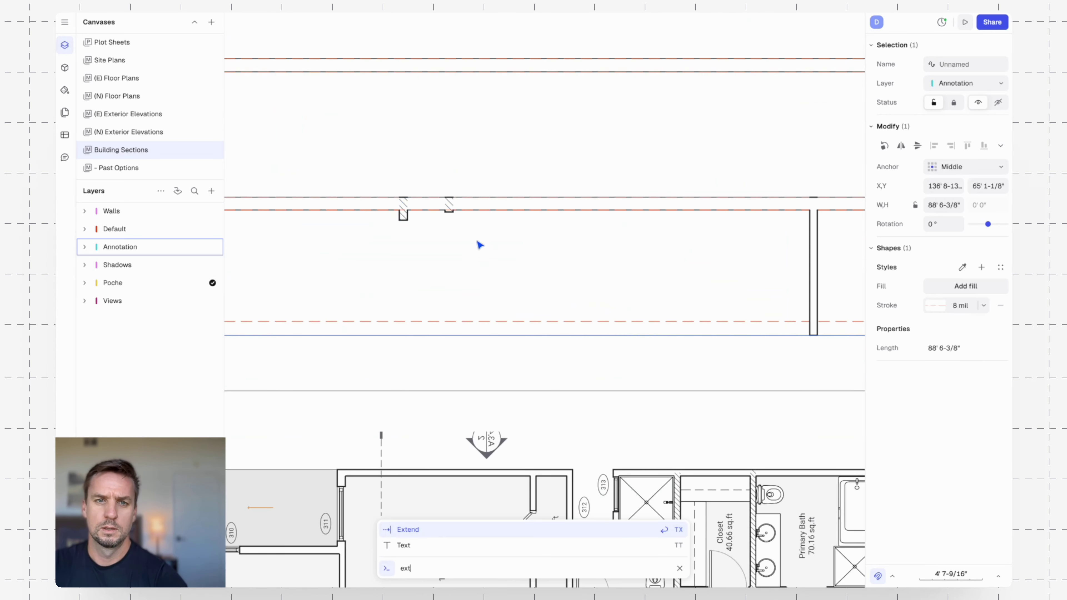
{"action": "key", "text": "Return"}
{"action": "left_click", "coordinate": [454, 218]}
{"action": "left_click", "coordinate": [406, 220]}
{"action": "key", "text": "Escape"}
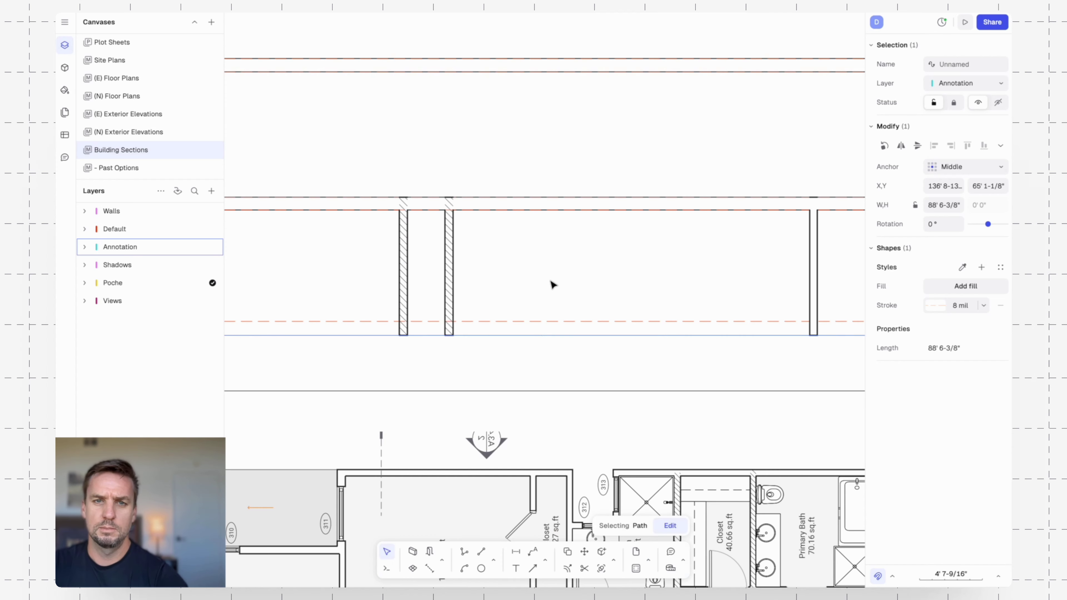
- Replace the hatch fill of the four hatched first-level walls with solid white
{"action": "scroll", "coordinate": [553, 286], "scroll_direction": "down", "scroll_amount": 4}
{"action": "mouse_move", "coordinate": [552, 286]}
{"action": "middle_mouse_down"}
{"action": "mouse_move", "coordinate": [693, 256]}
{"action": "mouse_move", "coordinate": [638, 243]}
{"action": "middle_mouse_up"}
{"action": "key", "text": "Escape"}
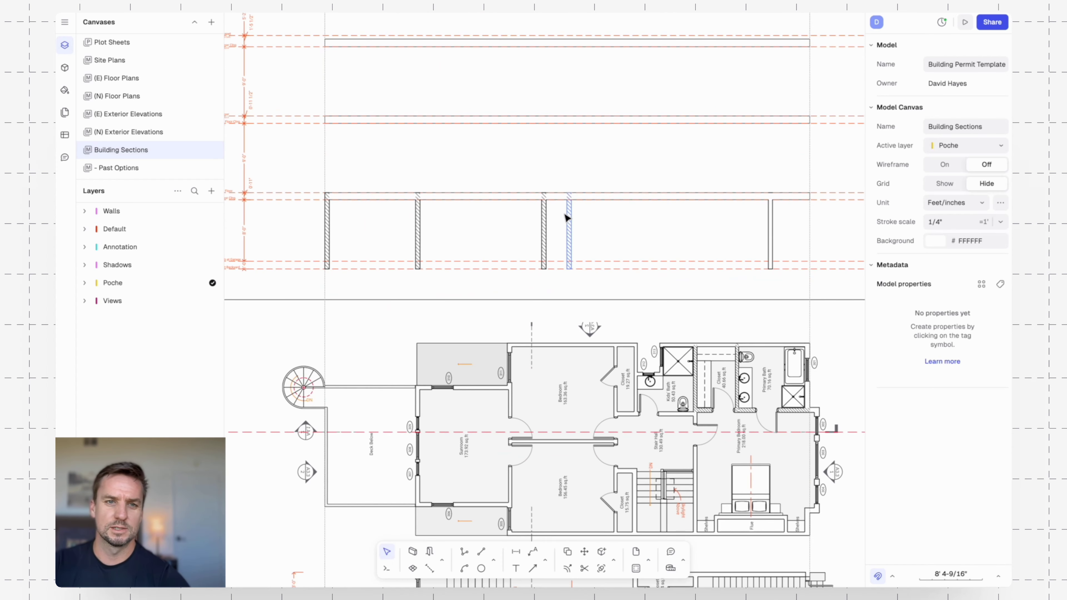
{"action": "left_click", "coordinate": [331, 219]}
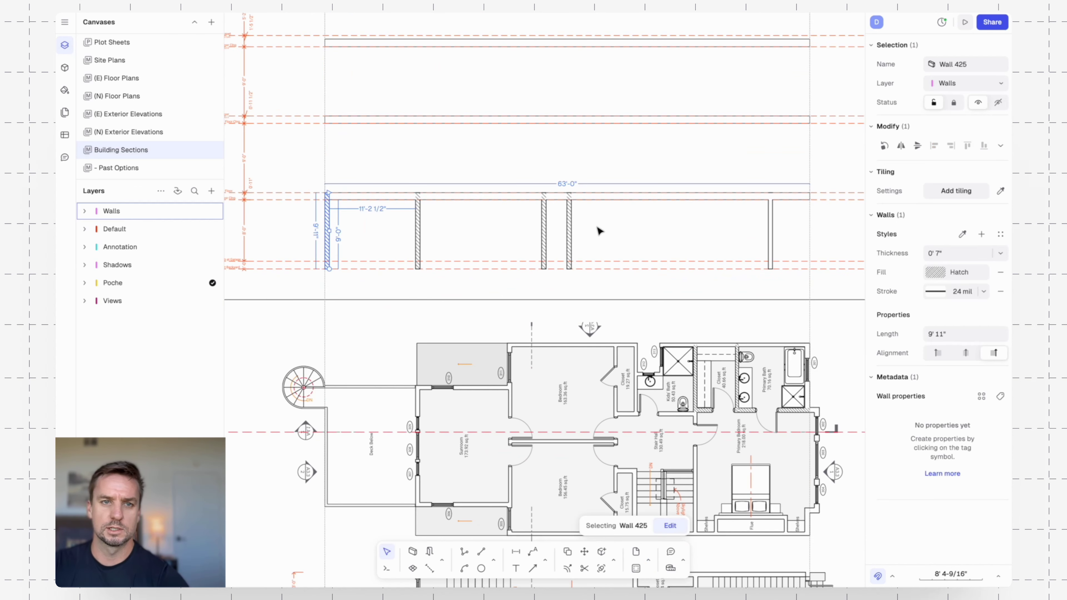
{"action": "left_click_drag", "start_coordinate": [597, 227], "coordinate": [331, 244]}
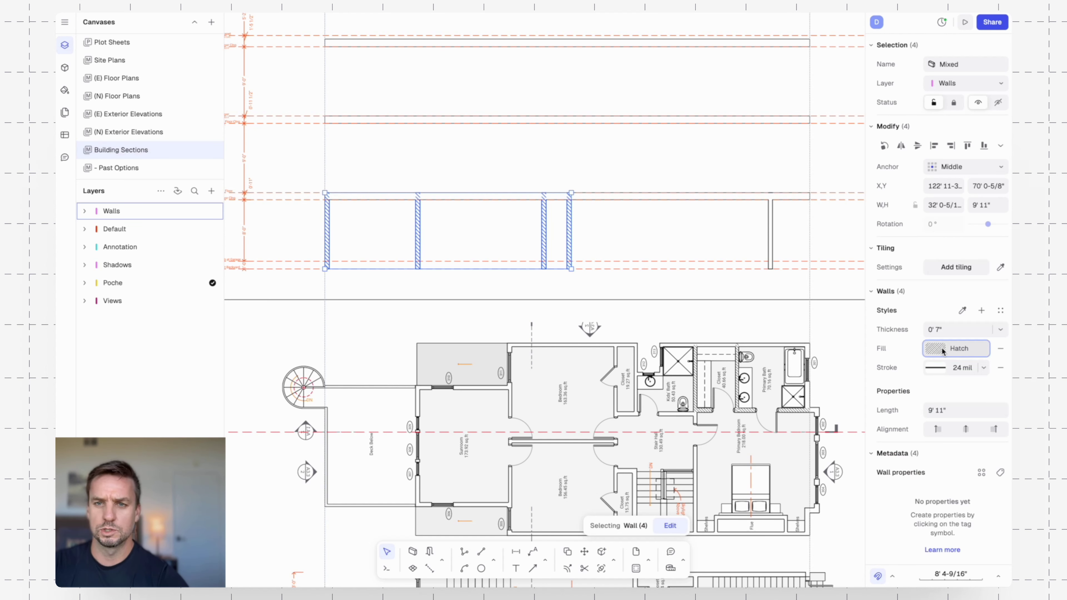
{"action": "left_click", "coordinate": [949, 349]}
{"action": "left_click", "coordinate": [751, 269]}
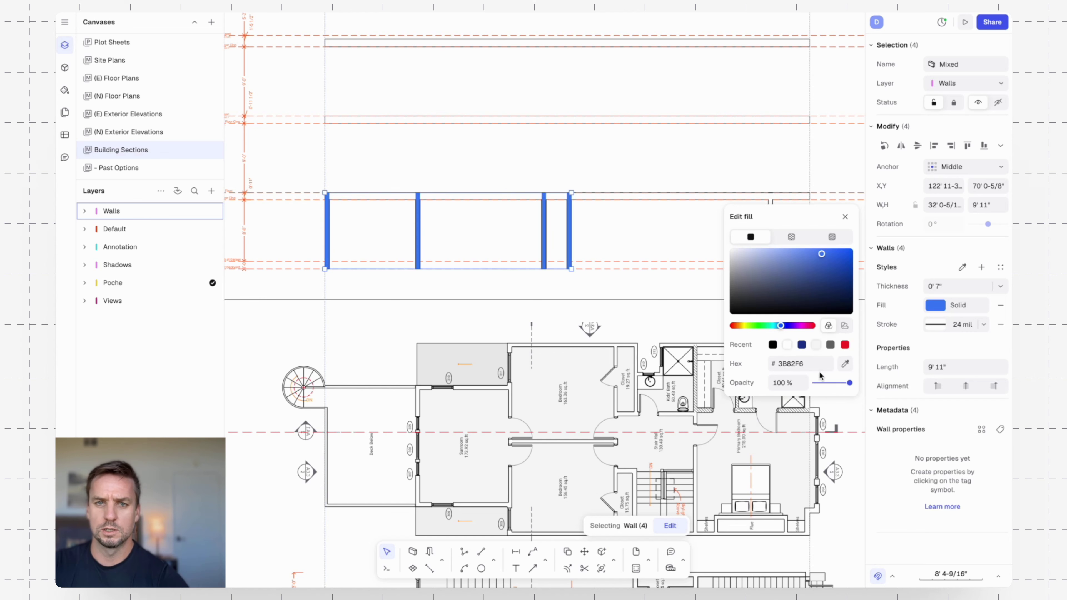
{"action": "left_click", "coordinate": [789, 346]}
{"action": "left_click", "coordinate": [604, 232]}
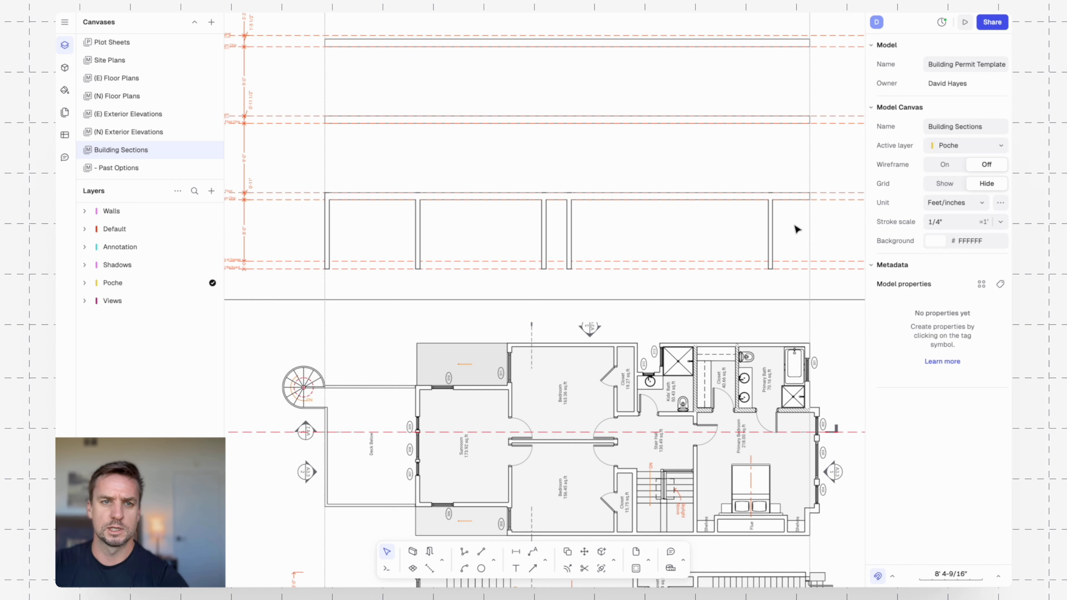
- Set the stroke of all five first-level section walls to 16 mil
{"action": "left_click_drag", "start_coordinate": [797, 229], "coordinate": [330, 240]}
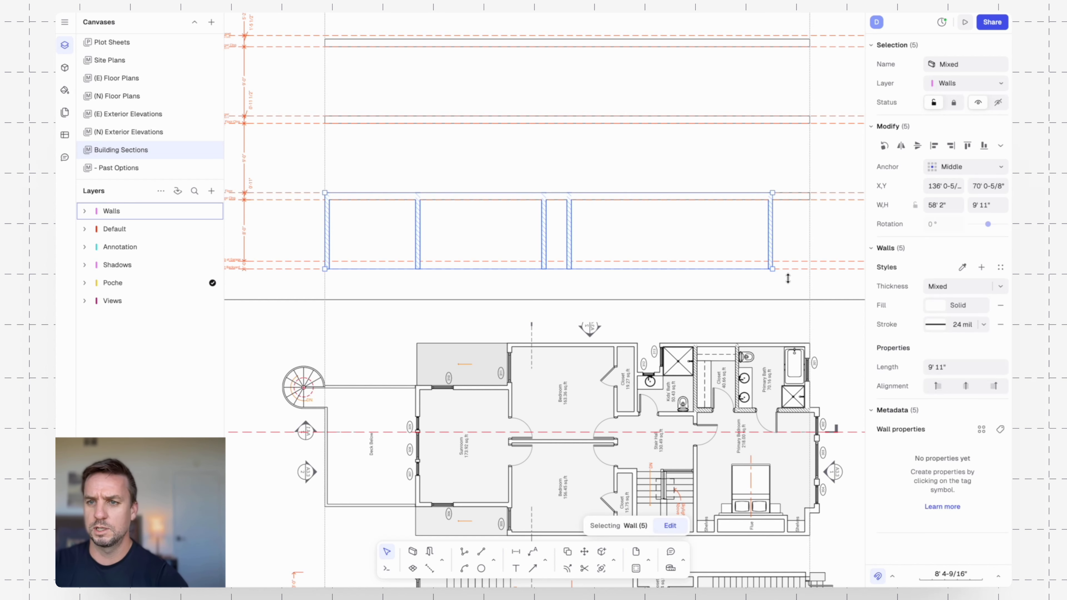
{"action": "left_click", "coordinate": [964, 325]}
{"action": "type", "text": "16"}
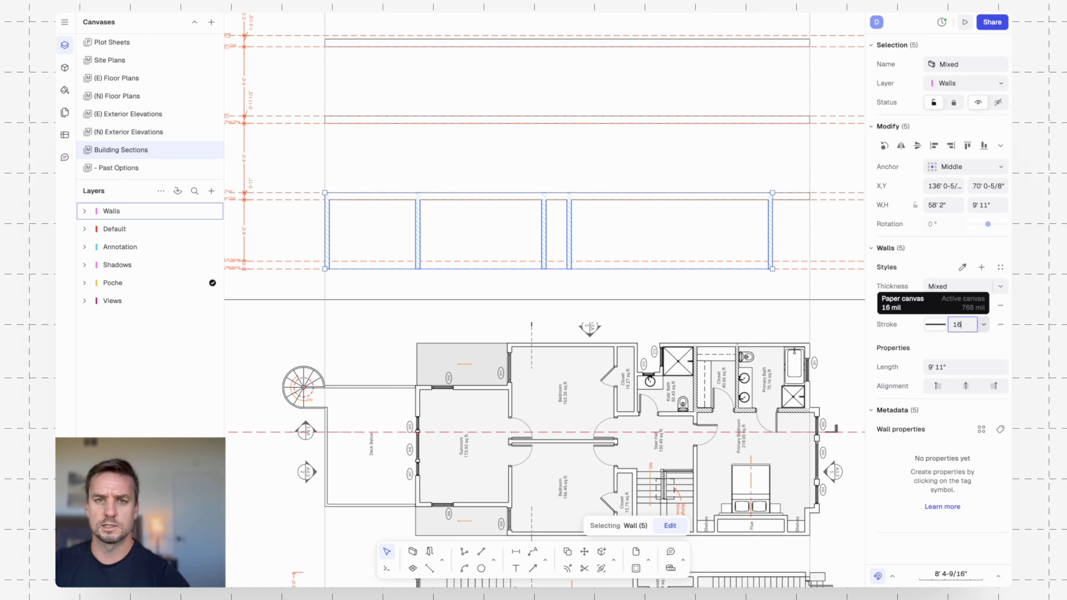
{"action": "key", "text": "Return"}
{"action": "key", "text": "Escape"}
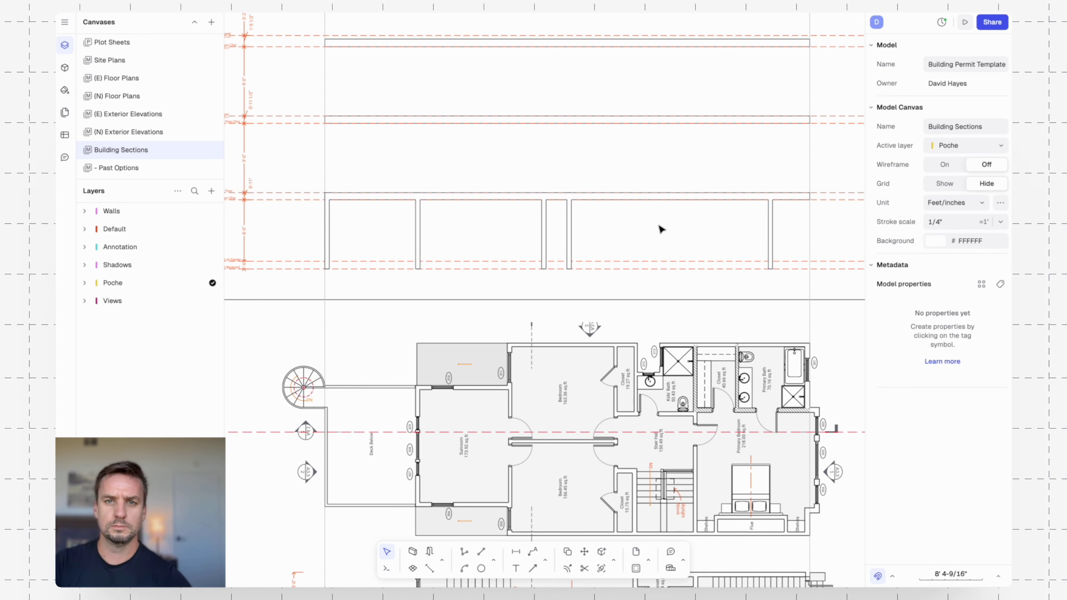
- On the (N) Floor Plans canvas, select the Second Level's five cross walls, from the Living Room's front wall to the Office's rear wall
{"action": "middle_click_drag", "start_coordinate": [664, 153], "coordinate": [632, 201]}
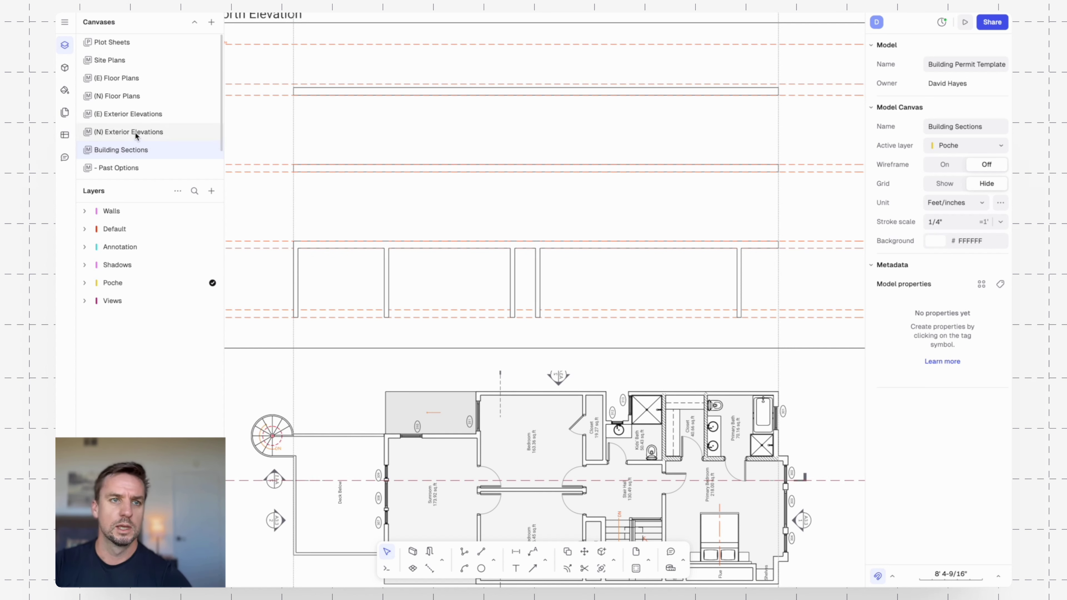
{"action": "left_click", "coordinate": [122, 97]}
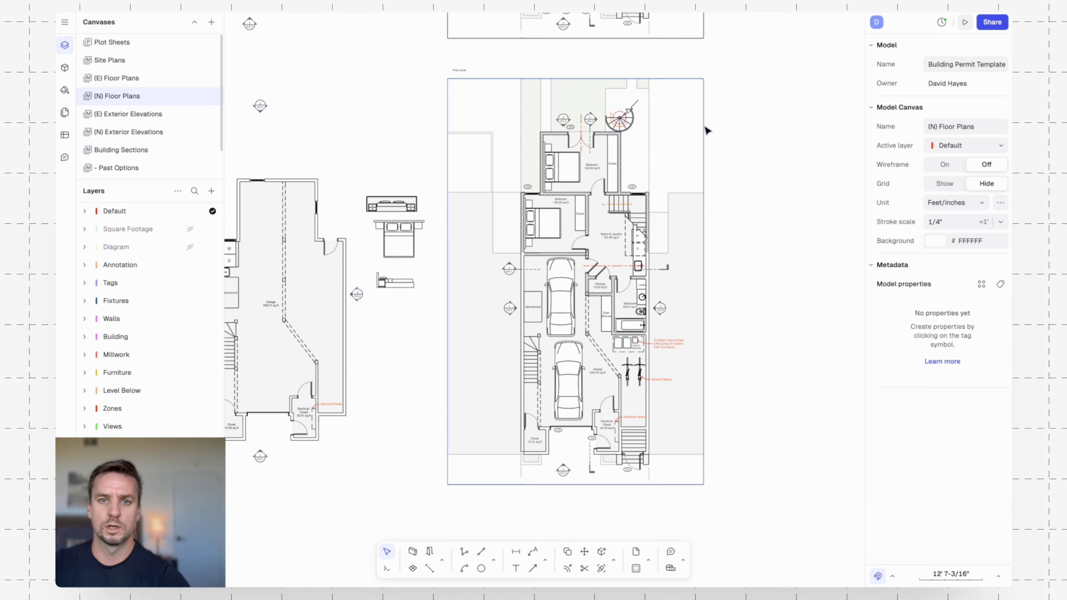
{"action": "middle_click_drag", "start_coordinate": [757, 83], "coordinate": [708, 400]}
{"action": "scroll", "coordinate": [524, 248], "scroll_direction": "up", "scroll_amount": 4}
{"action": "middle_click_drag", "start_coordinate": [608, 188], "coordinate": [597, 241]}
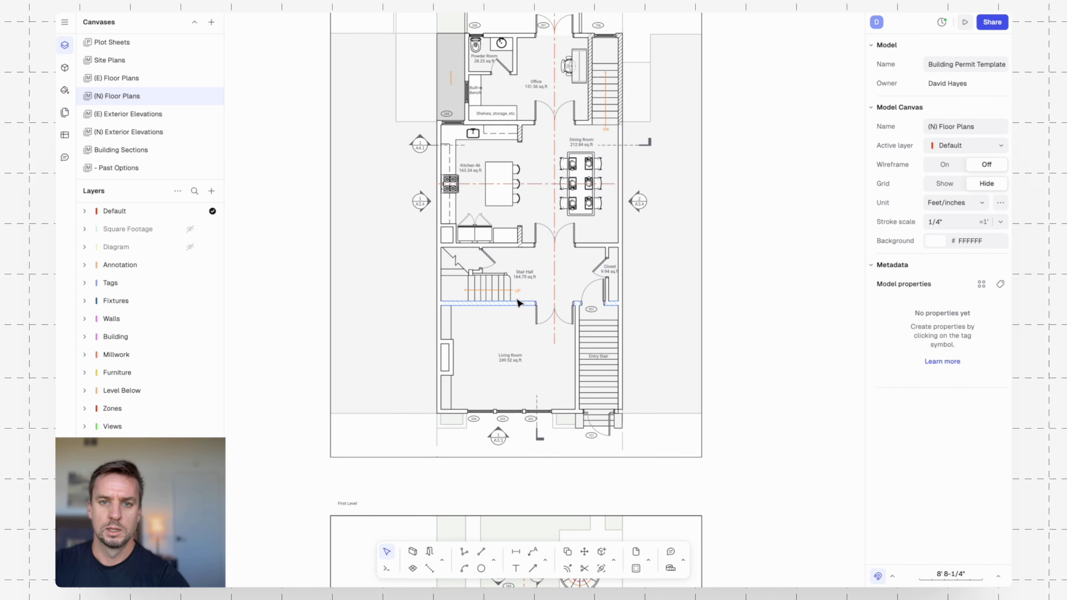
{"action": "left_click", "coordinate": [568, 416]}
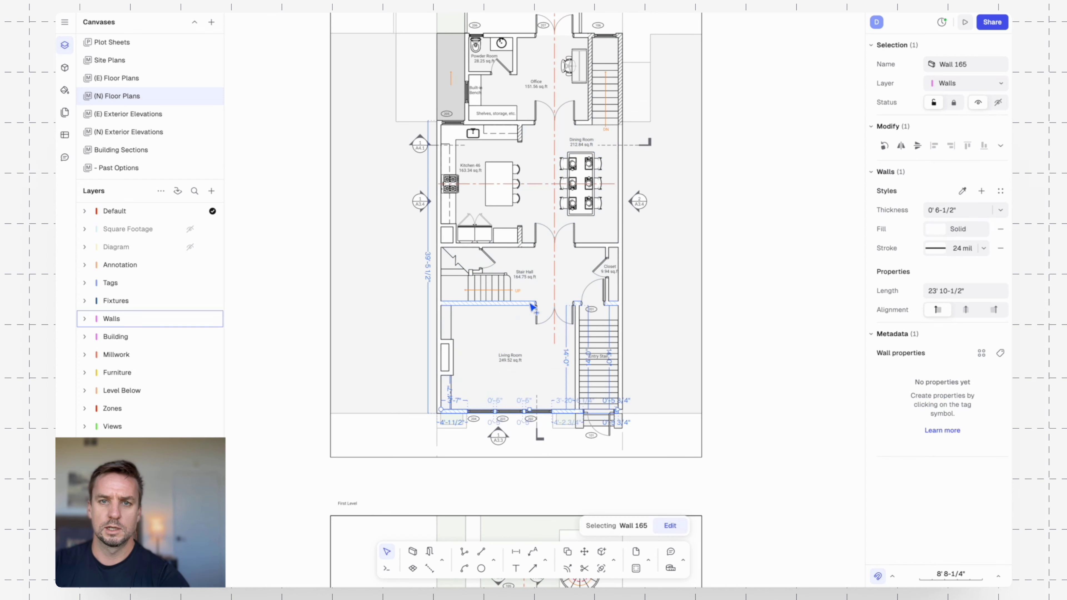
{"action": "left_click", "coordinate": [531, 304], "text": "shift"}
{"action": "left_click", "coordinate": [594, 244], "text": "shift"}
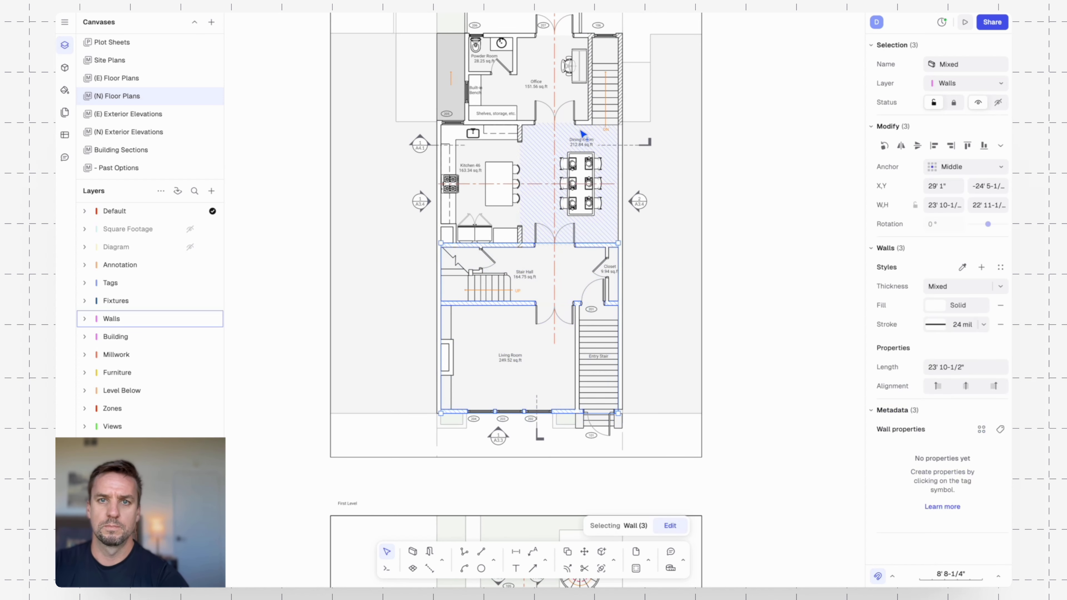
{"action": "scroll", "coordinate": [582, 125], "scroll_direction": "up", "scroll_amount": 5}
{"action": "left_click", "coordinate": [589, 252], "text": "shift"}
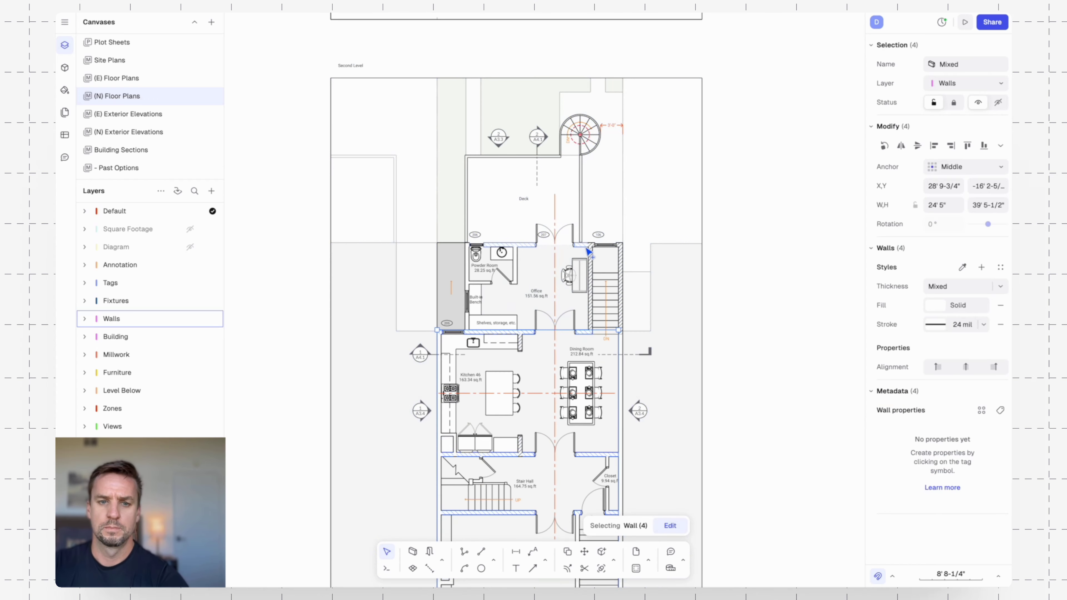
{"action": "left_click", "coordinate": [588, 248], "text": "shift"}
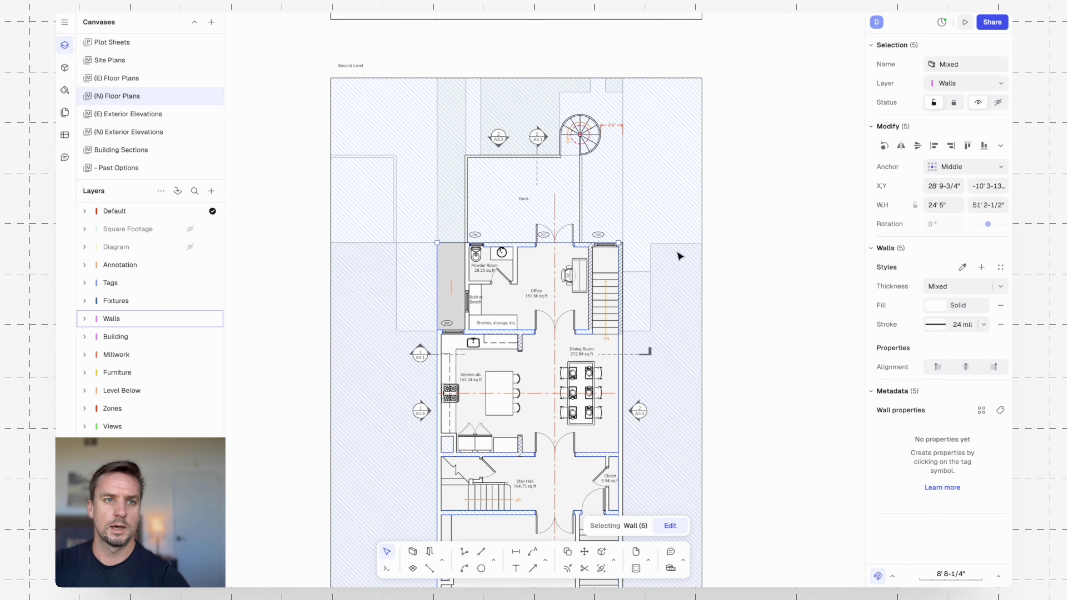
- Copy the five Second Level walls onto the Building Sections canvas beside the section view and rotate them a quarter turn to vertical
{"action": "left_click", "coordinate": [121, 150]}
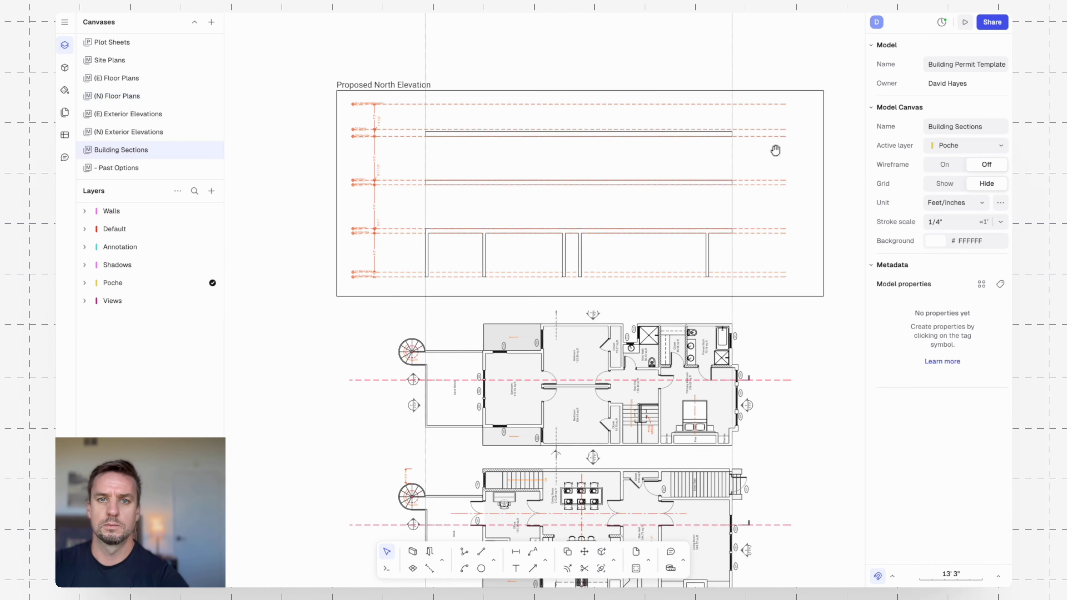
{"action": "left_click_drag", "start_coordinate": [572, 232], "coordinate": [793, 173]}
{"action": "left_click_drag", "start_coordinate": [827, 109], "coordinate": [705, 207]}
- Move the five Second Level walls into the section view so the front wall lines up with the front building line
{"action": "key", "text": "m"}
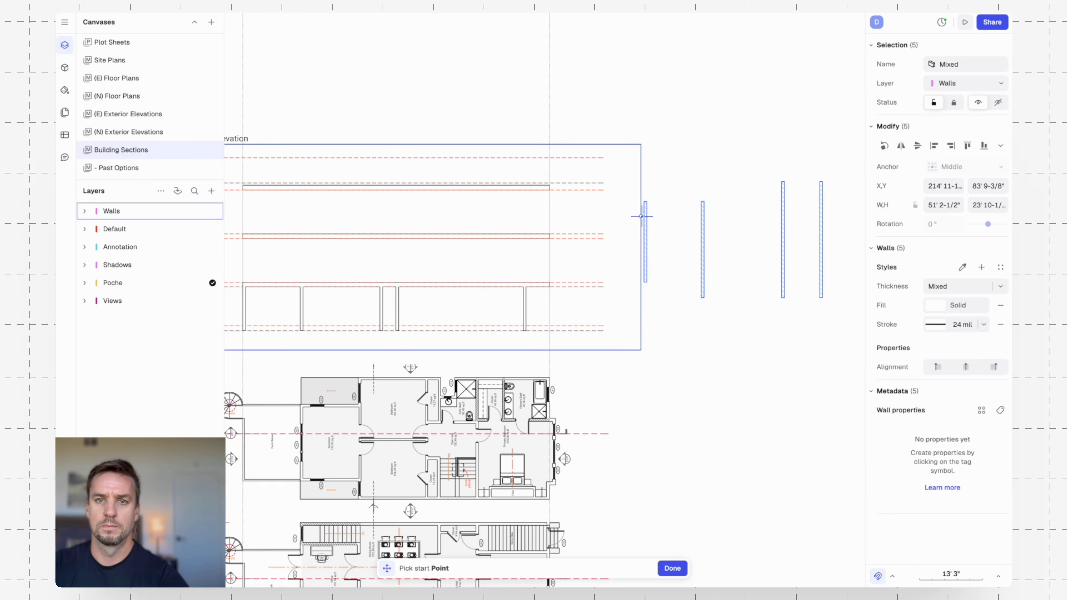
{"action": "middle_click_drag", "start_coordinate": [734, 222], "coordinate": [515, 207]}
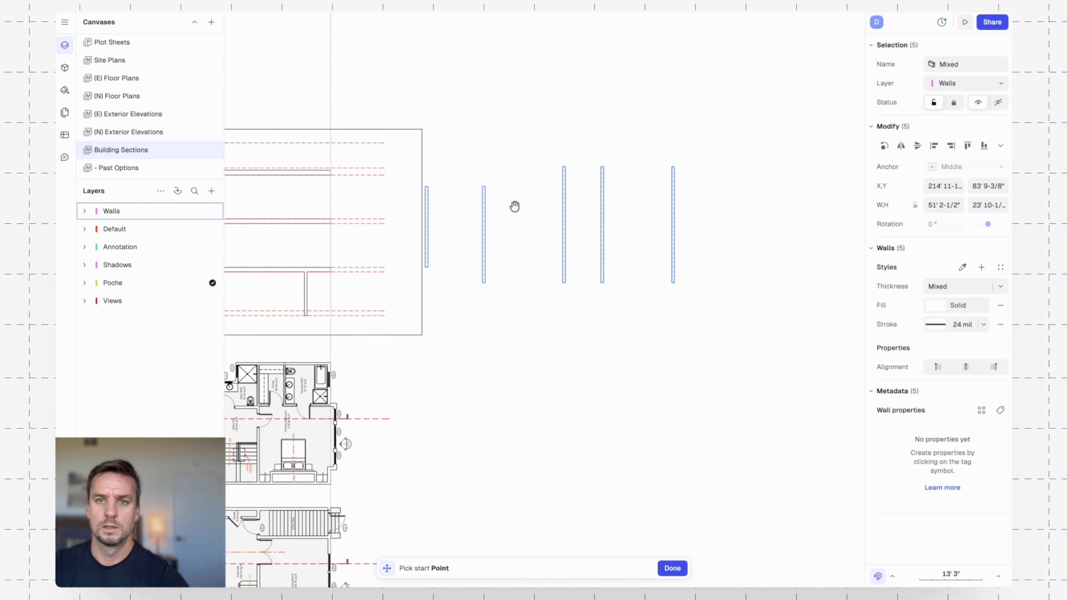
{"action": "left_click", "coordinate": [675, 200]}
{"action": "middle_click_drag", "start_coordinate": [456, 231], "coordinate": [756, 205]}
{"action": "left_click", "coordinate": [633, 177]}
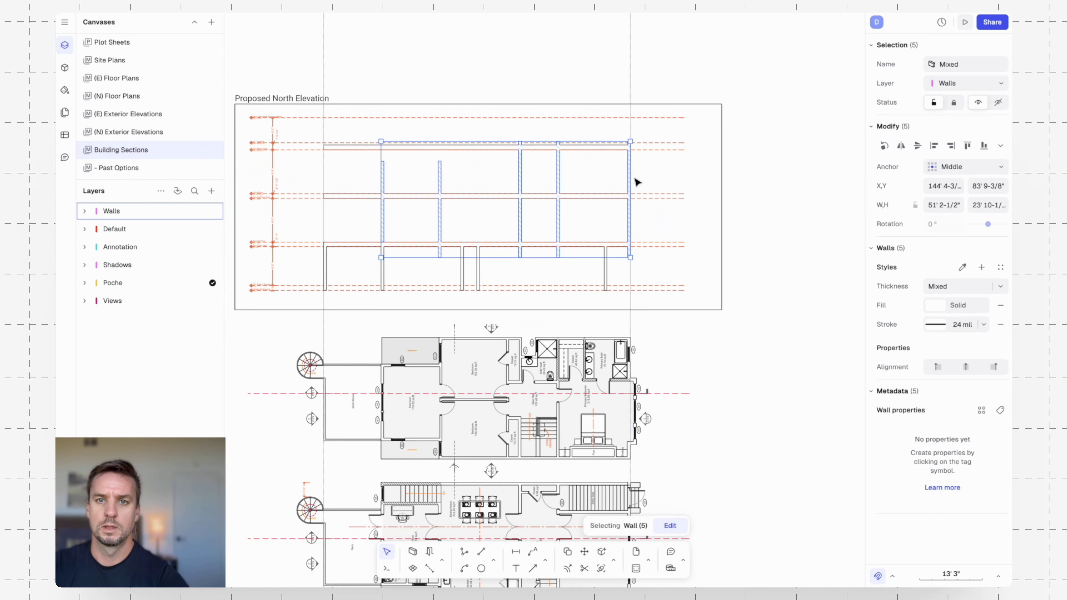
- Trim the front wall's lower end where it projects below the Second Level floor poche
{"action": "left_click", "coordinate": [639, 233]}
{"action": "scroll", "coordinate": [631, 238], "scroll_direction": "up", "scroll_amount": 3}
{"action": "left_click", "coordinate": [620, 250]}
{"action": "type", "text": "tr"}
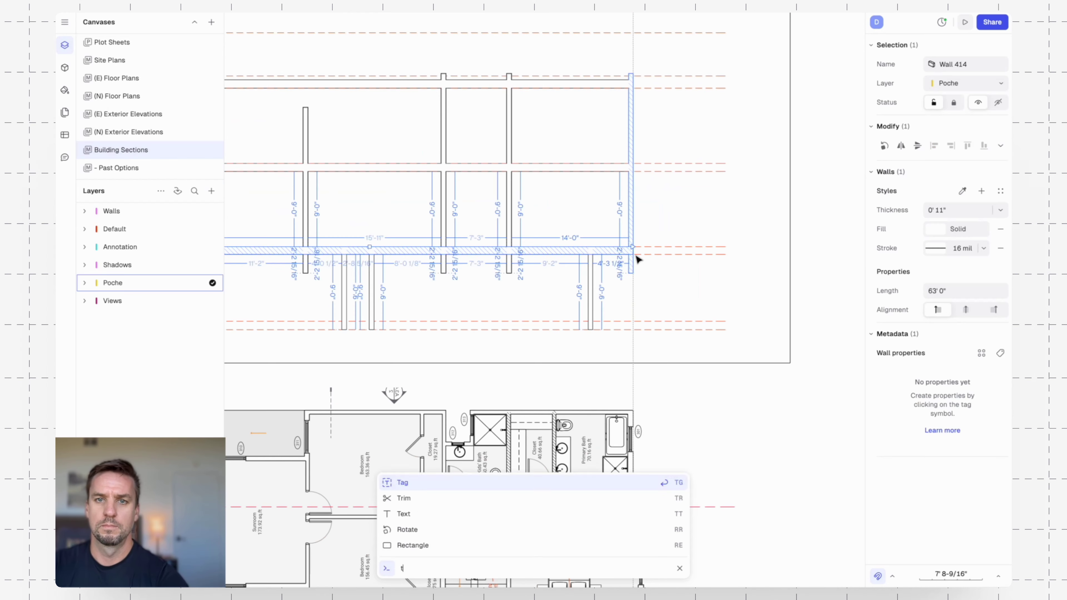
{"action": "key", "text": "Return"}
{"action": "middle_click_drag", "start_coordinate": [655, 272], "coordinate": [798, 273]}
{"action": "key", "text": "Escape"}
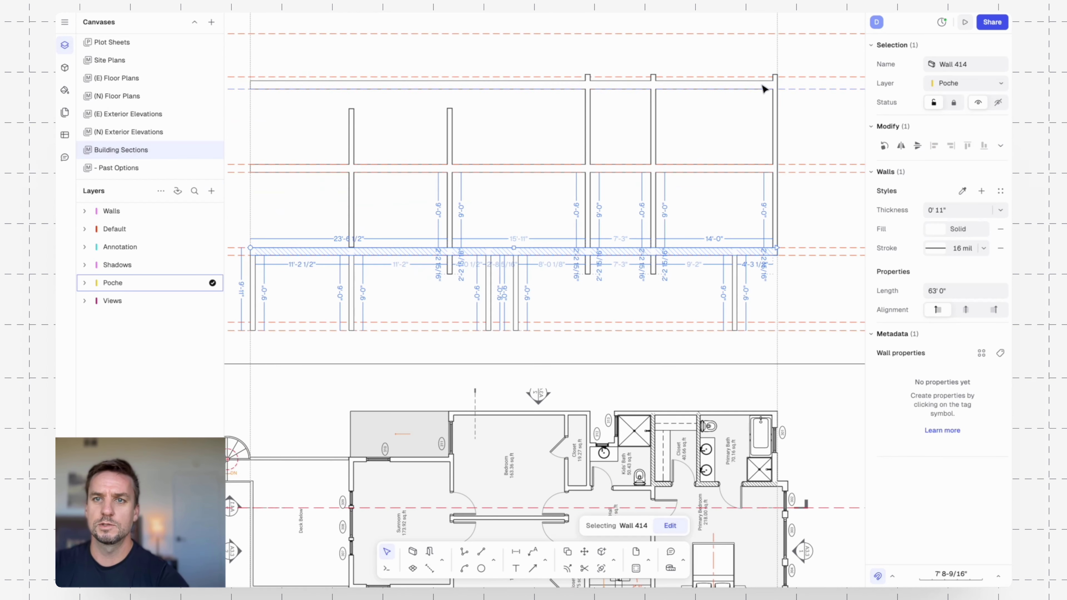
- Lower the top end of the front wall to the upper dashed roof-level line
{"action": "left_click", "coordinate": [762, 86]}
{"action": "left_click", "coordinate": [797, 75]}
{"action": "scroll", "coordinate": [781, 86], "scroll_direction": "up", "scroll_amount": 3}
{"action": "scroll", "coordinate": [783, 89], "scroll_direction": "up", "scroll_amount": 2}
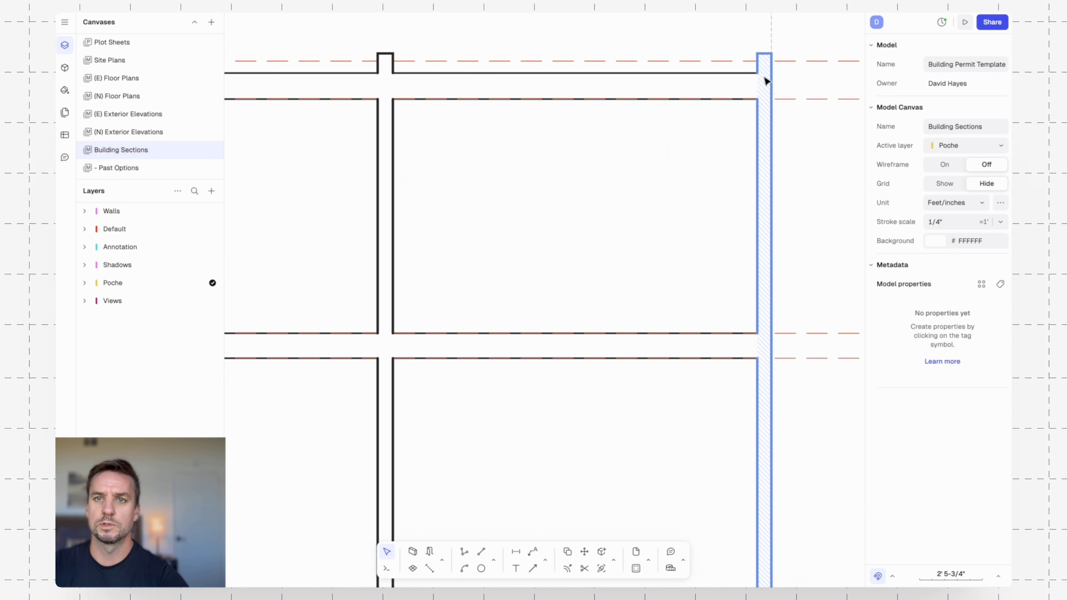
{"action": "left_click", "coordinate": [762, 76]}
{"action": "left_click_drag", "start_coordinate": [757, 73], "coordinate": [757, 62]}
{"action": "key", "text": "Escape"}
- Trim the lower ends of the other four Second Level walls where they project below the Second Level floor poche
{"action": "scroll", "coordinate": [697, 93], "scroll_direction": "down", "scroll_amount": 5}
{"action": "middle_click_drag", "start_coordinate": [627, 117], "coordinate": [699, 94]}
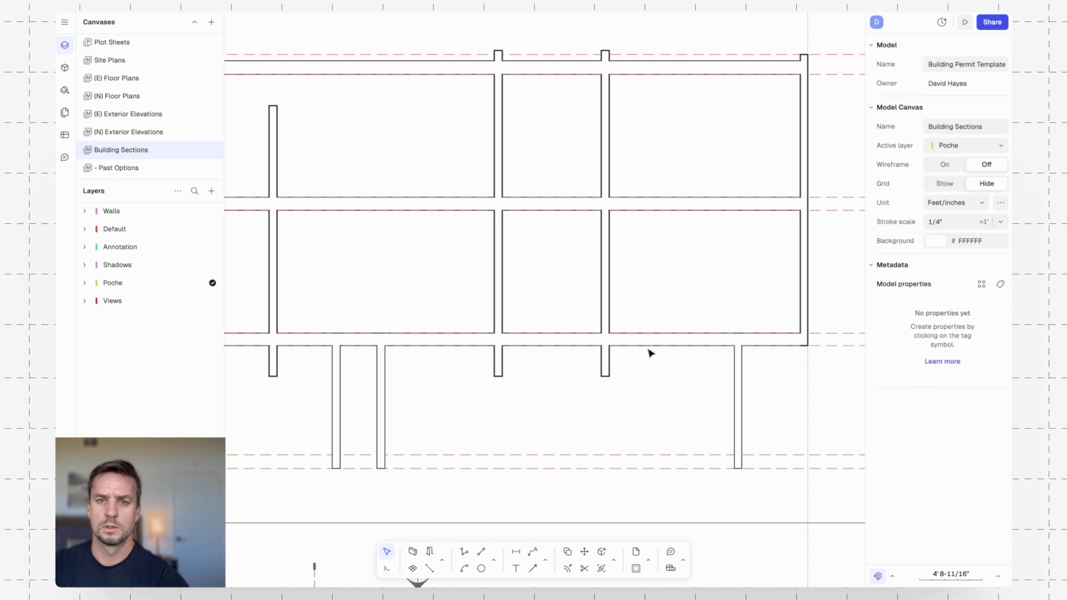
{"action": "left_click", "coordinate": [645, 340]}
{"action": "type", "text": "tr"}
{"action": "key", "text": "Return"}
{"action": "left_click_drag", "start_coordinate": [638, 361], "coordinate": [491, 375]}
{"action": "middle_click_drag", "start_coordinate": [520, 377], "coordinate": [771, 369]}
{"action": "left_click_drag", "start_coordinate": [561, 362], "coordinate": [516, 373]}
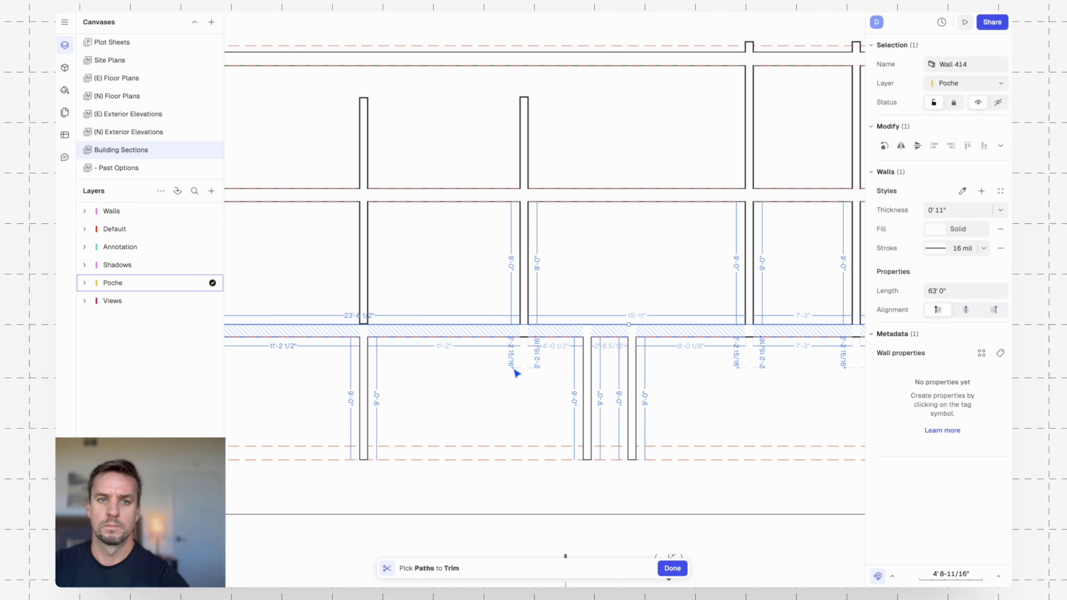
{"action": "key", "text": "Escape"}
{"action": "type", "text": "ext"}
{"action": "key", "text": "Return"}
{"action": "key", "text": "Escape"}
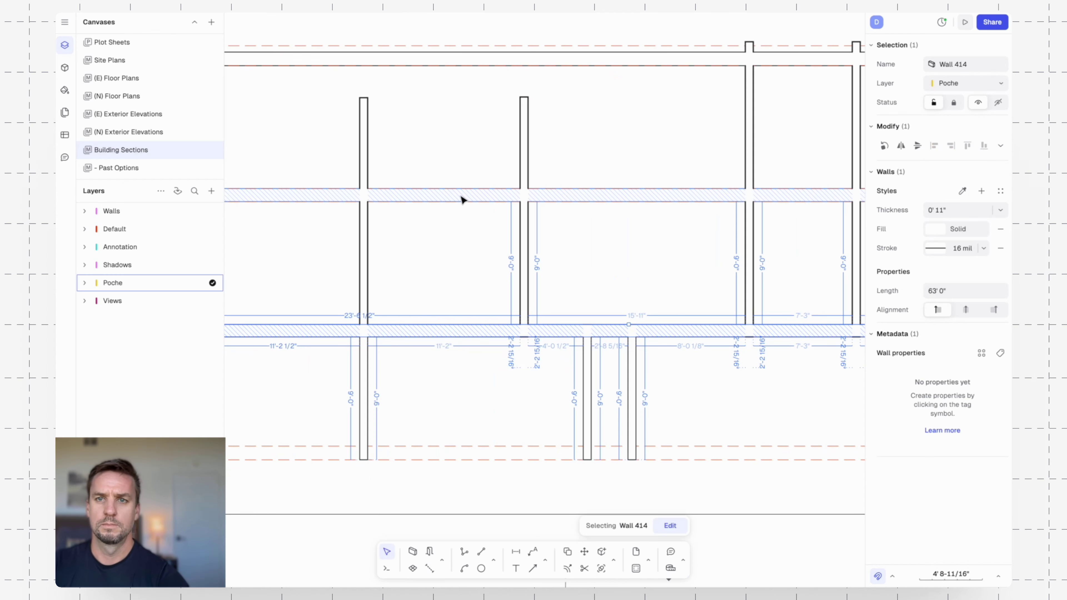
- Trim off the three rearmost walls above the floor poche that caps the Second Level
{"action": "left_click", "coordinate": [463, 198]}
{"action": "type", "text": "tr"}
{"action": "key", "text": "Return"}
{"action": "left_click_drag", "start_coordinate": [797, 155], "coordinate": [340, 173]}
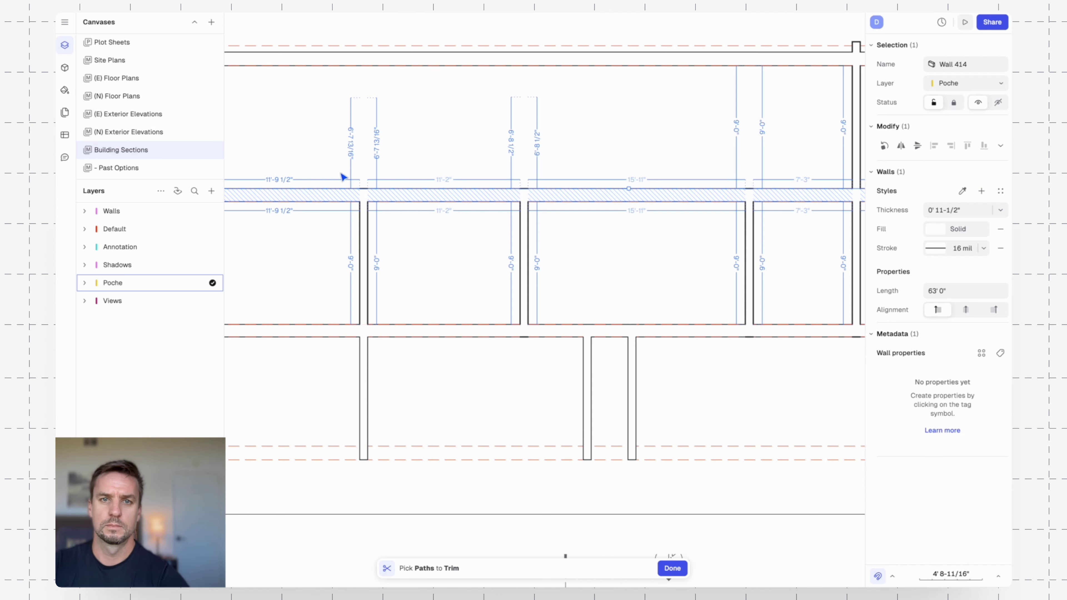
{"action": "key", "text": "Escape"}
- Set the stroke of all five Second Level section walls to 16 mil
{"action": "scroll", "coordinate": [514, 152], "scroll_direction": "down", "scroll_amount": 5}
{"action": "left_click", "coordinate": [741, 212]}
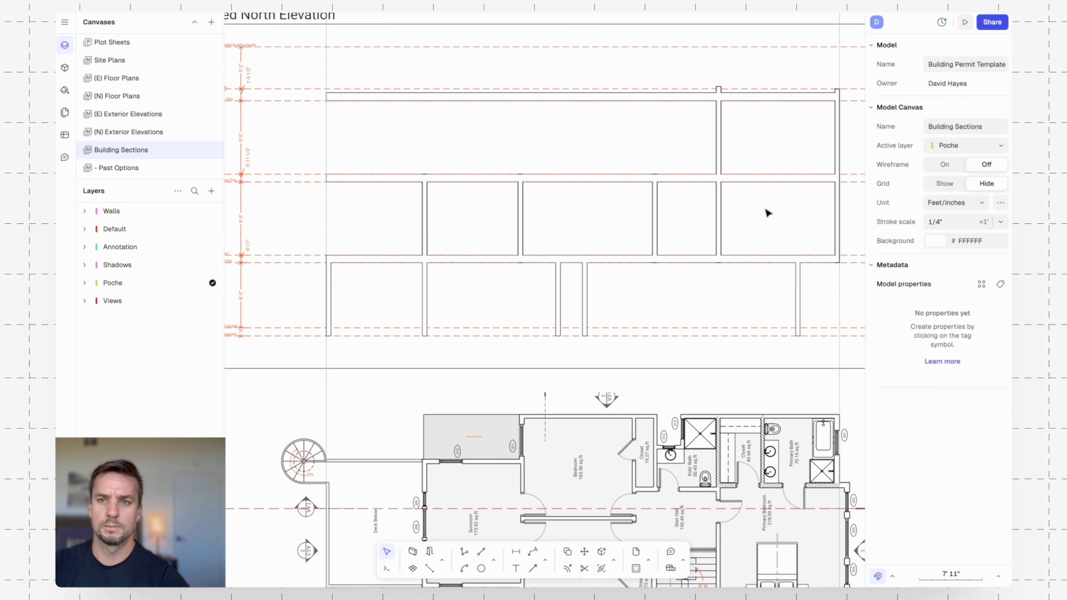
{"action": "left_click_drag", "start_coordinate": [767, 213], "coordinate": [414, 229]}
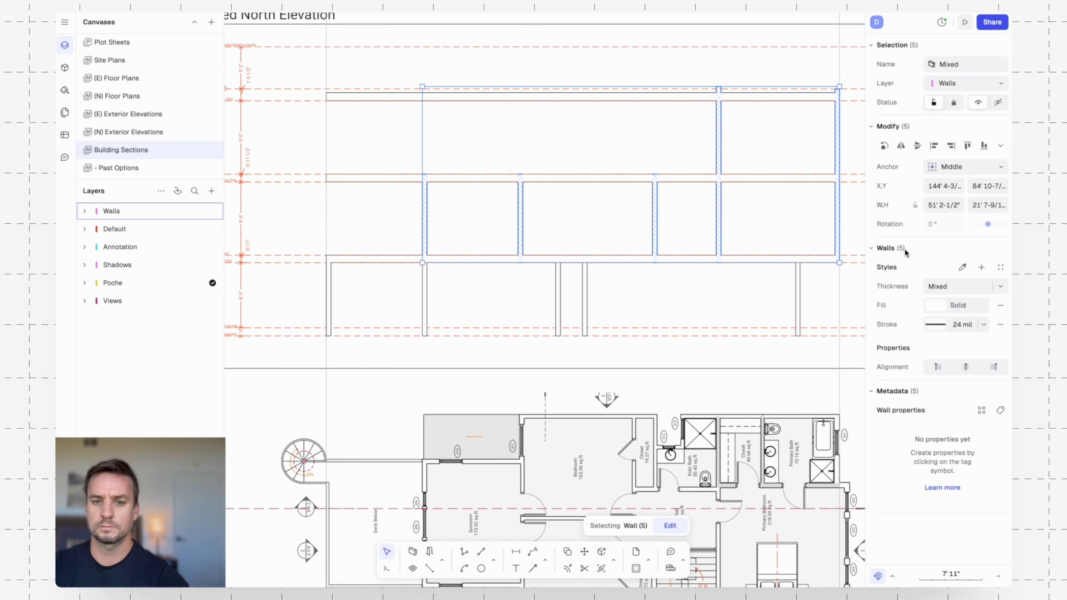
{"action": "left_click", "coordinate": [962, 324]}
{"action": "type", "text": "16"}
{"action": "key", "text": "Return"}
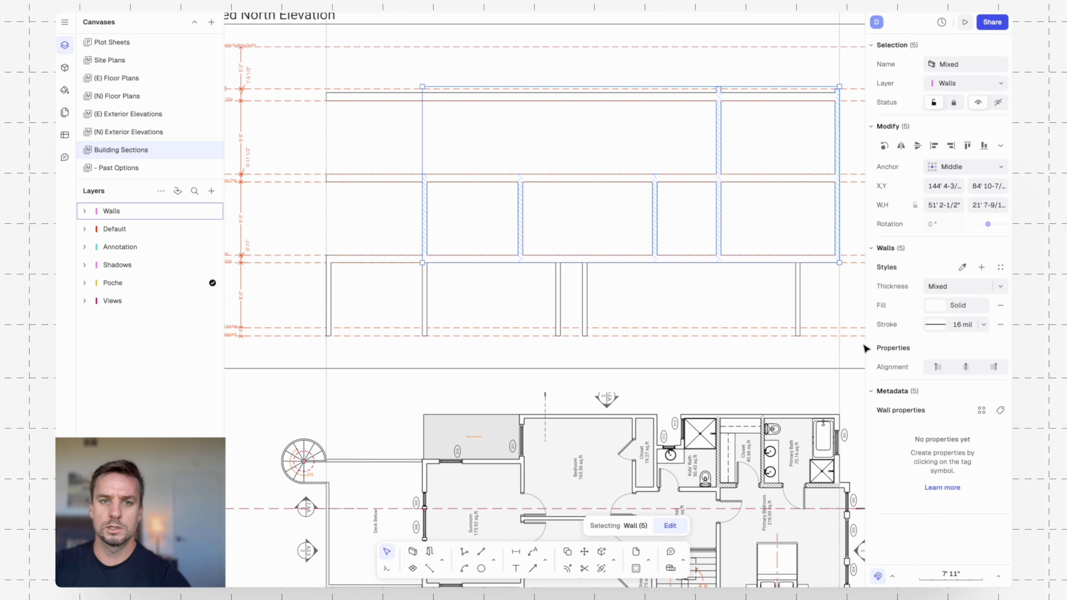
{"action": "left_click", "coordinate": [740, 318]}
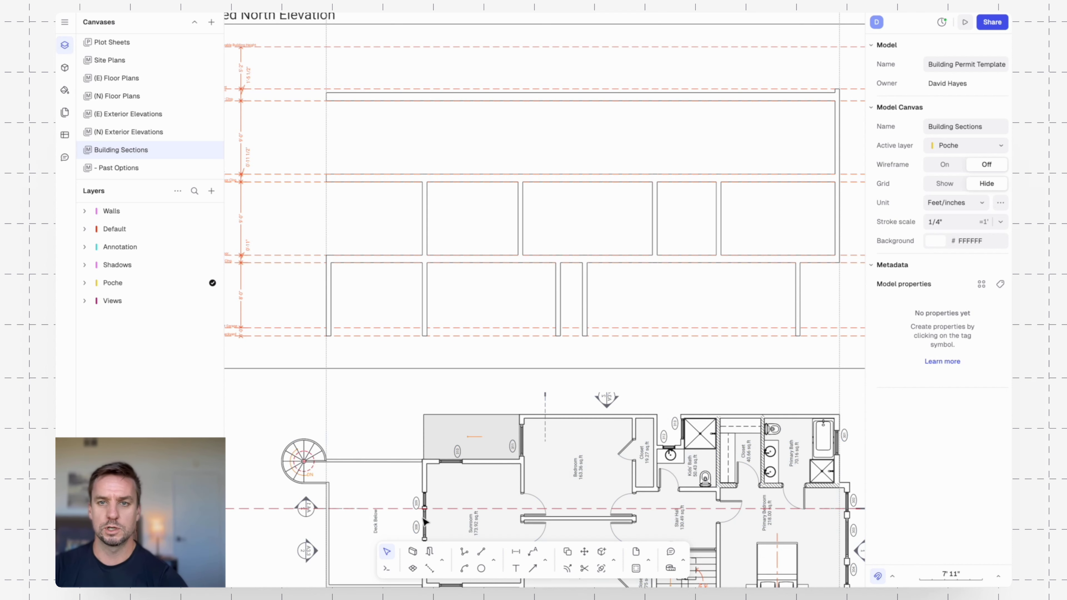
- Create zones in the four enclosed Second Level rooms of the section, from the front room to the rear room
{"action": "left_click", "coordinate": [412, 569]}
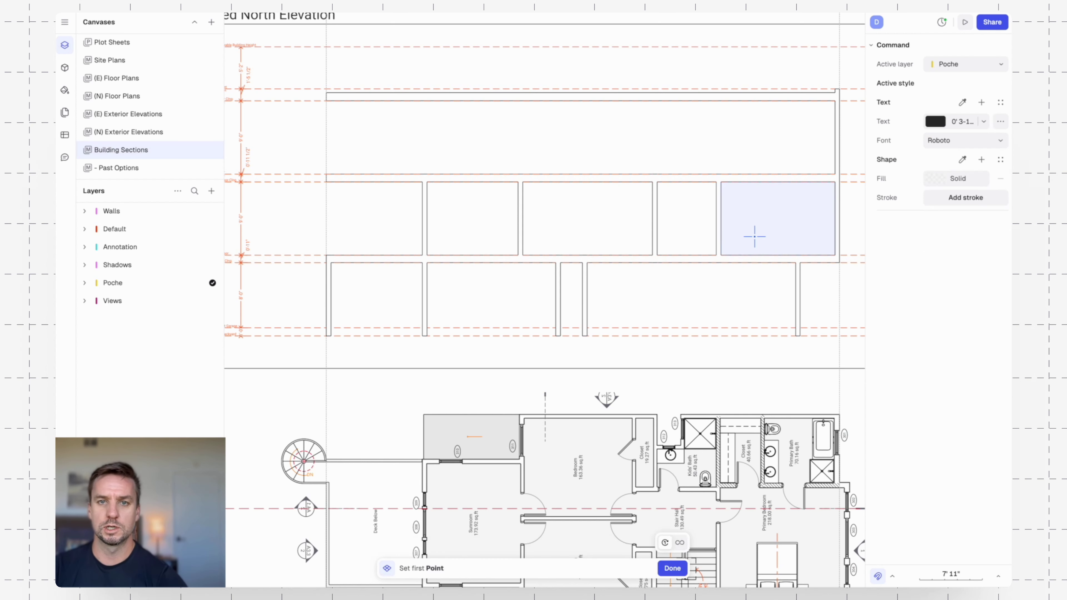
{"action": "left_click", "coordinate": [753, 236]}
{"action": "left_click", "coordinate": [693, 228]}
{"action": "left_click", "coordinate": [612, 228]}
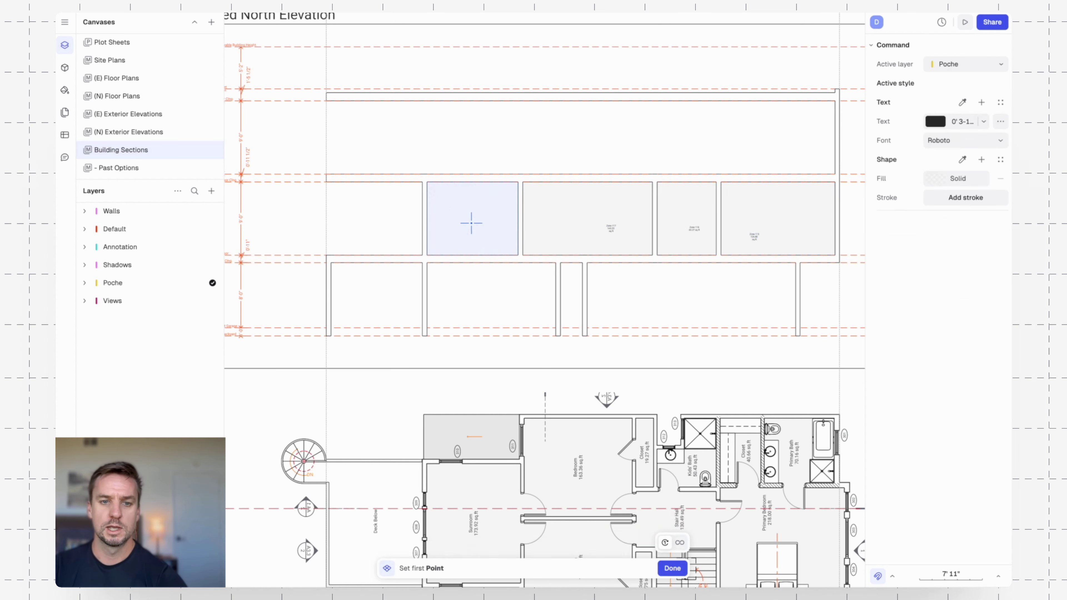
{"action": "left_click", "coordinate": [472, 222]}
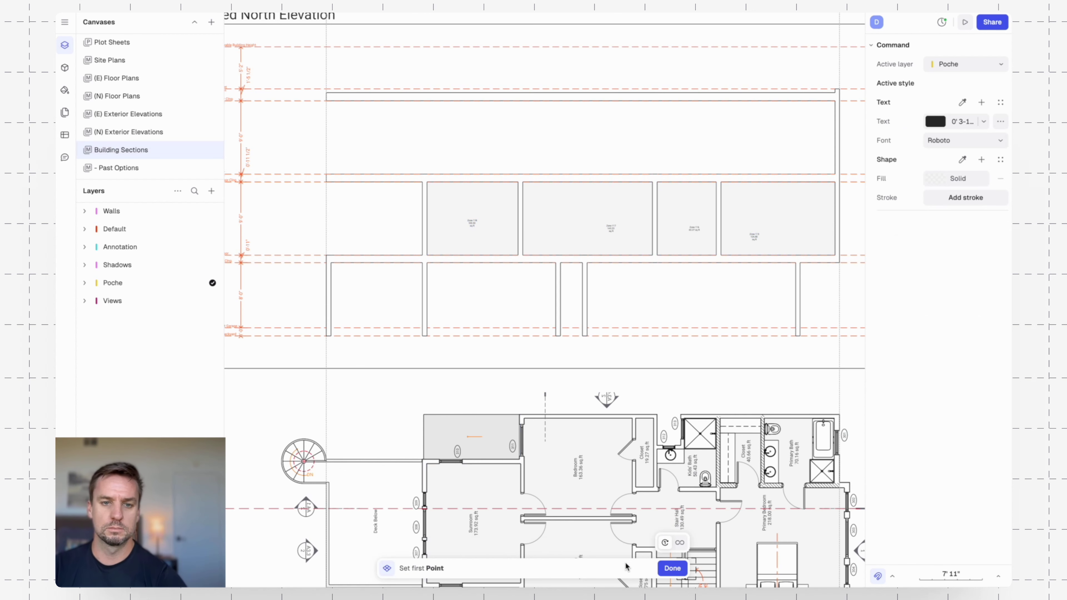
{"action": "left_click", "coordinate": [673, 568]}
- Draw a separator about 57' long along the upper of the two lowest level lines, from the first level's rear wall to its front wall
{"action": "left_click", "coordinate": [429, 568]}
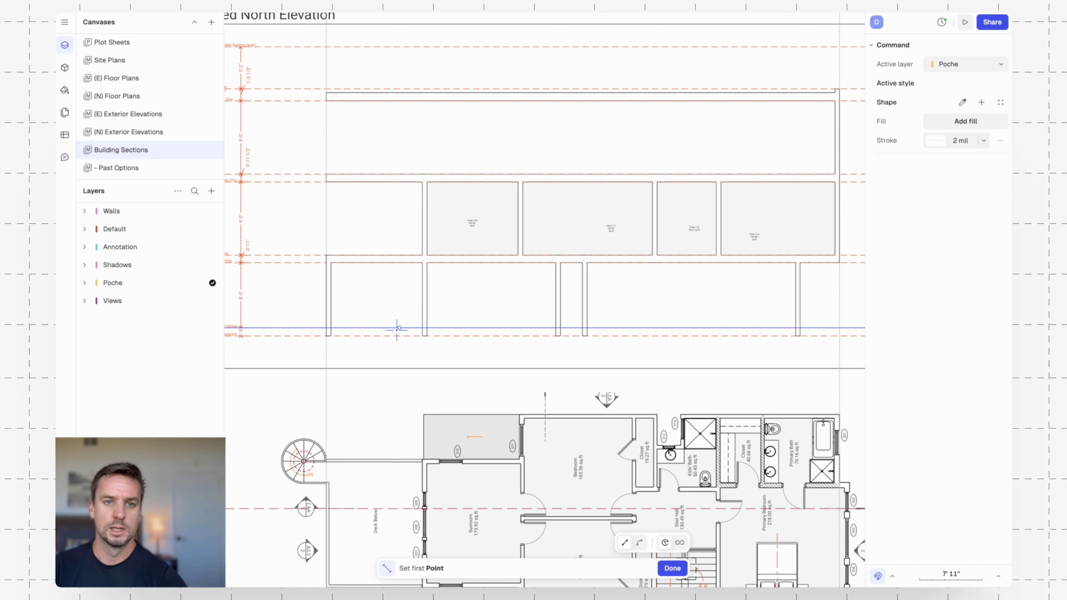
{"action": "left_click", "coordinate": [327, 328]}
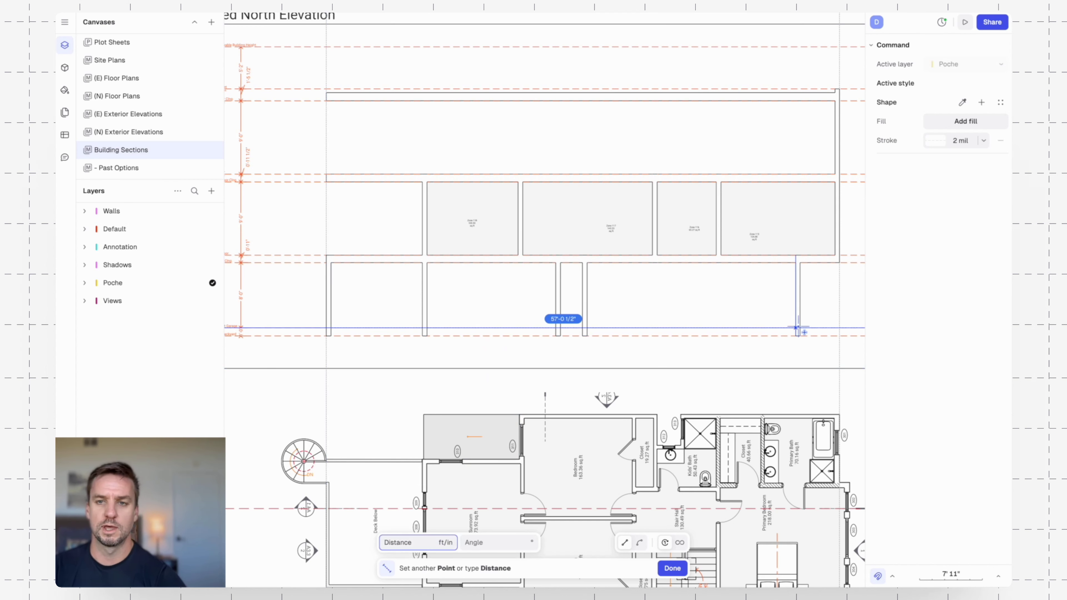
{"action": "left_click", "coordinate": [796, 327]}
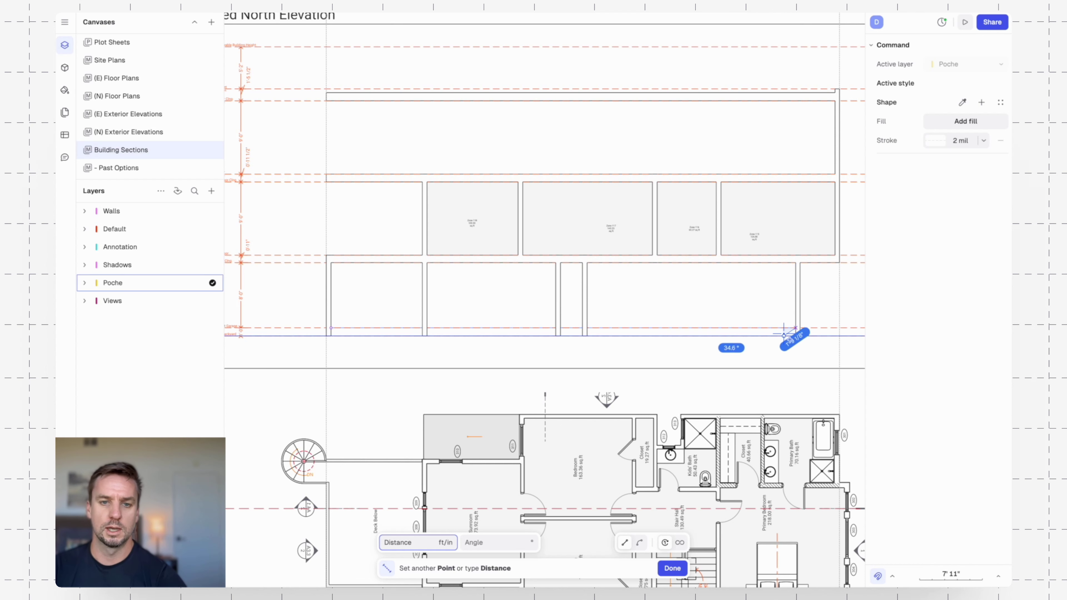
{"action": "key", "text": "Escape"}
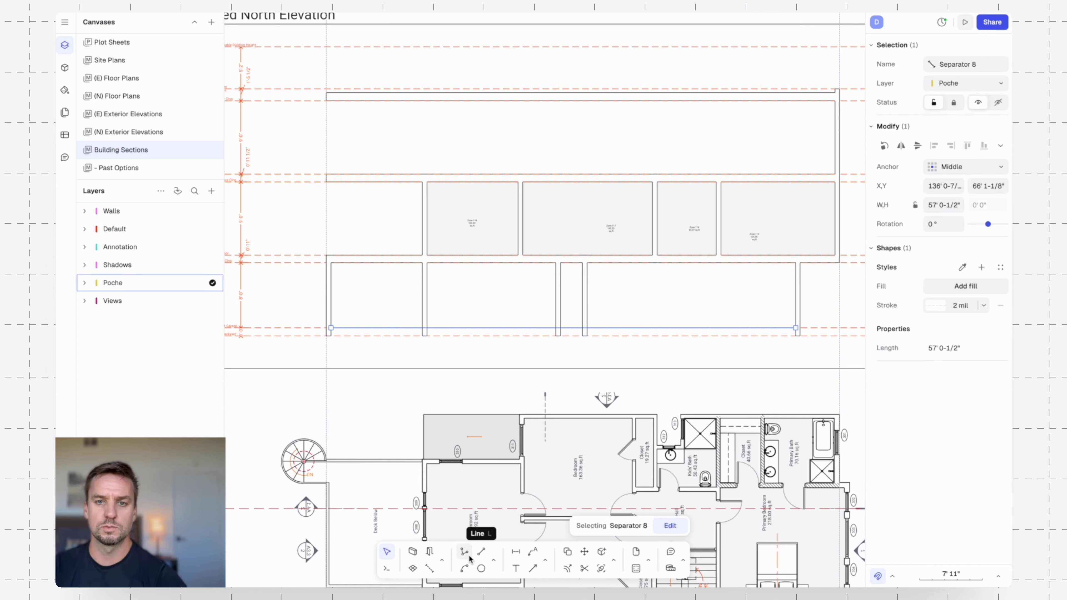
{"action": "key", "text": "Escape"}
- Create zones in the four first-level rooms of the section above the separator line
{"action": "type", "text": "z"}
{"action": "key", "text": "Return"}
{"action": "left_click", "coordinate": [701, 299]}
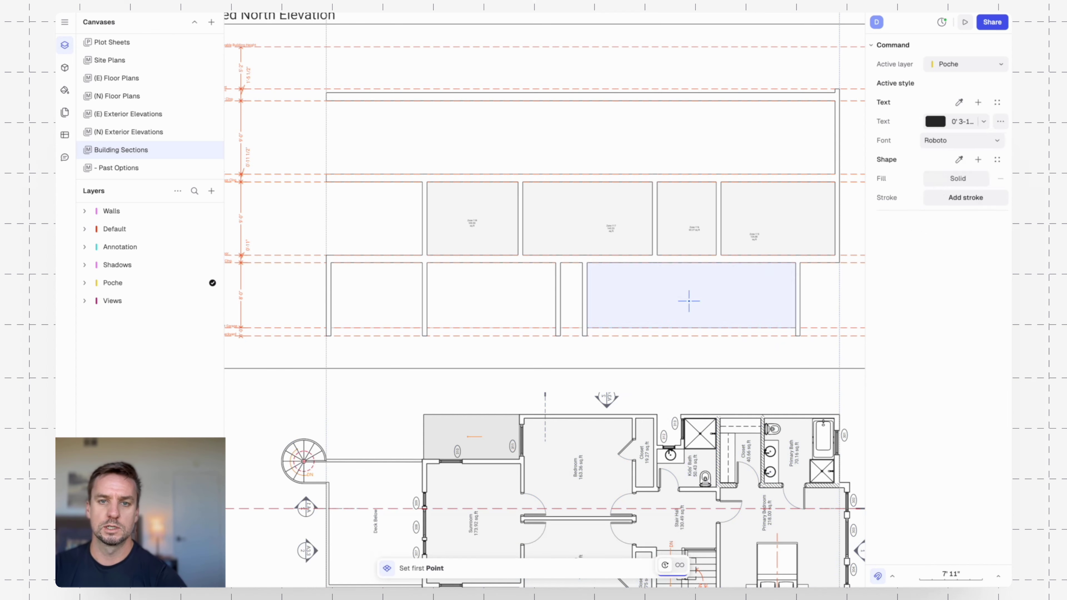
{"action": "key", "text": "Return"}
{"action": "left_click", "coordinate": [576, 299]}
{"action": "key", "text": "Return"}
{"action": "left_click", "coordinate": [524, 299]}
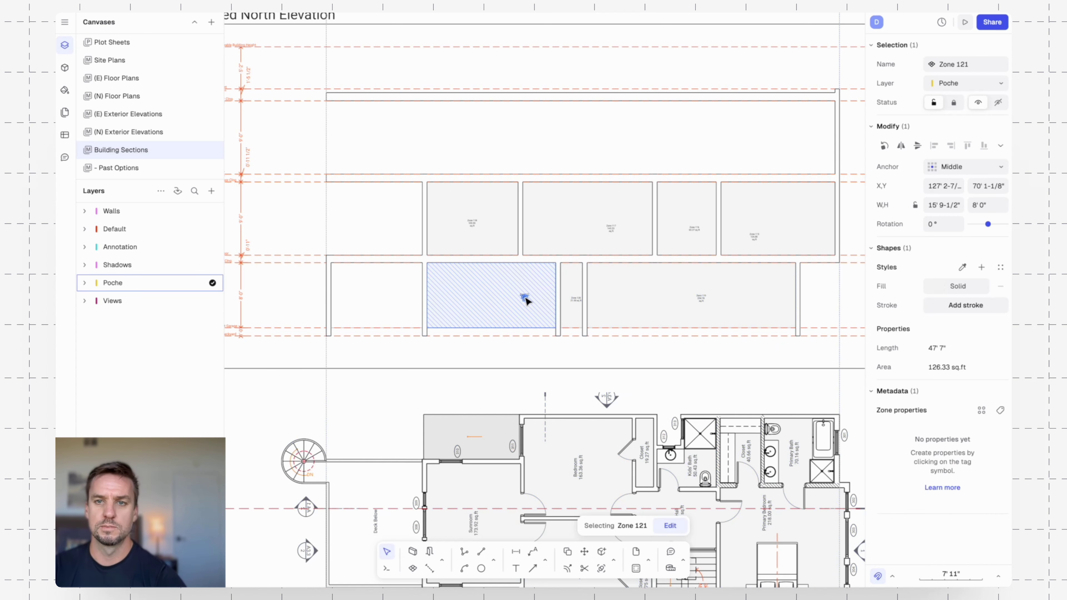
{"action": "key", "text": "Return"}
{"action": "left_click", "coordinate": [400, 298]}
{"action": "middle_click_drag", "start_coordinate": [788, 345], "coordinate": [605, 217]}
{"action": "key", "text": "Escape"}
- Check the Second Level floor plan for room names and name the section's front Second Level zone "Living Room"
{"action": "scroll", "coordinate": [745, 300], "scroll_direction": "down", "scroll_amount": 4}
{"action": "middle_click_drag", "start_coordinate": [764, 378], "coordinate": [700, 263]}
{"action": "scroll", "coordinate": [562, 326], "scroll_direction": "down", "scroll_amount": 3}
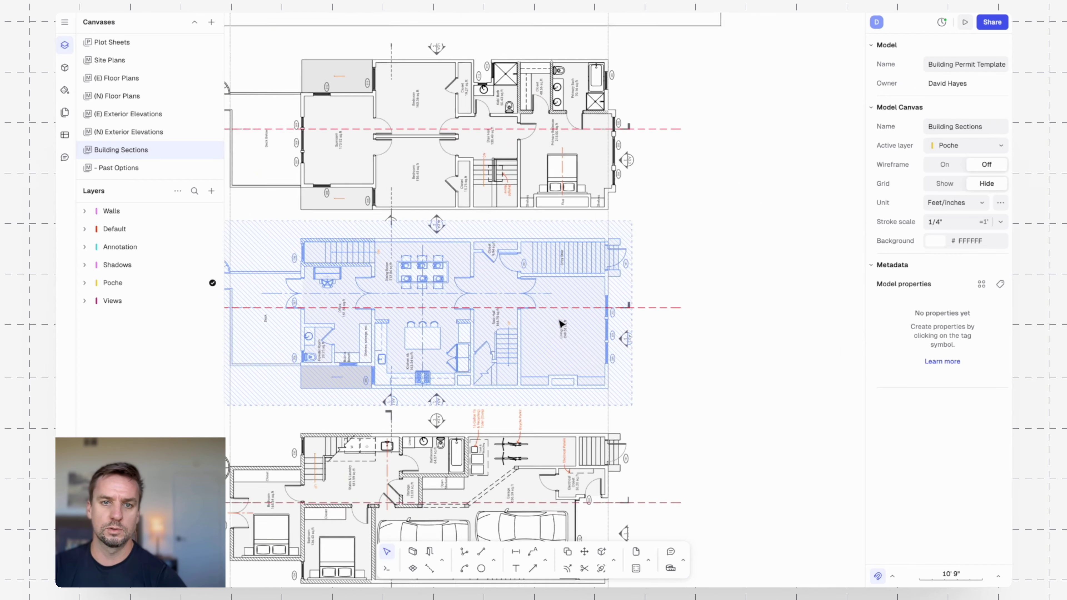
{"action": "scroll", "coordinate": [563, 323], "scroll_direction": "up", "scroll_amount": 5}
{"action": "scroll", "coordinate": [450, 349], "scroll_direction": "left", "scroll_amount": 5, "text": "shift"}
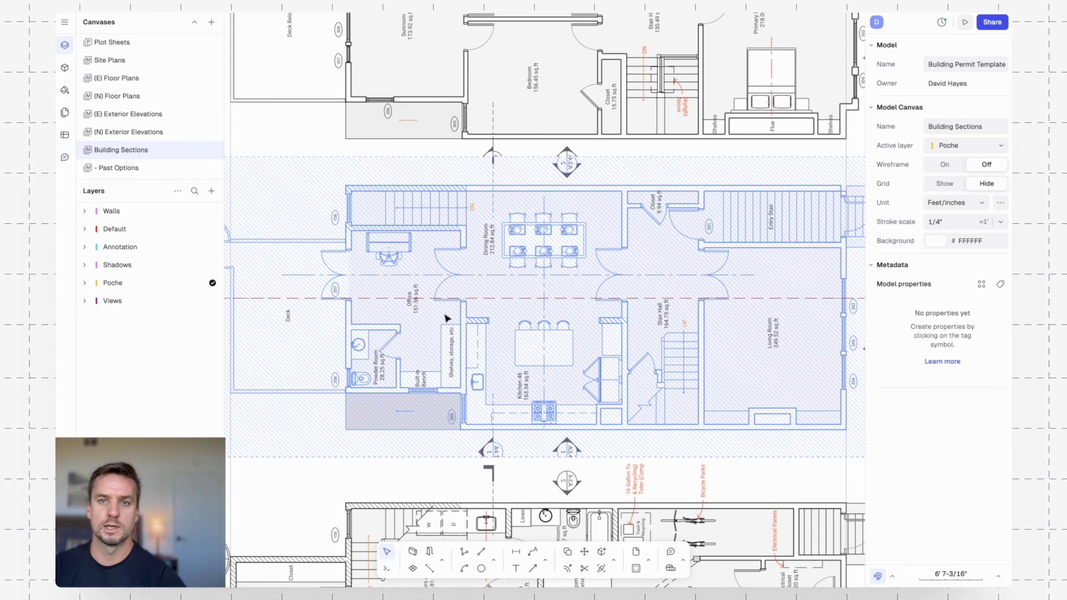
{"action": "scroll", "coordinate": [764, 170], "scroll_direction": "up", "scroll_amount": 5}
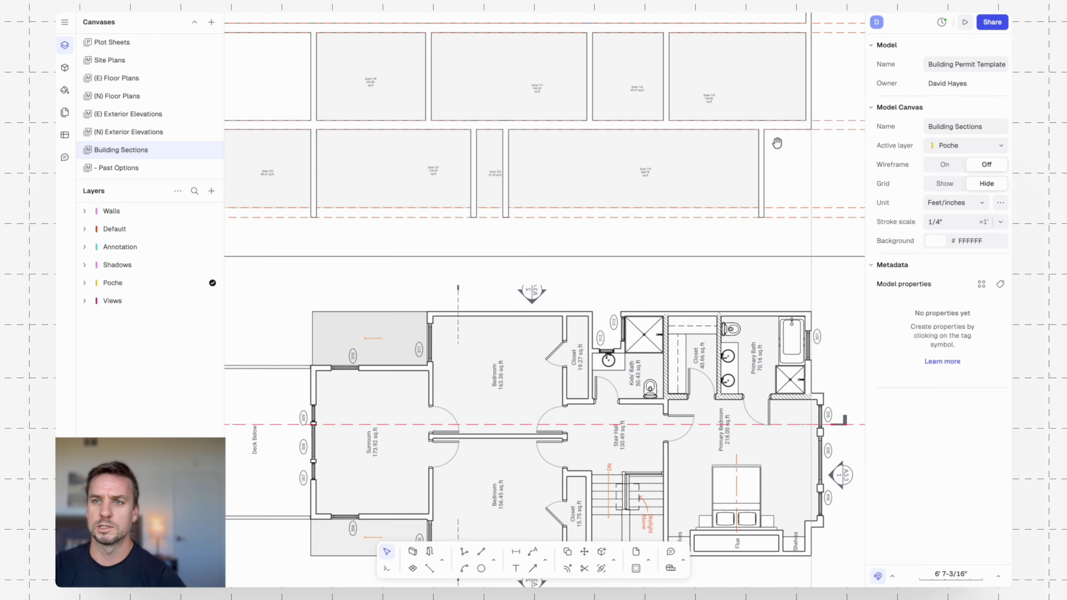
{"action": "left_click", "coordinate": [717, 197]}
{"action": "left_click", "coordinate": [987, 60]}
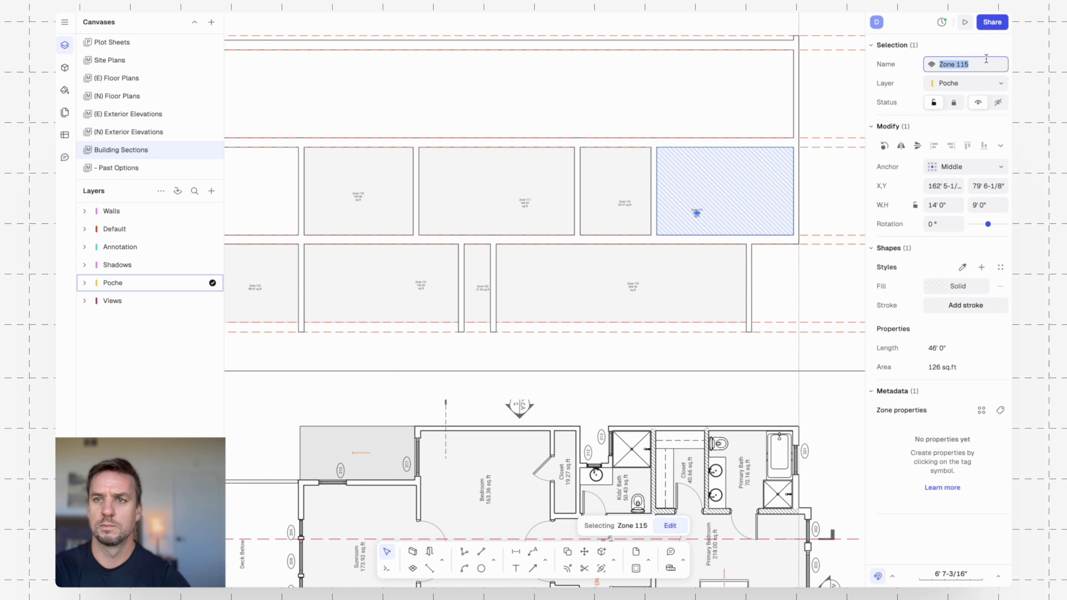
{"action": "type", "text": "Living Room"}
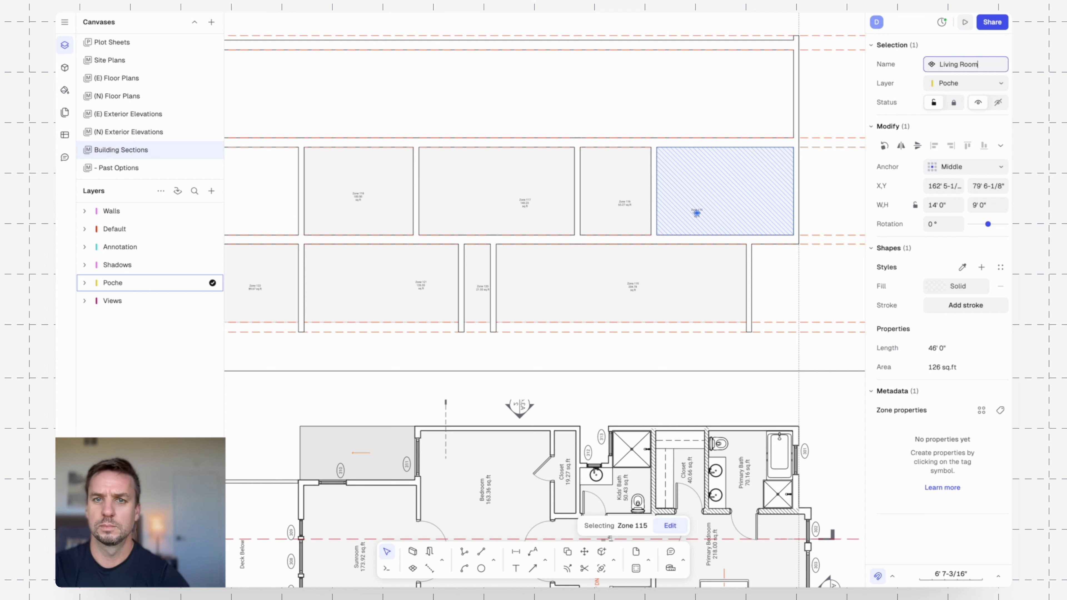
{"action": "key", "text": "Return"}
- Name the narrow Second Level zone behind the Living Room "Stair Hall"
{"action": "left_click", "coordinate": [609, 177]}
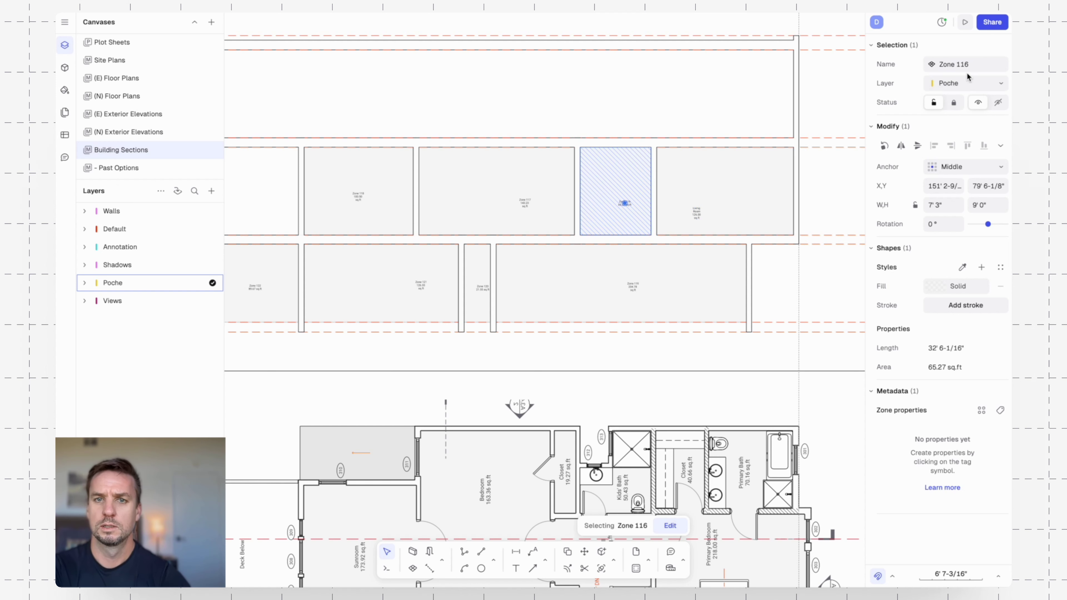
{"action": "left_click", "coordinate": [974, 67]}
{"action": "type", "text": "Stair Hall"}
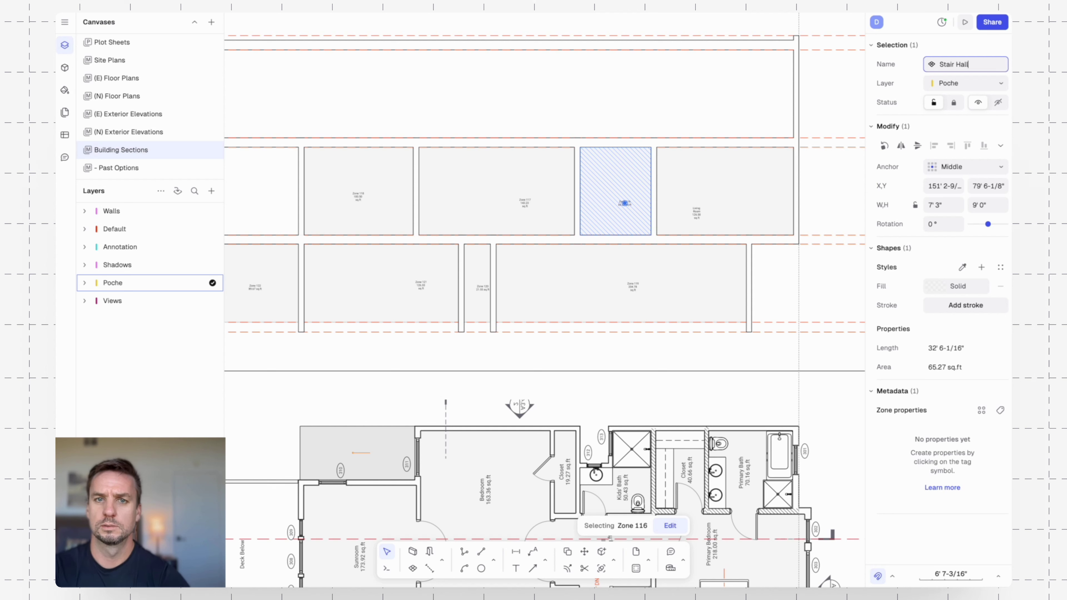
{"action": "key", "text": "Return"}
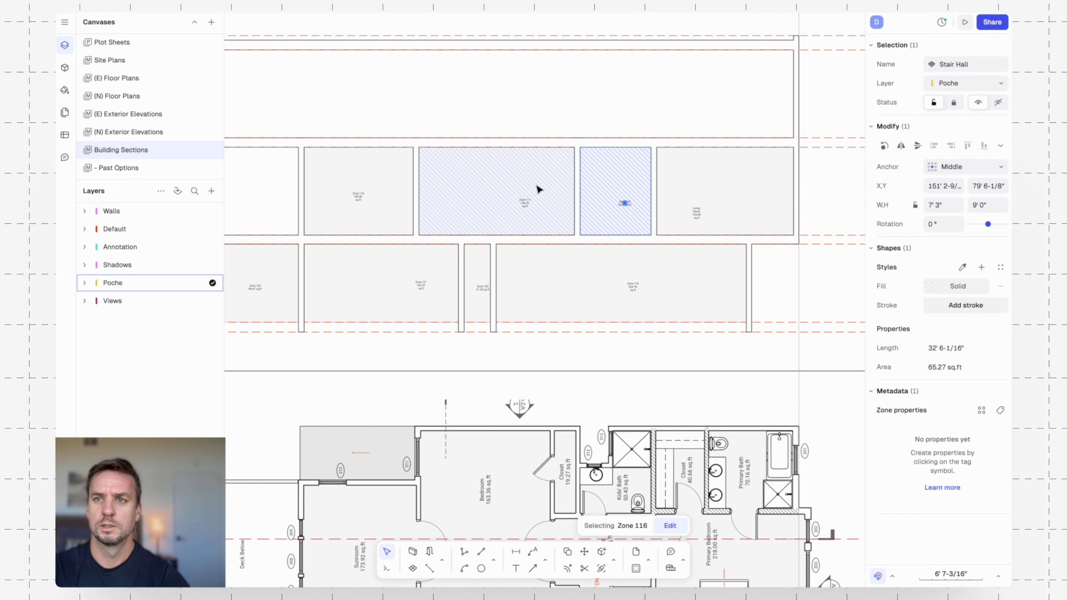
- Name the wide Second Level zone behind the Stair Hall "Dining Room"
{"action": "left_click", "coordinate": [526, 200]}
{"action": "left_click", "coordinate": [984, 63]}
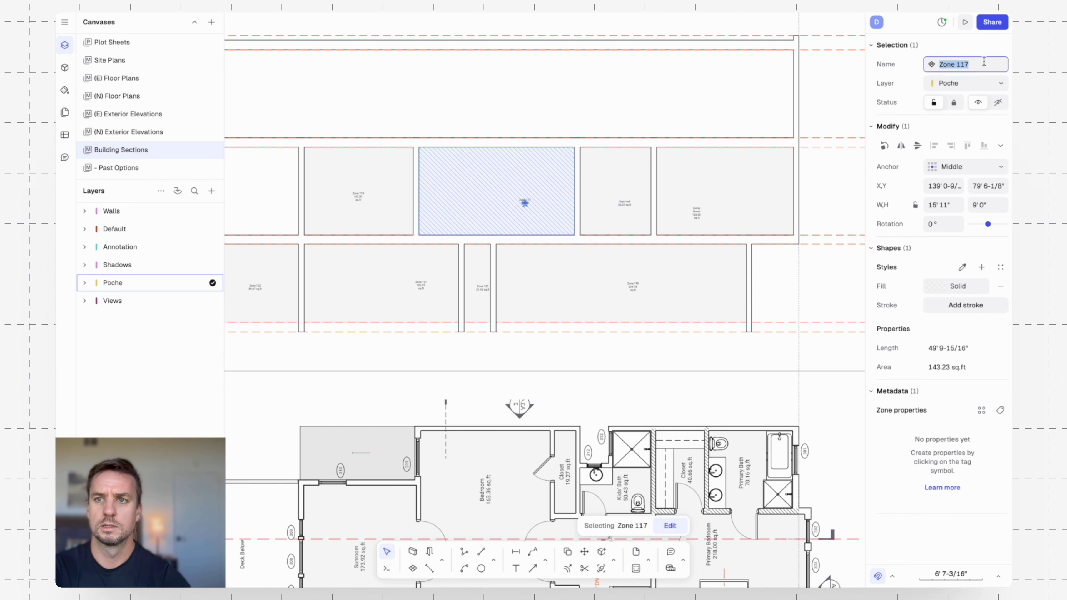
{"action": "type", "text": "Dining Room"}
{"action": "key", "text": "Return"}
- Add a new layer named "Zones" and place it between the Poche and Views layers
{"action": "scroll", "coordinate": [491, 164], "scroll_direction": "down", "scroll_amount": 5}
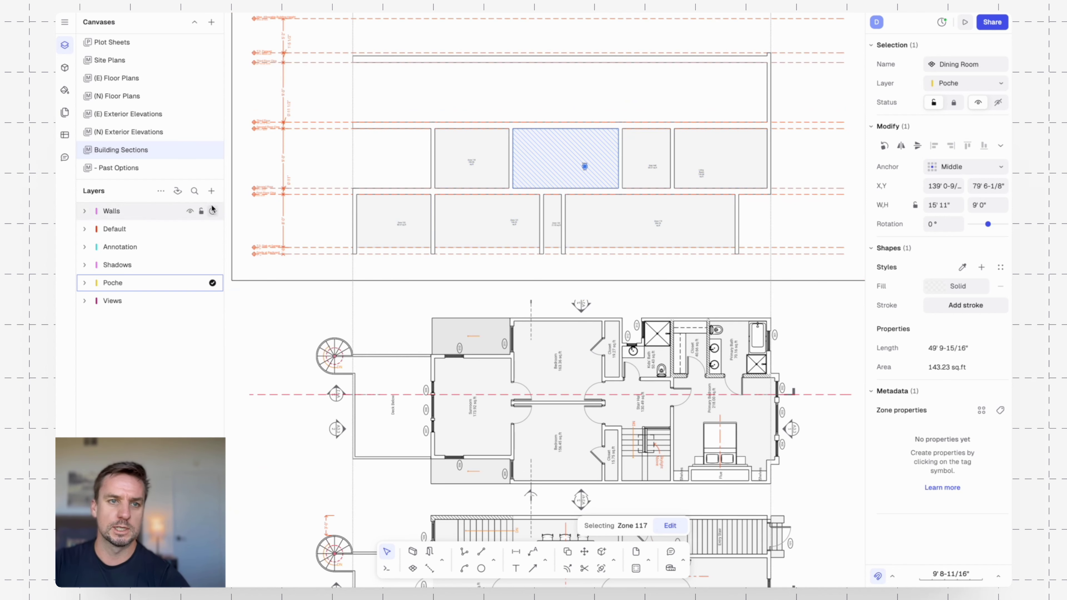
{"action": "left_click", "coordinate": [211, 193]}
{"action": "left_click", "coordinate": [237, 213]}
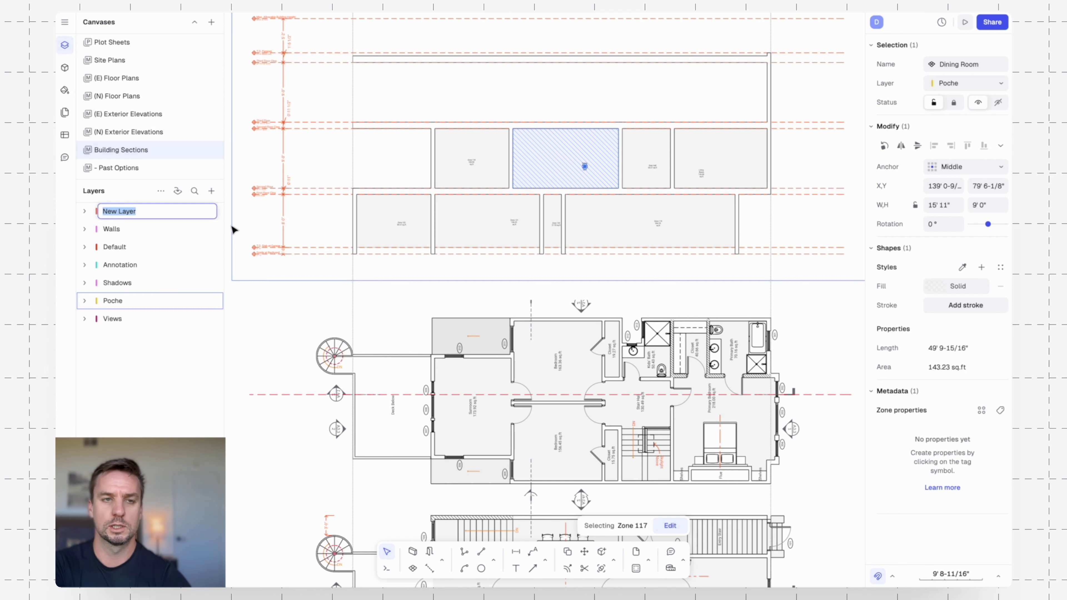
{"action": "type", "text": "Zones"}
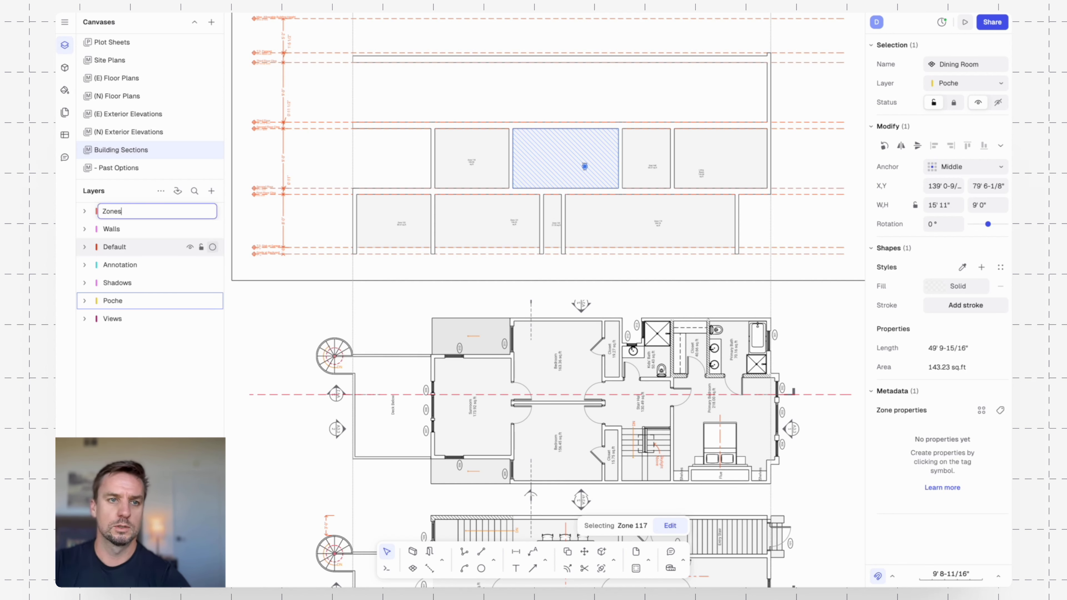
{"action": "key", "text": "Return"}
{"action": "left_click_drag", "start_coordinate": [159, 221], "coordinate": [171, 310]}
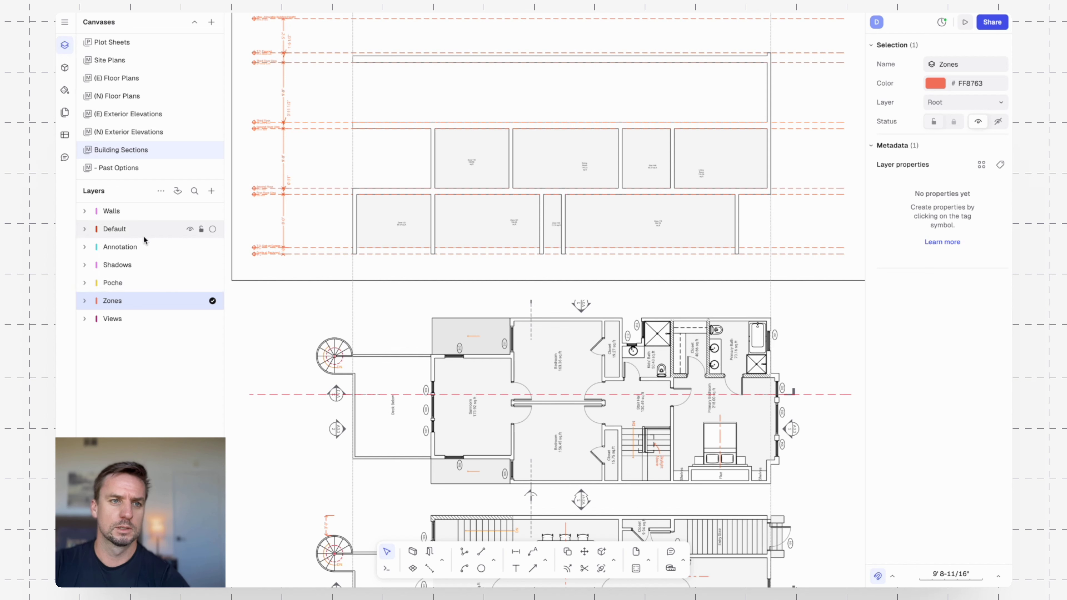
- Move the Default layer above Walls in the layer order and make it the active layer
{"action": "left_click_drag", "start_coordinate": [143, 230], "coordinate": [132, 209]}
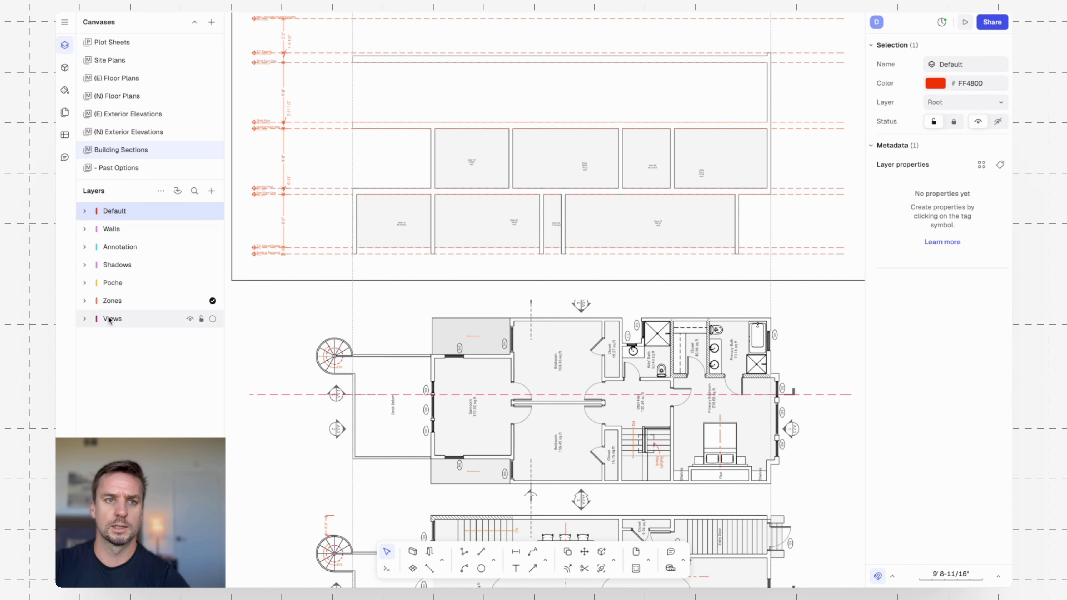
{"action": "left_click", "coordinate": [213, 211]}
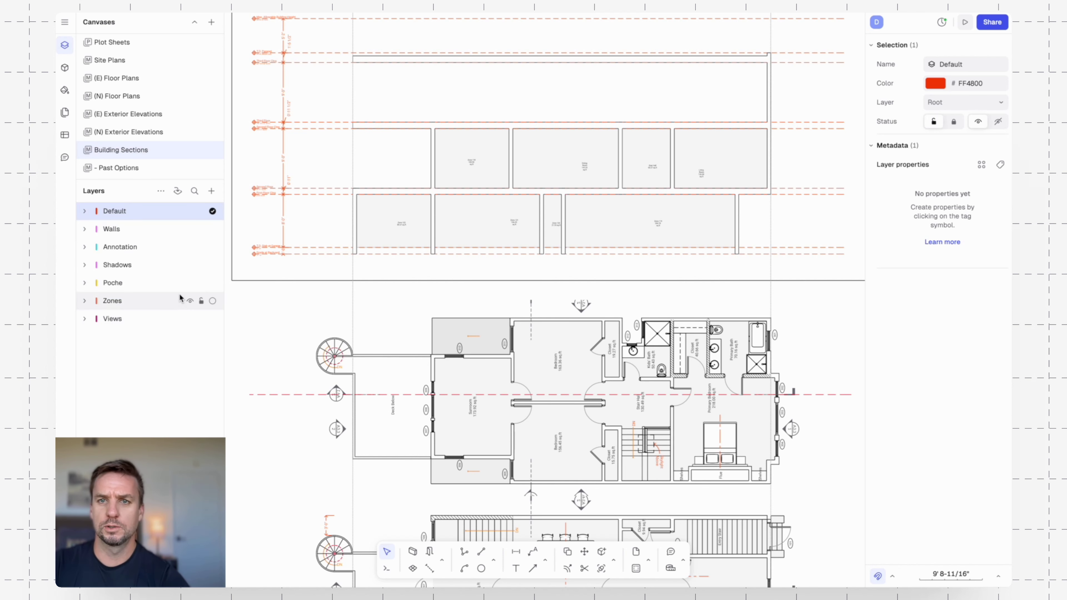
- Select all the zones of the same type as the Living Room zone and move them to the Zones layer
{"action": "right_click", "coordinate": [718, 148]}
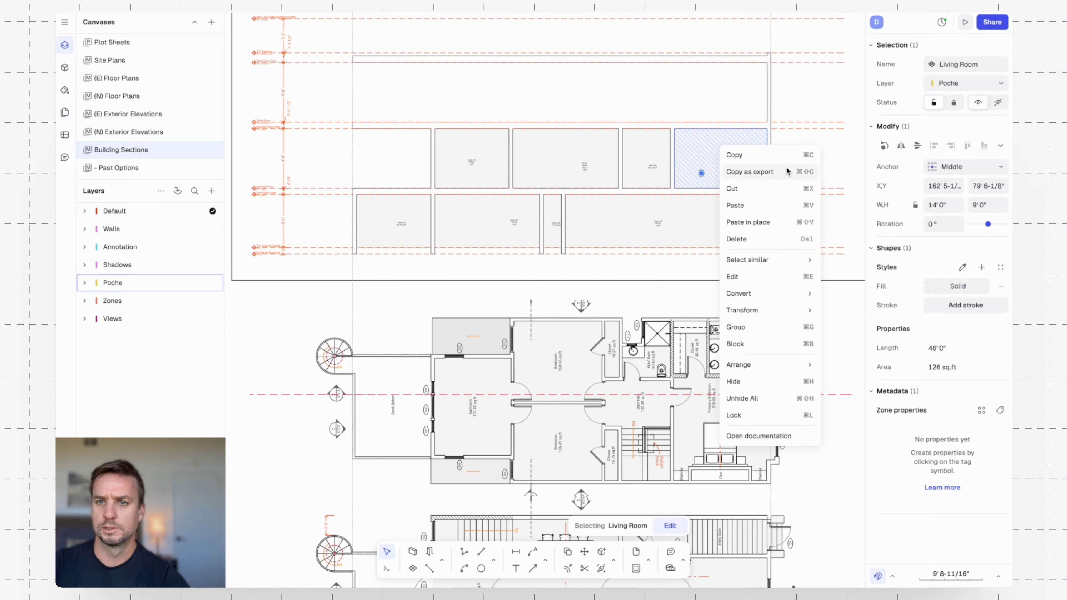
{"action": "mouse_move", "coordinate": [752, 260]}
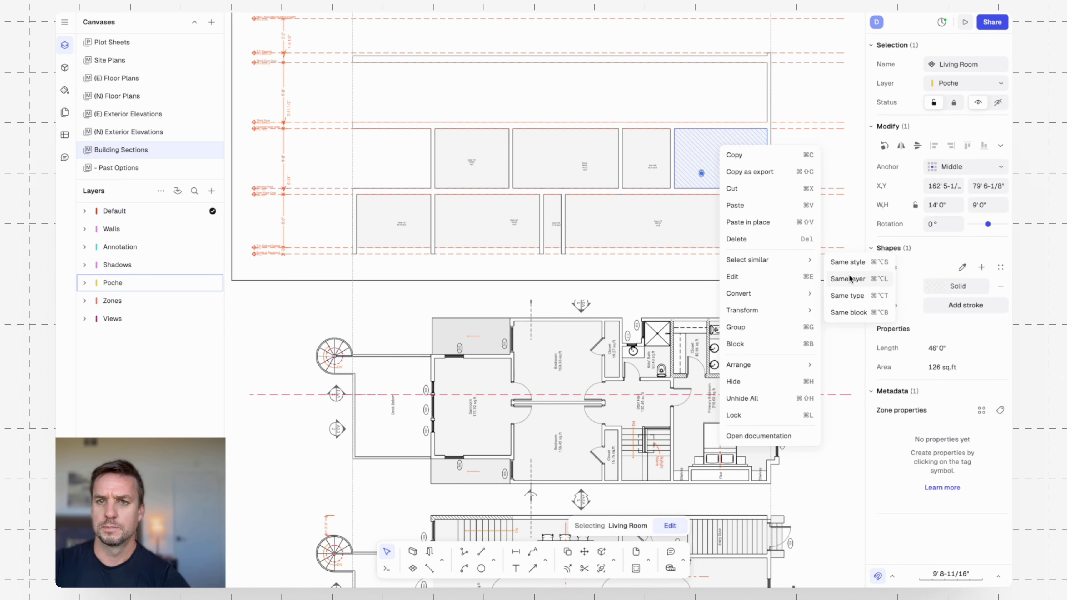
{"action": "left_click", "coordinate": [854, 296]}
{"action": "left_click", "coordinate": [966, 83]}
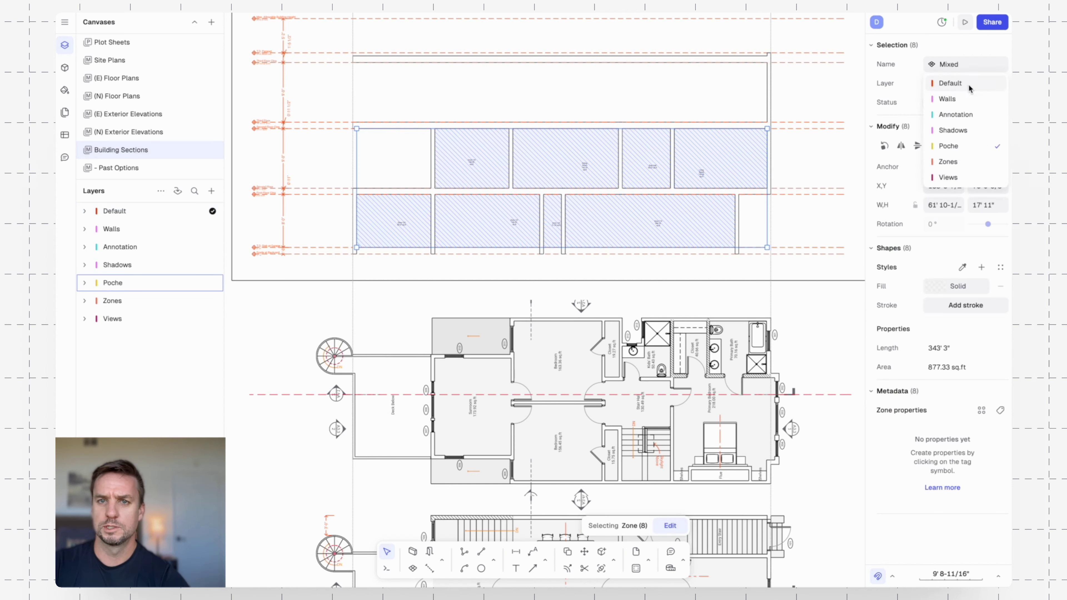
{"action": "left_click", "coordinate": [948, 161]}
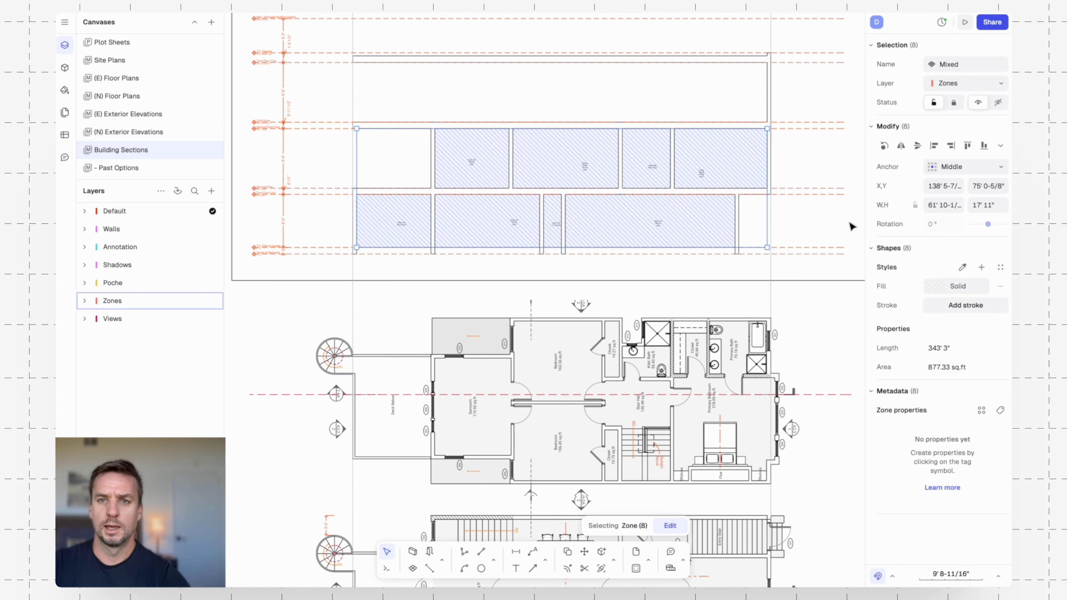
{"action": "left_click", "coordinate": [819, 217]}
- Move the Living Room tag to the middle of its zone
{"action": "scroll", "coordinate": [717, 165], "scroll_direction": "up", "scroll_amount": 5, "text": "ctrl"}
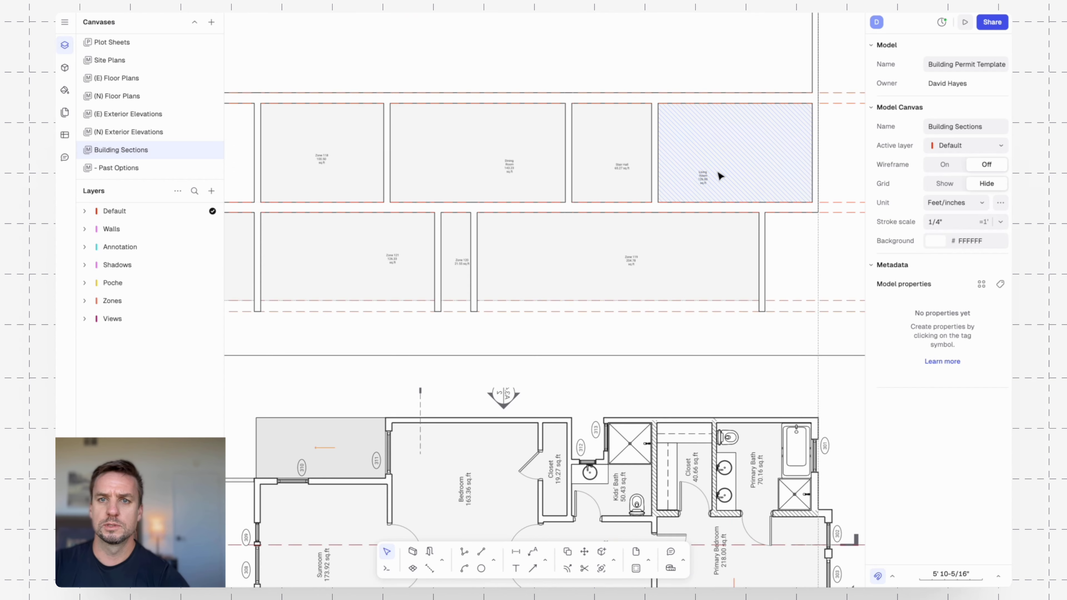
{"action": "scroll", "coordinate": [711, 181], "scroll_direction": "up", "scroll_amount": 5, "text": "ctrl"}
{"action": "left_click", "coordinate": [741, 135]}
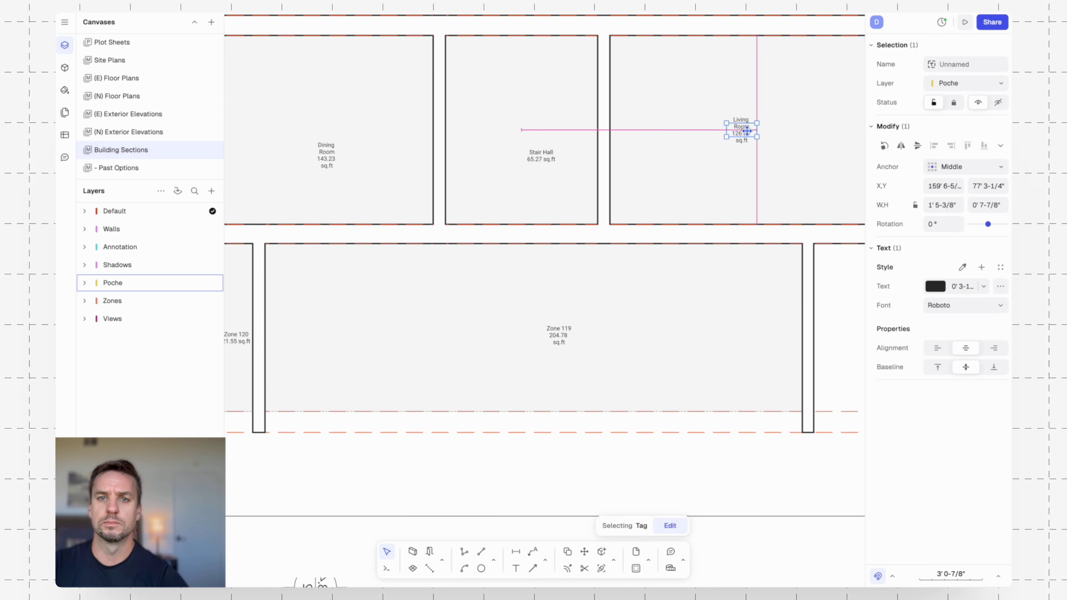
{"action": "key", "text": "Escape"}
{"action": "middle_click_drag", "start_coordinate": [806, 168], "coordinate": [629, 169]}
{"action": "scroll", "coordinate": [629, 169], "scroll_direction": "down", "scroll_amount": 4}
{"action": "scroll", "coordinate": [588, 172], "scroll_direction": "up", "scroll_amount": 4}
{"action": "scroll", "coordinate": [591, 175], "scroll_direction": "up", "scroll_amount": 1}
{"action": "type", "text": "re"}
{"action": "key", "text": "Return"}
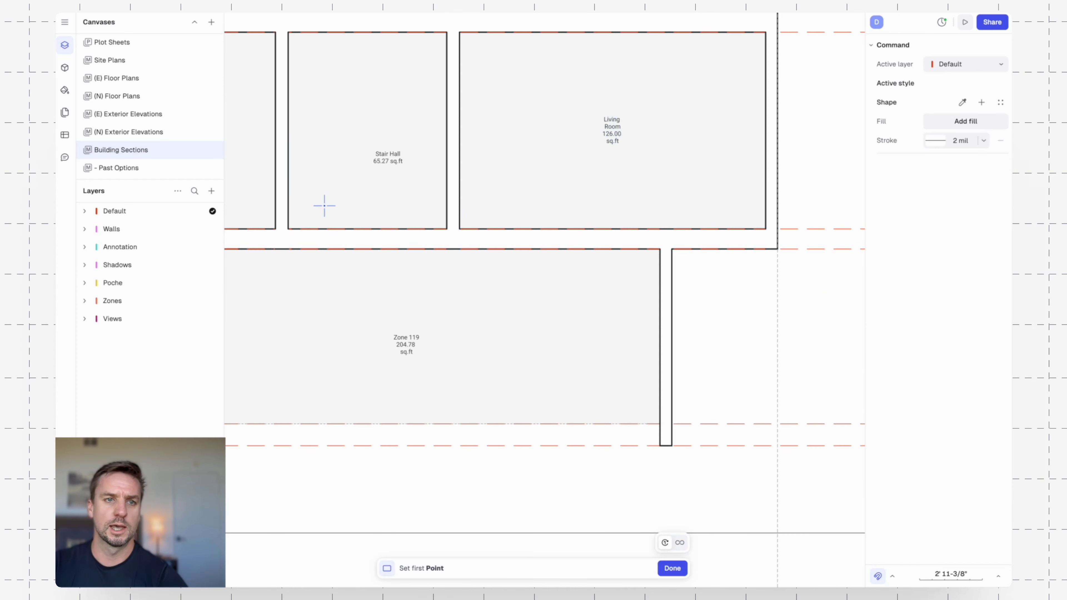
{"action": "key", "text": "Escape"}
- Add a new layer named "Trim" and place it between the Poche and Zones layers
{"action": "left_click", "coordinate": [212, 192]}
{"action": "left_click", "coordinate": [222, 209]}
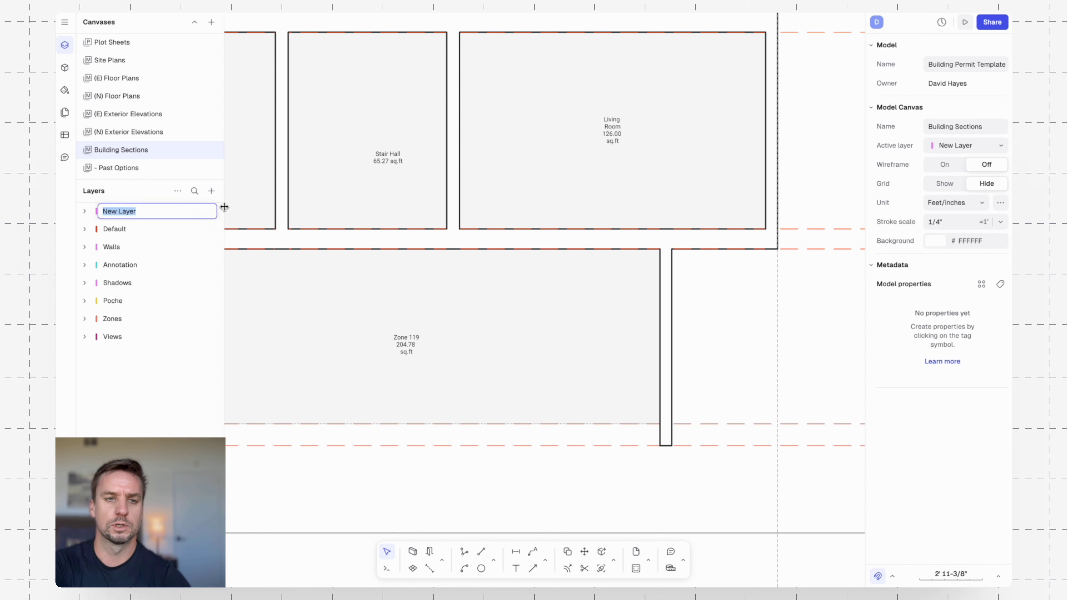
{"action": "type", "text": "T"}
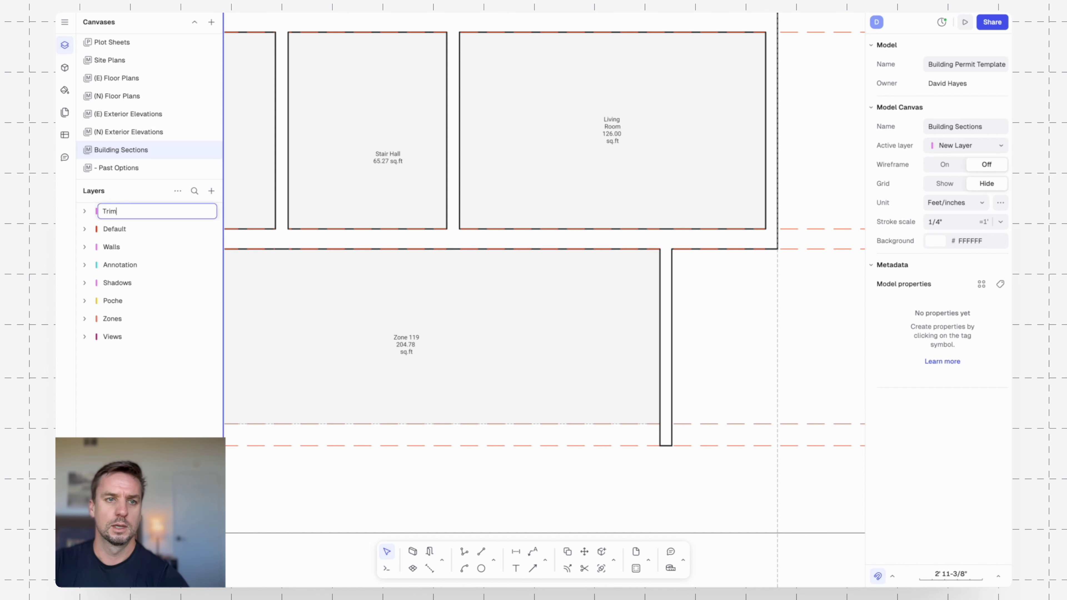
{"action": "type", "text": "rim"}
{"action": "key", "text": "Return"}
{"action": "left_click", "coordinate": [151, 210]}
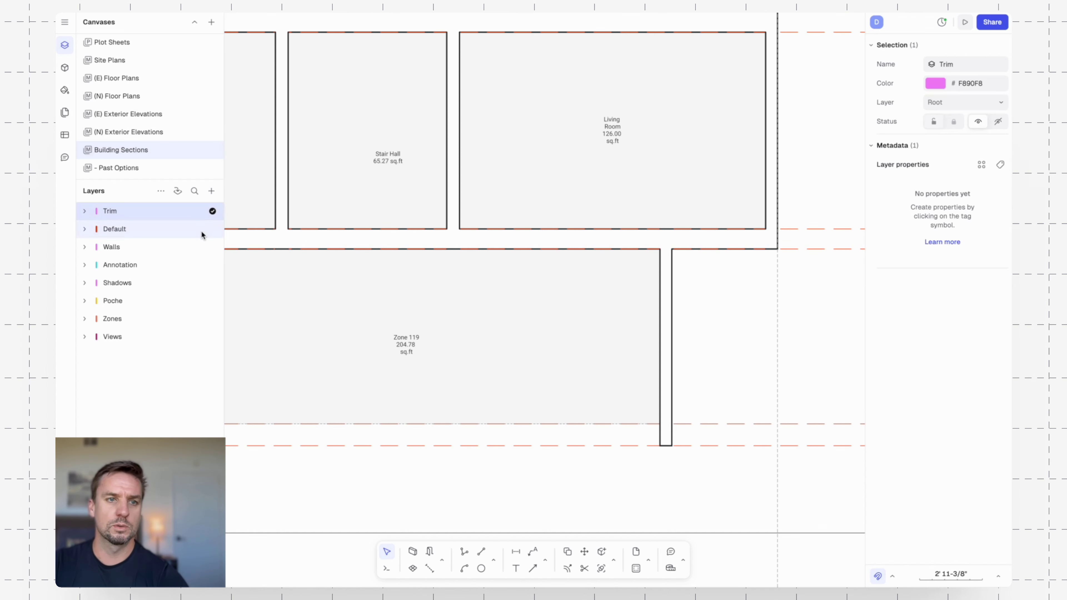
{"action": "left_click_drag", "start_coordinate": [202, 231], "coordinate": [169, 238]}
{"action": "left_click", "coordinate": [721, 270]}
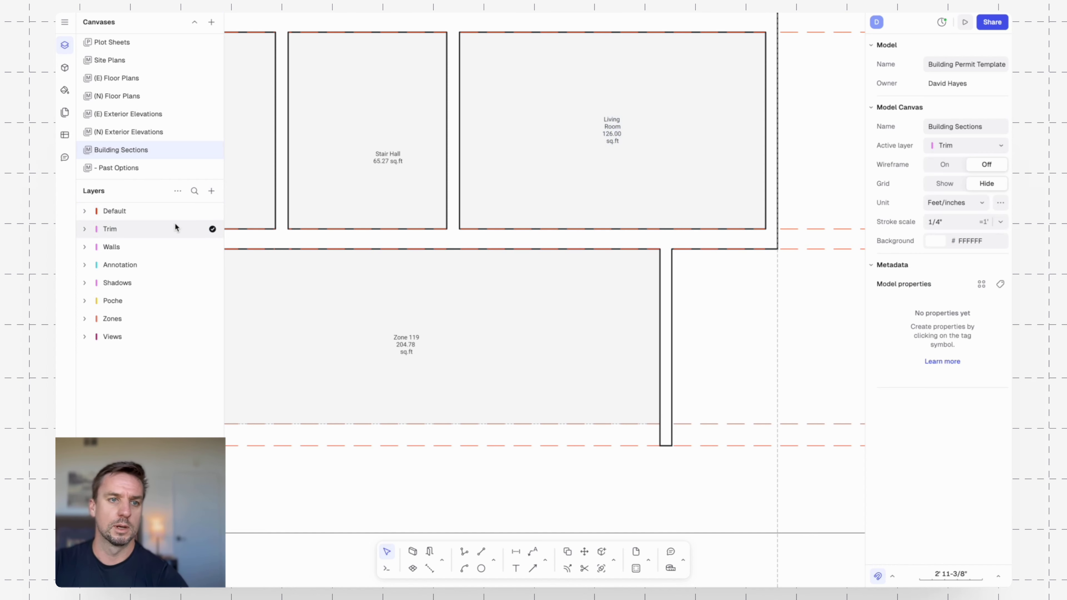
{"action": "mouse_move", "coordinate": [138, 229]}
{"action": "left_mouse_down"}
{"action": "mouse_move", "coordinate": [174, 273]}
{"action": "mouse_move", "coordinate": [148, 317]}
{"action": "mouse_move", "coordinate": [148, 308]}
{"action": "left_mouse_up"}
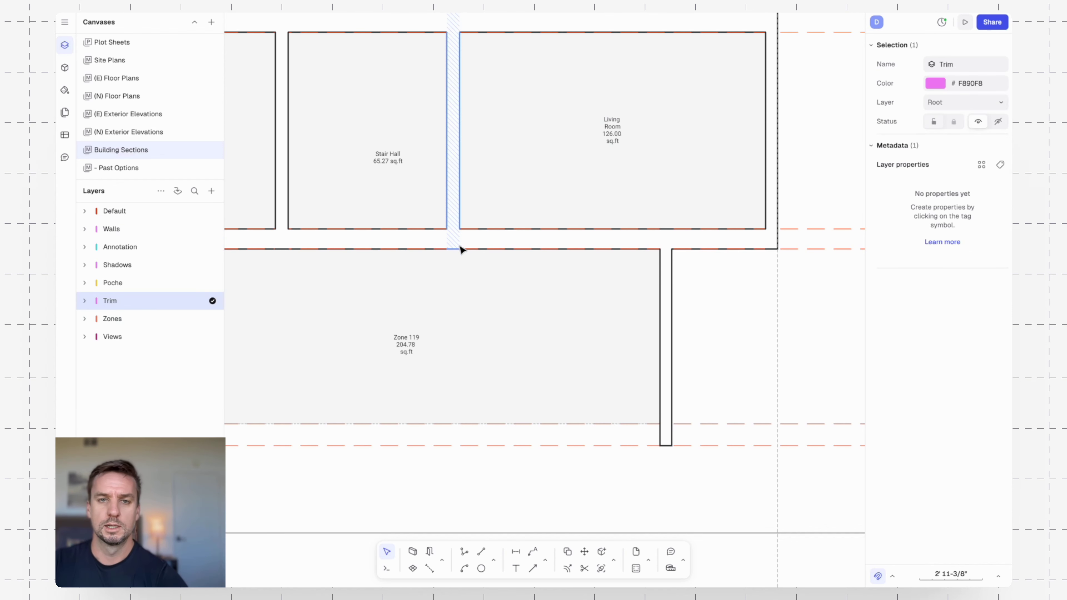
- Draw a baseboard rectangle 14'-0" wide and 6" high along the Living Room floor on the Trim layer
{"action": "type", "text": "red"}
{"action": "key", "text": "Return"}
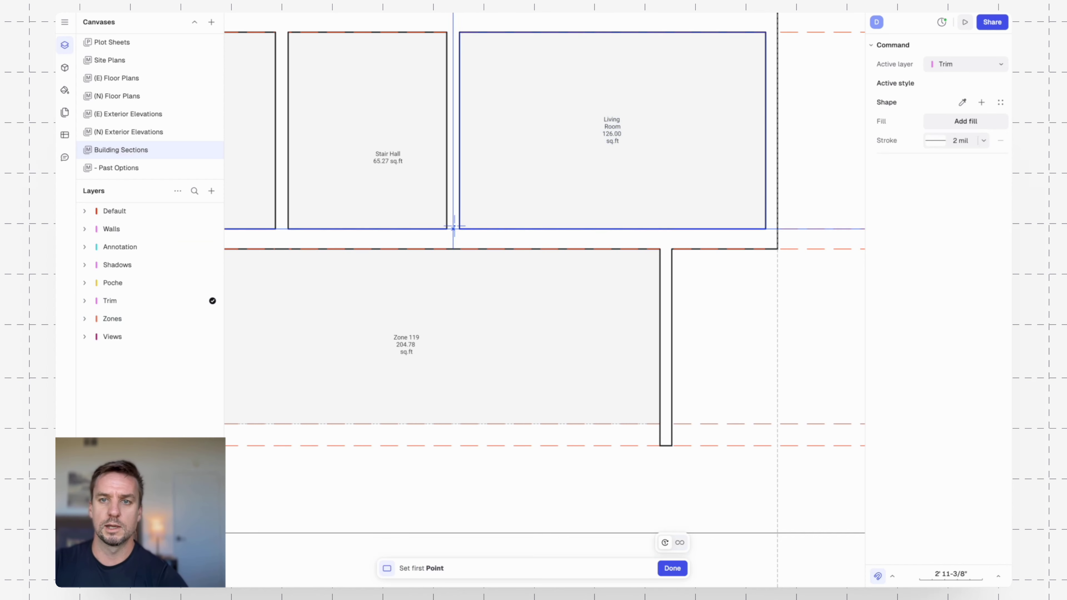
{"action": "left_click", "coordinate": [459, 229]}
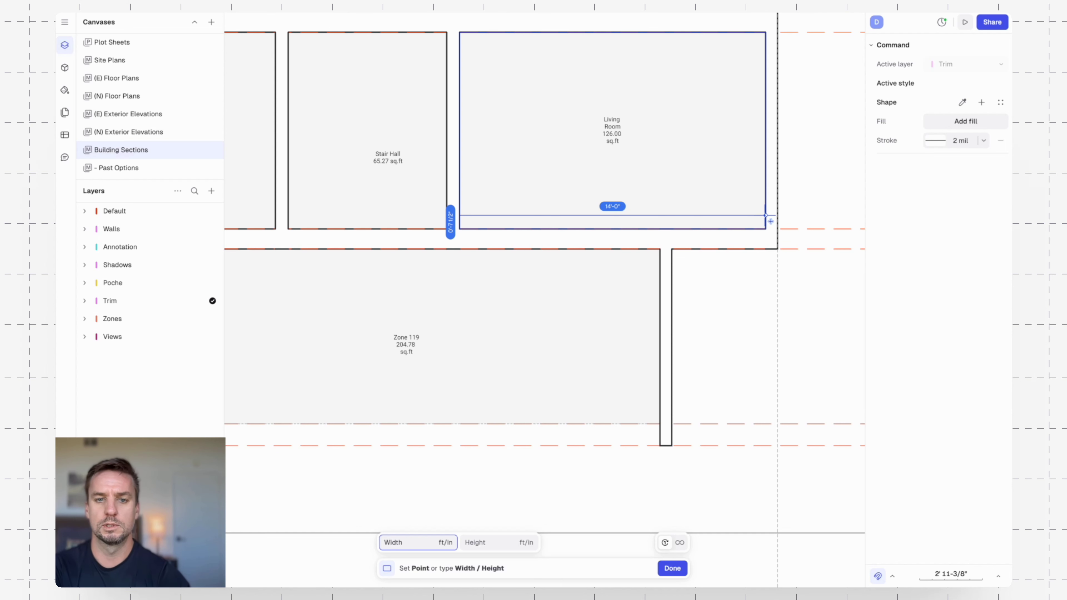
{"action": "key", "text": "Tab"}
{"action": "key", "text": "Return"}
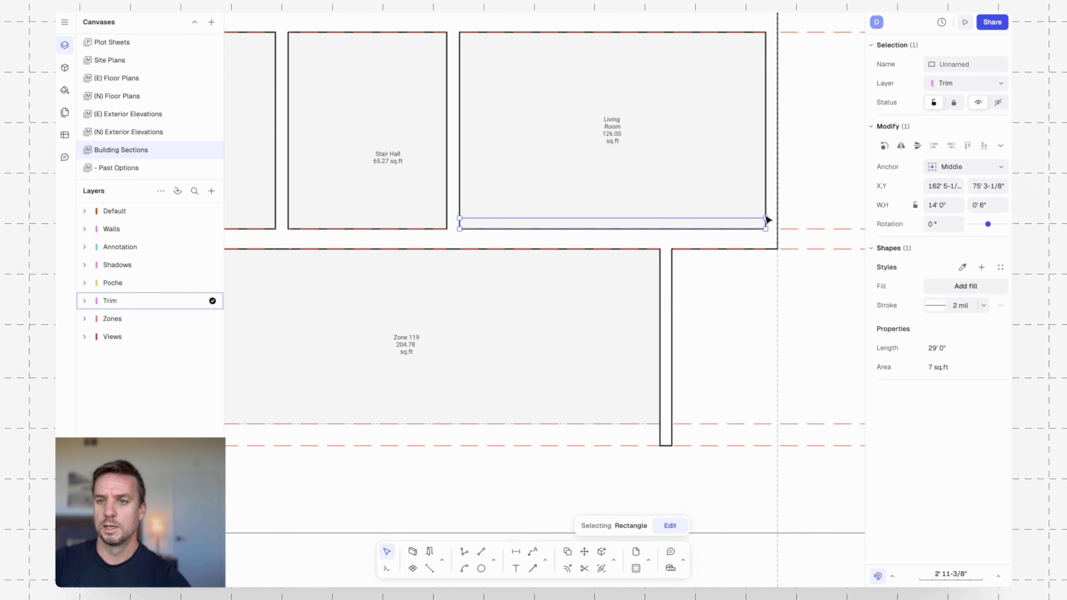
- Give the baseboard rectangle a 4 mil stroke and a solid #816409 fill at 23% opacity
{"action": "left_click", "coordinate": [958, 308]}
{"action": "key", "text": "Return"}
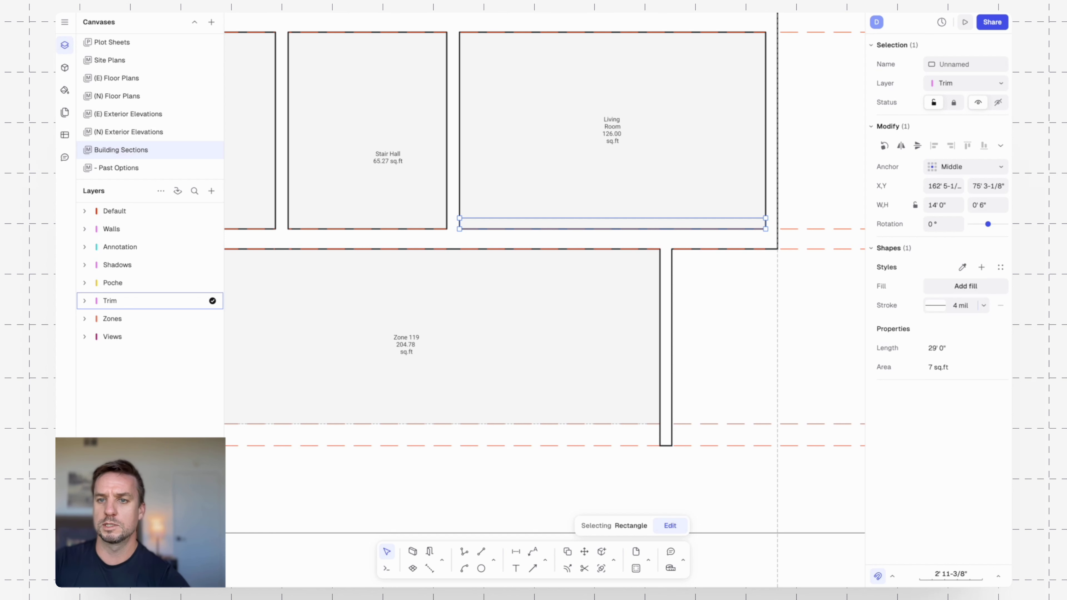
{"action": "left_click", "coordinate": [943, 288]}
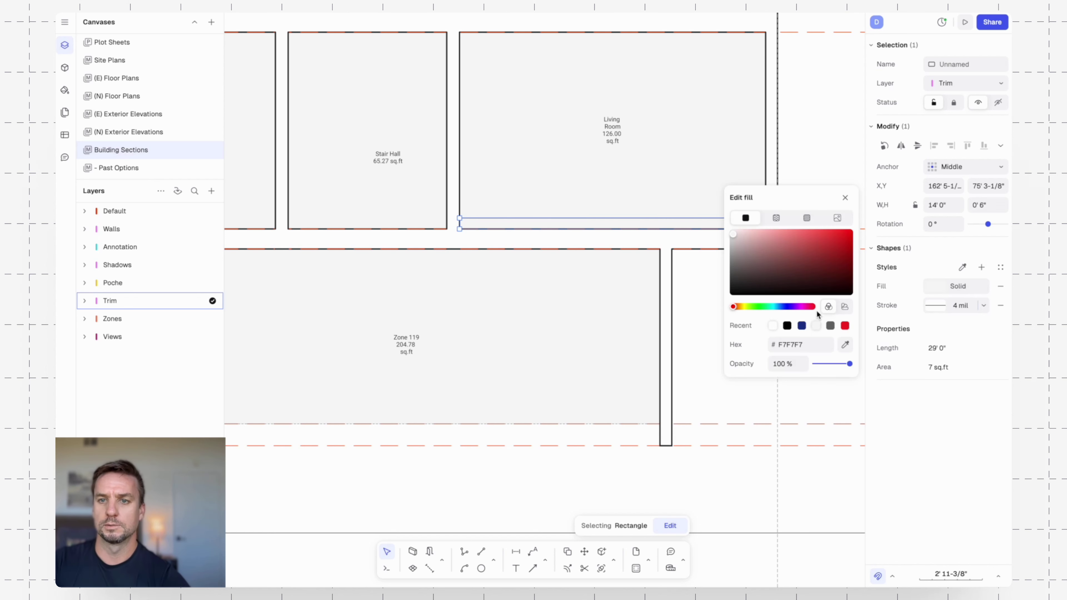
{"action": "left_click", "coordinate": [844, 307]}
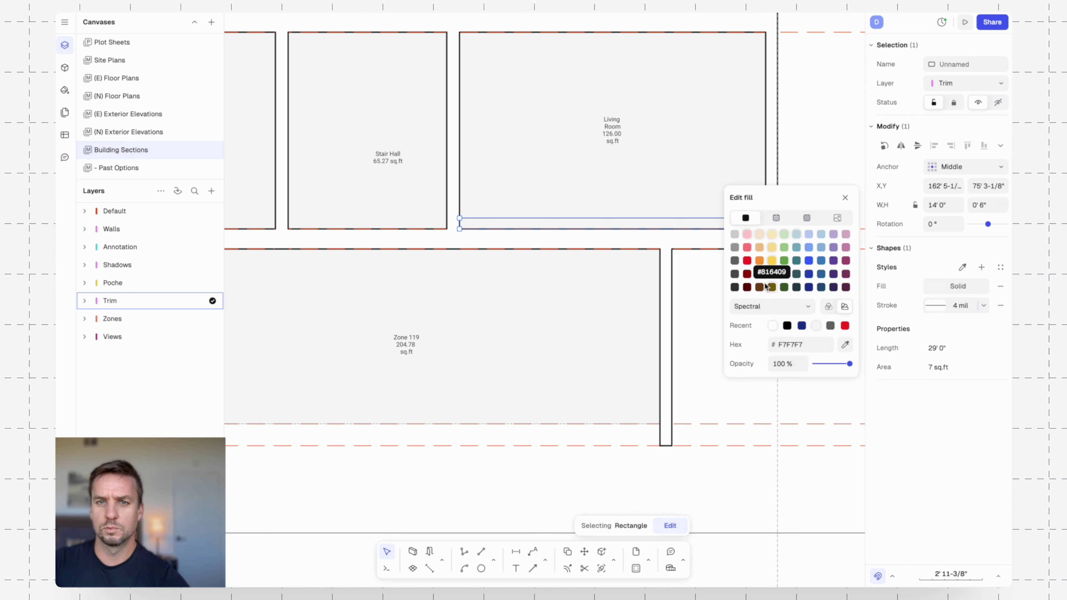
{"action": "left_click", "coordinate": [761, 274]}
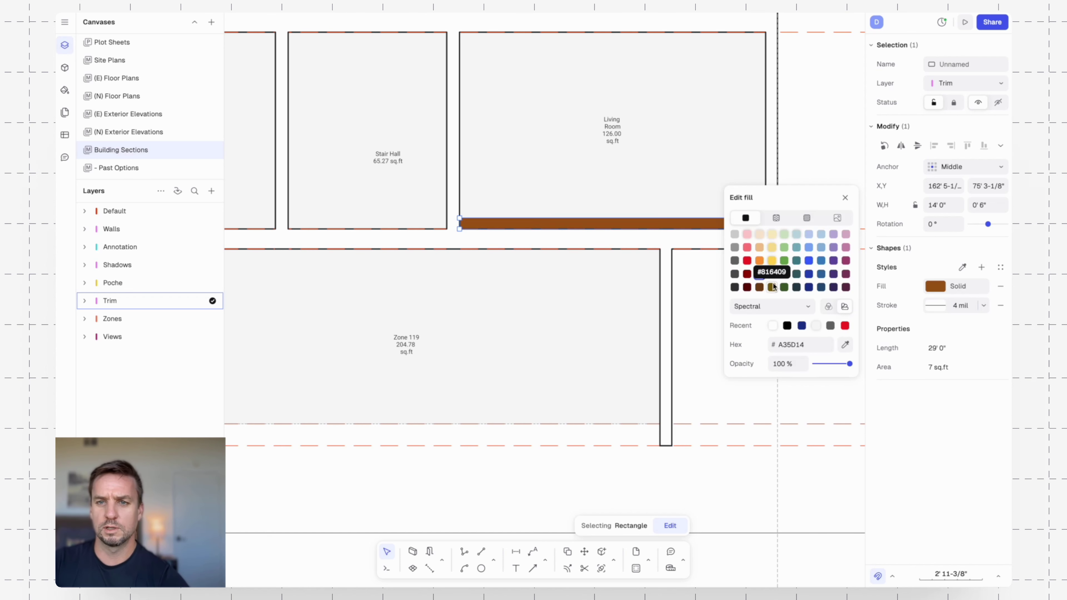
{"action": "left_click", "coordinate": [771, 287]}
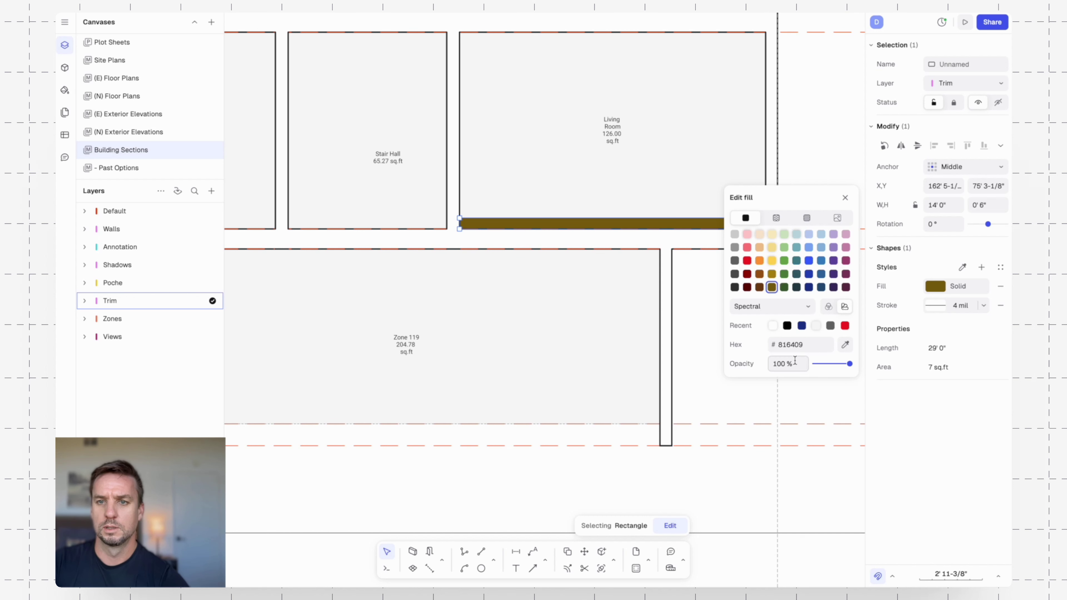
{"action": "left_click_drag", "start_coordinate": [844, 364], "coordinate": [823, 367]}
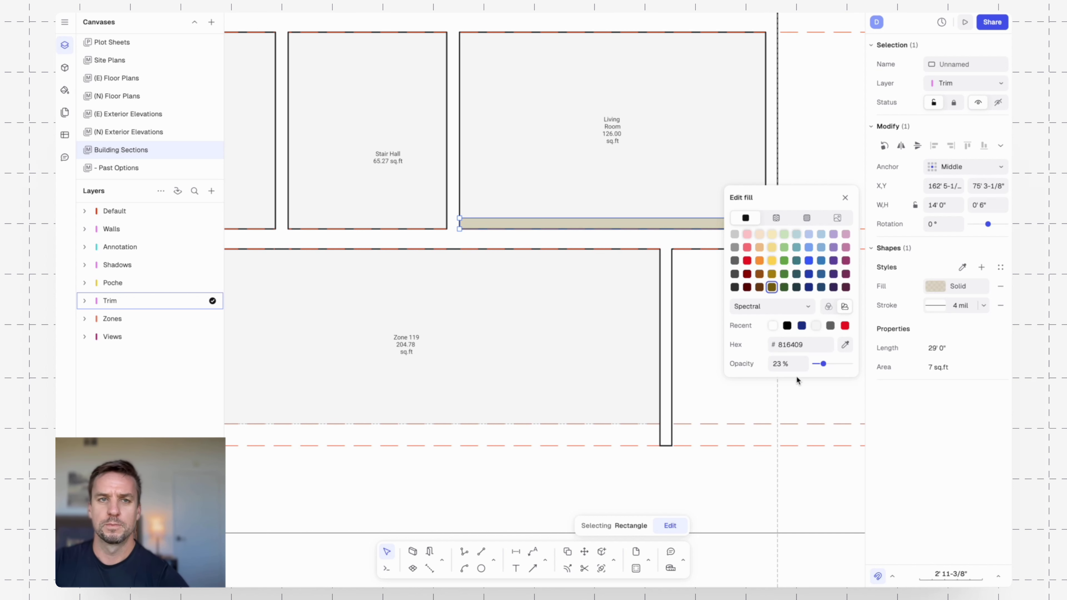
{"action": "left_click", "coordinate": [736, 380]}
- Examine the trim and wainscoting in the Existing Interior Photo on the Plot Sheets canvas and return to Building Sections
{"action": "scroll", "coordinate": [454, 134], "scroll_direction": "down", "scroll_amount": 3}
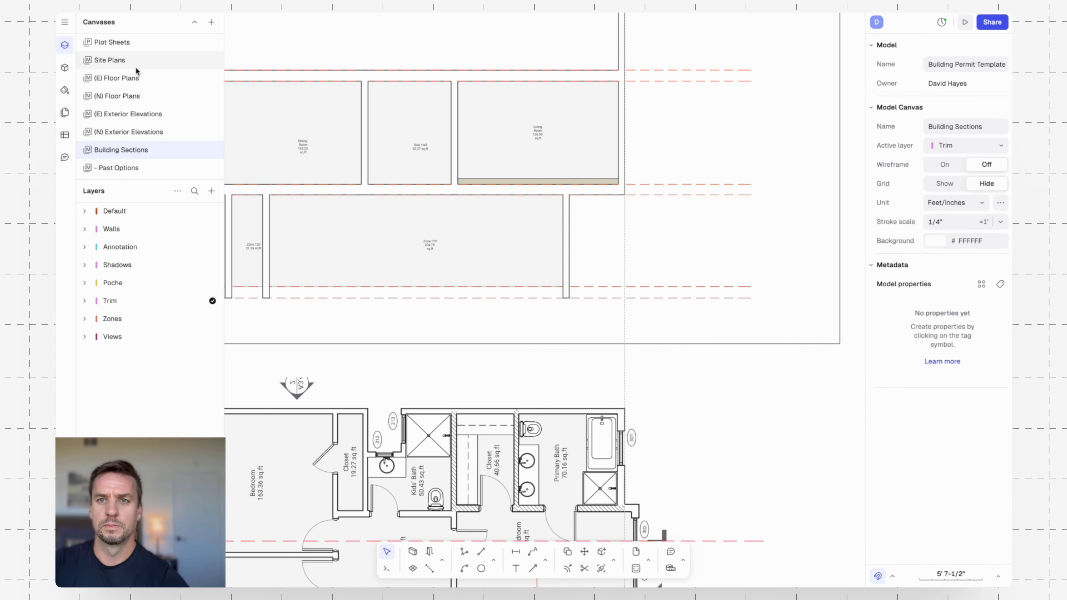
{"action": "left_click", "coordinate": [101, 43]}
{"action": "scroll", "coordinate": [739, 113], "scroll_direction": "up", "scroll_amount": 10}
{"action": "middle_click_drag", "start_coordinate": [823, 321], "coordinate": [738, 343]}
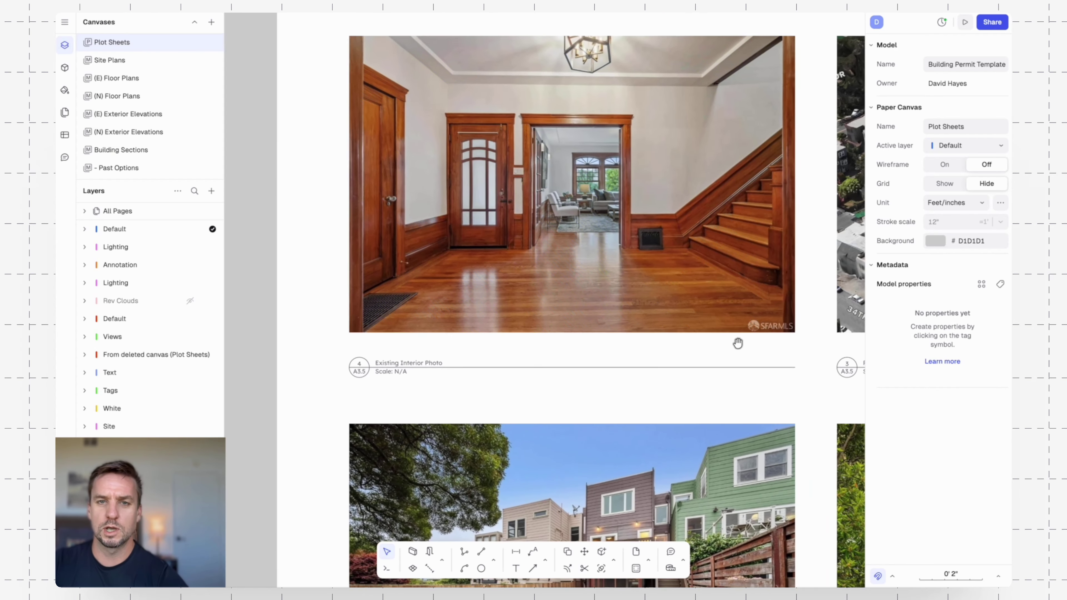
{"action": "scroll", "coordinate": [600, 178], "scroll_direction": "up", "scroll_amount": 5}
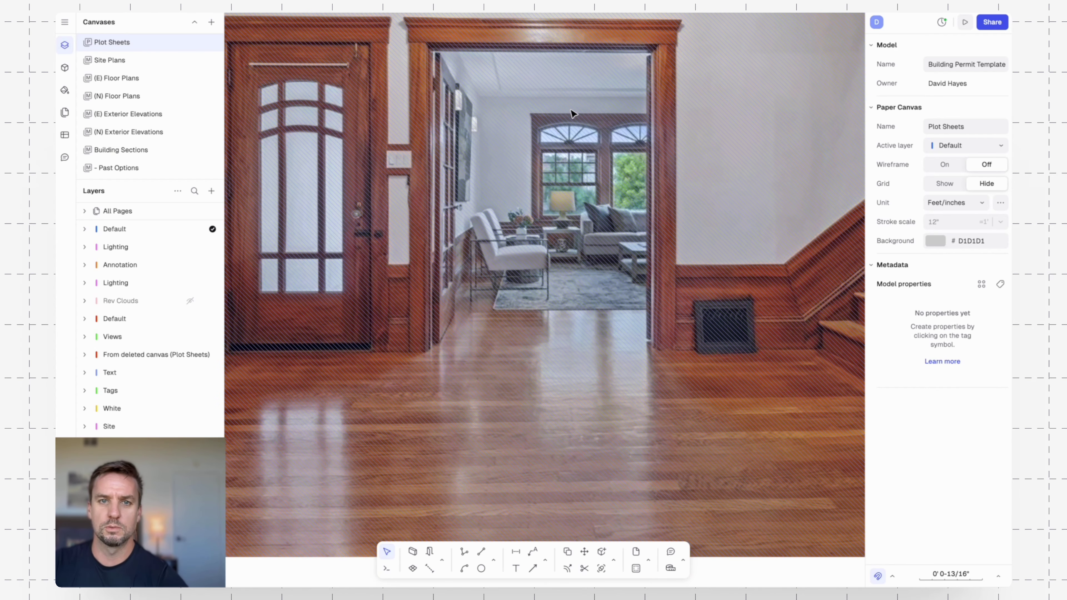
{"action": "scroll", "coordinate": [578, 144], "scroll_direction": "down", "scroll_amount": 5}
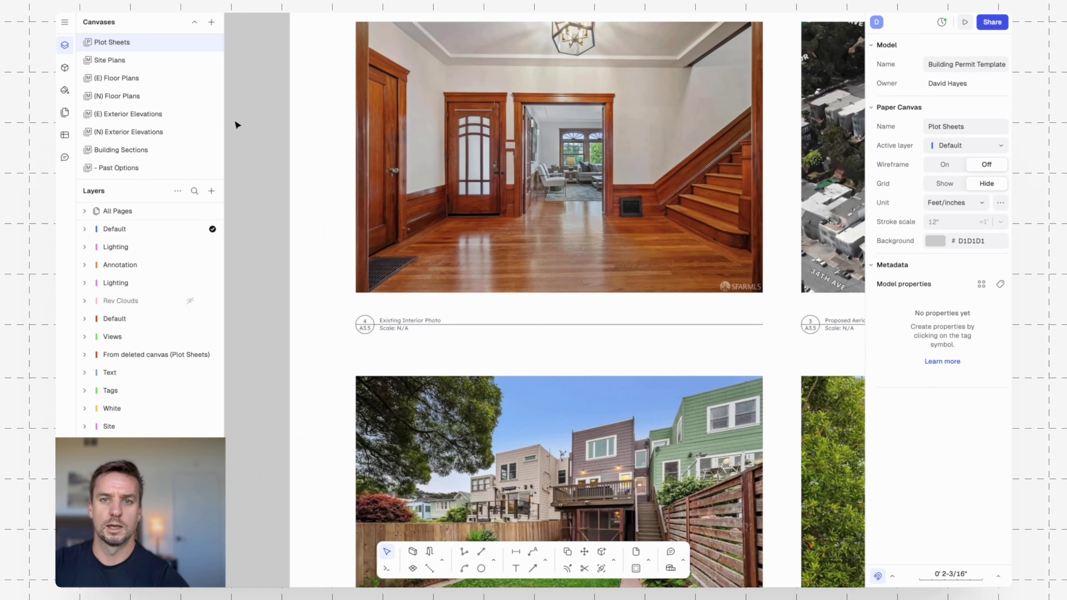
{"action": "left_click", "coordinate": [122, 156]}
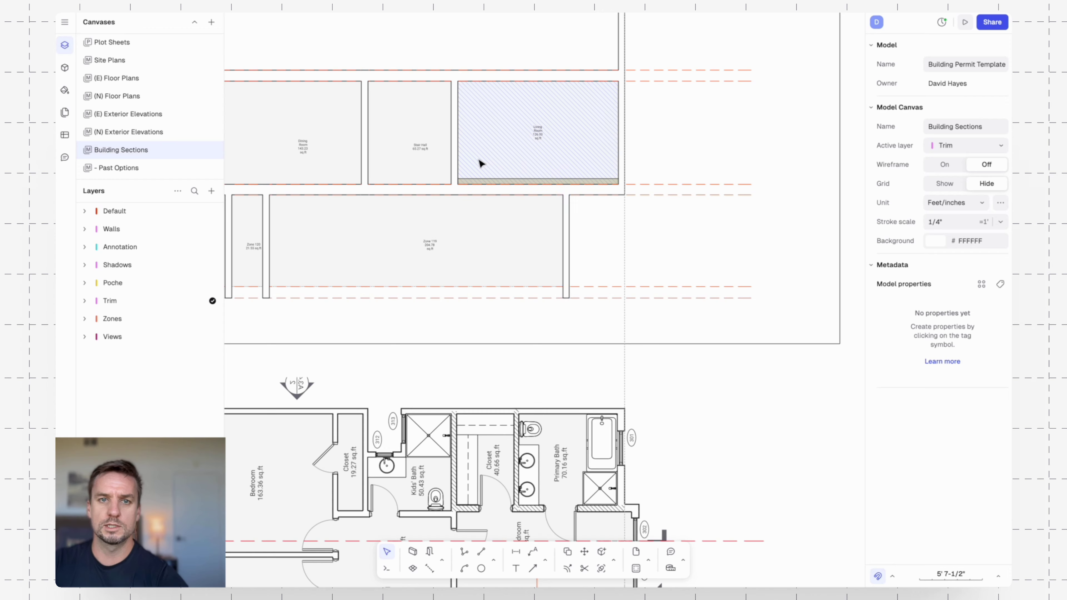
- Copy the Living Room baseboard rectangle directly above itself
{"action": "scroll", "coordinate": [484, 174], "scroll_direction": "up", "scroll_amount": 3}
{"action": "left_click", "coordinate": [487, 193]}
{"action": "key", "text": "ctrl+d"}
{"action": "left_click", "coordinate": [464, 197]}
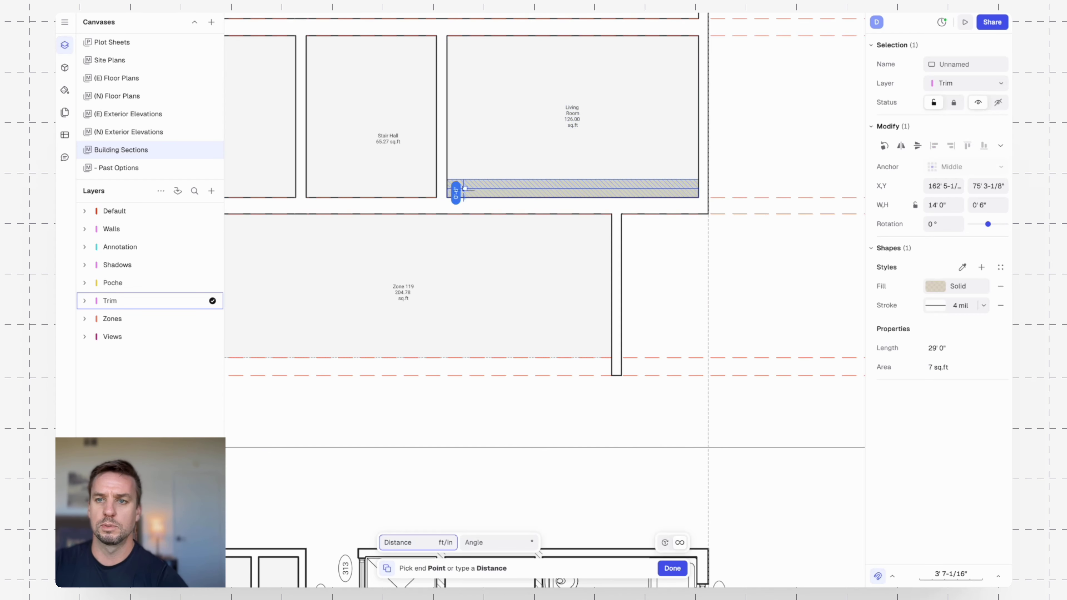
{"action": "left_click", "coordinate": [465, 188]}
{"action": "key", "text": "Escape"}
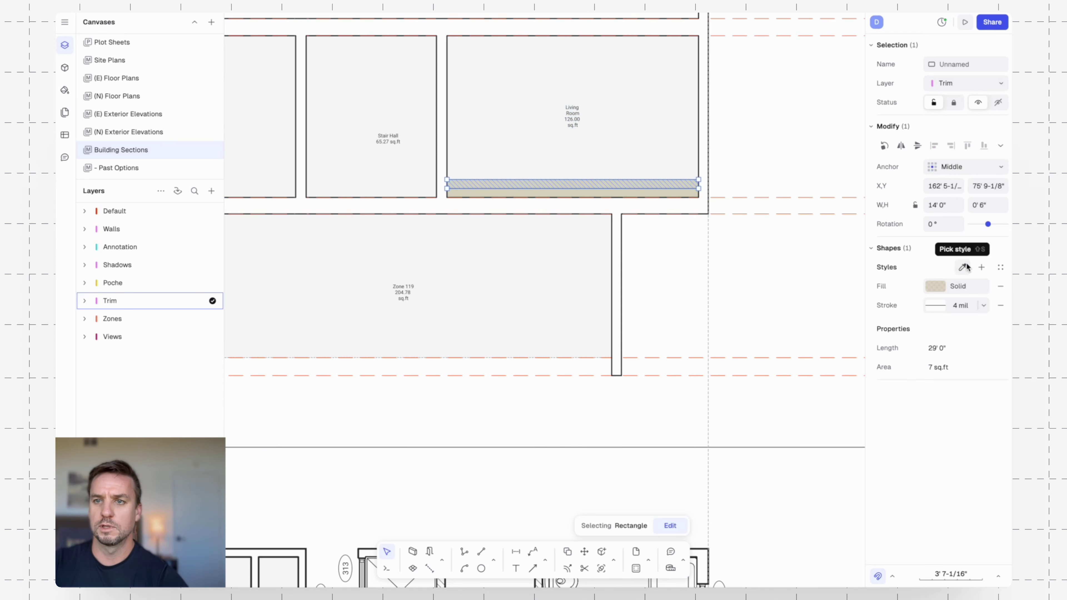
- Set the copied rectangle's height to 2' and move it up to sit on top of the baseboard
{"action": "left_click", "coordinate": [955, 206]}
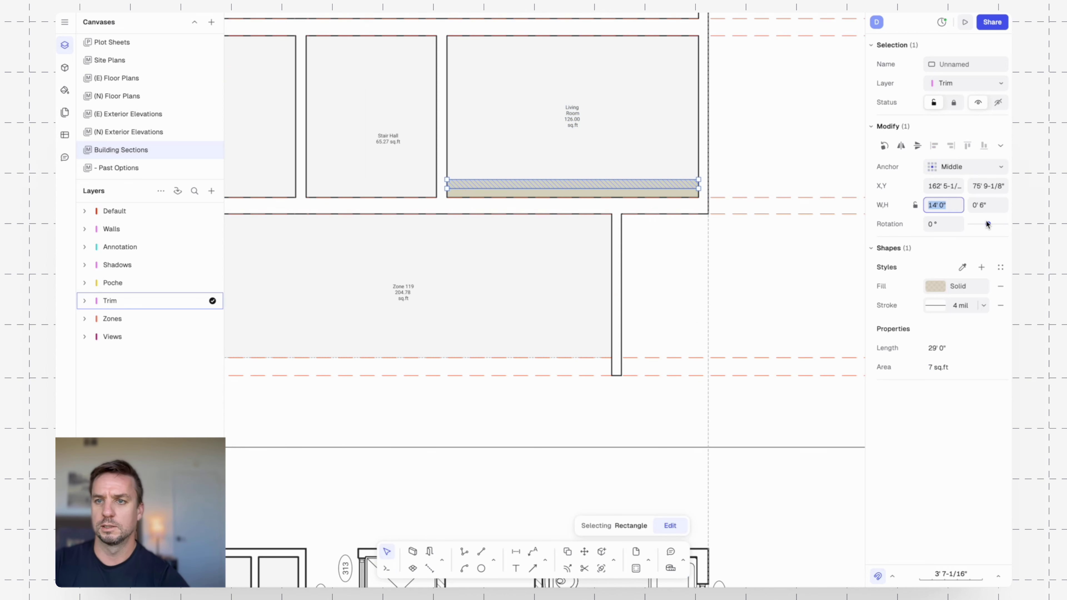
{"action": "left_click", "coordinate": [996, 207]}
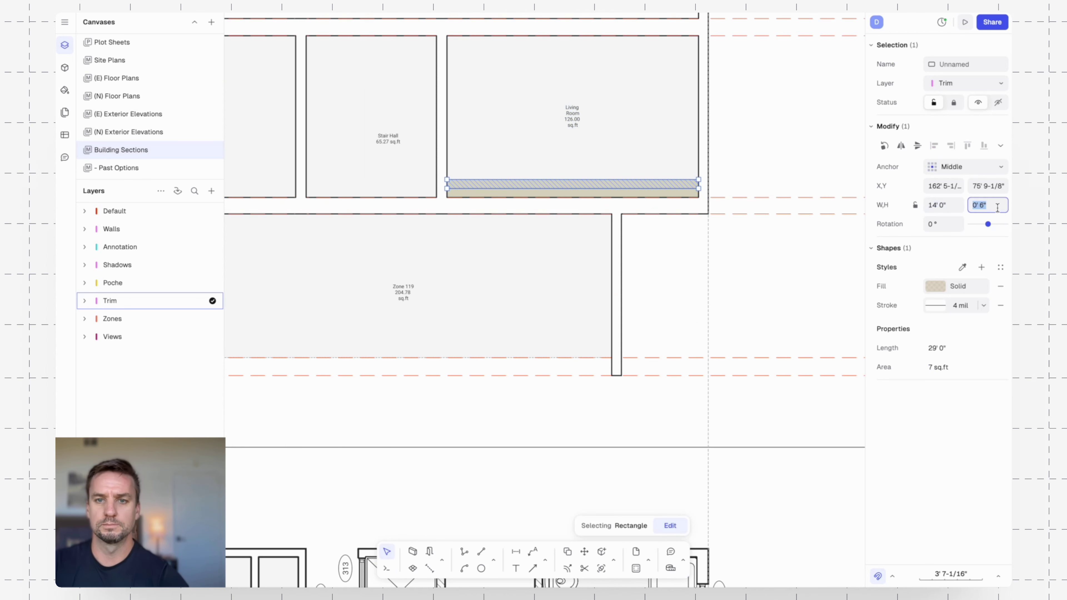
{"action": "type", "text": "2'"}
{"action": "key", "text": "Return"}
{"action": "key", "text": "m"}
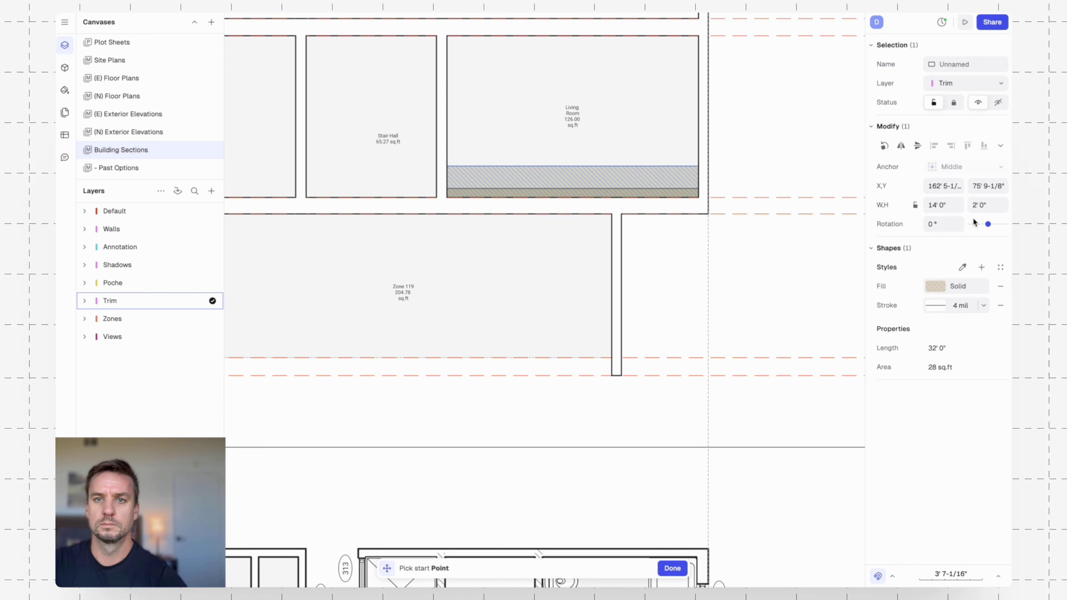
{"action": "left_click", "coordinate": [670, 202]}
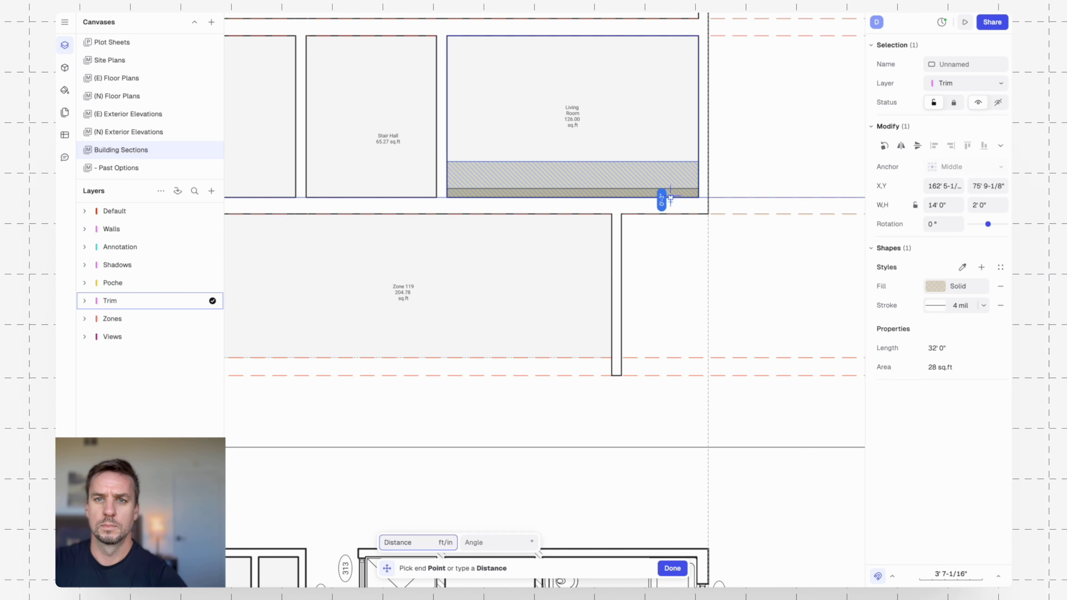
{"action": "left_click", "coordinate": [668, 188]}
{"action": "left_click", "coordinate": [685, 164]}
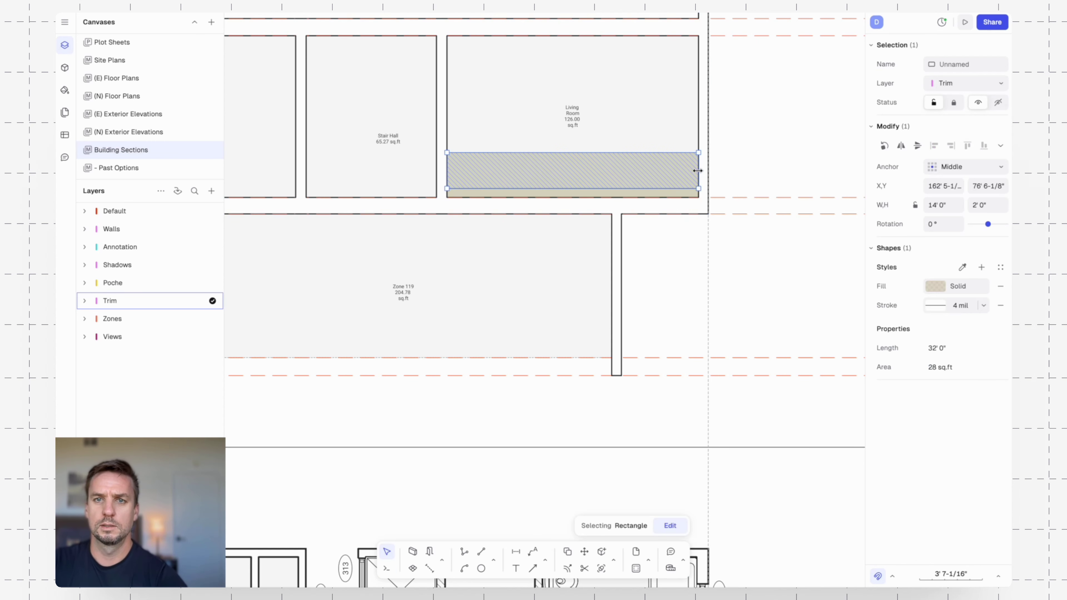
- Copy the Living Room's 2' trim rectangle directly above itself and set the copy's height to 4"
{"action": "key", "text": "c"}
{"action": "left_click", "coordinate": [681, 188]}
{"action": "left_click", "coordinate": [681, 153]}
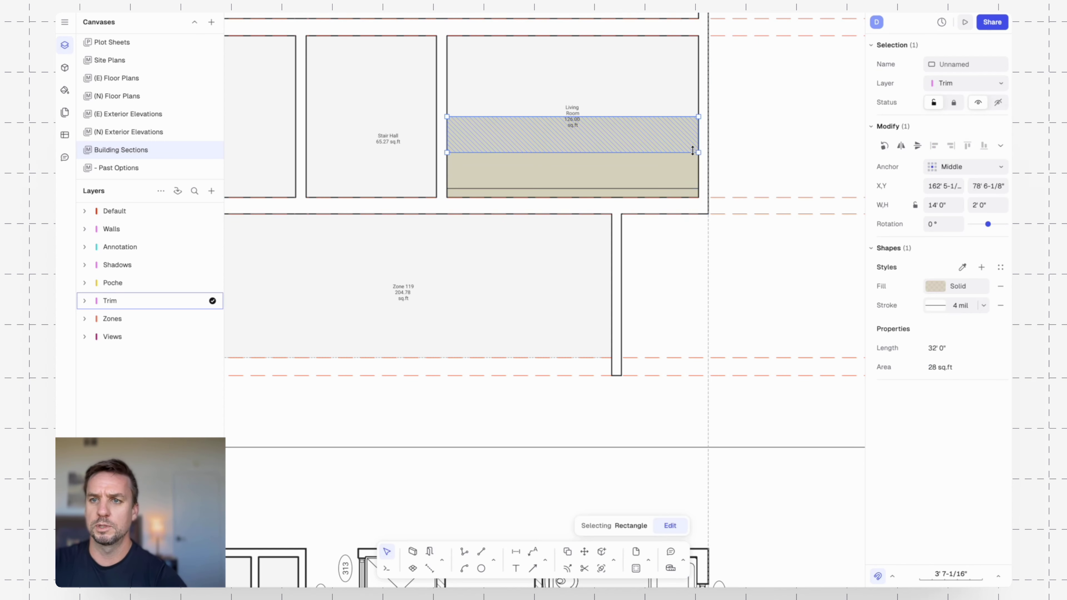
{"action": "left_click", "coordinate": [972, 204]}
{"action": "left_click", "coordinate": [995, 204]}
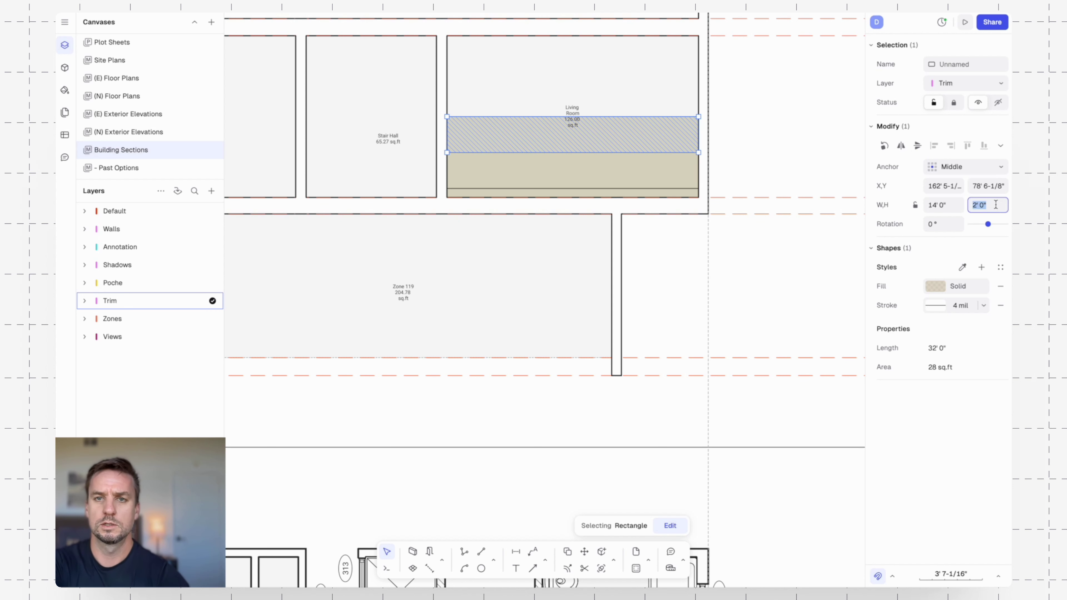
{"action": "key", "text": "Return"}
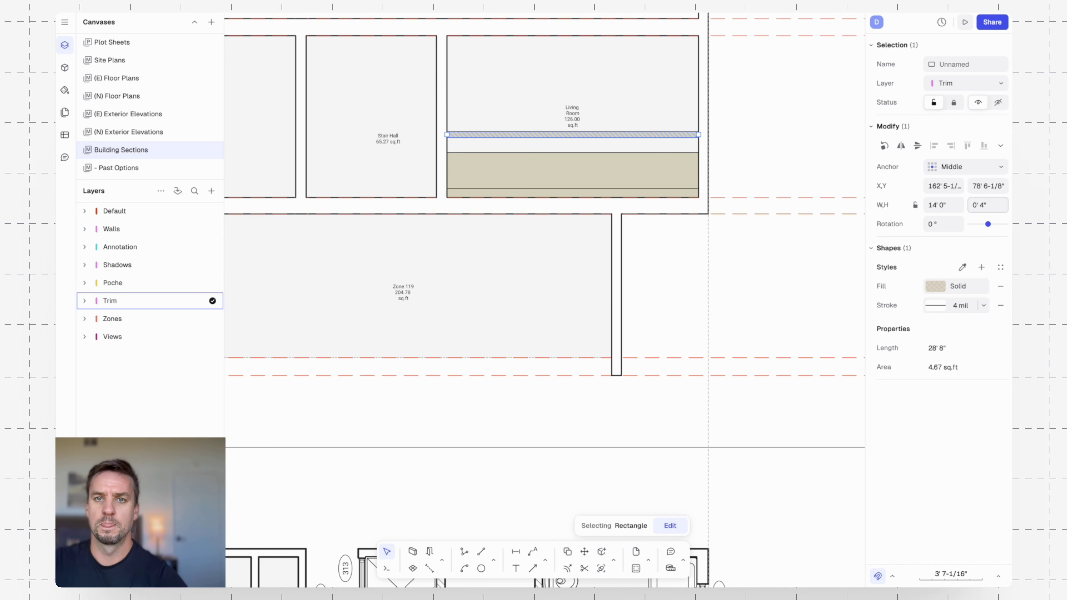
- Move the 4" rail flush with the wainscot's top edge and shorten the 2' panel to meet the rail's underside
{"action": "key", "text": "m"}
{"action": "left_click", "coordinate": [664, 132]}
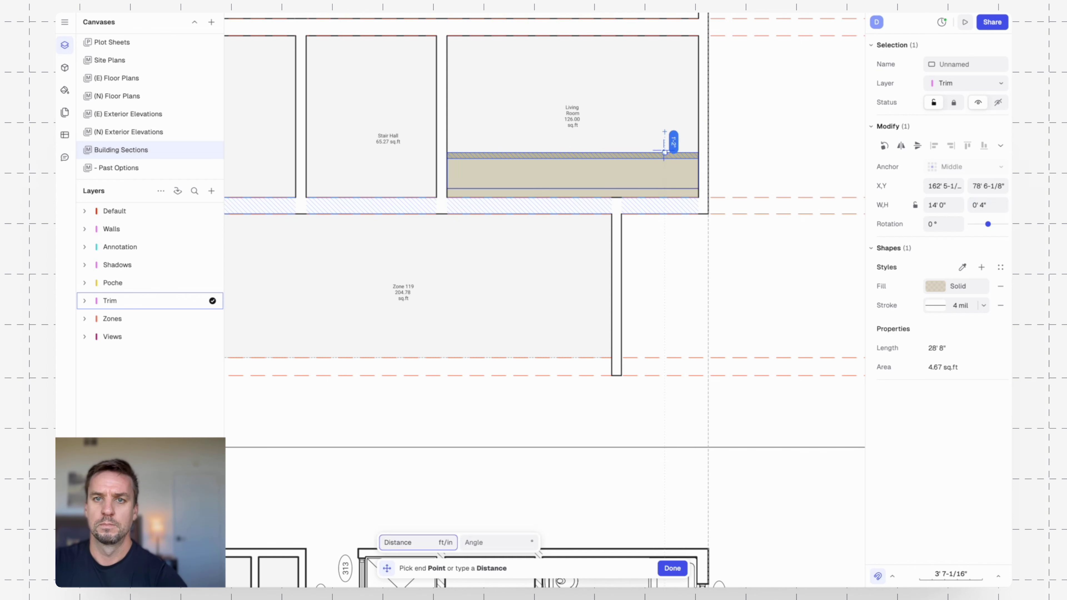
{"action": "left_click", "coordinate": [664, 152]}
{"action": "key", "text": "Escape"}
{"action": "left_click", "coordinate": [667, 172]}
{"action": "left_click_drag", "start_coordinate": [665, 152], "coordinate": [665, 159]}
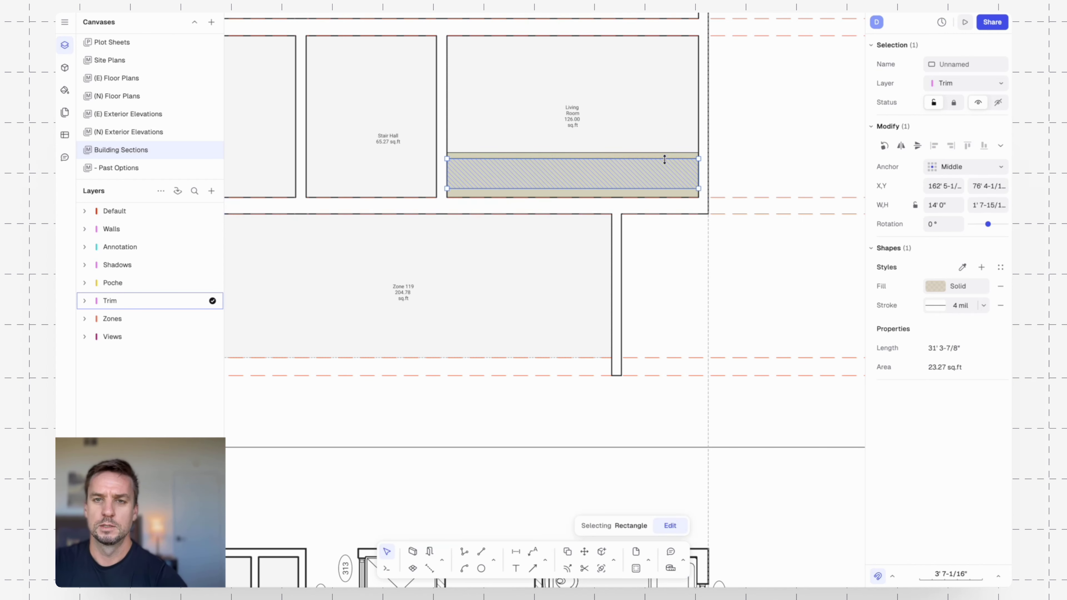
{"action": "key", "text": "Escape"}
{"action": "scroll", "coordinate": [815, 269], "scroll_direction": "down", "scroll_amount": 5}
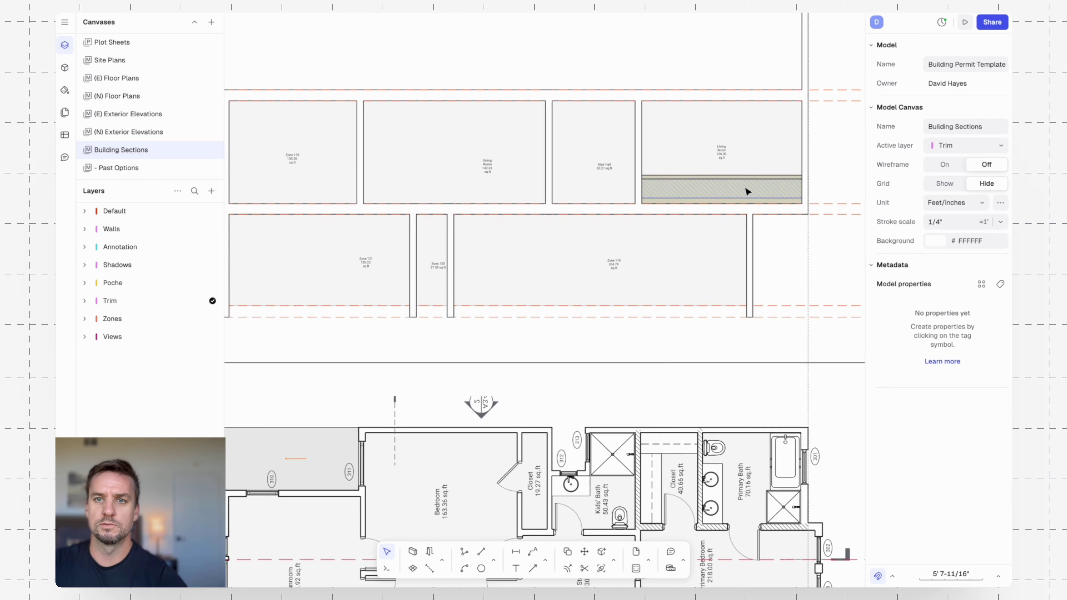
{"action": "scroll", "coordinate": [731, 160], "scroll_direction": "up", "scroll_amount": 3}
{"action": "left_click", "coordinate": [721, 154]}
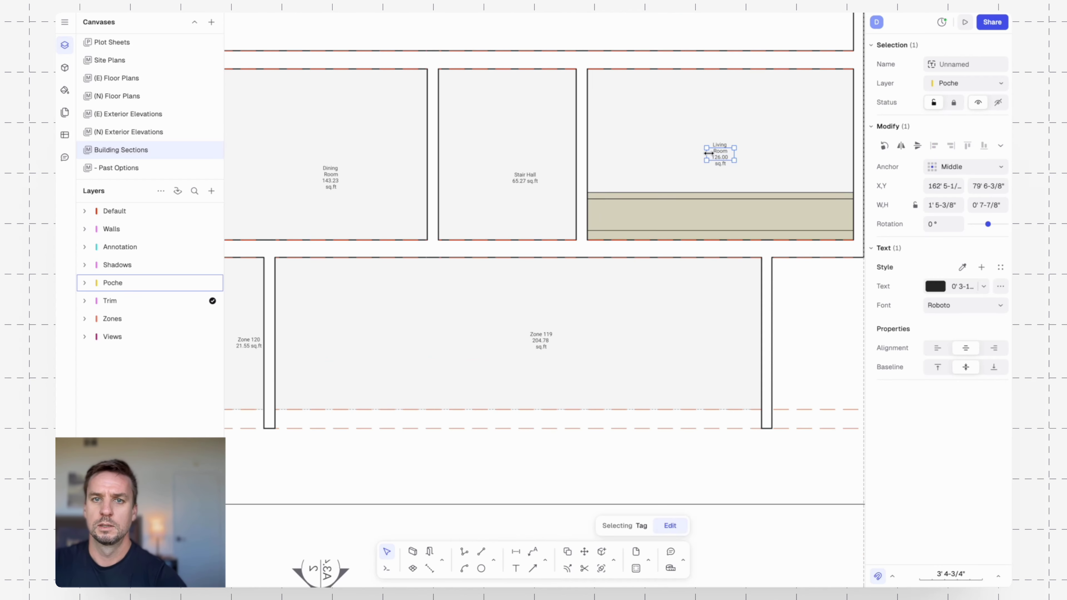
{"action": "key", "text": "Escape"}
{"action": "scroll", "coordinate": [679, 81], "scroll_direction": "down", "scroll_amount": 5}
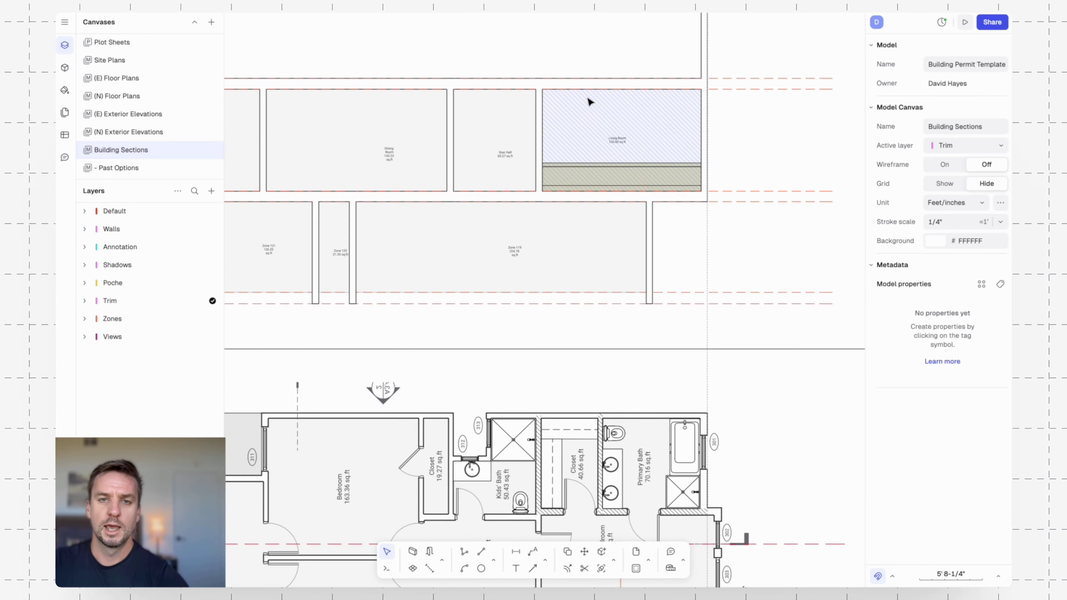
{"action": "scroll", "coordinate": [503, 232], "scroll_direction": "left", "scroll_amount": 4}
{"action": "scroll", "coordinate": [503, 231], "scroll_direction": "up", "scroll_amount": 2}
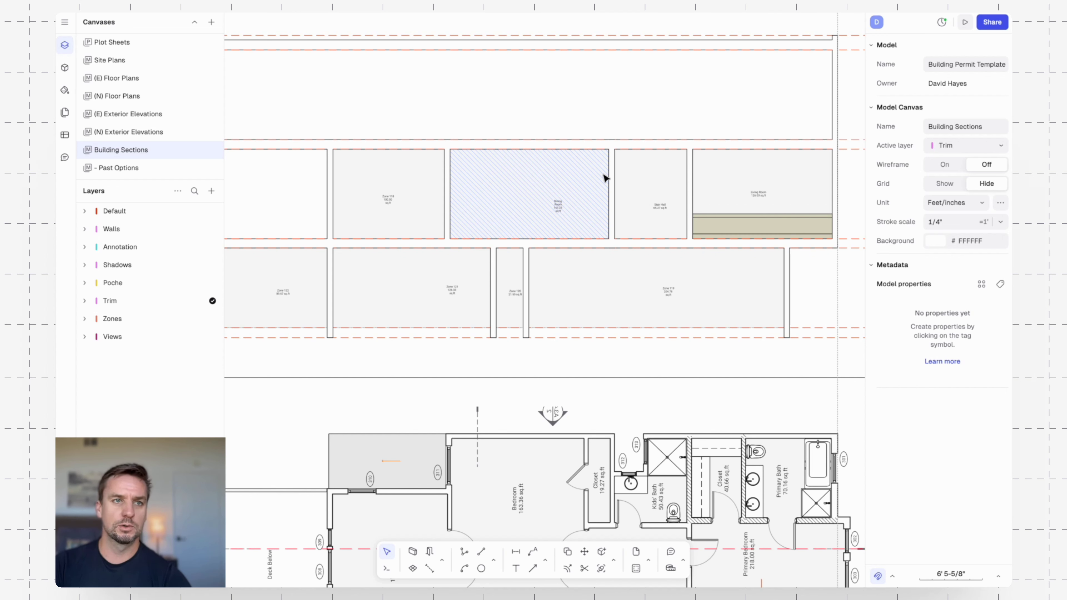
- Open the Doors & Windows block library and place a Window Section block beside the building section
{"action": "left_click", "coordinate": [65, 67]}
{"action": "left_click", "coordinate": [179, 30]}
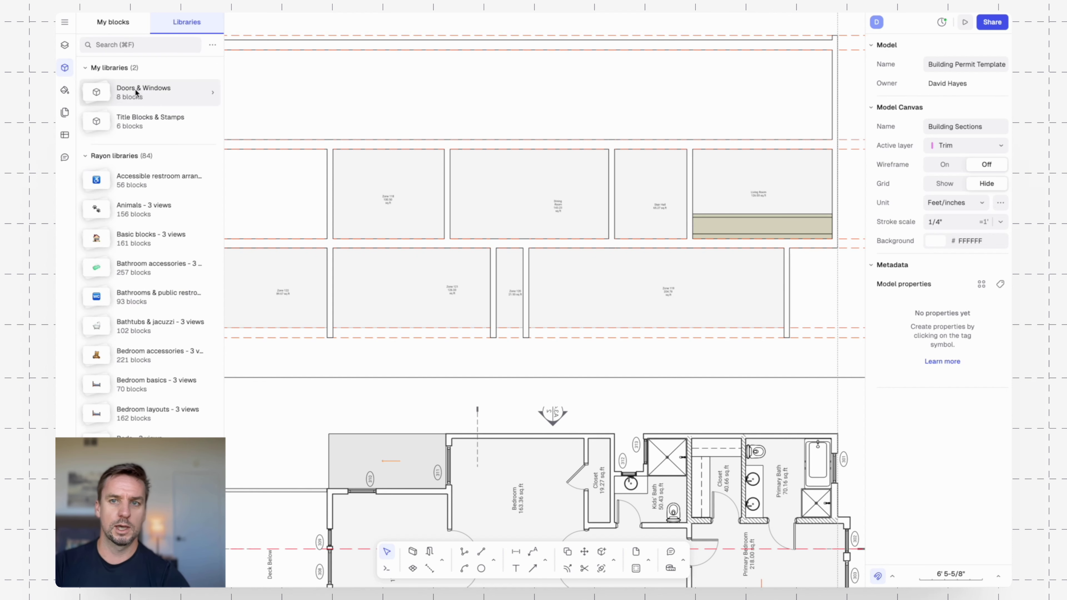
{"action": "left_click", "coordinate": [143, 92]}
{"action": "middle_click_drag", "start_coordinate": [767, 175], "coordinate": [574, 180]}
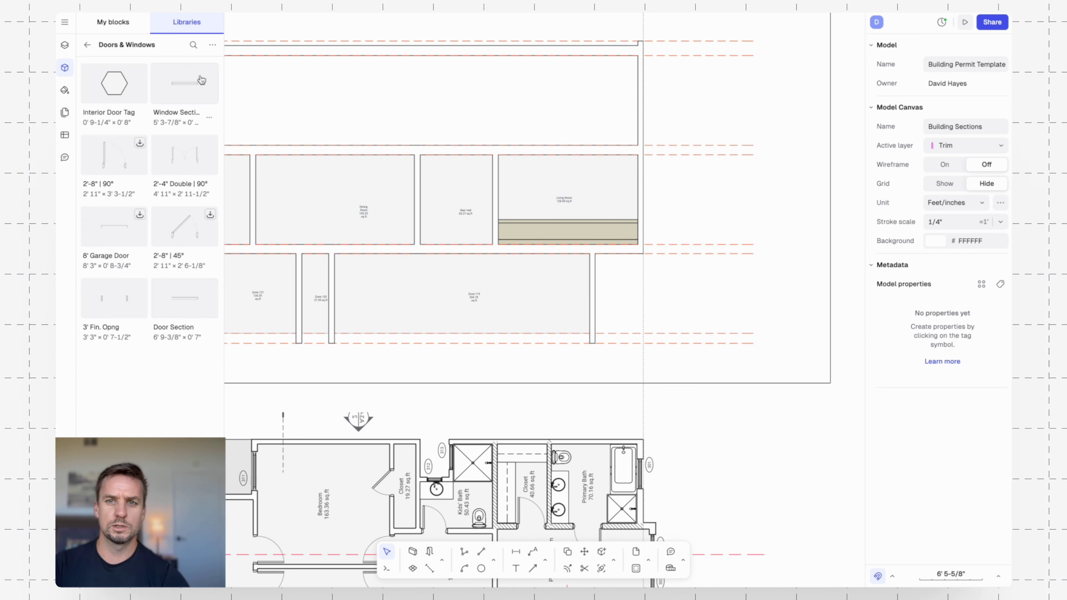
{"action": "left_click", "coordinate": [189, 90]}
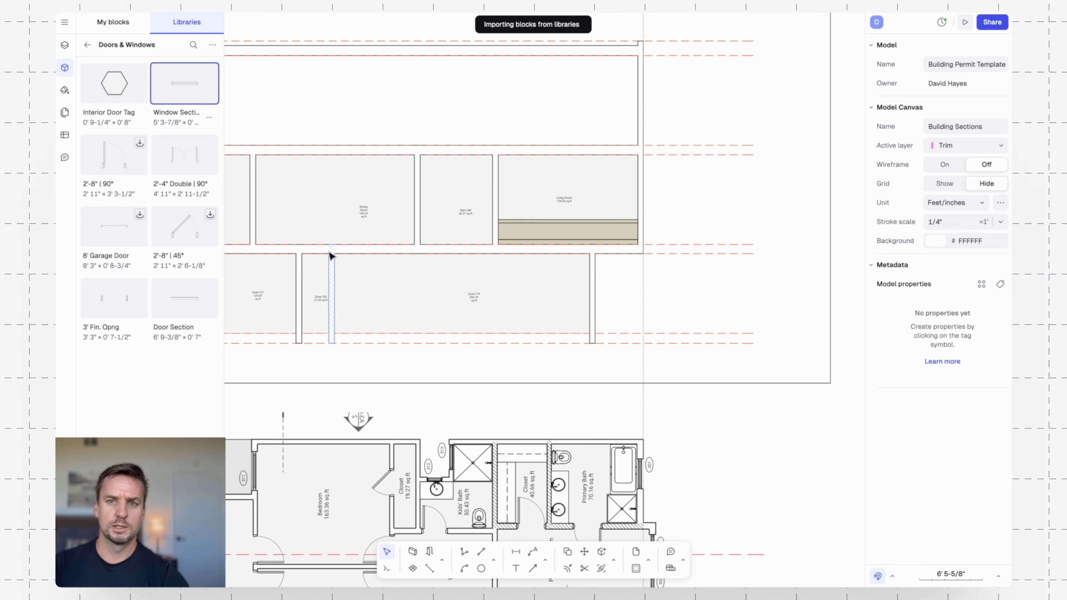
- Place a Door Section block below the window block and delete the extra Window Section beside it
{"action": "left_click", "coordinate": [192, 308]}
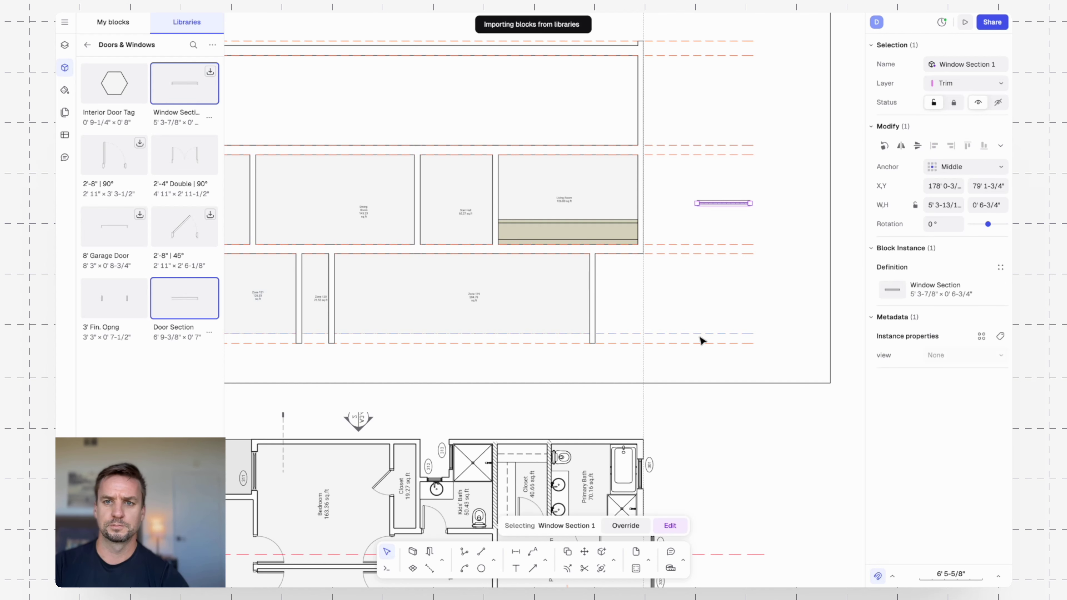
{"action": "left_click", "coordinate": [711, 291]}
{"action": "scroll", "coordinate": [748, 277], "scroll_direction": "up", "scroll_amount": 5}
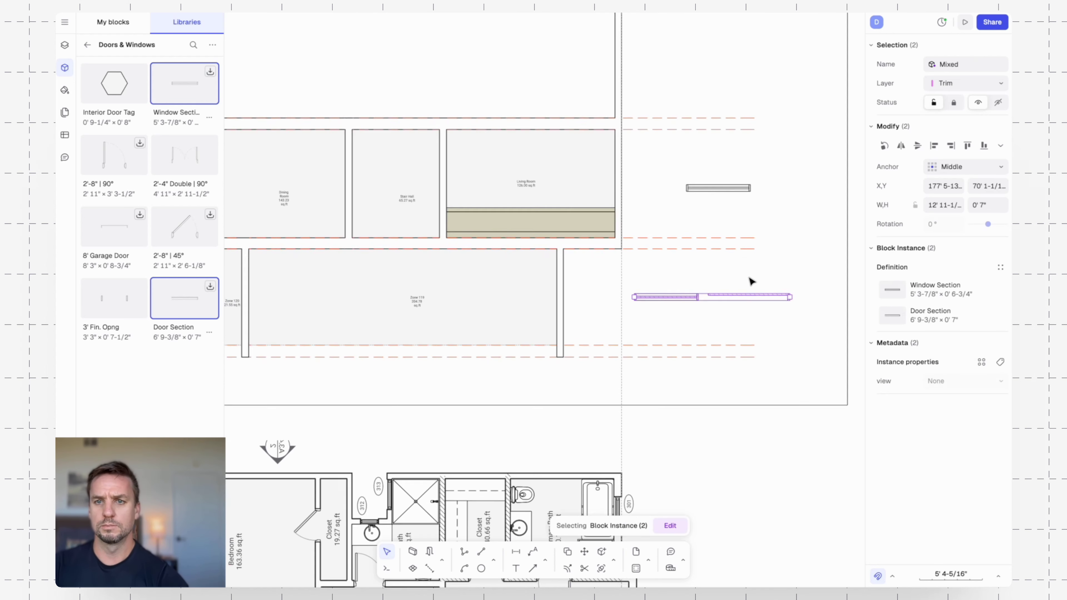
{"action": "left_click", "coordinate": [755, 288]}
{"action": "left_click", "coordinate": [762, 301]}
{"action": "key", "text": "Escape"}
{"action": "left_click", "coordinate": [680, 305]}
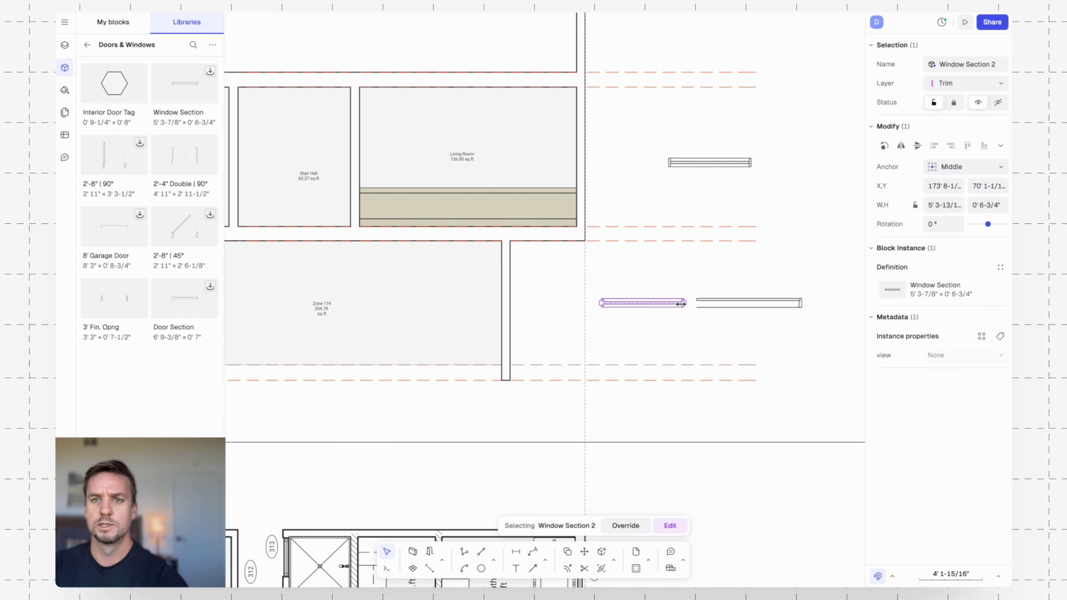
{"action": "key", "text": "Delete"}
- Rotate the Window Section block to 90° and insert it into the Living Room's exterior wall
{"action": "left_click", "coordinate": [736, 164]}
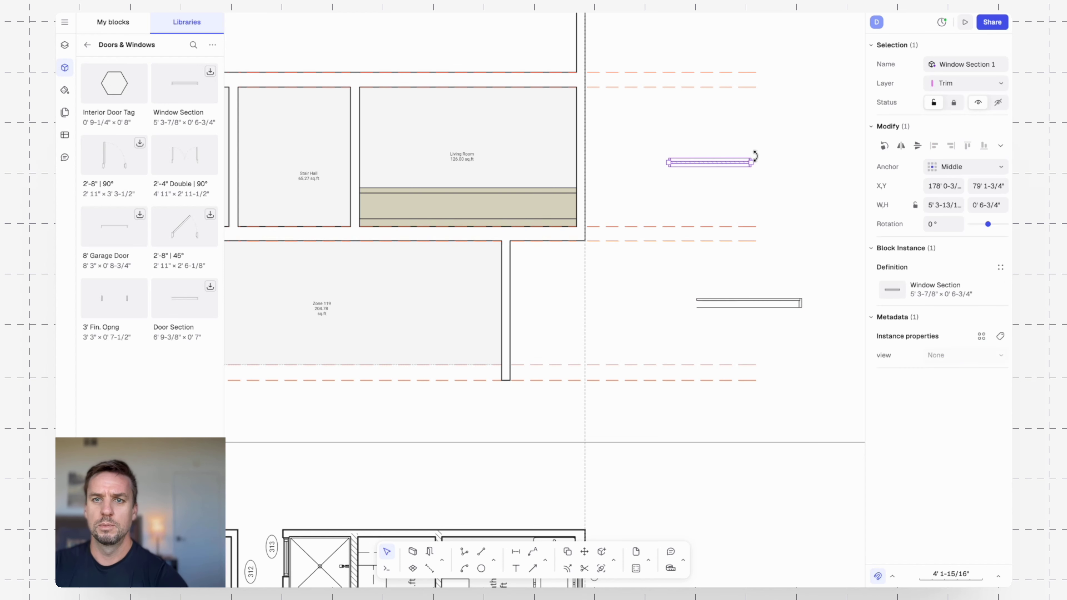
{"action": "left_click_drag", "start_coordinate": [752, 159], "coordinate": [503, 96]}
{"action": "scroll", "coordinate": [707, 148], "scroll_direction": "up", "scroll_amount": 3, "text": "ctrl"}
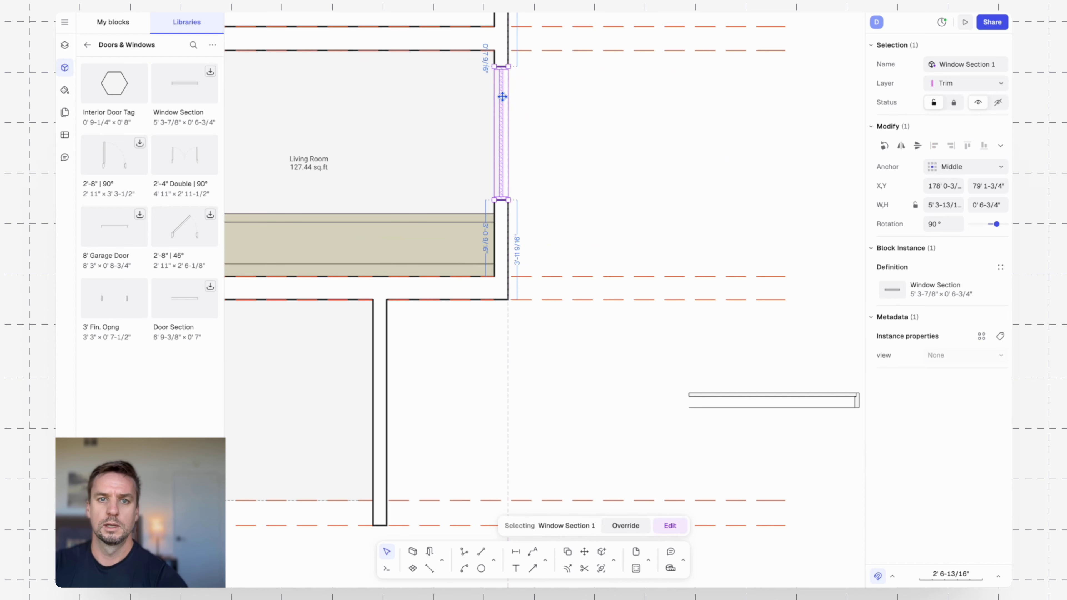
- Move the window down the exterior wall until its lower end meets the top of the wainscot rail
{"action": "key", "text": "m"}
{"action": "scroll", "coordinate": [488, 207], "scroll_direction": "up", "scroll_amount": 4}
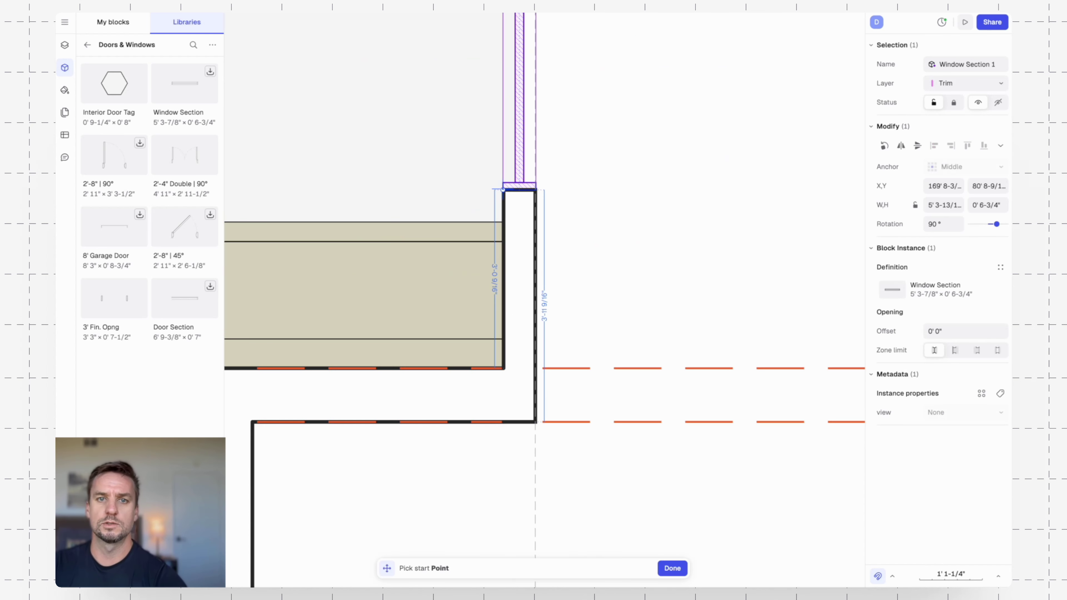
{"action": "left_click", "coordinate": [502, 189]}
{"action": "left_click", "coordinate": [502, 222]}
{"action": "left_click", "coordinate": [598, 184]}
- Rotate the Door Section block to 90° and move it into the wall between the Stair Hall and Living Room
{"action": "scroll", "coordinate": [598, 185], "scroll_direction": "down", "scroll_amount": 4}
{"action": "scroll", "coordinate": [610, 195], "scroll_direction": "down", "scroll_amount": 5}
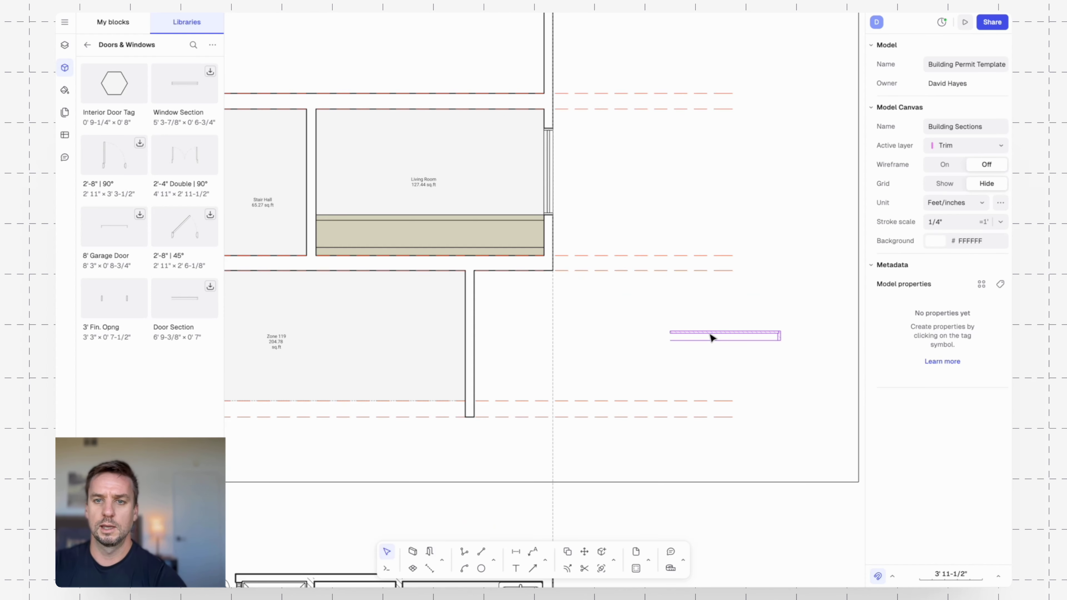
{"action": "left_click", "coordinate": [710, 337]}
{"action": "left_click_drag", "start_coordinate": [778, 326], "coordinate": [726, 289]}
{"action": "type", "text": "m"}
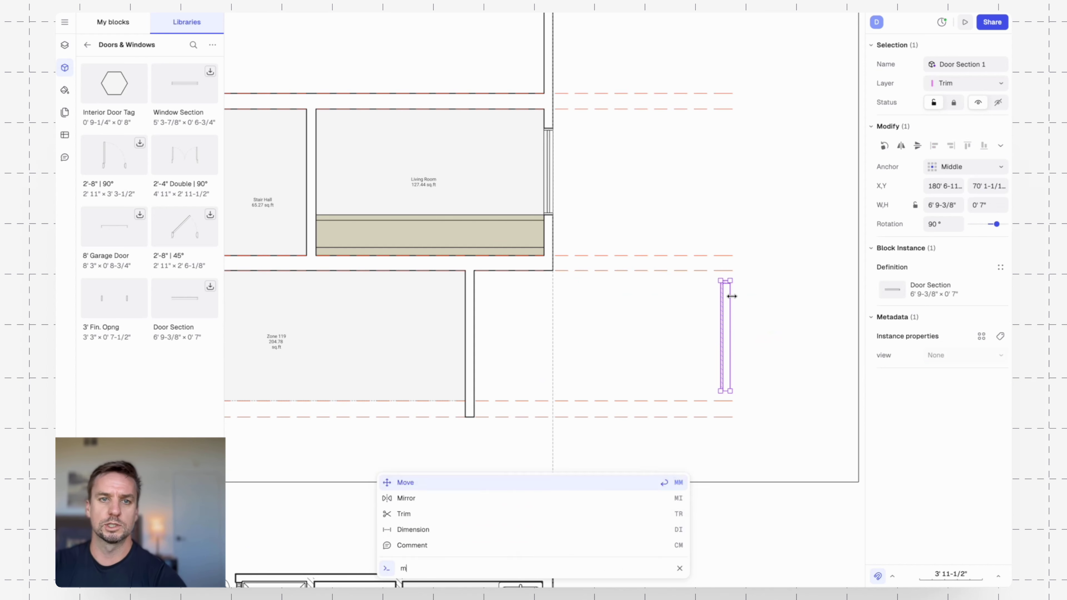
{"action": "type", "text": "m"}
{"action": "left_click", "coordinate": [722, 306]}
{"action": "middle_click_drag", "start_coordinate": [425, 206], "coordinate": [702, 208]}
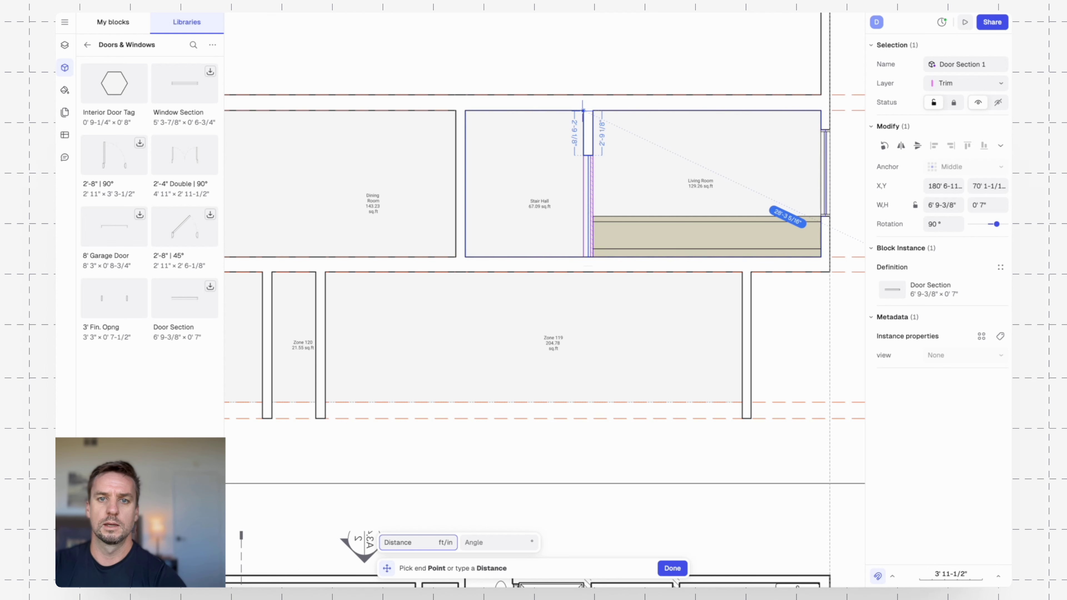
{"action": "left_click", "coordinate": [583, 110]}
{"action": "key", "text": "Escape"}
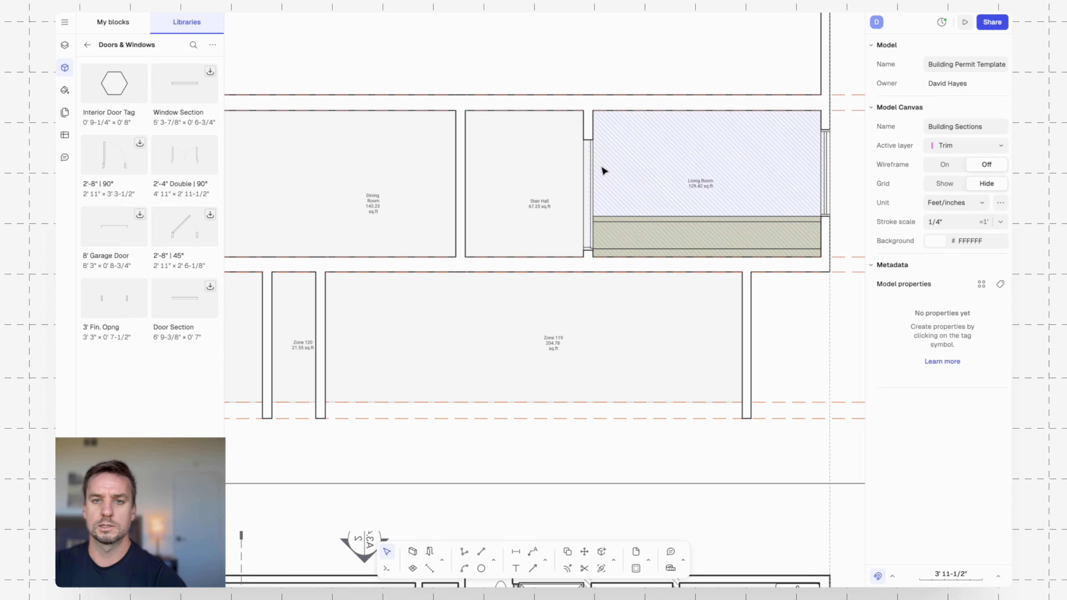
- Mirror the door between the Stair Hall and Living Room about a horizontal axis to turn it upside down
{"action": "left_click", "coordinate": [592, 176]}
{"action": "type", "text": "mi"}
{"action": "key", "text": "Return"}
{"action": "left_click", "coordinate": [591, 181]}
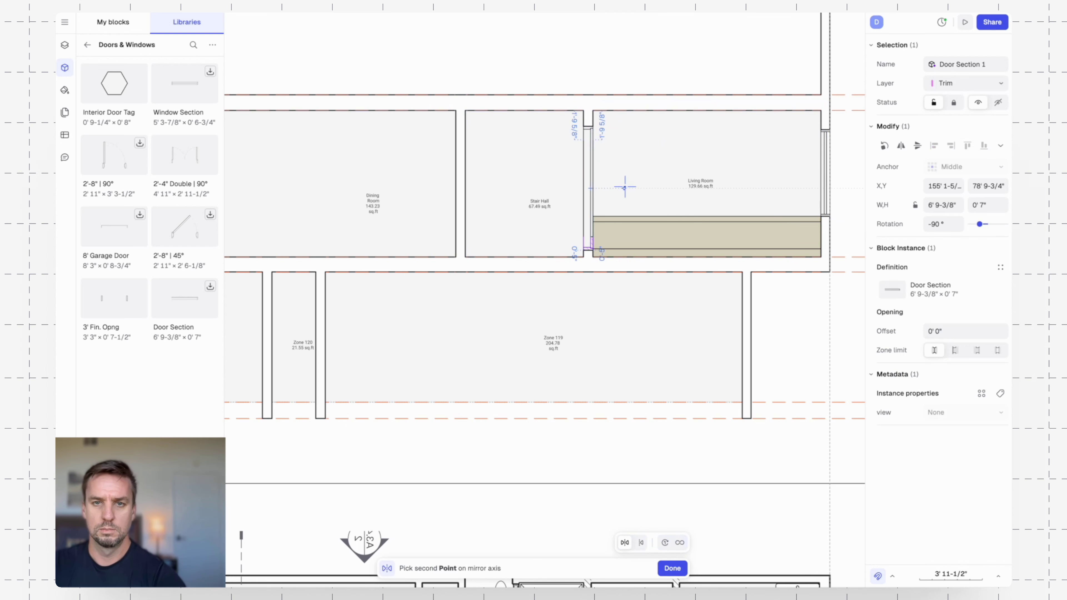
{"action": "left_click", "coordinate": [645, 183]}
{"action": "key", "text": "Escape"}
- Move the mirrored door down so its lower end sits on the Stair Hall floor line
{"action": "scroll", "coordinate": [600, 223], "scroll_direction": "up", "scroll_amount": 3}
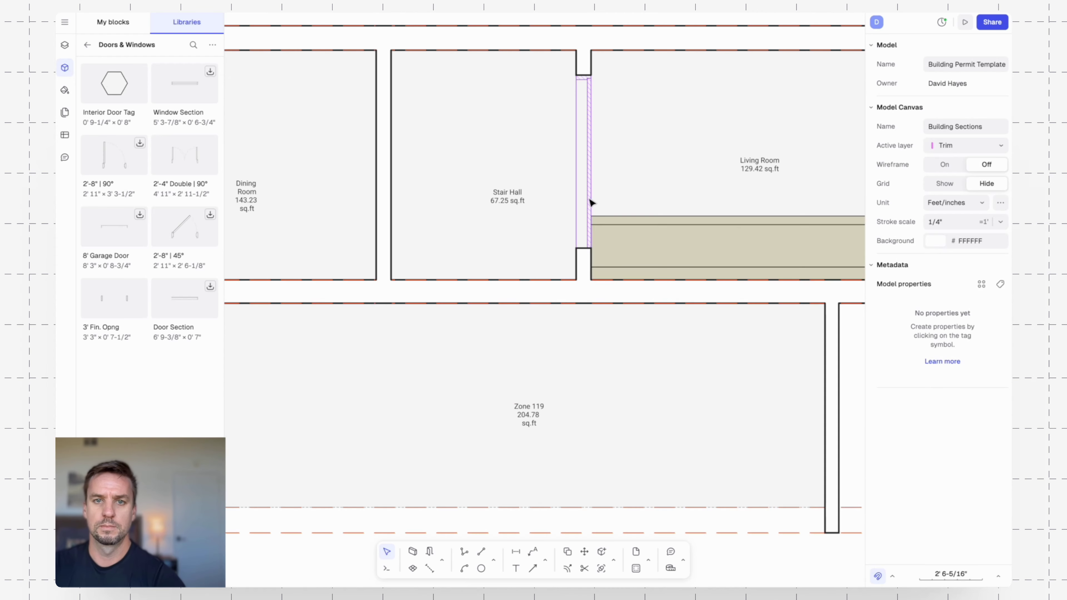
{"action": "left_click", "coordinate": [585, 197]}
{"action": "key", "text": "m"}
{"action": "left_click", "coordinate": [577, 247]}
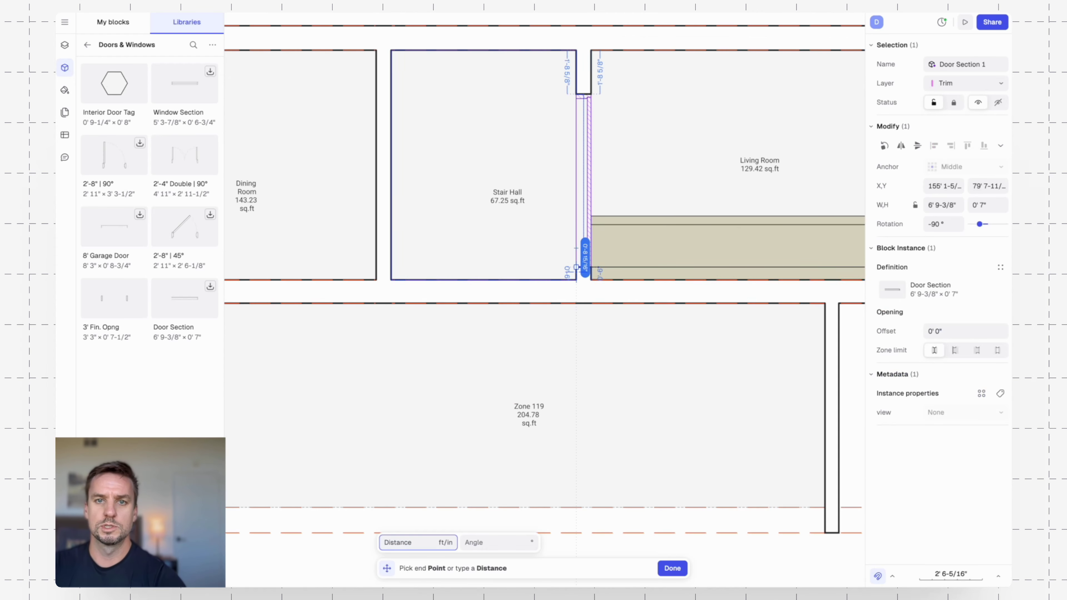
{"action": "left_click", "coordinate": [576, 279]}
{"action": "key", "text": "Escape"}
- Copy the Stair Hall and Living Room door horizontally into the wall between the Dining Room and Stair Hall
{"action": "middle_click_drag", "start_coordinate": [708, 126], "coordinate": [659, 138]}
{"action": "scroll", "coordinate": [630, 142], "scroll_direction": "down", "scroll_amount": 3}
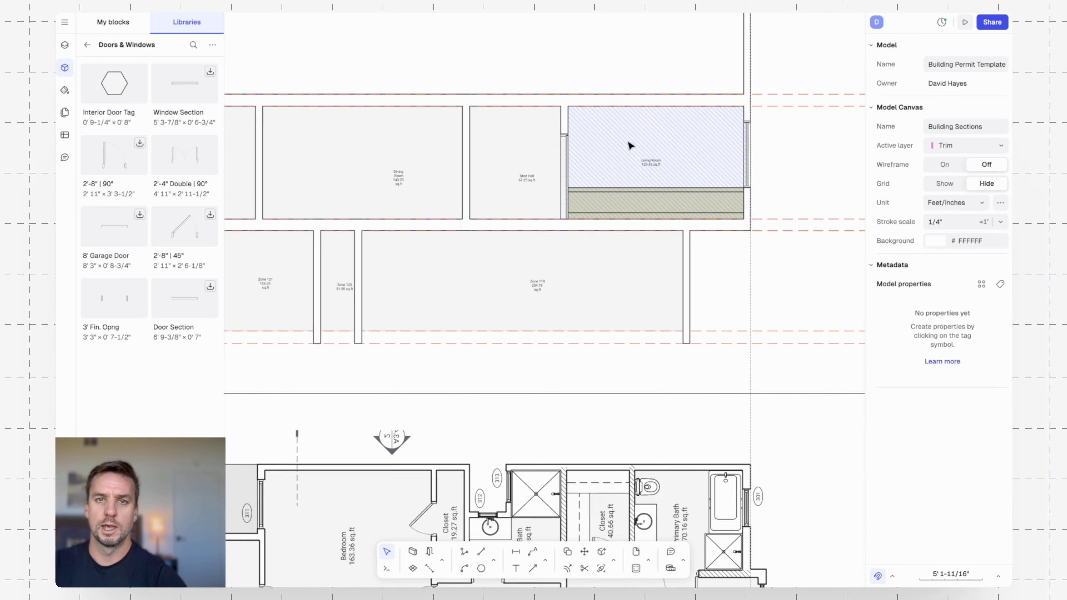
{"action": "left_click", "coordinate": [565, 152]}
{"action": "key", "text": "c"}
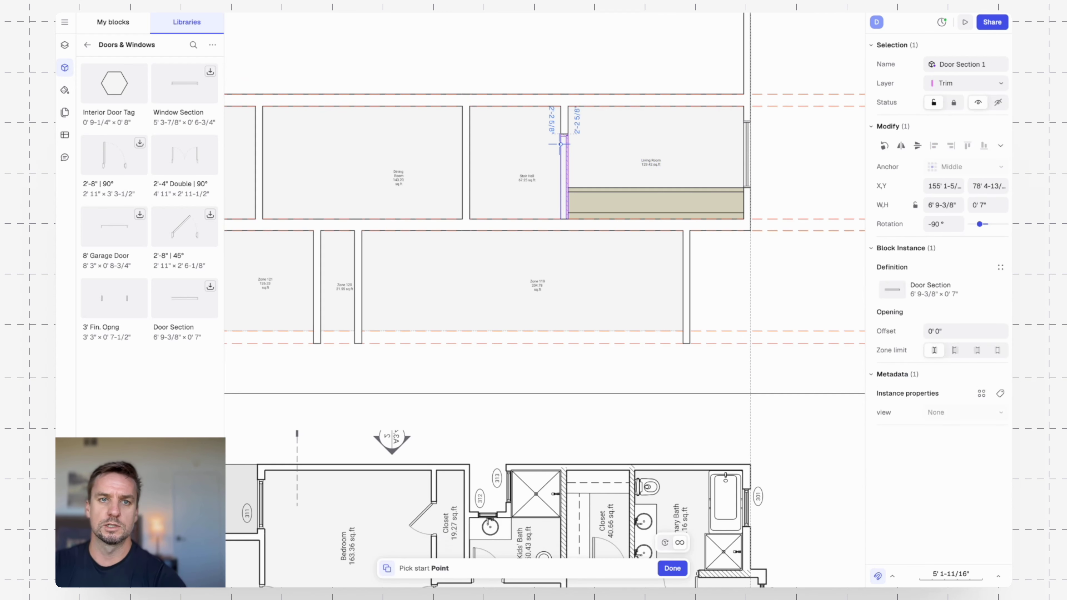
{"action": "scroll", "coordinate": [561, 144], "scroll_direction": "up", "scroll_amount": 3}
{"action": "left_click", "coordinate": [563, 142]}
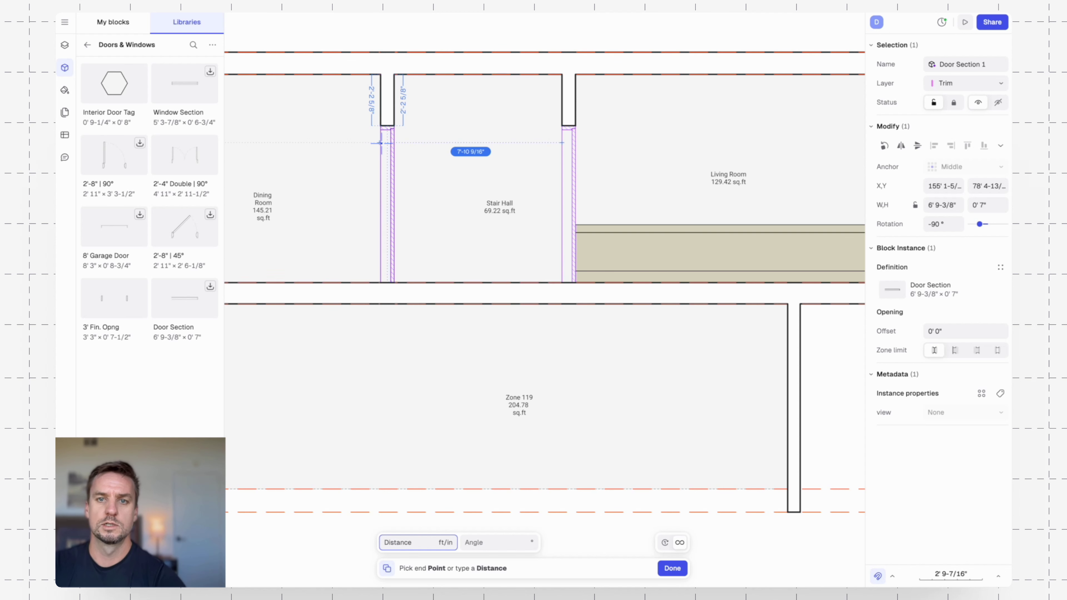
{"action": "left_click", "coordinate": [387, 143]}
- Duplicate the block definition of the door between the Dining Room and Stair Hall as an independent copy
{"action": "scroll", "coordinate": [570, 118], "scroll_direction": "left", "scroll_amount": 5}
{"action": "scroll", "coordinate": [571, 124], "scroll_direction": "down", "scroll_amount": 5}
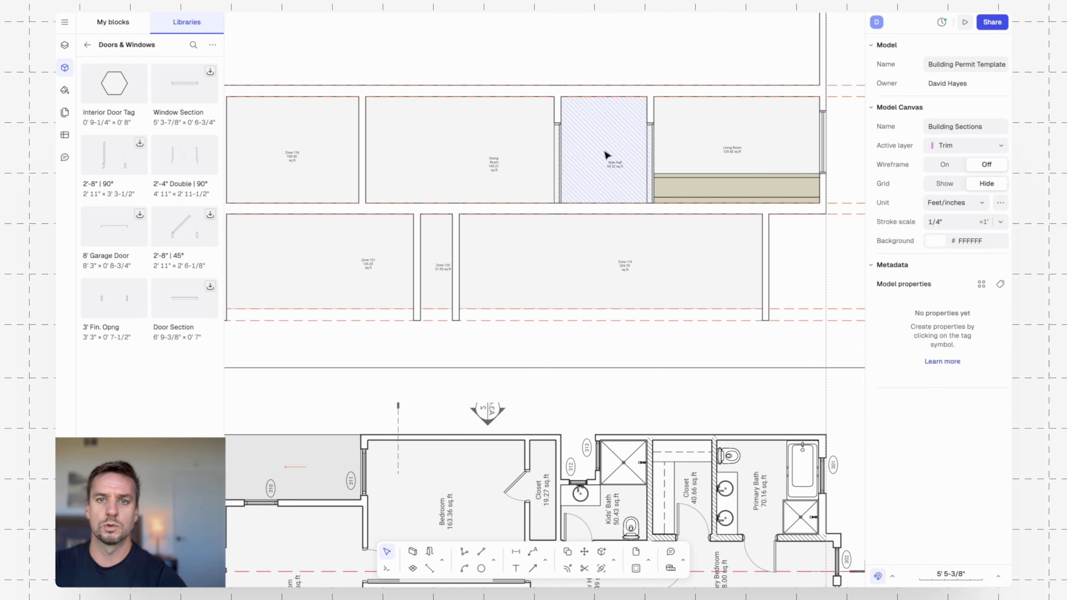
{"action": "scroll", "coordinate": [609, 139], "scroll_direction": "up", "scroll_amount": 5}
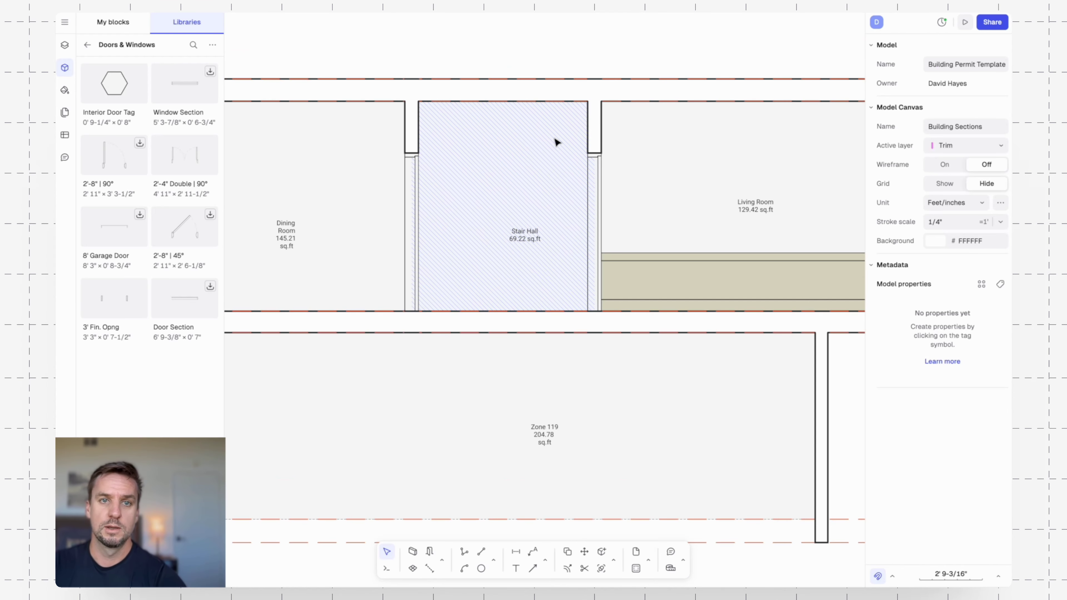
{"action": "scroll", "coordinate": [417, 155], "scroll_direction": "up", "scroll_amount": 3}
{"action": "left_click", "coordinate": [414, 164]}
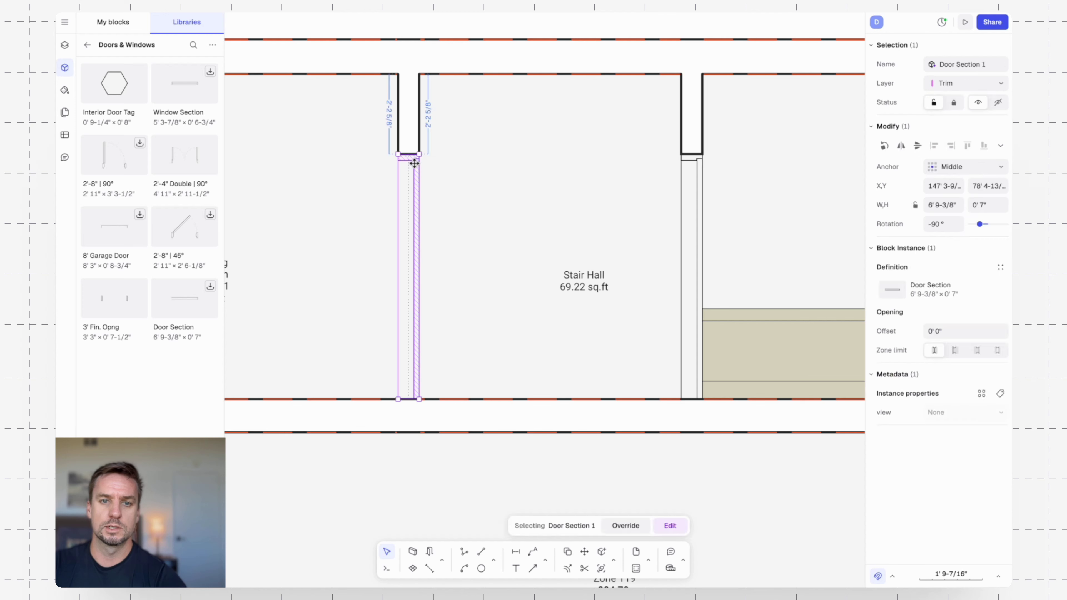
{"action": "right_click", "coordinate": [415, 163]}
{"action": "left_click", "coordinate": [453, 414]}
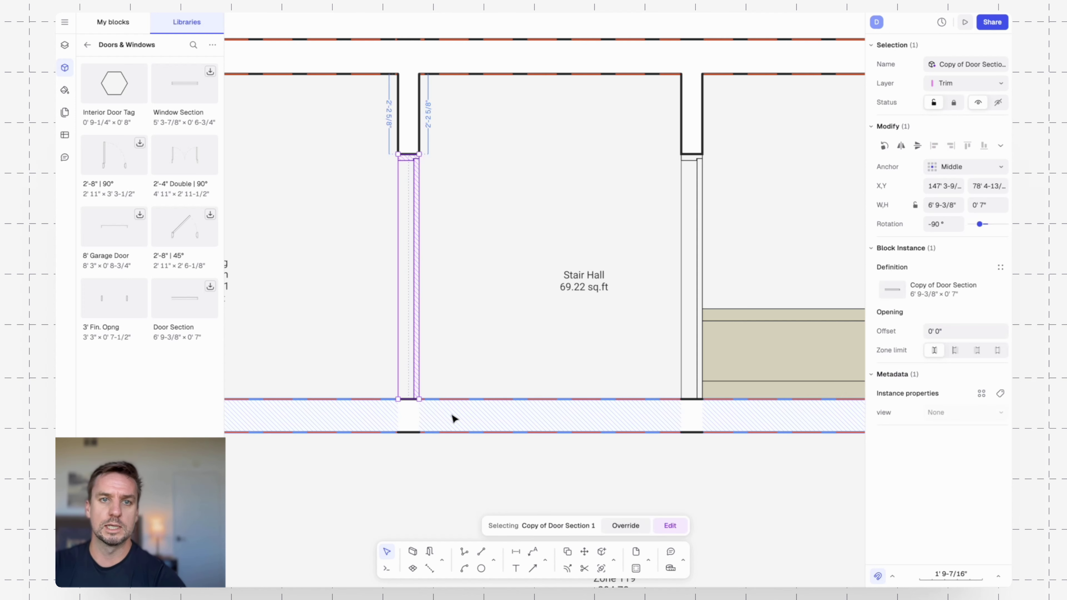
{"action": "left_click", "coordinate": [455, 160]}
{"action": "left_click", "coordinate": [417, 162]}
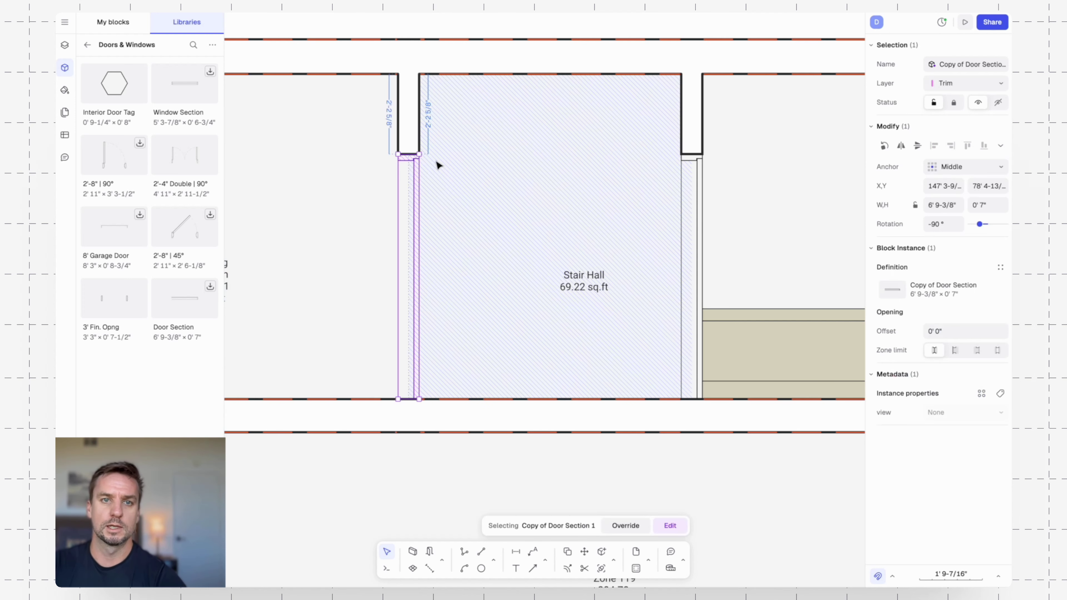
- Edit the copied door block between the Dining Room and Stair Hall, moving its head trim straight up 1' 0"
{"action": "scroll", "coordinate": [404, 159], "scroll_direction": "up", "scroll_amount": 2}
{"action": "double_click", "coordinate": [400, 158]}
{"action": "left_click", "coordinate": [413, 159]}
{"action": "type", "text": "m"}
{"action": "key", "text": "Return"}
{"action": "left_click", "coordinate": [456, 183]}
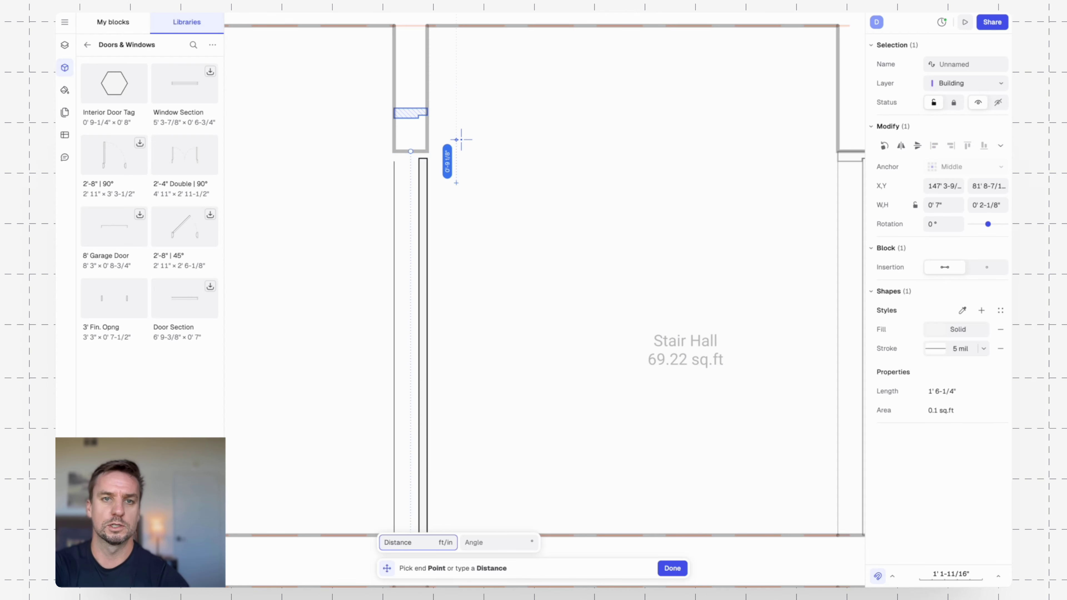
{"action": "key", "text": "Tab"}
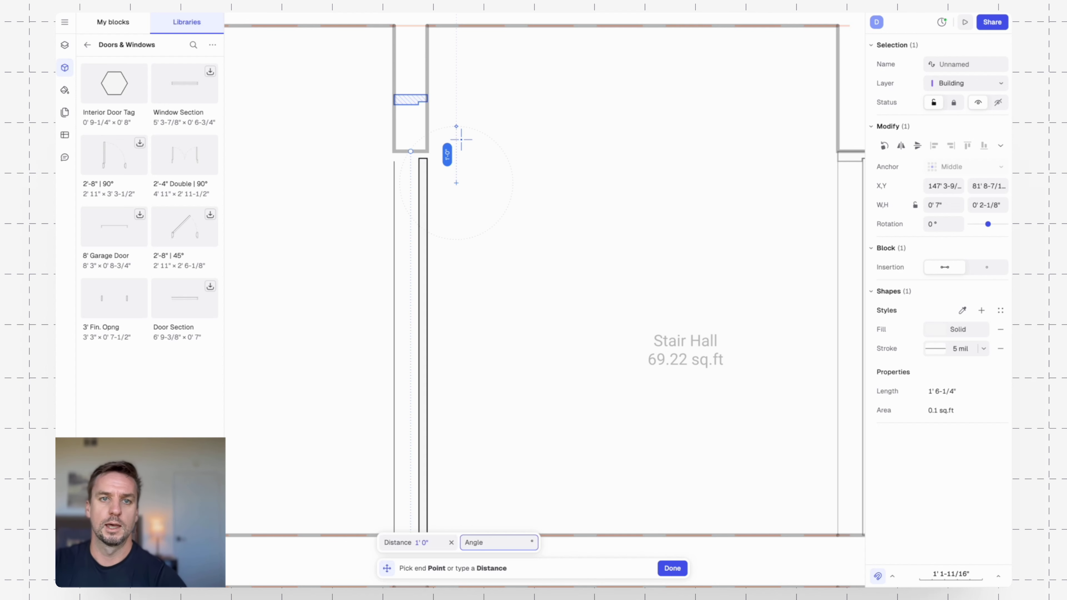
{"action": "key", "text": "Return"}
{"action": "key", "text": "Escape"}
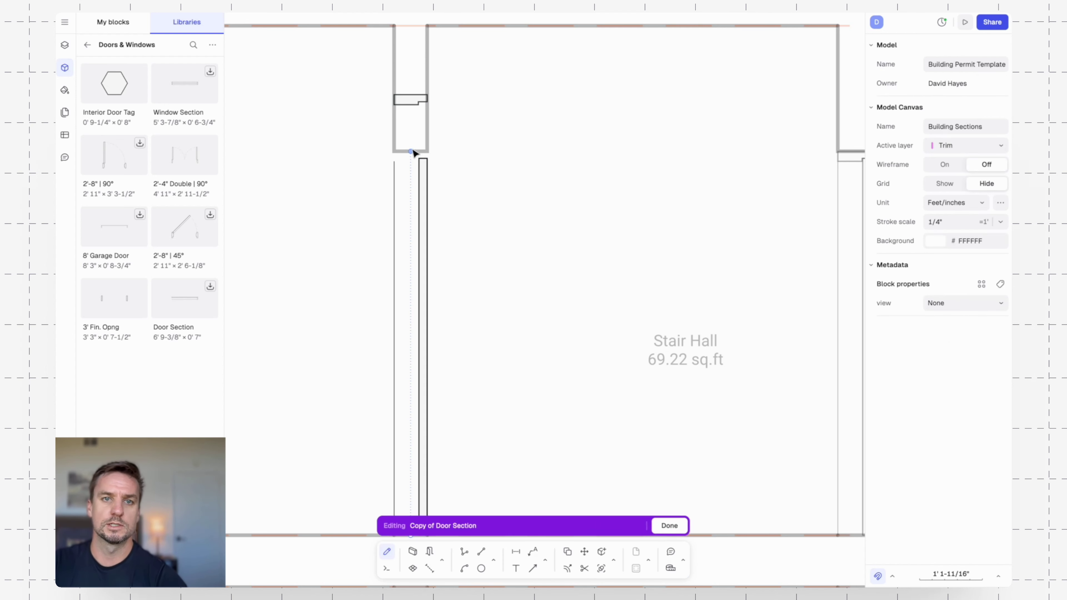
- Extend the block's insertion line, door panel and side line up to the raised head trim, and finish editing the block
{"action": "left_click_drag", "start_coordinate": [411, 152], "coordinate": [410, 95]}
{"action": "left_click", "coordinate": [422, 159]}
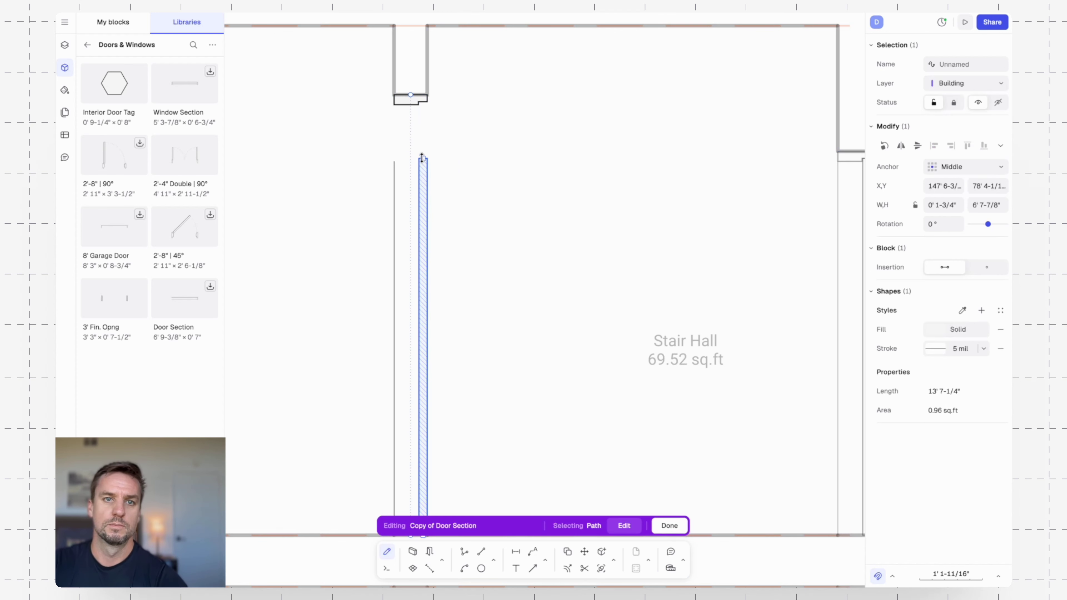
{"action": "left_click_drag", "start_coordinate": [422, 157], "coordinate": [424, 102]}
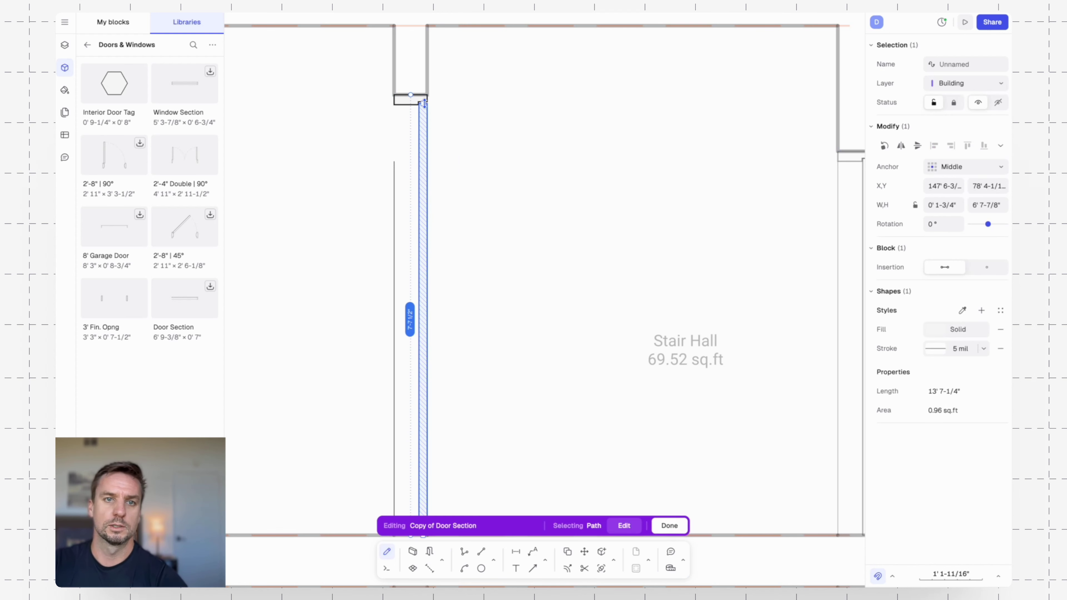
{"action": "left_click", "coordinate": [393, 170]}
{"action": "key", "text": "Escape"}
{"action": "key", "text": "Escape"}
{"action": "key", "text": "Escape"}
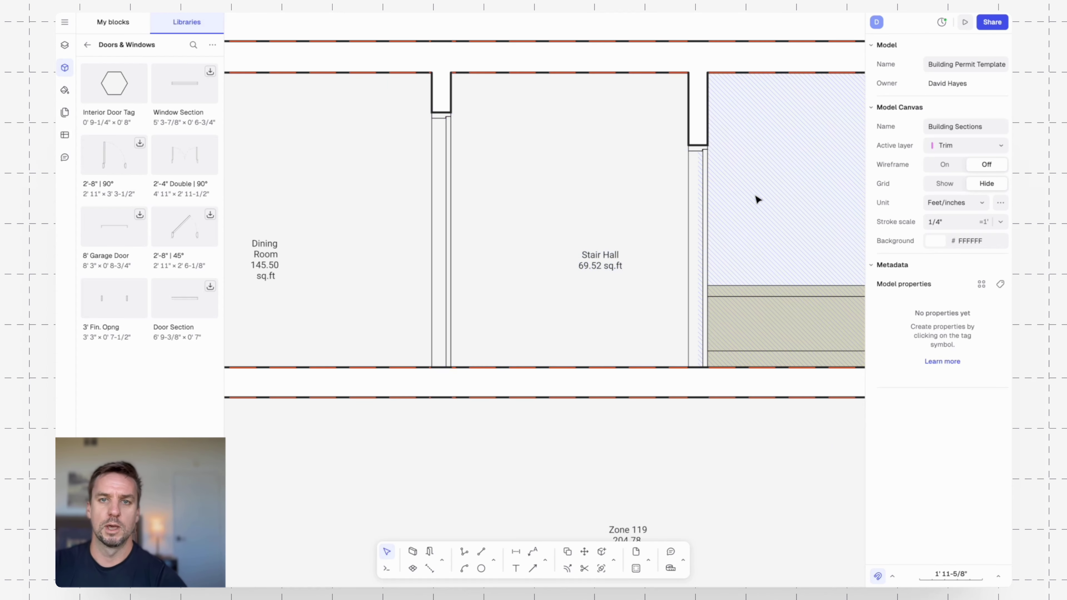
- Examine the building section against the floor plans below it, including the rooms and furniture along the section line
{"action": "scroll", "coordinate": [701, 172], "scroll_direction": "right", "scroll_amount": 3}
{"action": "scroll", "coordinate": [672, 134], "scroll_direction": "down", "scroll_amount": 3, "text": "ctrl"}
{"action": "scroll", "coordinate": [564, 197], "scroll_direction": "down", "scroll_amount": 5}
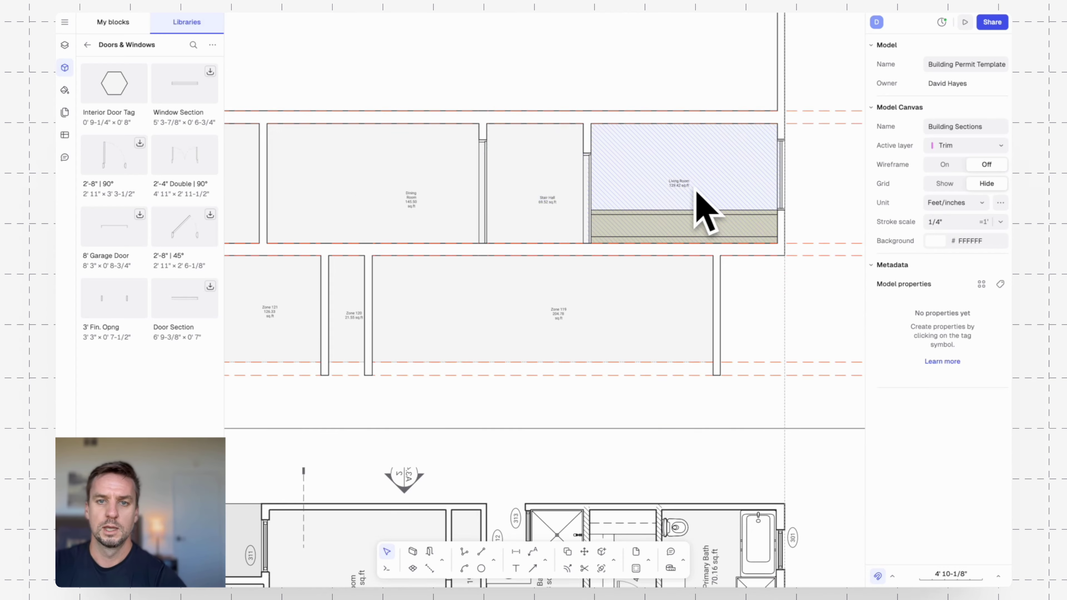
{"action": "middle_click_drag", "start_coordinate": [695, 187], "coordinate": [858, 273]}
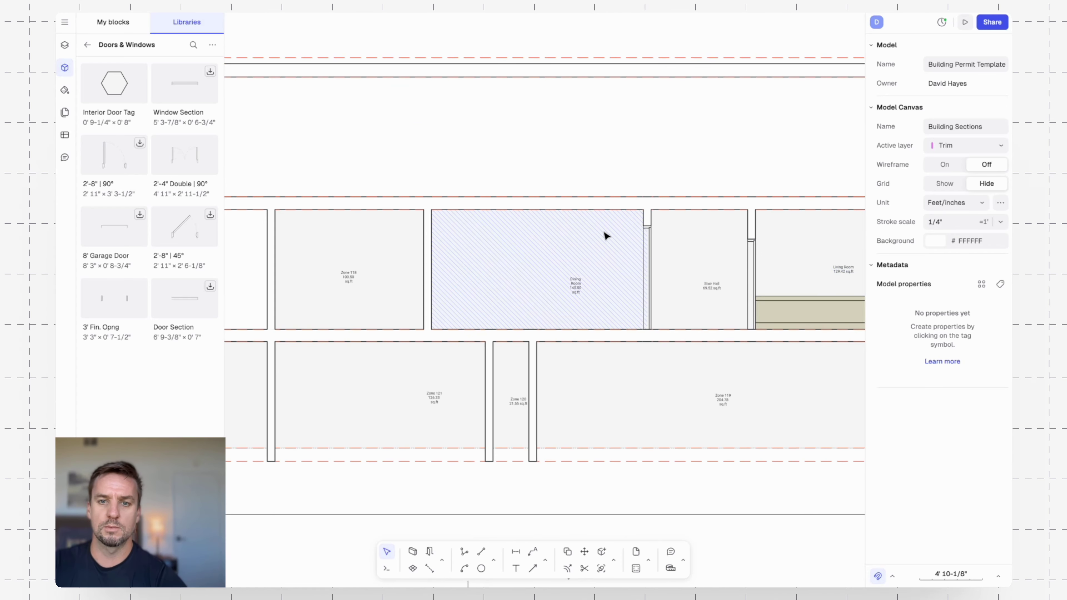
{"action": "middle_click_drag", "start_coordinate": [739, 269], "coordinate": [519, 220]}
{"action": "scroll", "coordinate": [654, 224], "scroll_direction": "down", "scroll_amount": 5}
{"action": "scroll", "coordinate": [677, 216], "scroll_direction": "down", "scroll_amount": 4}
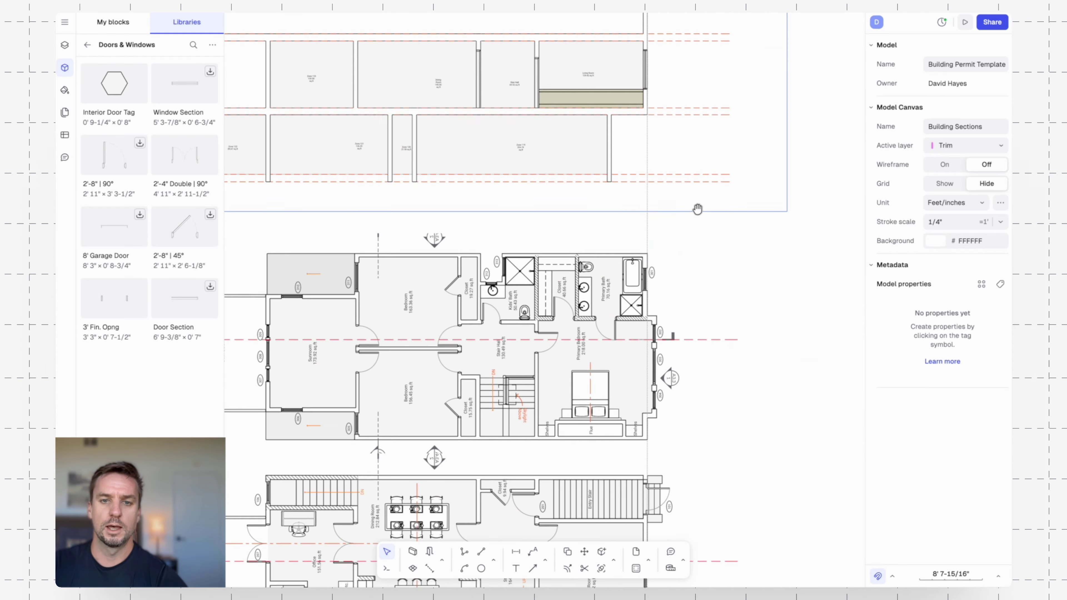
{"action": "scroll", "coordinate": [722, 256], "scroll_direction": "down", "scroll_amount": 3}
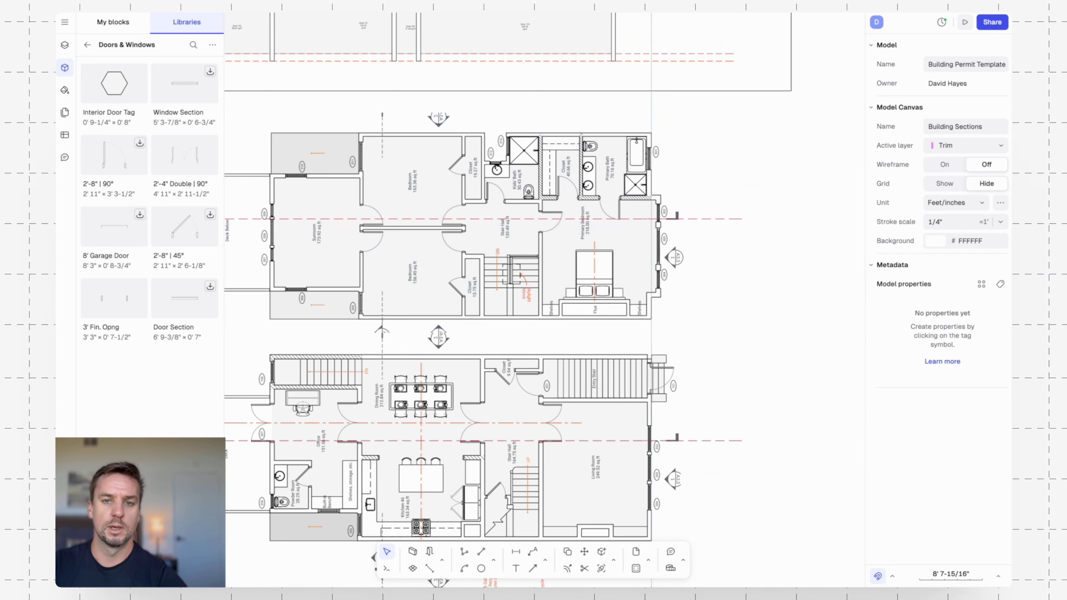
{"action": "scroll", "coordinate": [752, 357], "scroll_direction": "down", "scroll_amount": 8}
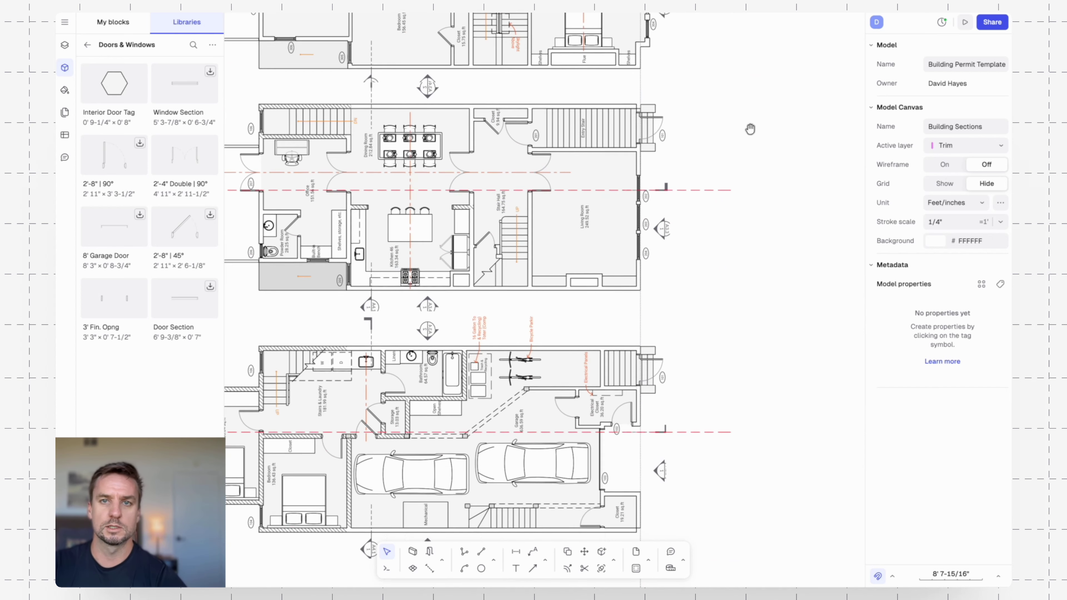
{"action": "scroll", "coordinate": [647, 332], "scroll_direction": "up", "scroll_amount": 6}
{"action": "scroll", "coordinate": [594, 313], "scroll_direction": "up", "scroll_amount": 6}
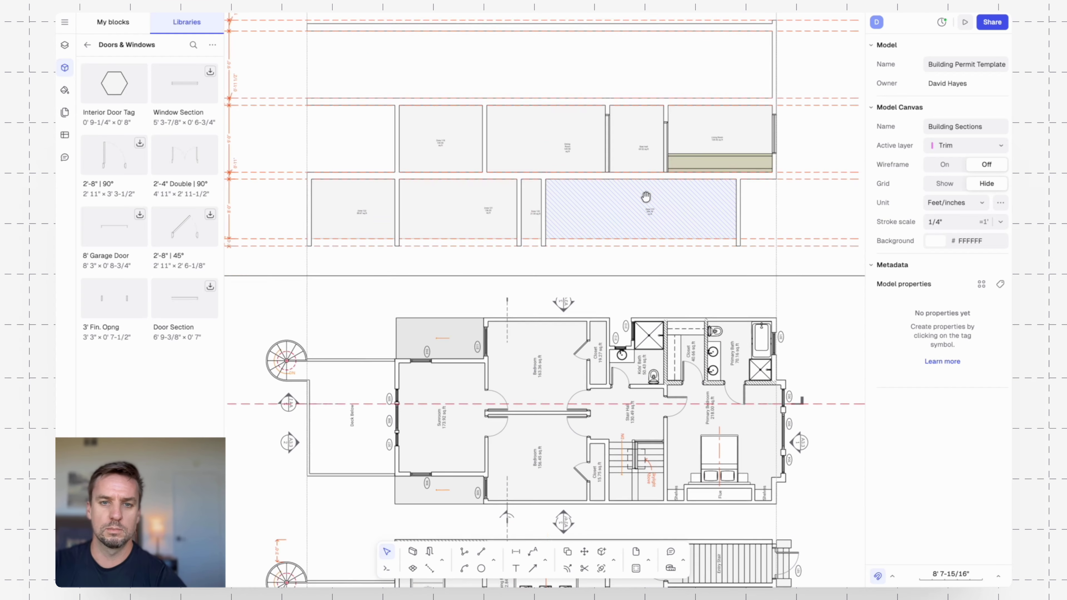
{"action": "scroll", "coordinate": [584, 414], "scroll_direction": "down", "scroll_amount": 8}
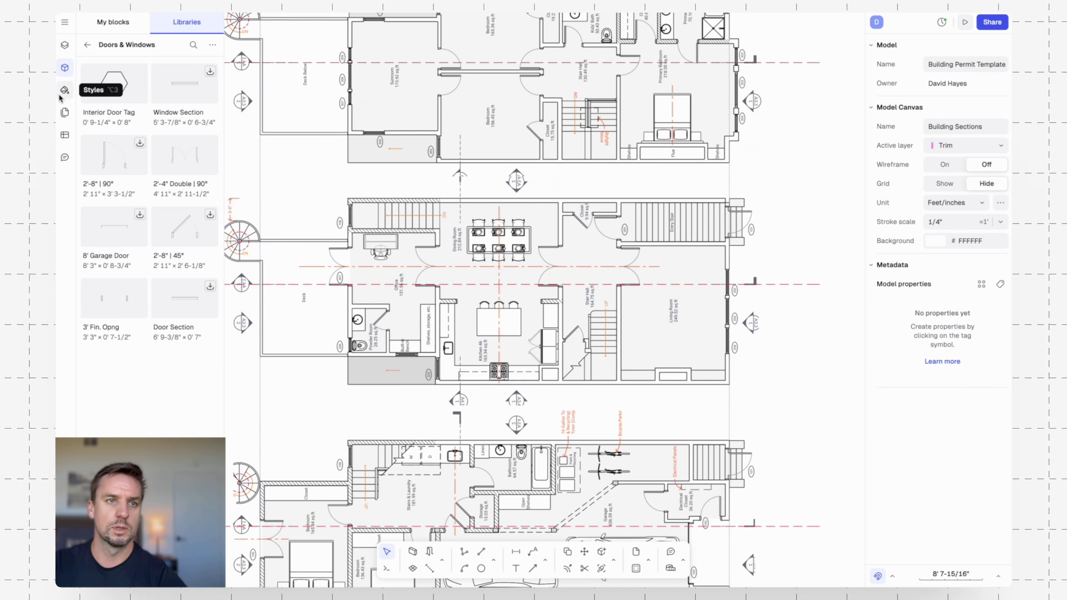
- Copy the Dining Room table set from the (N) Floor Plans canvas and paste it onto the Building Sections canvas
{"action": "left_click", "coordinate": [64, 45]}
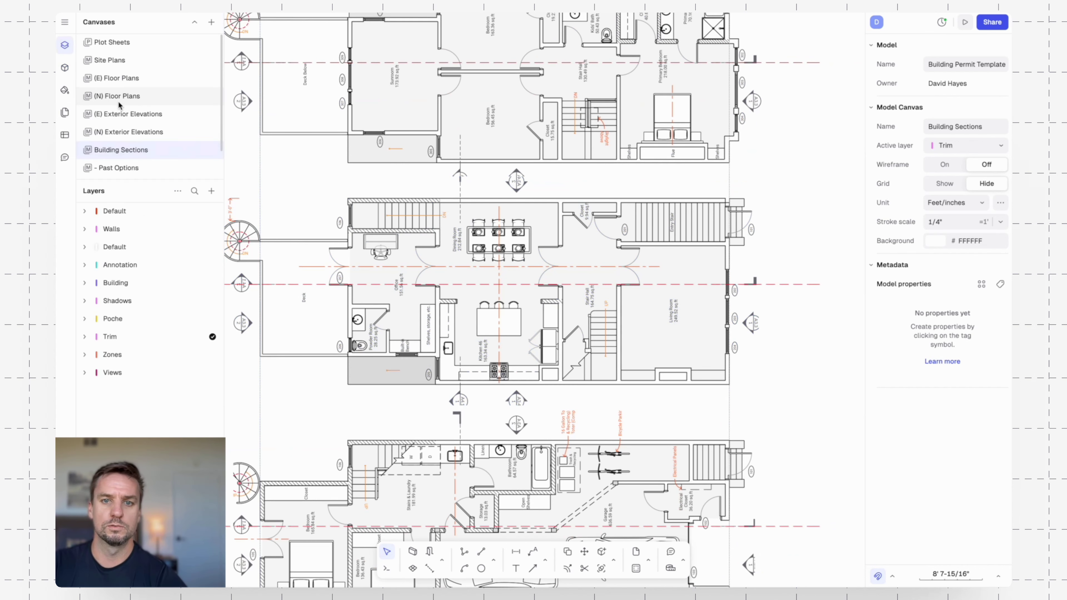
{"action": "left_click", "coordinate": [119, 96]}
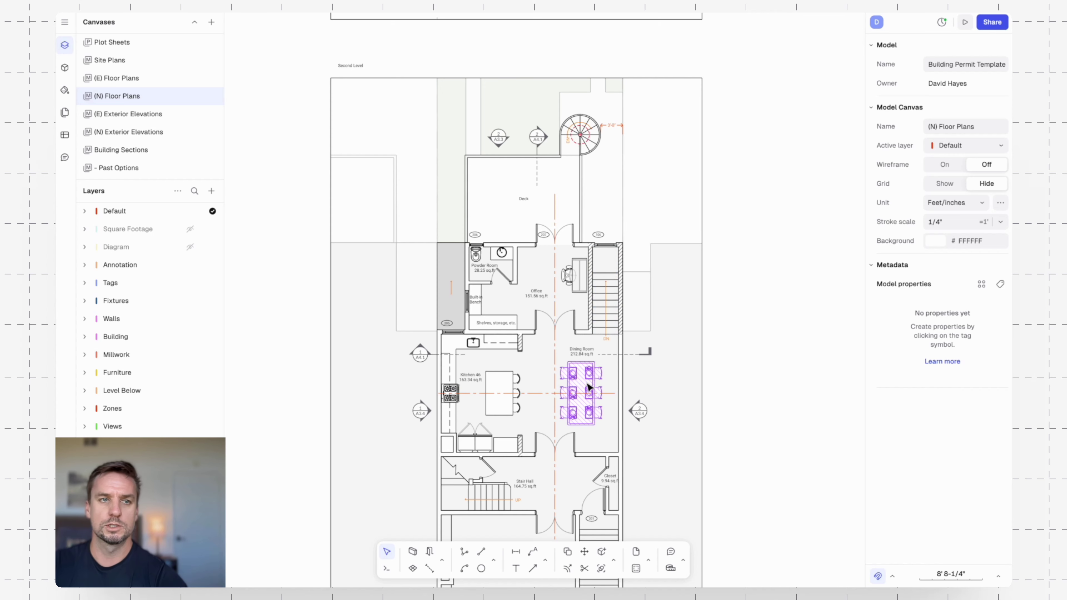
{"action": "left_click", "coordinate": [600, 383]}
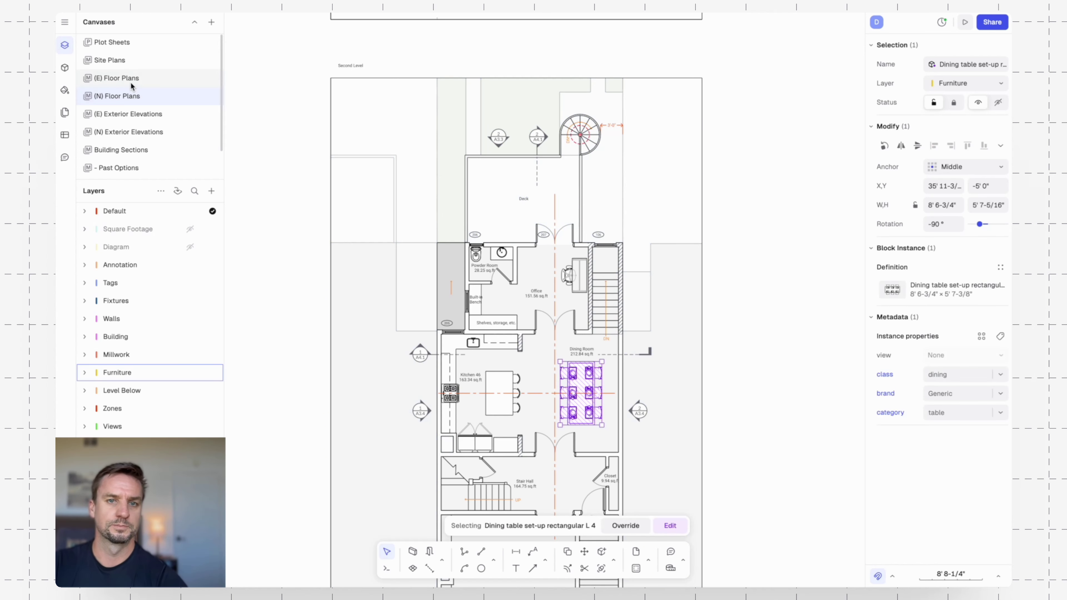
{"action": "left_click", "coordinate": [121, 151]}
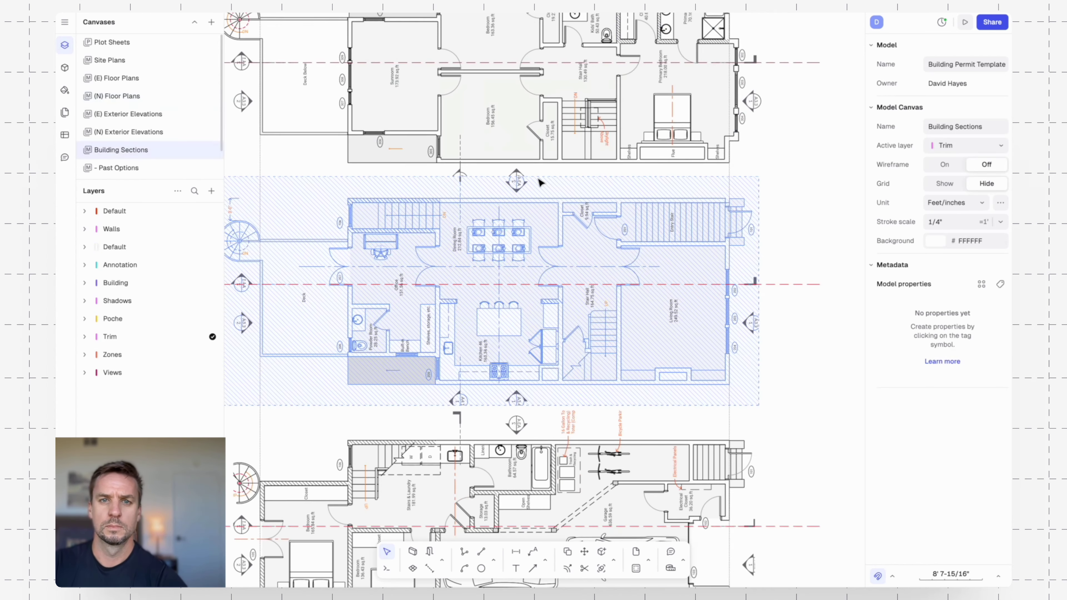
{"action": "scroll", "coordinate": [500, 314], "scroll_direction": "down", "scroll_amount": 1}
{"action": "scroll", "coordinate": [501, 313], "scroll_direction": "up", "scroll_amount": 5}
{"action": "key", "text": "ctrl+v"}
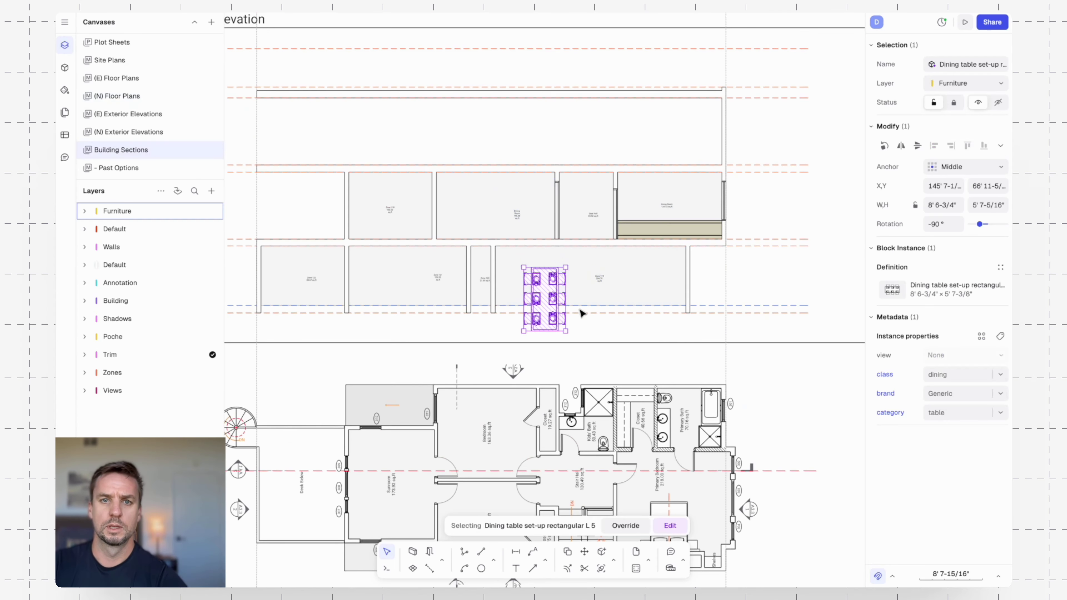
- Place the table set in the section's Dining Room at 0° rotation and swap it for its Front view block
{"action": "left_click_drag", "start_coordinate": [568, 260], "coordinate": [509, 208]}
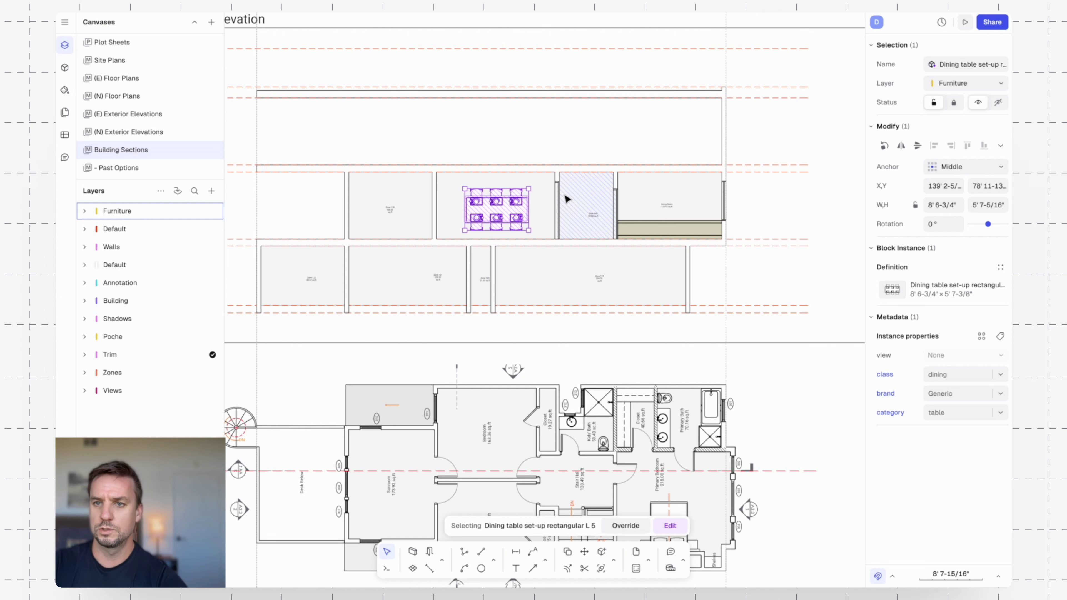
{"action": "left_click", "coordinate": [896, 291]}
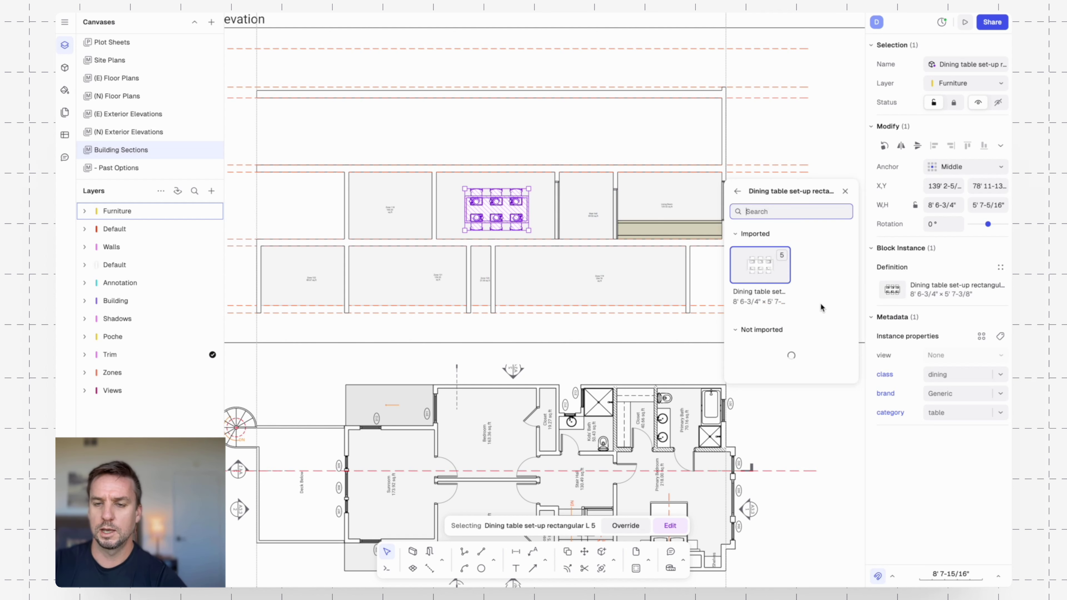
{"action": "scroll", "coordinate": [822, 306], "scroll_direction": "down", "scroll_amount": 1}
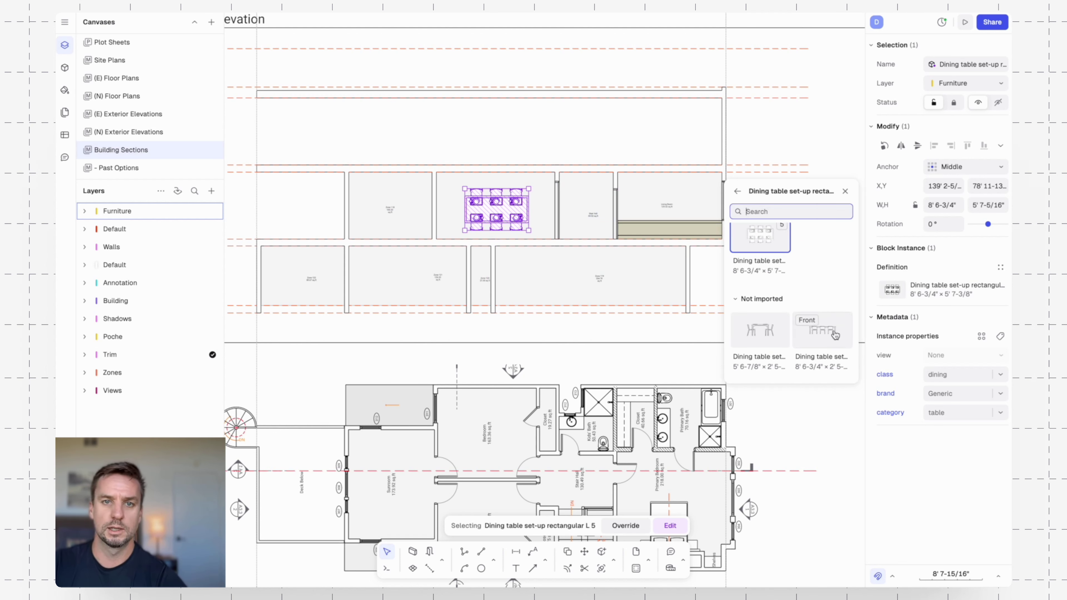
{"action": "left_click", "coordinate": [829, 332]}
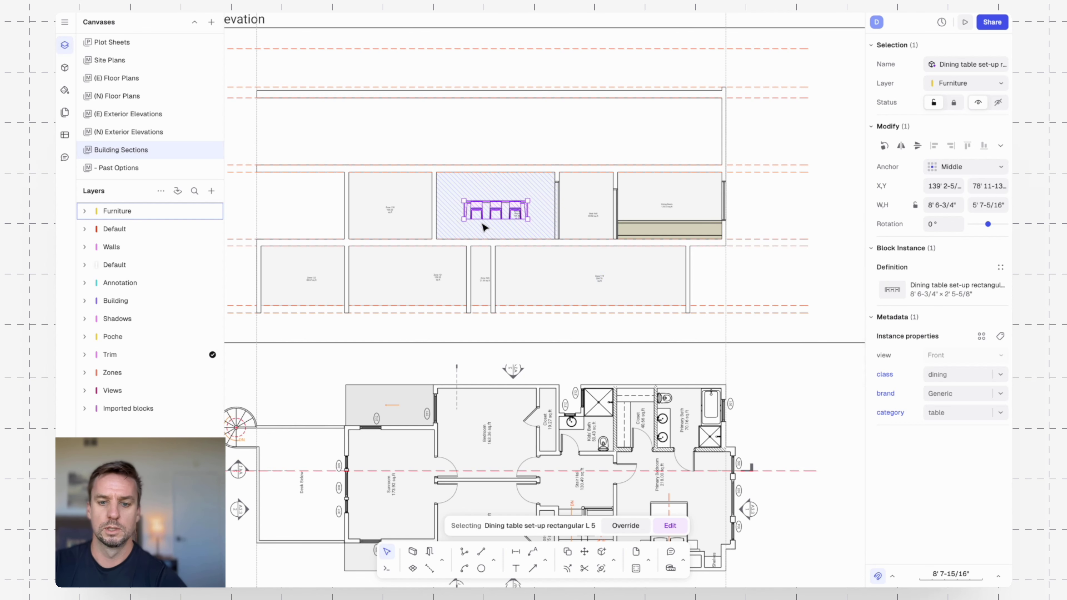
- Move the front-view dining table straight down so its legs stand on the Dining Room floor line
{"action": "scroll", "coordinate": [498, 215], "scroll_direction": "up", "scroll_amount": 8}
{"action": "key", "text": "m"}
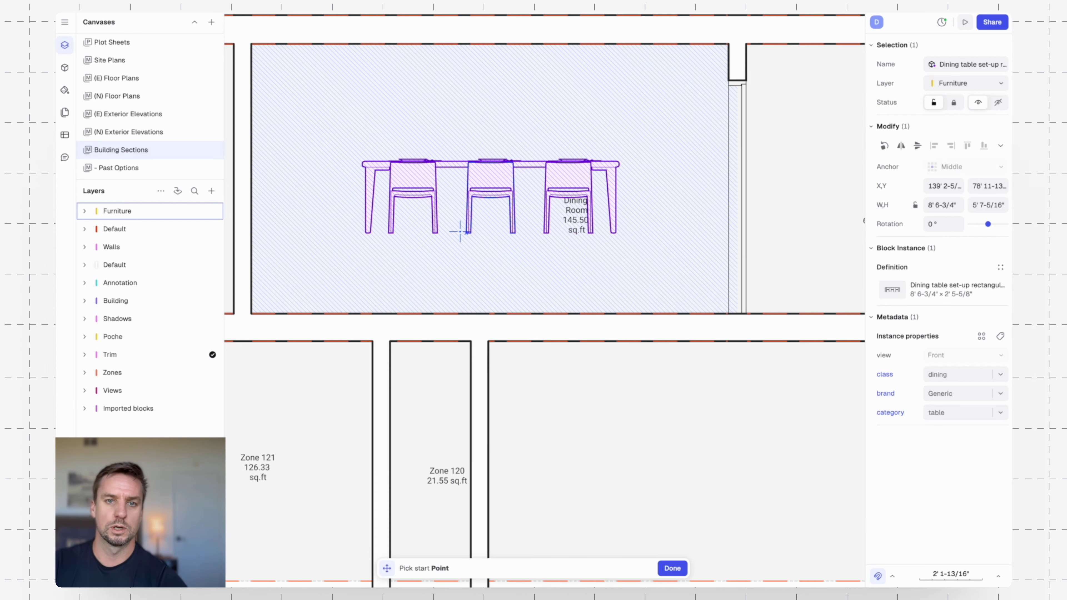
{"action": "left_click", "coordinate": [466, 232]}
{"action": "left_click", "coordinate": [466, 313]}
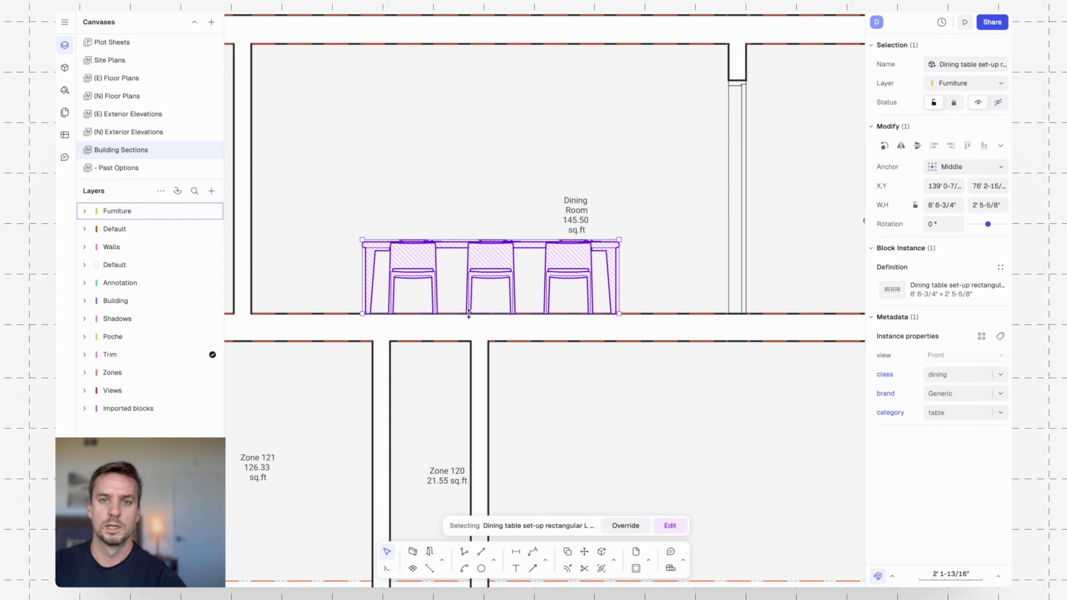
{"action": "key", "text": "Escape"}
- Move the Dining Room tag up clear of the table and widen it so the room name fits on one line
{"action": "scroll", "coordinate": [563, 212], "scroll_direction": "down", "scroll_amount": 5}
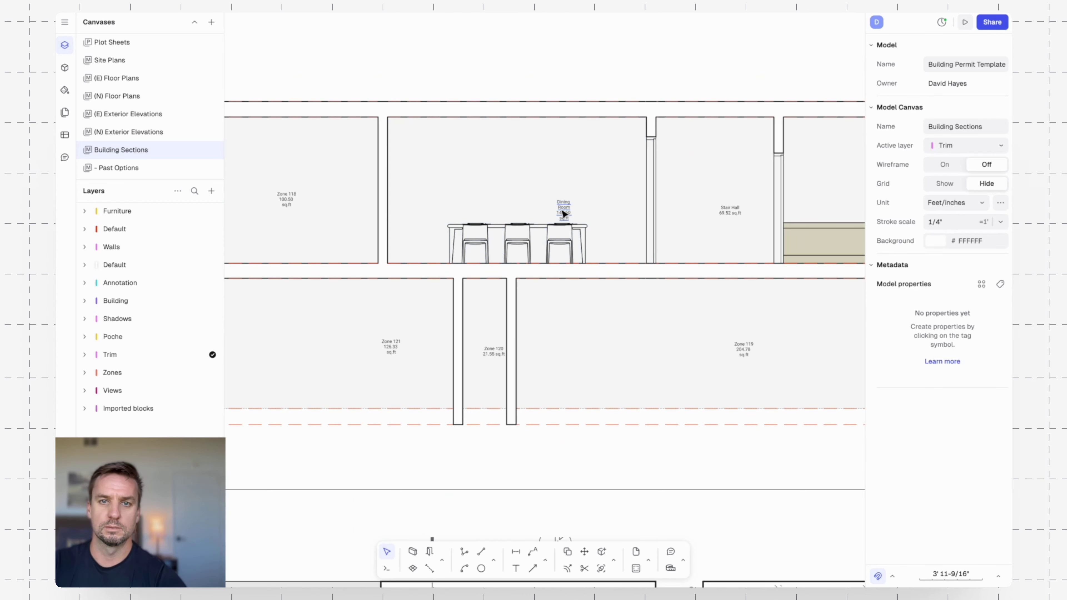
{"action": "left_click_drag", "start_coordinate": [563, 214], "coordinate": [622, 173]}
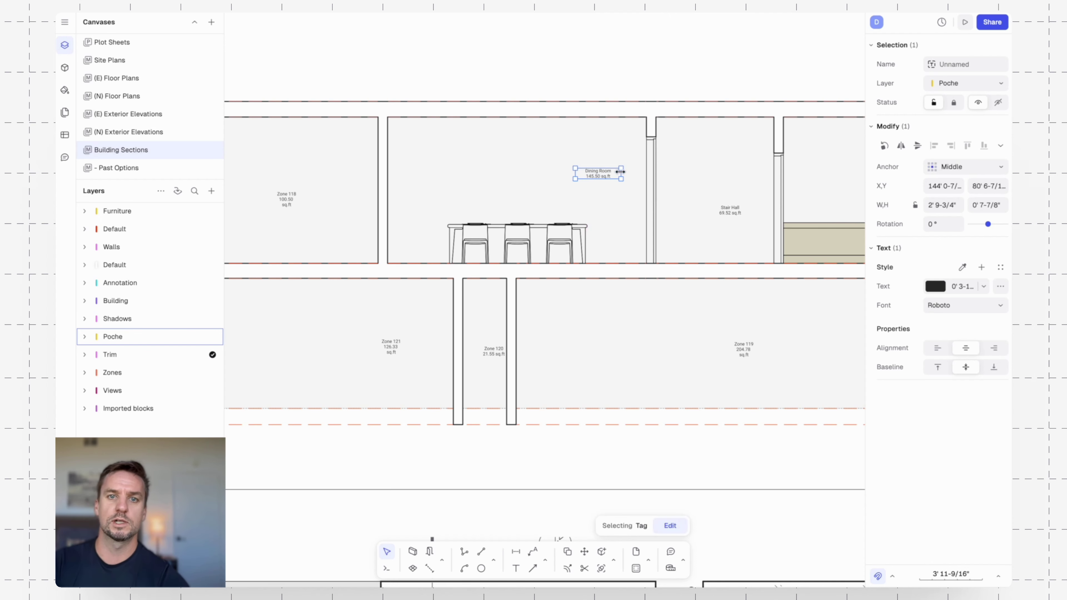
- Examine the completed Longitudinal Section, including its room heights, doors, wainscoting, garage shelving and Stairs & Laundry fixtures
{"action": "scroll", "coordinate": [550, 257], "scroll_direction": "down", "scroll_amount": 3}
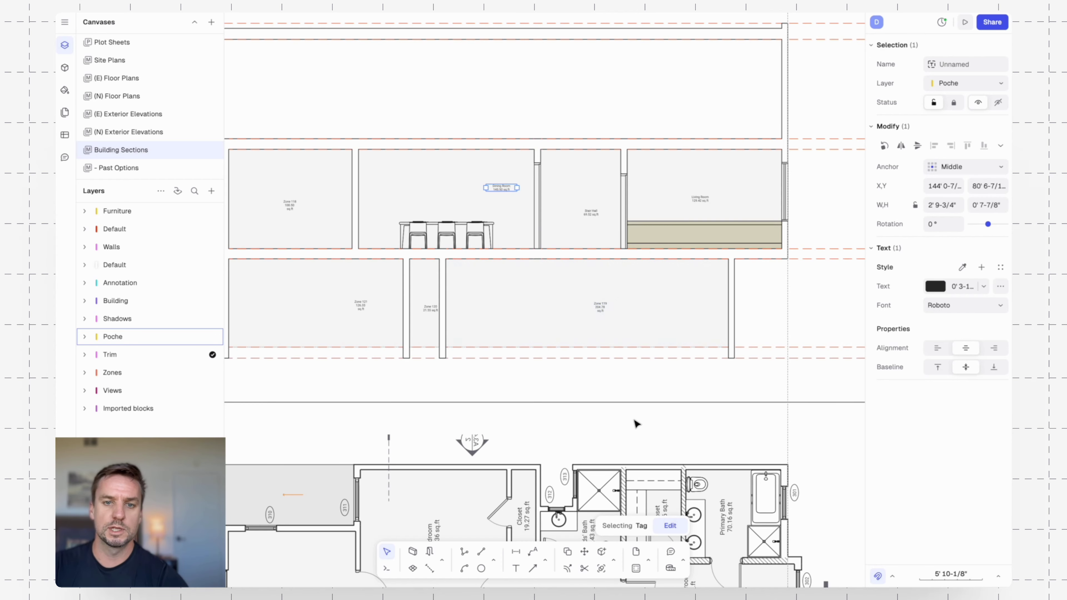
{"action": "middle_click_drag", "start_coordinate": [634, 421], "coordinate": [625, 196]}
{"action": "scroll", "coordinate": [627, 196], "scroll_direction": "down", "scroll_amount": 4}
{"action": "middle_click_drag", "start_coordinate": [659, 444], "coordinate": [640, 266]}
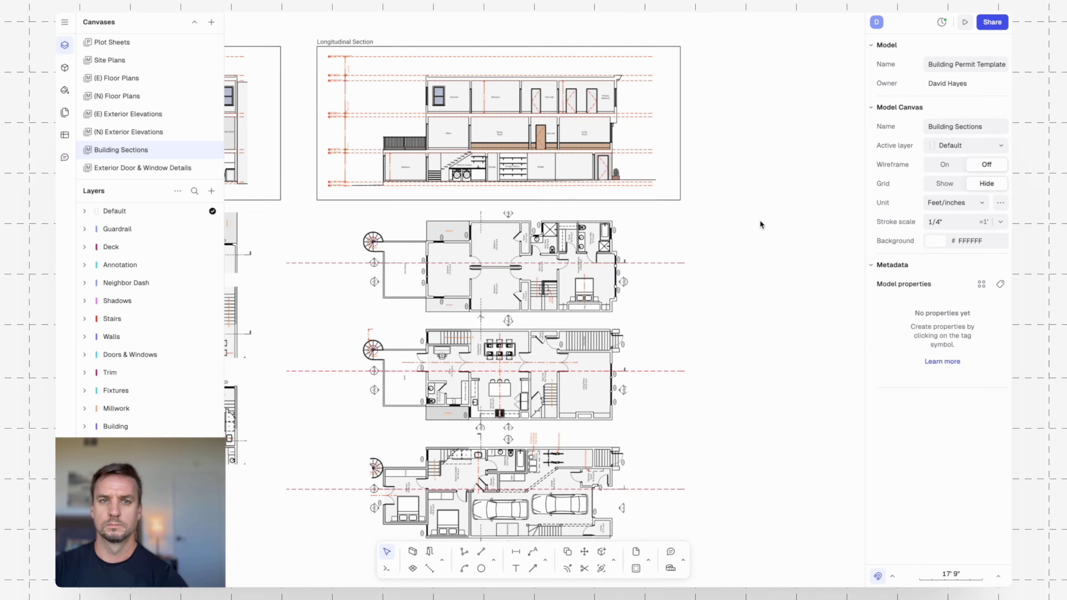
{"action": "scroll", "coordinate": [838, 219], "scroll_direction": "down", "scroll_amount": 3}
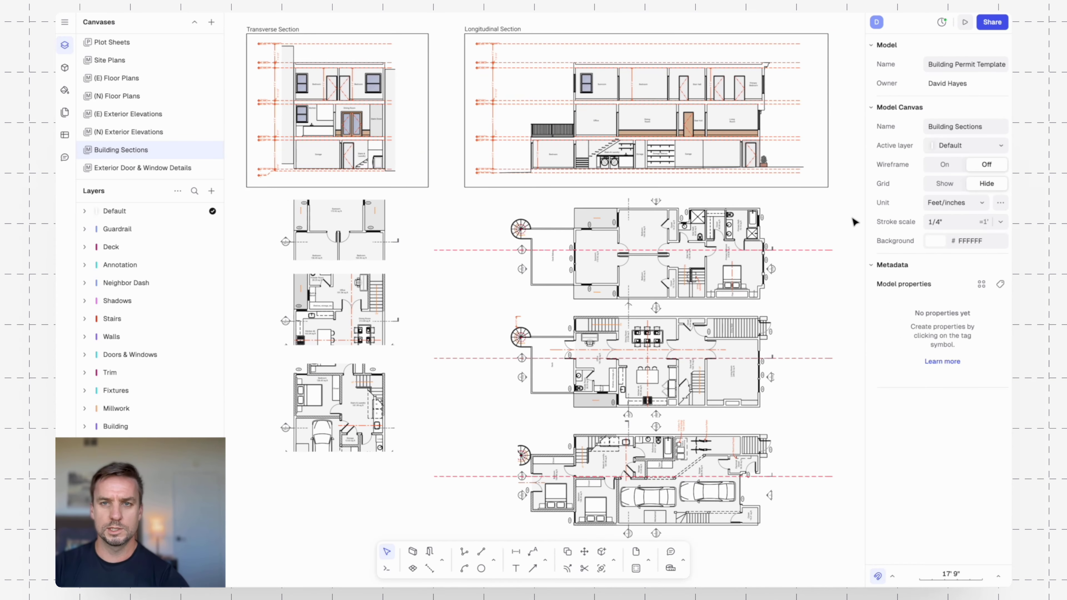
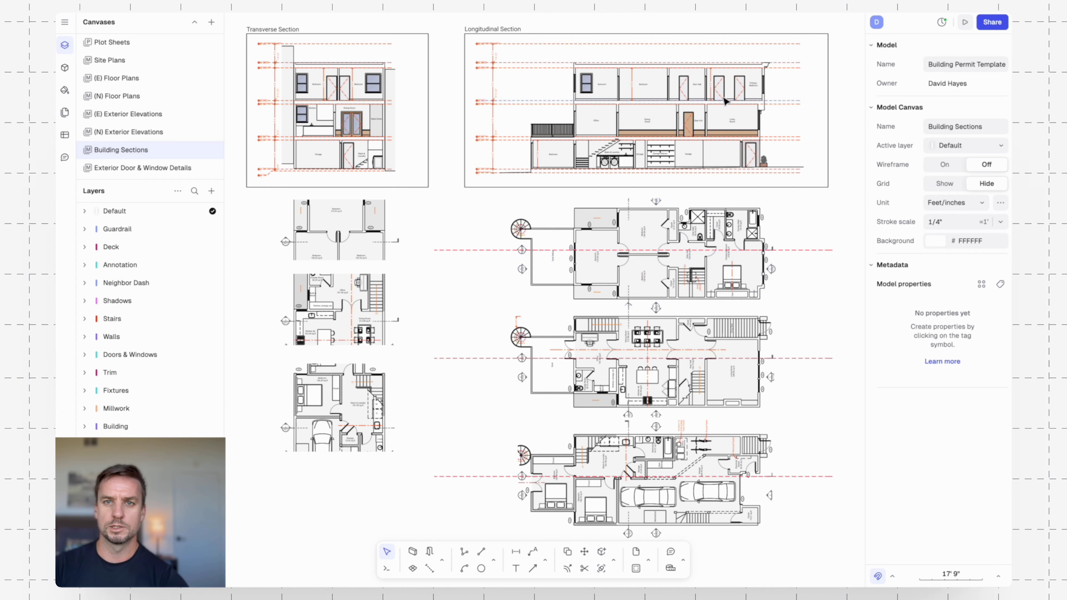
{"action": "scroll", "coordinate": [714, 105], "scroll_direction": "up", "scroll_amount": 5, "text": "ctrl"}
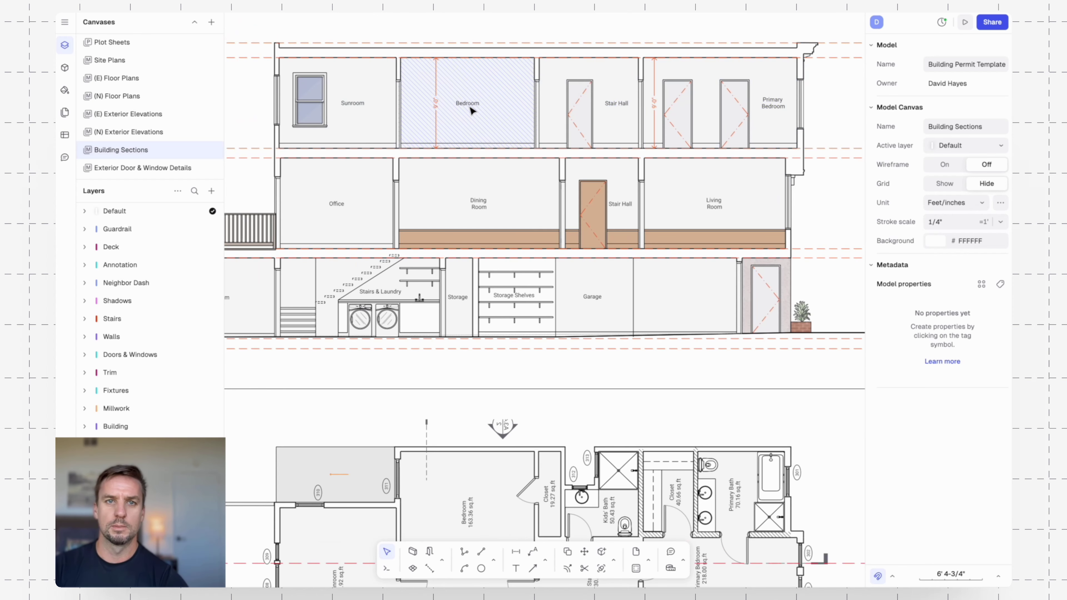
{"action": "scroll", "coordinate": [416, 53], "scroll_direction": "up", "scroll_amount": 5, "text": "ctrl"}
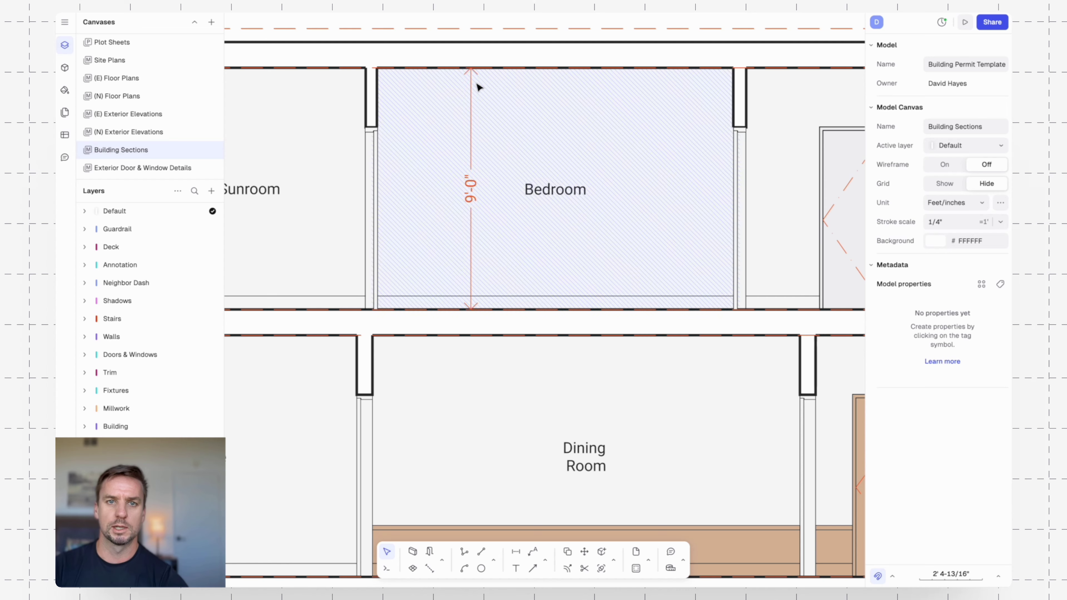
{"action": "middle_click_drag", "start_coordinate": [703, 150], "coordinate": [635, 147]}
{"action": "scroll", "coordinate": [635, 147], "scroll_direction": "down", "scroll_amount": 5, "text": "ctrl"}
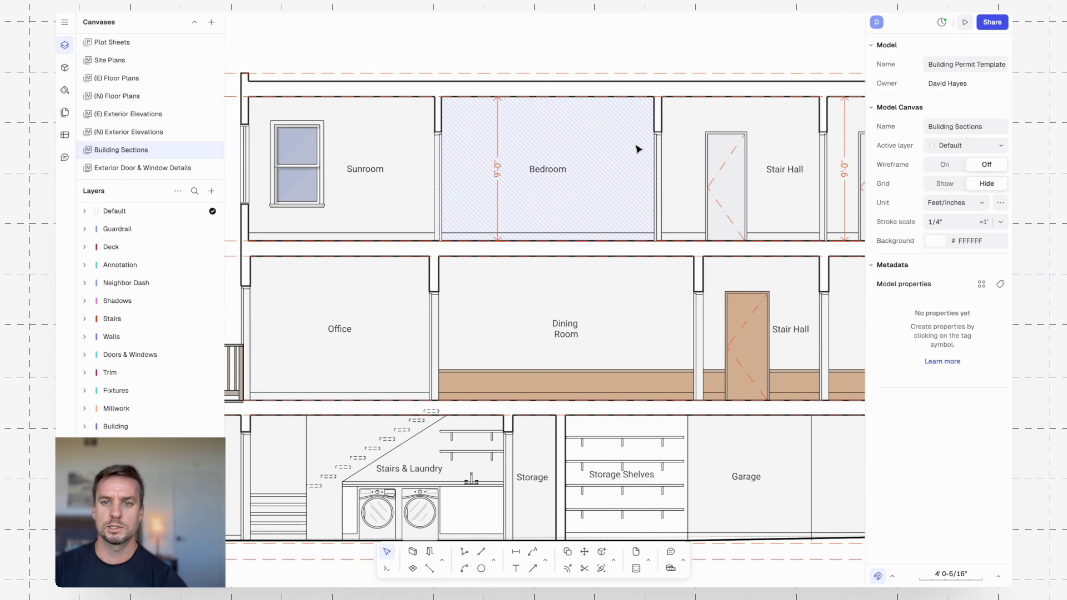
{"action": "middle_click_drag", "start_coordinate": [666, 293], "coordinate": [470, 171]}
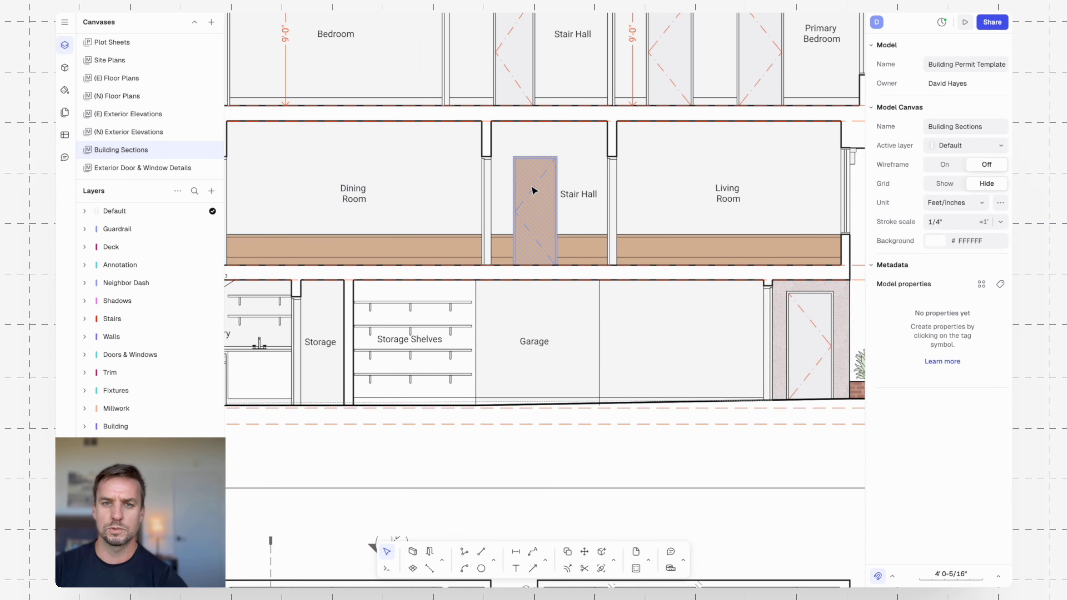
{"action": "middle_click_drag", "start_coordinate": [353, 339], "coordinate": [707, 267]}
{"action": "scroll", "coordinate": [572, 313], "scroll_direction": "up", "scroll_amount": 5}
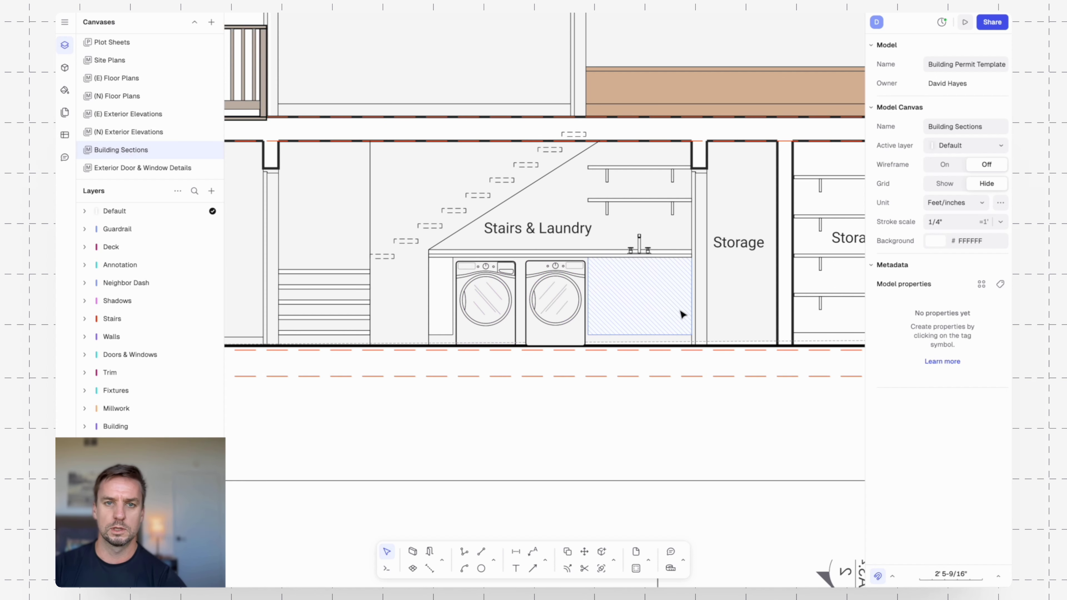
- Examine the laundry fixtures, shelves and stair treads in the Longitudinal Section, and the completed Transverse Section beside it
{"action": "middle_click_drag", "start_coordinate": [680, 314], "coordinate": [590, 306]}
{"action": "scroll", "coordinate": [533, 254], "scroll_direction": "up", "scroll_amount": 3}
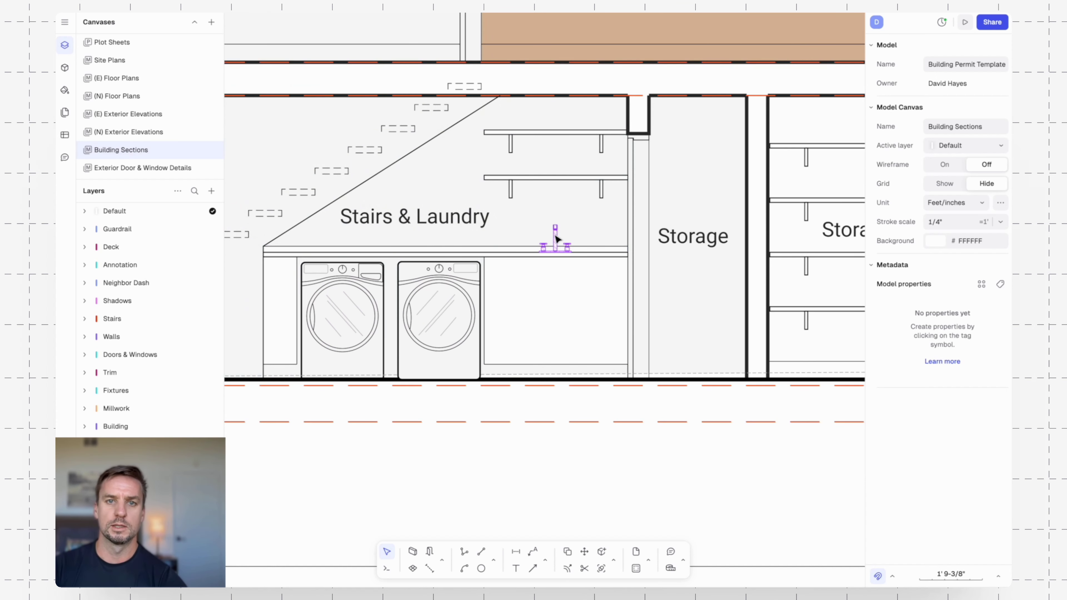
{"action": "scroll", "coordinate": [557, 245], "scroll_direction": "down", "scroll_amount": 5}
{"action": "middle_click_drag", "start_coordinate": [401, 316], "coordinate": [661, 292]}
{"action": "scroll", "coordinate": [654, 286], "scroll_direction": "down", "scroll_amount": 2}
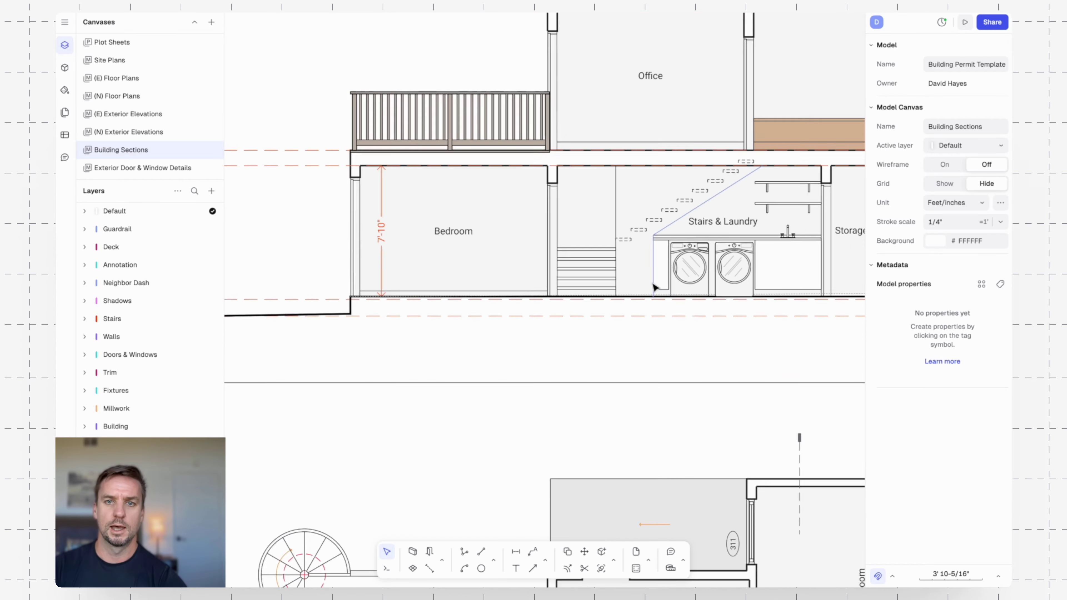
{"action": "scroll", "coordinate": [632, 248], "scroll_direction": "up", "scroll_amount": 5}
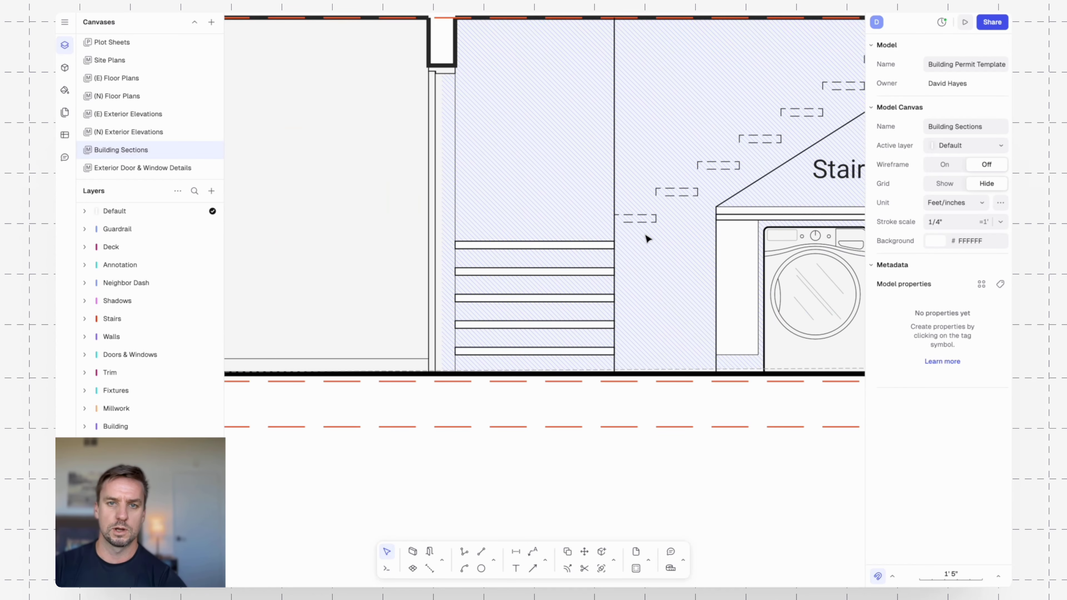
{"action": "scroll", "coordinate": [648, 239], "scroll_direction": "down", "scroll_amount": 2}
{"action": "middle_click_drag", "start_coordinate": [666, 228], "coordinate": [596, 260]}
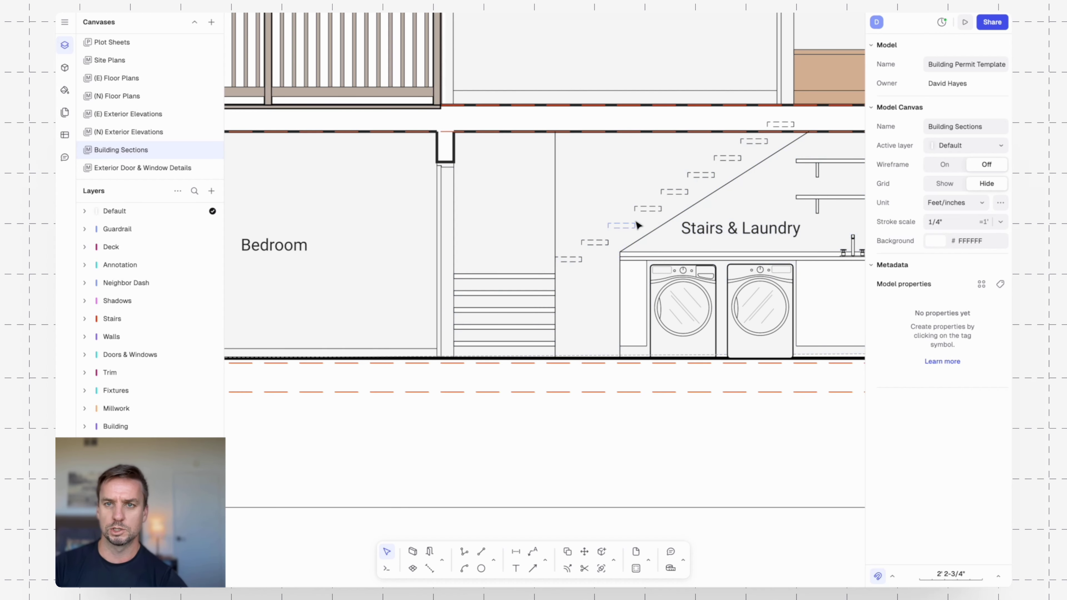
{"action": "scroll", "coordinate": [551, 219], "scroll_direction": "down", "scroll_amount": 4}
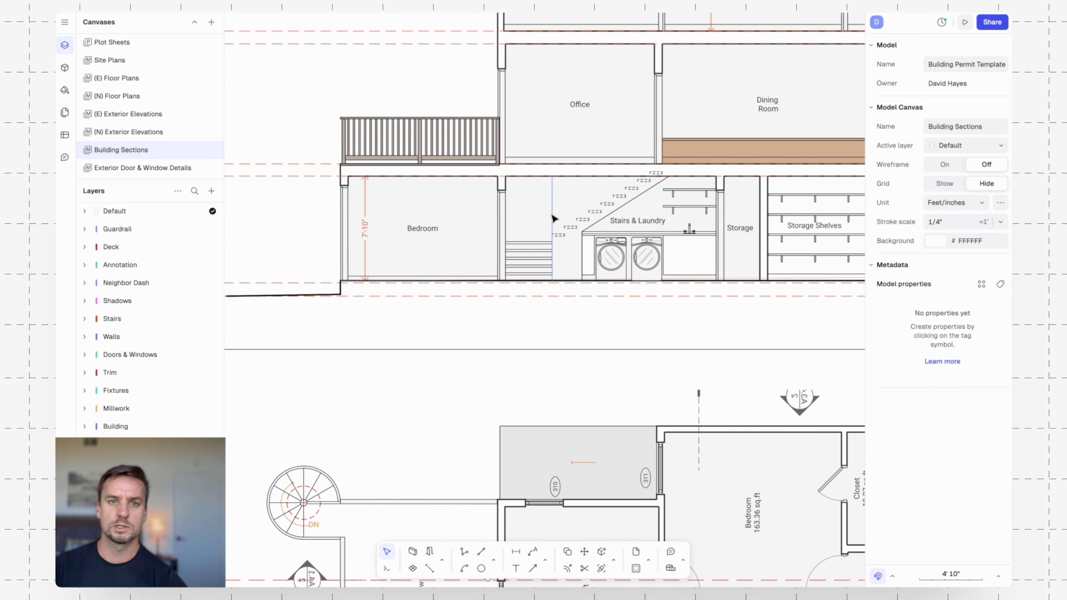
{"action": "scroll", "coordinate": [499, 281], "scroll_direction": "down", "scroll_amount": 3}
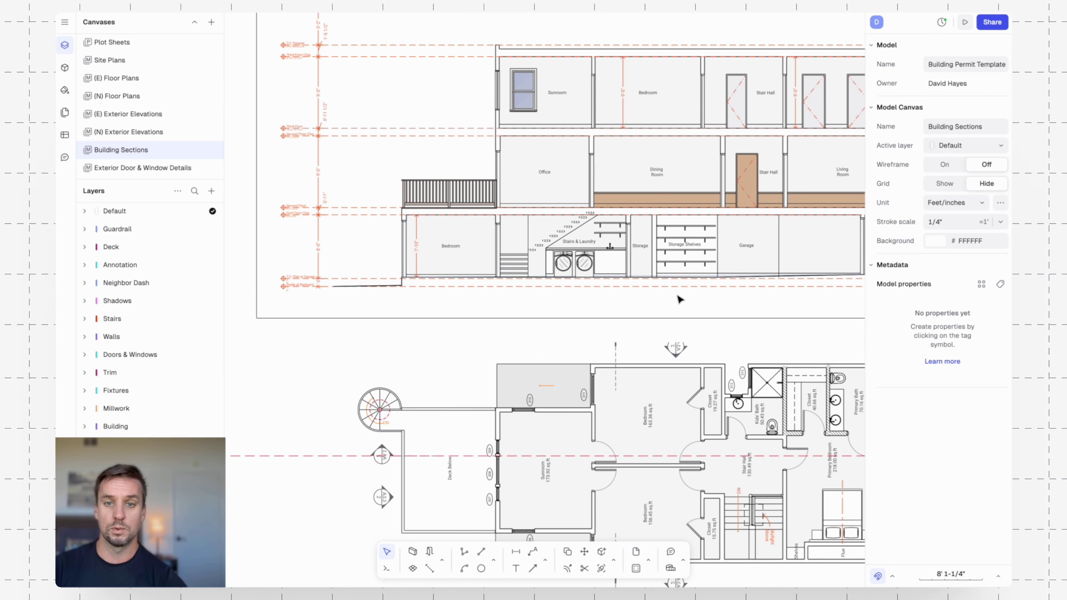
{"action": "scroll", "coordinate": [746, 276], "scroll_direction": "down", "scroll_amount": 3}
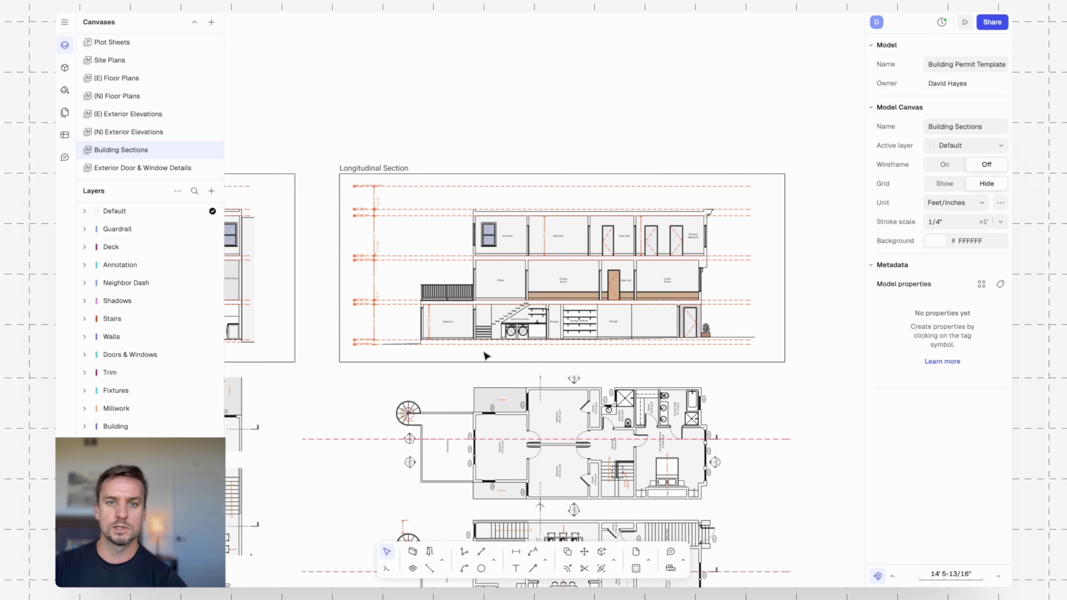
{"action": "scroll", "coordinate": [486, 355], "scroll_direction": "left", "scroll_amount": 5}
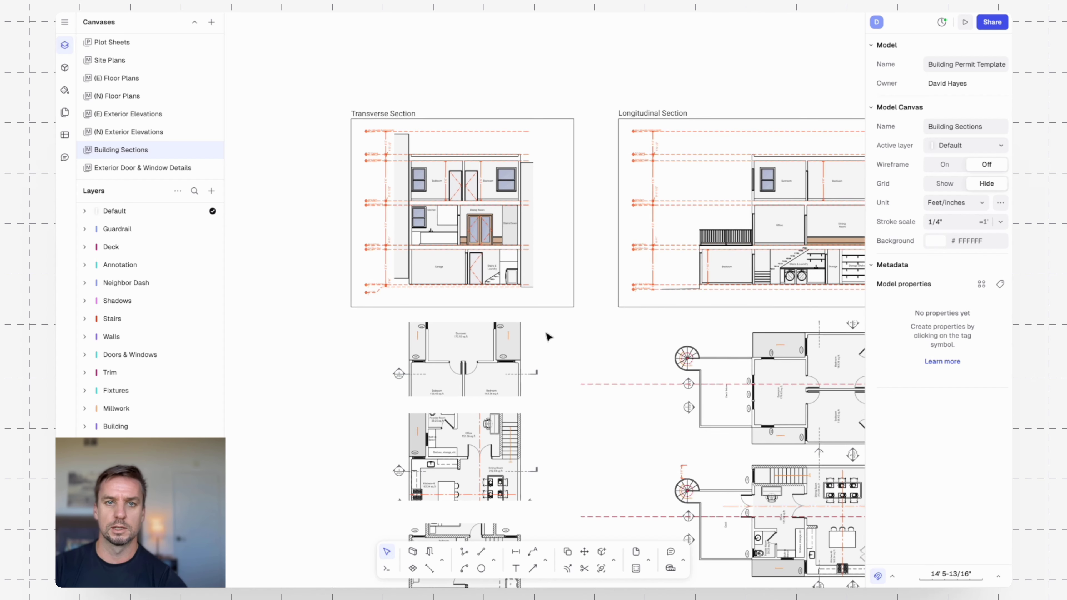
{"action": "scroll", "coordinate": [543, 333], "scroll_direction": "right", "scroll_amount": 2}
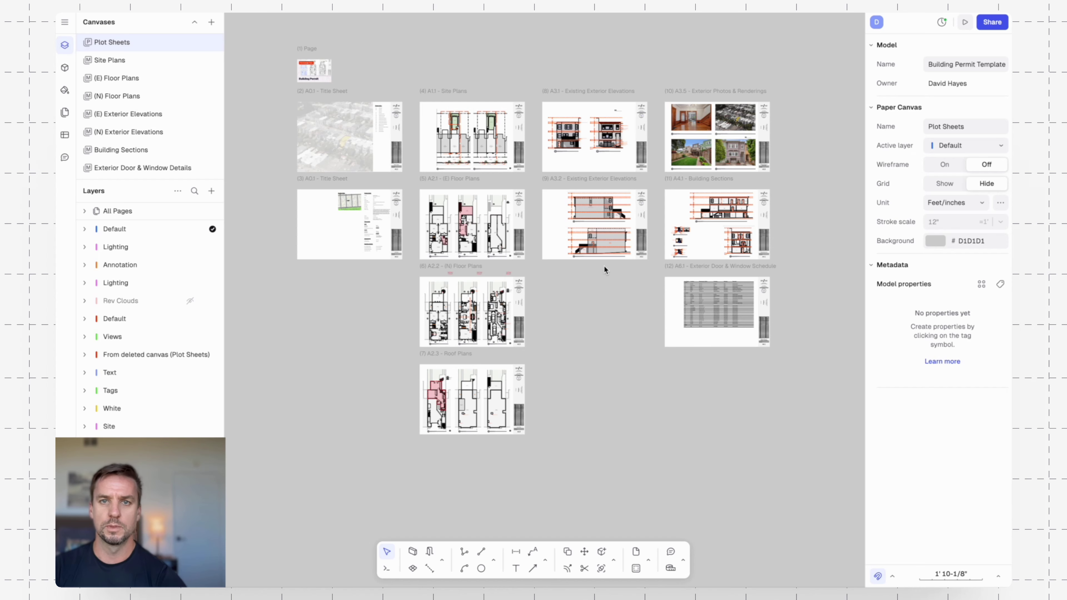
- On the Plot Sheets canvas, copy the whole A3.1 Existing Exterior Elevations sheet into the empty slot below sheet A3.2
{"action": "scroll", "coordinate": [638, 169], "scroll_direction": "up", "scroll_amount": 5, "text": "ctrl"}
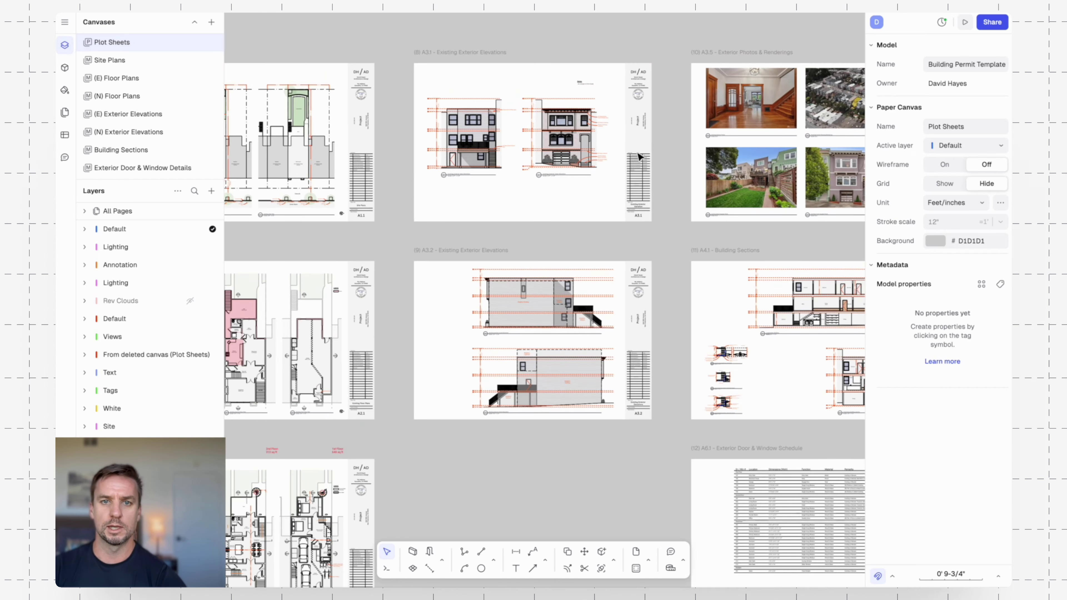
{"action": "middle_click_drag", "start_coordinate": [668, 364], "coordinate": [450, 286]}
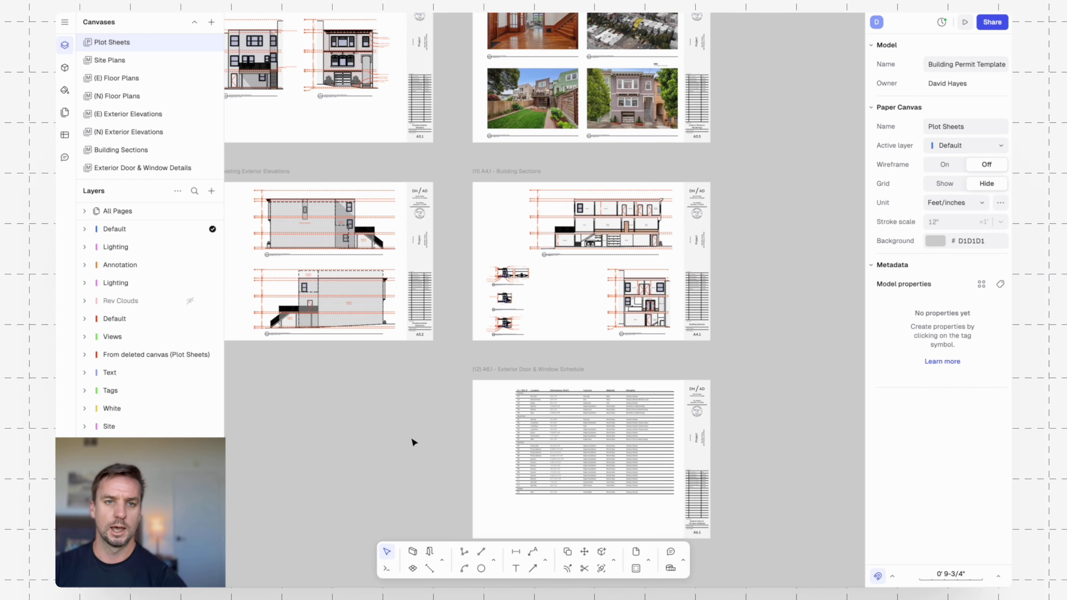
{"action": "middle_click_drag", "start_coordinate": [360, 407], "coordinate": [529, 319]}
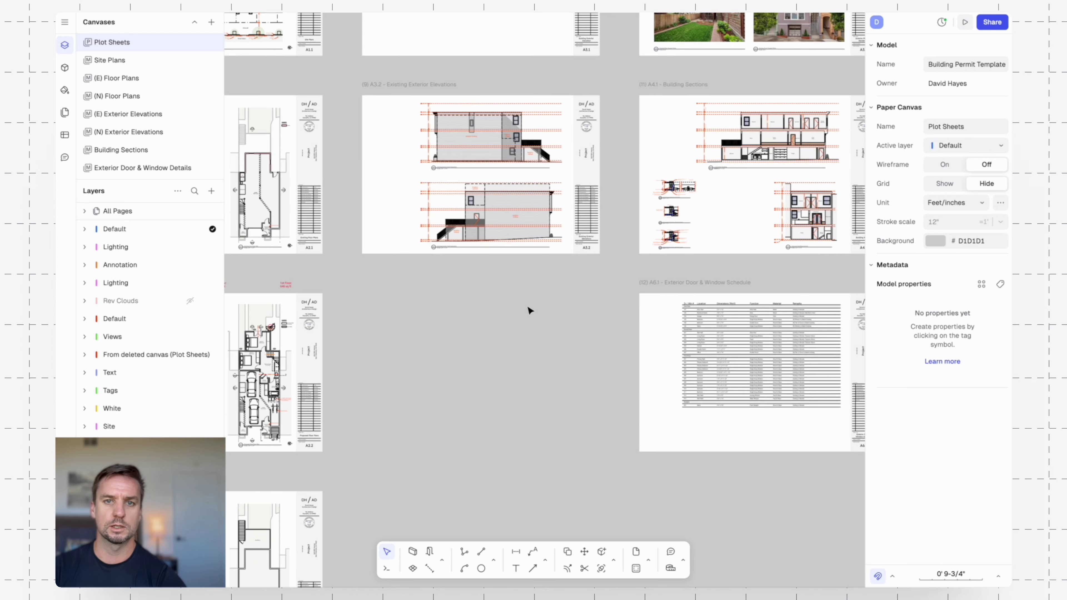
{"action": "scroll", "coordinate": [551, 291], "scroll_direction": "down", "scroll_amount": 3}
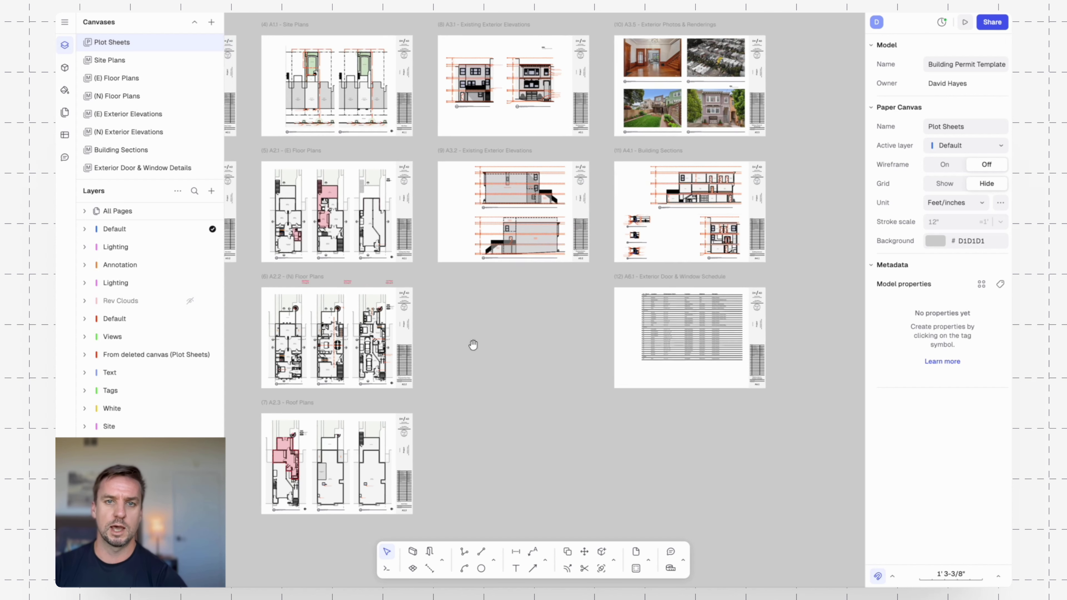
{"action": "scroll", "coordinate": [471, 345], "scroll_direction": "down", "scroll_amount": 3, "text": "ctrl"}
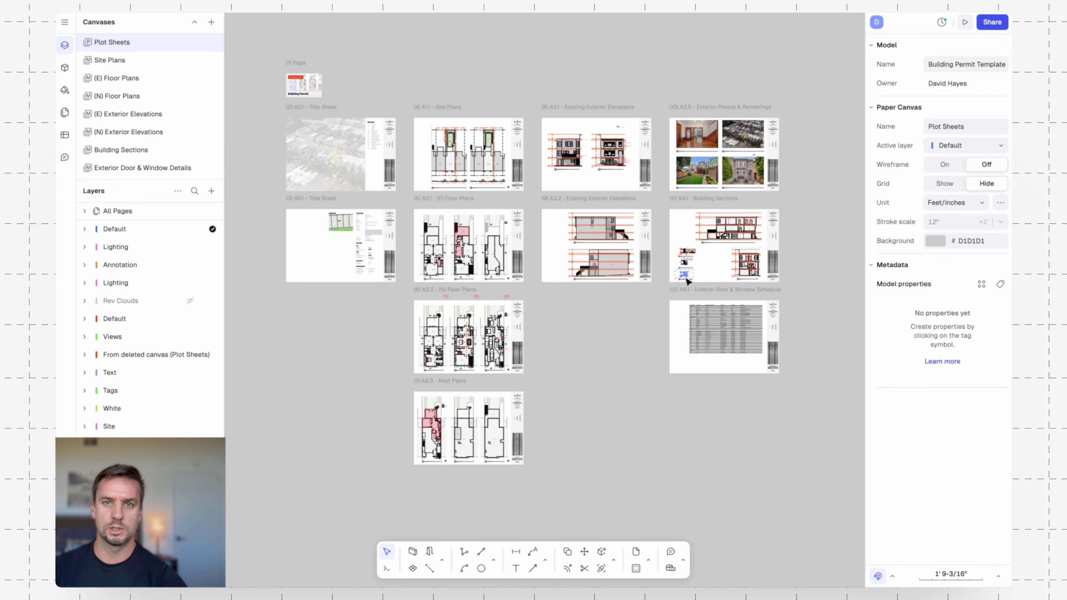
{"action": "scroll", "coordinate": [645, 156], "scroll_direction": "up", "scroll_amount": 5, "text": "ctrl"}
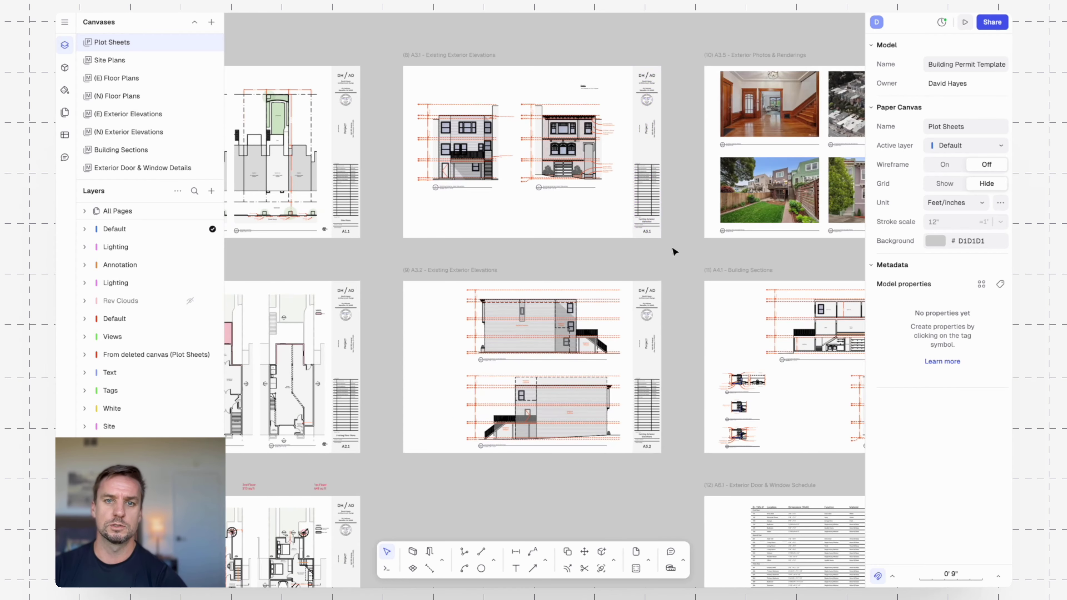
{"action": "left_click_drag", "start_coordinate": [676, 253], "coordinate": [403, 65]}
{"action": "type", "text": "c"}
{"action": "key", "text": "Return"}
{"action": "left_click", "coordinate": [704, 66]}
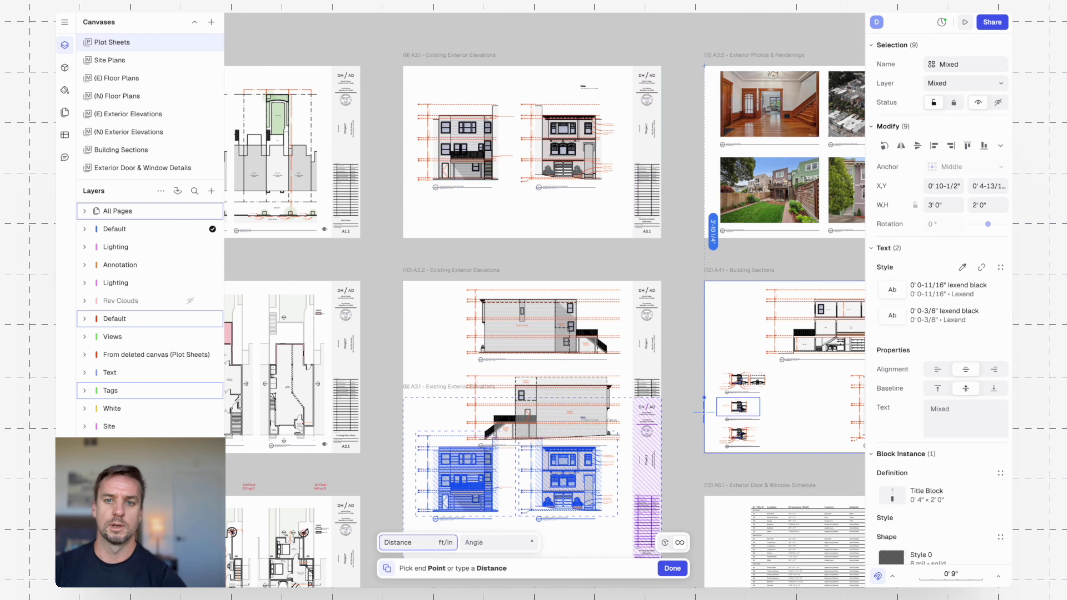
{"action": "left_click", "coordinate": [704, 496]}
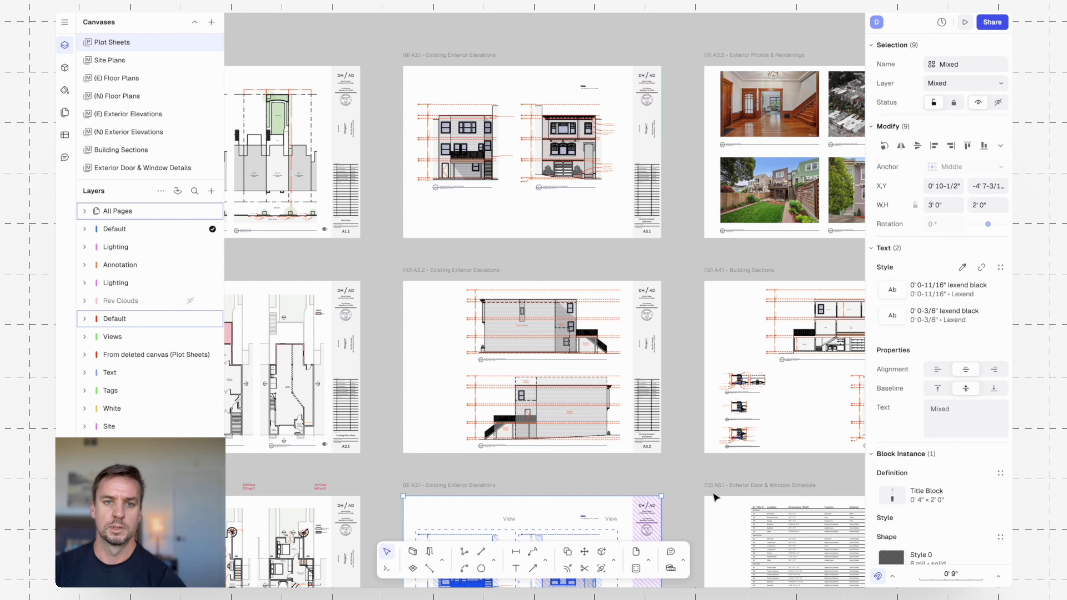
{"action": "scroll", "coordinate": [669, 455], "scroll_direction": "down", "scroll_amount": 1}
{"action": "middle_click_drag", "start_coordinate": [670, 454], "coordinate": [673, 335]}
{"action": "left_click", "coordinate": [673, 334]}
{"action": "scroll", "coordinate": [673, 323], "scroll_direction": "down", "scroll_amount": 3}
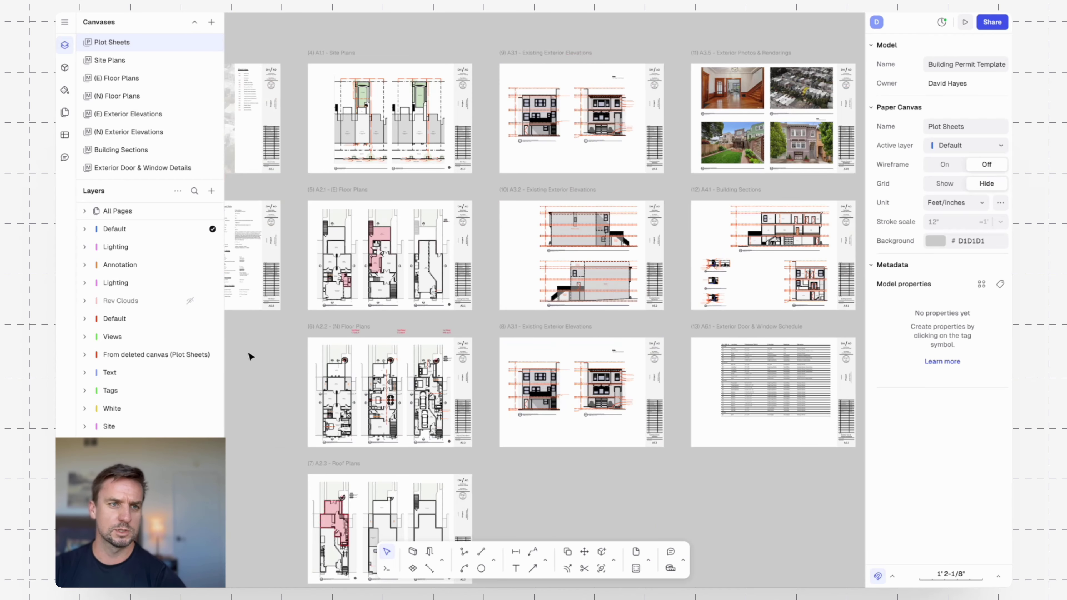
- Rename the copied sheet below A3.2 as "A3.3 - Proposed Elevations"
{"action": "left_click", "coordinate": [65, 112]}
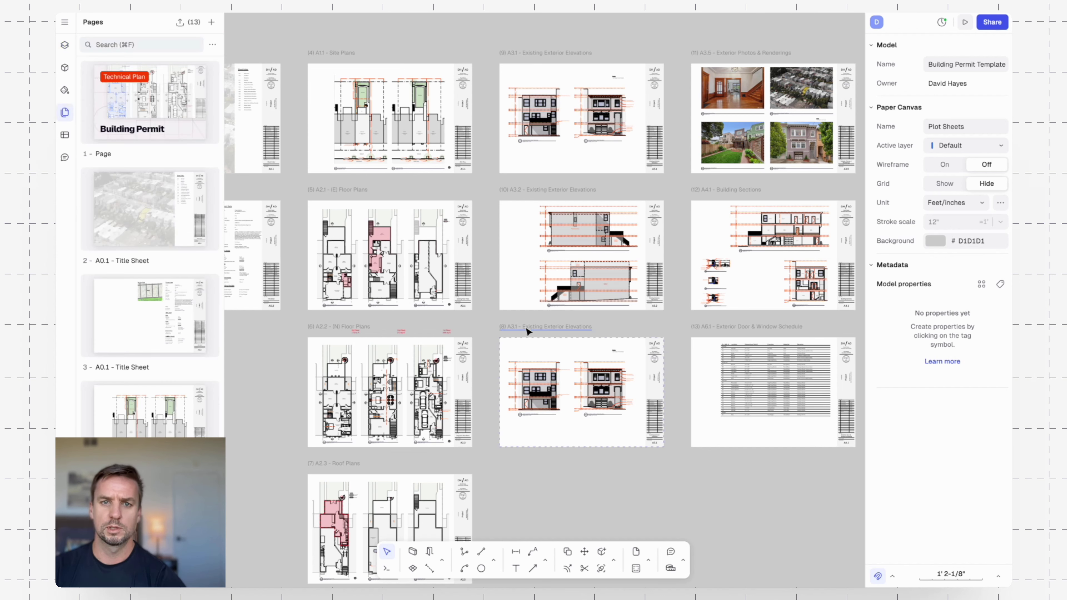
{"action": "left_click", "coordinate": [582, 327]}
{"action": "left_click", "coordinate": [982, 66]}
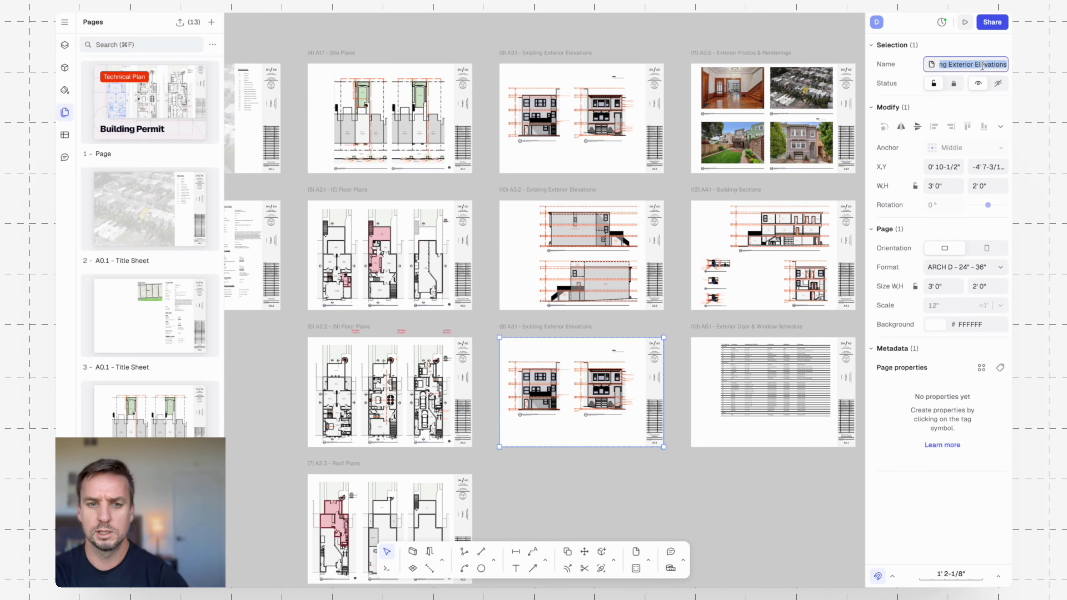
{"action": "type", "text": "A3.3 - Proposed"}
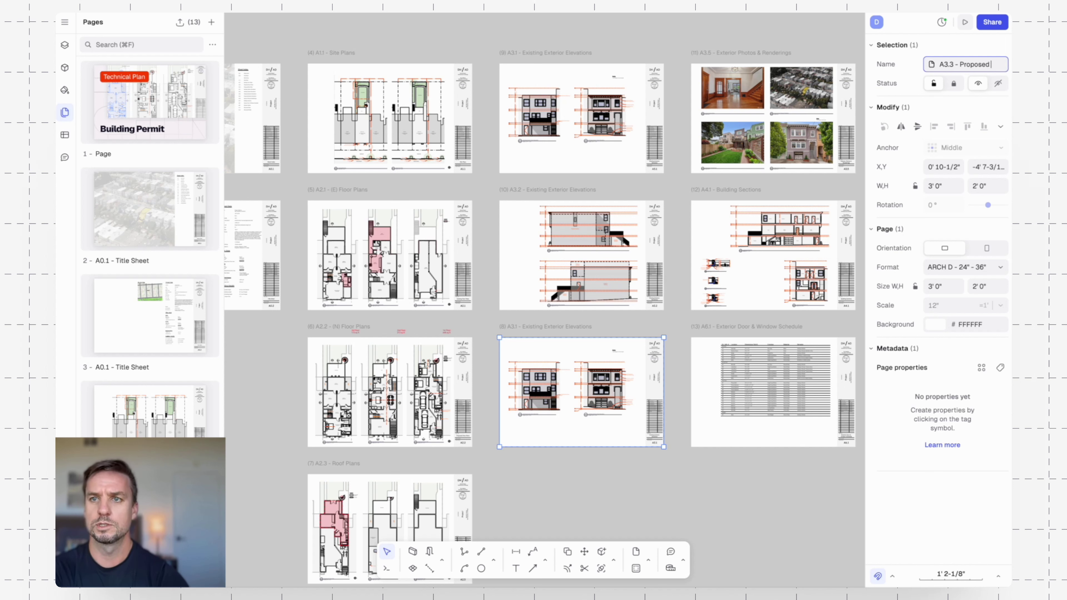
{"action": "type", "text": " Elevations"}
{"action": "key", "text": "Return"}
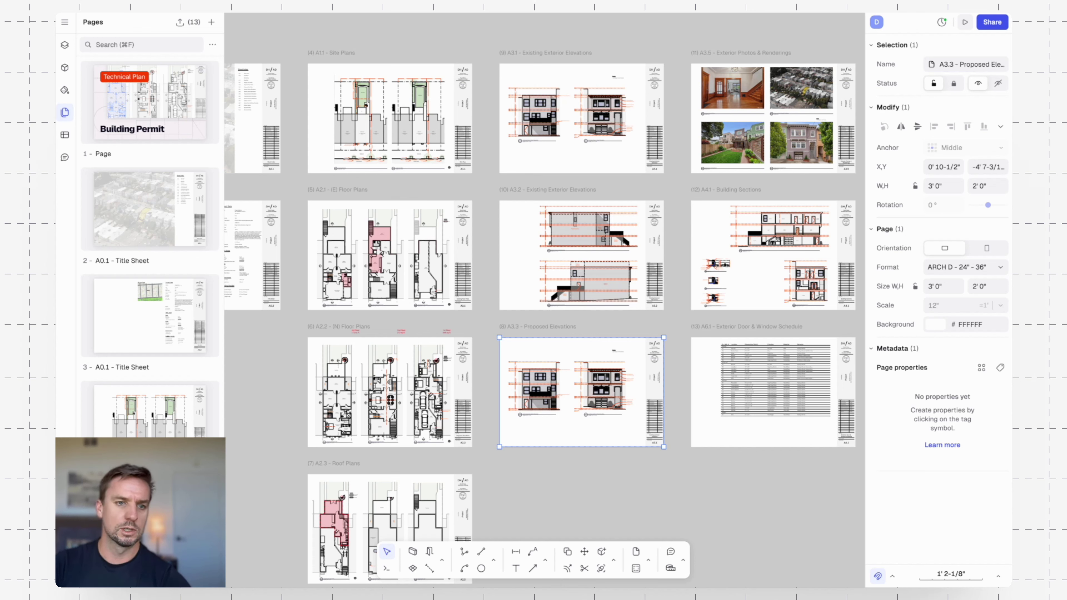
- Reorder the pages so that A3.3 - Proposed Elevations follows A3.2 - Existing Exterior Elevations as page 10
{"action": "scroll", "coordinate": [157, 386], "scroll_direction": "down", "scroll_amount": 15}
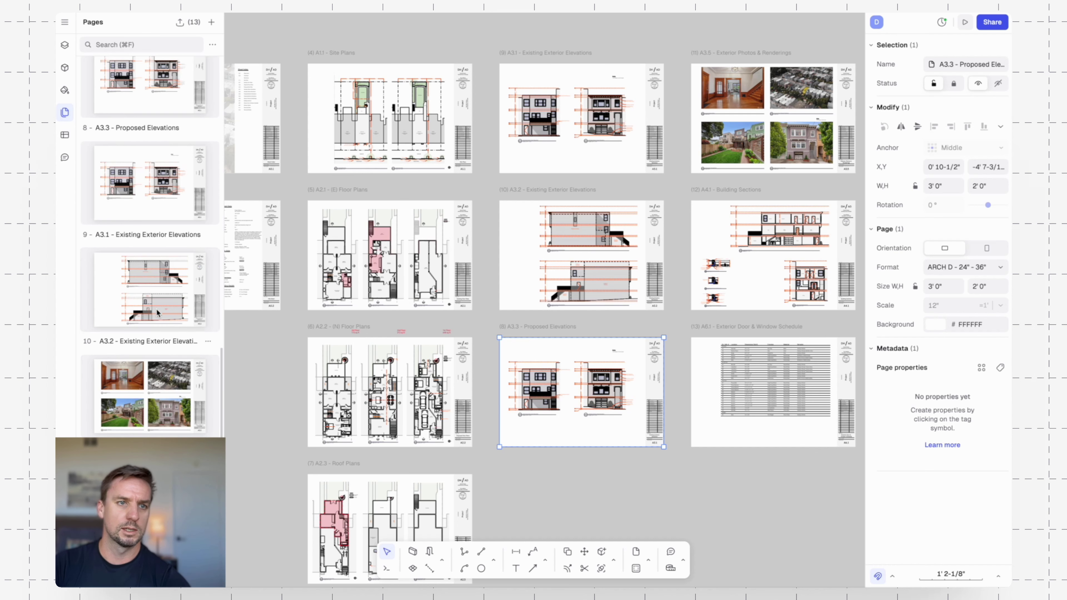
{"action": "left_click", "coordinate": [150, 185]}
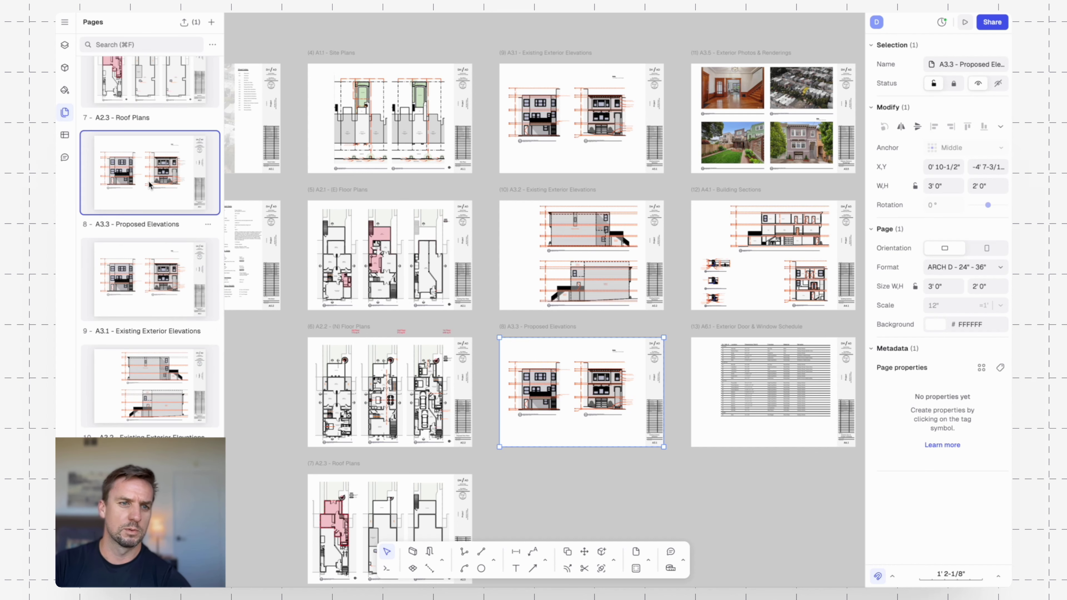
{"action": "scroll", "coordinate": [152, 232], "scroll_direction": "down", "scroll_amount": 1}
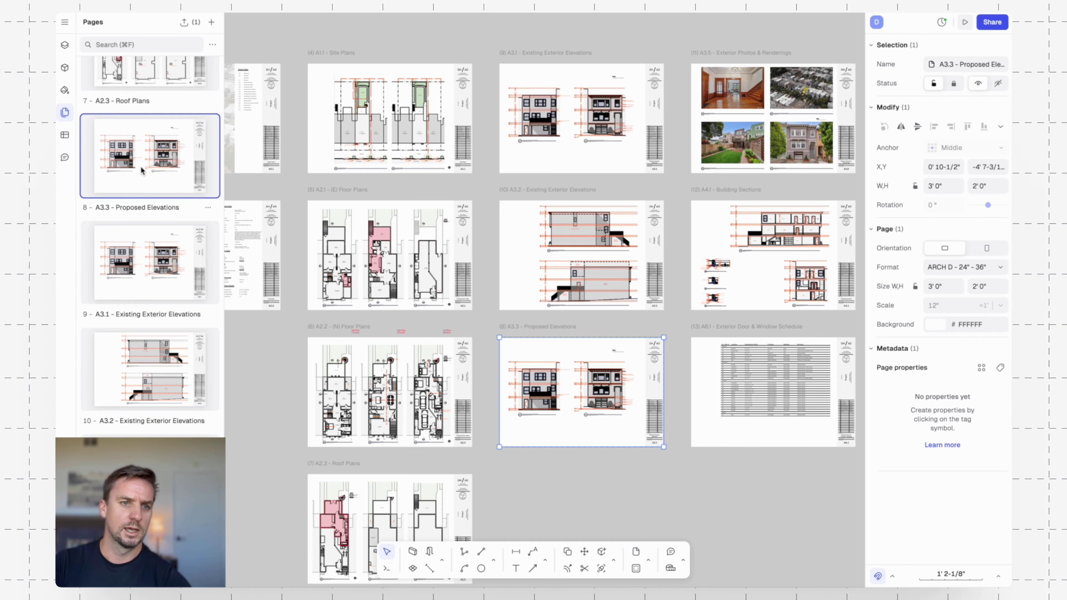
{"action": "left_click_drag", "start_coordinate": [143, 172], "coordinate": [160, 396]}
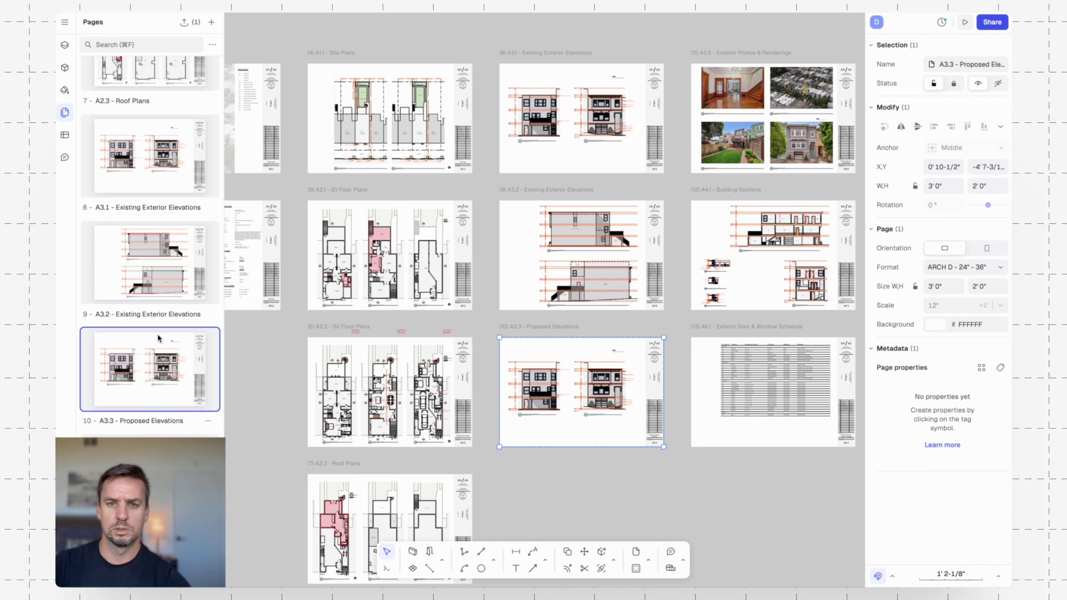
{"action": "left_click", "coordinate": [688, 466]}
- Place a horizontal guideline along the base of the West elevation on the A3.3 - Proposed Elevations sheet
{"action": "scroll", "coordinate": [691, 453], "scroll_direction": "down", "scroll_amount": 2}
{"action": "scroll", "coordinate": [690, 453], "scroll_direction": "right", "scroll_amount": 3}
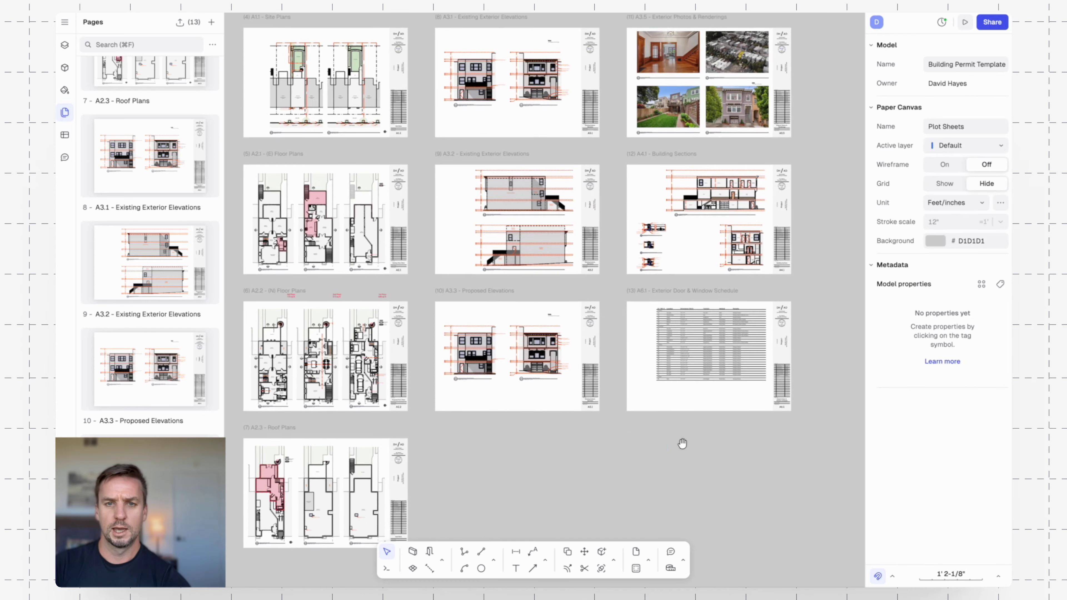
{"action": "scroll", "coordinate": [560, 370], "scroll_direction": "up", "scroll_amount": 5, "text": "ctrl"}
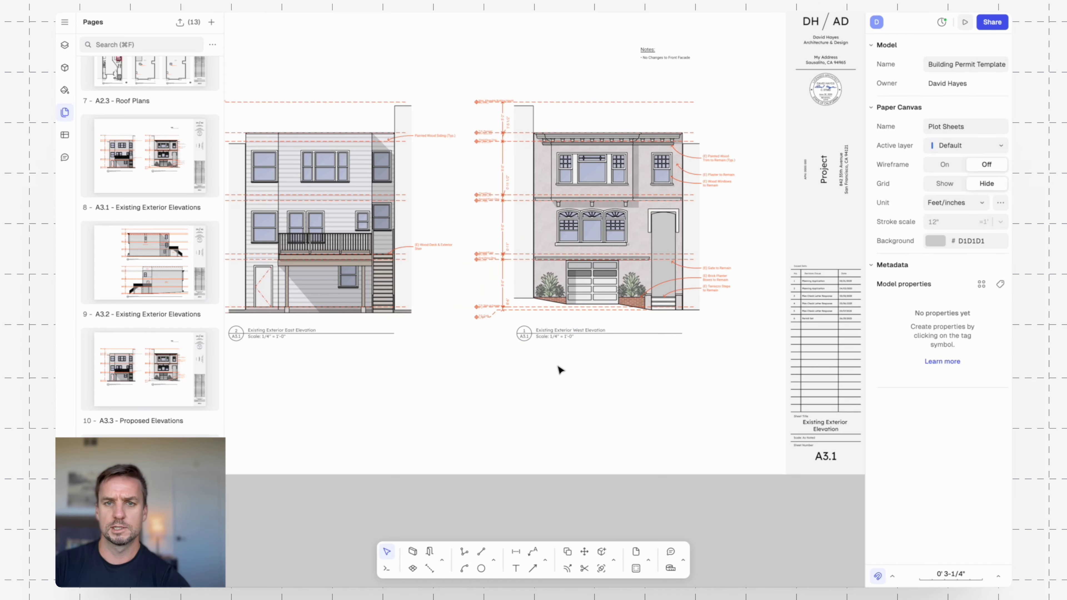
{"action": "scroll", "coordinate": [603, 256], "scroll_direction": "down", "scroll_amount": 4, "text": "ctrl"}
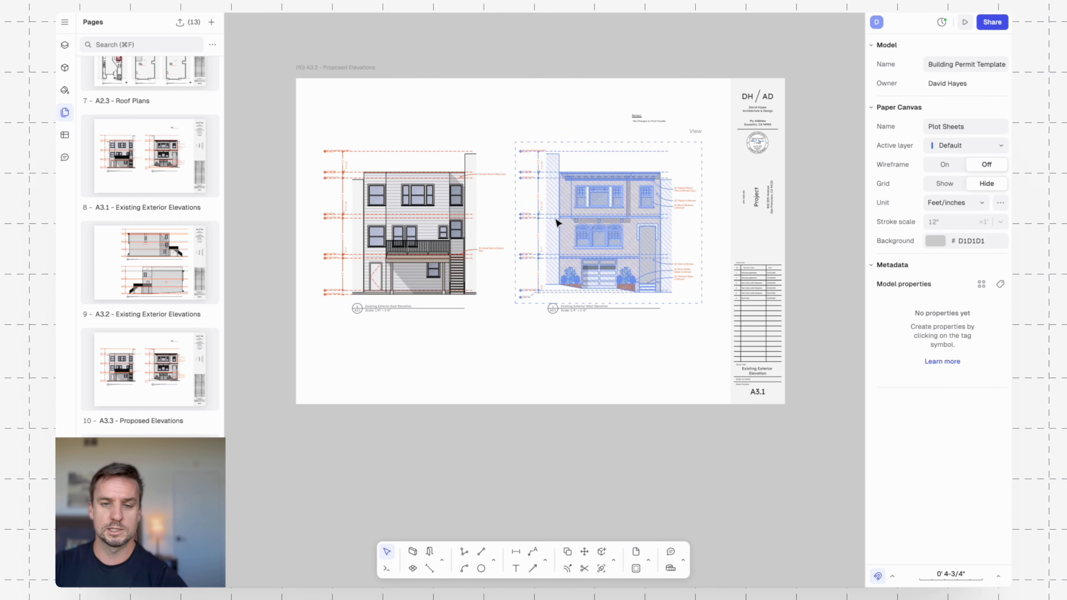
{"action": "type", "text": "g"}
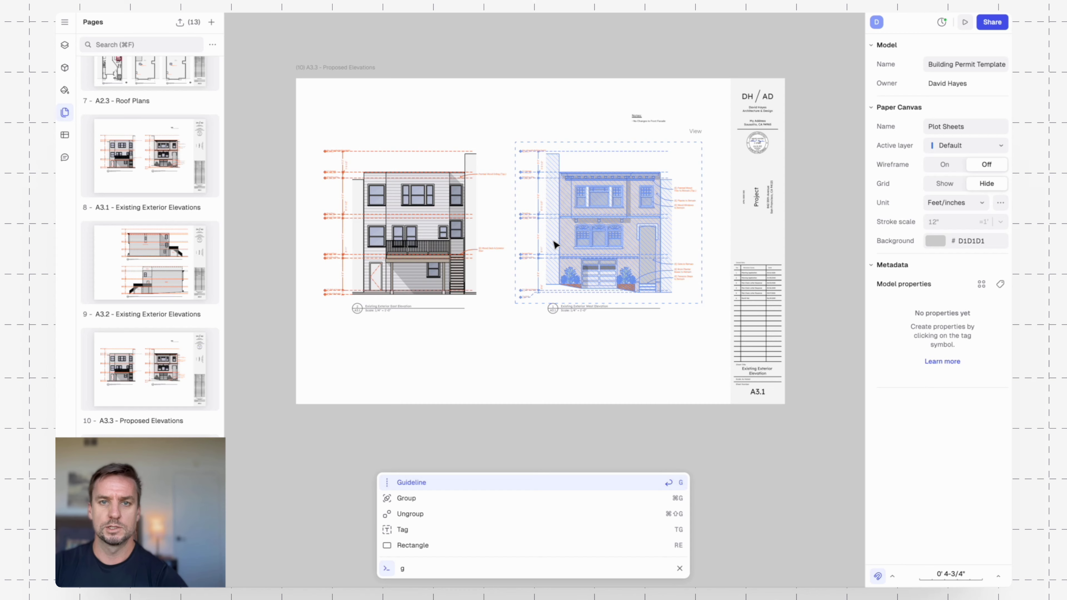
{"action": "key", "text": "Return"}
{"action": "scroll", "coordinate": [553, 219], "scroll_direction": "up", "scroll_amount": 3, "text": "ctrl"}
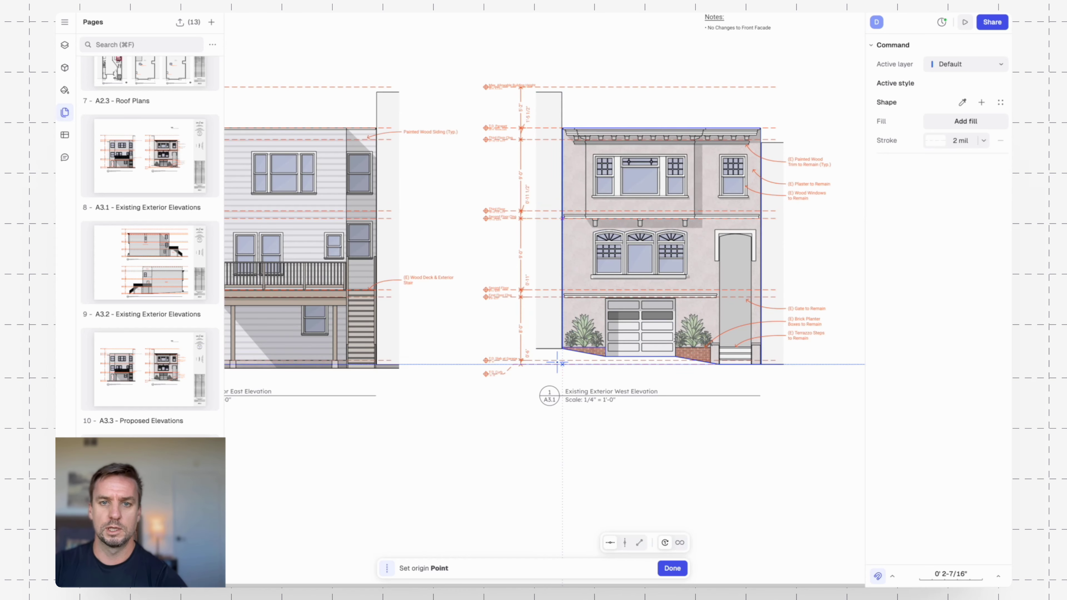
{"action": "left_click", "coordinate": [692, 343]}
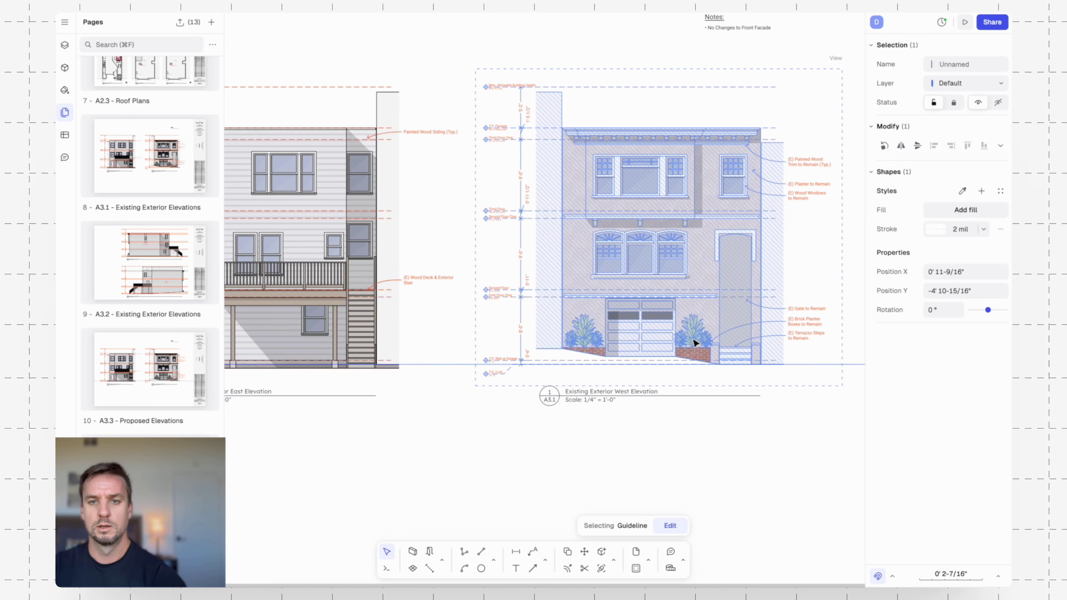
{"action": "key", "text": "Escape"}
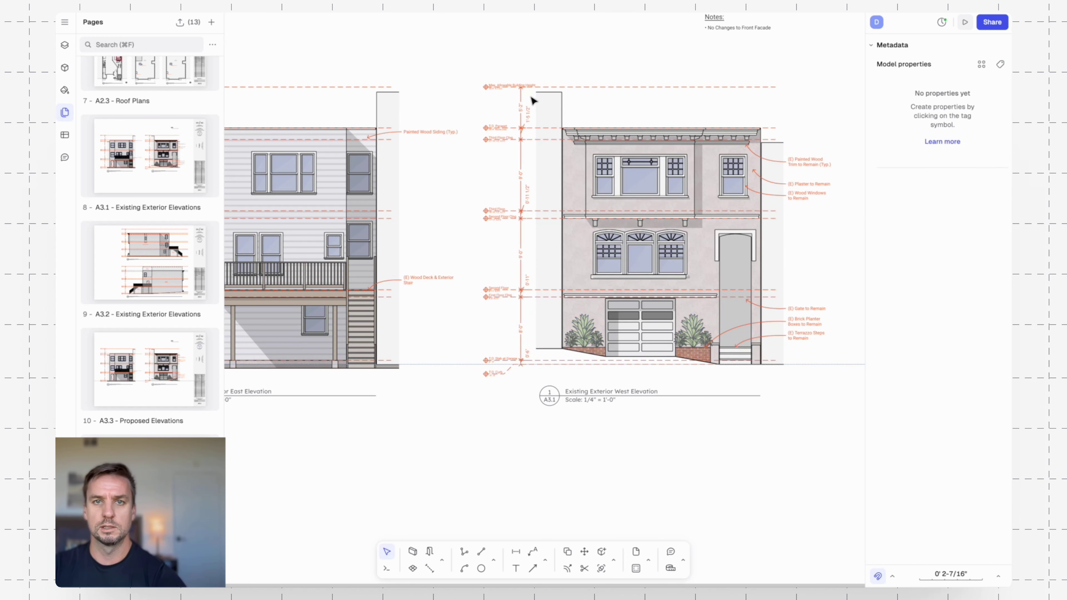
- Place a vertical guideline along the level dimension line of the West elevation on sheet A3.3
{"action": "key", "text": "g"}
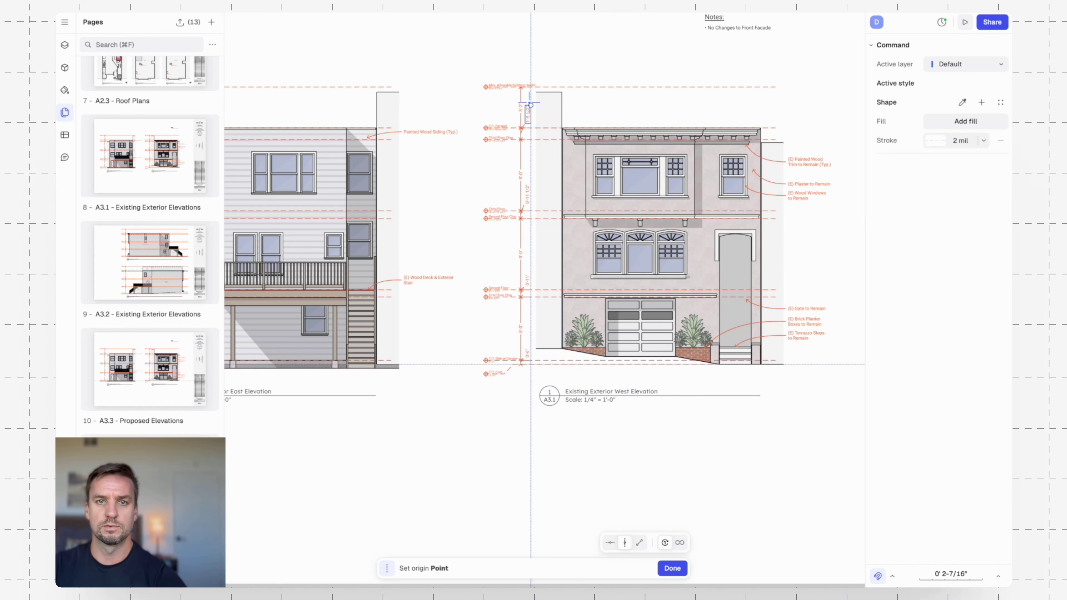
{"action": "left_click", "coordinate": [520, 155]}
{"action": "middle_click_drag", "start_coordinate": [521, 154], "coordinate": [624, 161]}
- Copy the vertical guideline onto the level dimension line of the East elevation
{"action": "type", "text": "c"}
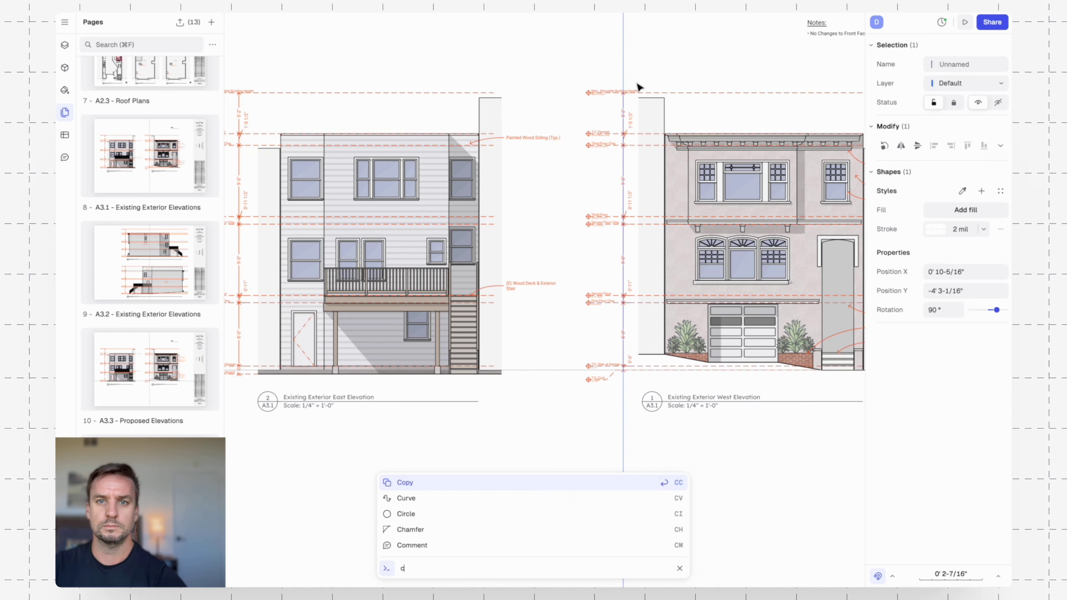
{"action": "key", "text": "Return"}
{"action": "left_click", "coordinate": [624, 196]}
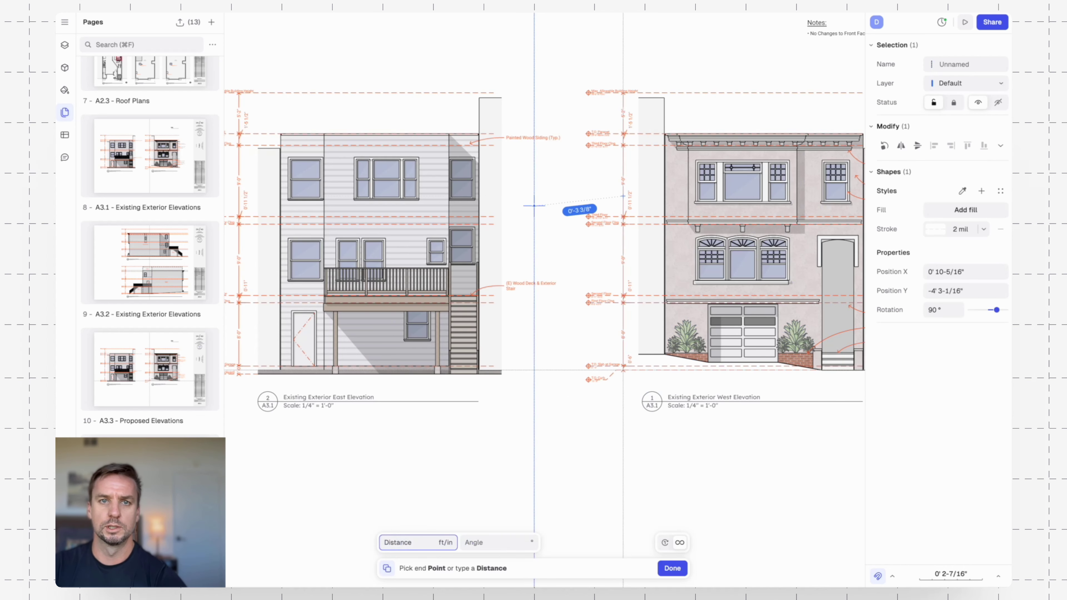
{"action": "middle_click_drag", "start_coordinate": [334, 204], "coordinate": [568, 173]}
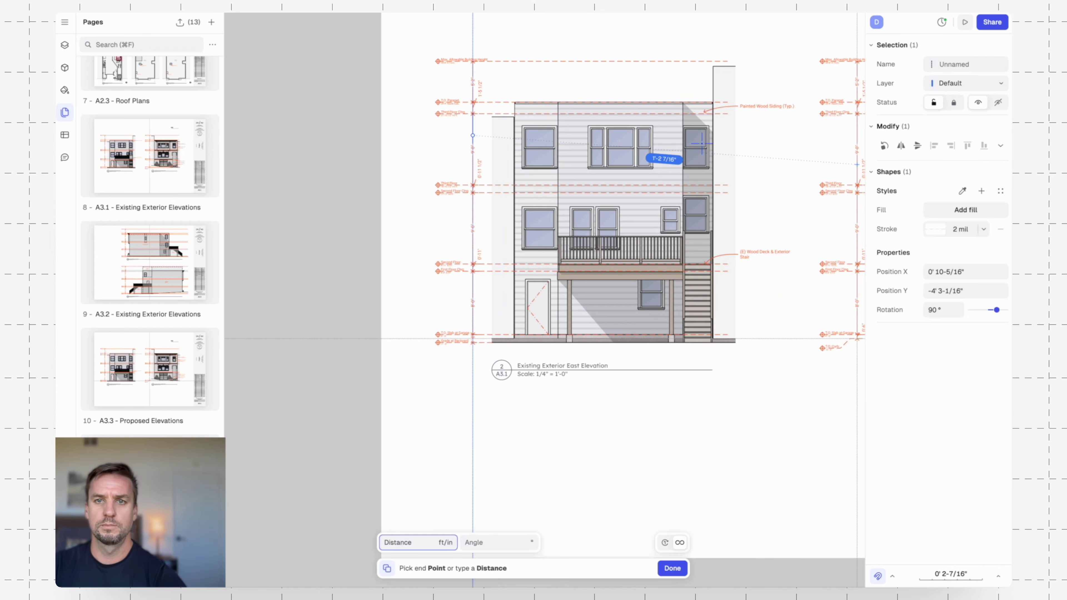
{"action": "scroll", "coordinate": [702, 143], "scroll_direction": "down", "scroll_amount": 5}
{"action": "middle_click_drag", "start_coordinate": [756, 142], "coordinate": [541, 176]}
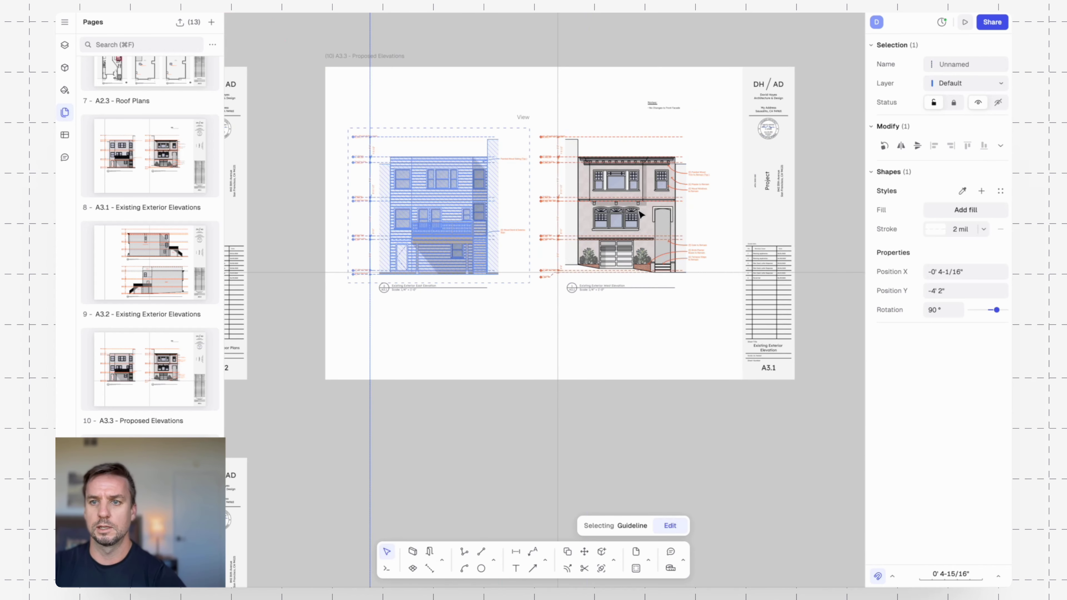
- Switch the source canvas of the East elevation view on A3.3 to (N) Exterior Elevations
{"action": "left_click", "coordinate": [466, 202]}
{"action": "left_click", "coordinate": [962, 307]}
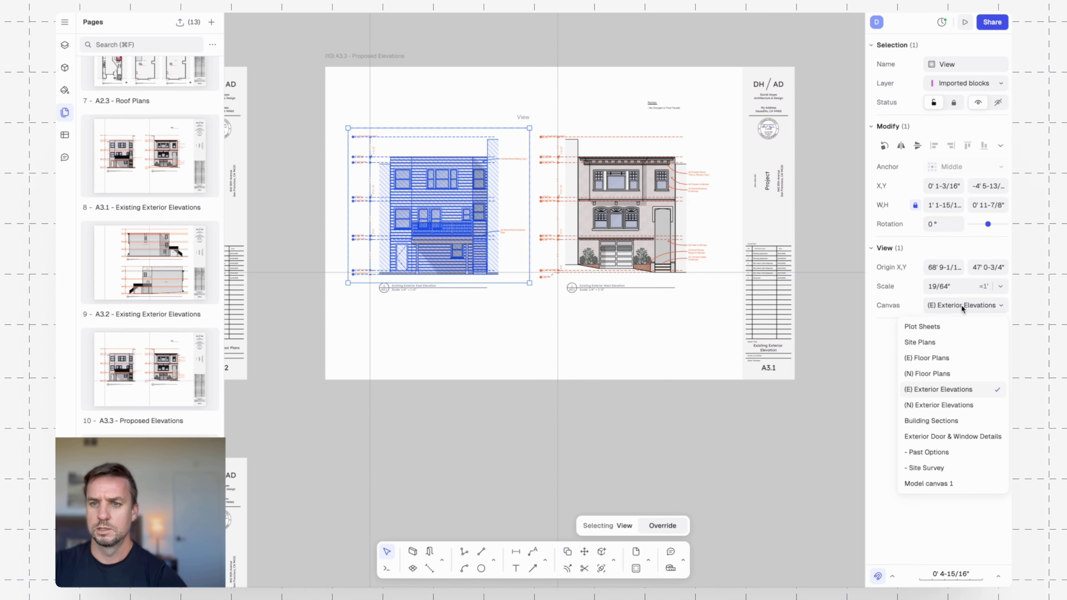
{"action": "left_click", "coordinate": [942, 406]}
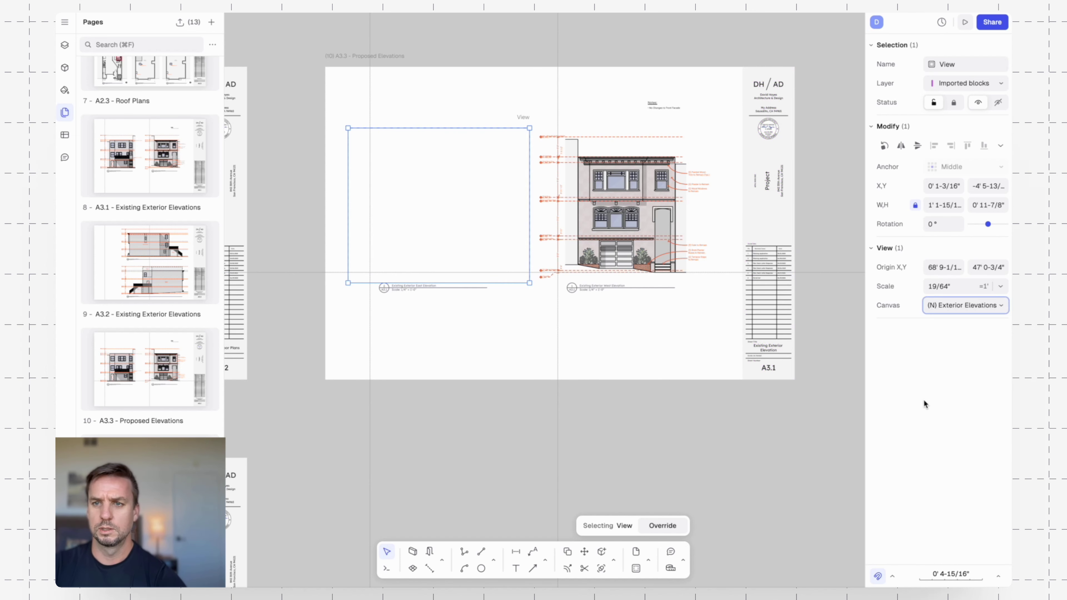
- Extend the East elevation view frame downward past the sheet's lower edge and set its scale to 1/4" = 1'
{"action": "scroll", "coordinate": [626, 176], "scroll_direction": "down", "scroll_amount": 2}
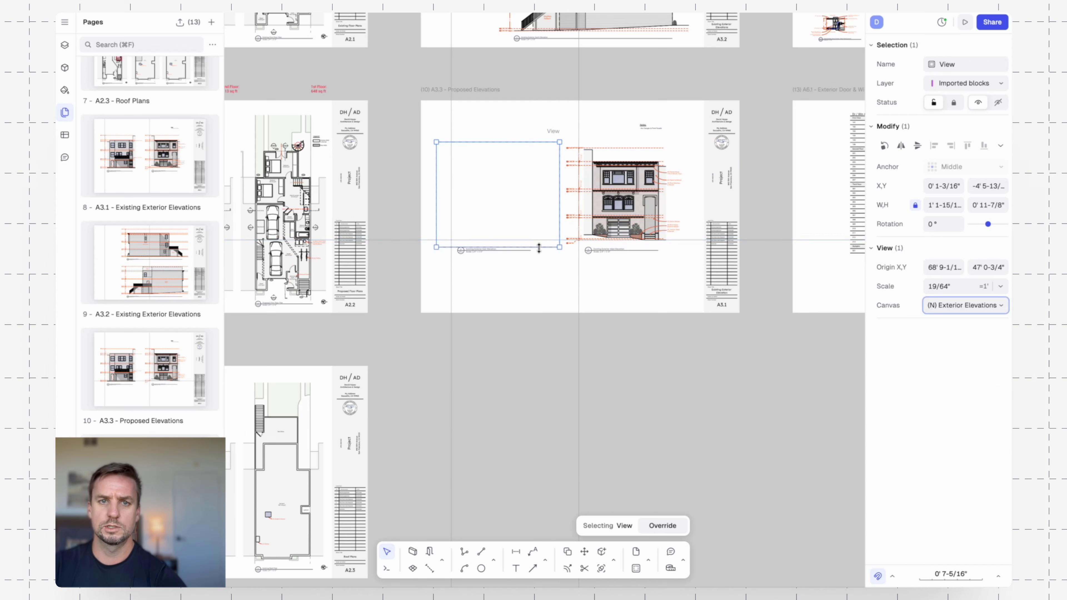
{"action": "left_click_drag", "start_coordinate": [539, 248], "coordinate": [535, 414]}
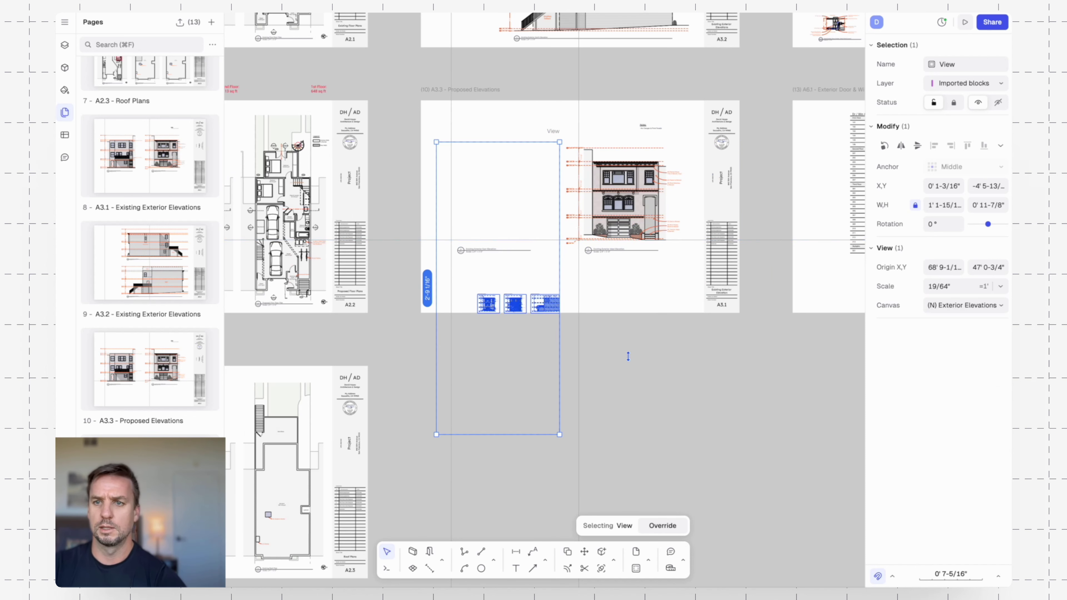
{"action": "left_click", "coordinate": [1000, 286]}
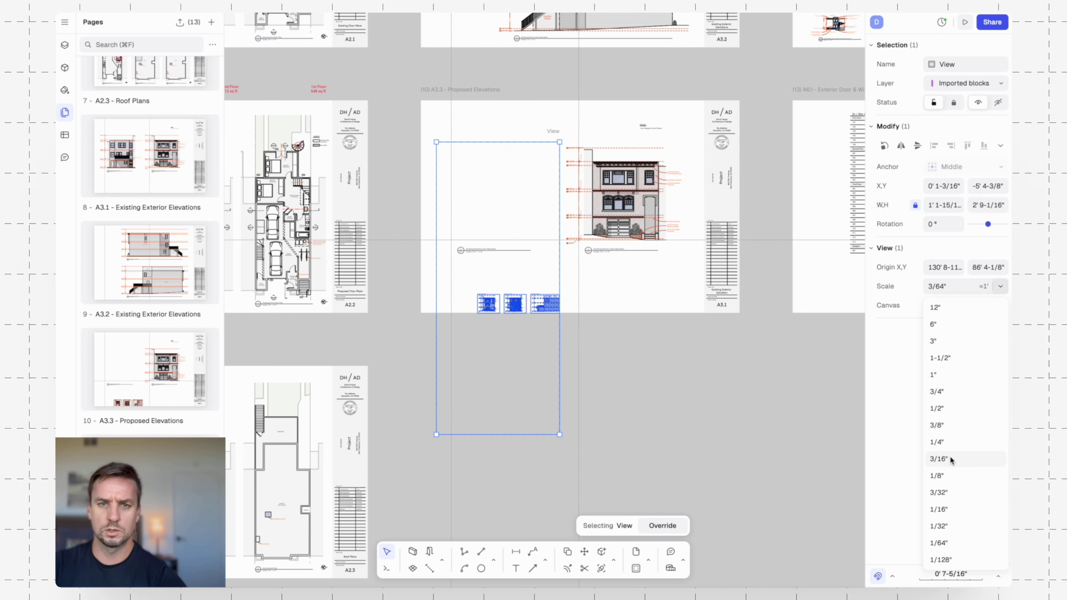
{"action": "left_click", "coordinate": [947, 441]}
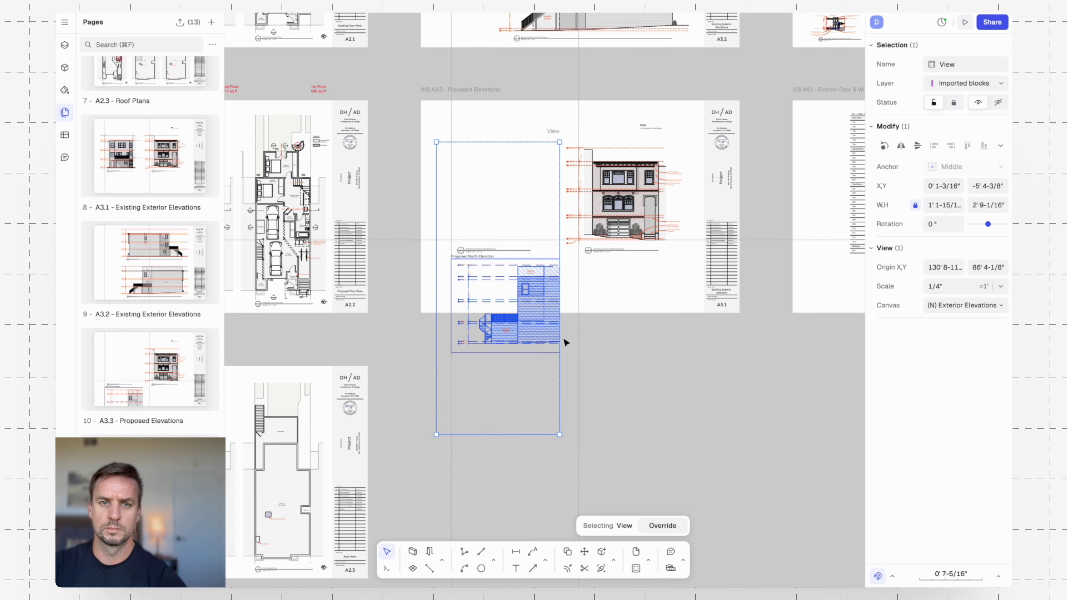
- Widen the view frame to take in the proposed East elevation and crop out the neighbouring North elevation
{"action": "scroll", "coordinate": [566, 348], "scroll_direction": "down", "scroll_amount": 3, "text": "ctrl"}
{"action": "left_click_drag", "start_coordinate": [464, 379], "coordinate": [363, 360]}
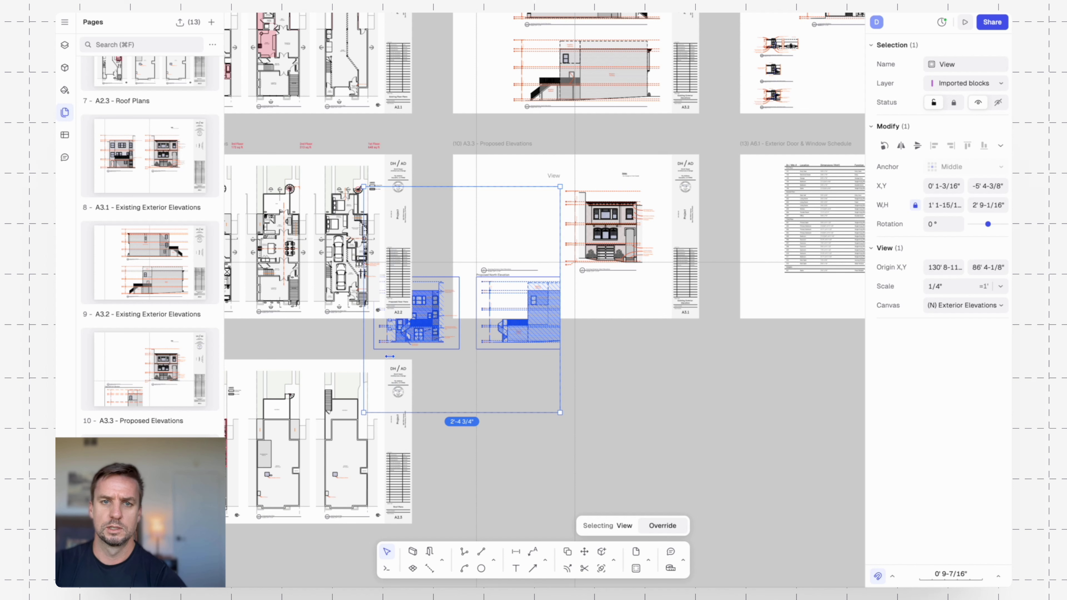
{"action": "left_click", "coordinate": [564, 378]}
{"action": "left_click", "coordinate": [561, 377]}
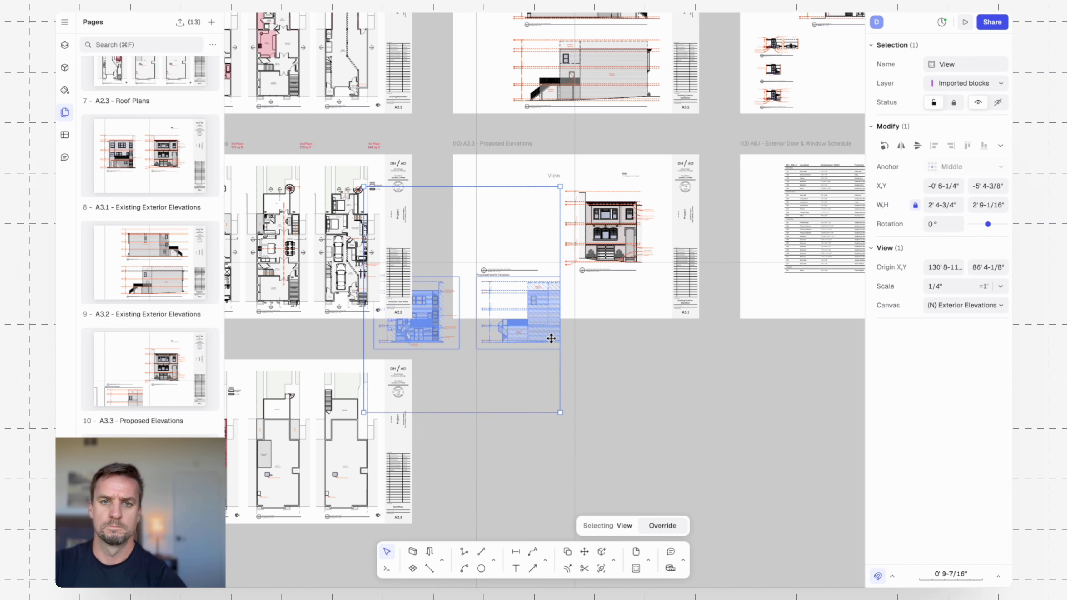
{"action": "left_click_drag", "start_coordinate": [559, 364], "coordinate": [427, 369]}
- Move the proposed East elevation view onto sheet A3.3, aligning its dimension line and base with the guidelines
{"action": "key", "text": "m"}
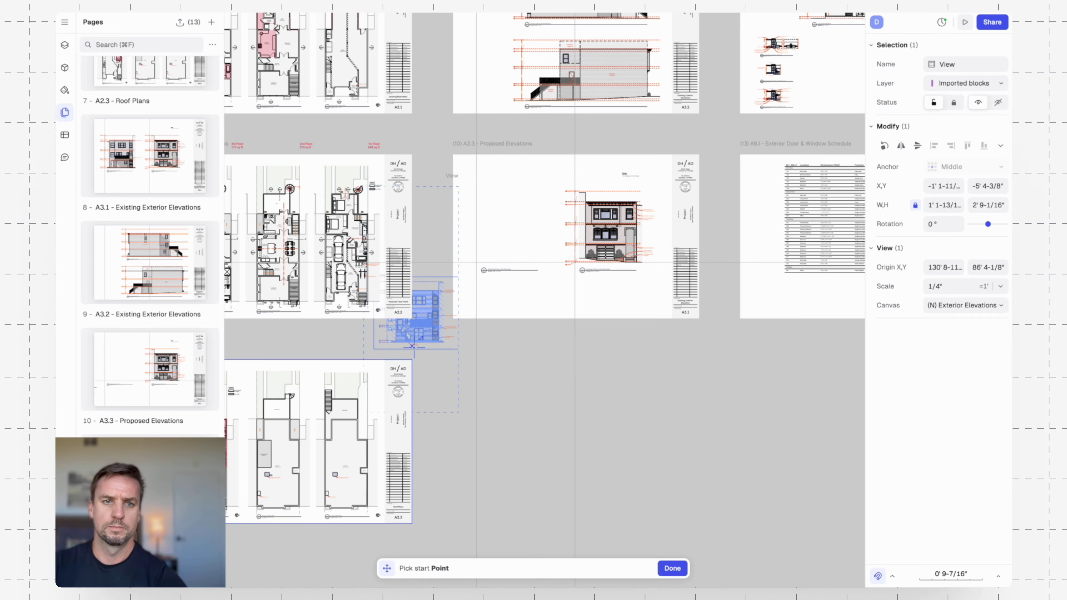
{"action": "scroll", "coordinate": [412, 348], "scroll_direction": "up", "scroll_amount": 10}
{"action": "middle_click_drag", "start_coordinate": [313, 321], "coordinate": [641, 406]}
{"action": "left_click", "coordinate": [485, 324]}
{"action": "scroll", "coordinate": [666, 313], "scroll_direction": "down", "scroll_amount": 4}
{"action": "middle_click_drag", "start_coordinate": [664, 238], "coordinate": [456, 462]}
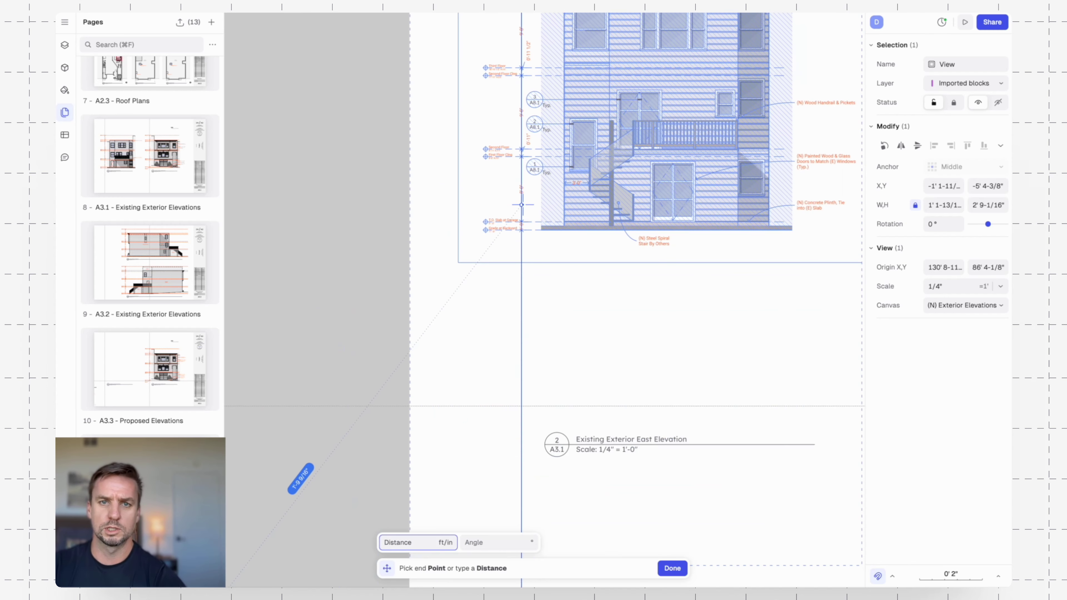
{"action": "left_click", "coordinate": [547, 230]}
{"action": "key", "text": "m"}
{"action": "left_click", "coordinate": [534, 230]}
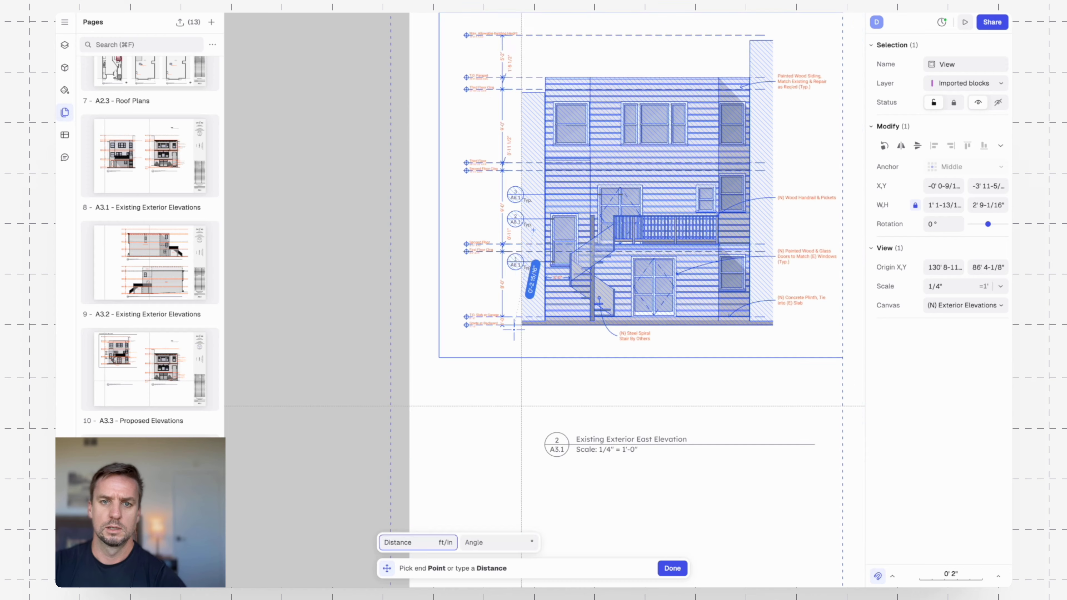
{"action": "left_click", "coordinate": [534, 406]}
{"action": "key", "text": "Escape"}
- Crop the proposed East elevation view frame closely around the drawing so its border and title are hidden
{"action": "scroll", "coordinate": [626, 294], "scroll_direction": "down", "scroll_amount": 3}
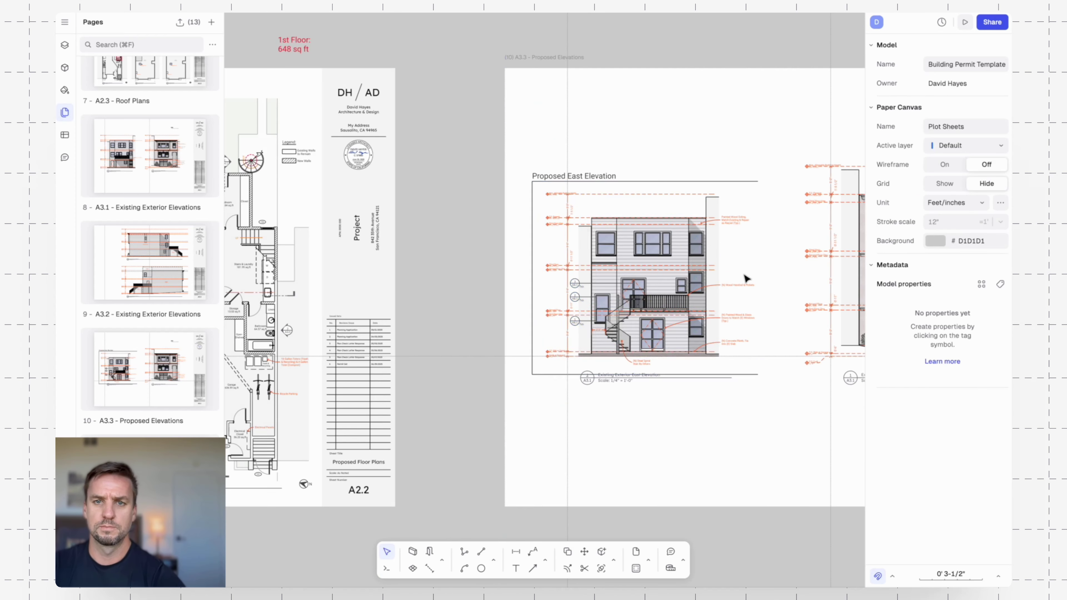
{"action": "middle_click_drag", "start_coordinate": [745, 277], "coordinate": [693, 260]}
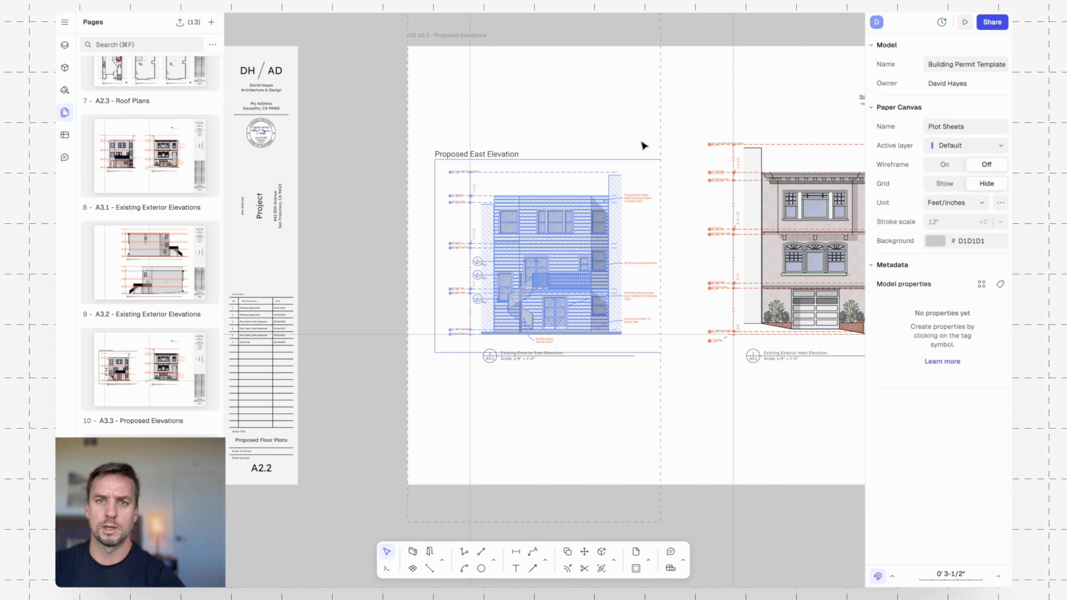
{"action": "left_click", "coordinate": [608, 160]}
{"action": "scroll", "coordinate": [617, 114], "scroll_direction": "down", "scroll_amount": 3}
{"action": "left_click_drag", "start_coordinate": [580, 121], "coordinate": [513, 271]}
{"action": "scroll", "coordinate": [578, 259], "scroll_direction": "down", "scroll_amount": 1}
{"action": "left_click_drag", "start_coordinate": [567, 446], "coordinate": [570, 353]}
{"action": "left_click", "coordinate": [623, 372]}
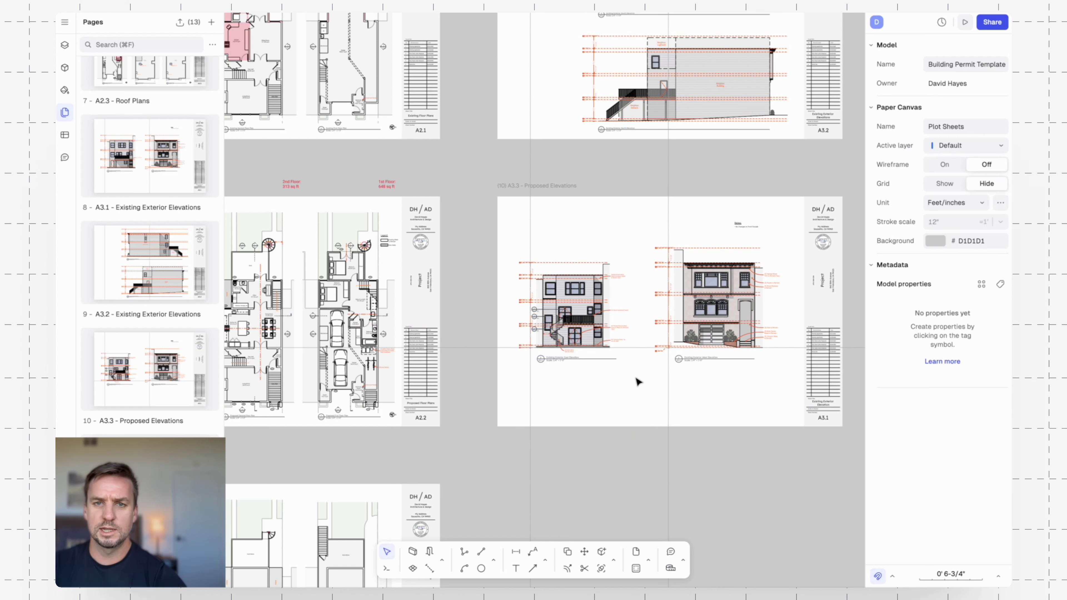
- Delete the alignment guidelines crossing the A3.3 - Proposed Elevations sheet
{"action": "scroll", "coordinate": [681, 385], "scroll_direction": "down", "scroll_amount": 2}
{"action": "scroll", "coordinate": [680, 384], "scroll_direction": "right", "scroll_amount": 2}
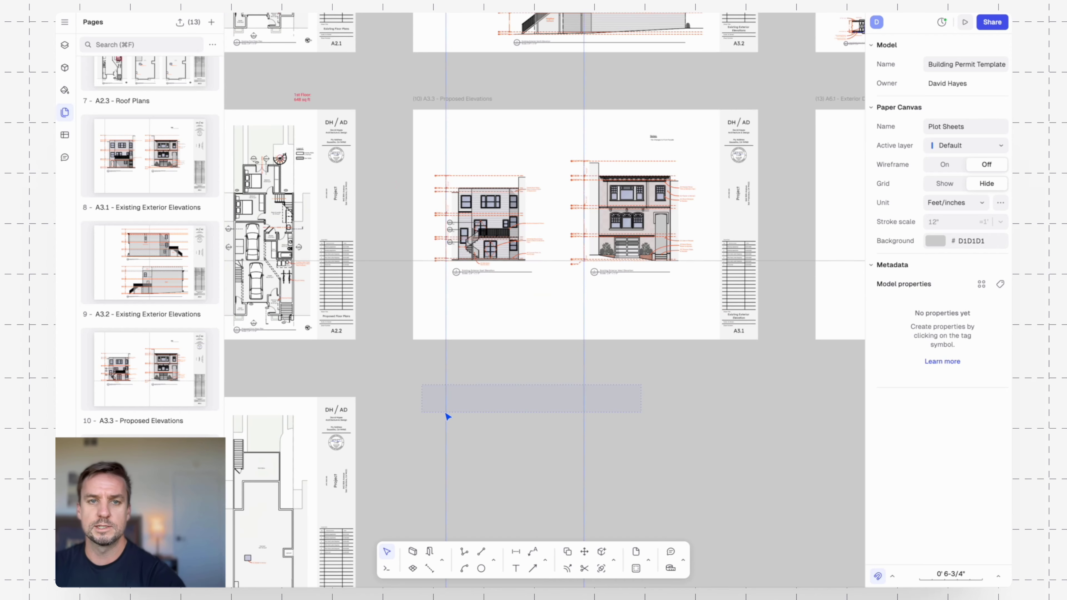
{"action": "left_click_drag", "start_coordinate": [385, 289], "coordinate": [386, 289]}
{"action": "key", "text": "Delete"}
- Draw a new landscape page about 3' 7-1/2" by 2' 6-3/4" in the empty area below sheet A3.3
{"action": "scroll", "coordinate": [674, 248], "scroll_direction": "up", "scroll_amount": 2}
{"action": "scroll", "coordinate": [674, 248], "scroll_direction": "right", "scroll_amount": 3}
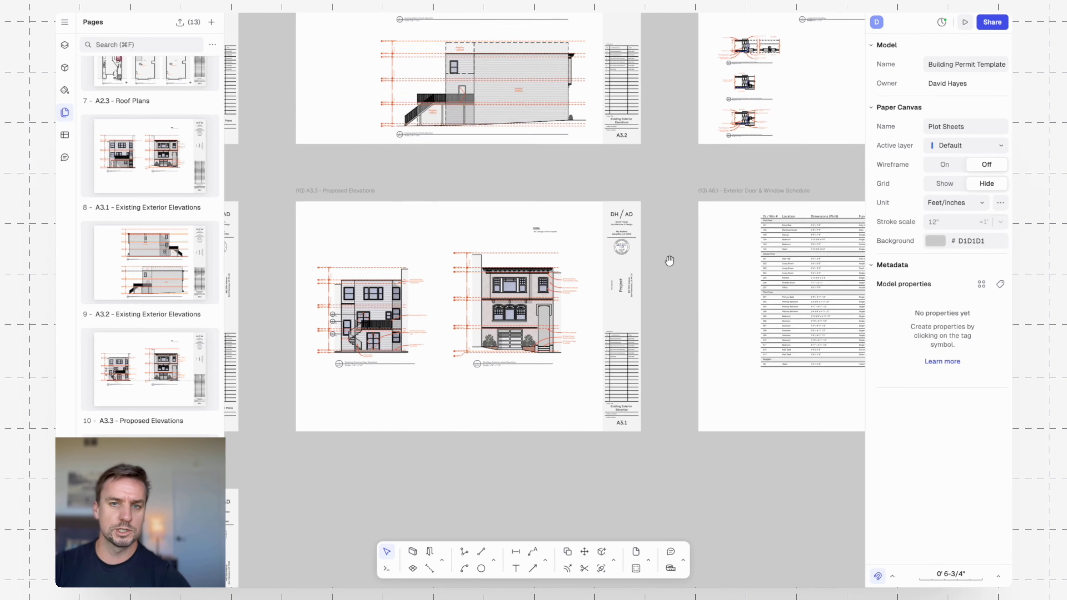
{"action": "scroll", "coordinate": [669, 257], "scroll_direction": "down", "scroll_amount": 3, "text": "ctrl"}
{"action": "scroll", "coordinate": [657, 273], "scroll_direction": "down", "scroll_amount": 3}
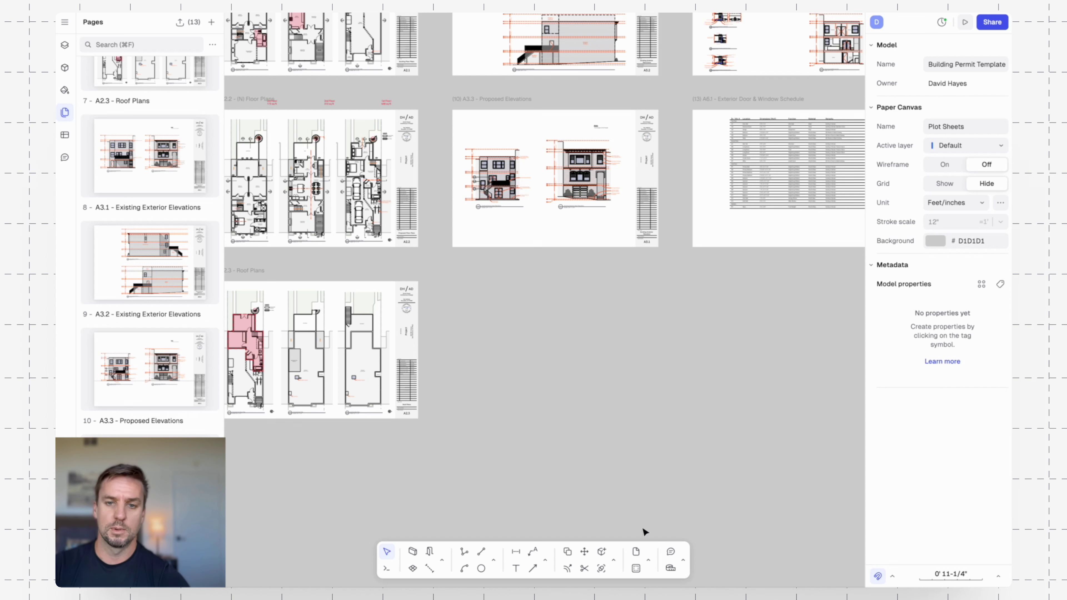
{"action": "left_click", "coordinate": [636, 552]}
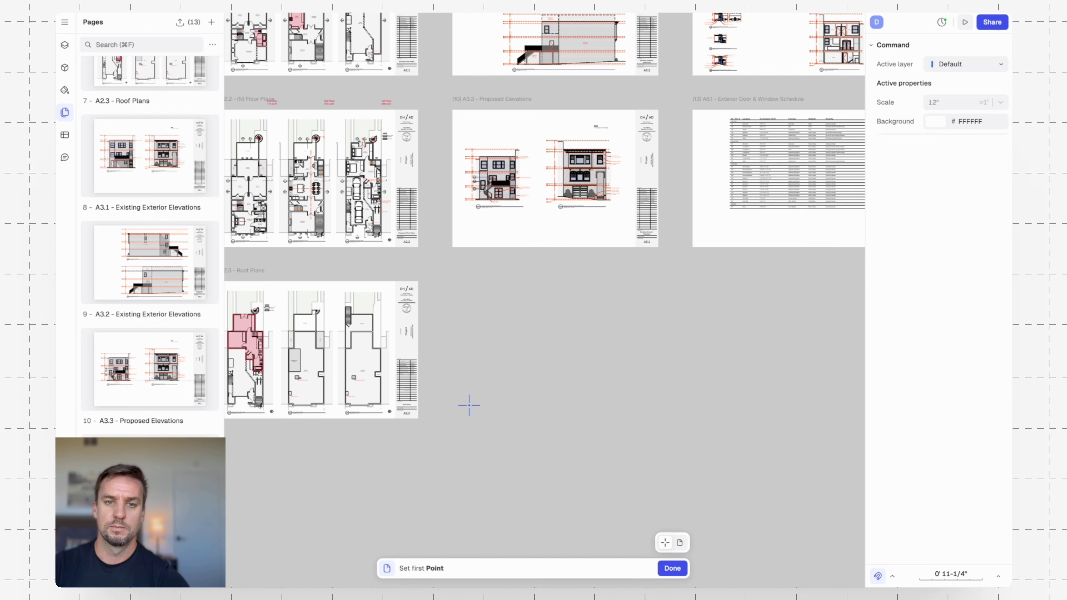
{"action": "left_click", "coordinate": [449, 495]}
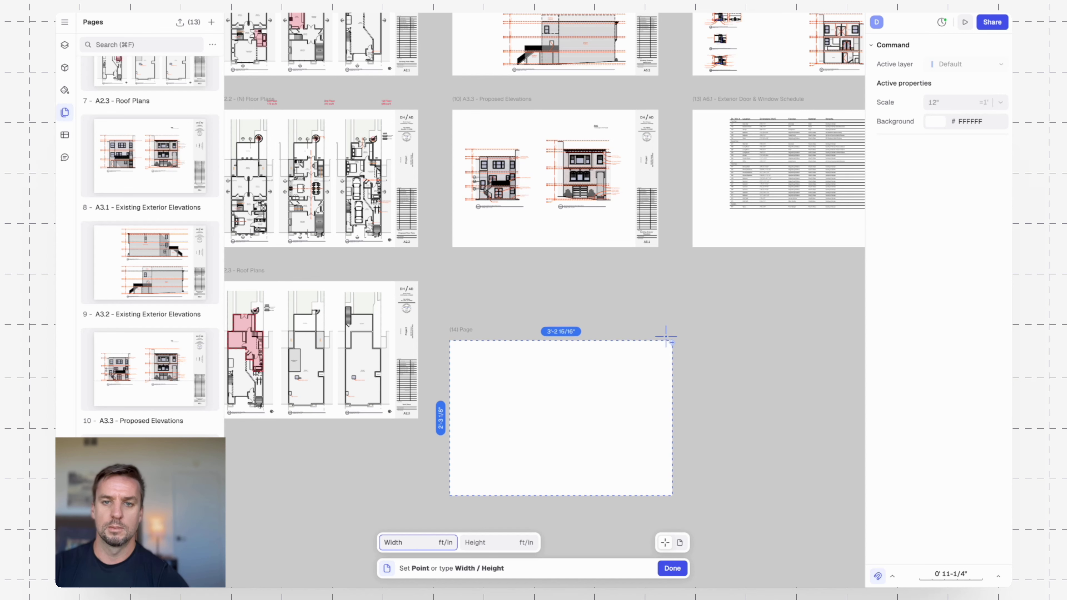
{"action": "left_click", "coordinate": [737, 541]}
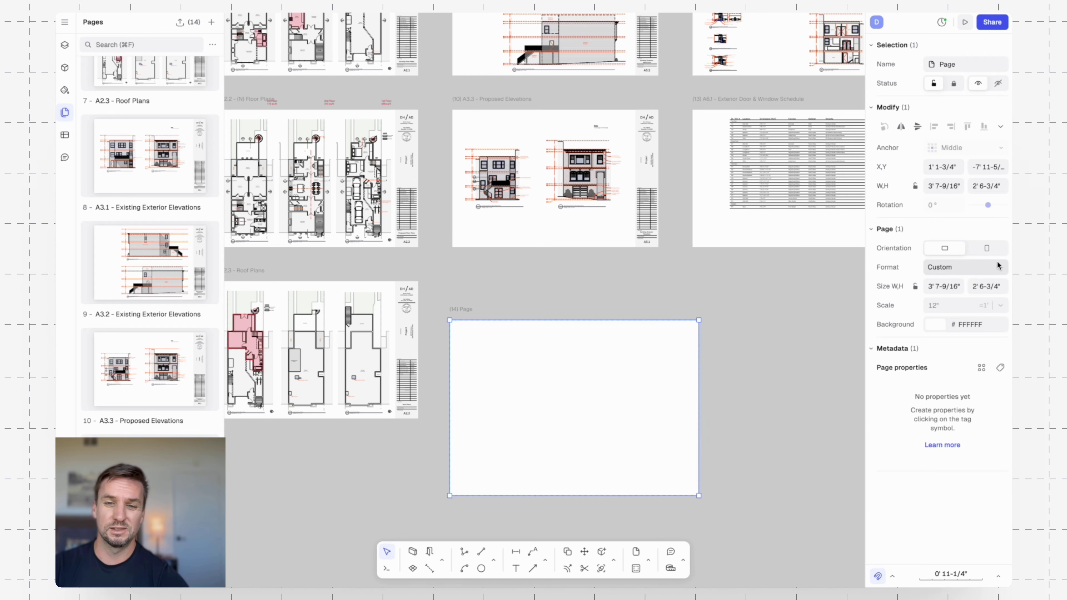
- Set the new page's format to ARCH D (24" - 36") and align it beneath A3.3, level with the Roof Plans sheet
{"action": "left_click", "coordinate": [964, 269]}
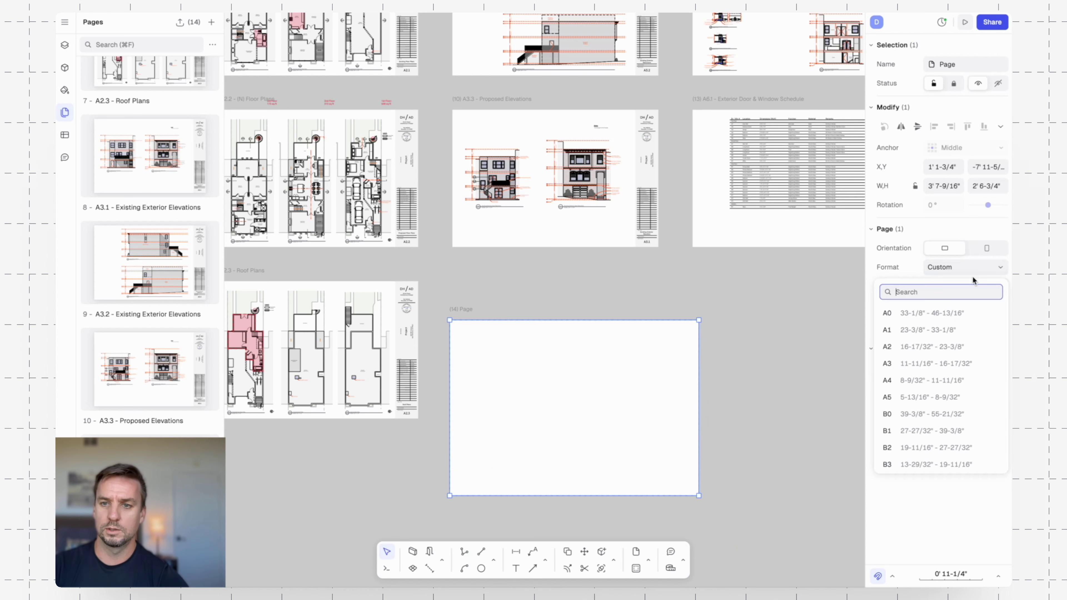
{"action": "scroll", "coordinate": [892, 374], "scroll_direction": "down", "scroll_amount": 5}
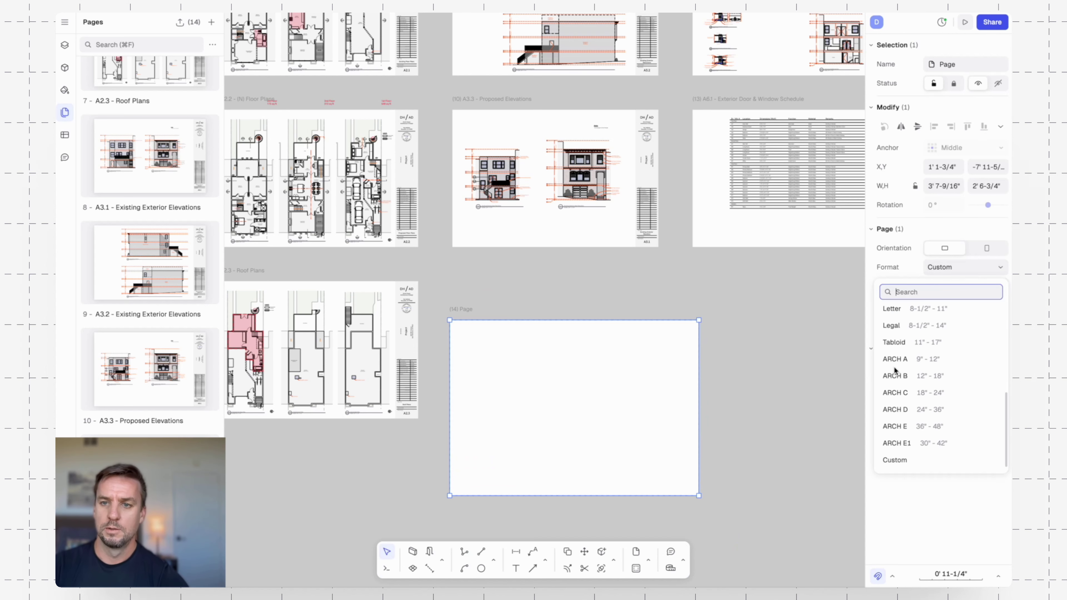
{"action": "left_click", "coordinate": [950, 407]}
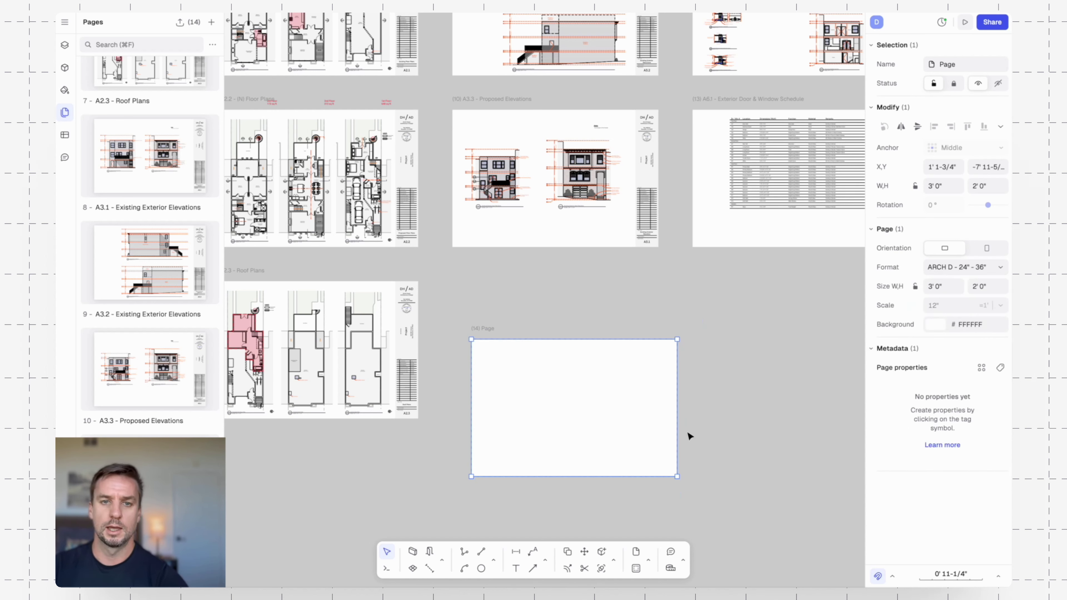
{"action": "left_click_drag", "start_coordinate": [566, 435], "coordinate": [546, 379]}
{"action": "left_click", "coordinate": [672, 368]}
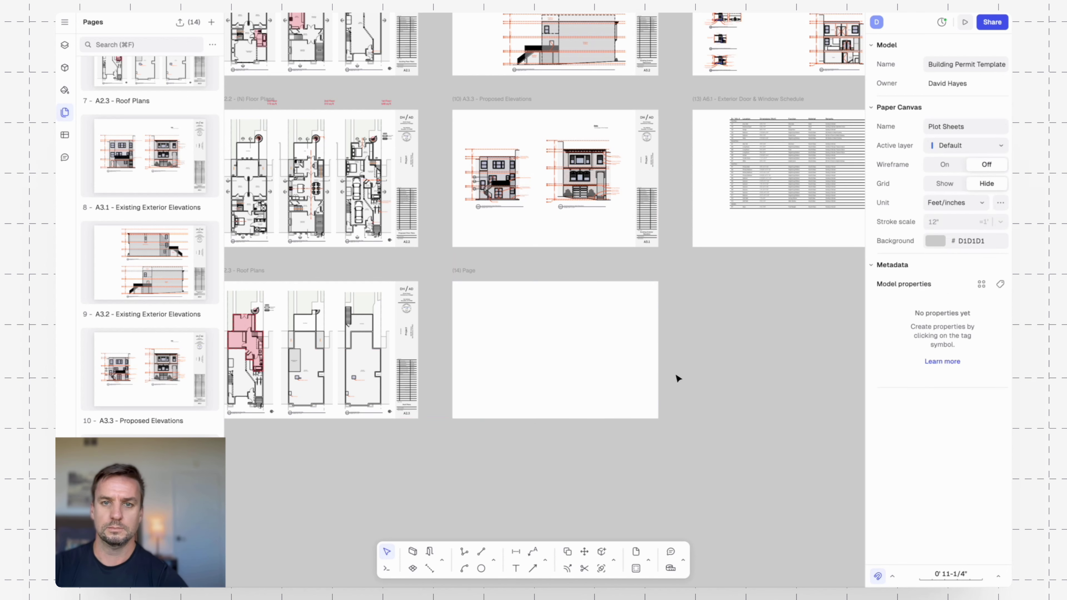
- Examine the title block on sheet A3.3 and the blank page below it
{"action": "scroll", "coordinate": [504, 368], "scroll_direction": "up", "scroll_amount": 2}
{"action": "scroll", "coordinate": [502, 364], "scroll_direction": "up", "scroll_amount": 3}
{"action": "scroll", "coordinate": [810, 273], "scroll_direction": "up", "scroll_amount": 5}
{"action": "scroll", "coordinate": [811, 273], "scroll_direction": "right", "scroll_amount": 3}
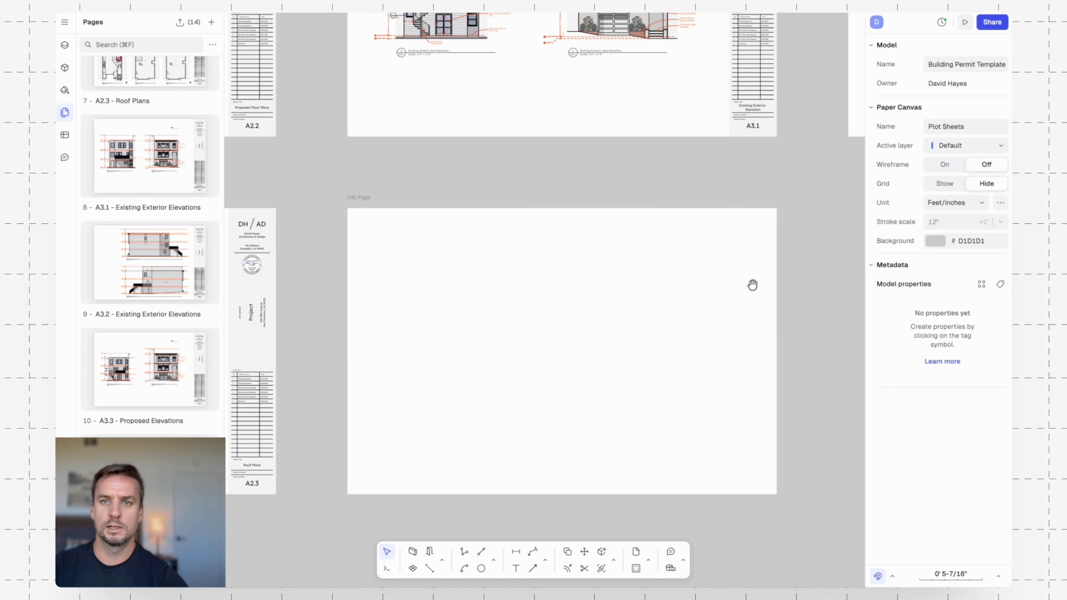
{"action": "scroll", "coordinate": [693, 72], "scroll_direction": "up", "scroll_amount": 3}
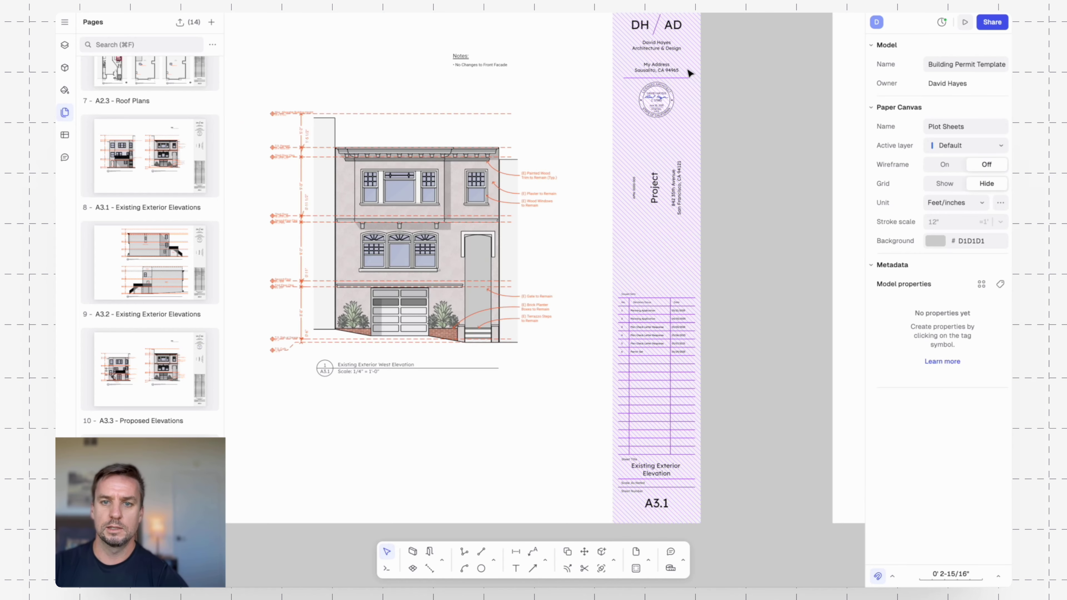
{"action": "scroll", "coordinate": [668, 102], "scroll_direction": "down", "scroll_amount": 3}
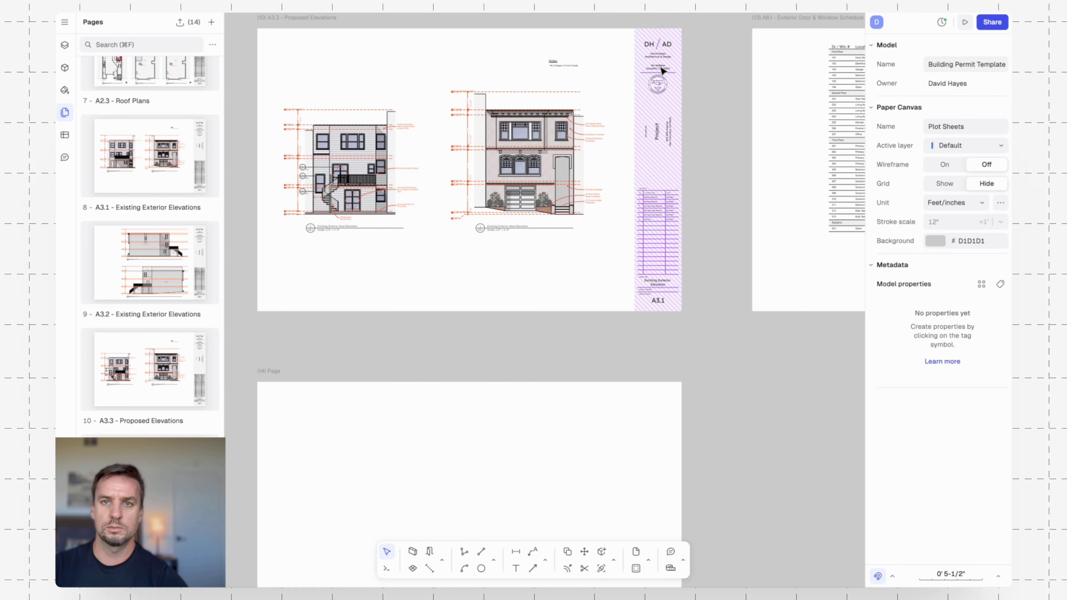
{"action": "scroll", "coordinate": [714, 235], "scroll_direction": "down", "scroll_amount": 3}
{"action": "scroll", "coordinate": [723, 174], "scroll_direction": "down", "scroll_amount": 2}
{"action": "scroll", "coordinate": [649, 317], "scroll_direction": "up", "scroll_amount": 1}
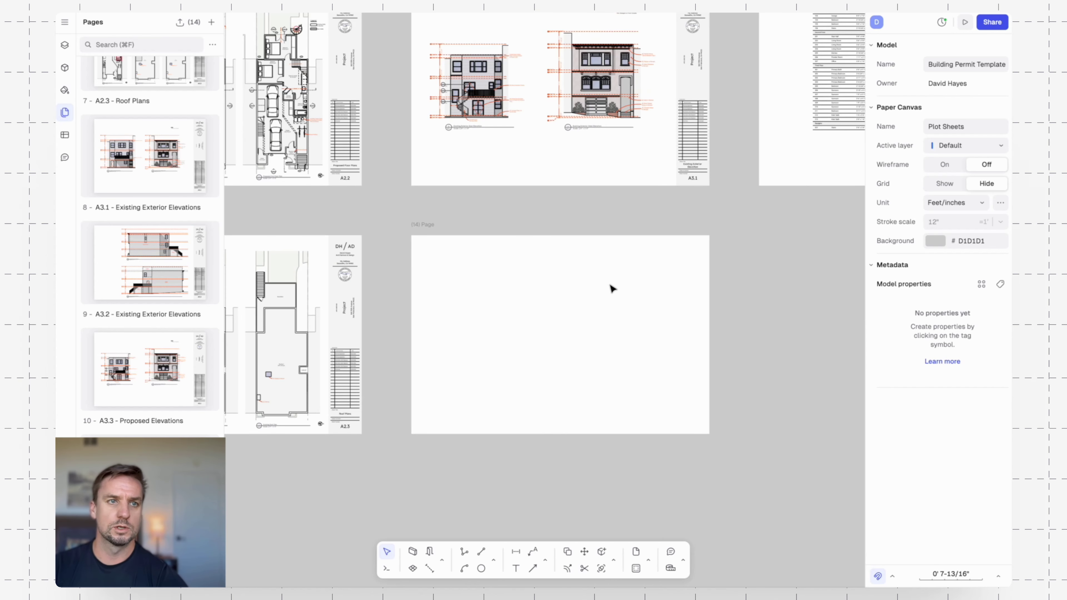
- Insert the Title Block from the Title Blocks & Stamps library and snap it along the new page's right edge
{"action": "left_click", "coordinate": [67, 69]}
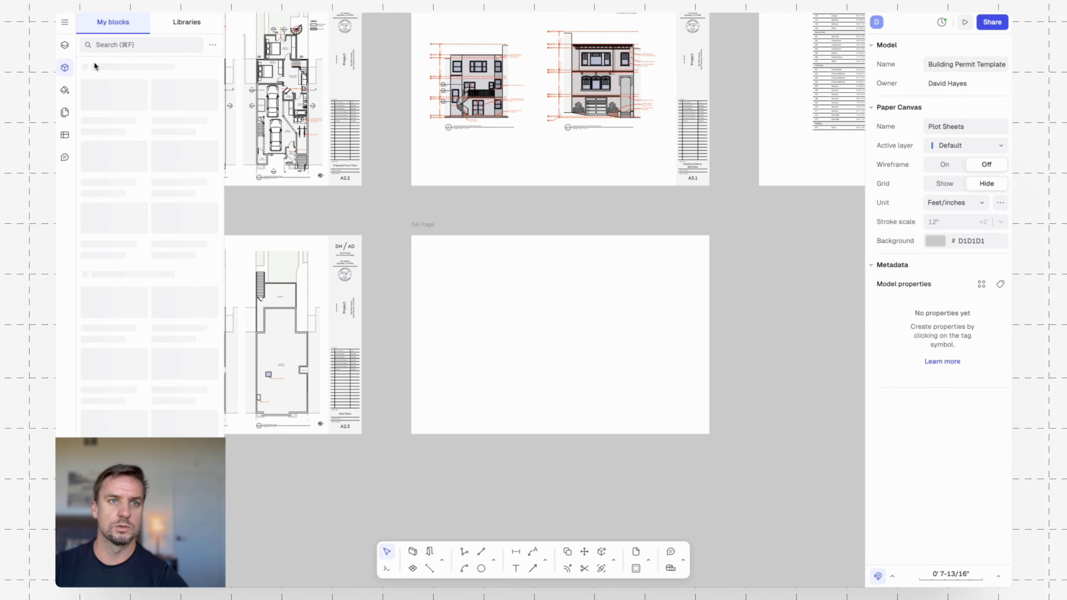
{"action": "left_click", "coordinate": [181, 25]}
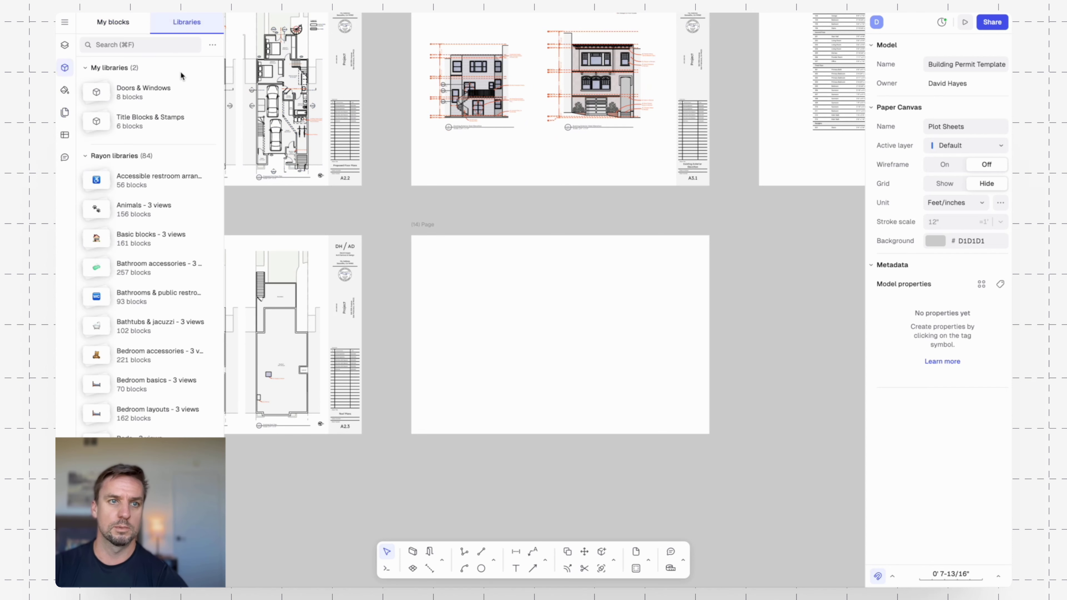
{"action": "left_click", "coordinate": [125, 122]}
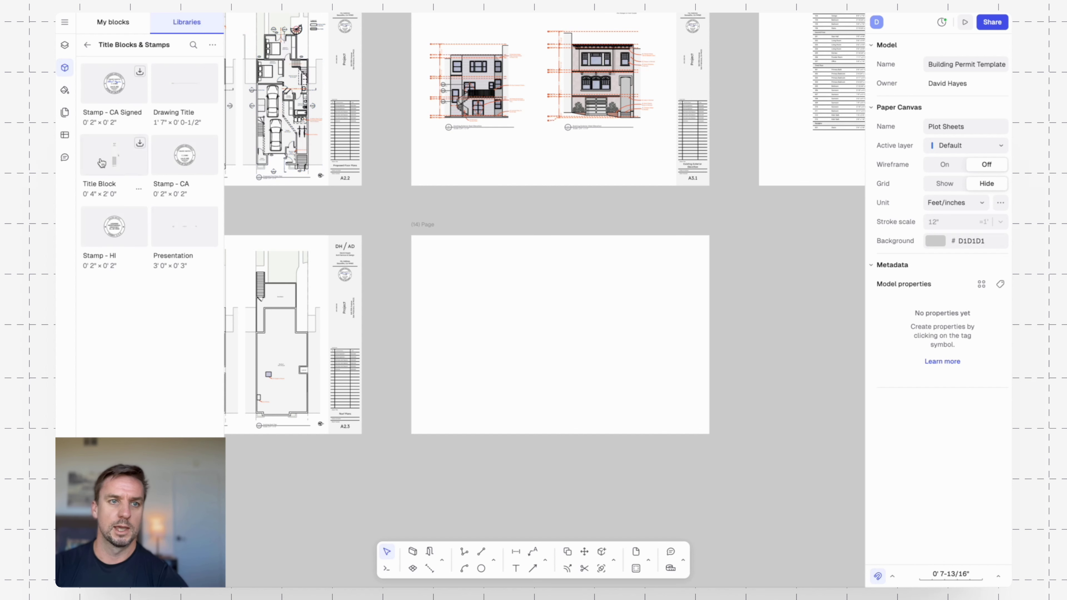
{"action": "left_click_drag", "start_coordinate": [104, 159], "coordinate": [605, 304]}
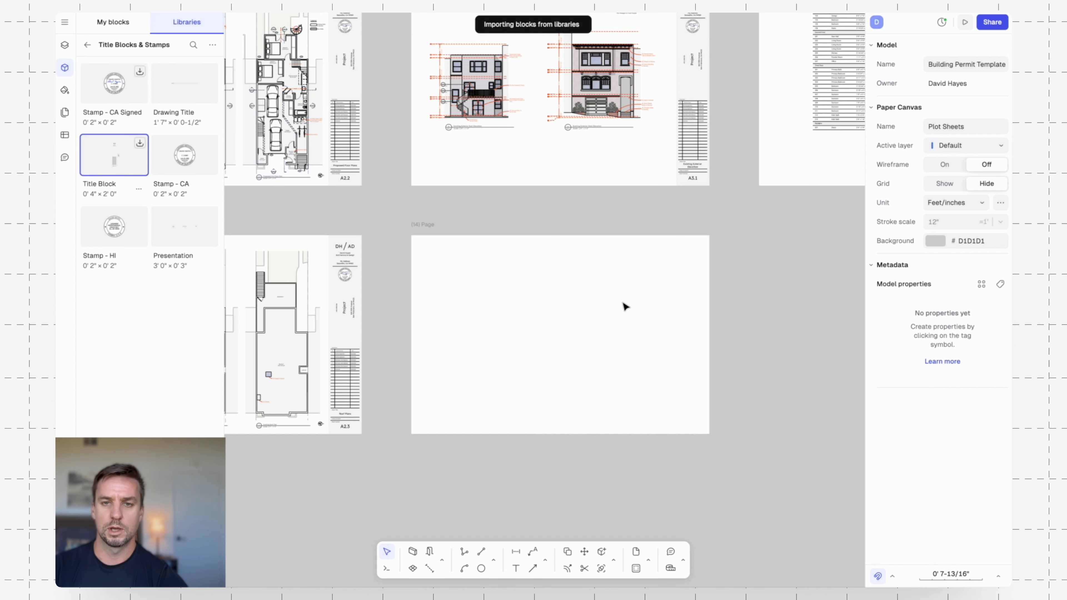
{"action": "scroll", "coordinate": [648, 314], "scroll_direction": "up", "scroll_amount": 5}
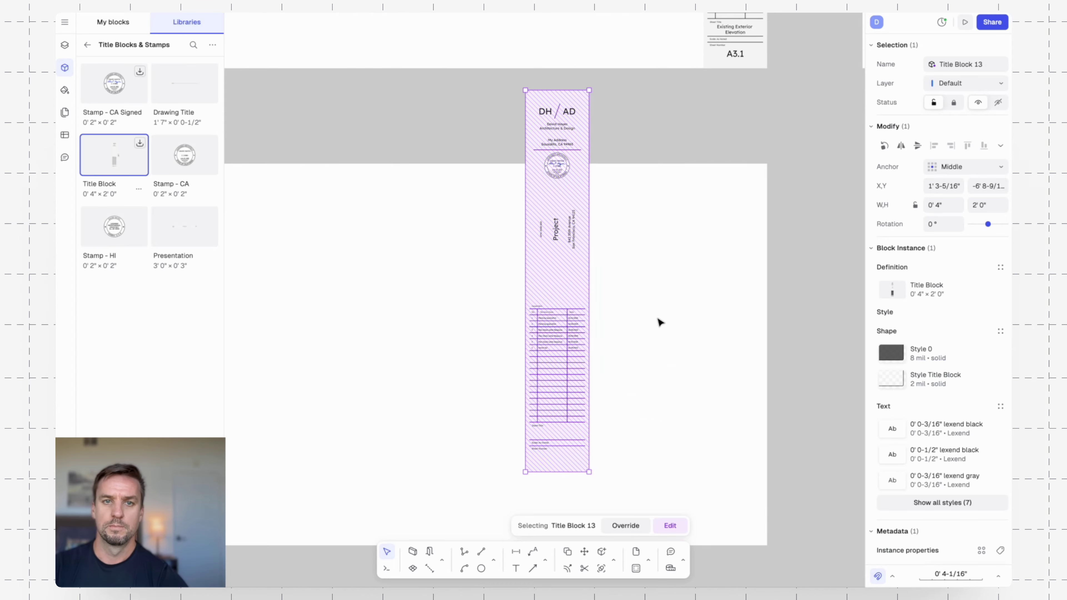
{"action": "middle_click_drag", "start_coordinate": [676, 320], "coordinate": [553, 242]}
{"action": "left_click_drag", "start_coordinate": [441, 167], "coordinate": [619, 240]}
{"action": "left_click", "coordinate": [723, 282]}
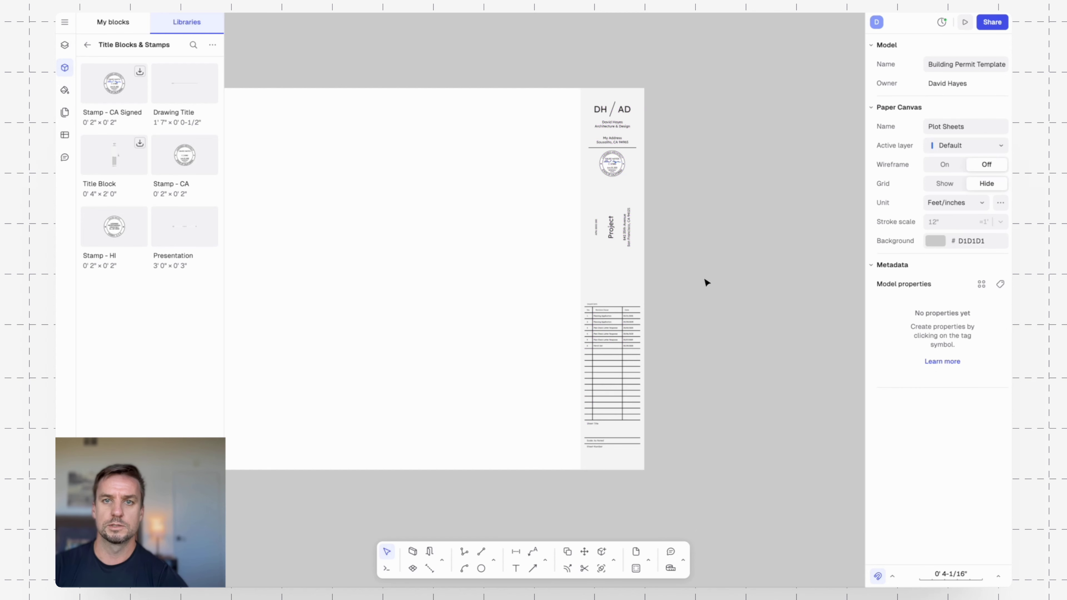
- Copy the sheet title and sheet number texts from the A3.3 page's title block into the matching fields on the new page
{"action": "scroll", "coordinate": [674, 310], "scroll_direction": "up", "scroll_amount": 5}
{"action": "left_click_drag", "start_coordinate": [521, 259], "coordinate": [684, 141]}
{"action": "key", "text": "c"}
{"action": "key", "text": "Return"}
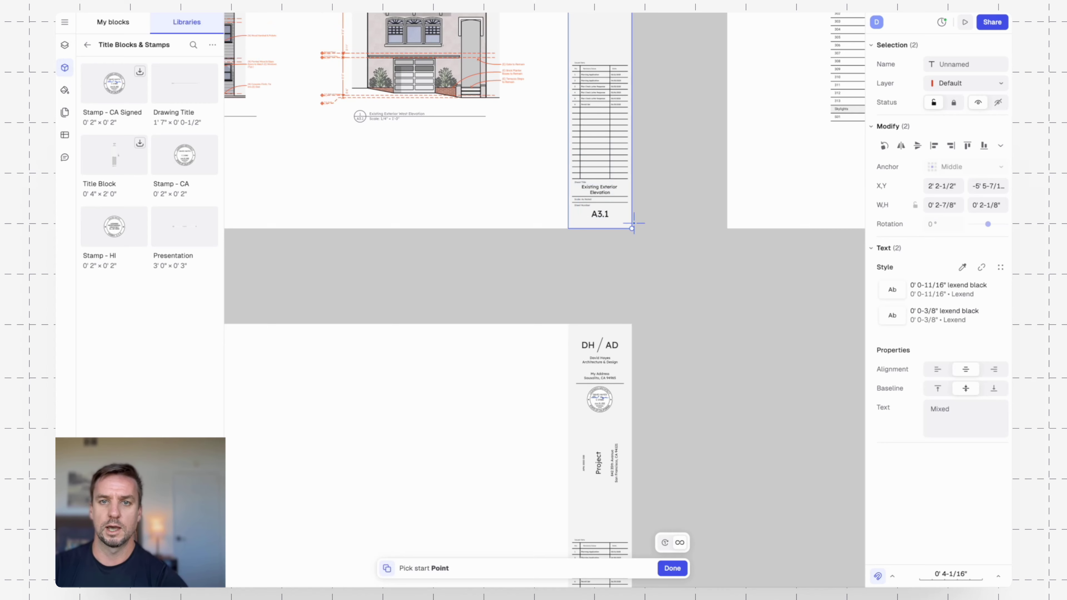
{"action": "left_click", "coordinate": [632, 229]}
{"action": "middle_click_drag", "start_coordinate": [677, 329], "coordinate": [634, 64]}
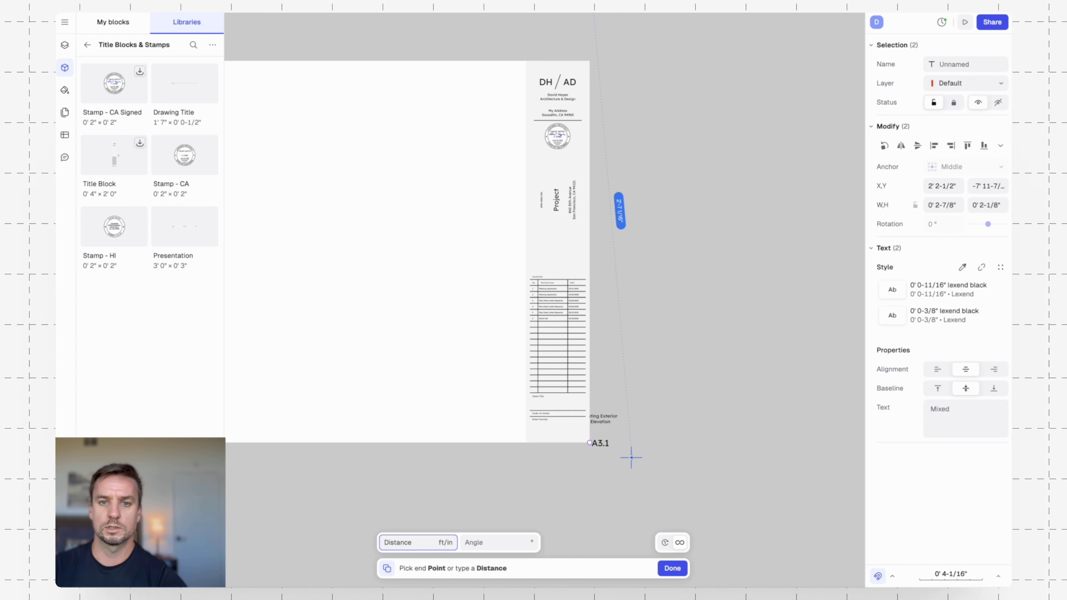
{"action": "left_click", "coordinate": [551, 427]}
- Assign the new page's title block to the Views layer
{"action": "right_click", "coordinate": [553, 431]}
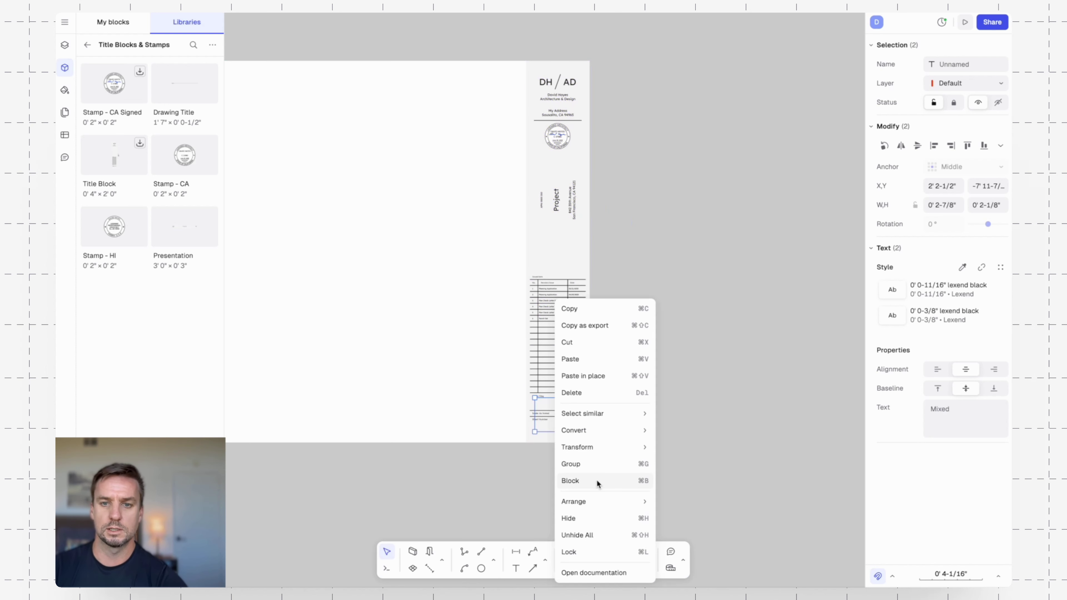
{"action": "mouse_move", "coordinate": [627, 505]}
{"action": "left_click", "coordinate": [699, 520]}
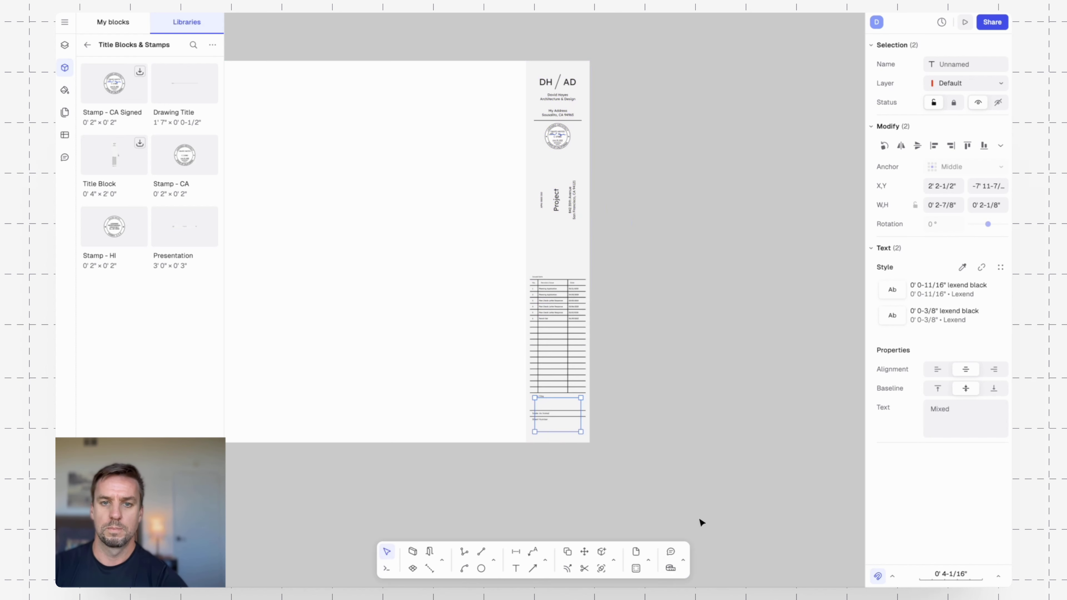
{"action": "left_click", "coordinate": [572, 354]}
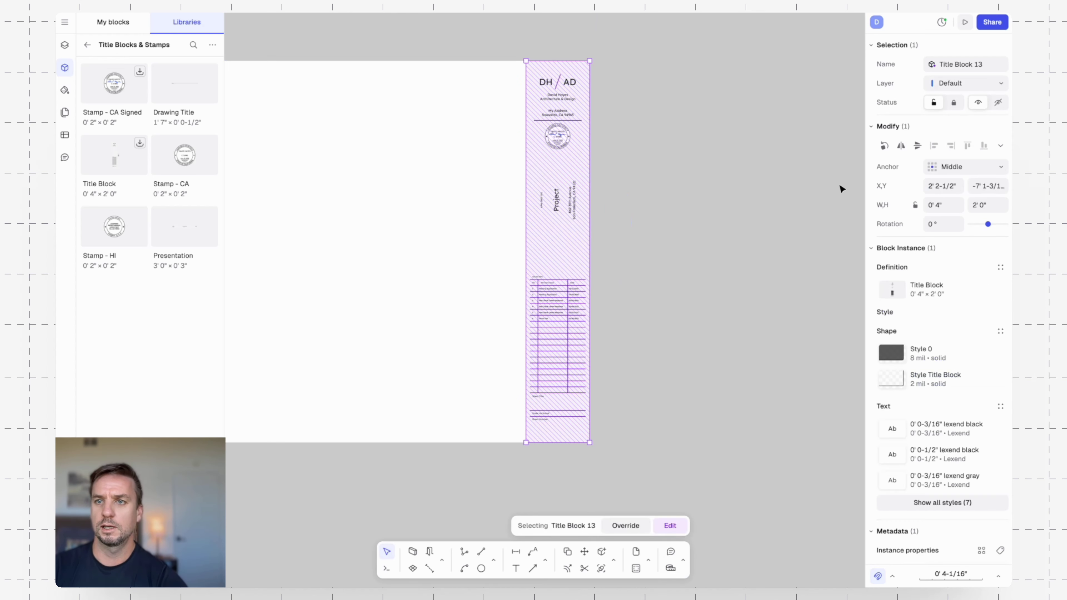
{"action": "left_click", "coordinate": [980, 85]}
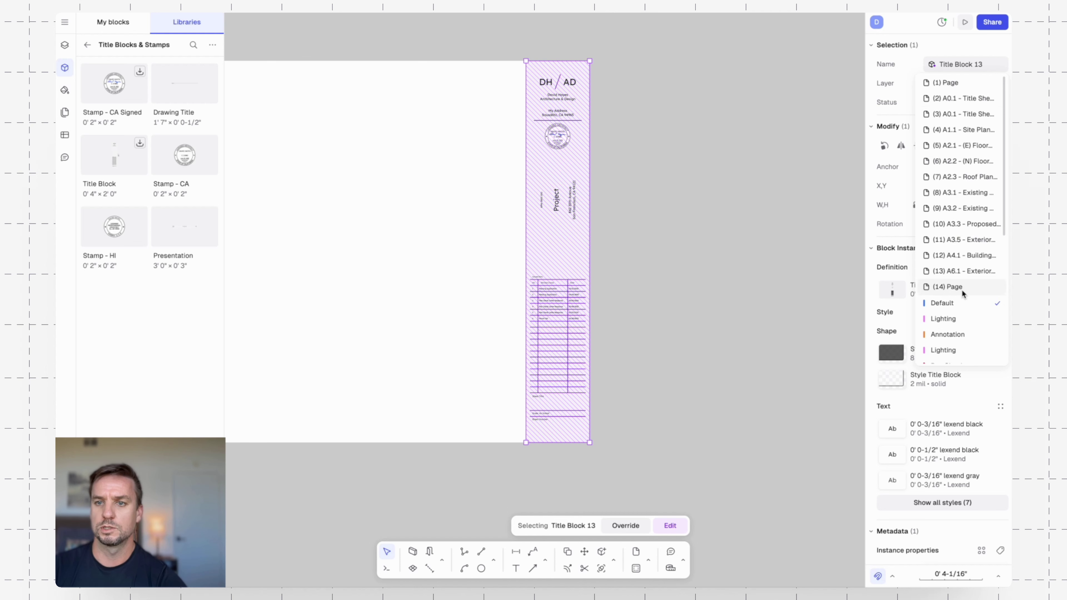
{"action": "scroll", "coordinate": [962, 285], "scroll_direction": "down", "scroll_amount": 5}
{"action": "left_click", "coordinate": [943, 341]}
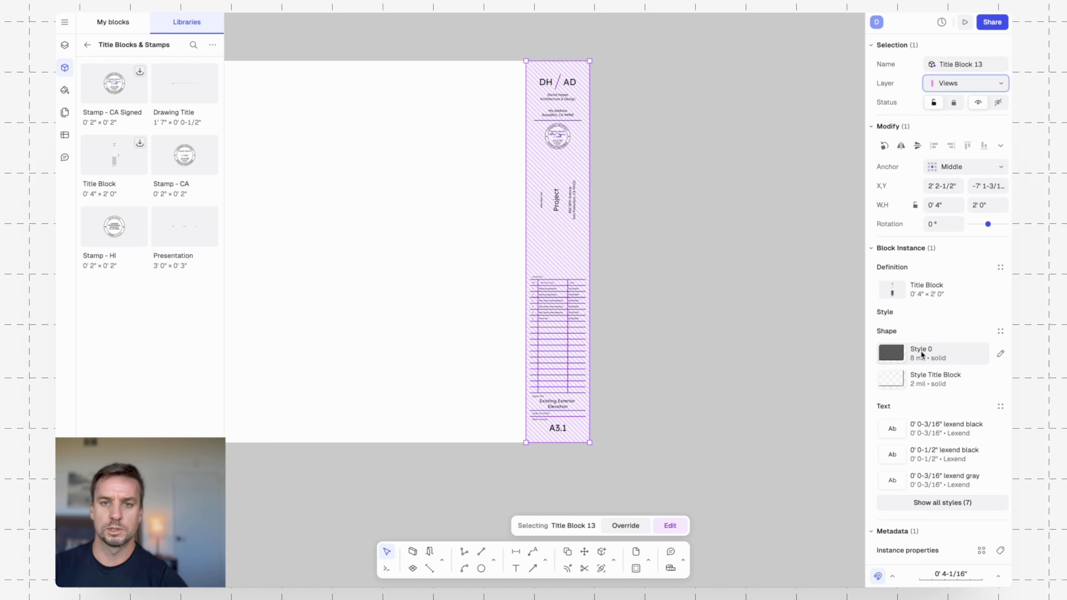
{"action": "left_click", "coordinate": [678, 381]}
- Change the new page's sheet title to "Proposed Exterior Elevation"
{"action": "middle_click_drag", "start_coordinate": [621, 404], "coordinate": [770, 328]}
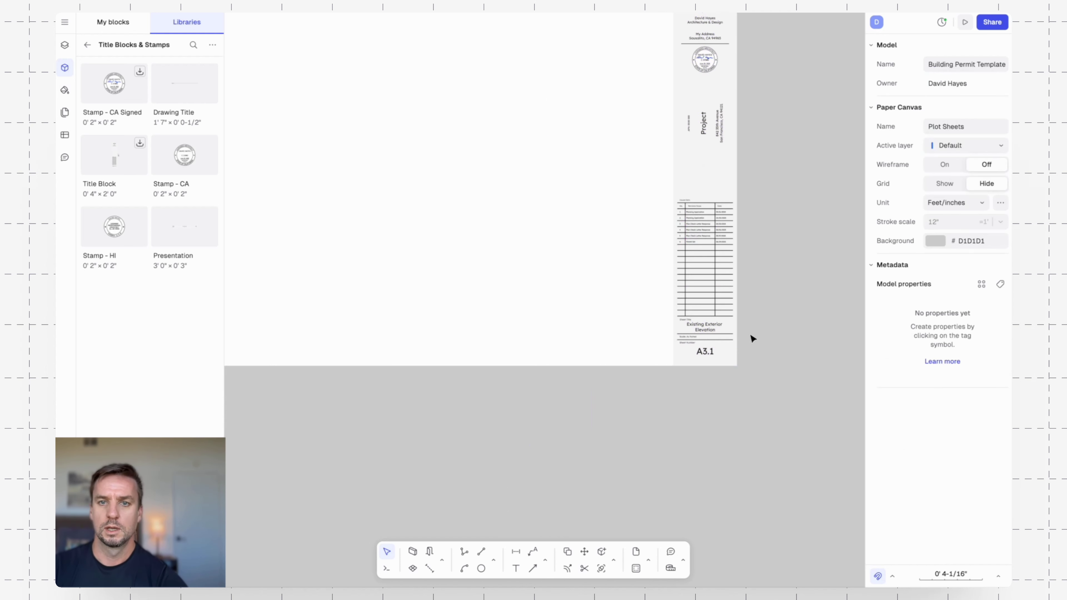
{"action": "scroll", "coordinate": [731, 338], "scroll_direction": "up", "scroll_amount": 5}
{"action": "double_click", "coordinate": [692, 308]}
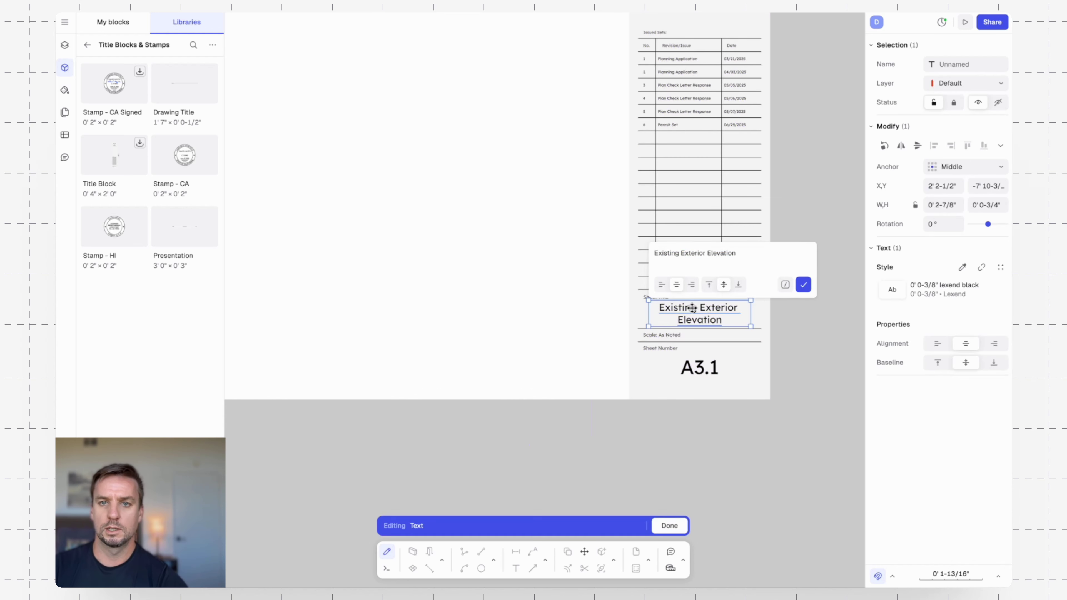
{"action": "double_click", "coordinate": [668, 254]}
{"action": "type", "text": "Proposed"}
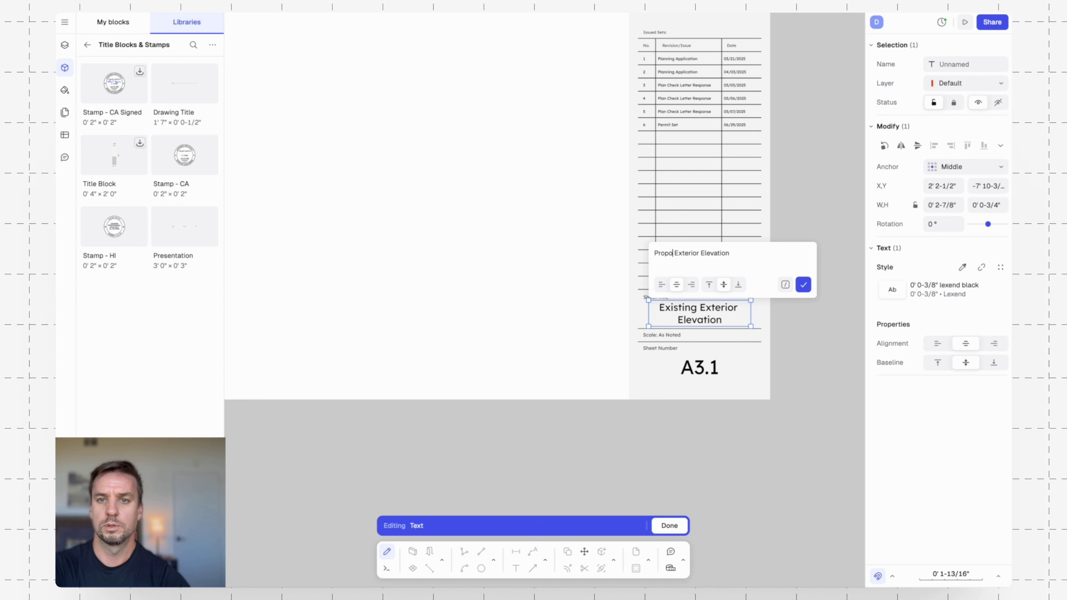
{"action": "key", "text": "Return"}
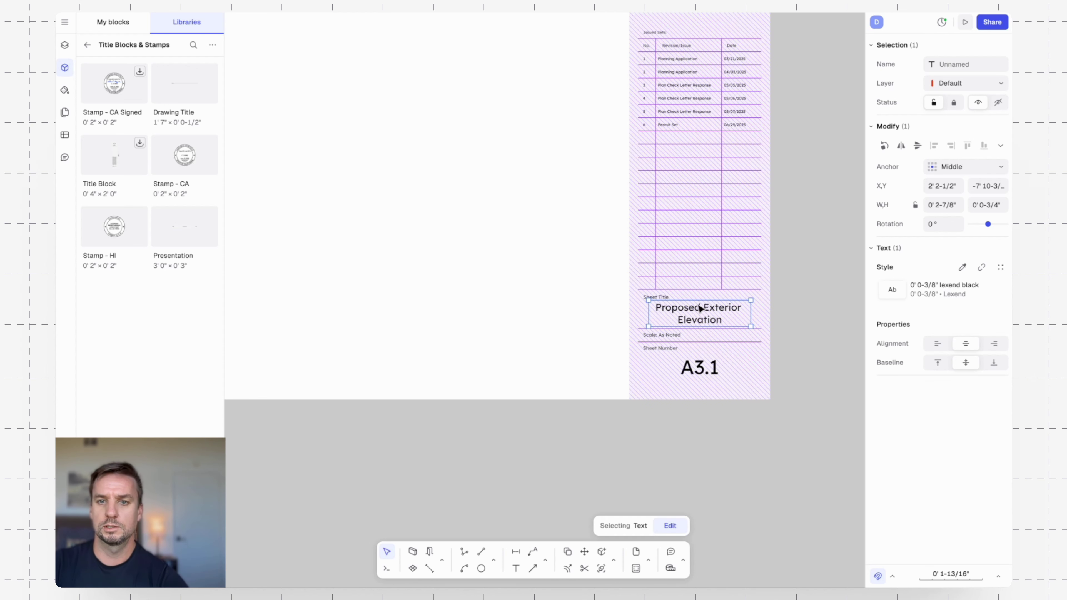
- Set the new page's sheet number to A3.4
{"action": "left_click", "coordinate": [709, 369]}
{"action": "key", "text": "Return"}
{"action": "left_click", "coordinate": [721, 317]}
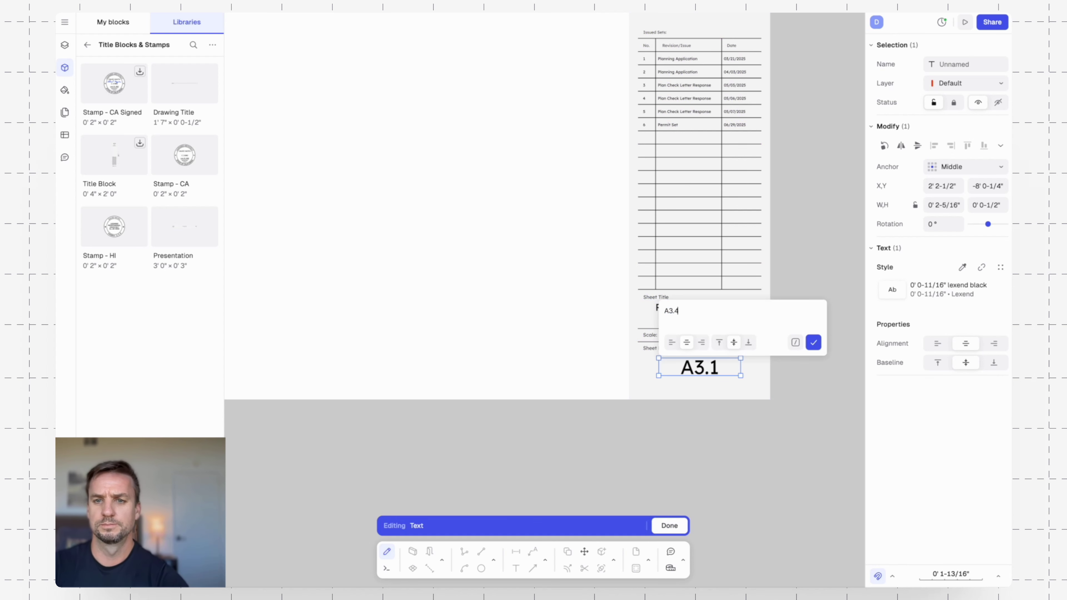
{"action": "key", "text": "Return"}
{"action": "key", "text": "Escape"}
- Examine the drawing title tags beneath the east and west elevations on sheet A3.3
{"action": "scroll", "coordinate": [564, 295], "scroll_direction": "down", "scroll_amount": 3}
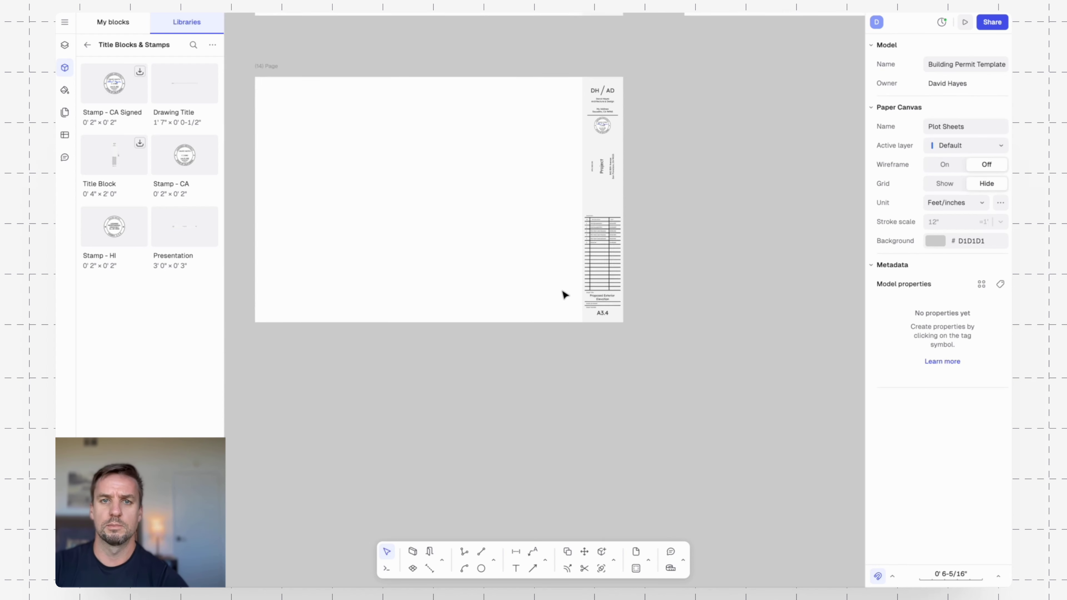
{"action": "scroll", "coordinate": [565, 295], "scroll_direction": "down", "scroll_amount": 3}
{"action": "scroll", "coordinate": [556, 171], "scroll_direction": "up", "scroll_amount": 5}
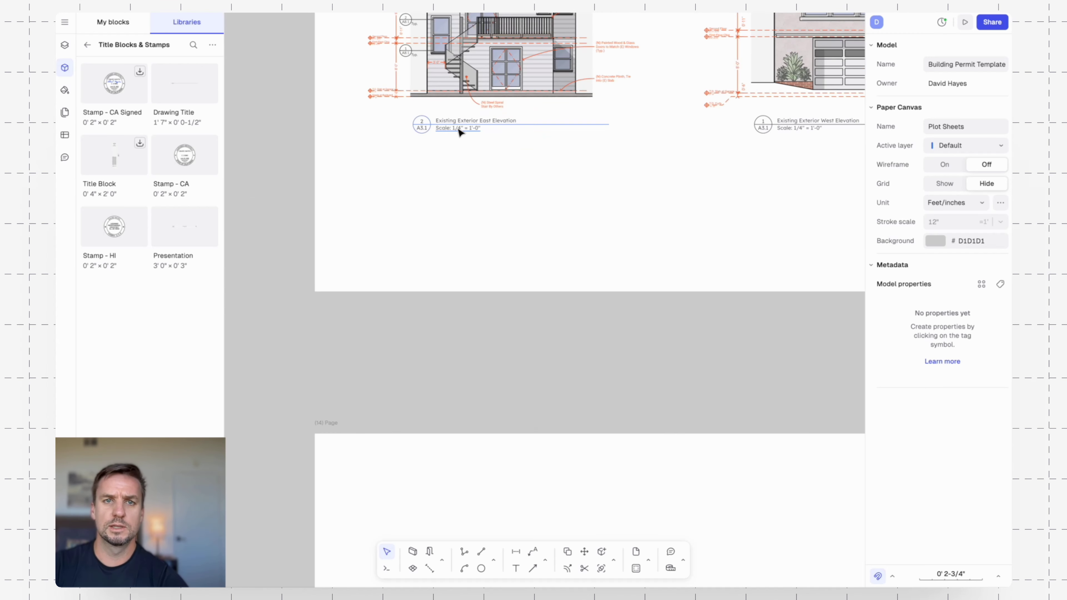
{"action": "left_click", "coordinate": [460, 132]}
{"action": "scroll", "coordinate": [452, 168], "scroll_direction": "down", "scroll_amount": 2}
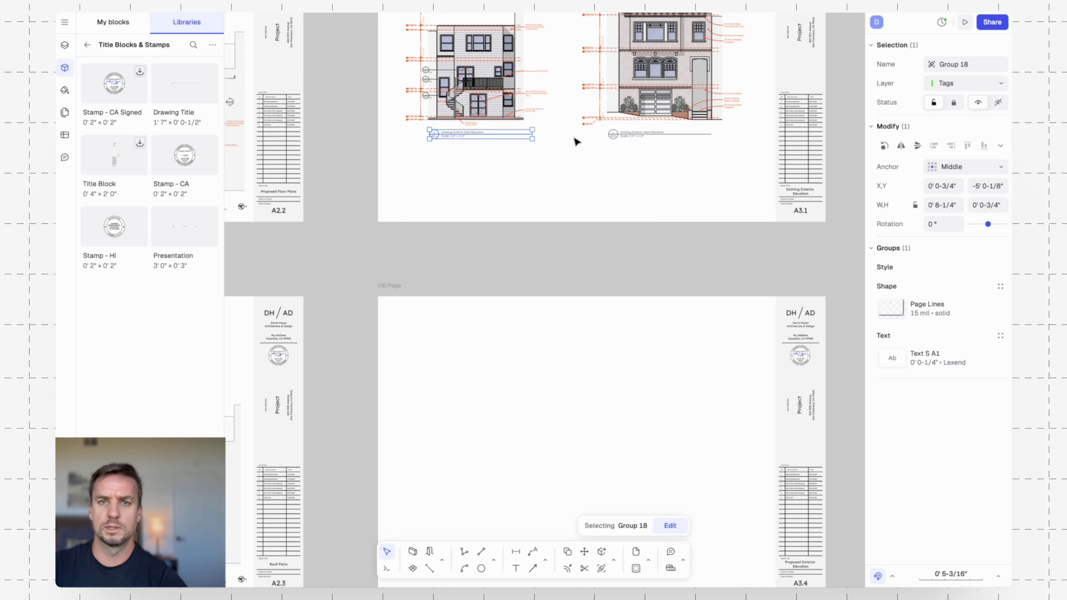
{"action": "scroll", "coordinate": [604, 267], "scroll_direction": "up", "scroll_amount": 1}
{"action": "middle_click_drag", "start_coordinate": [604, 267], "coordinate": [597, 281]}
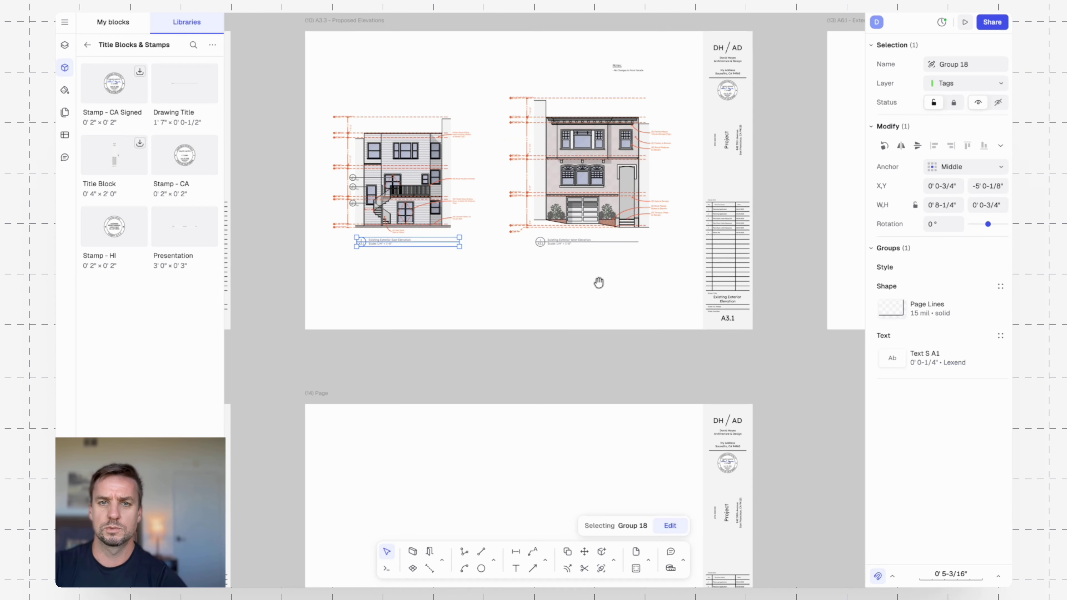
{"action": "left_click", "coordinate": [568, 244]}
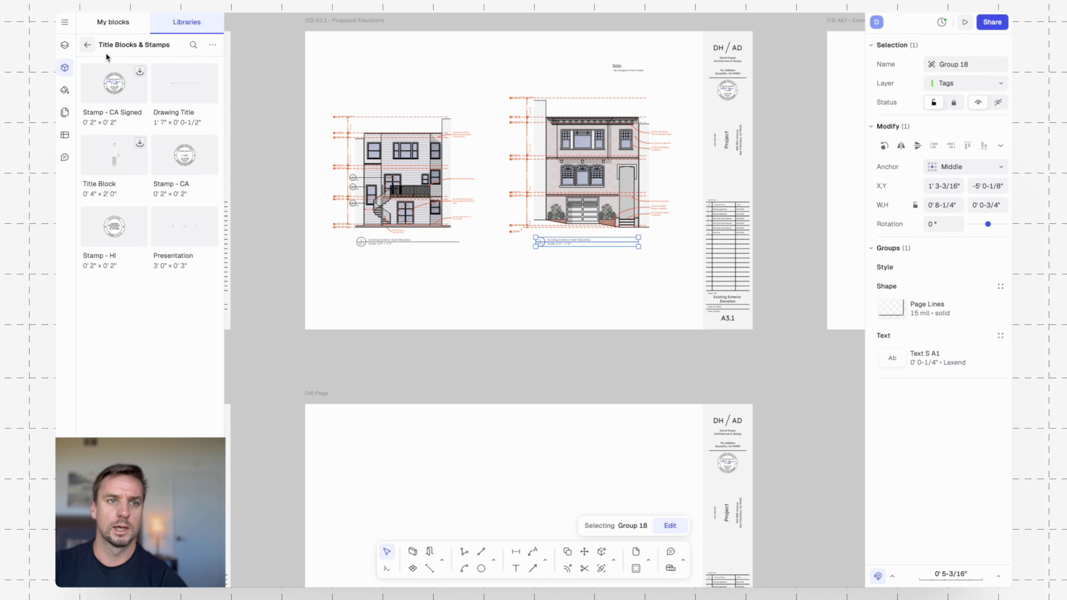
- Search the libraries for "title" and browse the blocks in the Title blocks & annotations library
{"action": "left_click", "coordinate": [87, 44]}
{"action": "left_click", "coordinate": [157, 45]}
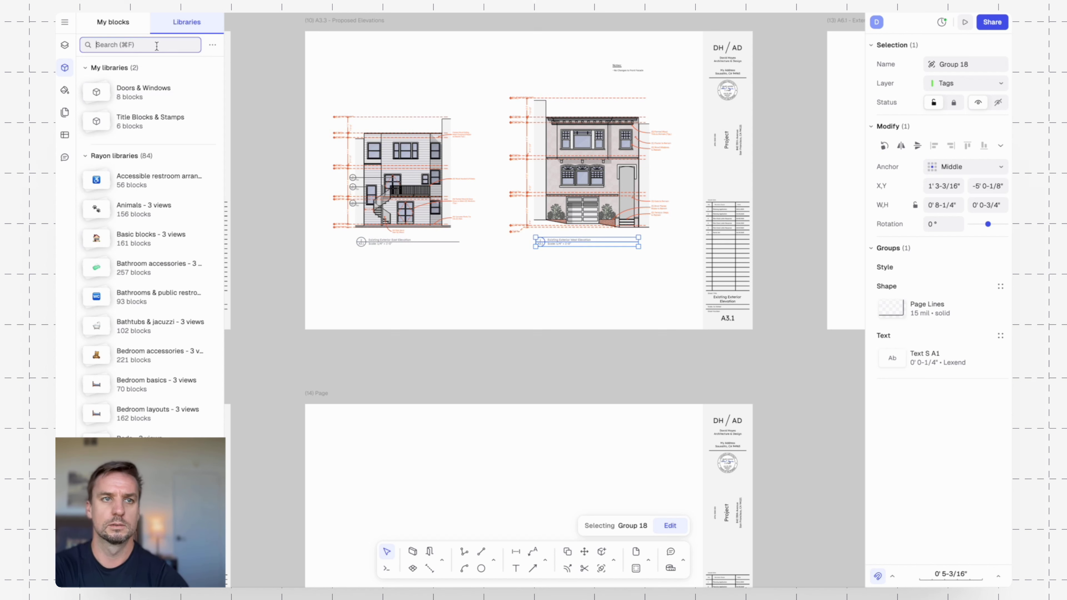
{"action": "type", "text": "title"}
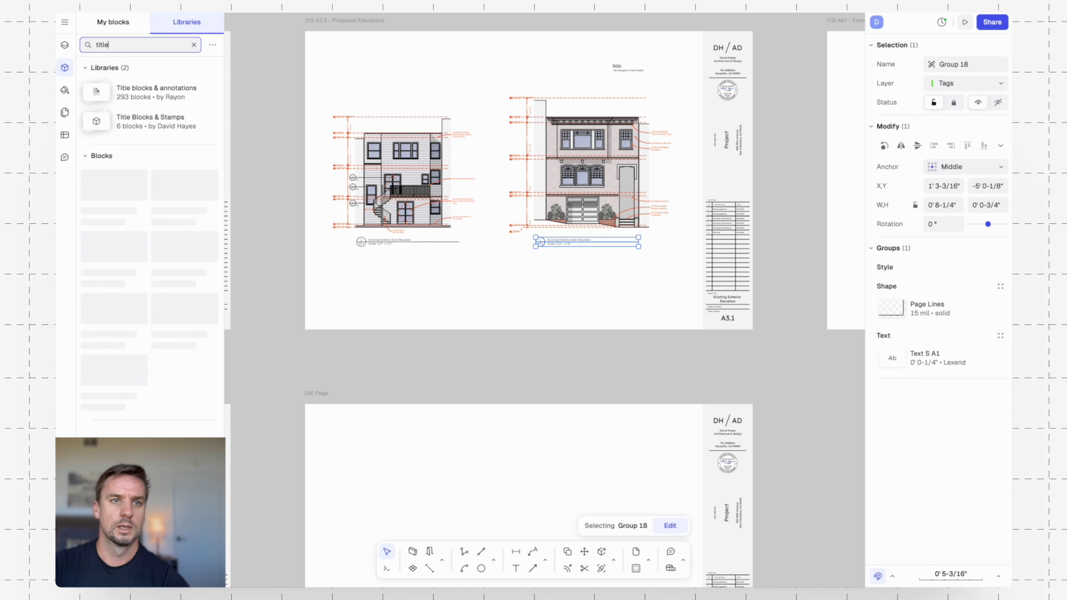
{"action": "left_click", "coordinate": [139, 93]}
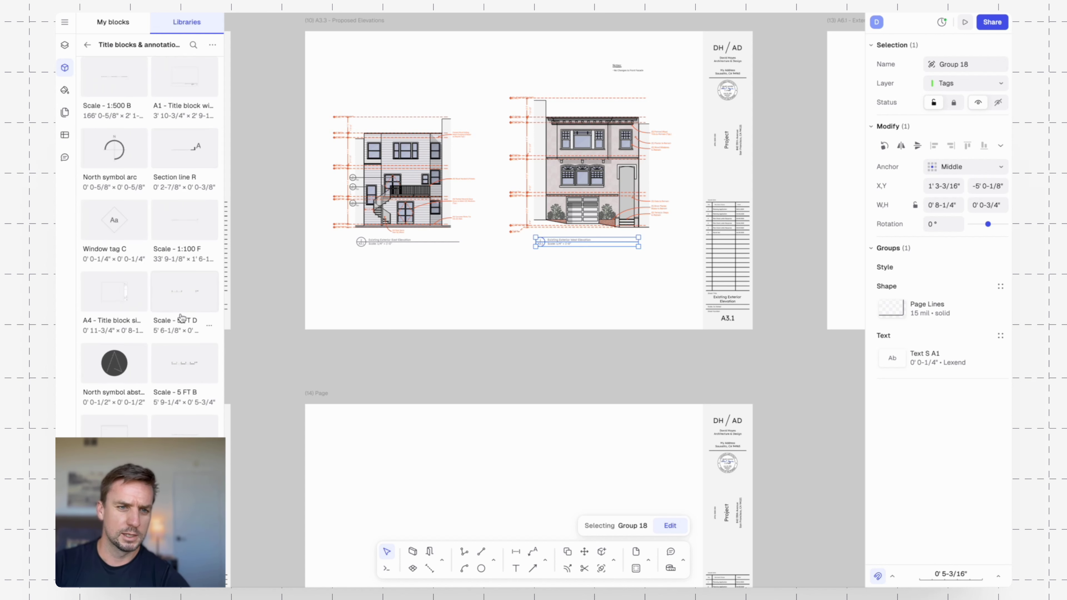
{"action": "scroll", "coordinate": [186, 318], "scroll_direction": "down", "scroll_amount": 3}
{"action": "scroll", "coordinate": [186, 318], "scroll_direction": "down", "scroll_amount": 7}
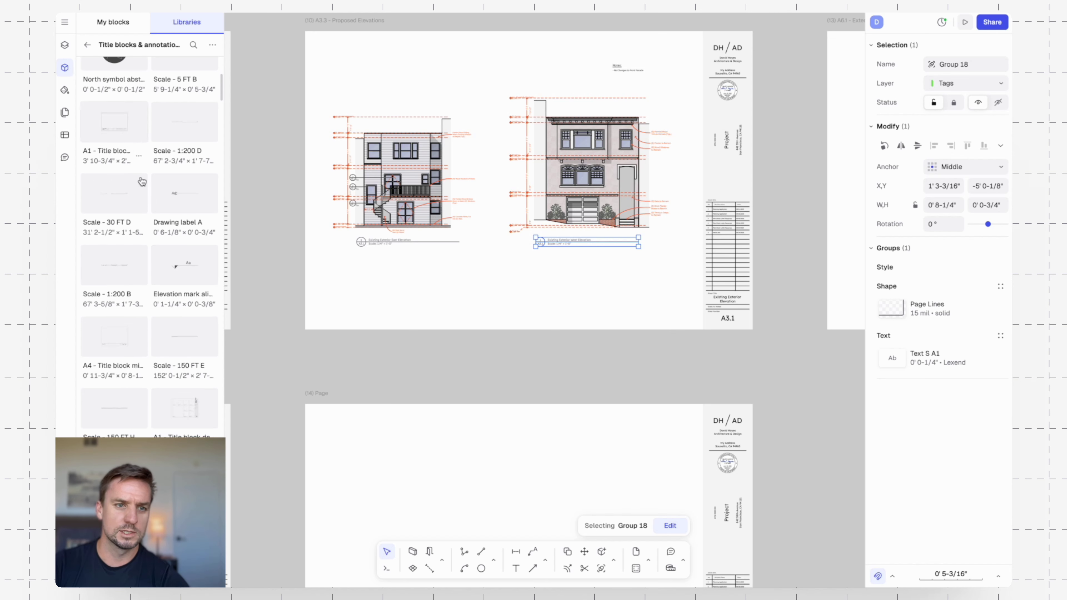
{"action": "left_click", "coordinate": [453, 377]}
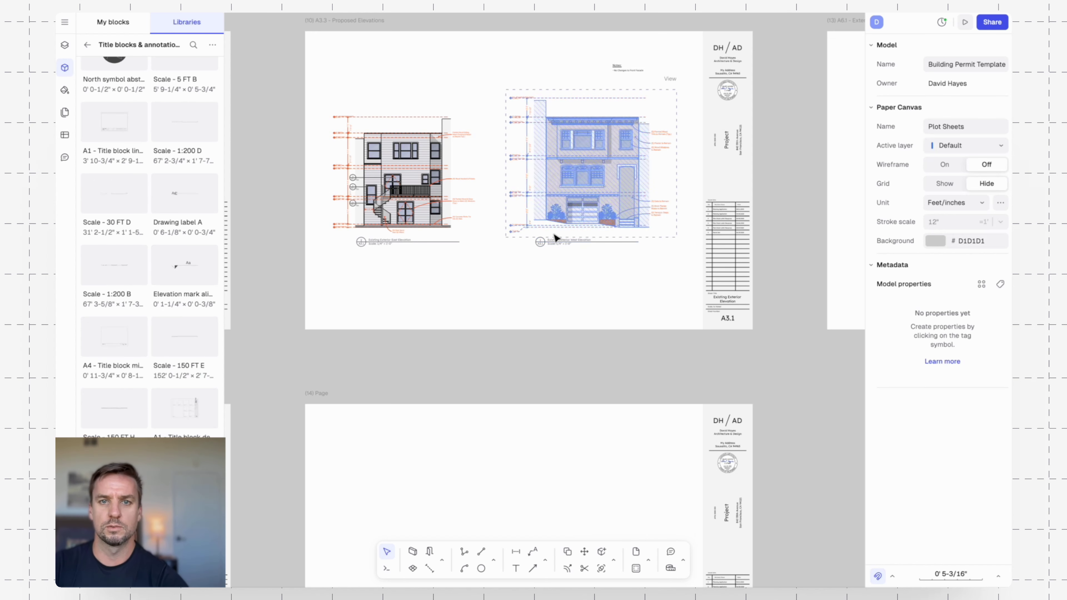
- Copy the west elevation's drawing title tag from sheet A3.3 to the same relative position on the new page
{"action": "left_click", "coordinate": [547, 243]}
{"action": "middle_click_drag", "start_coordinate": [641, 309], "coordinate": [565, 203]}
{"action": "type", "text": "c"}
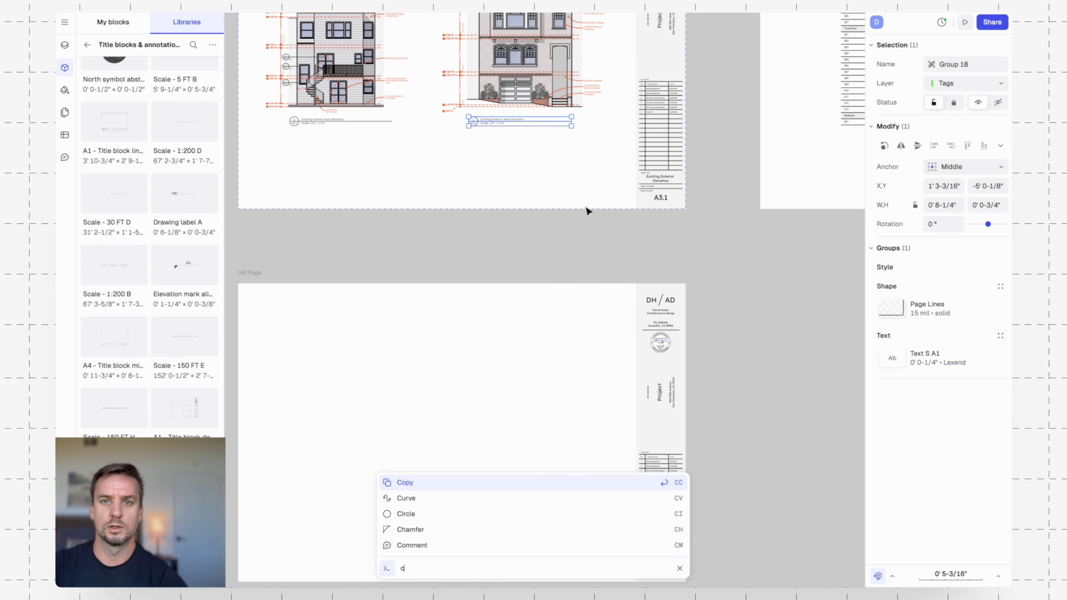
{"action": "key", "text": "Return"}
{"action": "left_click", "coordinate": [604, 207]}
{"action": "scroll", "coordinate": [609, 276], "scroll_direction": "down", "scroll_amount": 5}
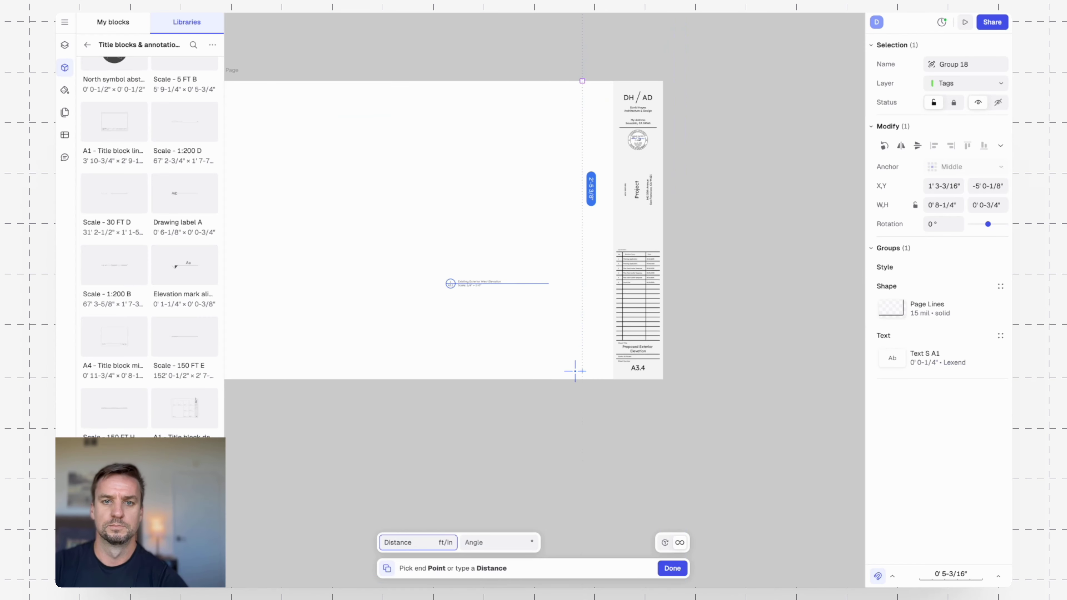
{"action": "left_click", "coordinate": [581, 377]}
- Draw a view about 2' 0-1/8" by 1' 1-9/16" above the drawing title tag on the new page
{"action": "middle_click_drag", "start_coordinate": [529, 276], "coordinate": [702, 305]}
{"action": "type", "text": "p"}
{"action": "key", "text": "Return"}
{"action": "left_click", "coordinate": [453, 317]}
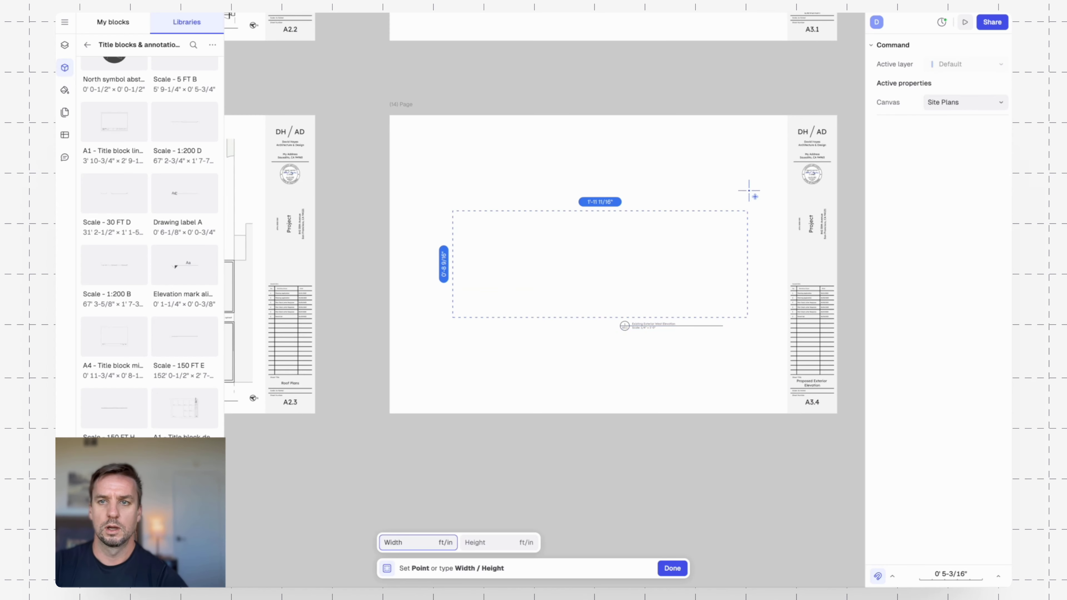
{"action": "left_click", "coordinate": [752, 149]}
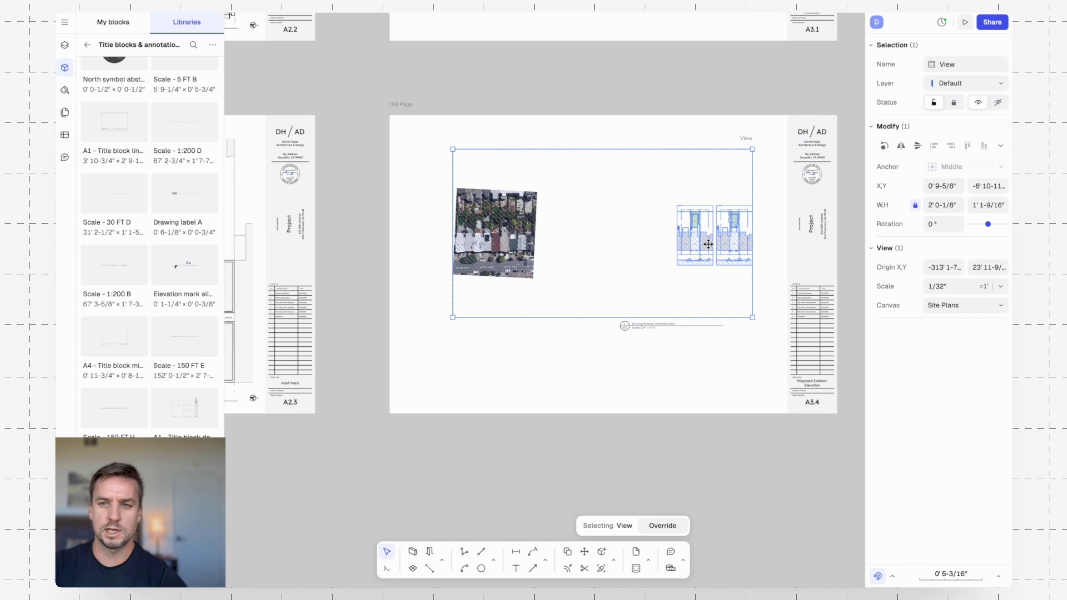
- Set the new view to show the (N) Exterior Elevations canvas at a scale of 1/4" = 1'
{"action": "left_click", "coordinate": [977, 306]}
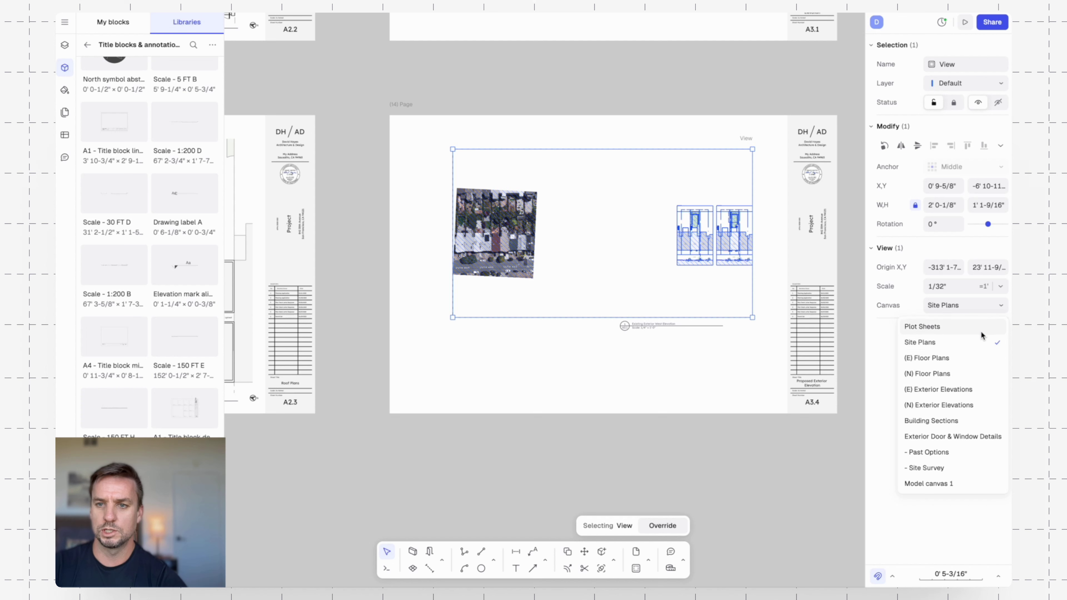
{"action": "left_click", "coordinate": [963, 404]}
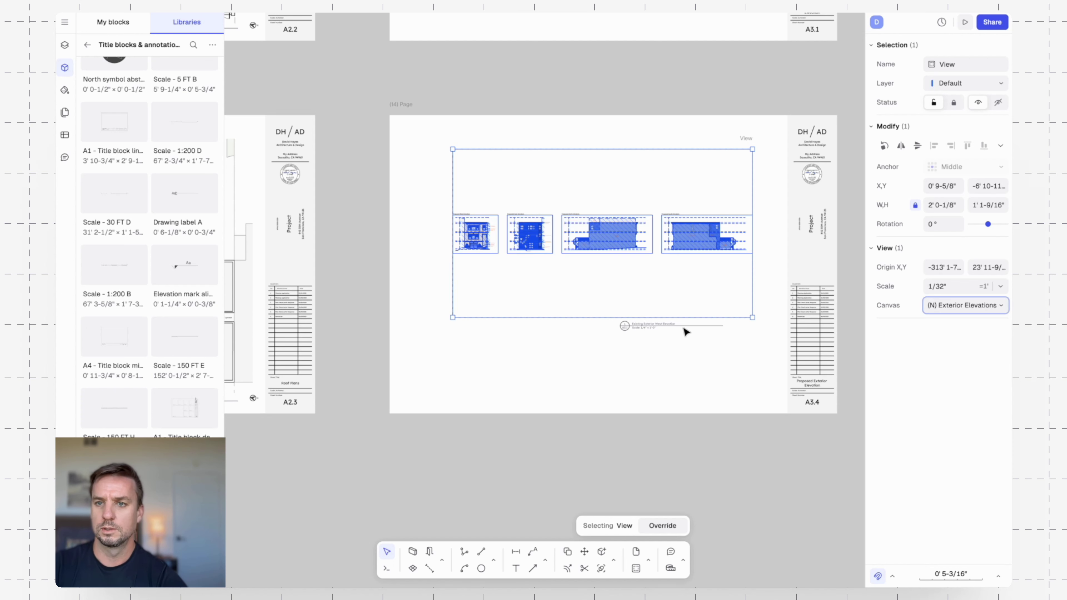
{"action": "left_click", "coordinate": [1005, 290]}
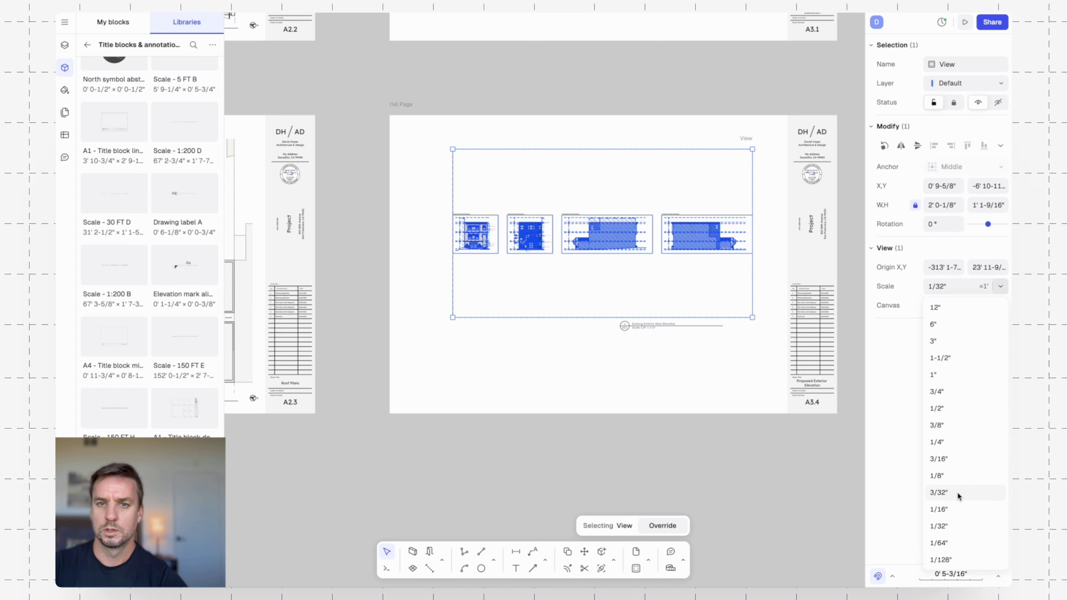
{"action": "left_click", "coordinate": [959, 445]}
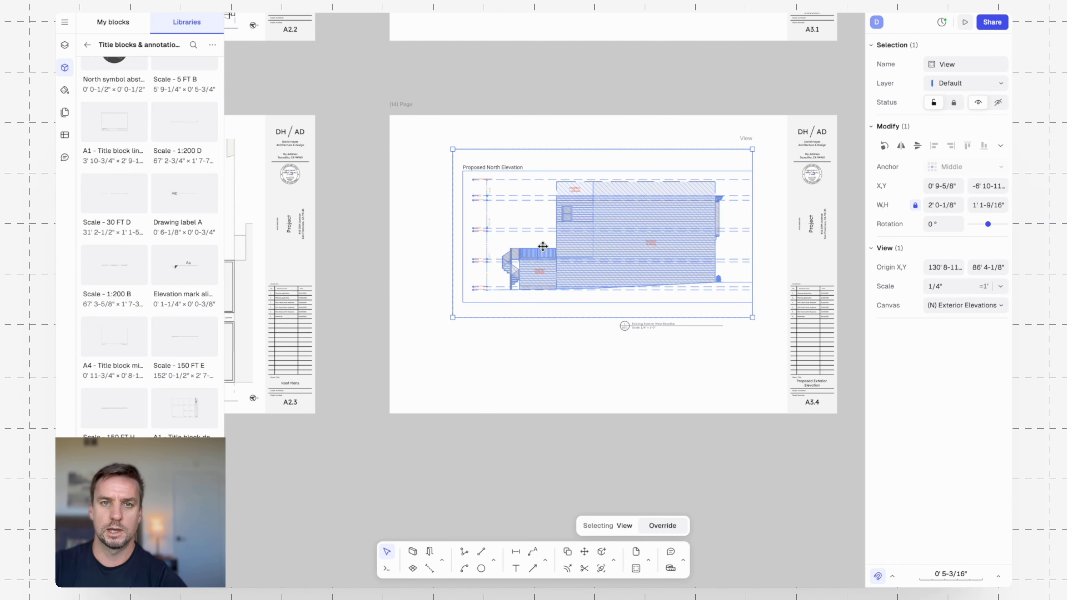
- Crop the left, top and bottom edges of the view closely around the north elevation, to a height of about 10-1/8"
{"action": "left_click_drag", "start_coordinate": [451, 186], "coordinate": [468, 185]}
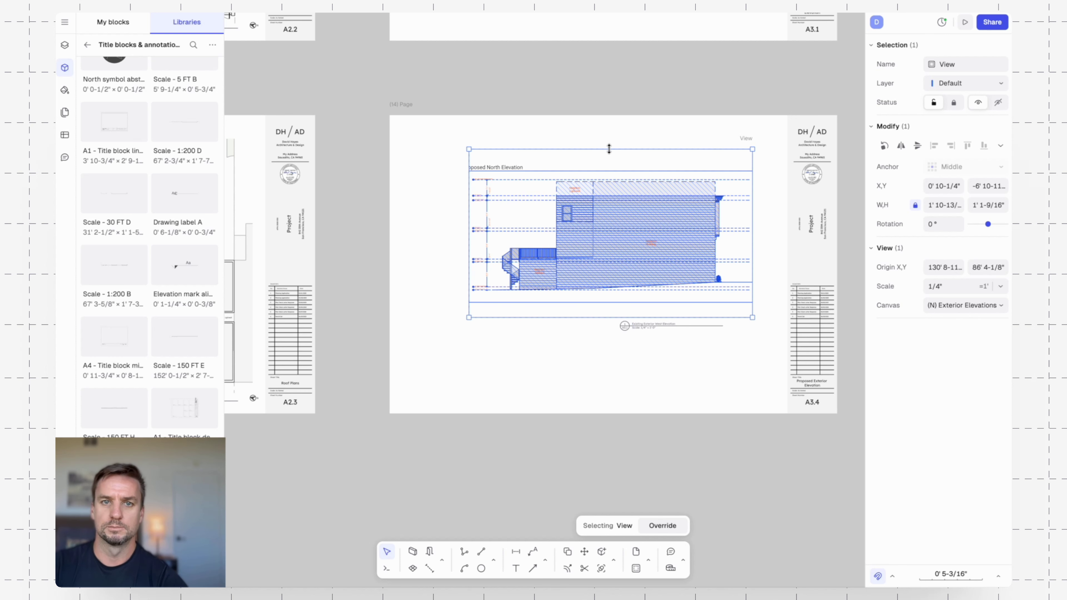
{"action": "left_click_drag", "start_coordinate": [609, 148], "coordinate": [608, 173]}
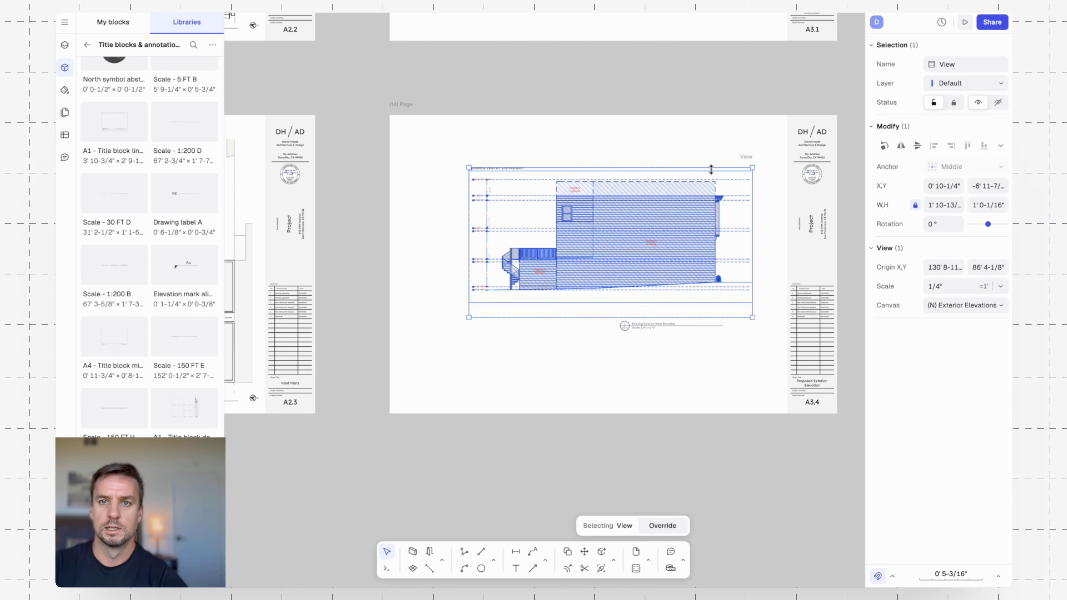
{"action": "scroll", "coordinate": [711, 170], "scroll_direction": "up", "scroll_amount": 5}
{"action": "left_click_drag", "start_coordinate": [713, 167], "coordinate": [715, 179]}
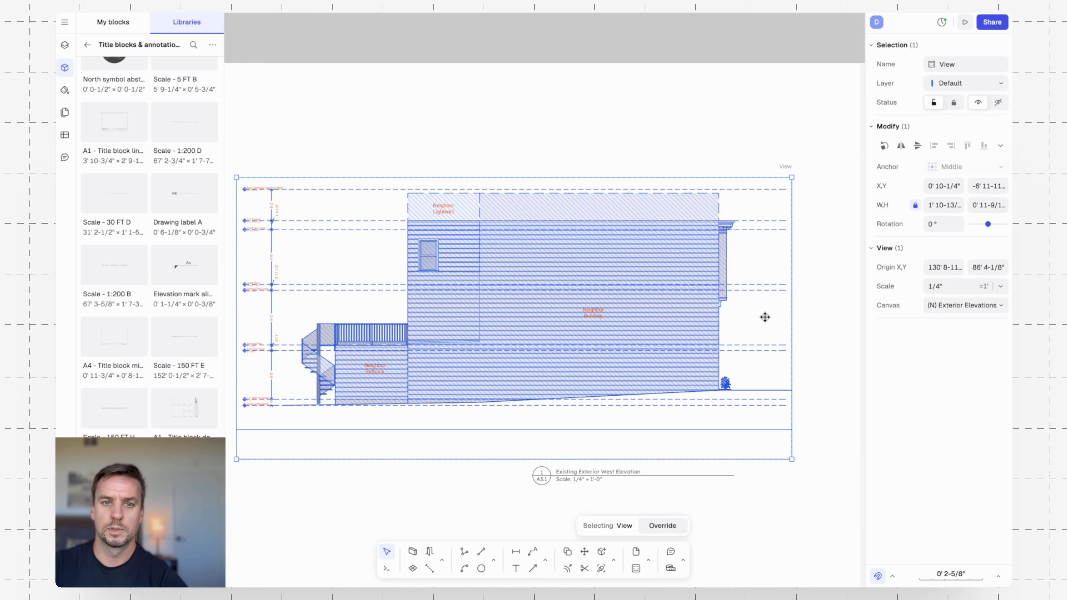
{"action": "middle_click_drag", "start_coordinate": [778, 381], "coordinate": [888, 320]}
{"action": "left_click_drag", "start_coordinate": [597, 395], "coordinate": [601, 353]}
{"action": "scroll", "coordinate": [609, 236], "scroll_direction": "right", "scroll_amount": 5}
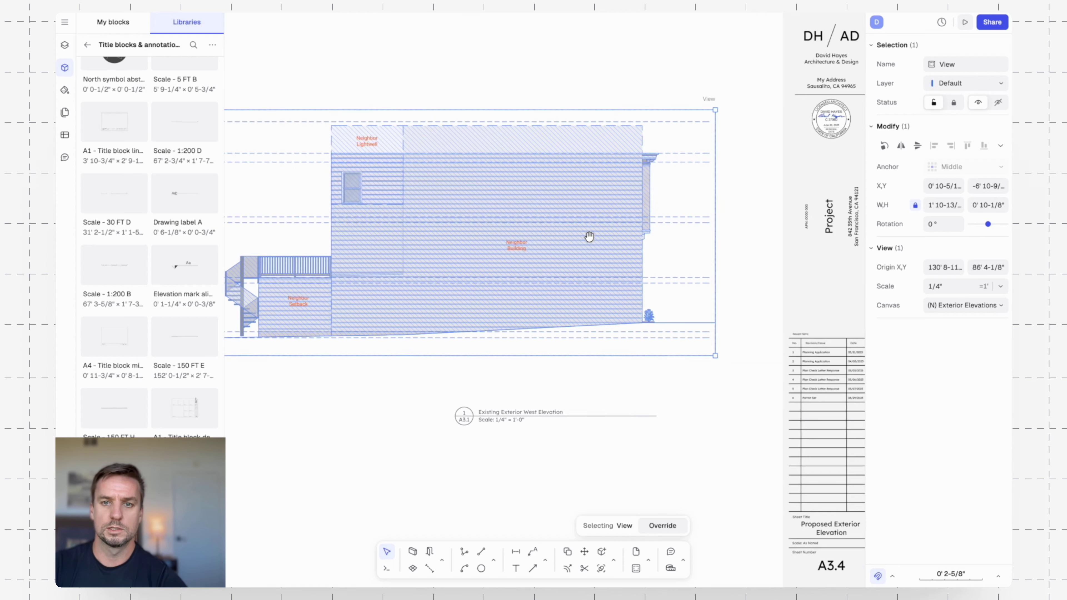
- Change the sheet number in the drawing title tag beneath the new view to A3.4
{"action": "left_click", "coordinate": [497, 471]}
{"action": "scroll", "coordinate": [484, 406], "scroll_direction": "up", "scroll_amount": 5, "text": "ctrl"}
{"action": "double_click", "coordinate": [484, 406]}
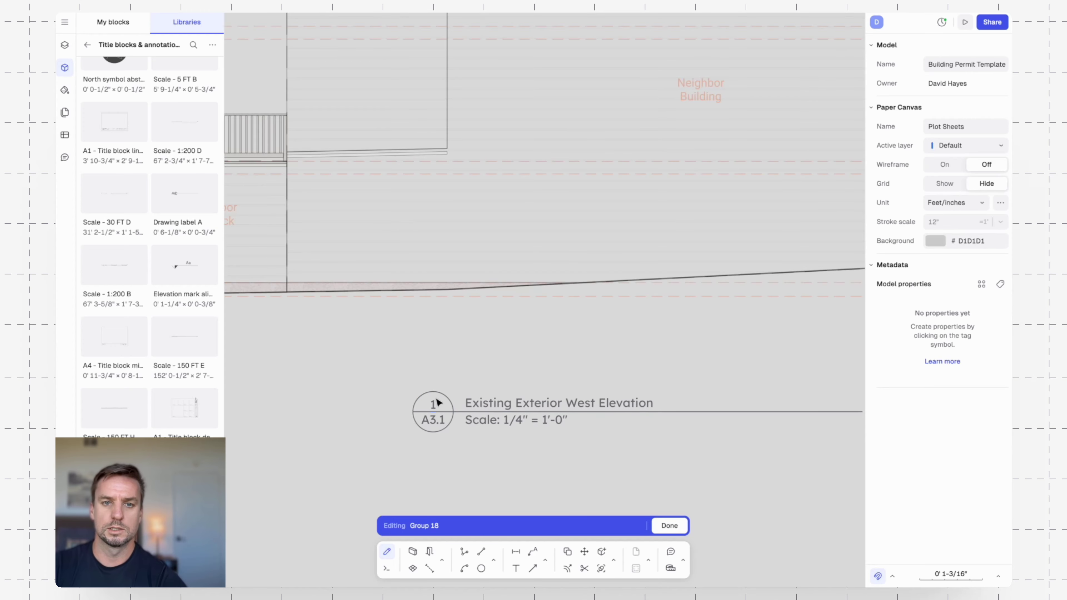
{"action": "left_click", "coordinate": [435, 409]}
{"action": "double_click", "coordinate": [436, 422]}
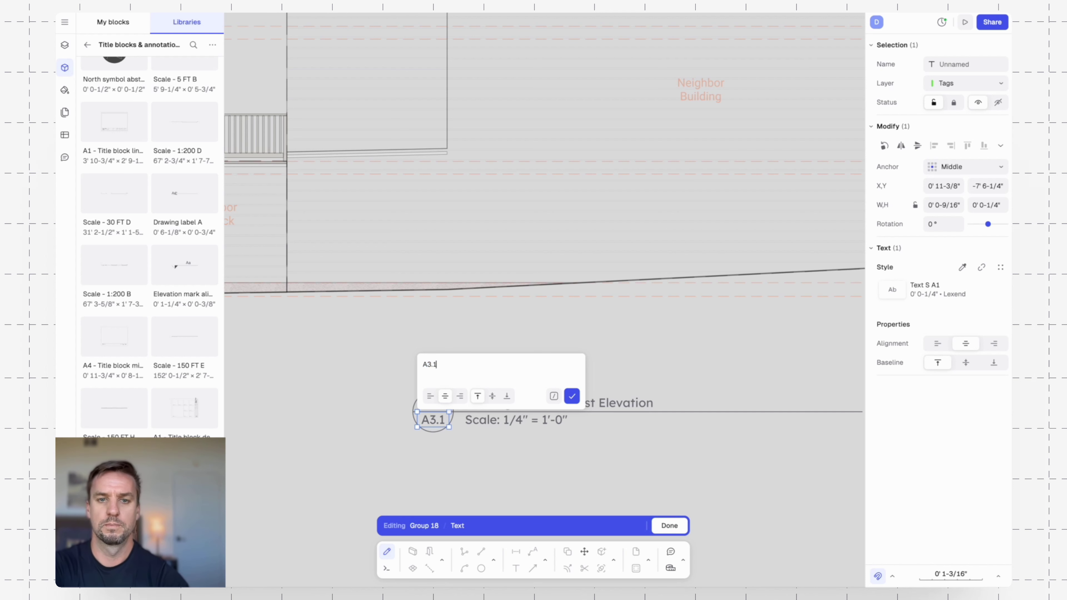
{"action": "type", "text": ".4"}
{"action": "key", "text": "Return"}
{"action": "key", "text": "Escape"}
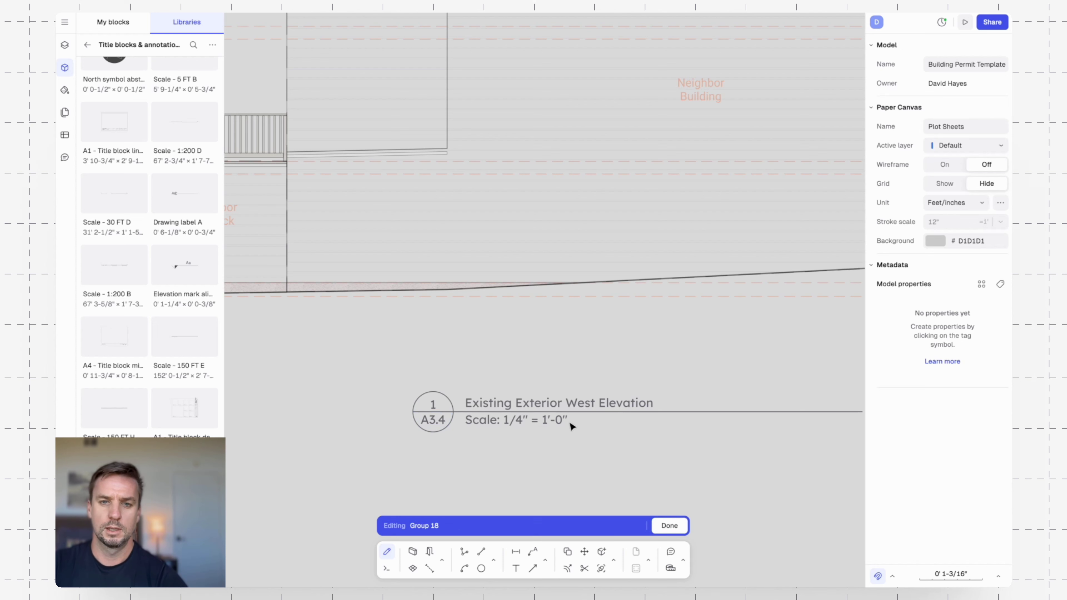
- Retitle the drawing title tag as "Proposed Exterior North Elevation" and finish editing its group
{"action": "double_click", "coordinate": [558, 406]}
{"action": "double_click", "coordinate": [477, 349]}
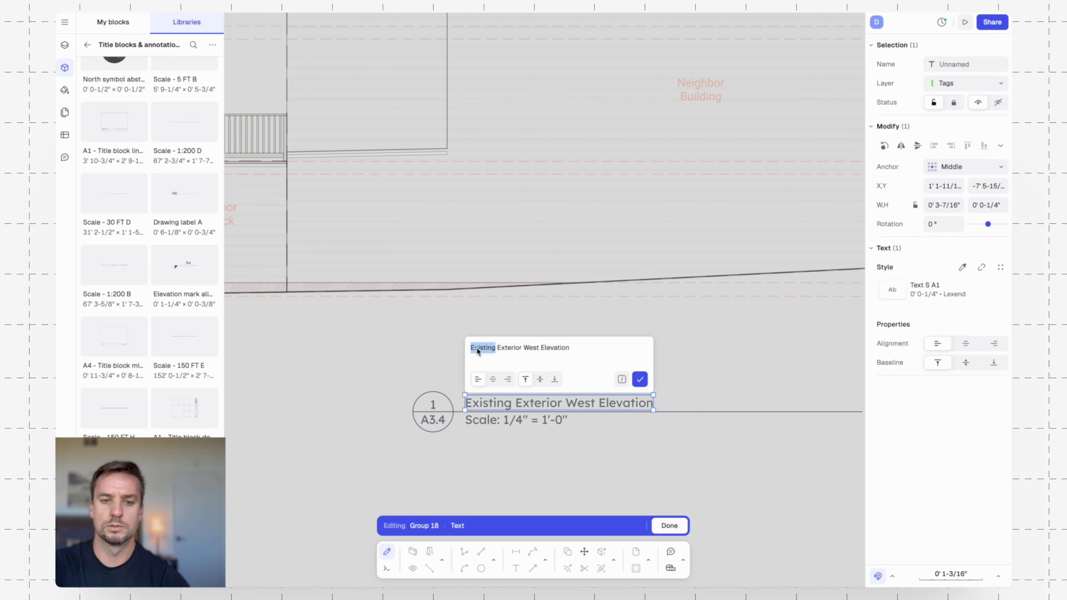
{"action": "type", "text": "Proposed Exterior "}
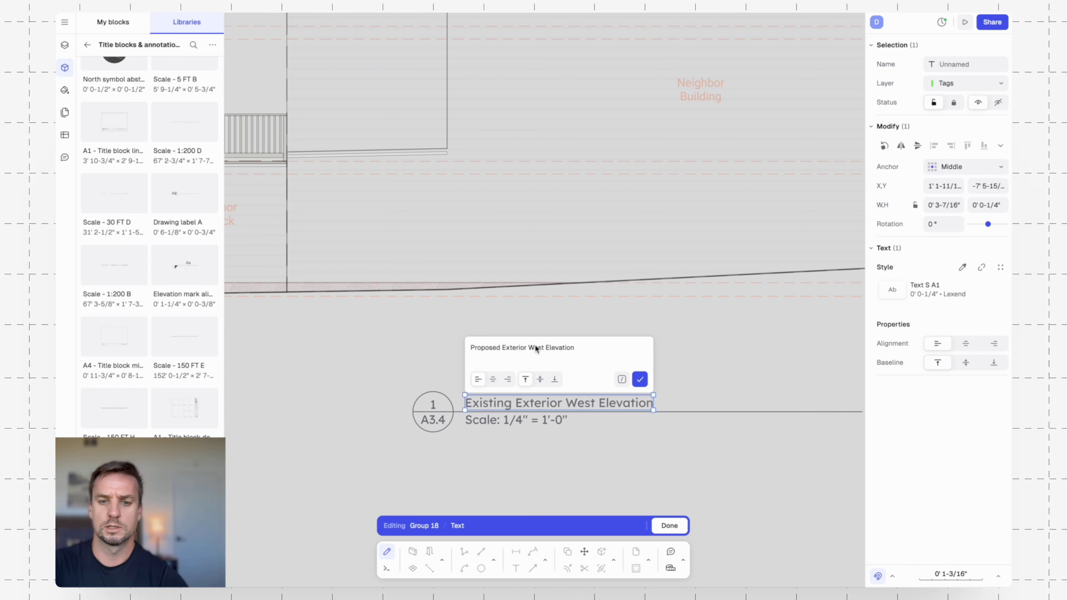
{"action": "type", "text": "North"}
{"action": "key", "text": "Return"}
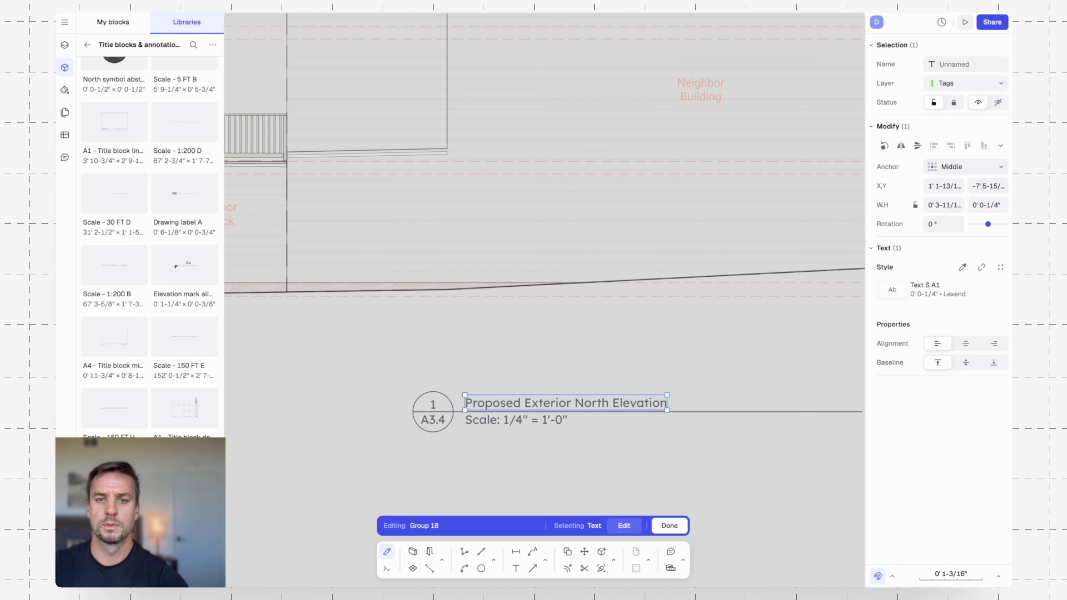
{"action": "key", "text": "Escape"}
{"action": "key", "text": "Escape"}
{"action": "key", "text": "Escape"}
- Reorder the pages so the new A3.4 sheet sits between A3.3 - Proposed Elevations and A3.5 - Exterior Photos & Renderings
{"action": "scroll", "coordinate": [591, 303], "scroll_direction": "down", "scroll_amount": 10}
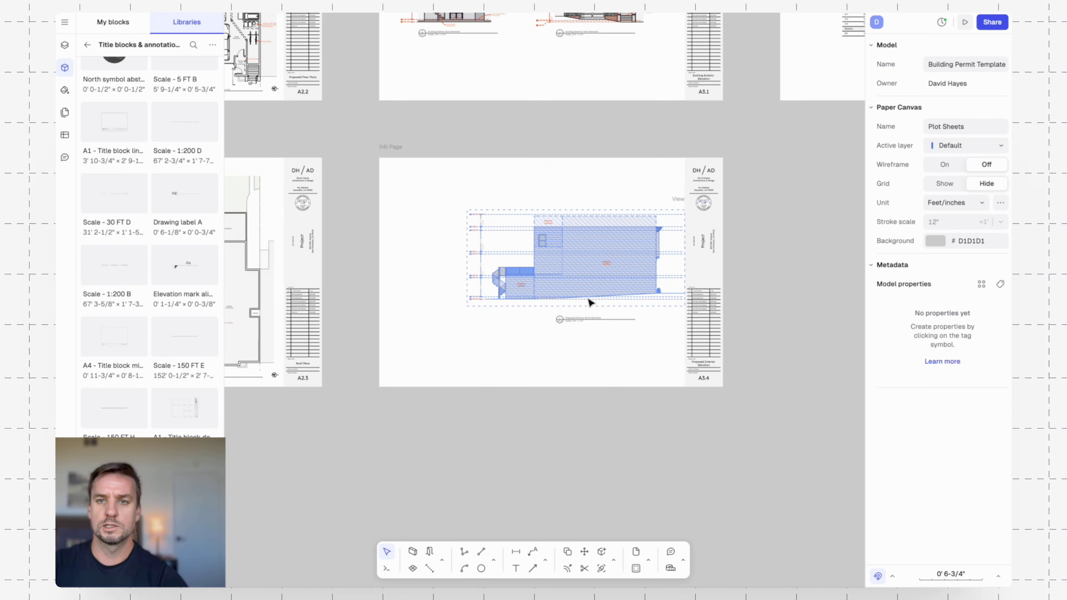
{"action": "scroll", "coordinate": [602, 234], "scroll_direction": "up", "scroll_amount": 3}
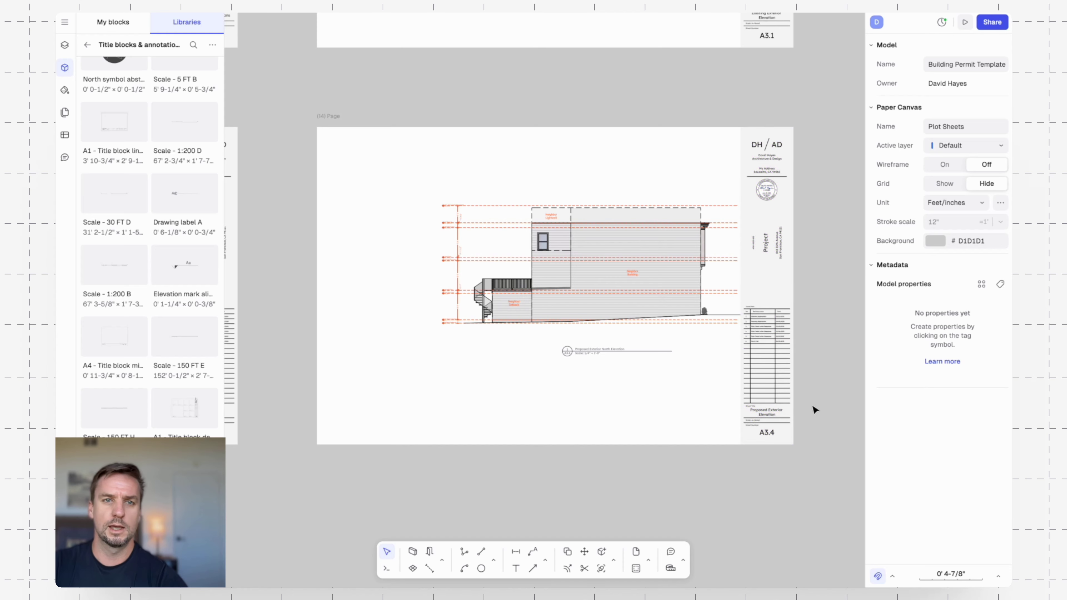
{"action": "scroll", "coordinate": [488, 352], "scroll_direction": "right", "scroll_amount": 1}
{"action": "middle_click_drag", "start_coordinate": [381, 131], "coordinate": [401, 210]}
{"action": "scroll", "coordinate": [400, 210], "scroll_direction": "down", "scroll_amount": 5}
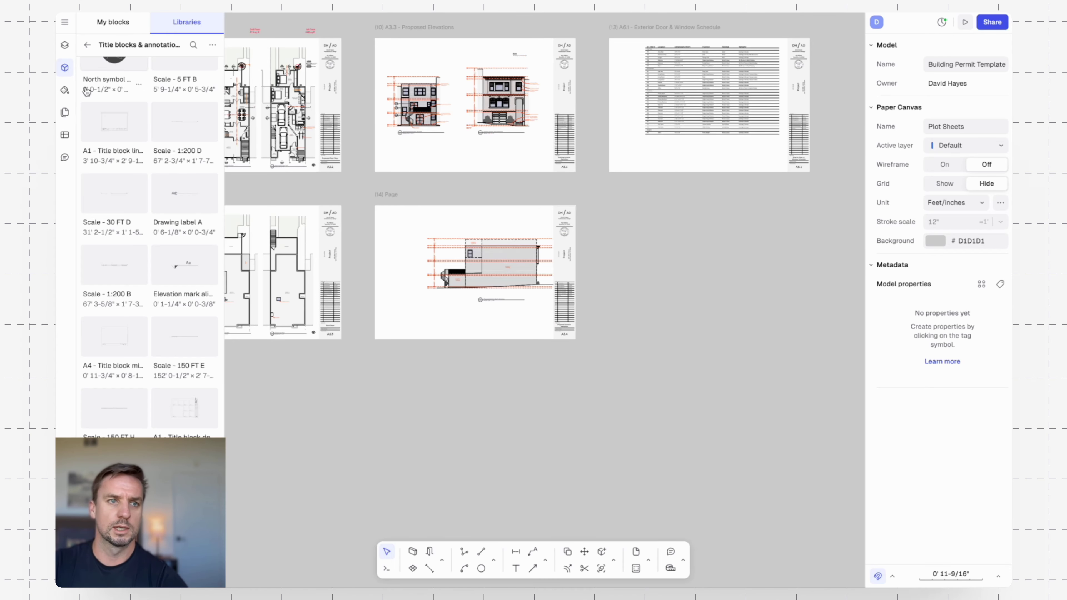
{"action": "left_click", "coordinate": [65, 112]}
{"action": "scroll", "coordinate": [142, 361], "scroll_direction": "down", "scroll_amount": 10}
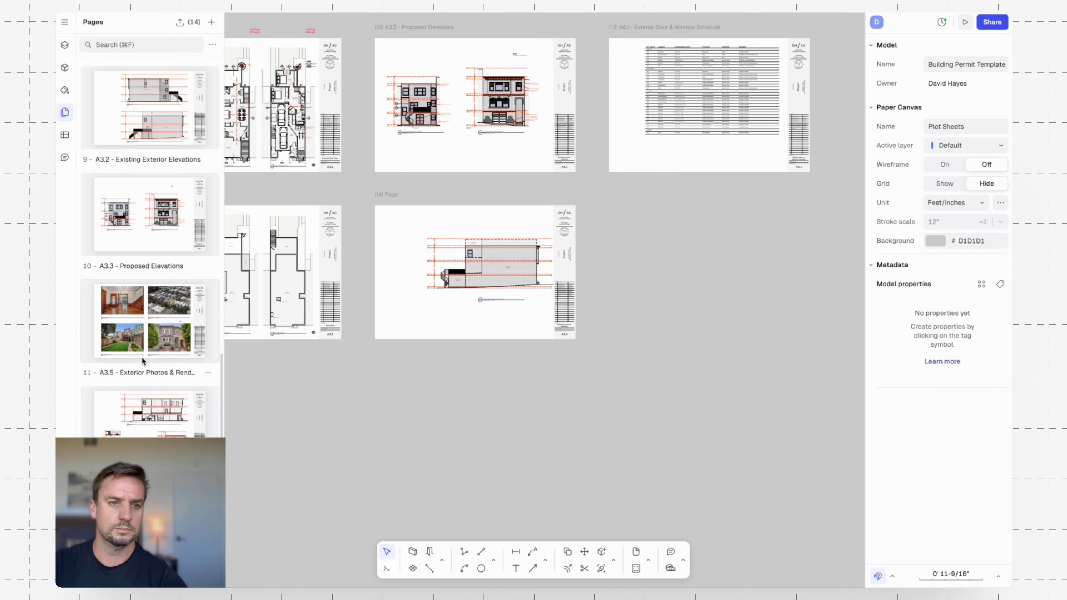
{"action": "scroll", "coordinate": [142, 359], "scroll_direction": "down", "scroll_amount": 3}
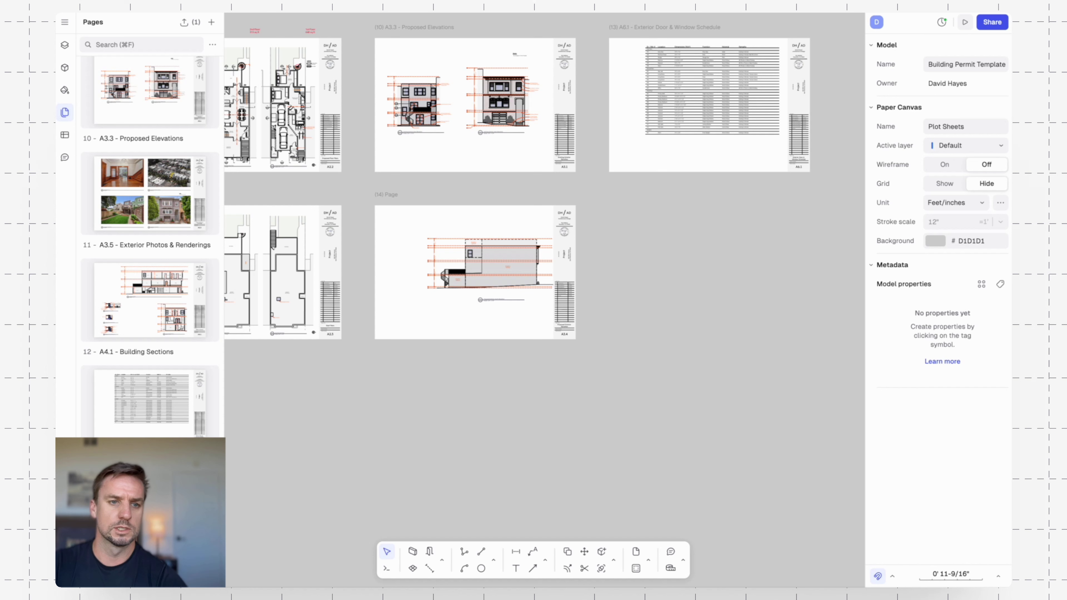
{"action": "left_click_drag", "start_coordinate": [152, 527], "coordinate": [145, 203]}
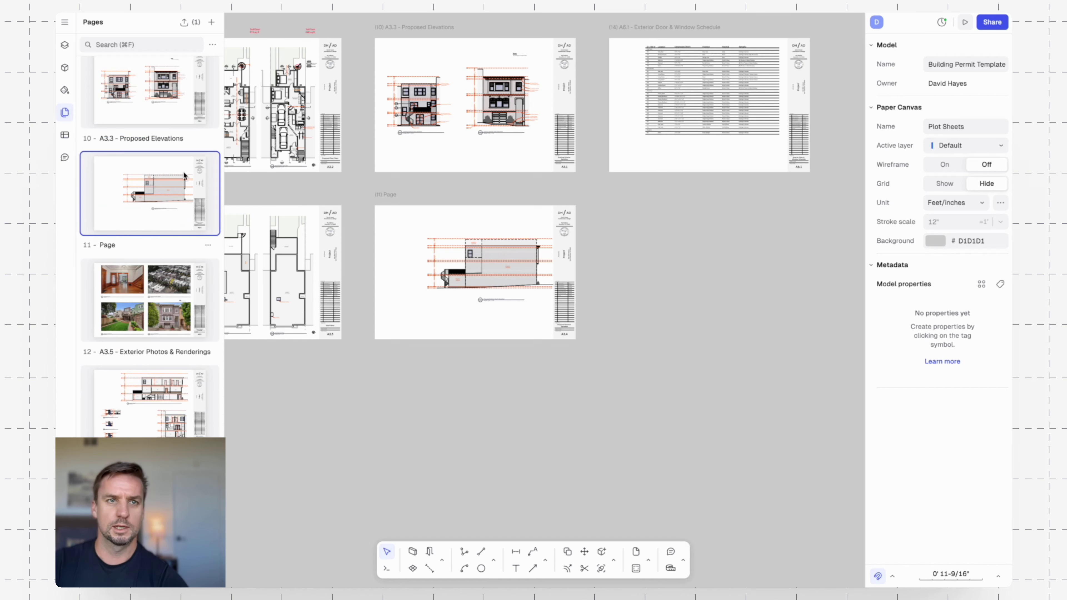
- Open the page export settings for the new A3.4 sheet
{"action": "left_click", "coordinate": [184, 22]}
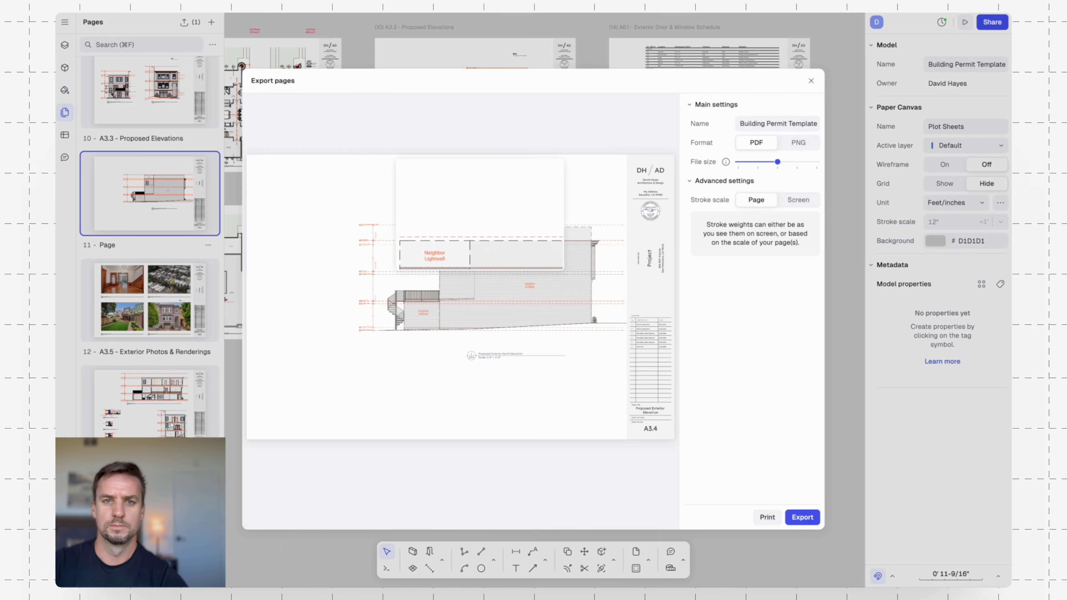